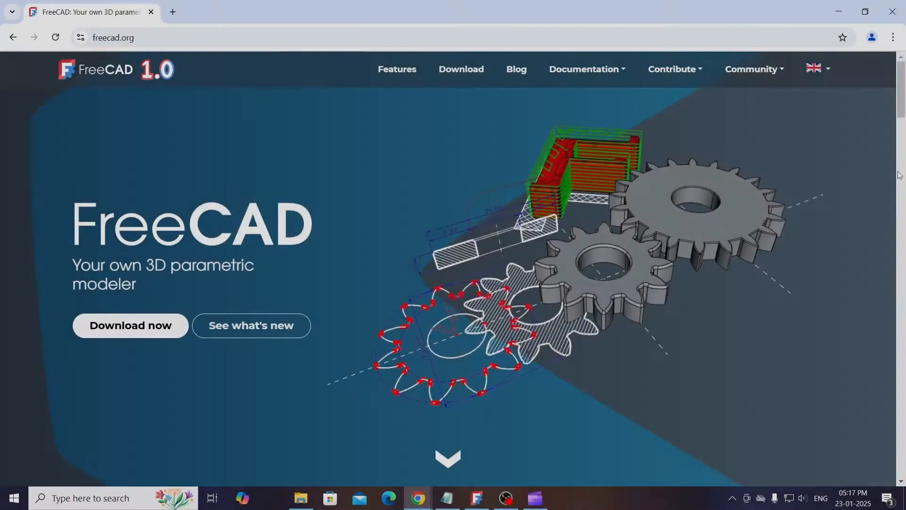
- Look through the feature sections of the freecad.org homepage down to the footer and back up
scroll(899, 175, down, 7)
scroll(899, 175, down, 13)
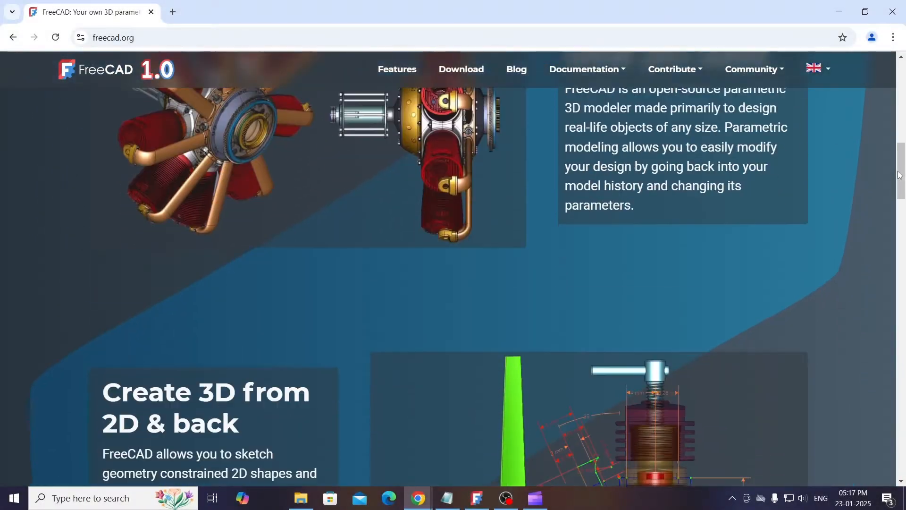
scroll(899, 175, down, 15)
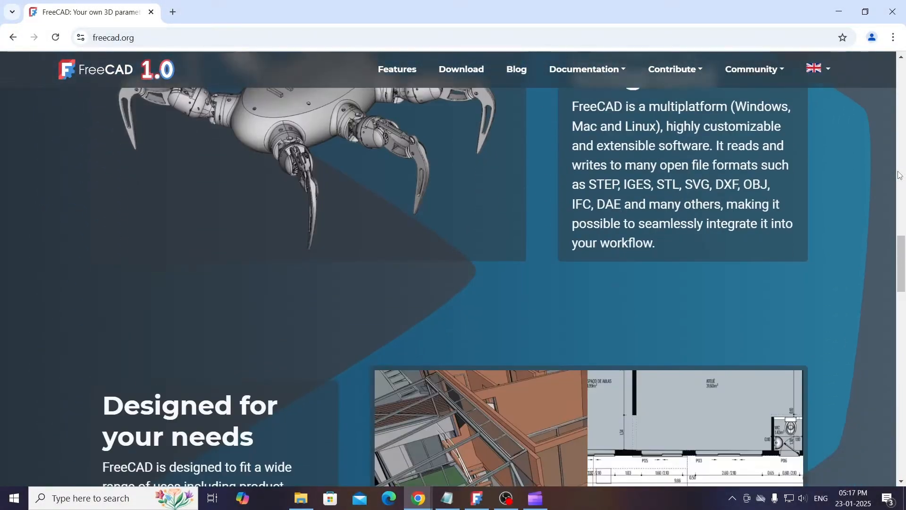
scroll(899, 175, down, 15)
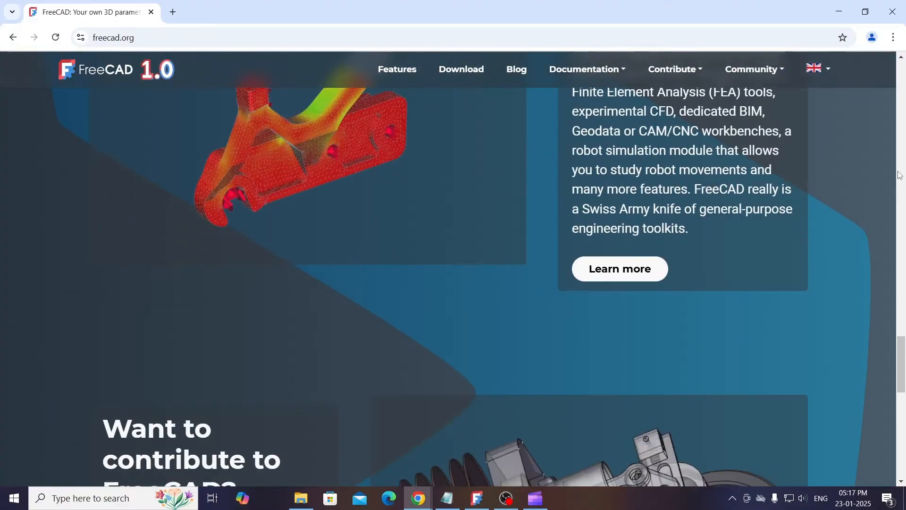
scroll(900, 175, down, 4)
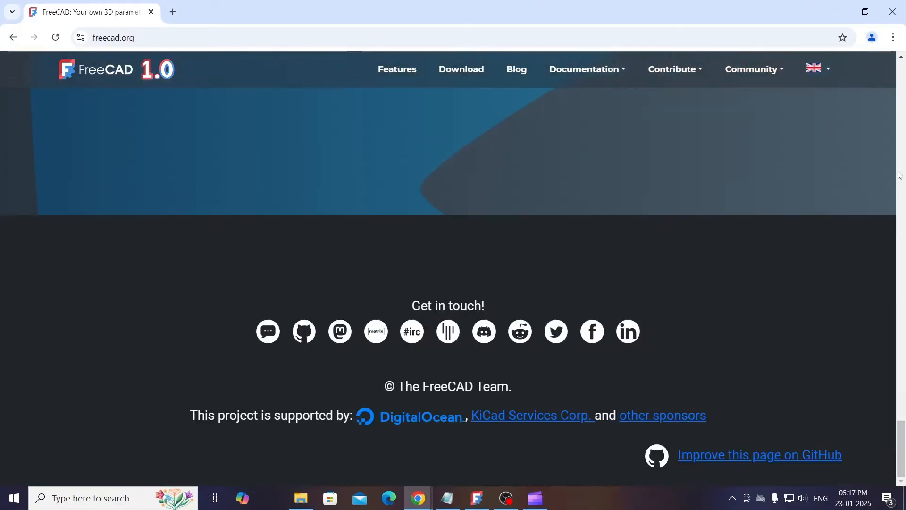
scroll(899, 175, up, 10)
scroll(899, 175, up, 20)
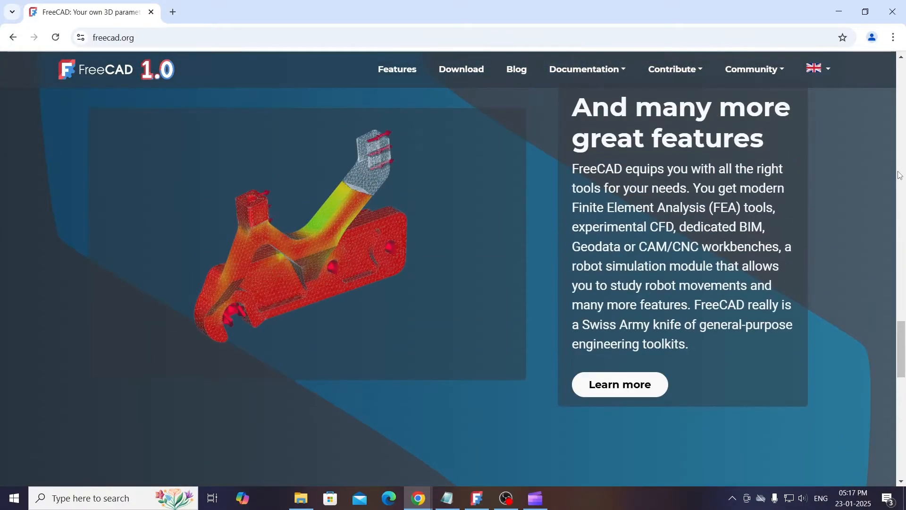
scroll(900, 175, up, 12)
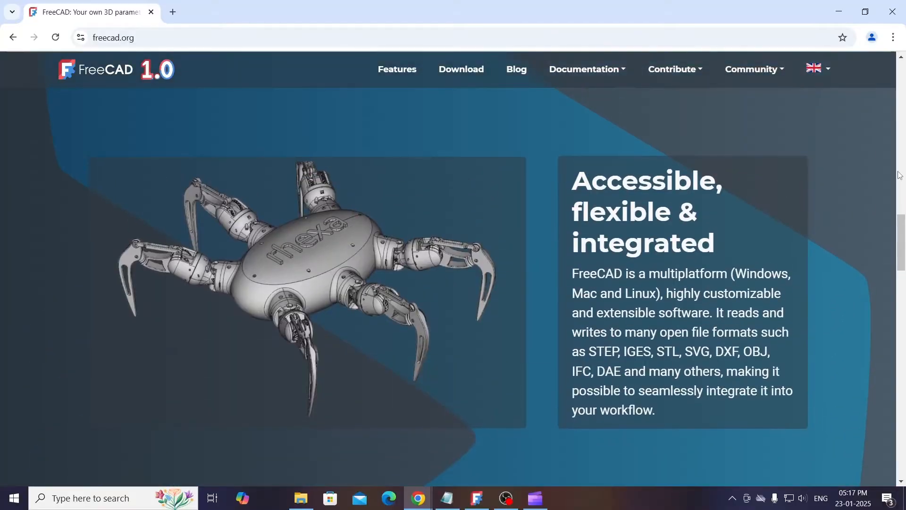
scroll(899, 175, up, 6)
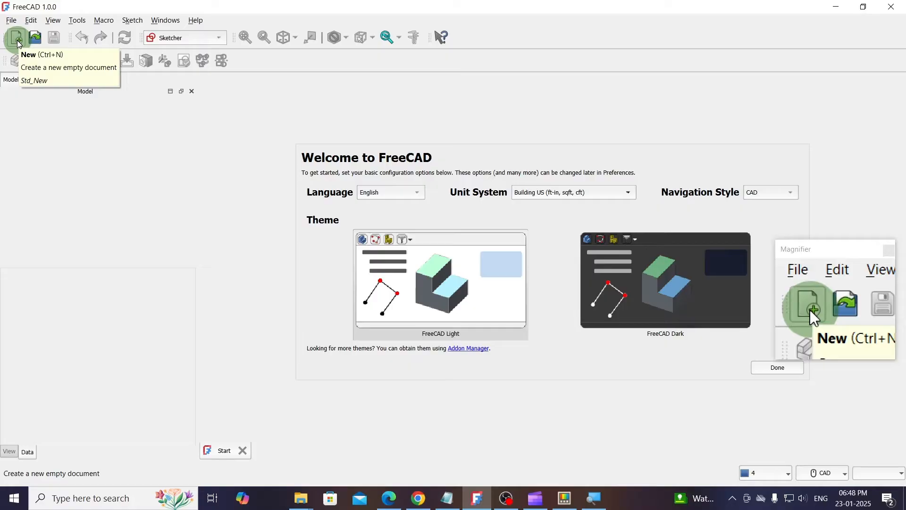
- In FreeCAD, create a new empty document and set the default unit system to Building US (ft-in, sqft, cft)
click(11, 22)
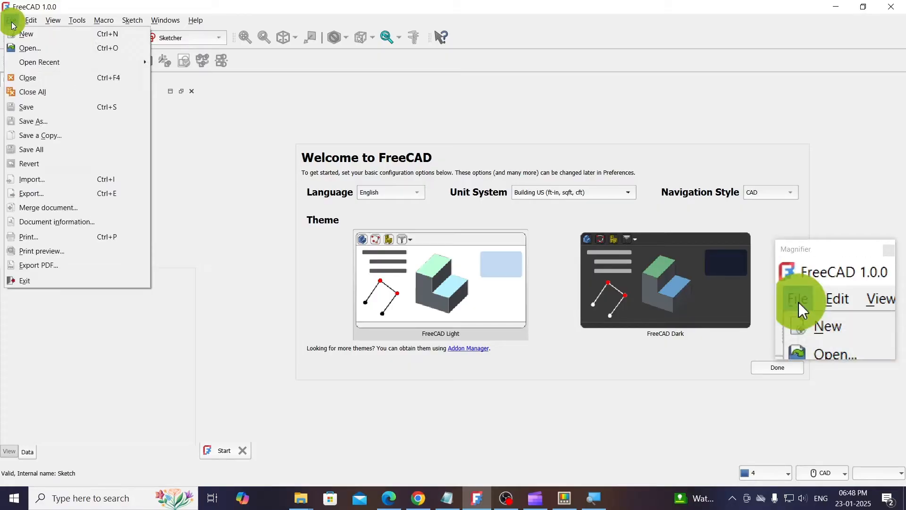
click(35, 39)
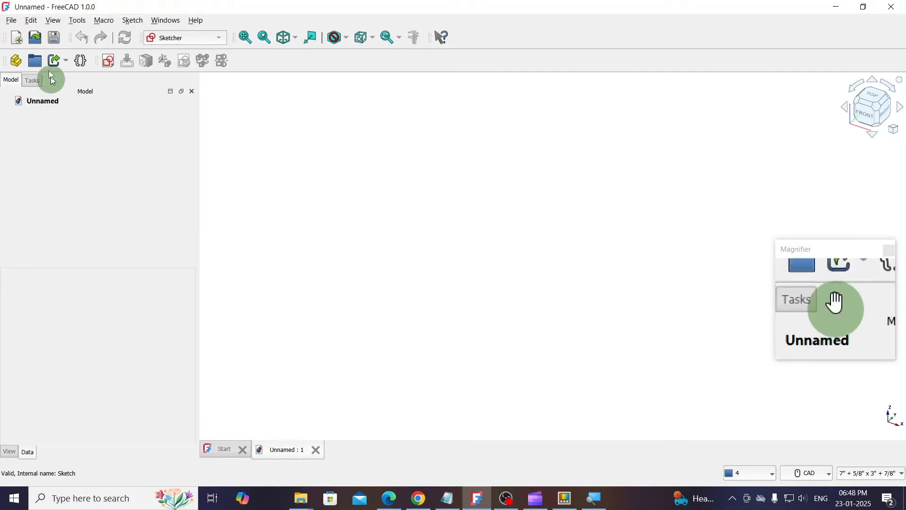
click(33, 21)
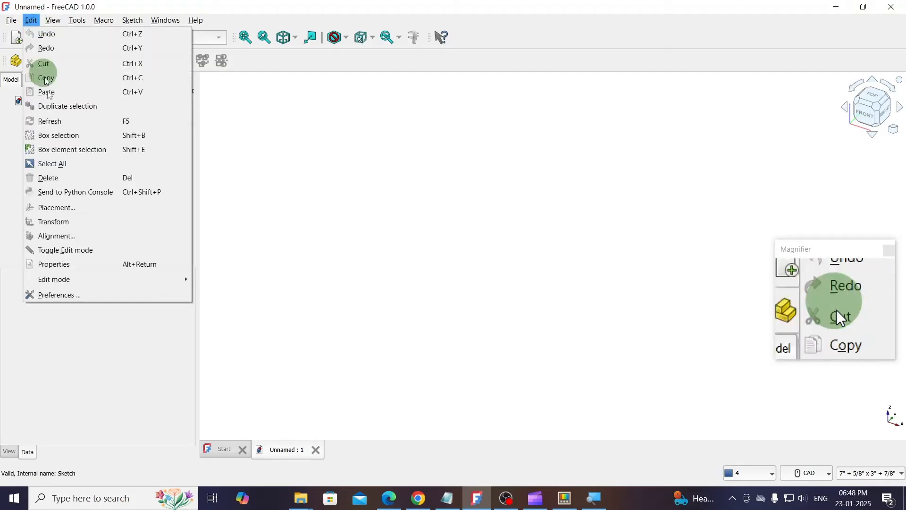
click(56, 295)
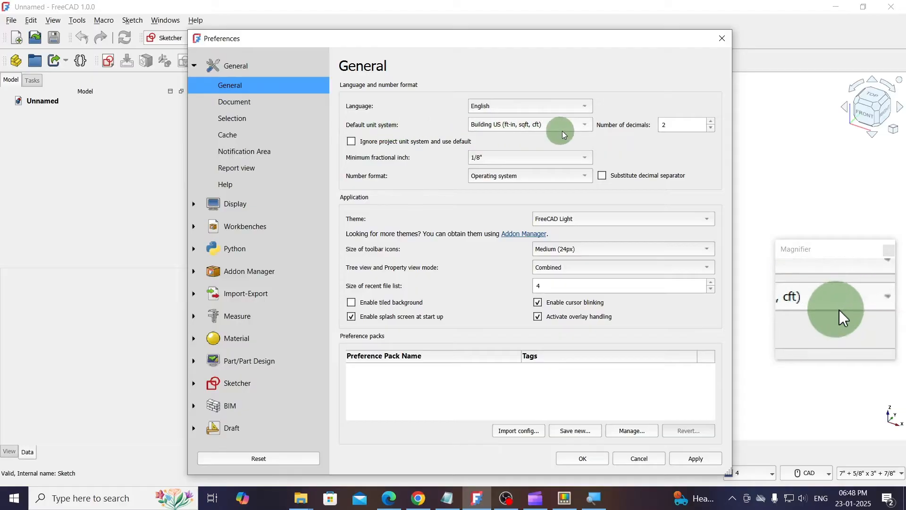
click(575, 126)
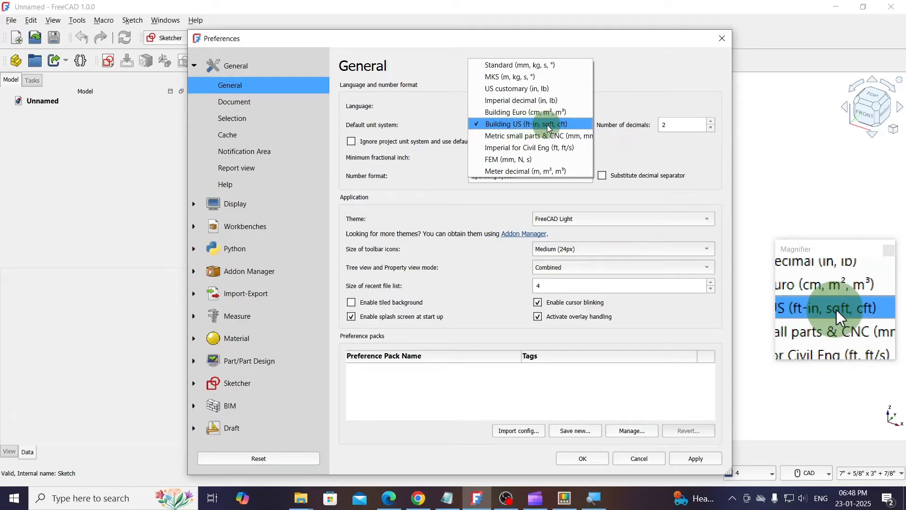
click(570, 124)
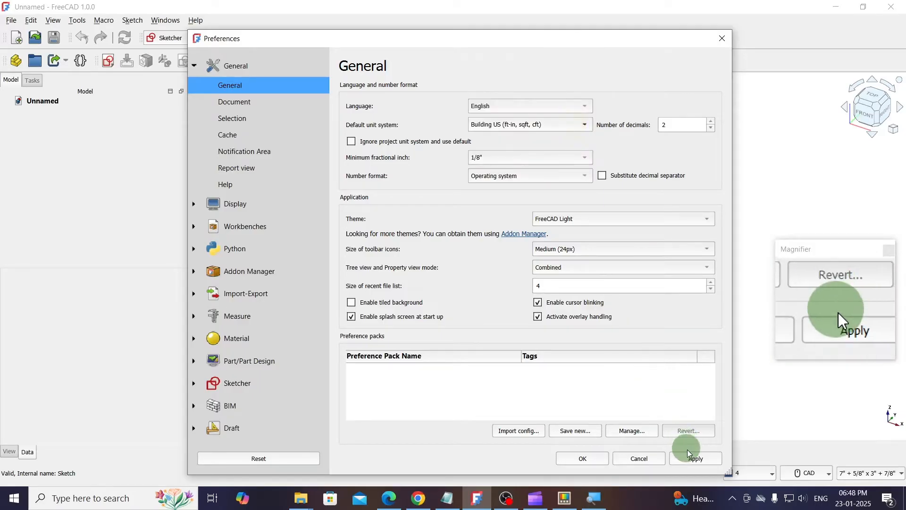
click(583, 457)
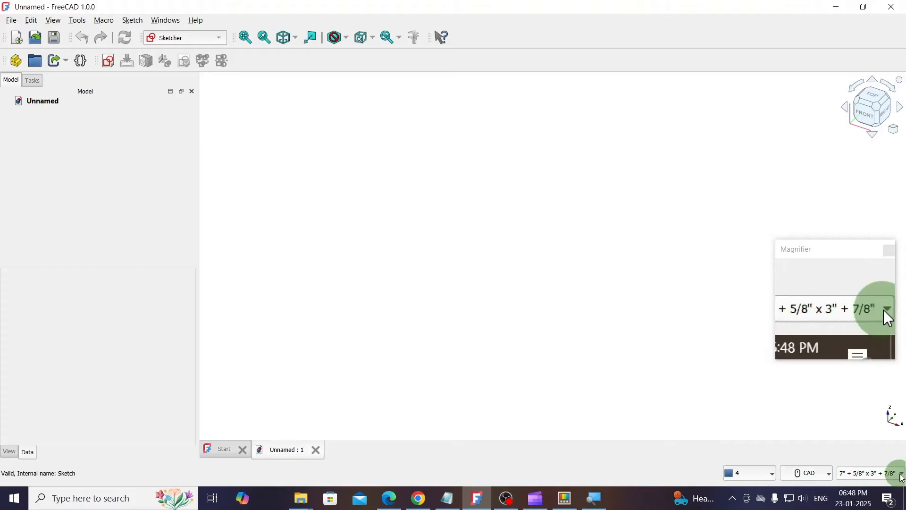
click(902, 474)
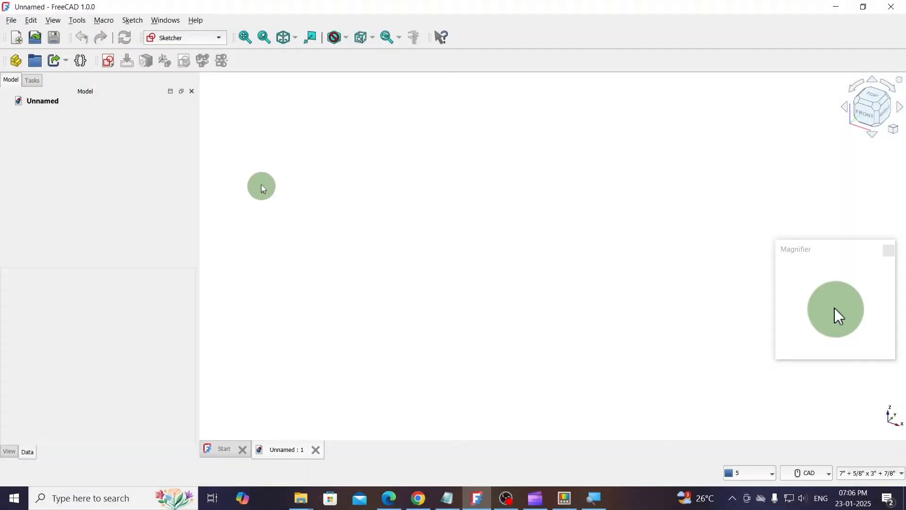
- Switch to the Sketcher workbench and create a new sketch on the XY-Plane
click(185, 49)
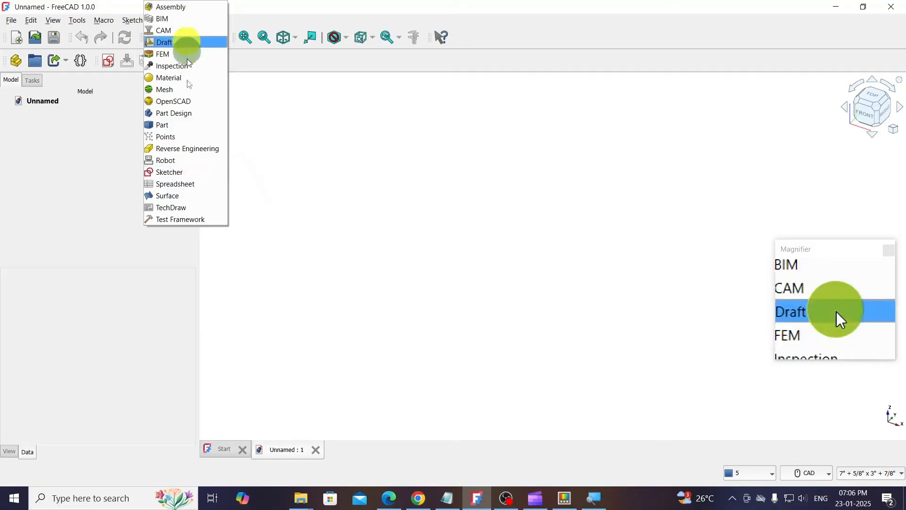
click(185, 173)
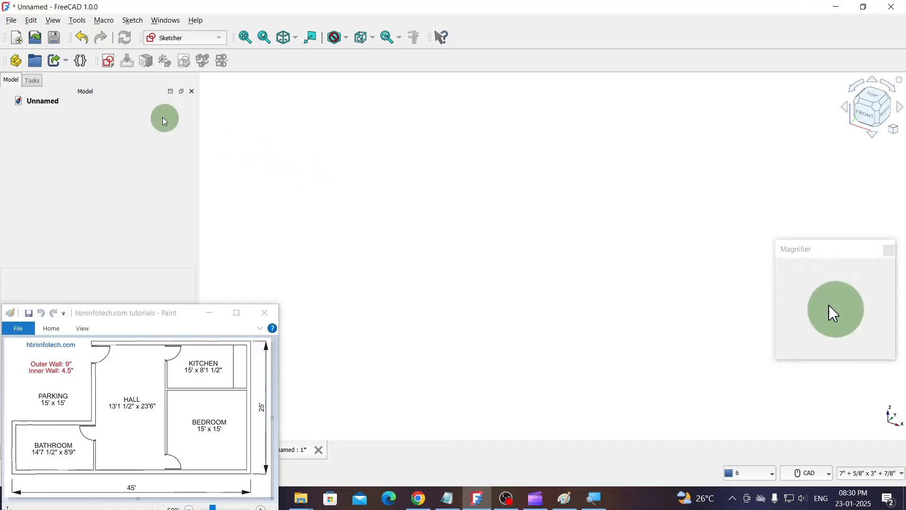
click(109, 62)
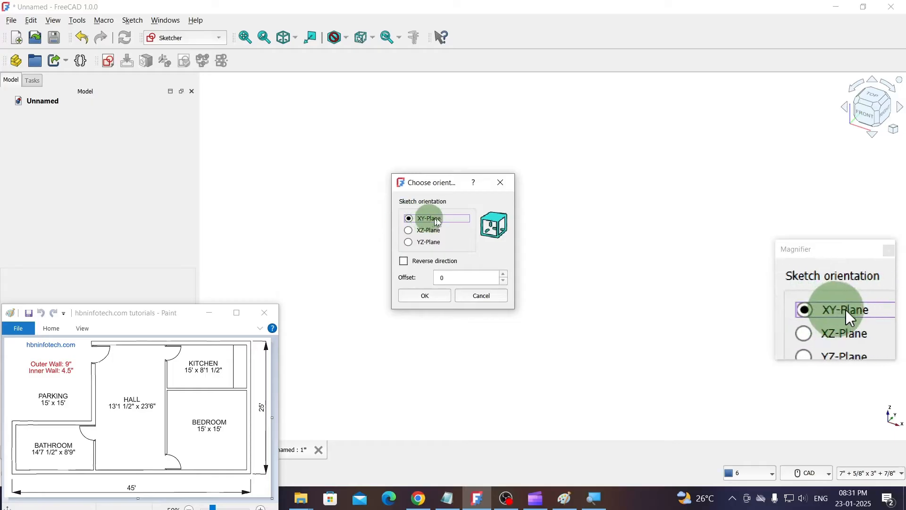
click(415, 305)
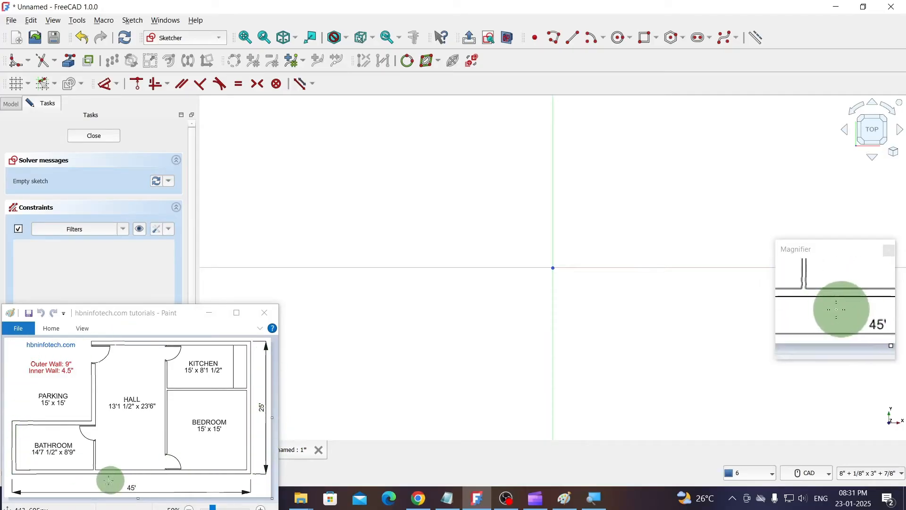
- Draw a corner-based rectangle 45' wide and 25' high for the floor plan's outer boundary
click(648, 42)
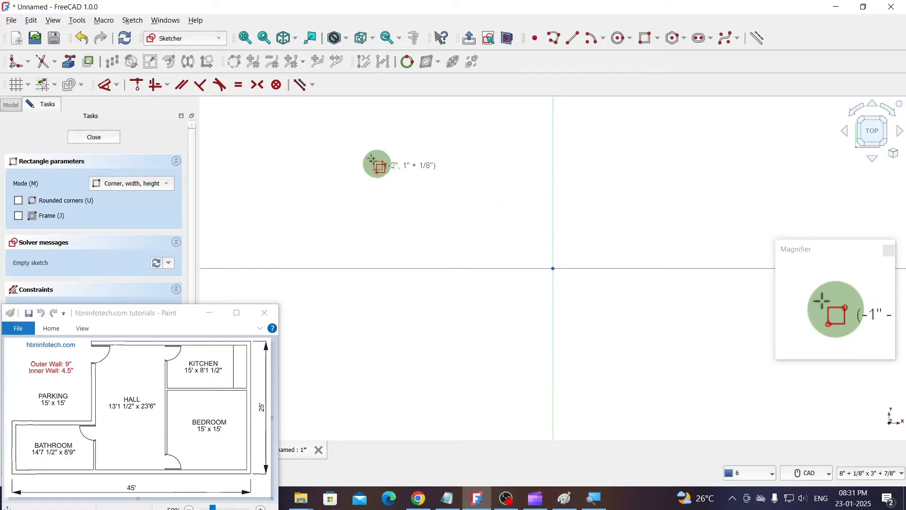
click(365, 141)
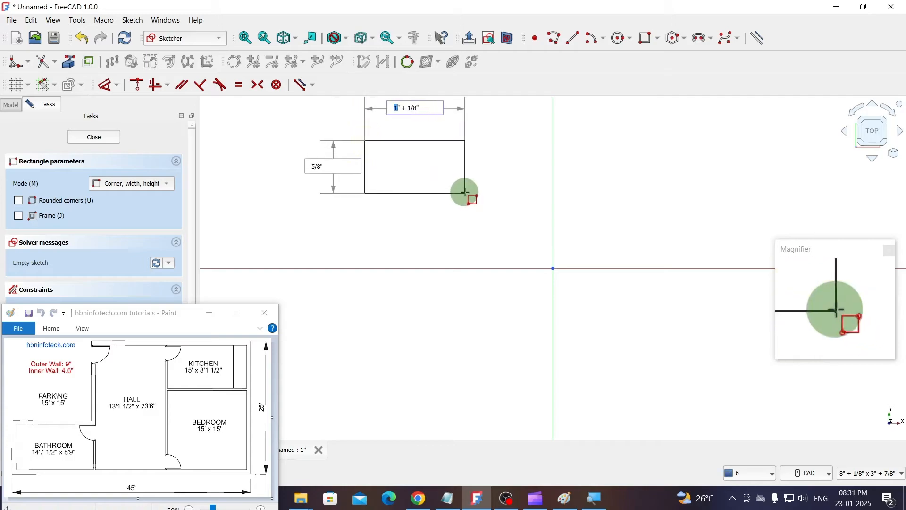
text(45)
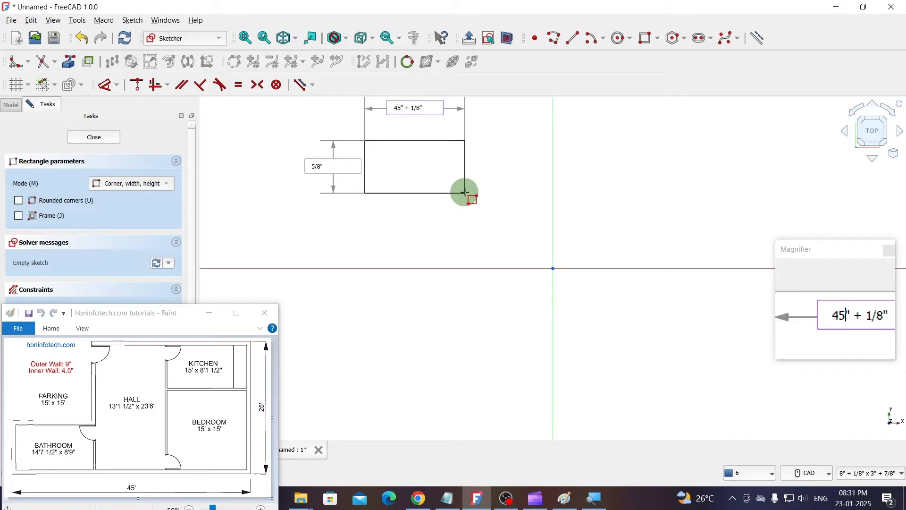
key(Delete)
key(Delete)
key(Delete)
key(Delete)
key(Delete)
key(Delete)
key(Delete)
key(Delete)
text(')
key(Tab)
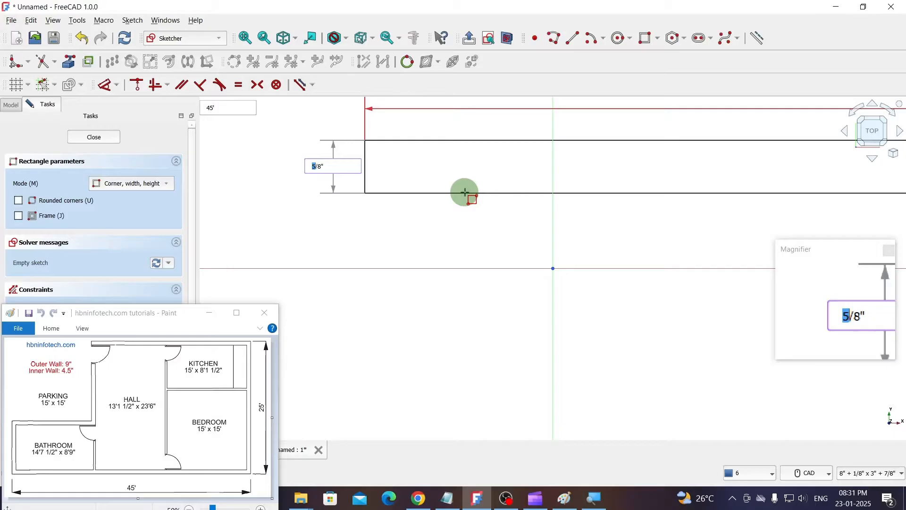
text(25)
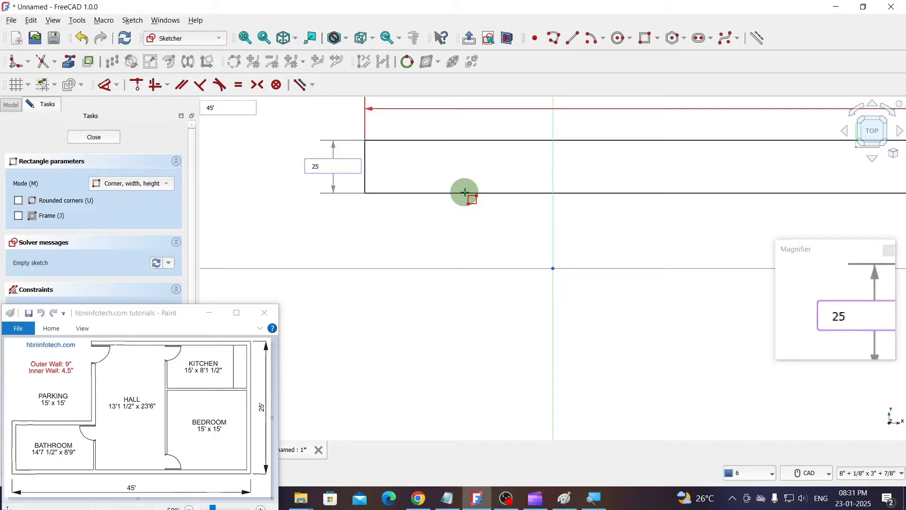
text(')
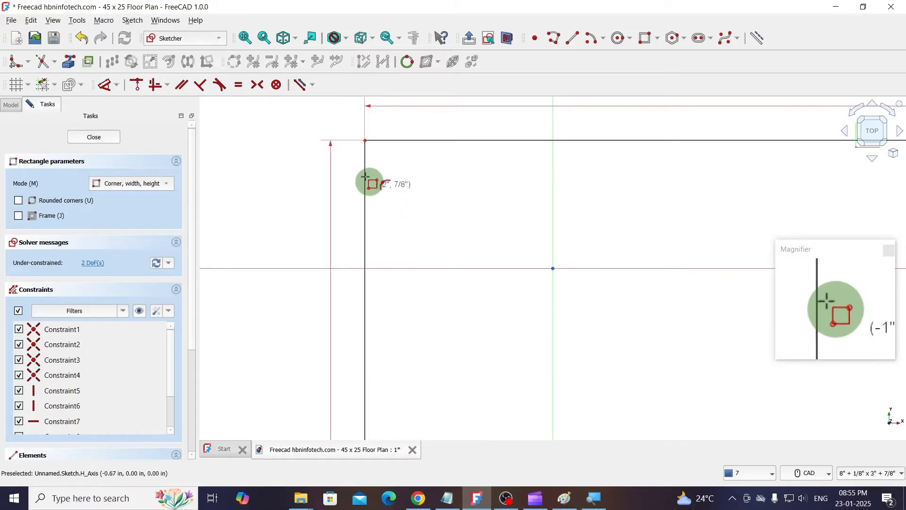
- Center the rectangle on the origin by constraining its upper-left and lower-right corners symmetric about the origin point
click(259, 88)
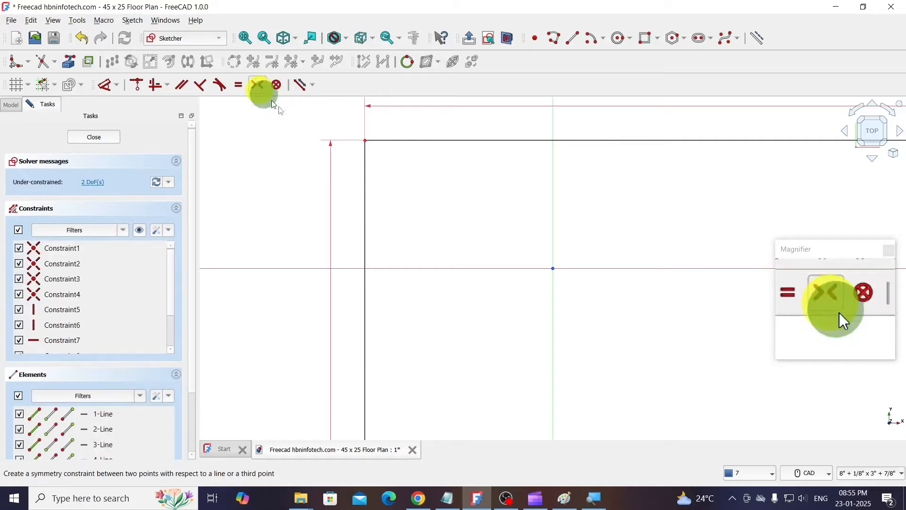
click(364, 141)
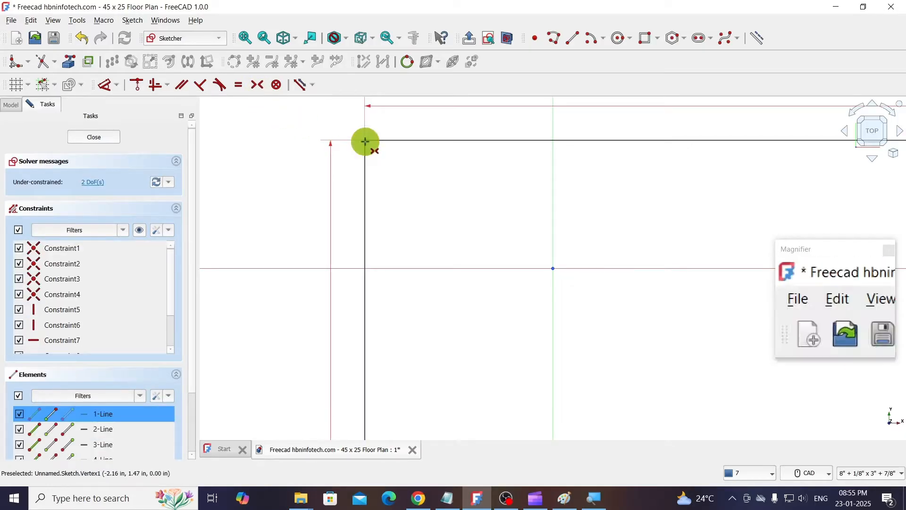
scroll(452, 204, down, 4)
scroll(452, 205, down, 6)
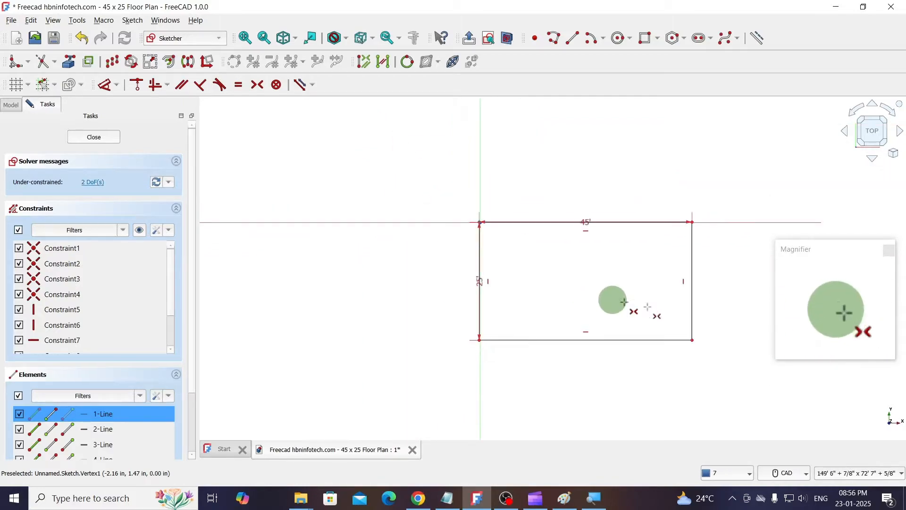
scroll(686, 319, up, 3)
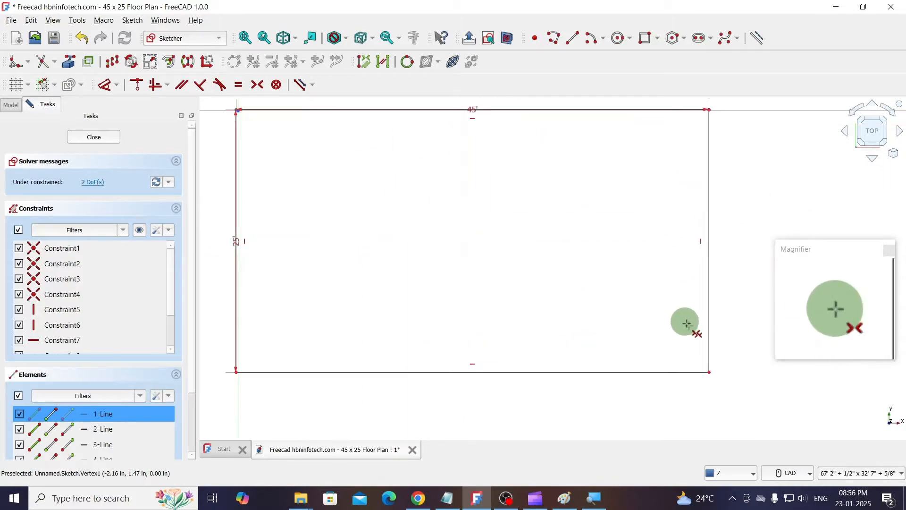
click(709, 373)
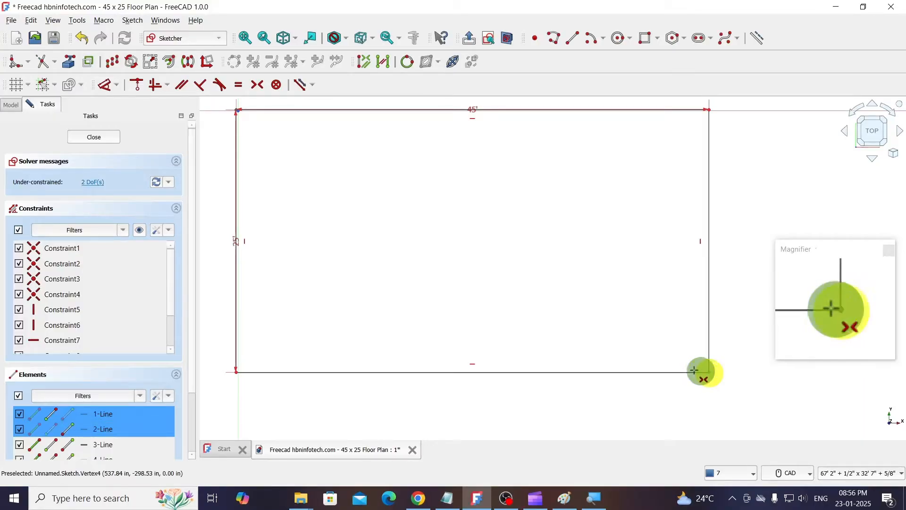
scroll(223, 111, up, 4)
scroll(236, 118, up, 4)
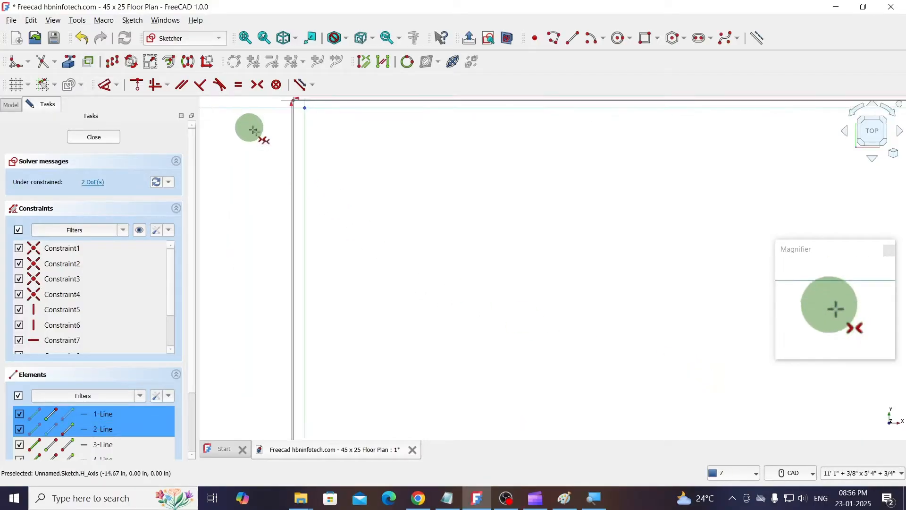
middle_drag(411, 197, 399, 295)
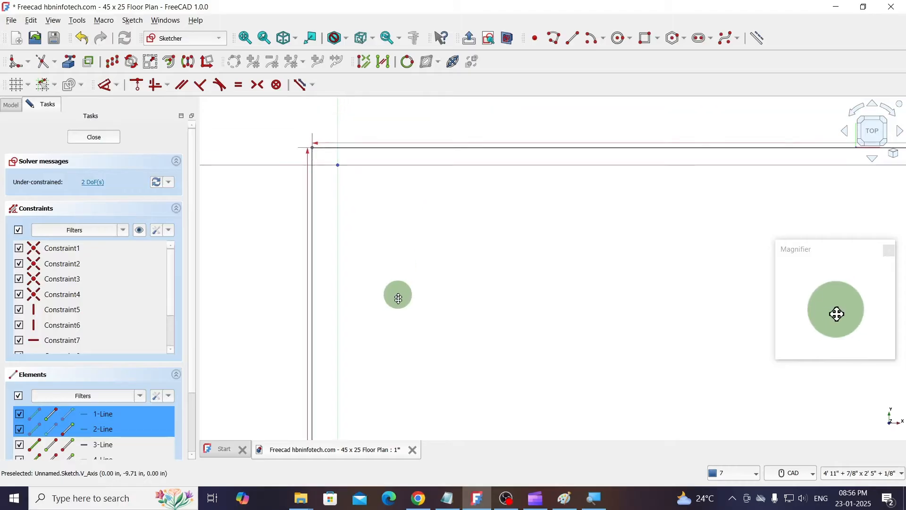
scroll(338, 172, up, 5)
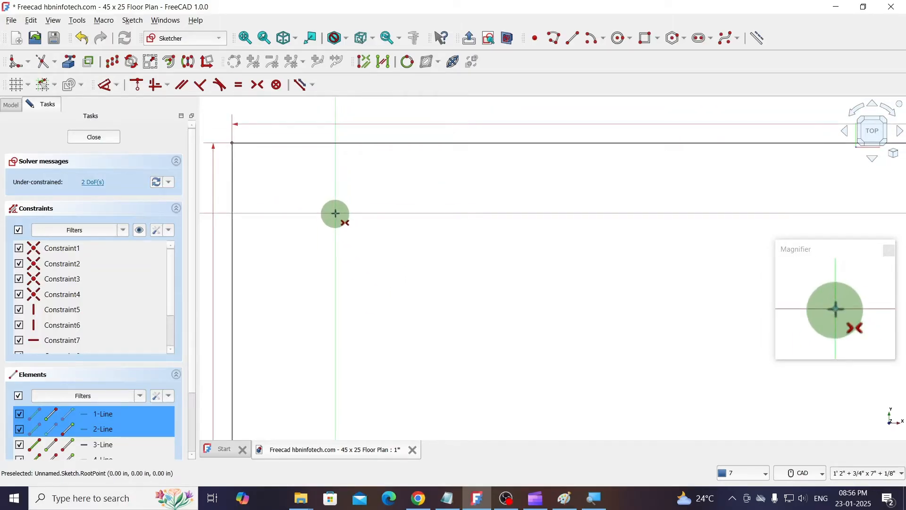
click(335, 214)
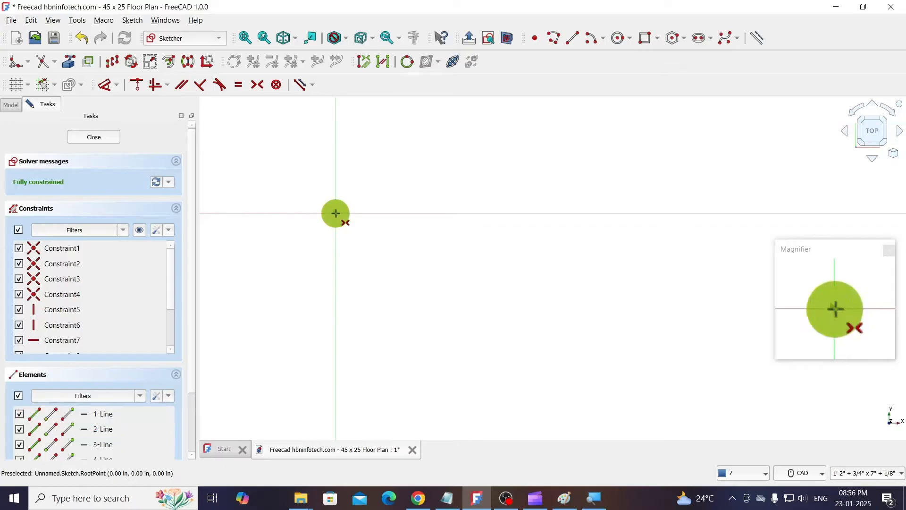
scroll(452, 255, down, 3)
scroll(456, 254, down, 6)
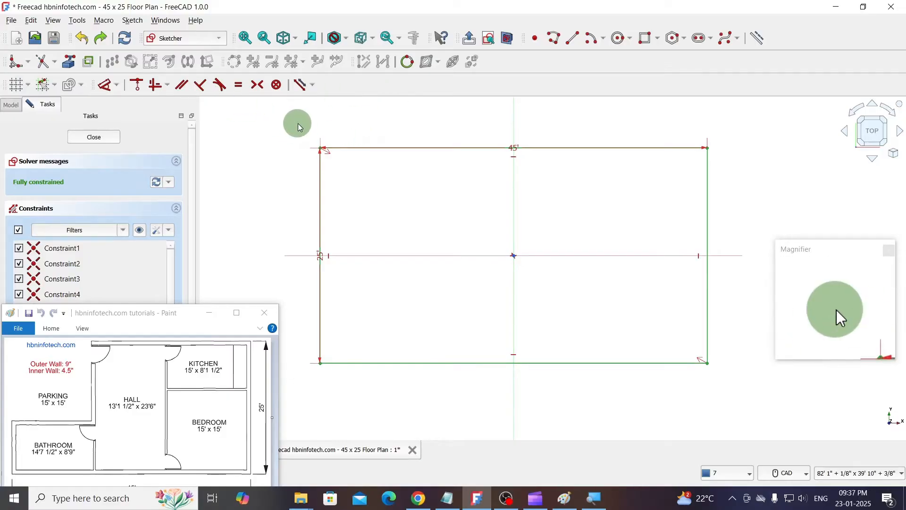
- Try offsetting the whole boundary rectangle outward by 9" in Intersection mode, and undo that offset
mouse_move(295, 126)
mouse_down()
mouse_move(334, 167)
mouse_move(657, 334)
mouse_move(736, 393)
mouse_up()
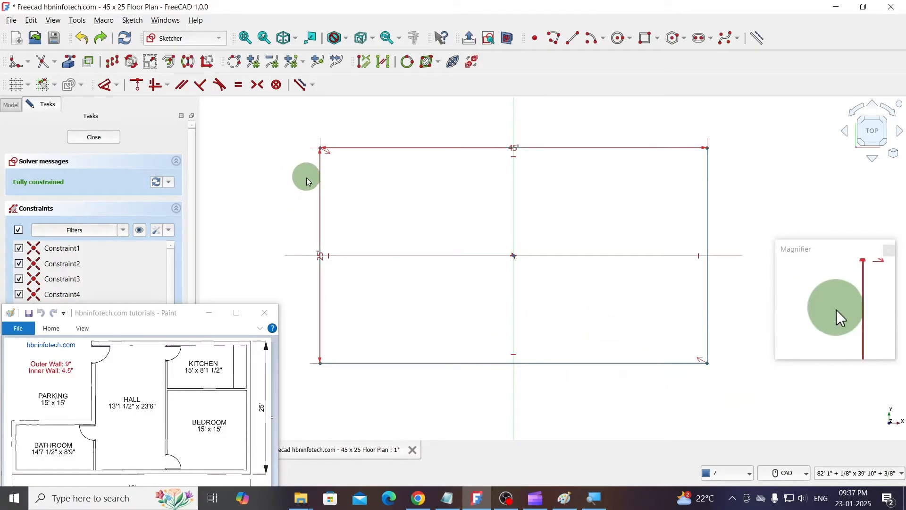
click(170, 66)
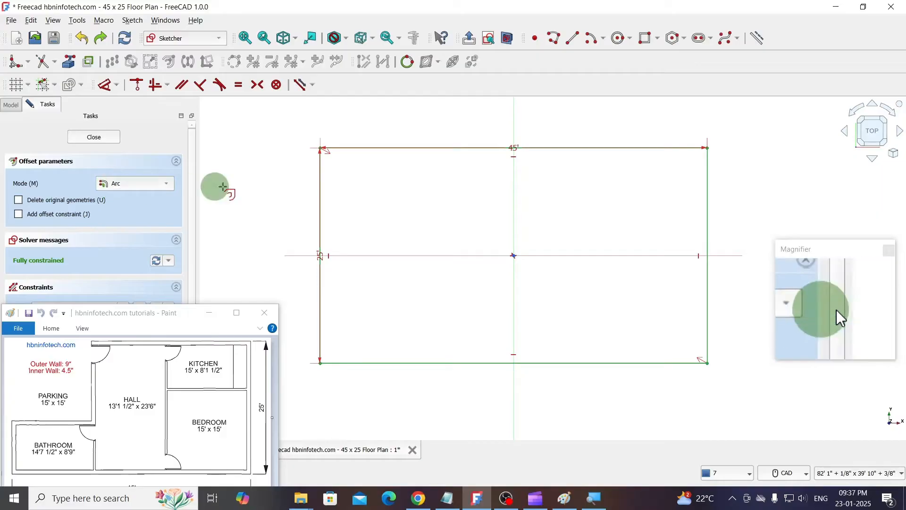
click(122, 185)
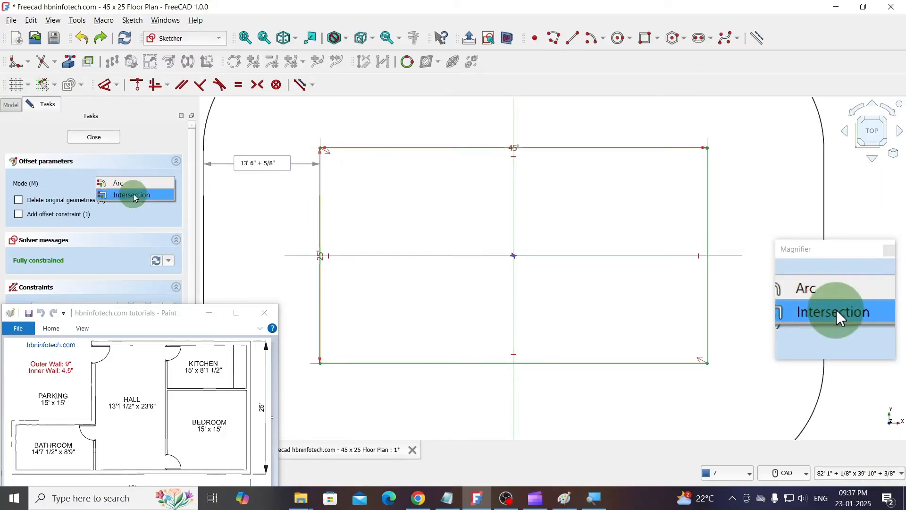
click(135, 197)
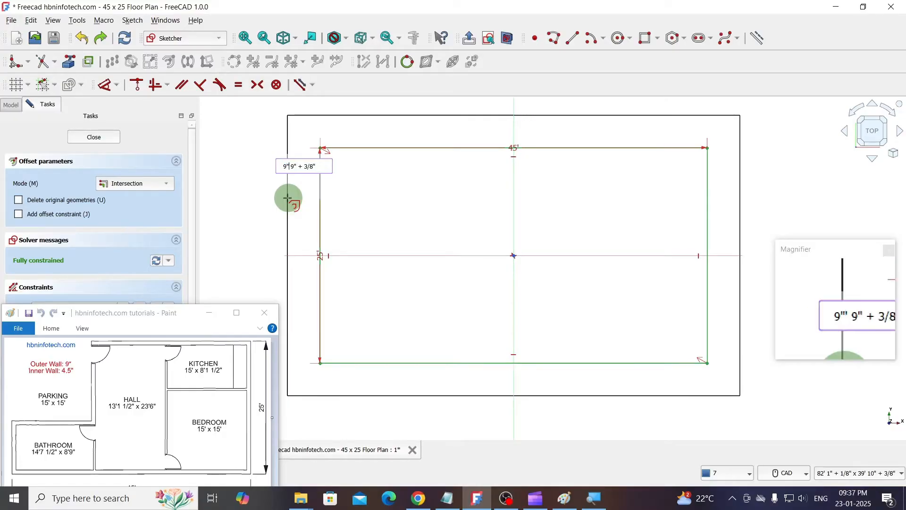
key(Delete)
key(Return)
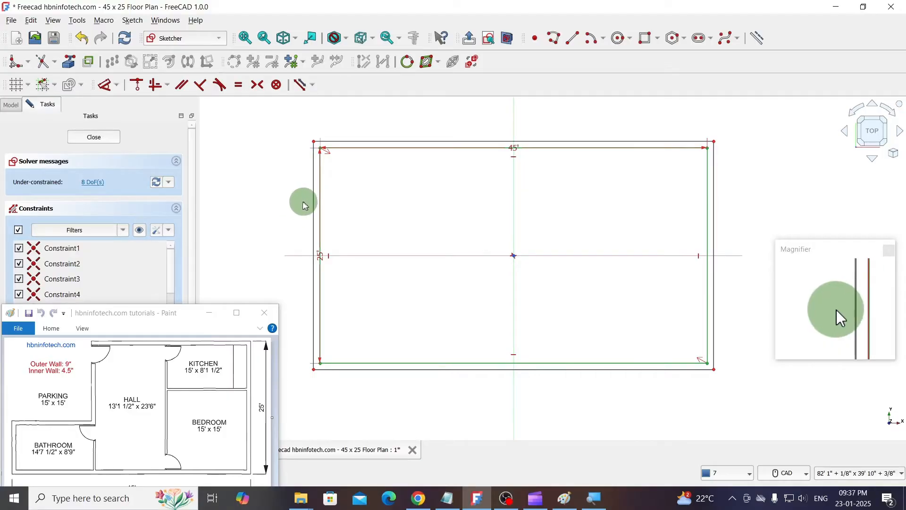
click(81, 37)
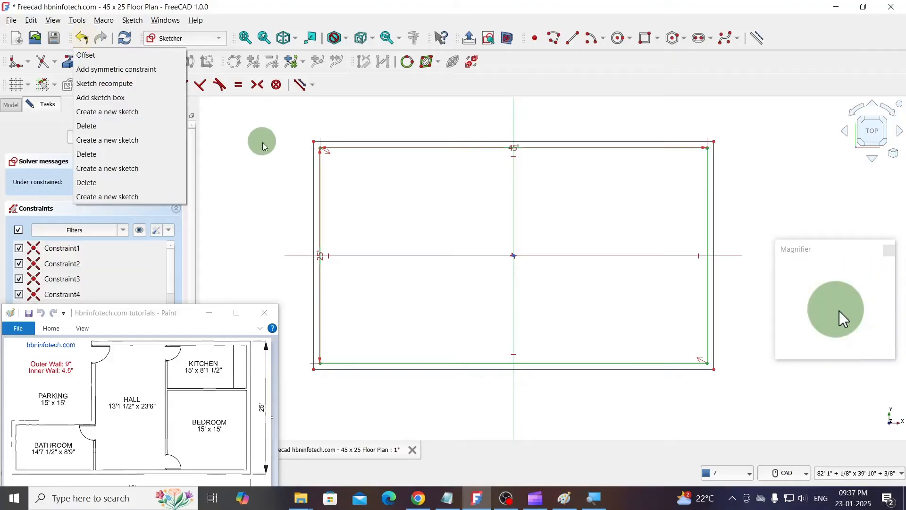
click(102, 55)
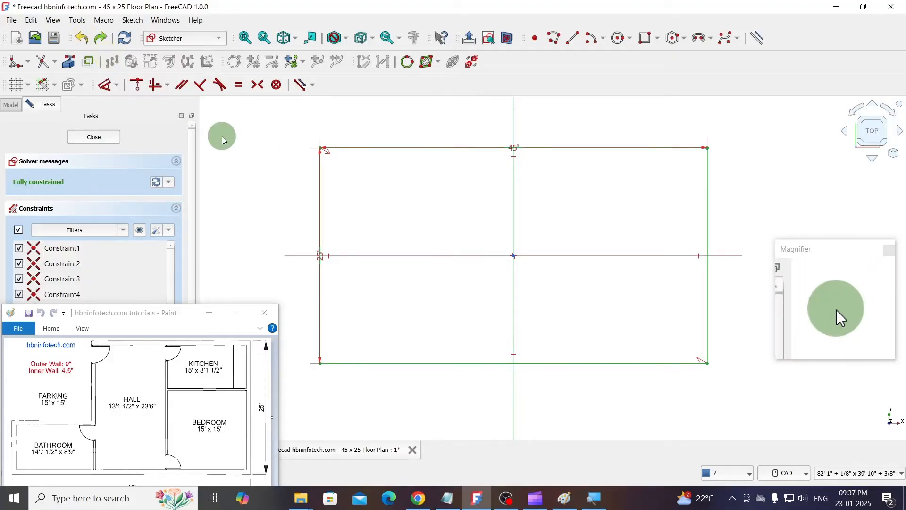
- Offset the whole boundary rectangle inward with a distance of -9" in Intersection mode to form the outer walls
mouse_move(283, 126)
mouse_down()
mouse_move(524, 277)
mouse_move(741, 396)
mouse_up()
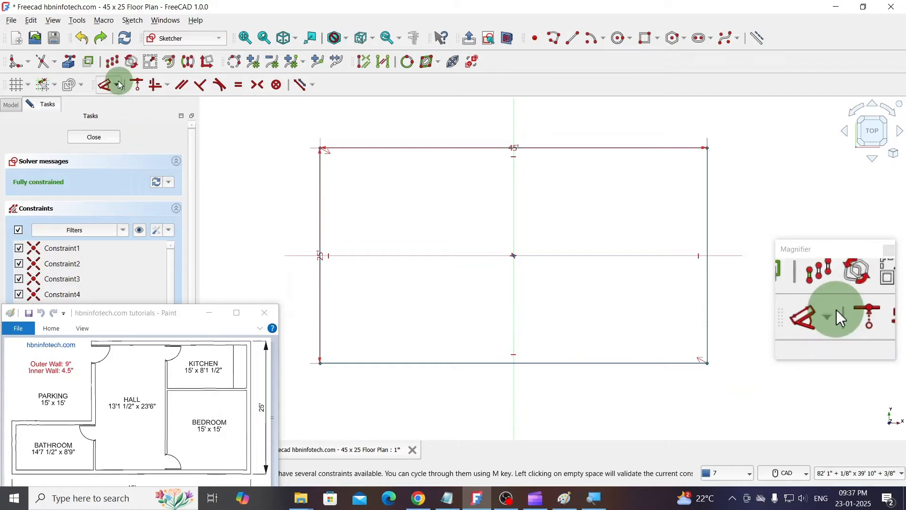
click(169, 61)
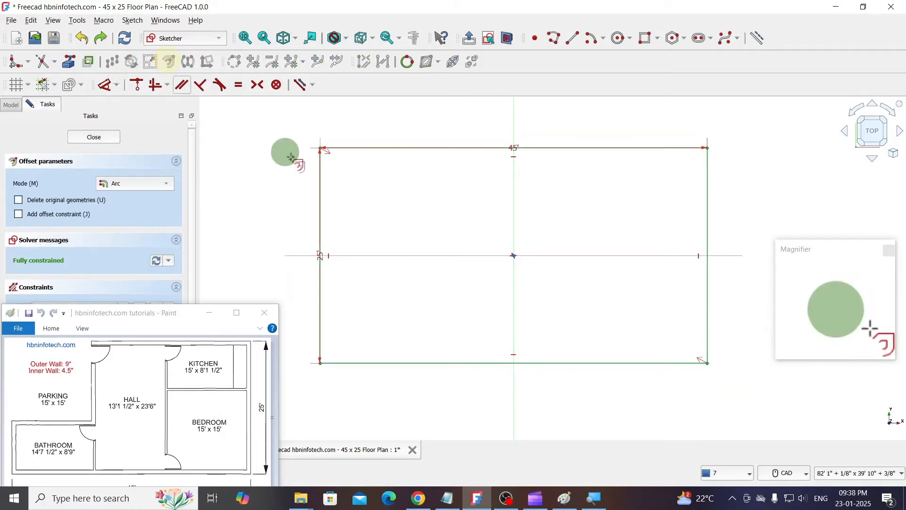
click(145, 183)
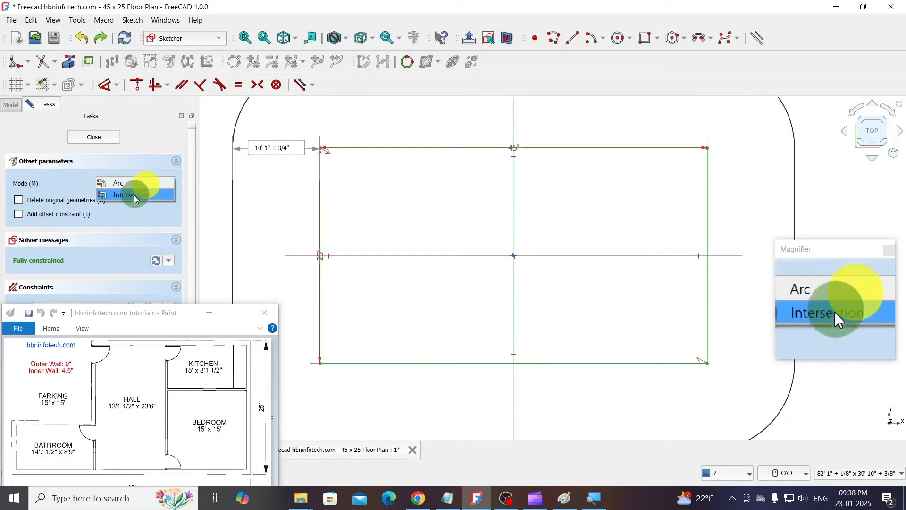
click(134, 194)
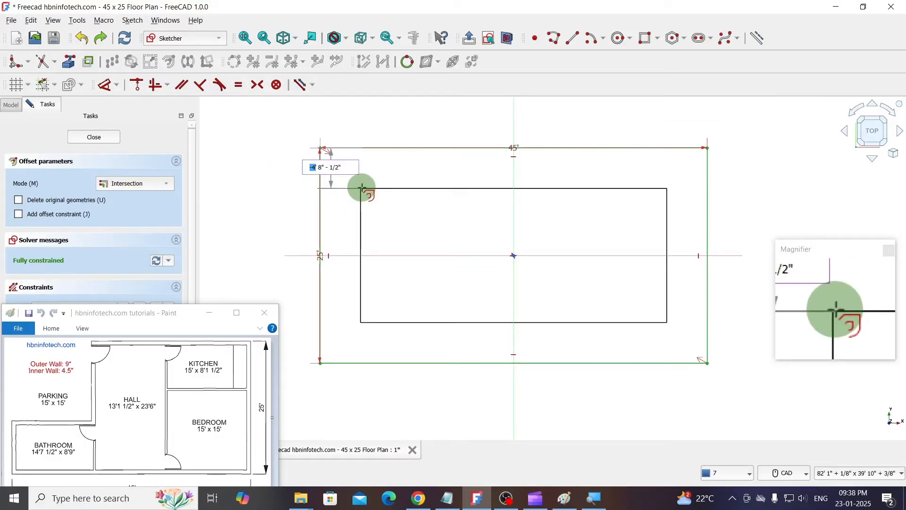
text(-9")
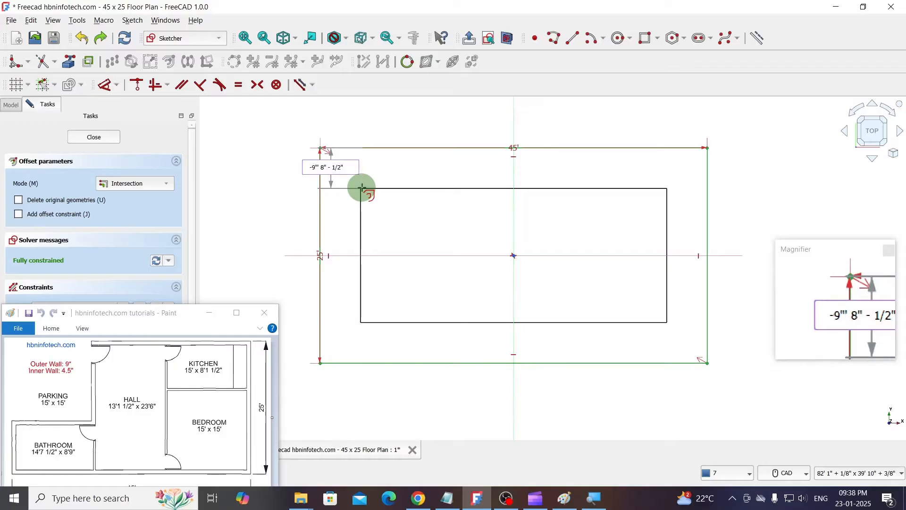
key(Delete)
key(Delete)
key(Delete)
key(Delete)
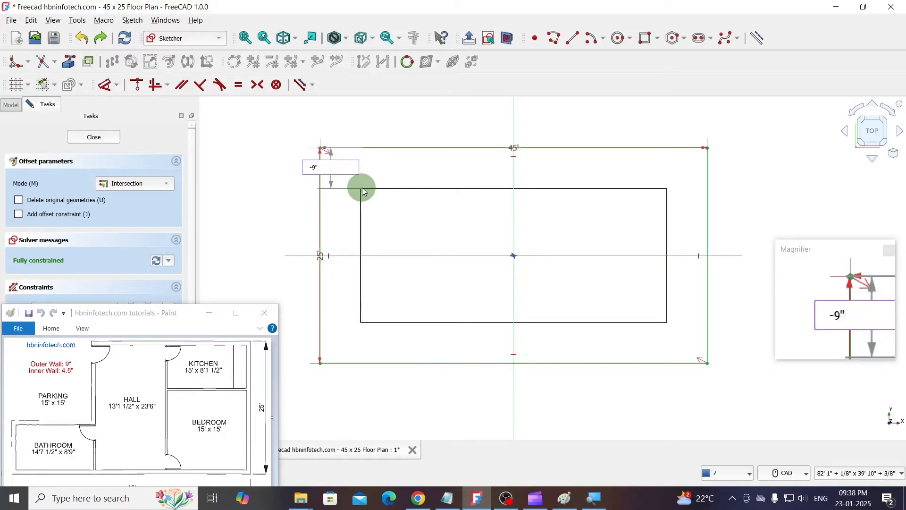
key(Return)
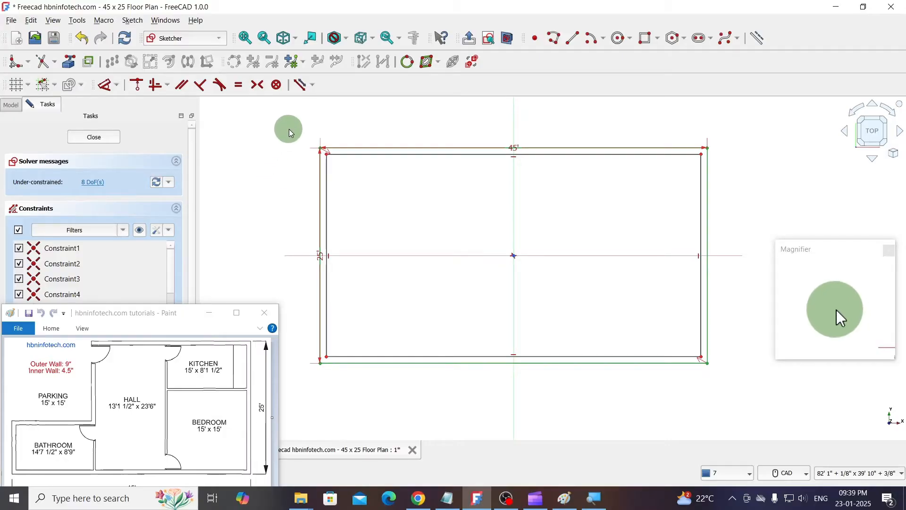
- Delete all constraints from the sketch containing both wall rectangles, and clear the selection
mouse_move(289, 130)
mouse_down()
mouse_move(633, 325)
mouse_move(731, 405)
mouse_up()
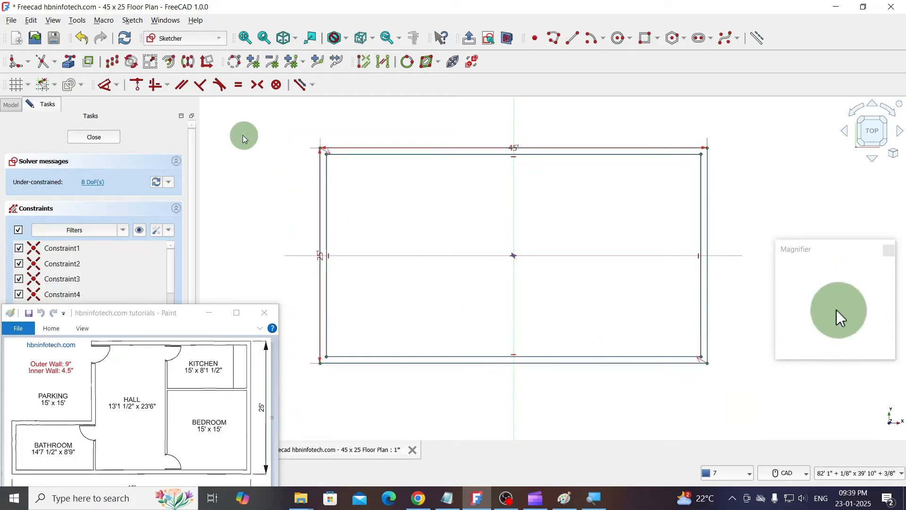
click(132, 20)
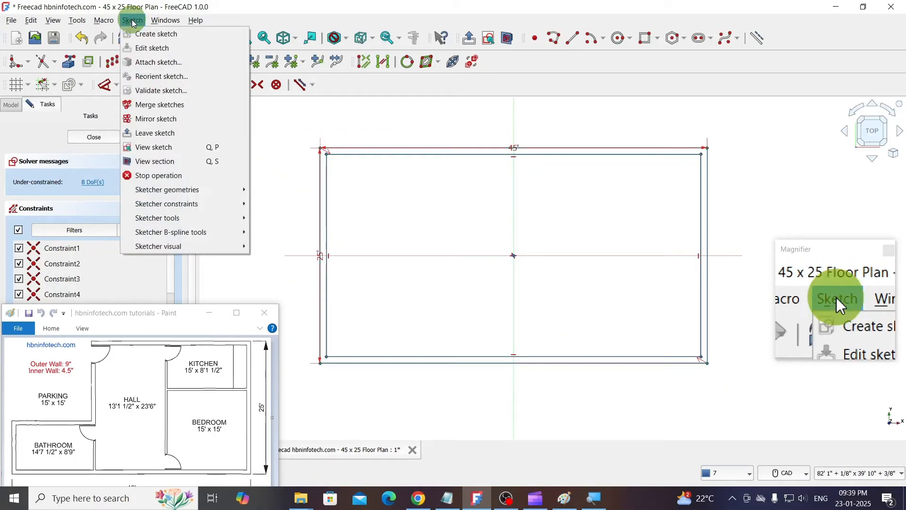
mouse_move(173, 221)
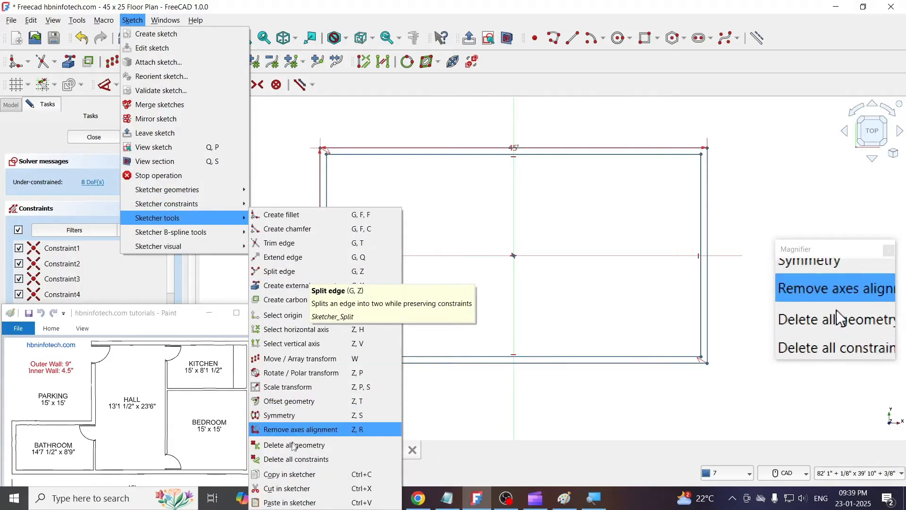
click(326, 463)
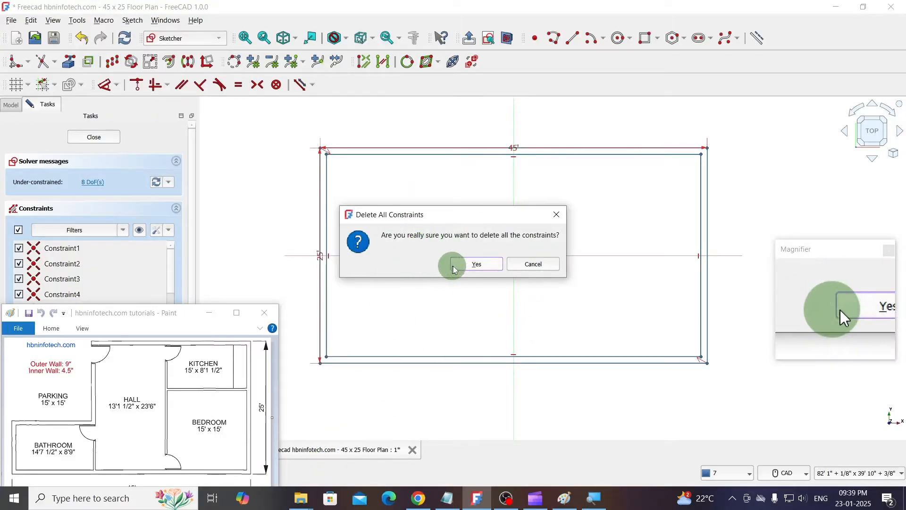
click(482, 265)
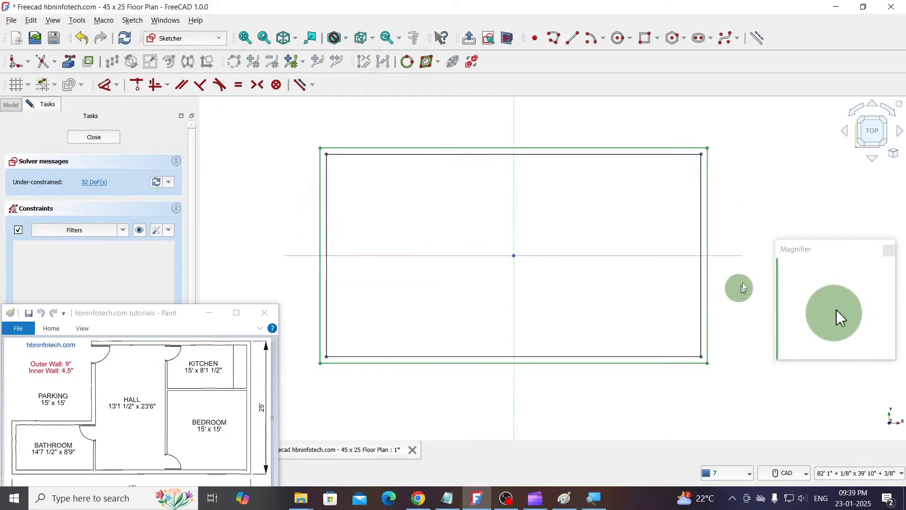
click(760, 214)
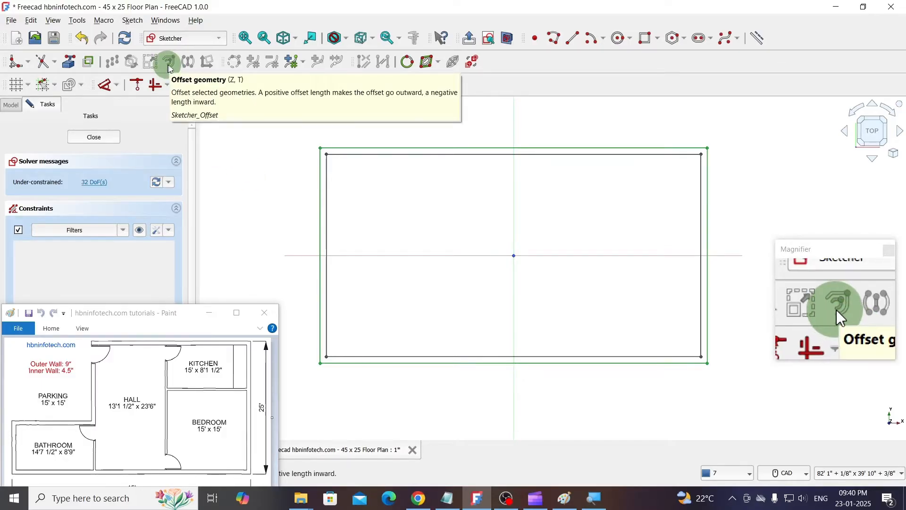
click(327, 192)
click(356, 189)
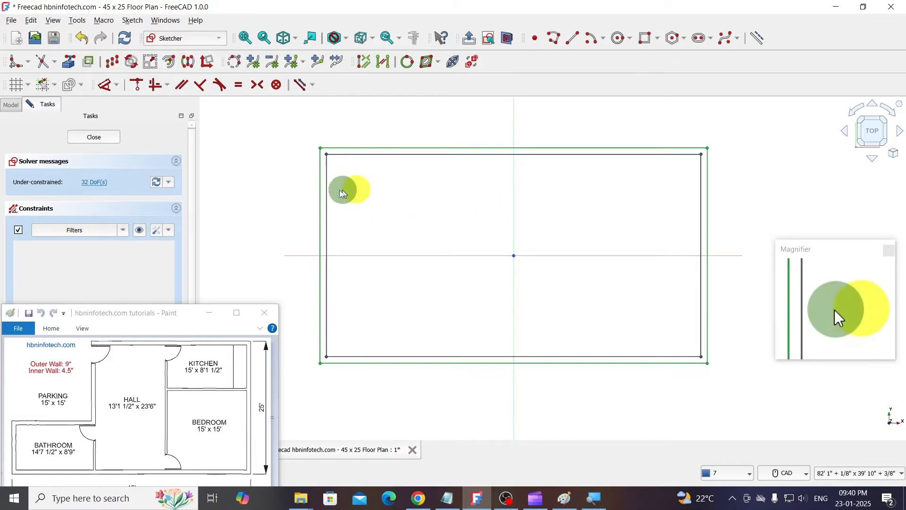
click(327, 191)
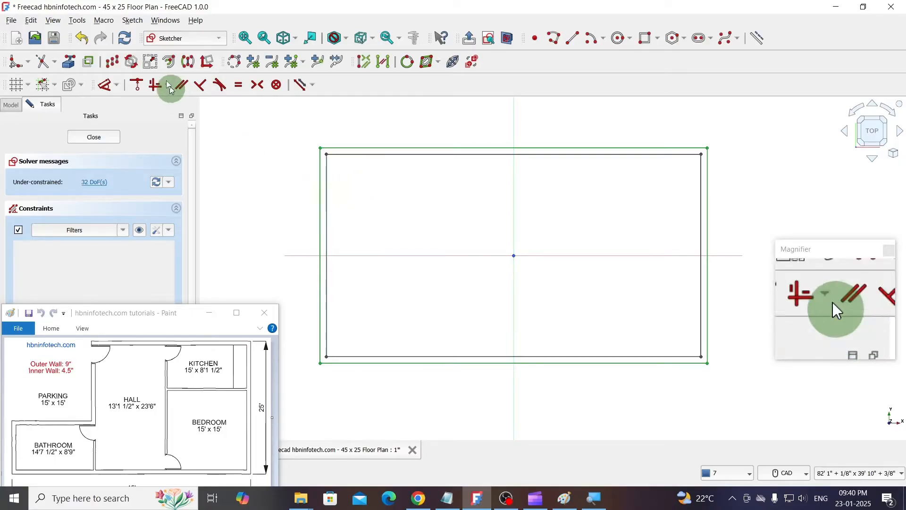
click(169, 62)
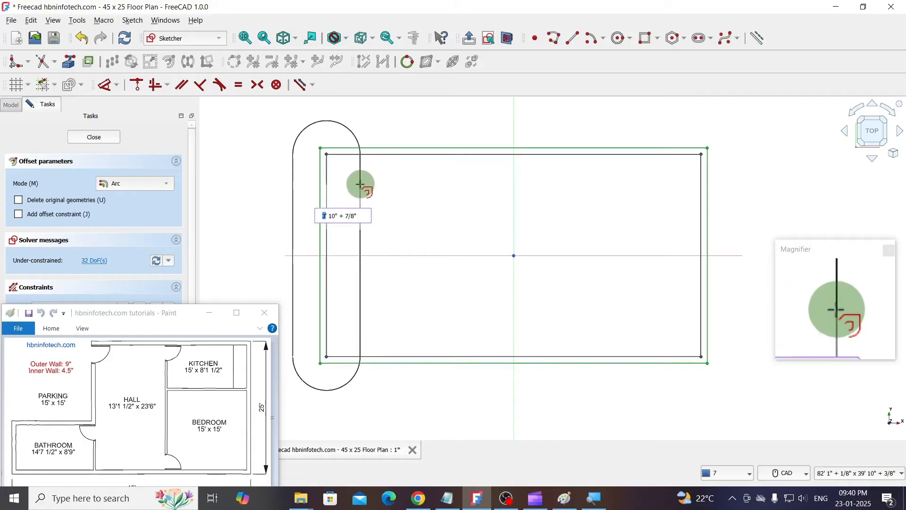
key(Escape)
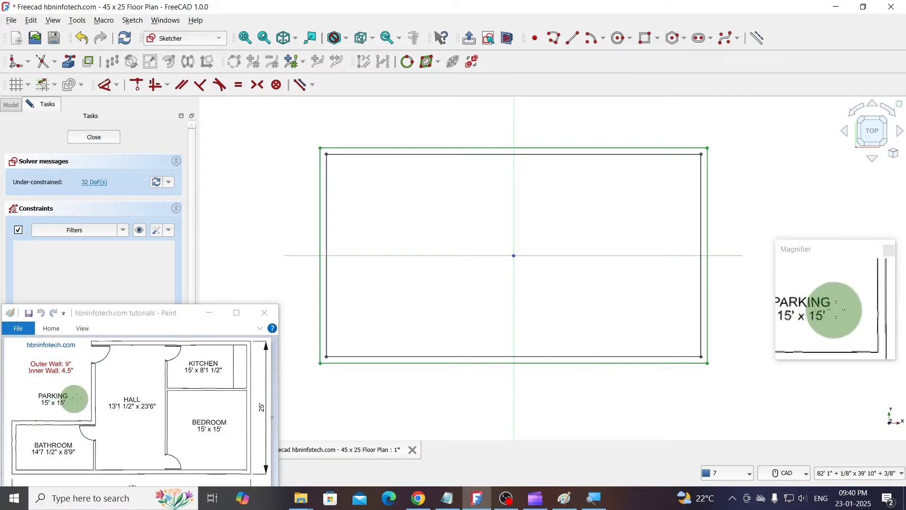
- Make one copy of the outer rectangle's left edge, translated 15' to the right at 0° with Move / Array transform
click(321, 194)
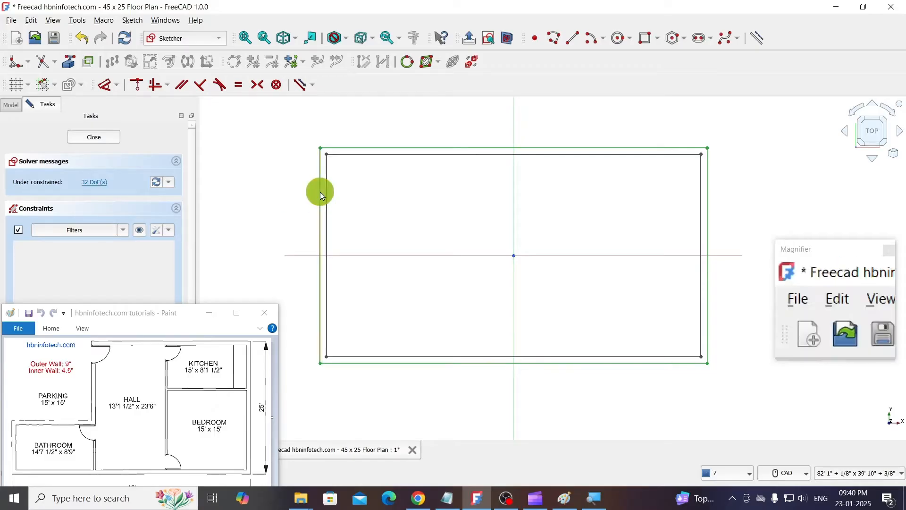
click(112, 64)
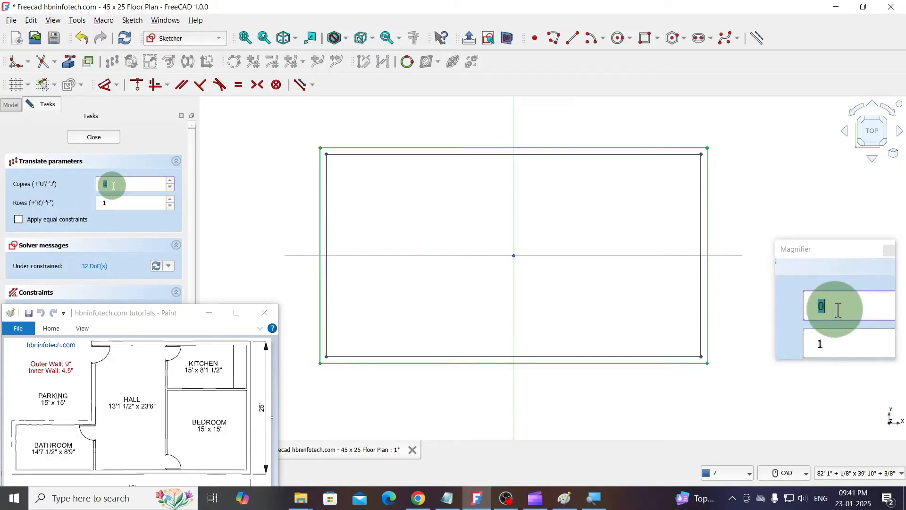
text(1)
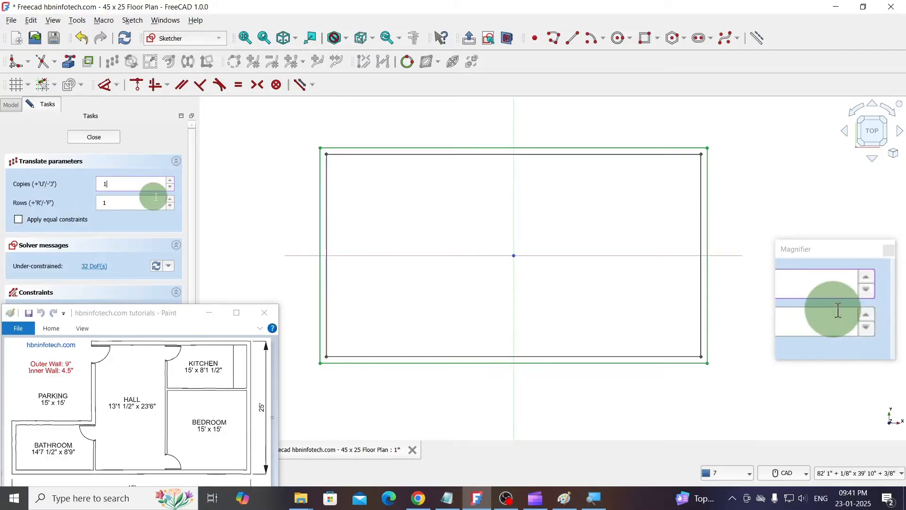
click(349, 187)
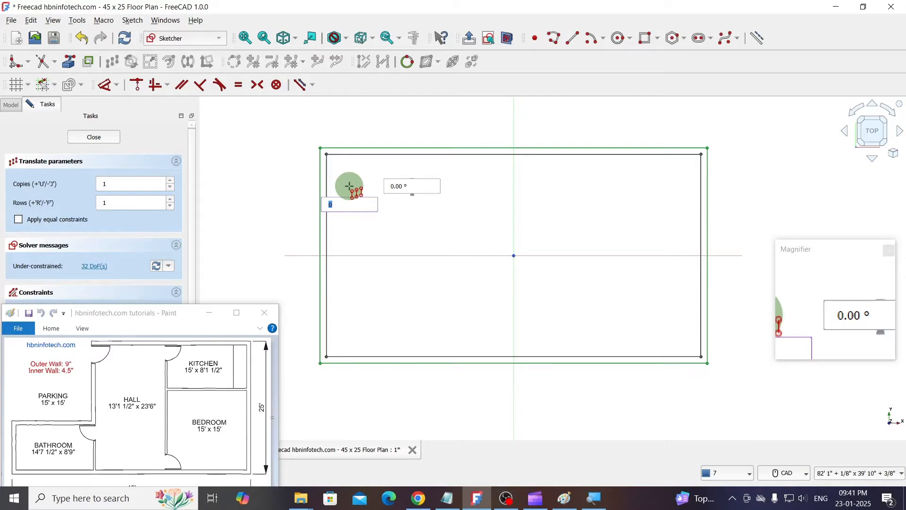
text(15)
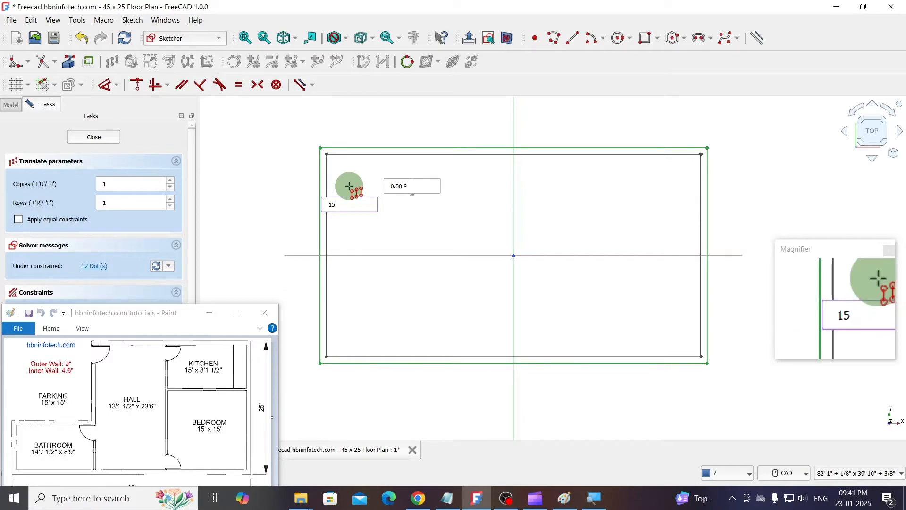
text(')
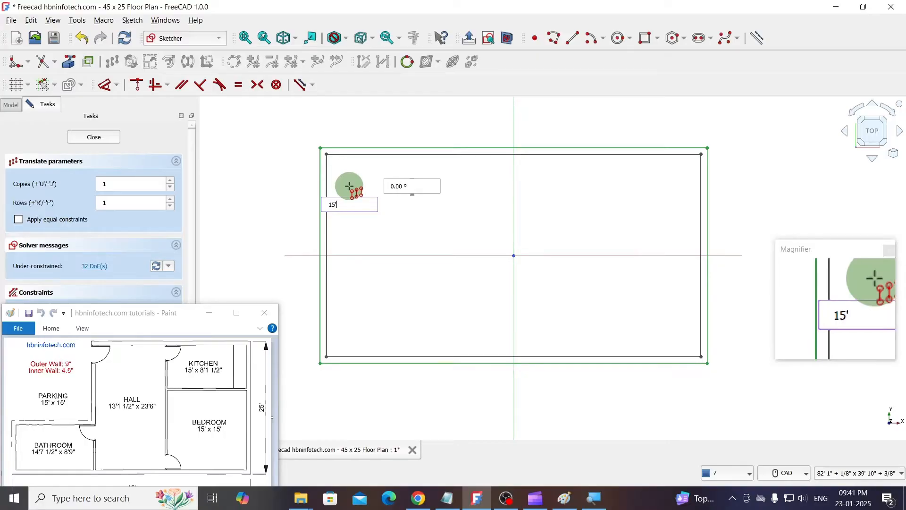
key(Tab)
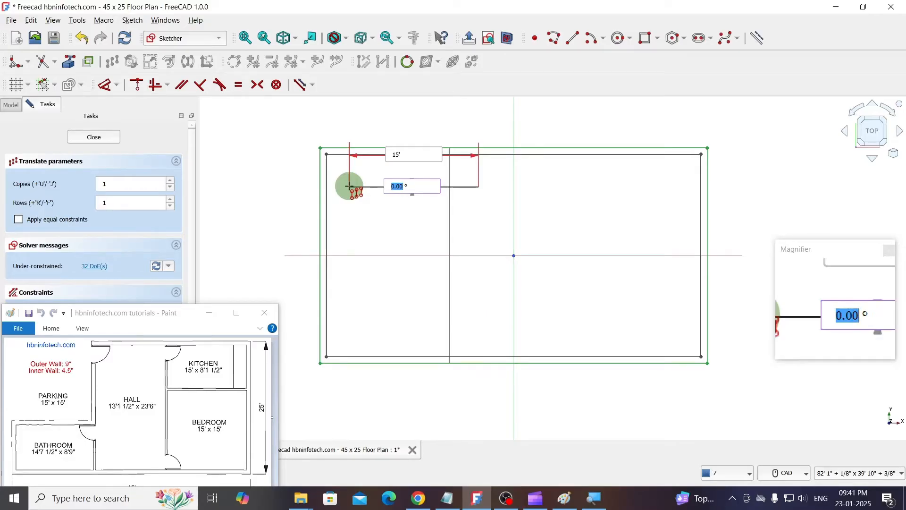
key(shift+End)
text(0)
key(Return)
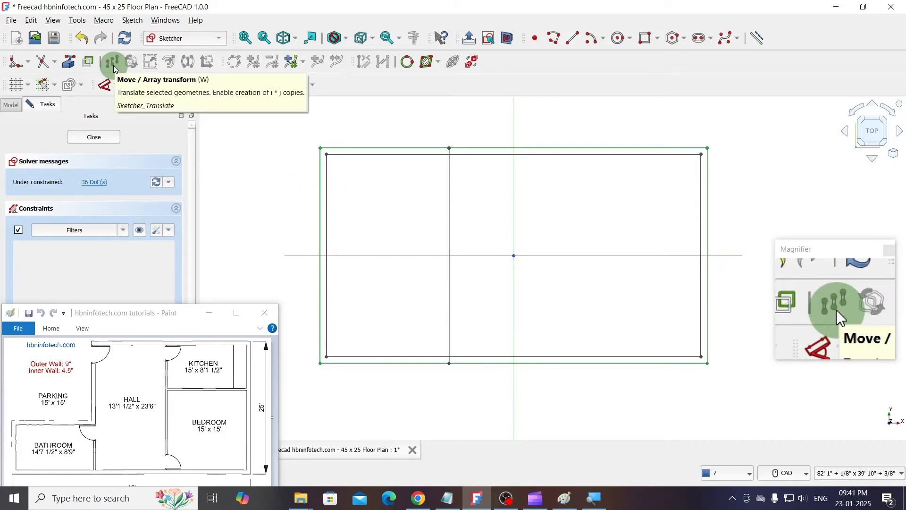
- Try copying the outer rectangle's top edge once with Move / Array transform, using a 15' distance at 90°
click(343, 151)
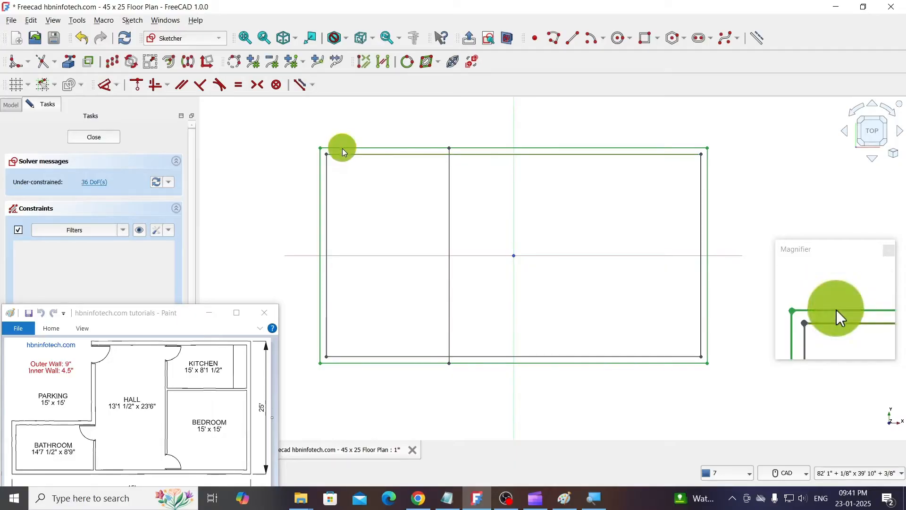
click(343, 149)
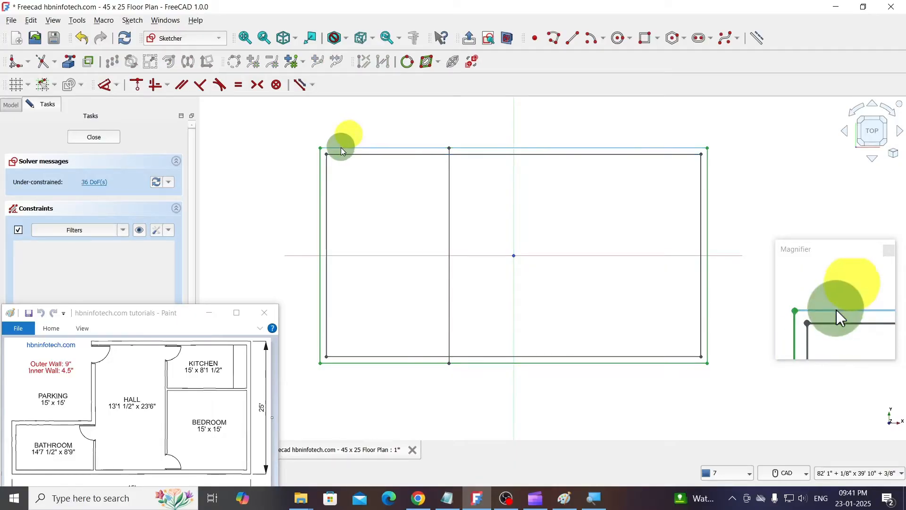
click(340, 147)
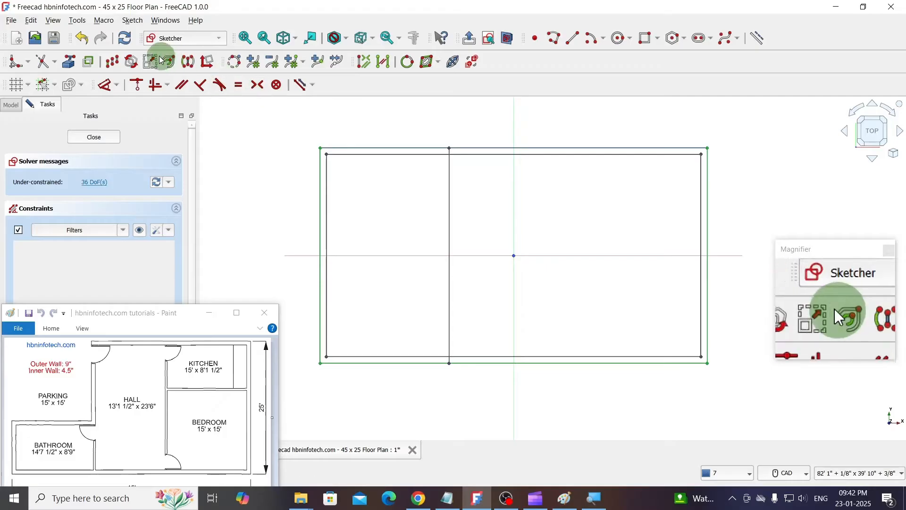
click(113, 61)
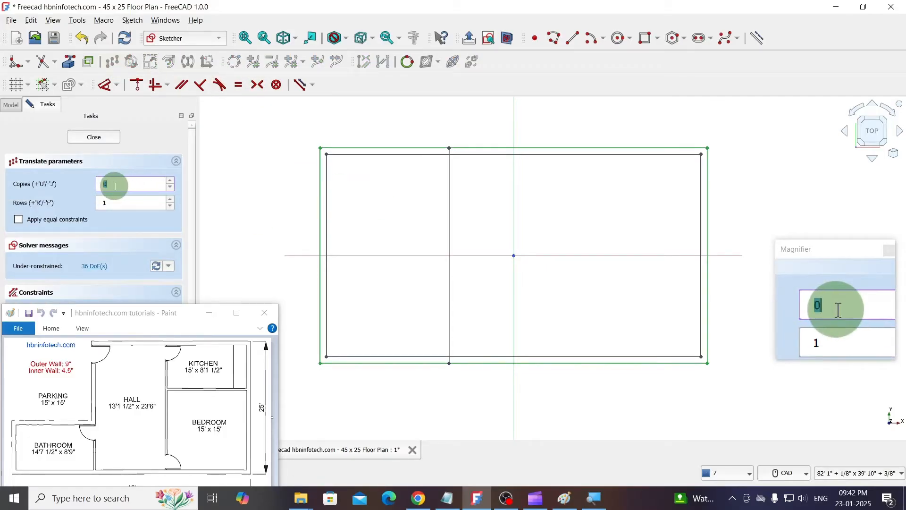
text(1)
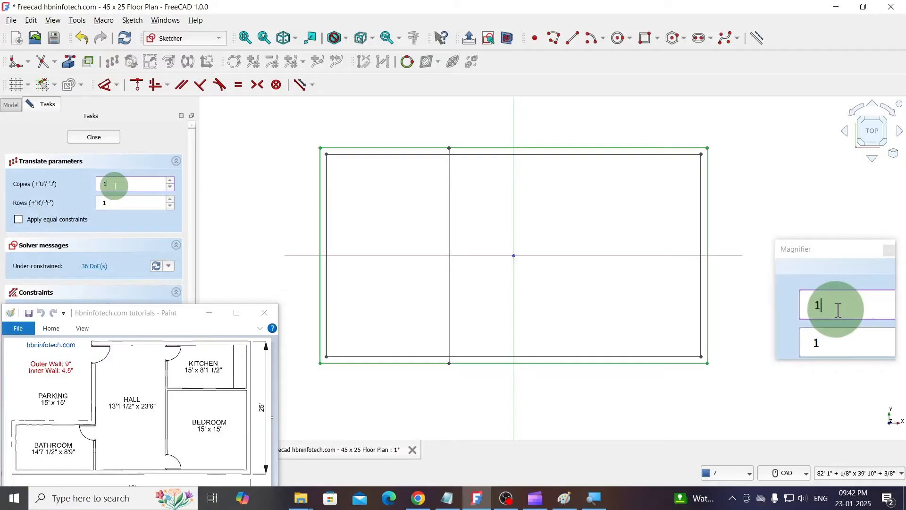
click(368, 194)
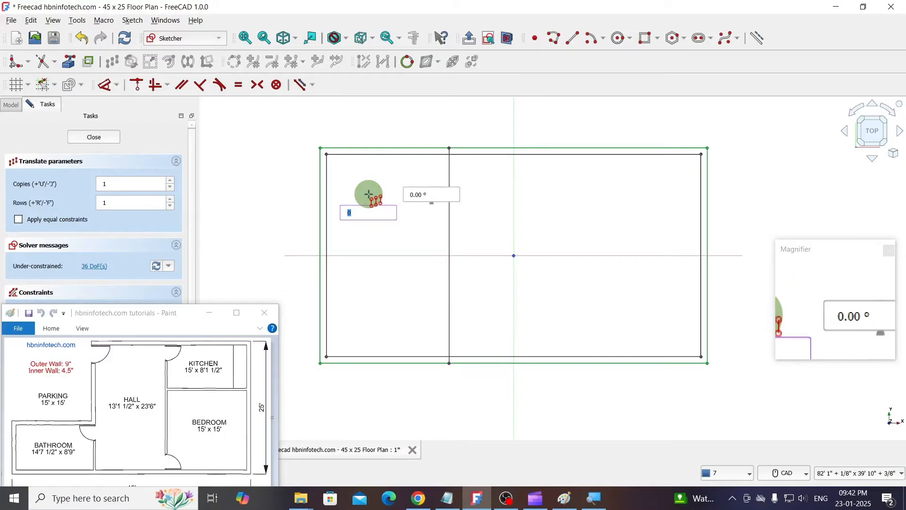
text(15)
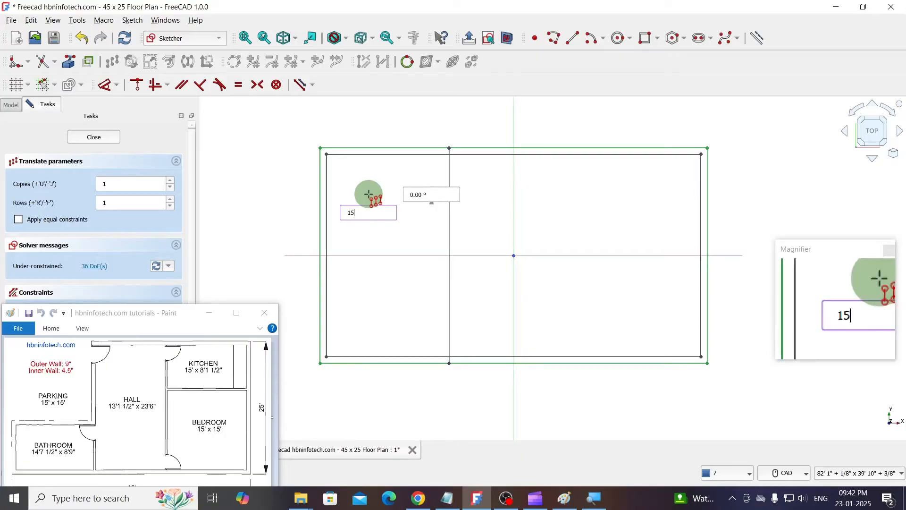
text(')
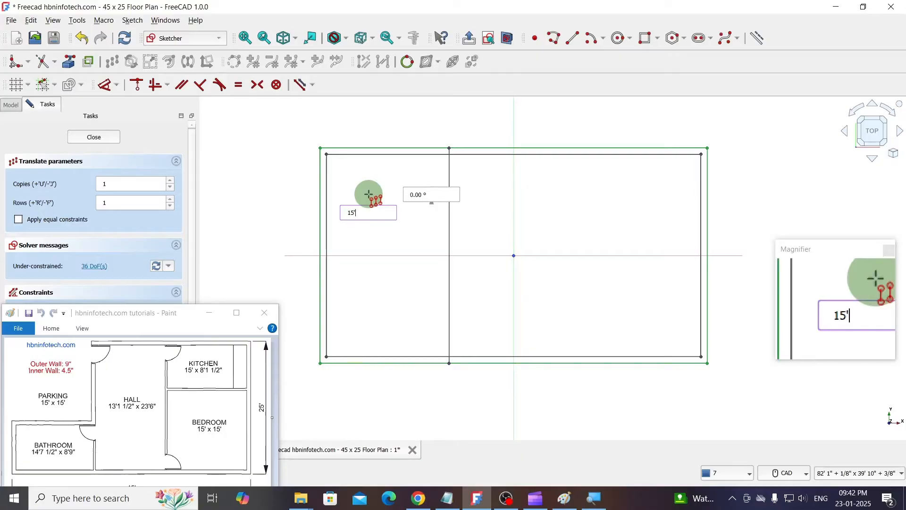
key(Tab)
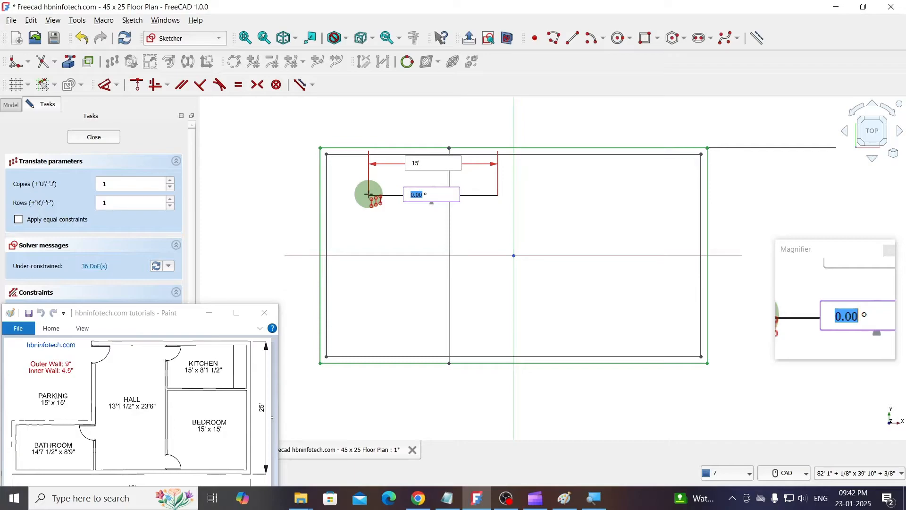
text(90)
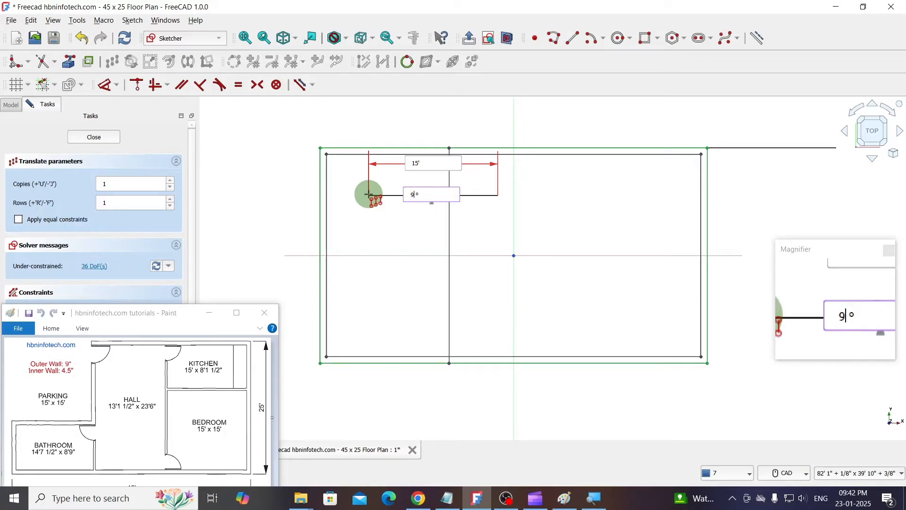
key(Return)
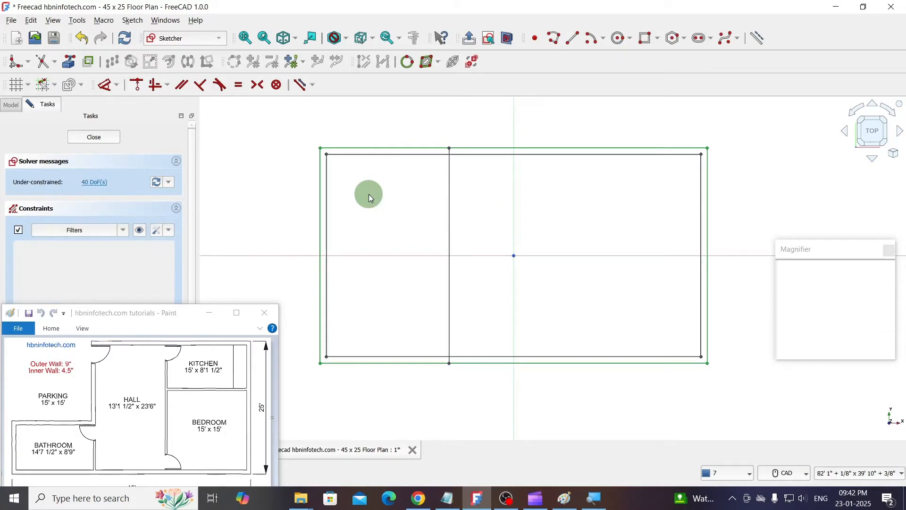
- Undo the 90° copy of the outer rectangle's top edge
scroll(377, 235, down, 4)
scroll(377, 235, up, 3)
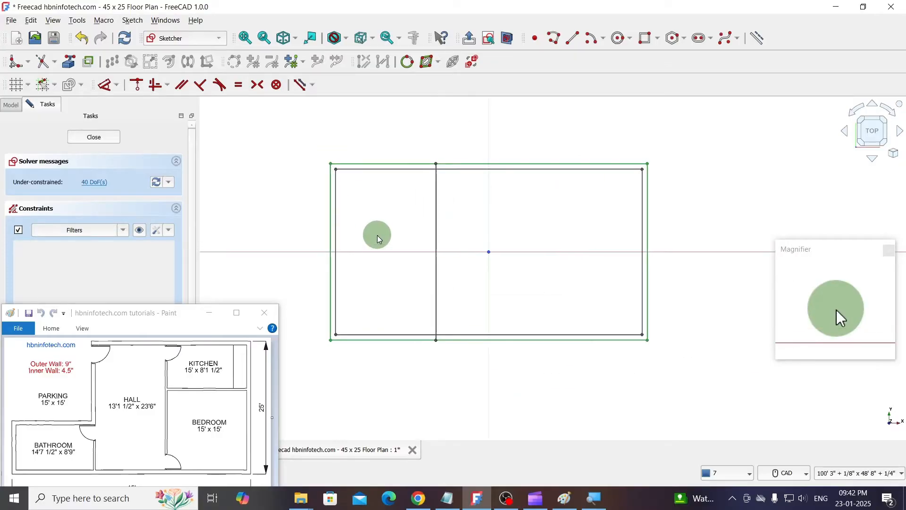
scroll(361, 231, up, 1)
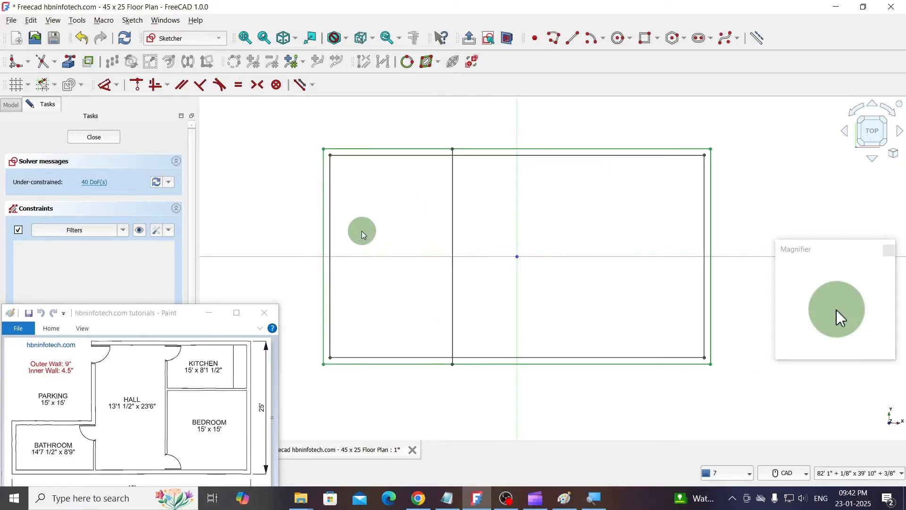
key(ctrl+z)
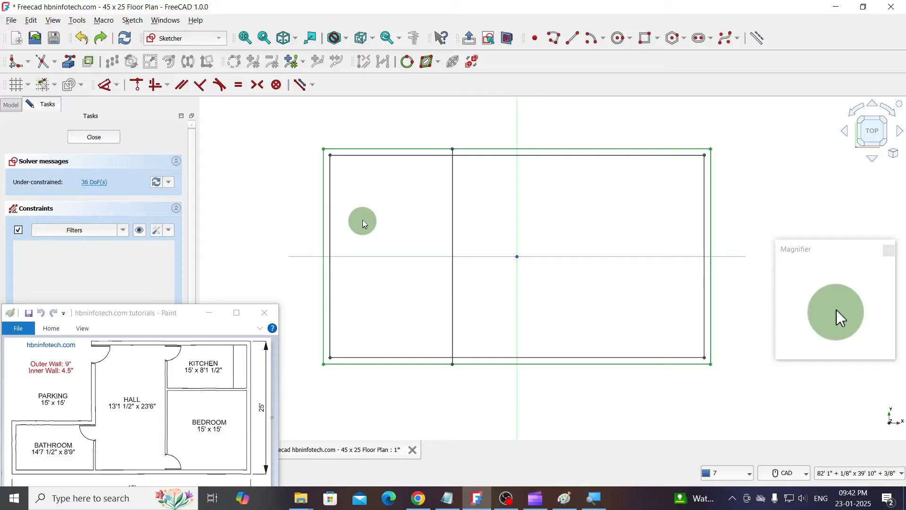
- Make one copy of the outer rectangle's top edge, translated 15' downward at -90° with Move / Array transform
click(354, 151)
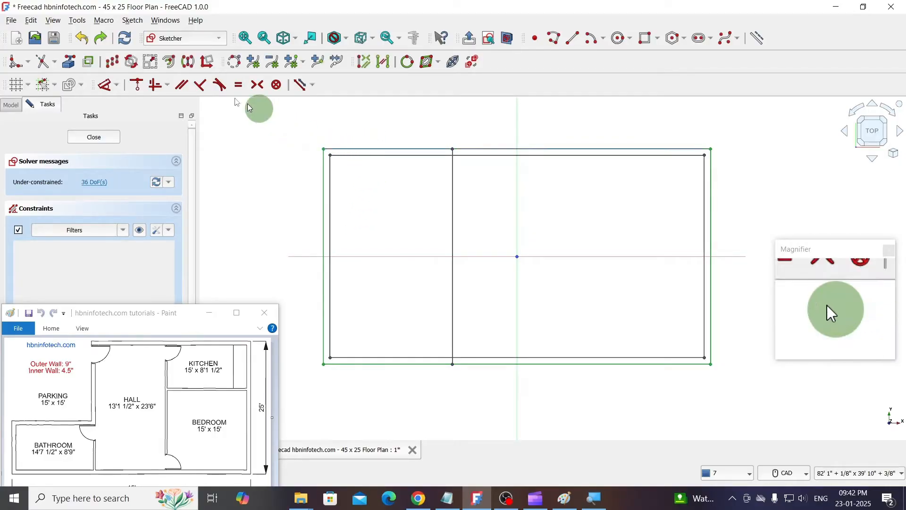
click(132, 62)
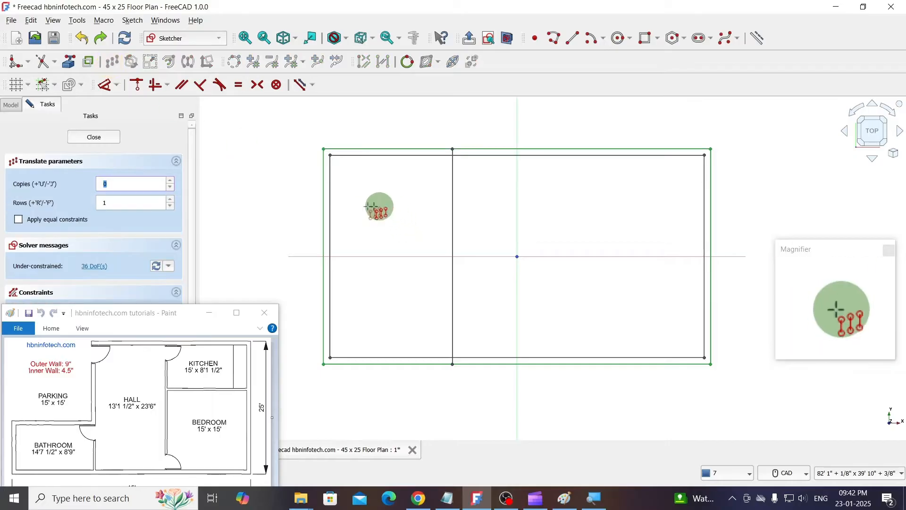
text(1)
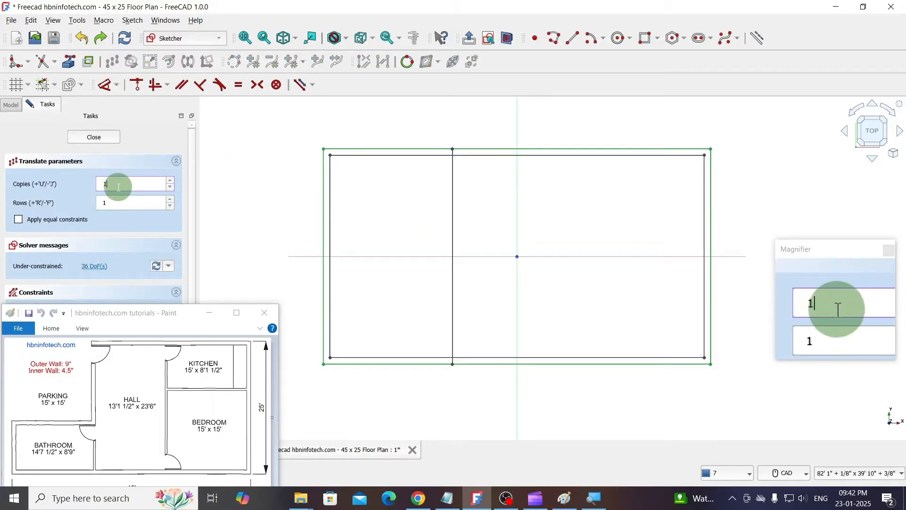
key(Return)
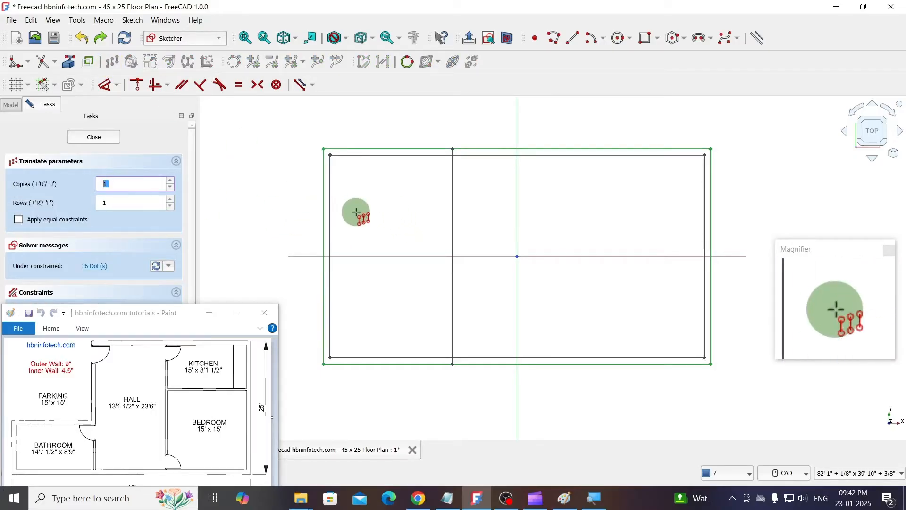
click(365, 195)
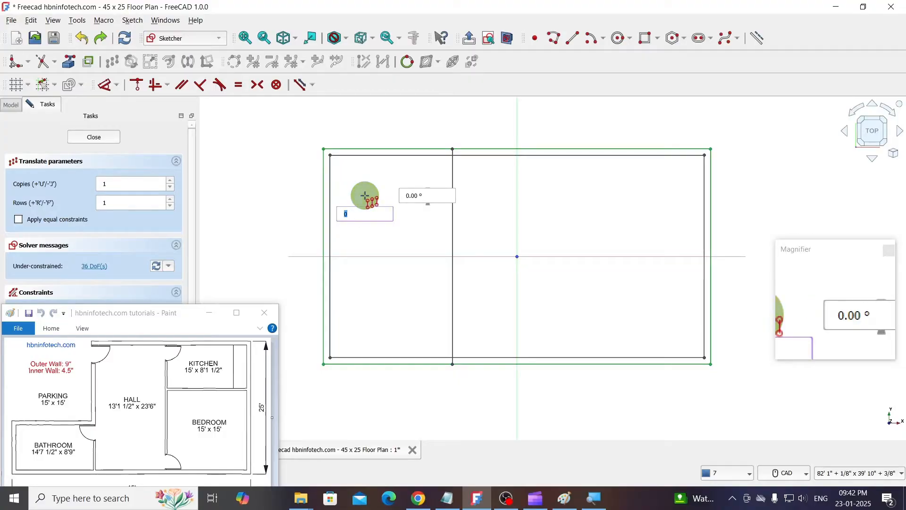
text(15')
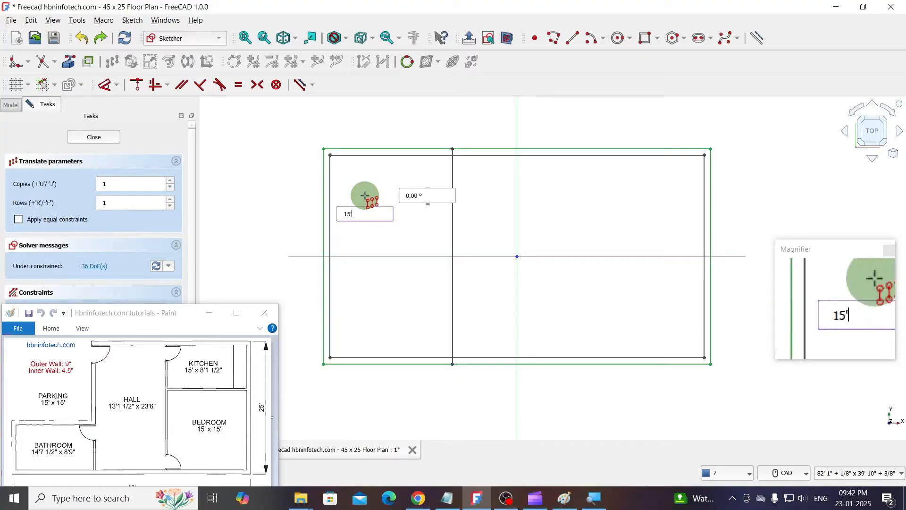
key(Tab)
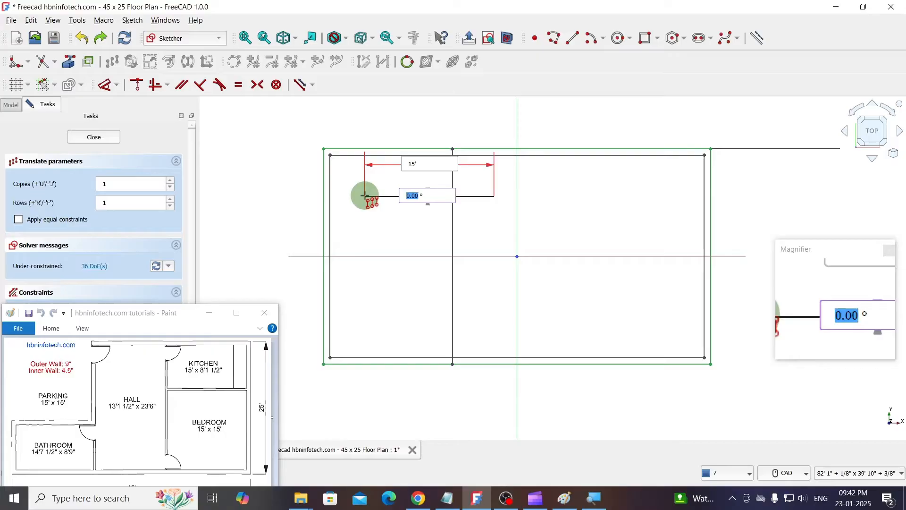
text(-90)
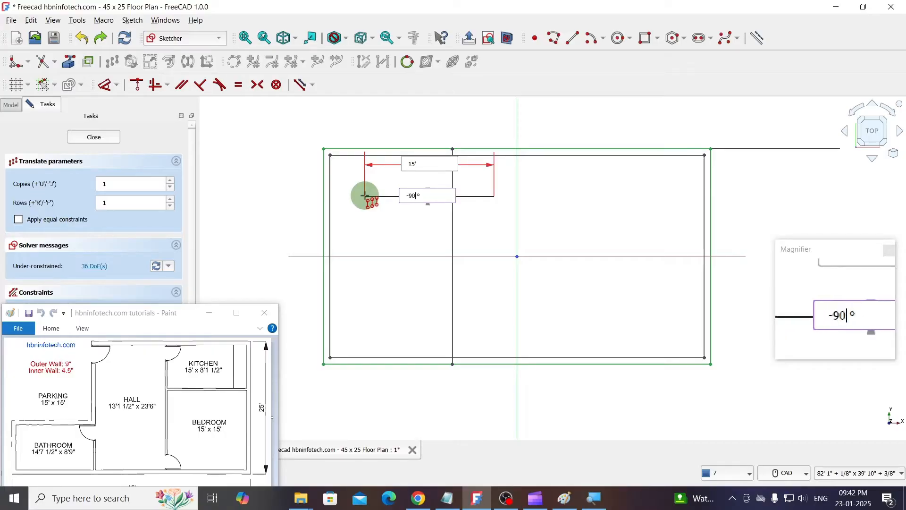
key(Return)
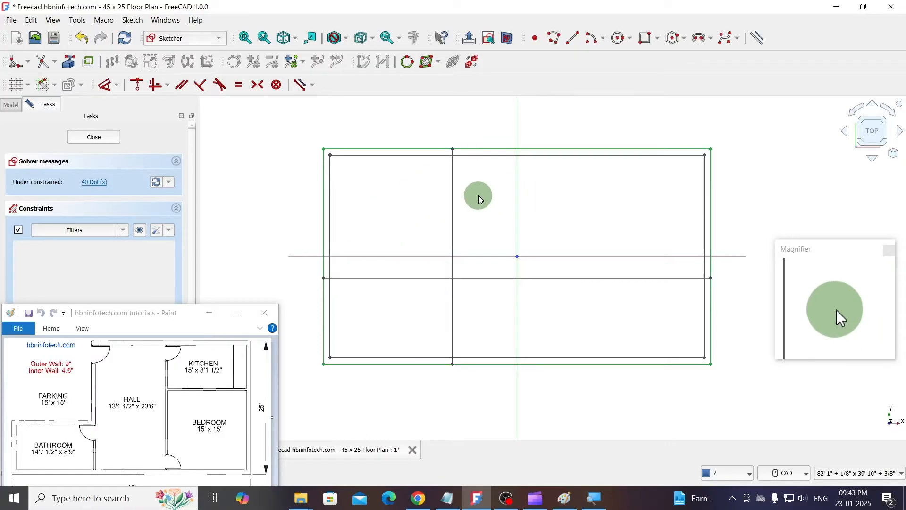
- Make one copy of the vertical partition line, translated 9" to the right at 0°, to give the wall its thickness
click(454, 188)
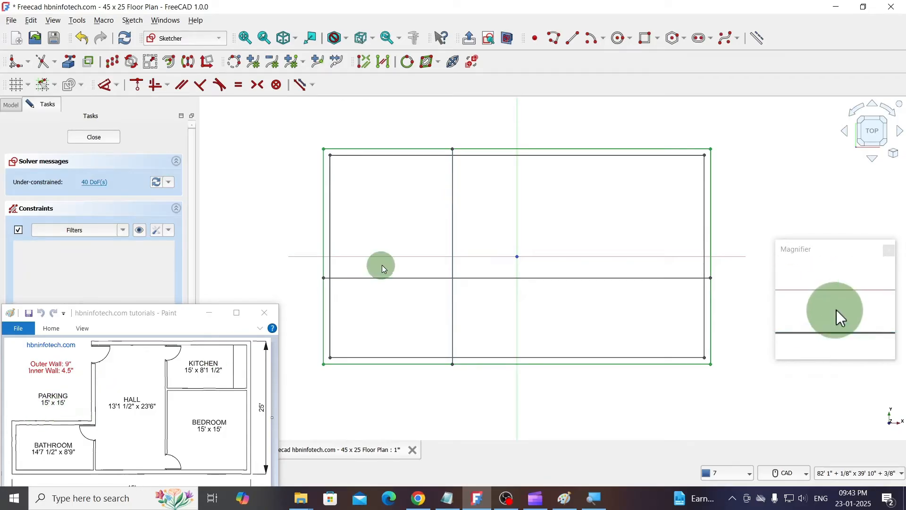
click(112, 62)
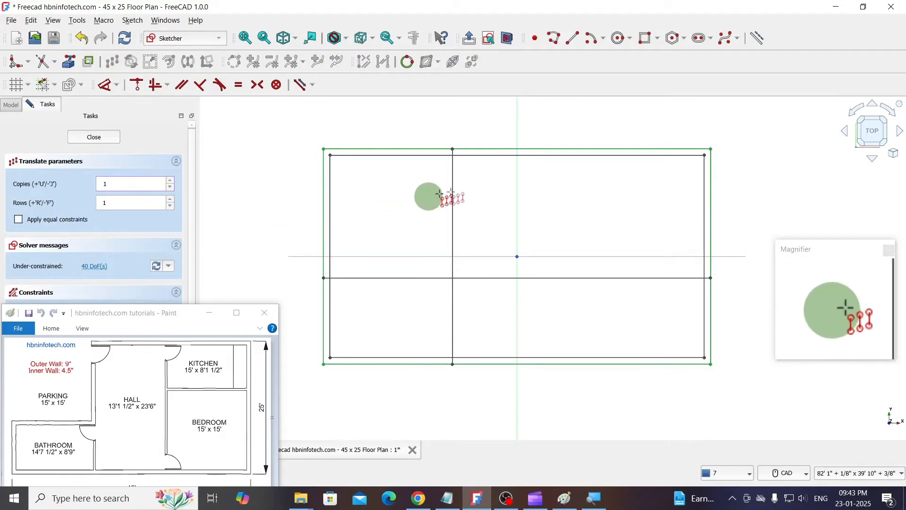
click(479, 186)
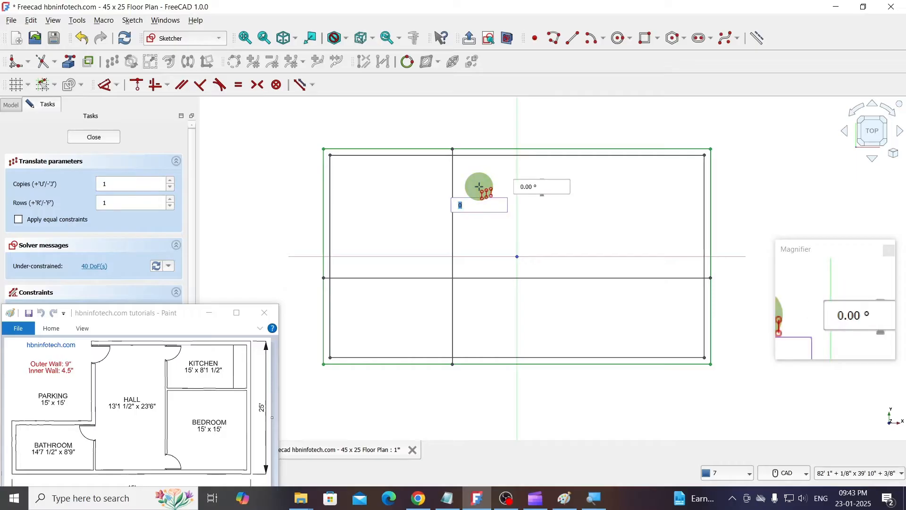
text(9")
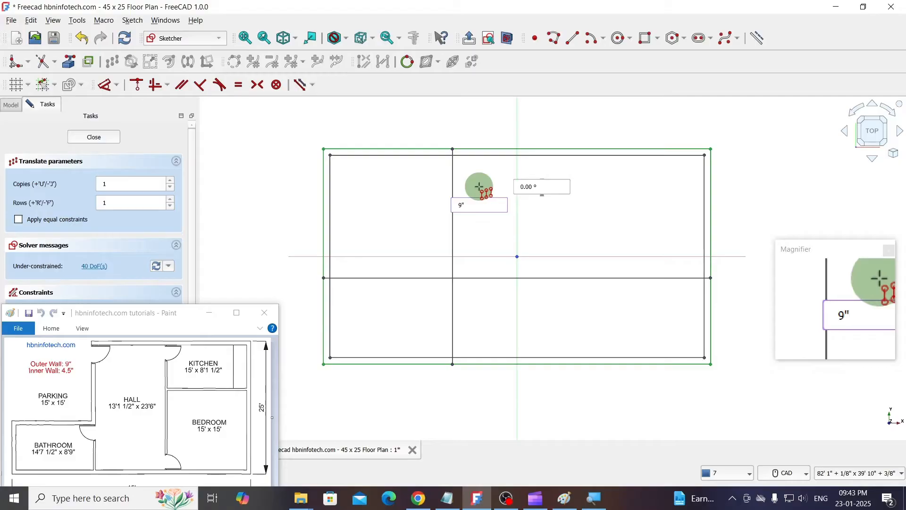
key(Tab)
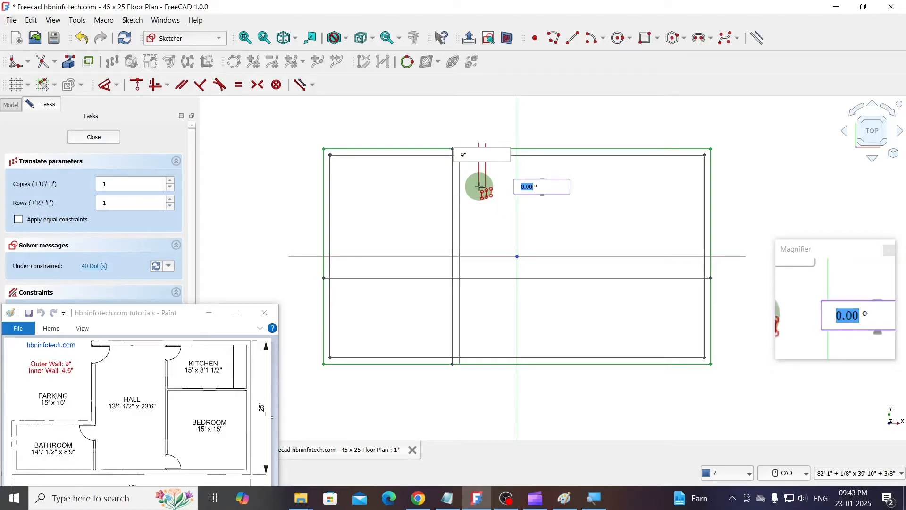
text(0)
key(Return)
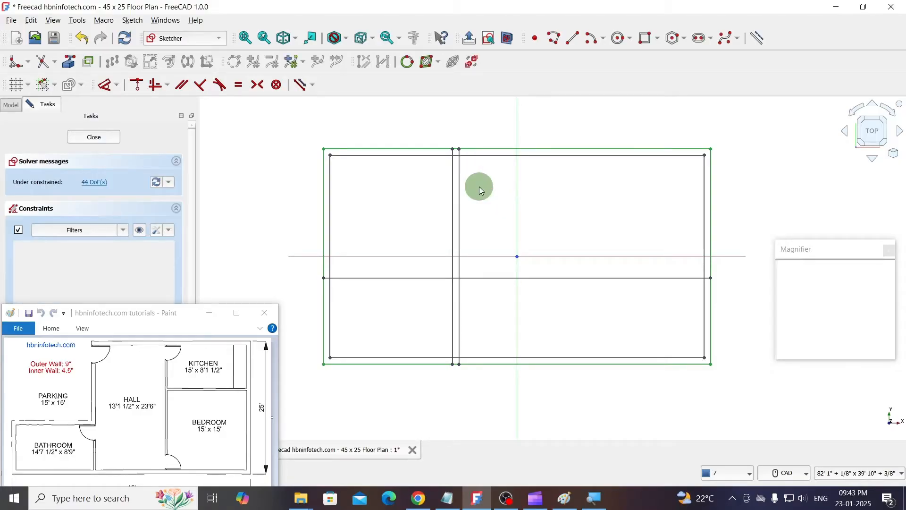
- Make one copy of the full-width horizontal partition line, translated 9" downward at -90°, to give the wall its thickness
click(389, 278)
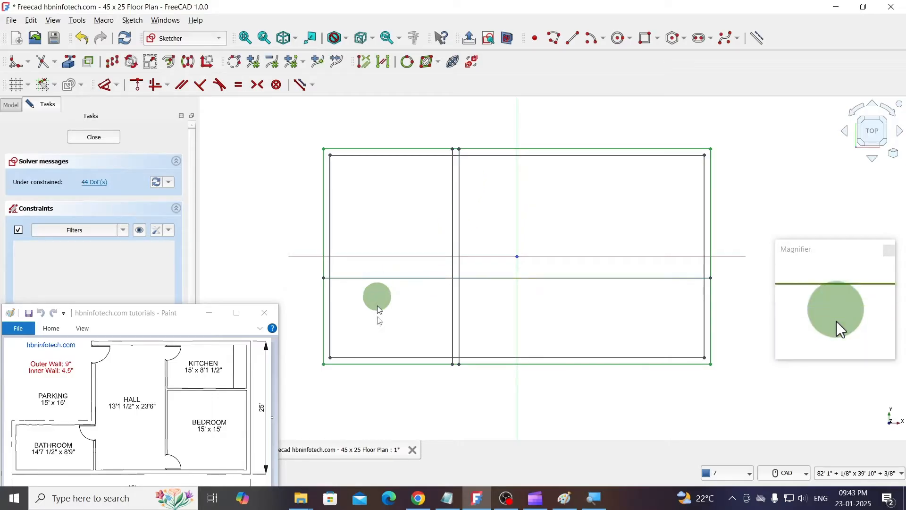
click(111, 61)
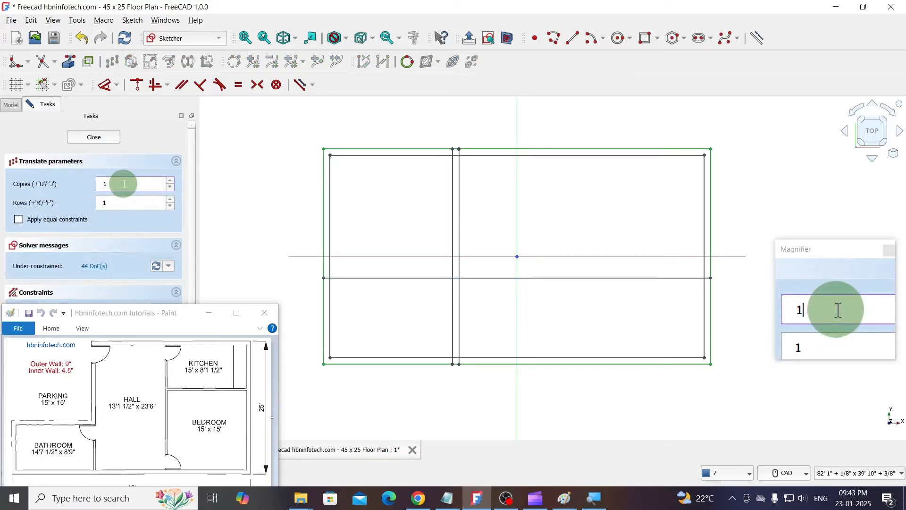
click(374, 297)
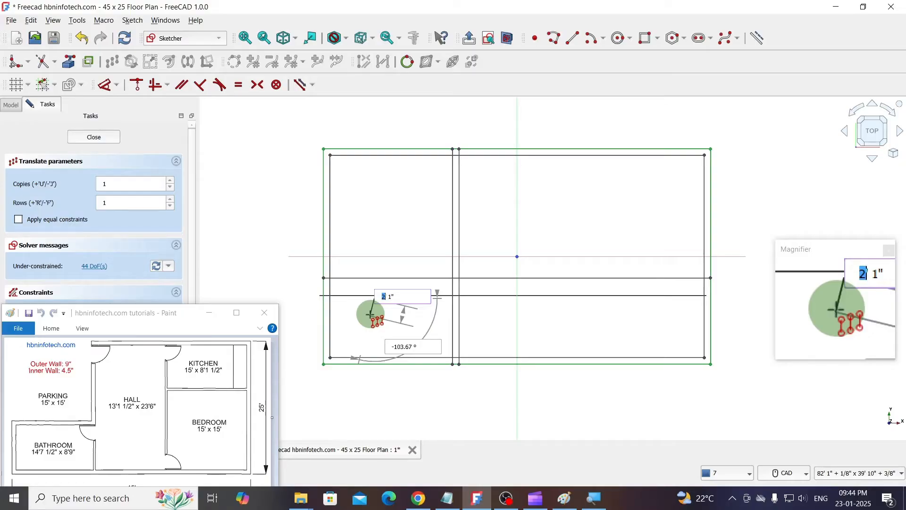
text(")
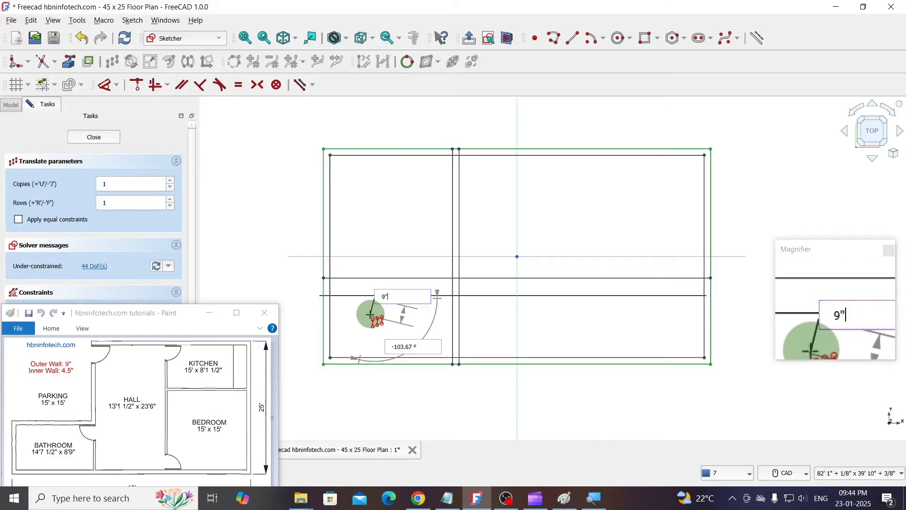
key(Tab)
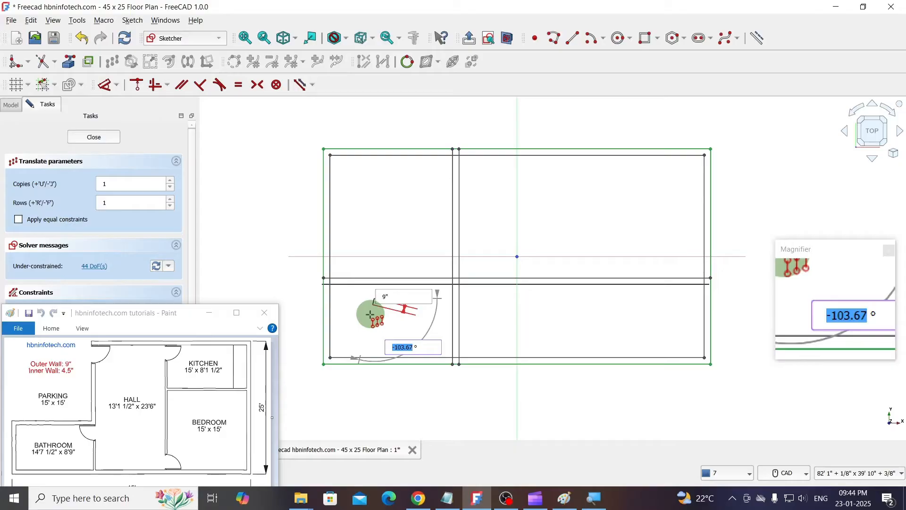
text(-)
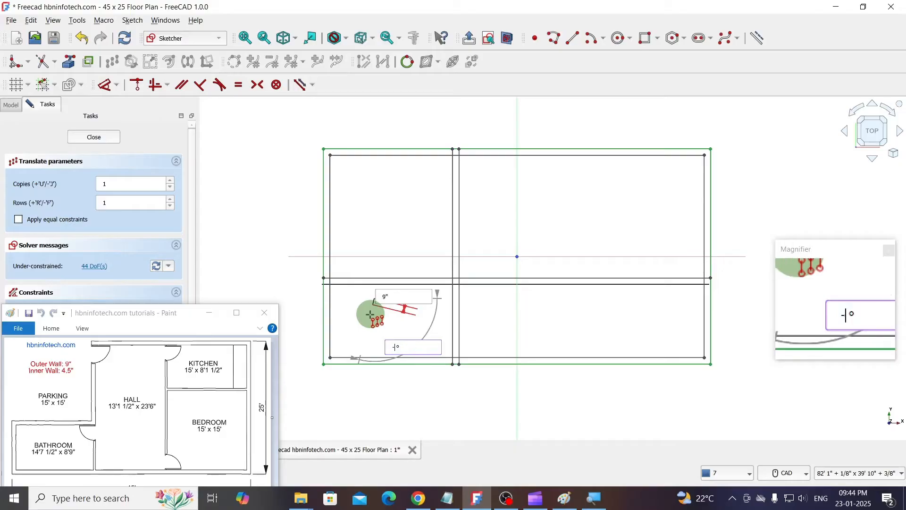
text(90)
key(Return)
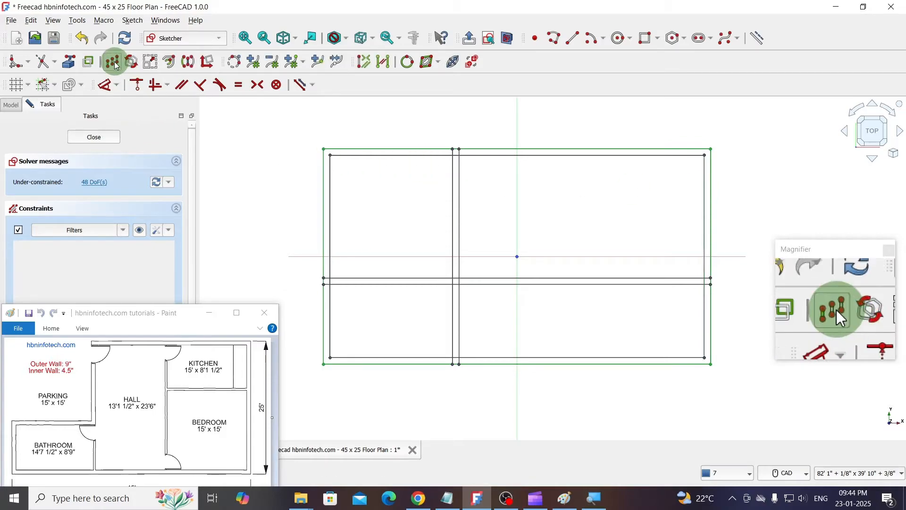
- Make one copy of the inner rectangle's right edge, translated 15' to the left at 180° with Move / Array transform
click(114, 63)
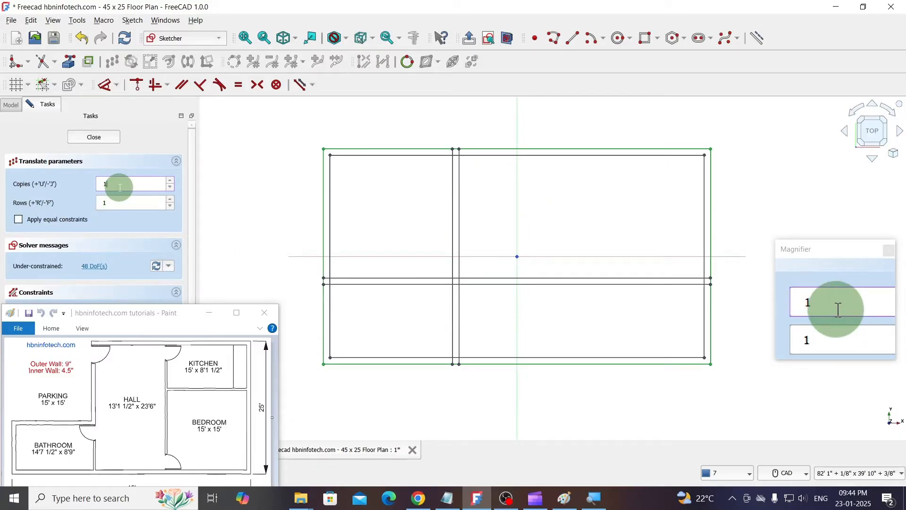
text(1)
click(618, 193)
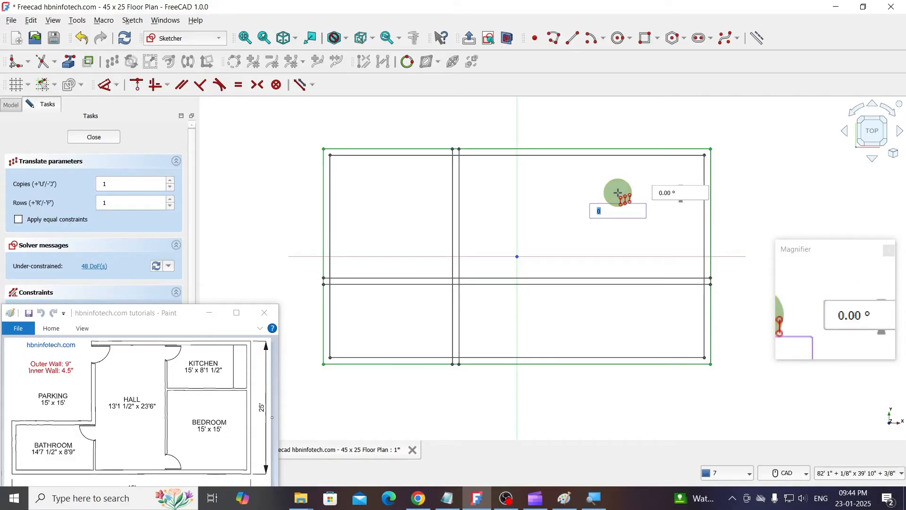
text(15)
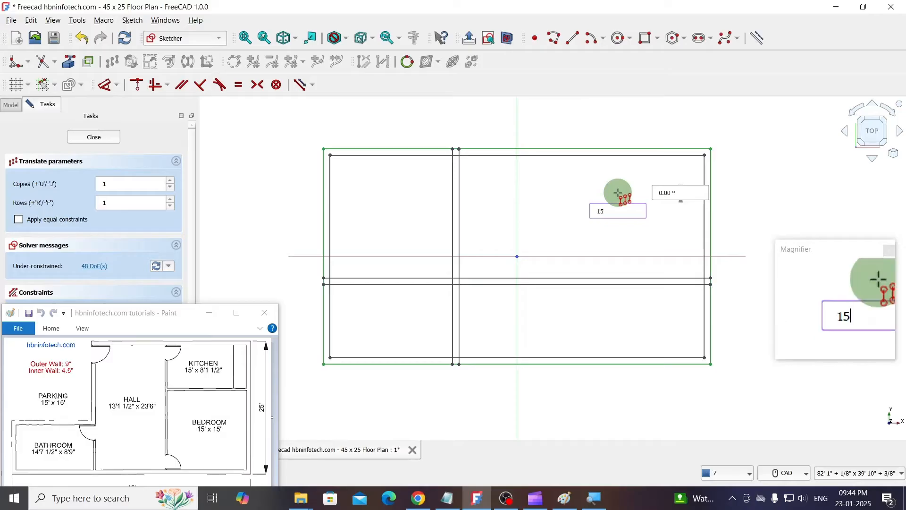
text(')
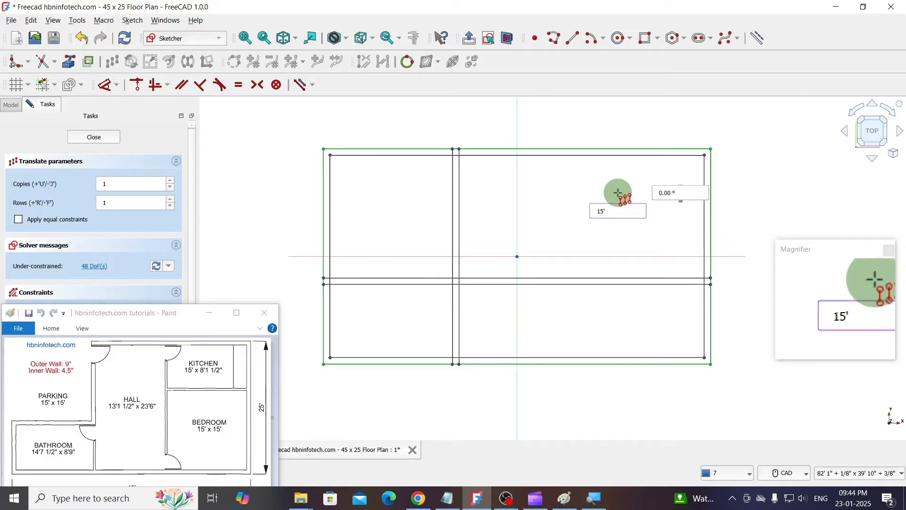
key(Tab)
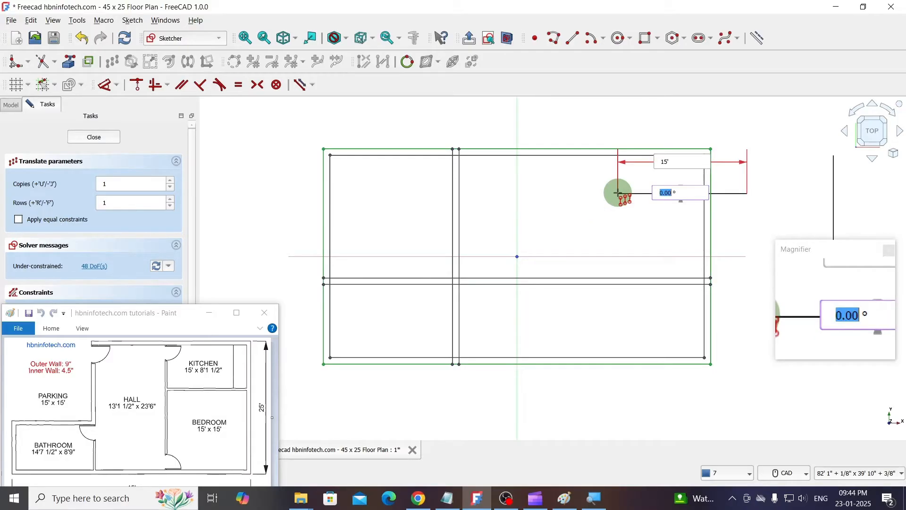
text(18)
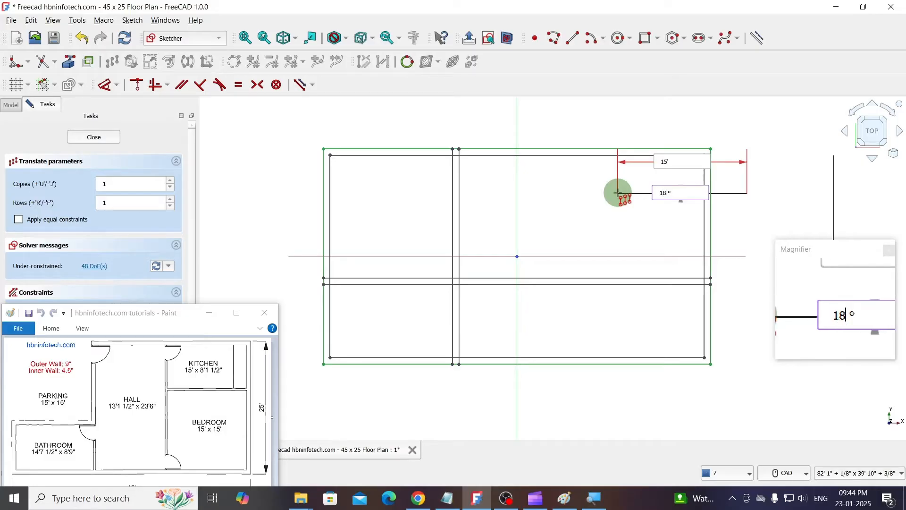
key(Return)
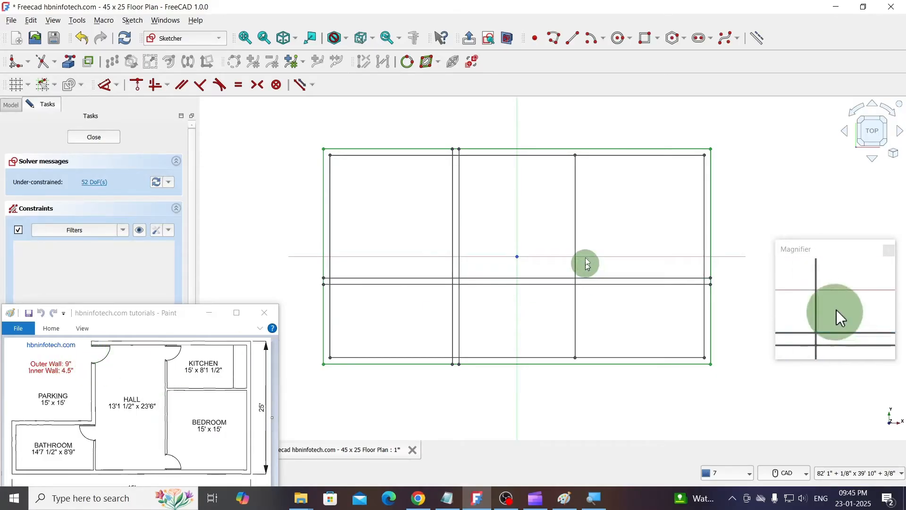
- Make one copy of the bedroom-side vertical partition line, translated 4.5" to the left at 180°, to form the inner wall
click(577, 215)
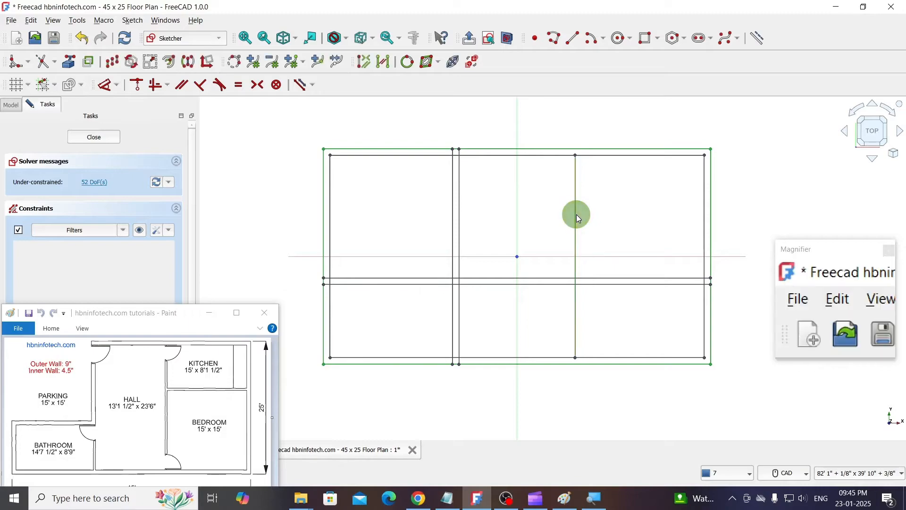
click(111, 64)
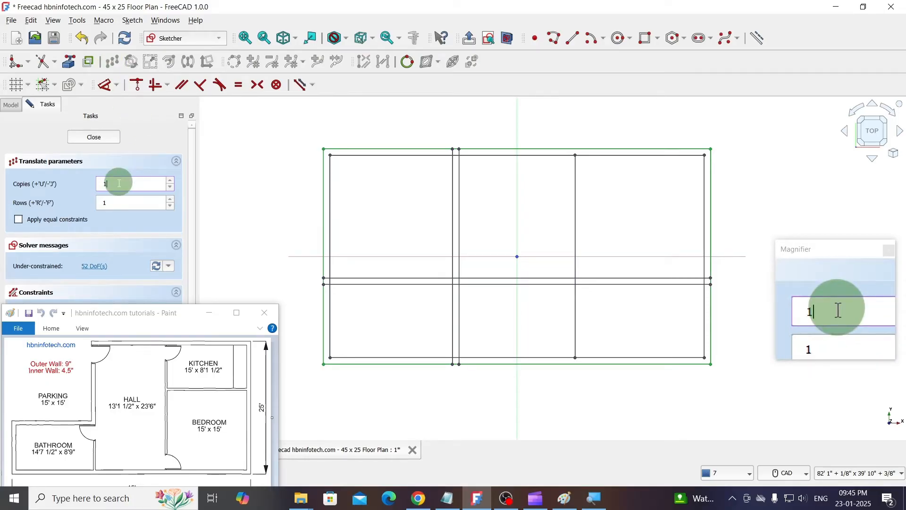
click(554, 193)
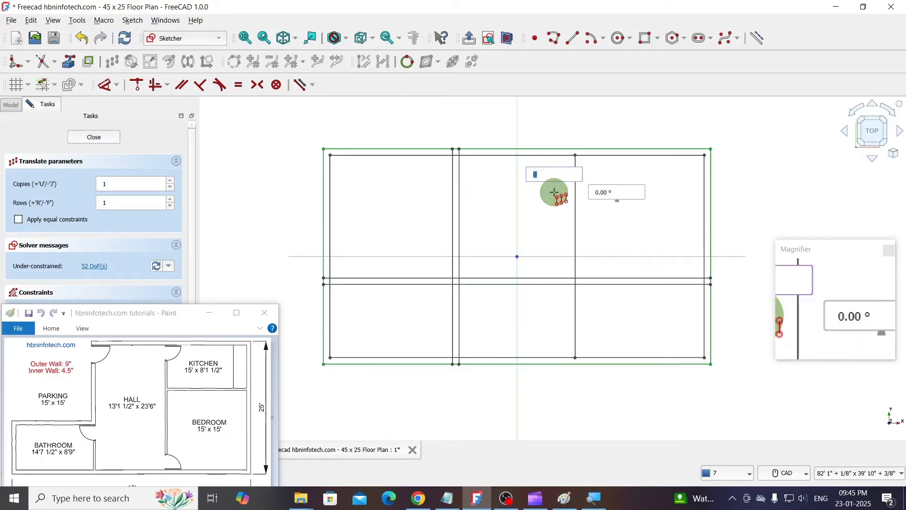
text(4.5)
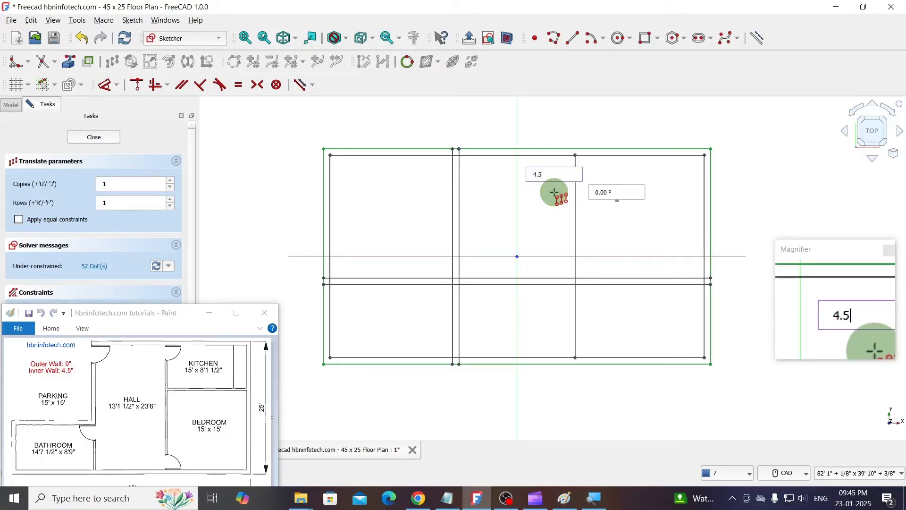
text(")
key(Tab)
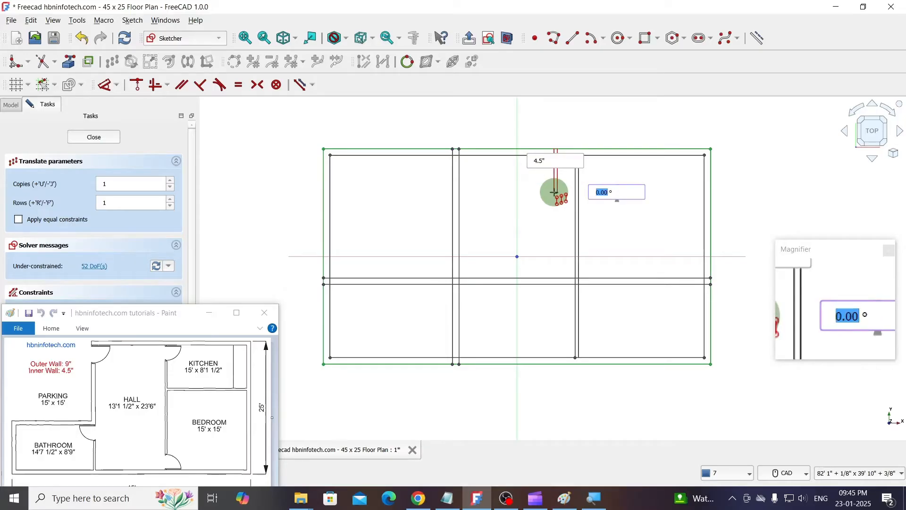
text(180)
key(Return)
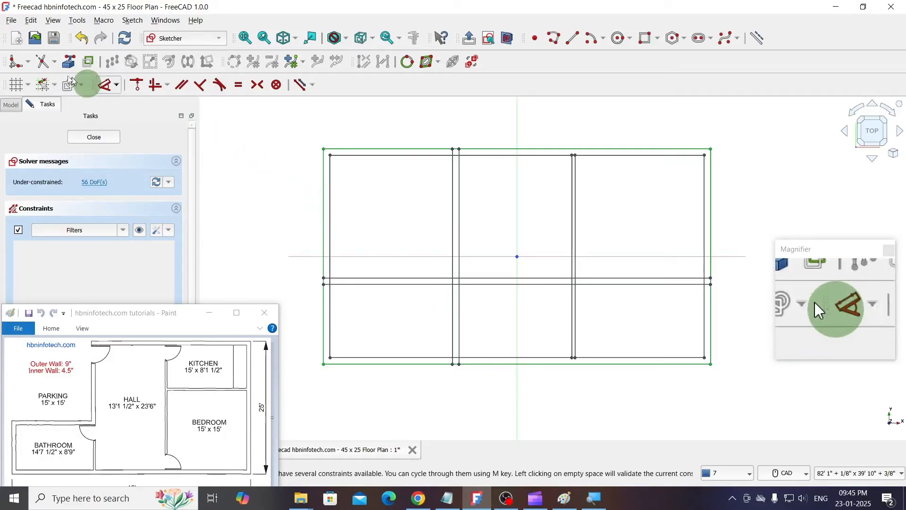
- Trim the outer and inner boundary edges along the top and left of the parking area with Trim edge
click(56, 66)
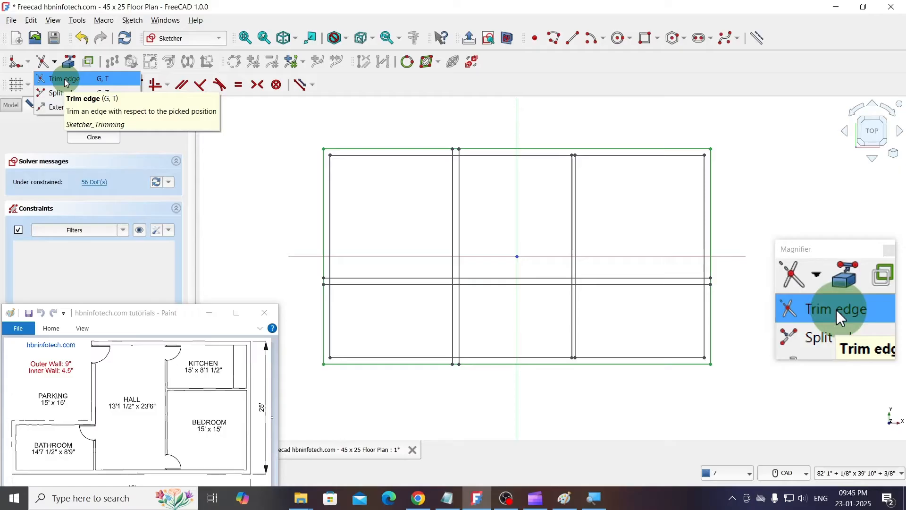
click(65, 83)
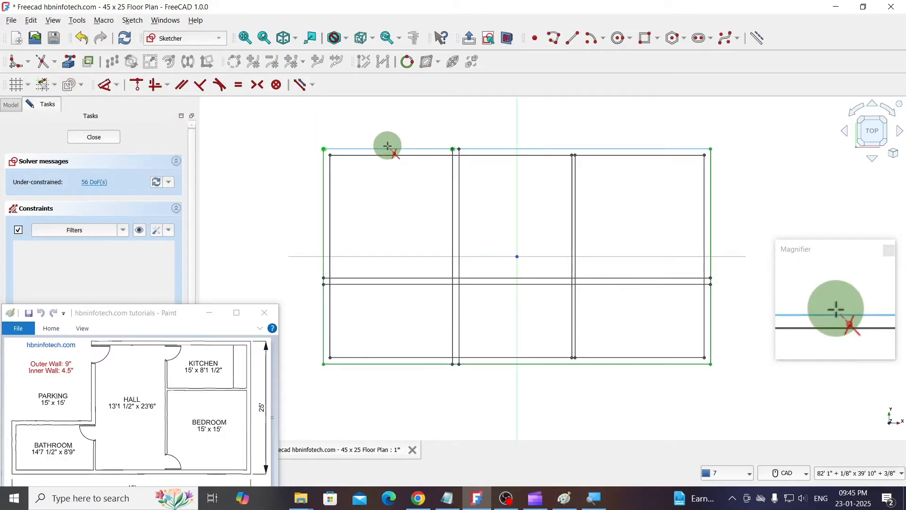
click(389, 150)
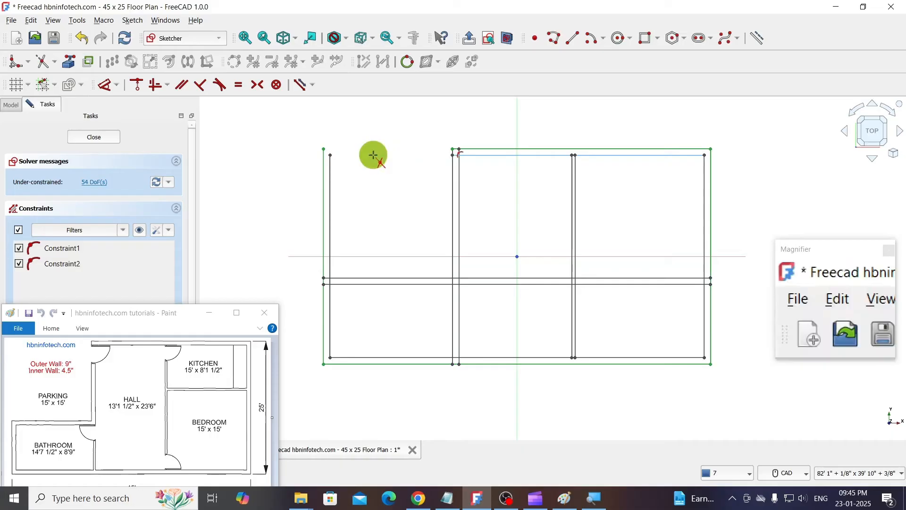
click(325, 175)
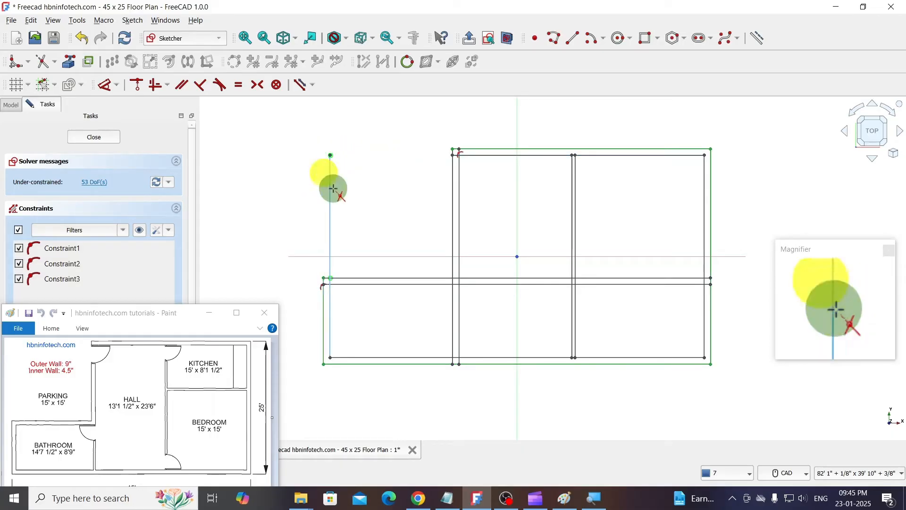
click(329, 190)
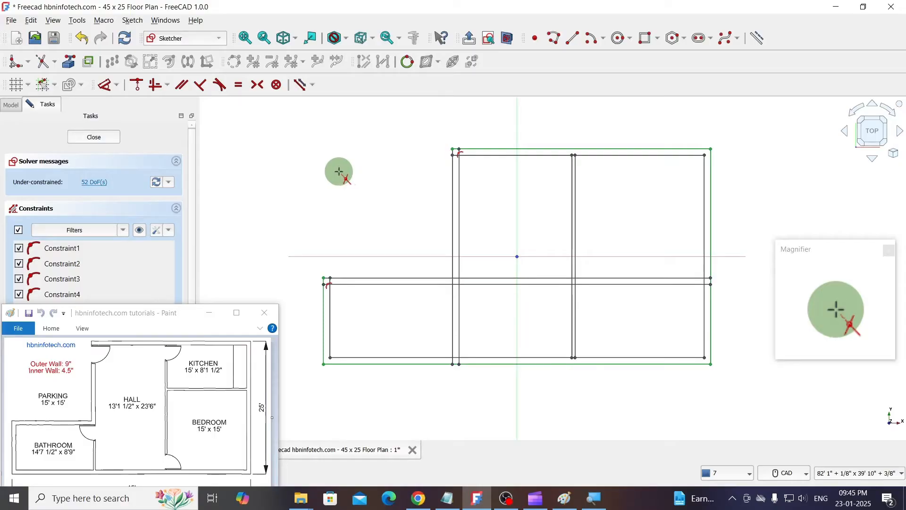
- Trim both horizontal partition lines across the hall and delete their leftover segments on the kitchen and bedroom side
click(528, 276)
click(529, 286)
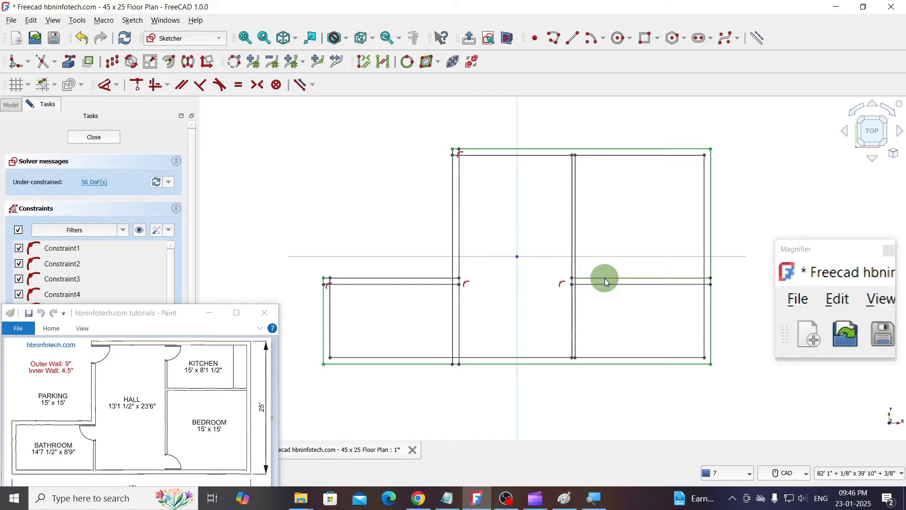
click(604, 279)
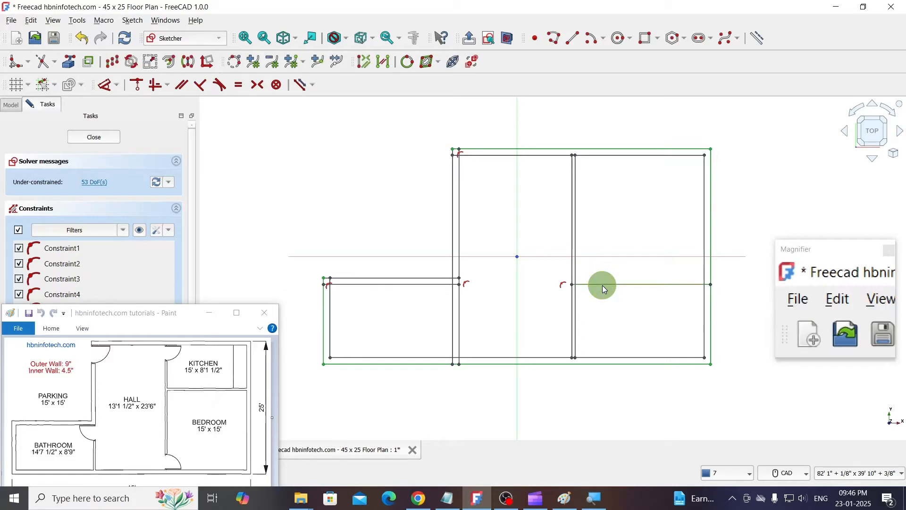
click(603, 285)
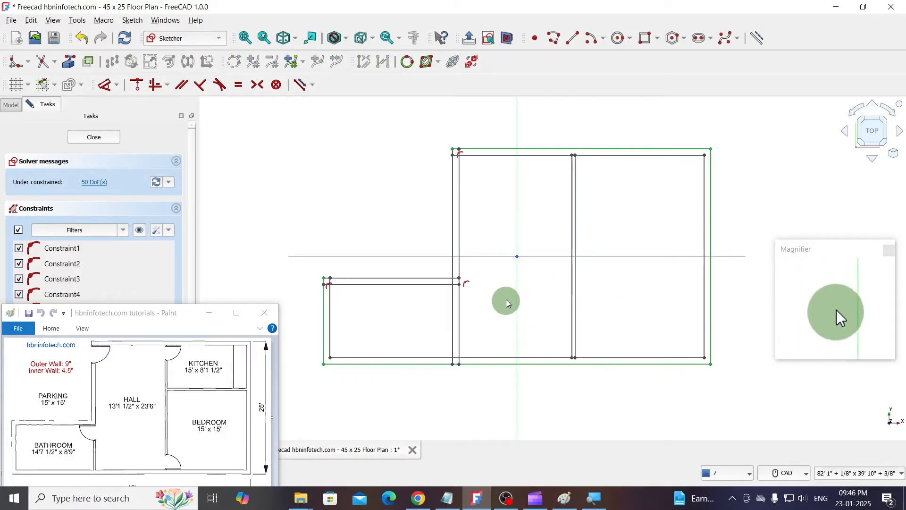
- Trim both lines of the 9" vertical partition between the horizontal partition wall and the bottom wall
click(47, 67)
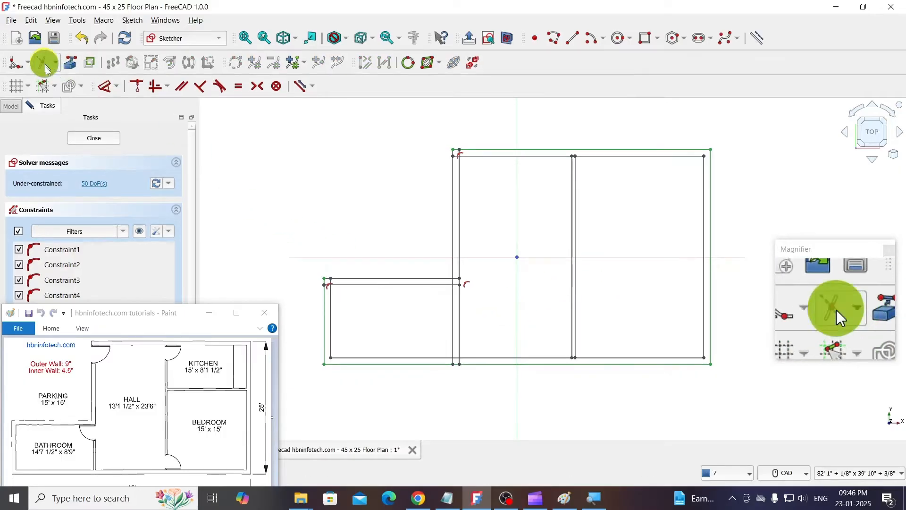
click(458, 302)
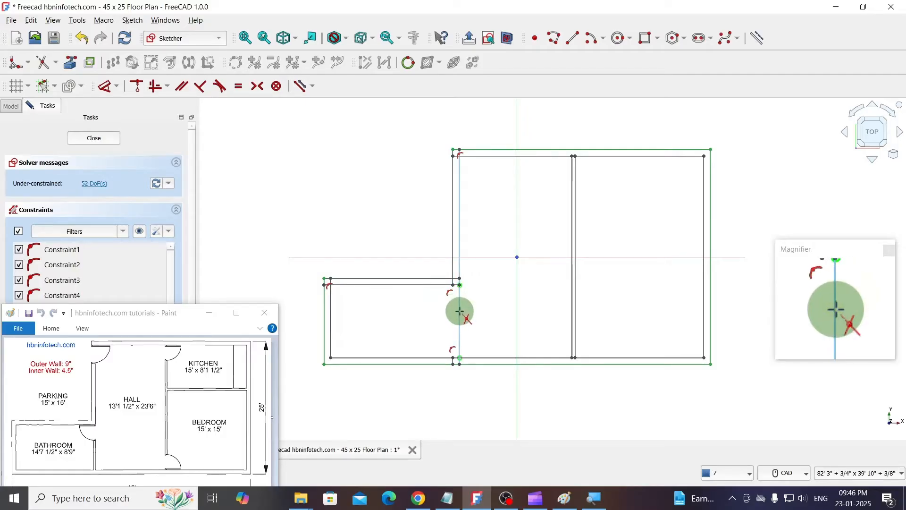
click(459, 312)
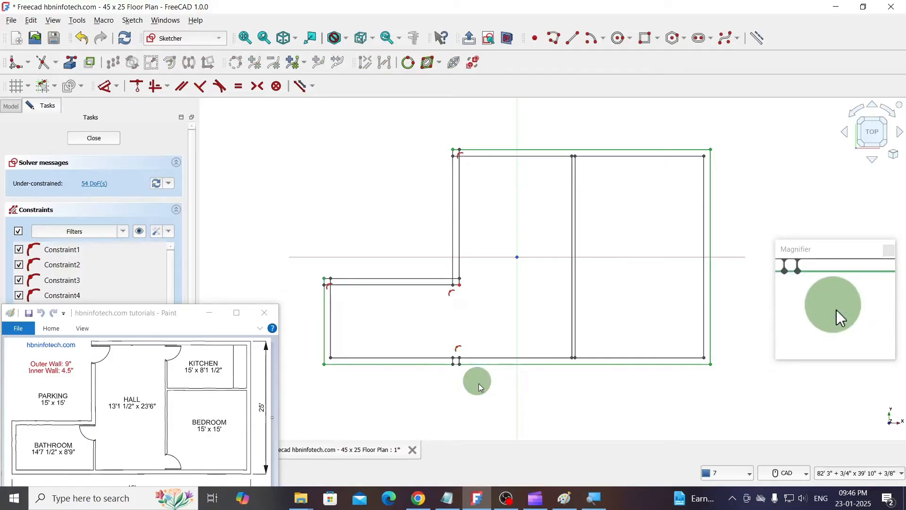
- Delete the two short vertical leftover segments inside the bottom outer wall, between the bathroom and the hall
scroll(460, 376, up, 10)
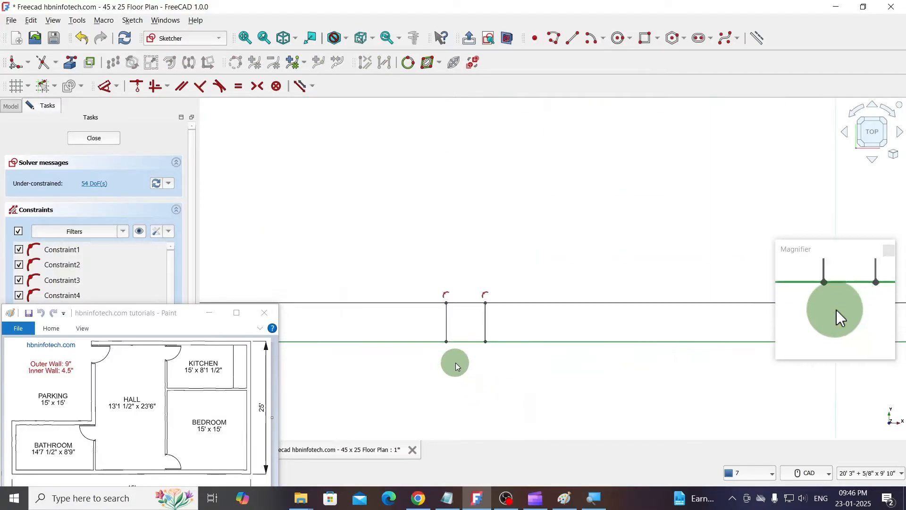
click(490, 305)
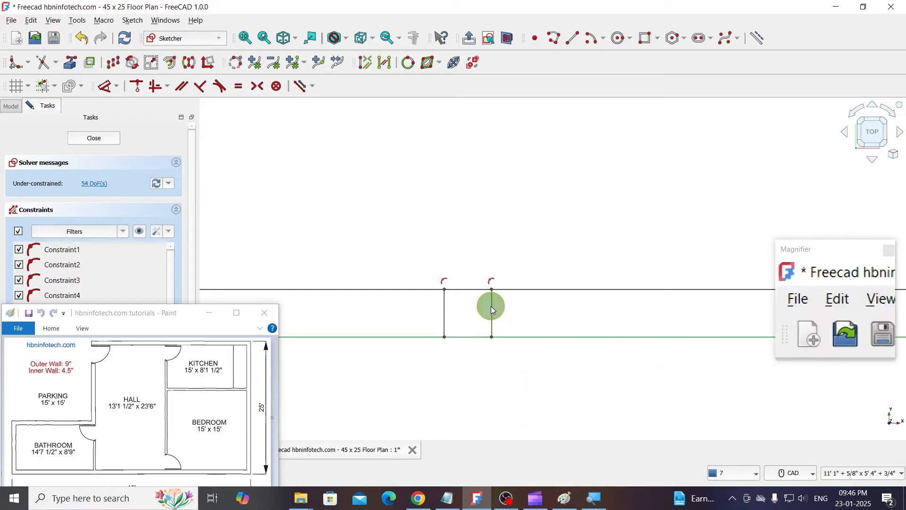
key(Delete)
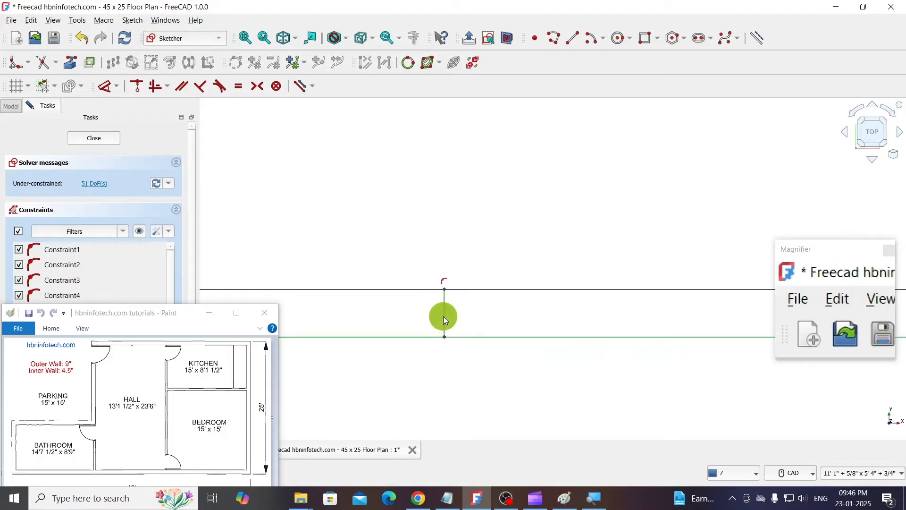
key(Delete)
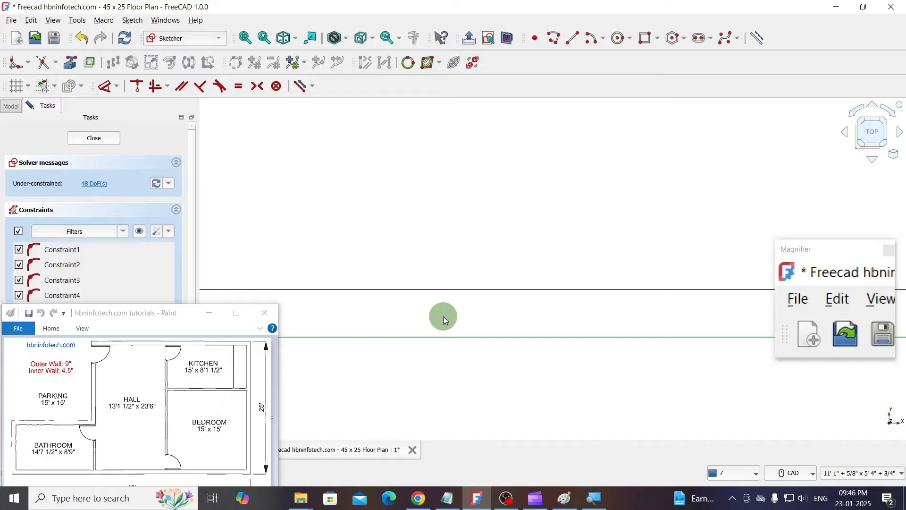
- Trim the short overlapping horizontal and vertical edge ends at the inner corner where the parking, bathroom and hall walls meet
scroll(443, 316, down, 5)
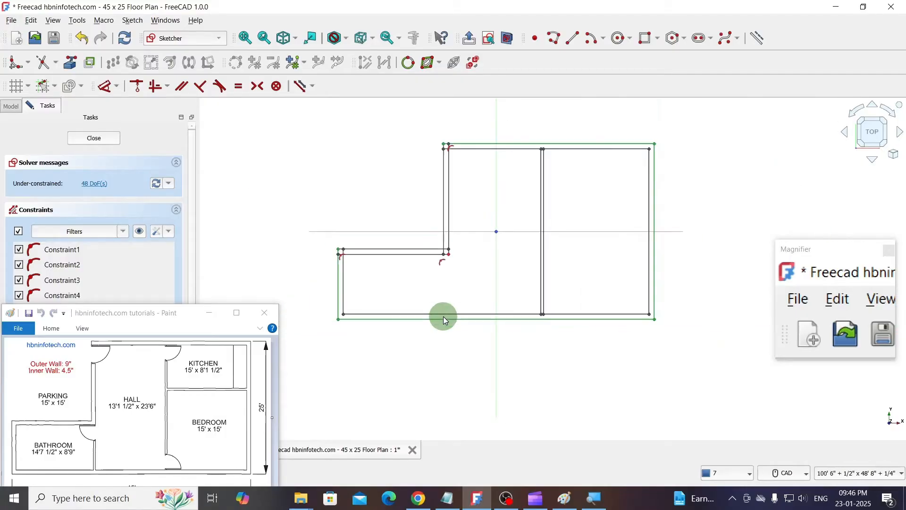
scroll(467, 183, up, 2)
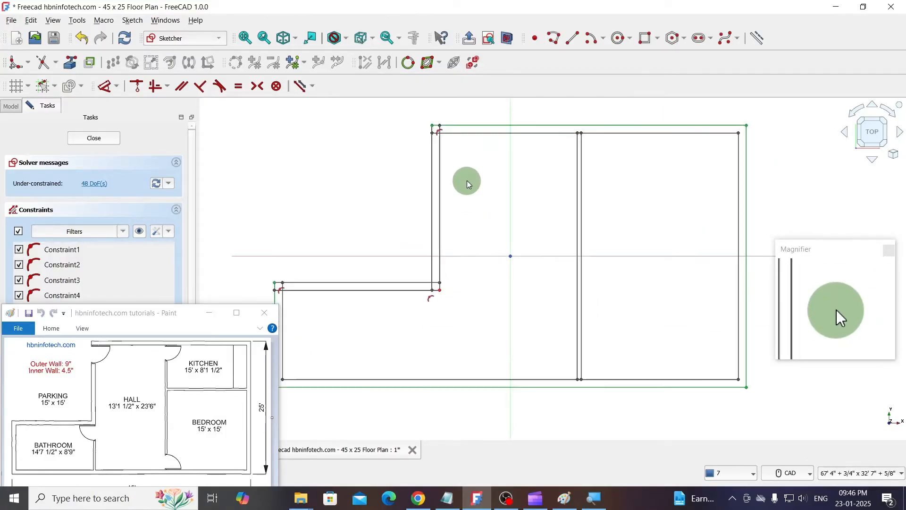
scroll(484, 267, down, 1)
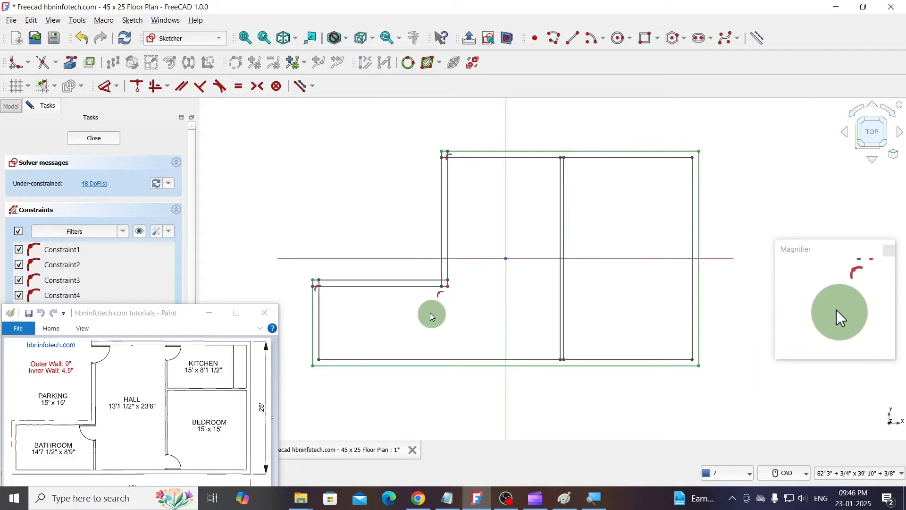
scroll(435, 302, up, 4)
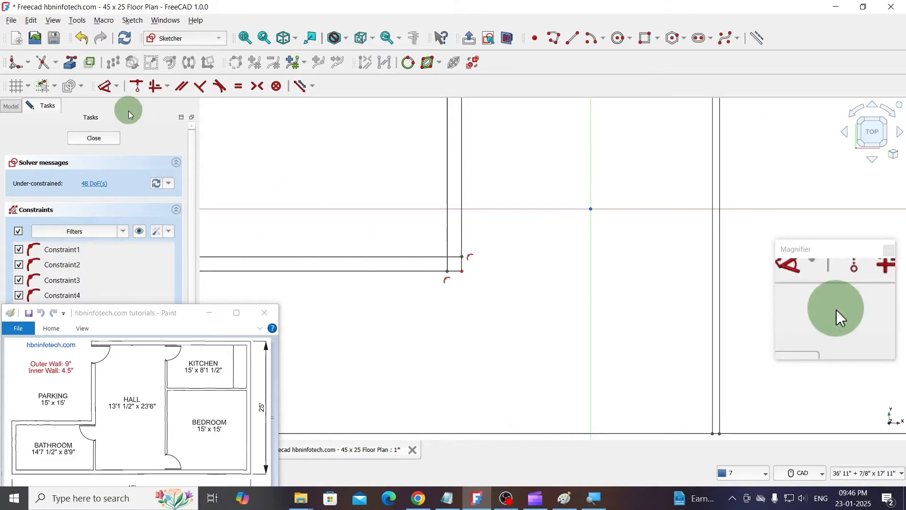
click(44, 66)
scroll(441, 270, up, 3)
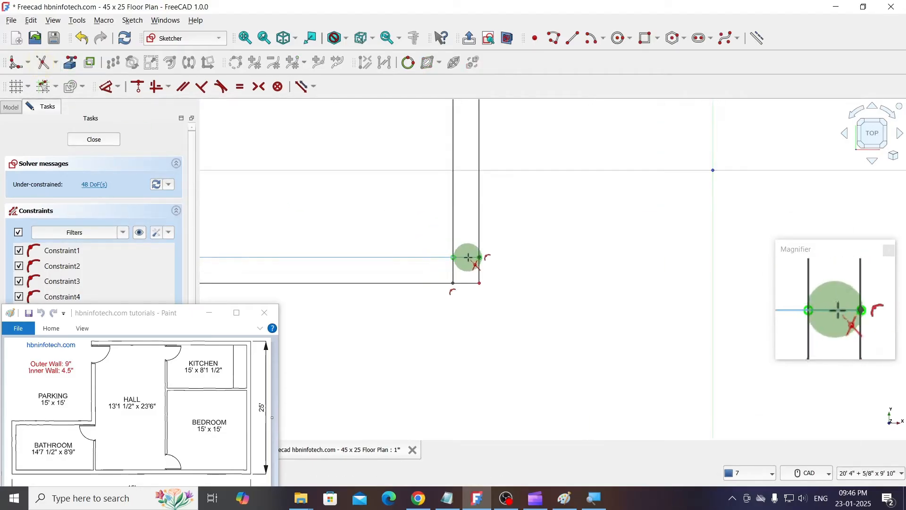
click(453, 270)
scroll(489, 240, down, 4)
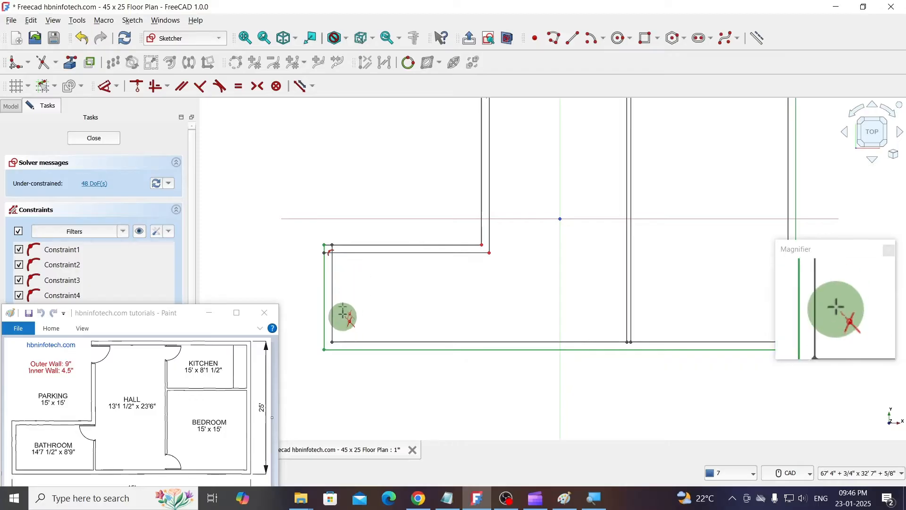
- Trim the inner wall lines' overlapping ends at the bathroom's upper-left corner and the hall's upper-left corner
scroll(335, 243, up, 5)
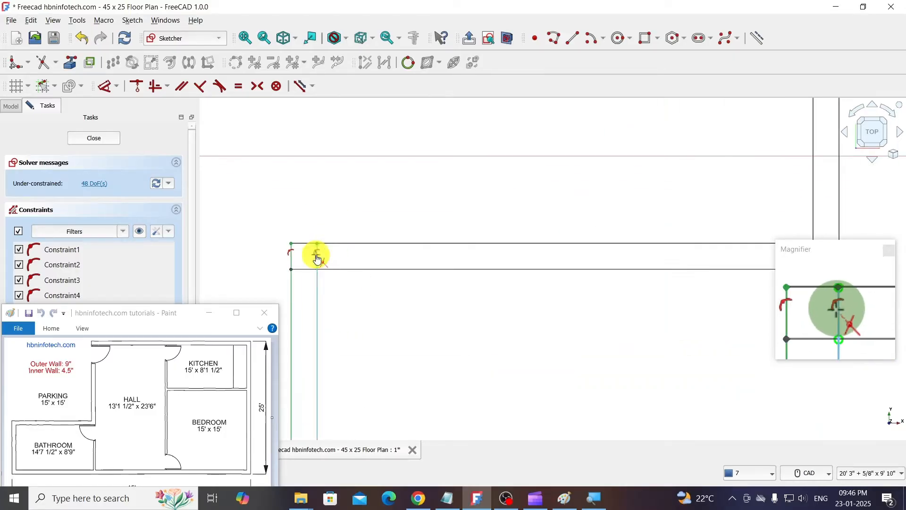
click(316, 255)
scroll(299, 270, down, 6)
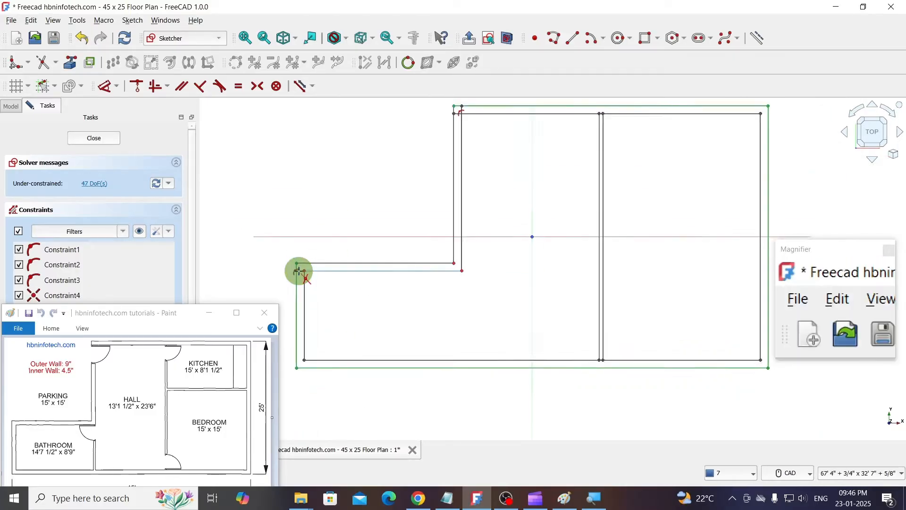
scroll(405, 162, up, 3)
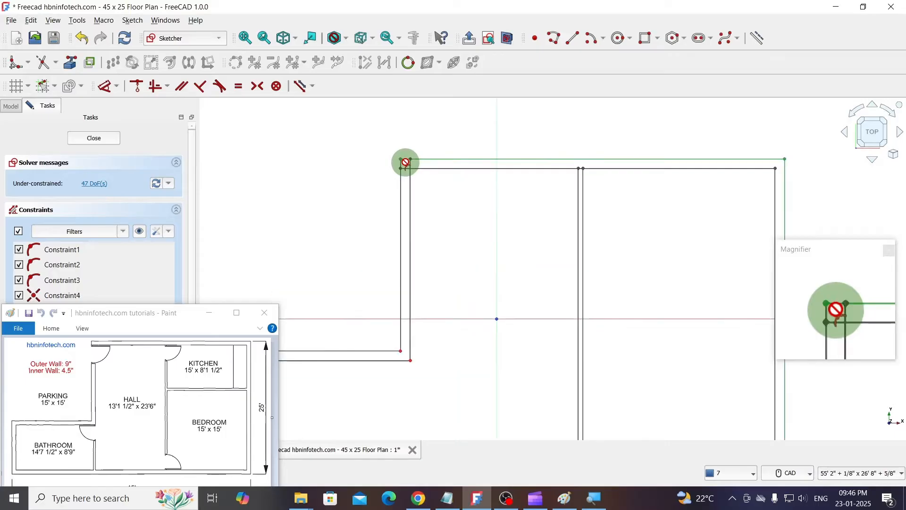
scroll(408, 162, up, 4)
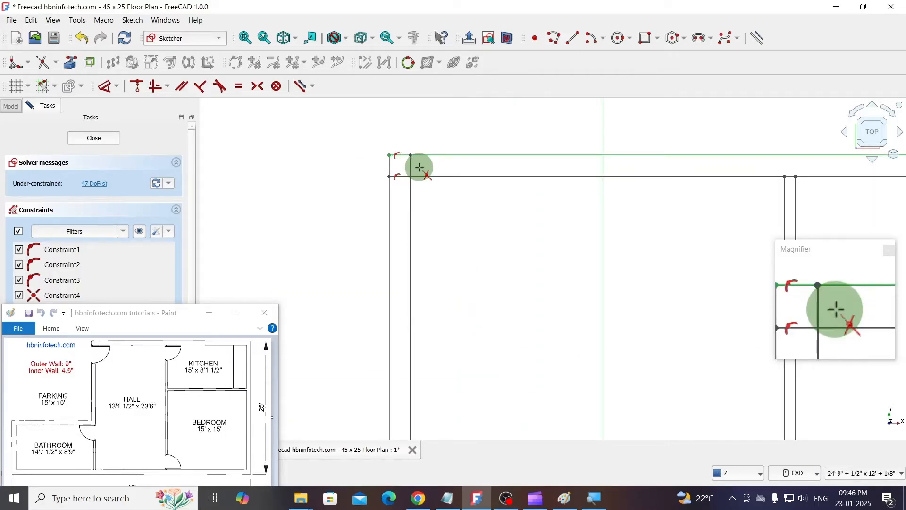
click(413, 164)
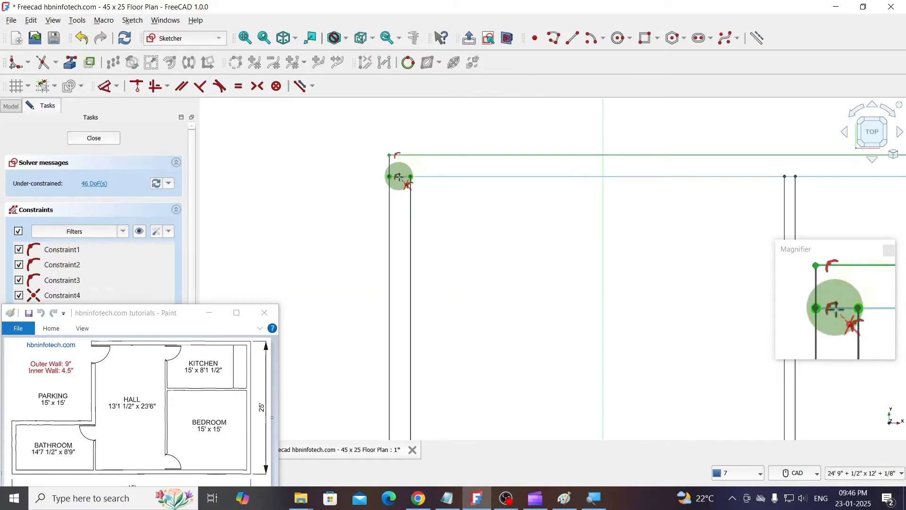
scroll(462, 177, down, 7)
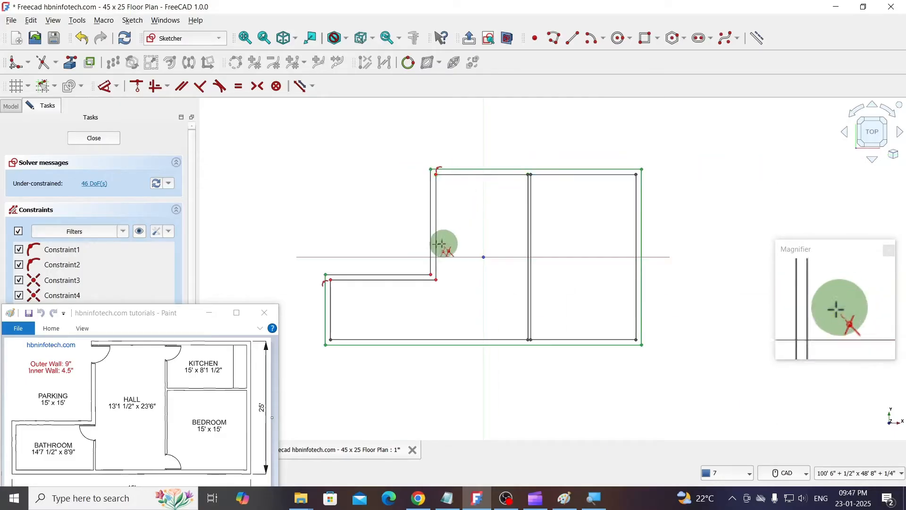
- Trim the bottom wall's inner line between the two vertical partition lines separating the hall and bedroom
scroll(394, 246, up, 1)
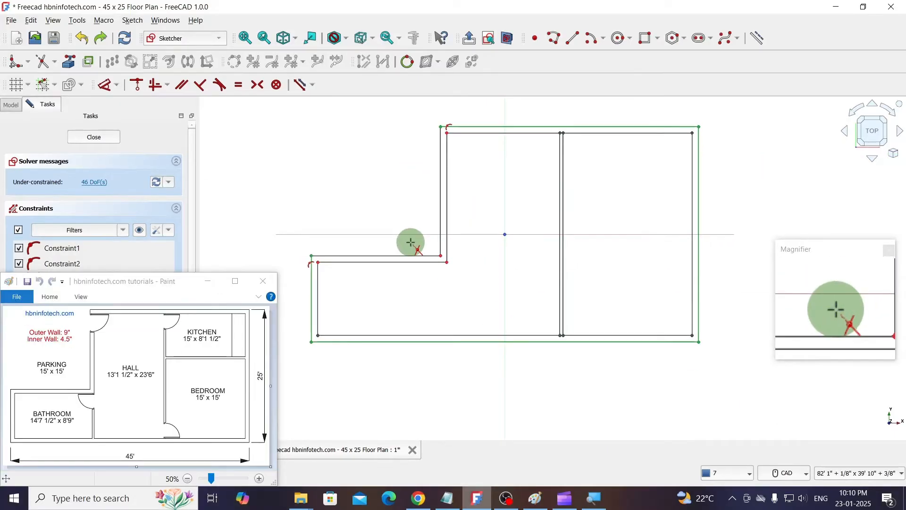
scroll(519, 321, up, 12)
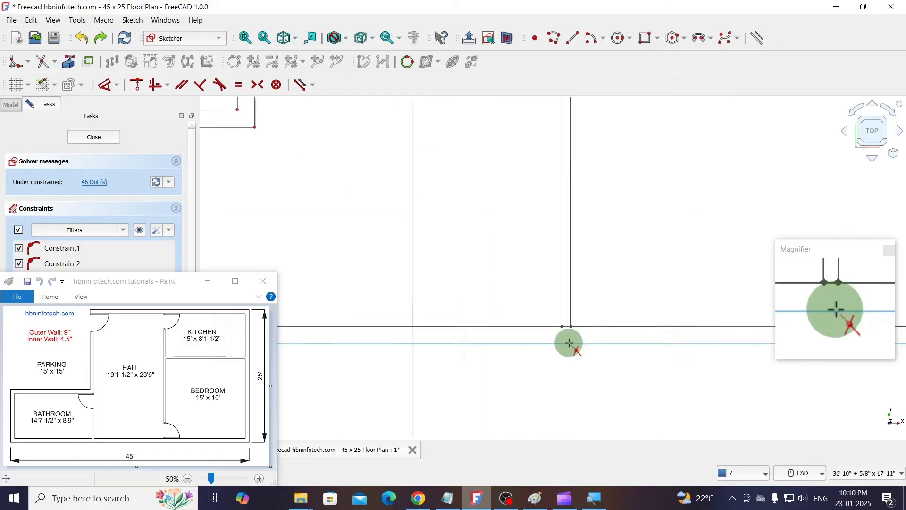
scroll(542, 259, up, 2)
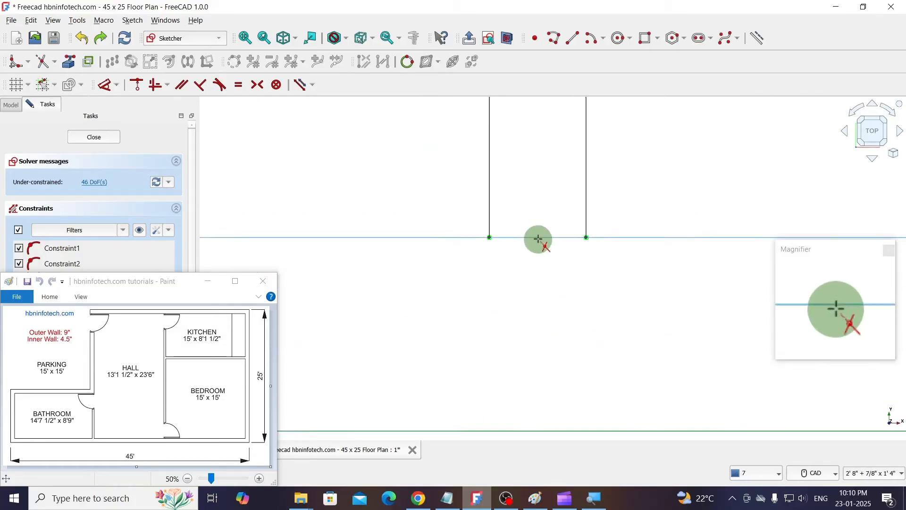
click(537, 236)
scroll(542, 307, down, 11)
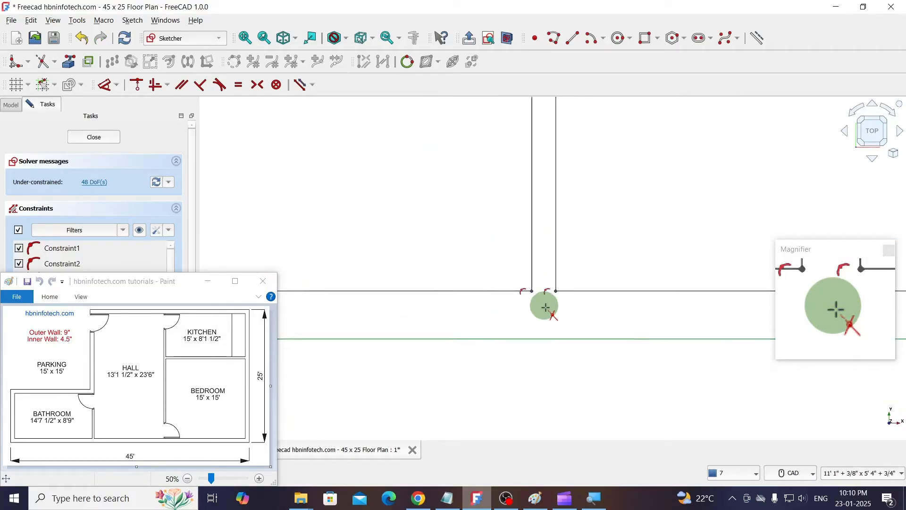
scroll(544, 307, down, 3)
- Try to trim the top wall's inner line between the two vertical partition lines, and undo the trim
scroll(550, 168, up, 5)
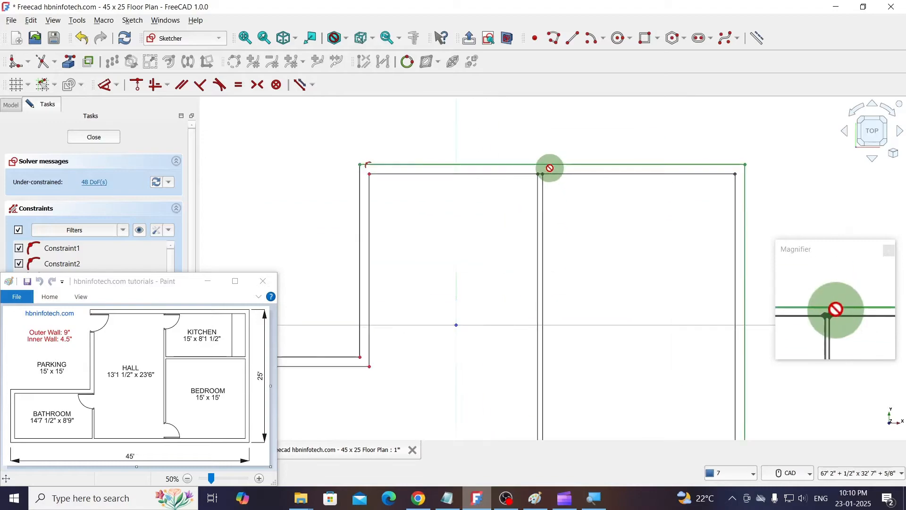
scroll(550, 168, up, 8)
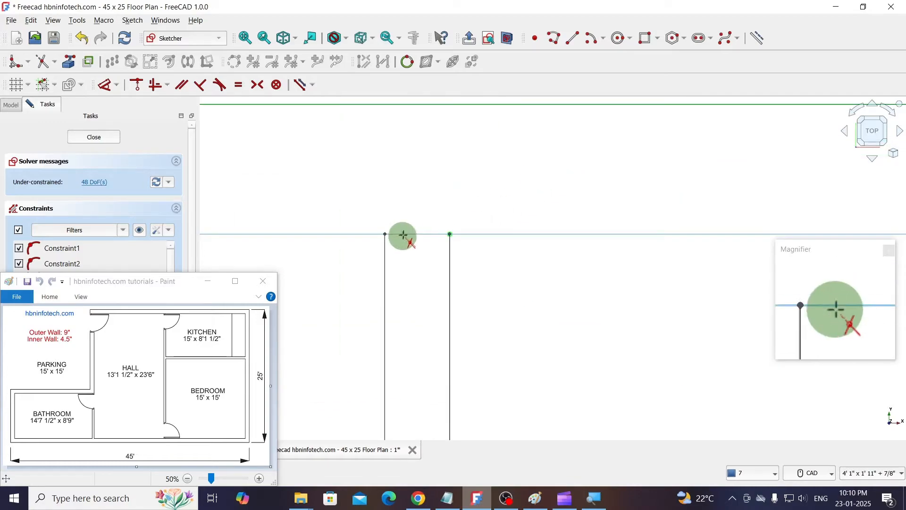
click(405, 233)
scroll(531, 251, down, 10)
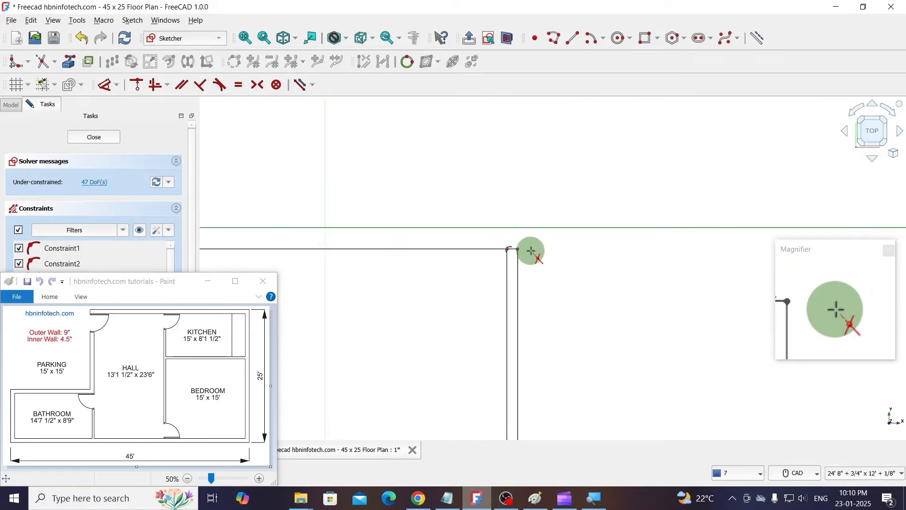
scroll(531, 250, down, 2)
scroll(513, 289, up, 2)
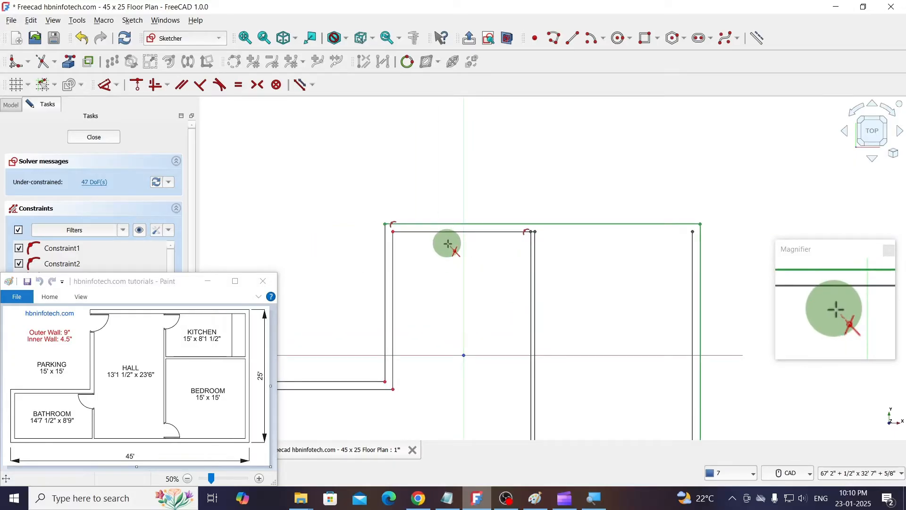
key(ctrl+z)
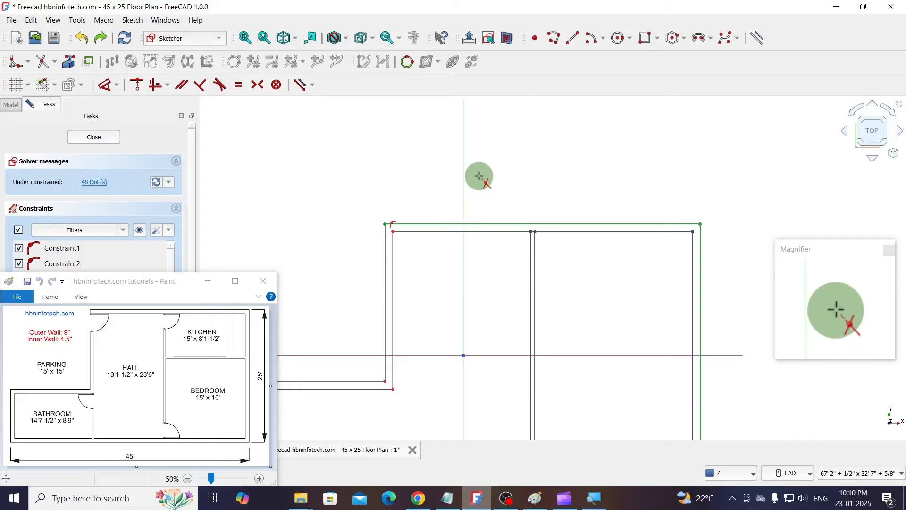
- Delete the top wall's inner line and redraw it across the hall as a 13' 1 1/2" horizontal line ending at the partition's left line
click(471, 232)
key(Delete)
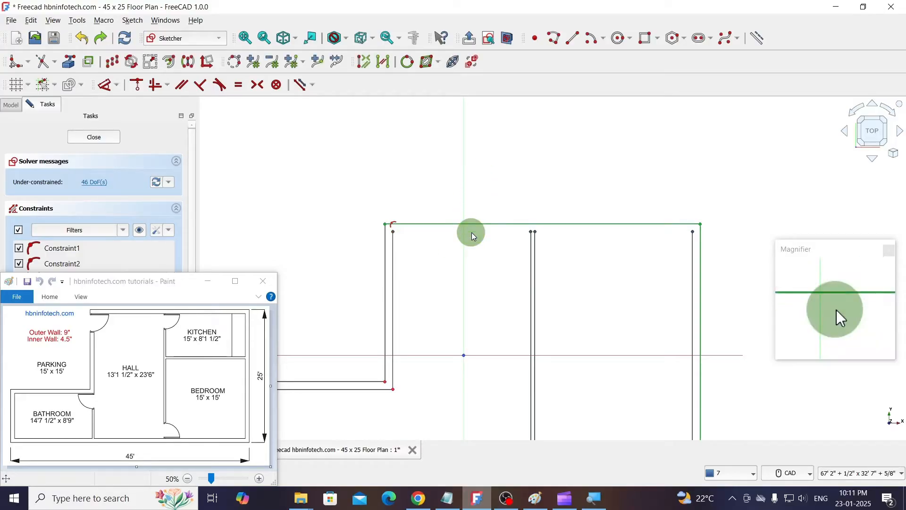
click(573, 38)
scroll(429, 259, up, 3)
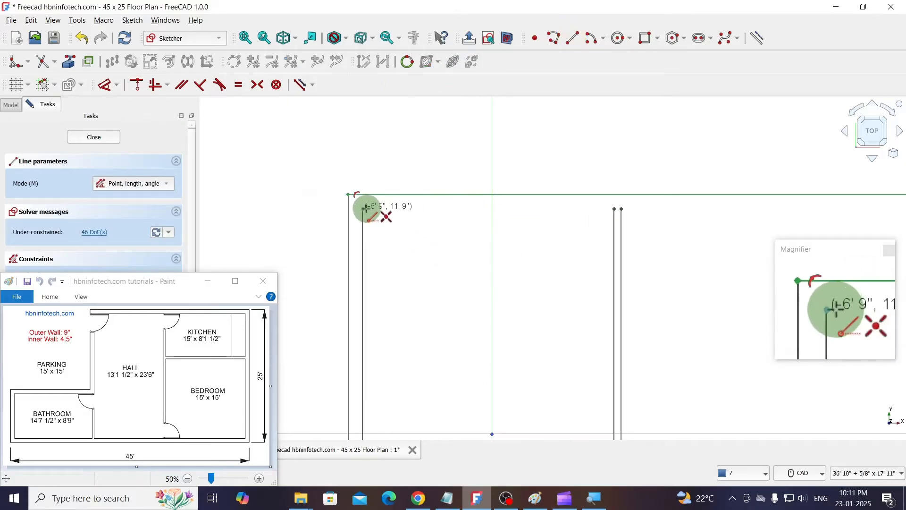
click(363, 209)
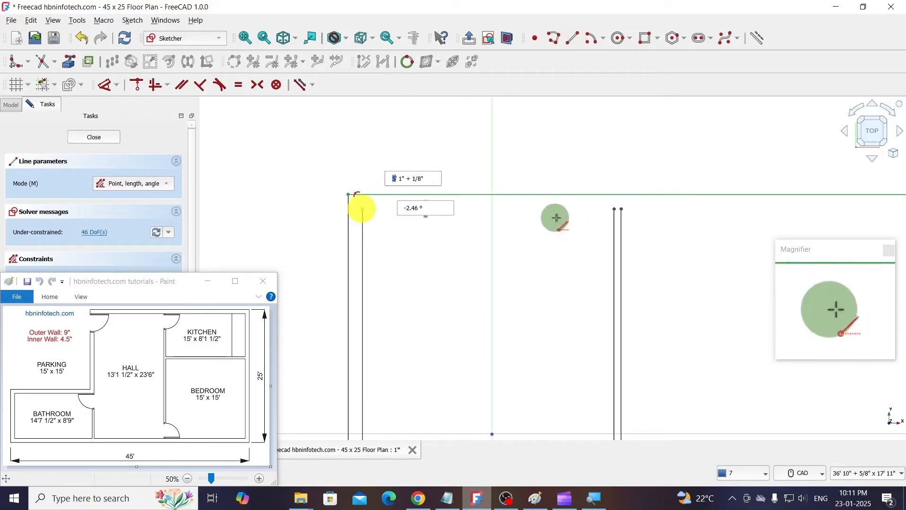
click(613, 208)
scroll(542, 212, down, 3)
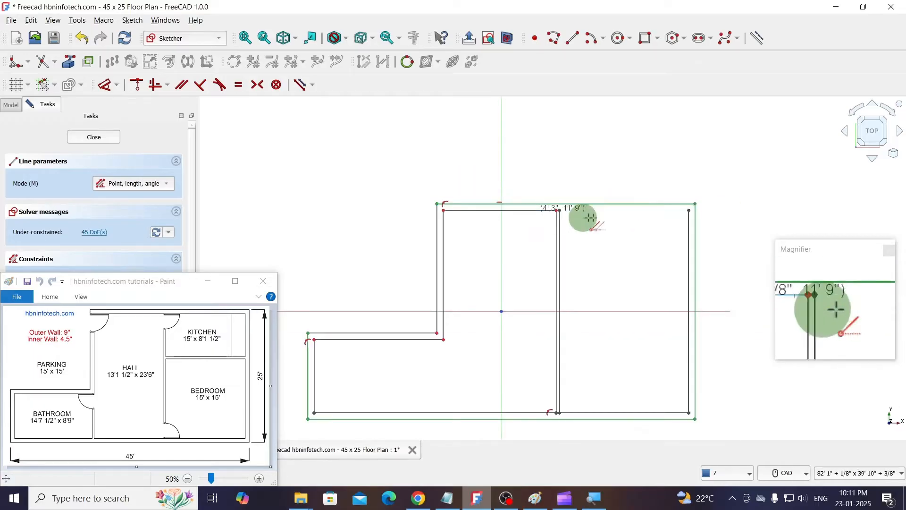
- Draw the top wall's inner line across the kitchen, from the partition's right line to the right wall's inner line
scroll(598, 204, up, 4)
click(501, 211)
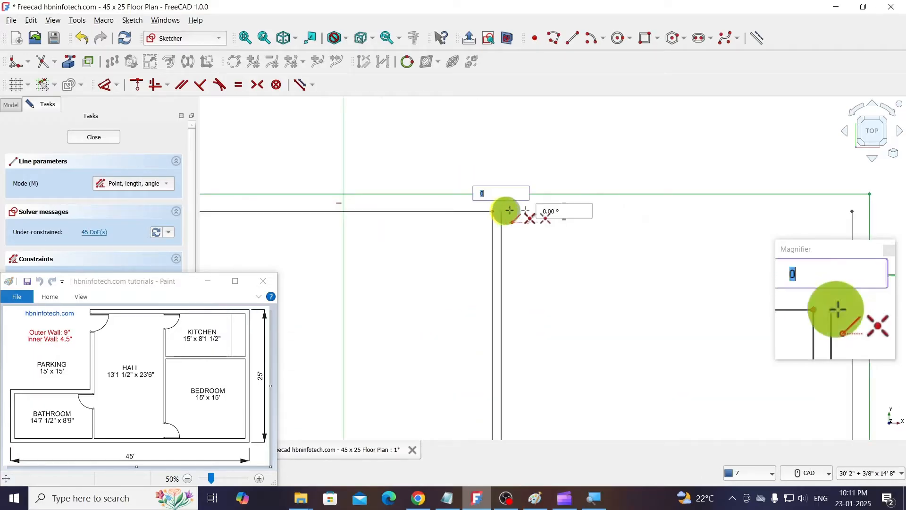
click(852, 210)
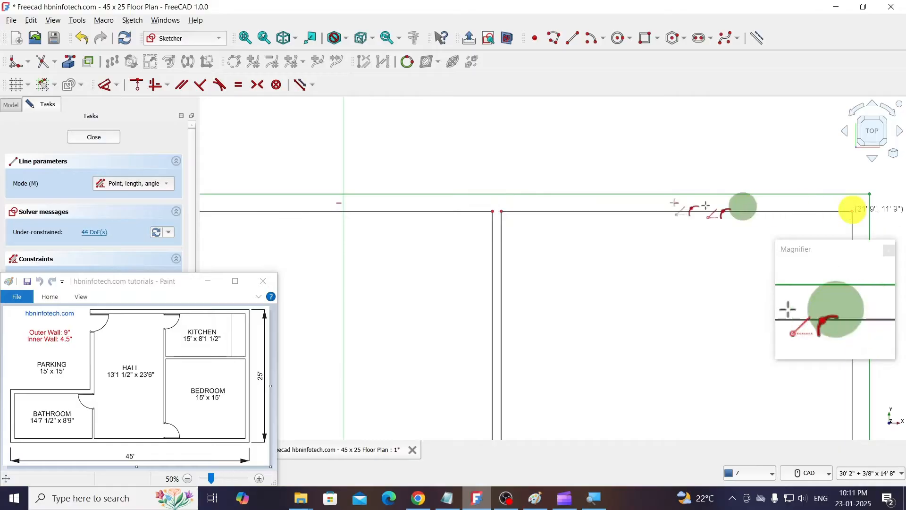
scroll(566, 177, down, 5)
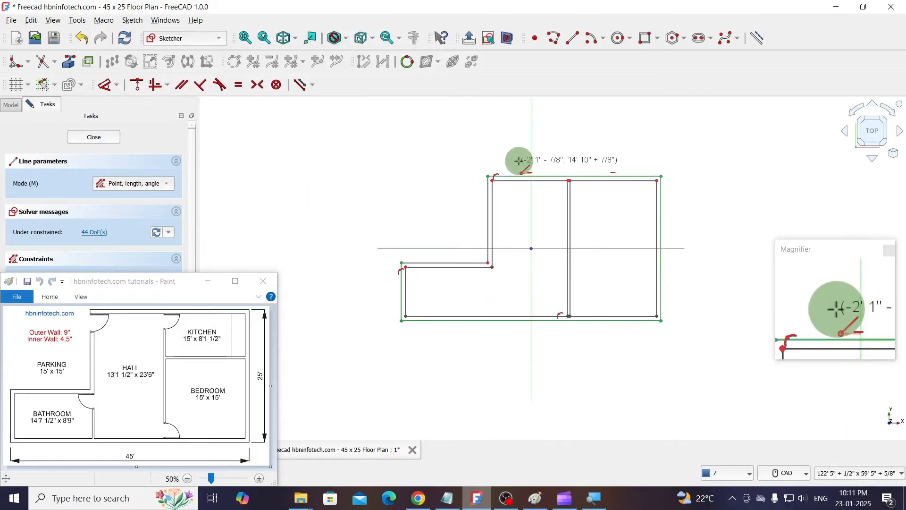
right_click(471, 156)
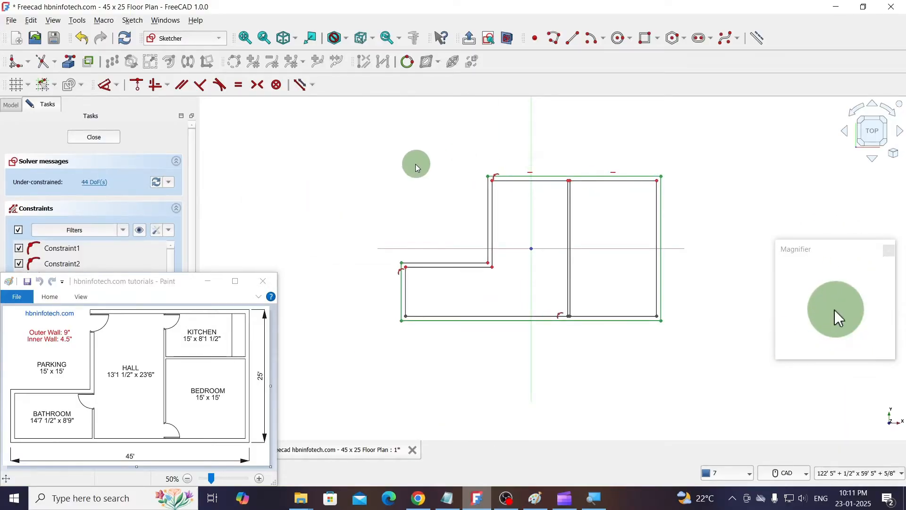
- Select the whole floor plan and delete all constraints from the sketch
scroll(560, 247, up, 1)
scroll(561, 248, up, 1)
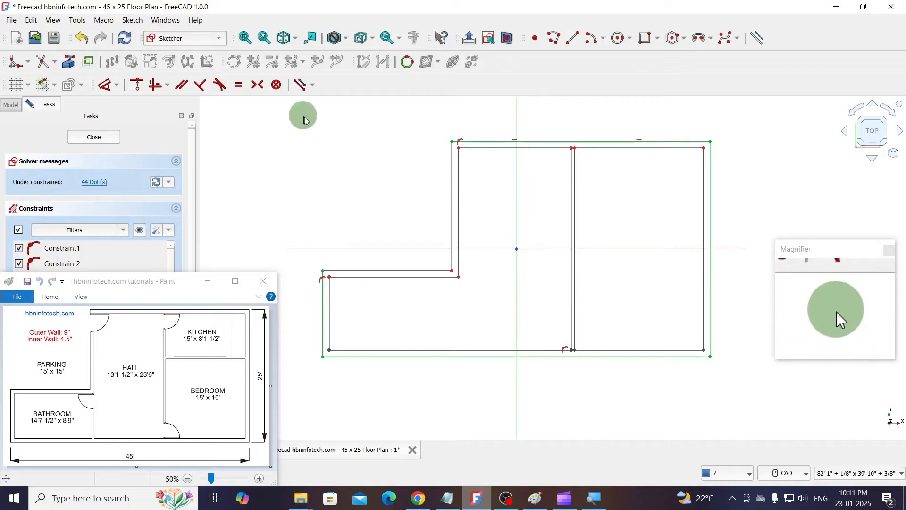
drag(304, 120, 742, 394)
click(132, 20)
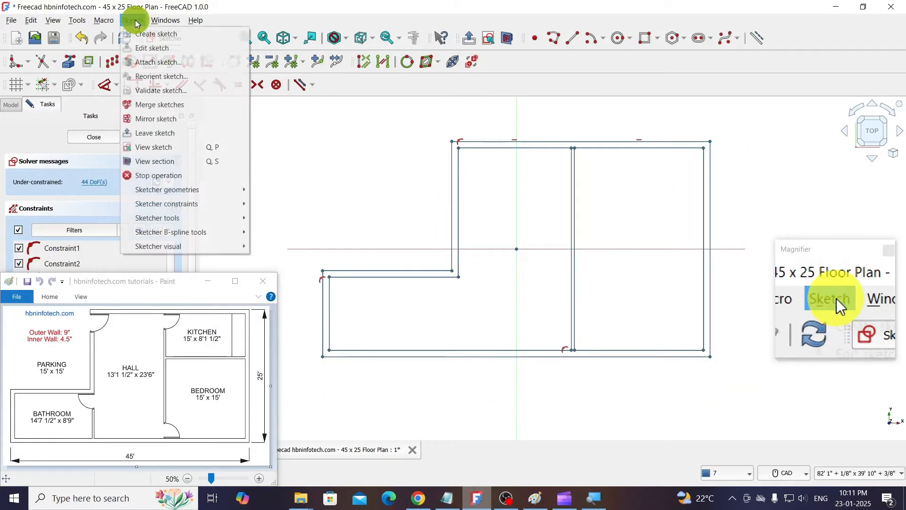
mouse_move(177, 217)
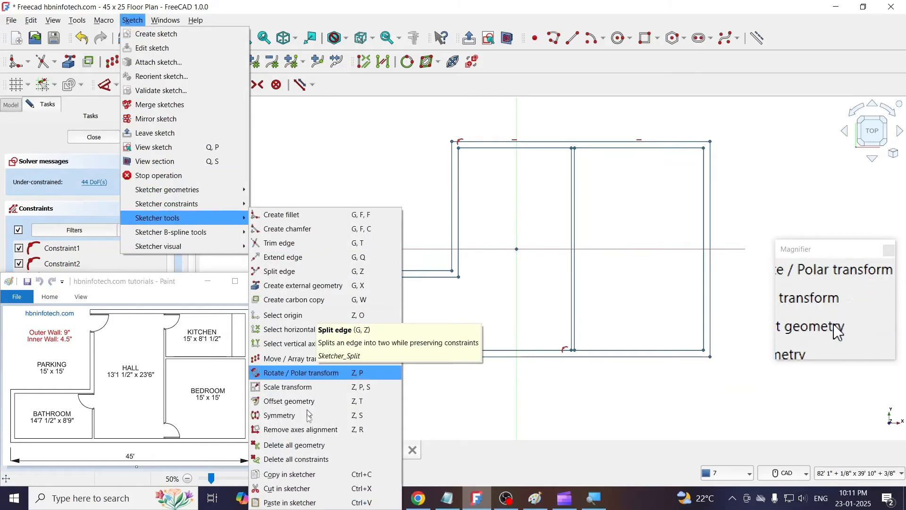
click(296, 458)
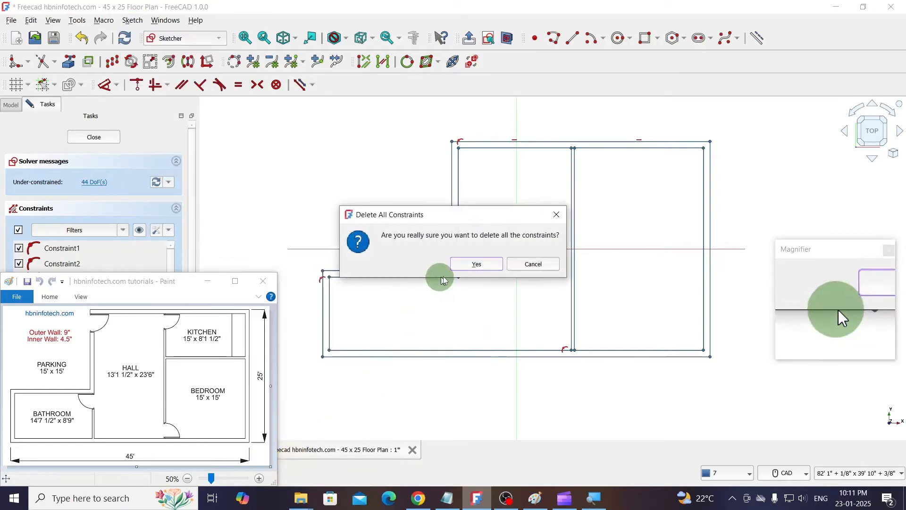
click(477, 267)
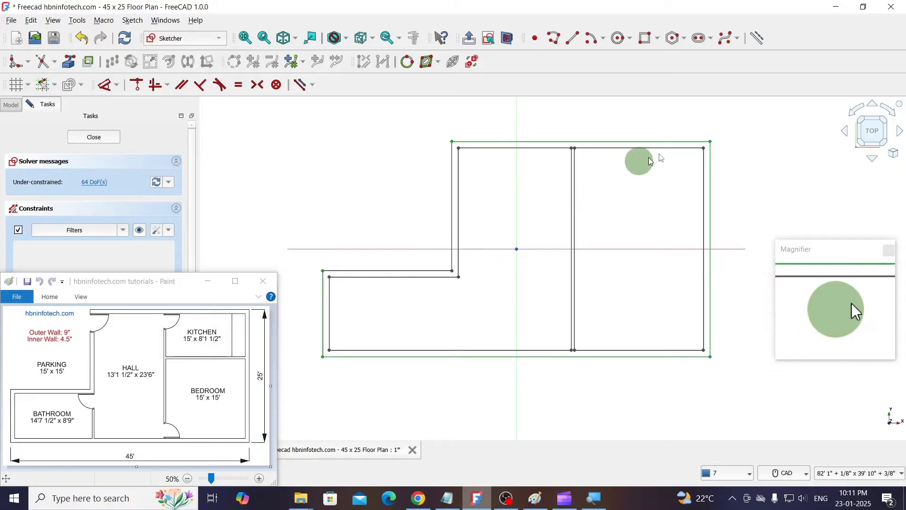
scroll(556, 118, up, 3)
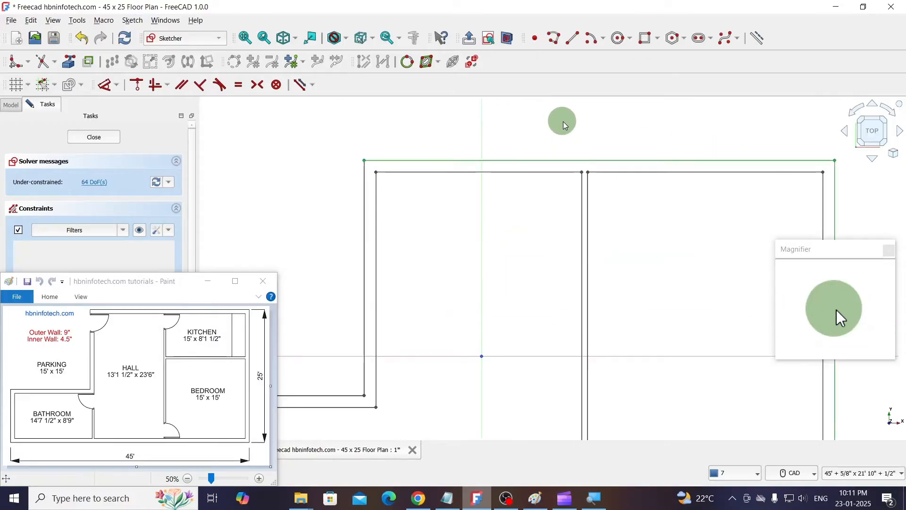
- Copy the bedroom's bottom inner wall line 15' upward at 90° with Translate, using one copy and one row
scroll(563, 123, down, 3)
scroll(581, 356, up, 3)
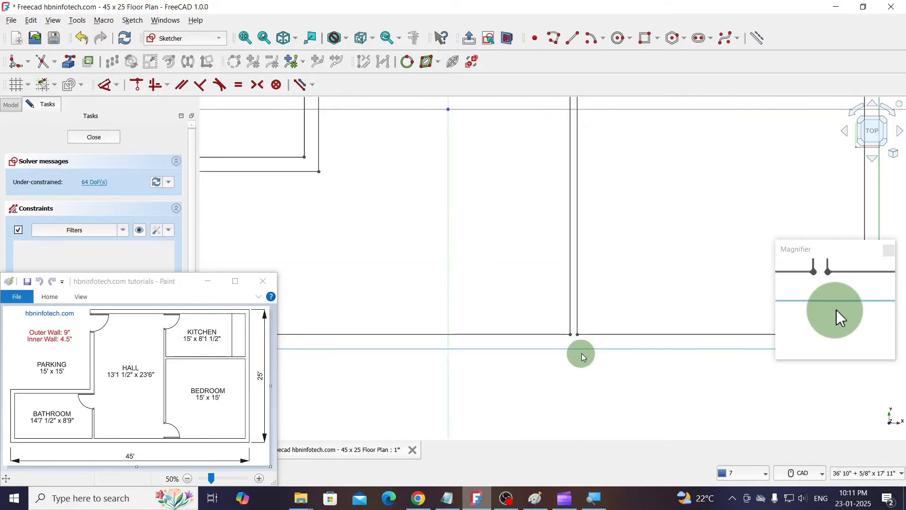
scroll(582, 357, down, 1)
scroll(510, 382, down, 2)
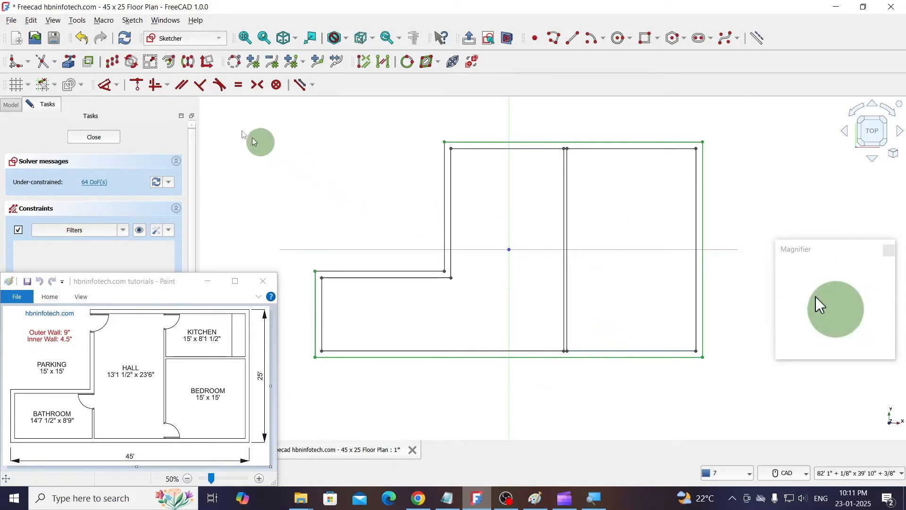
click(112, 61)
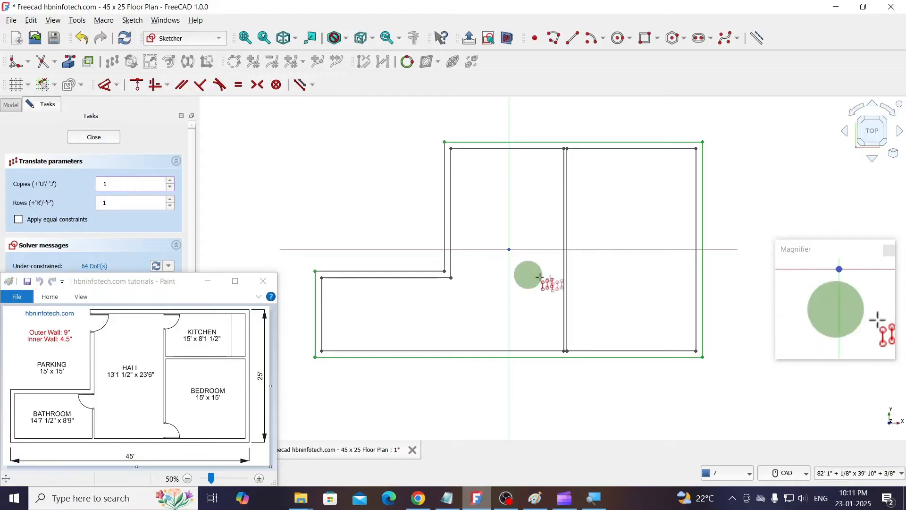
click(615, 263)
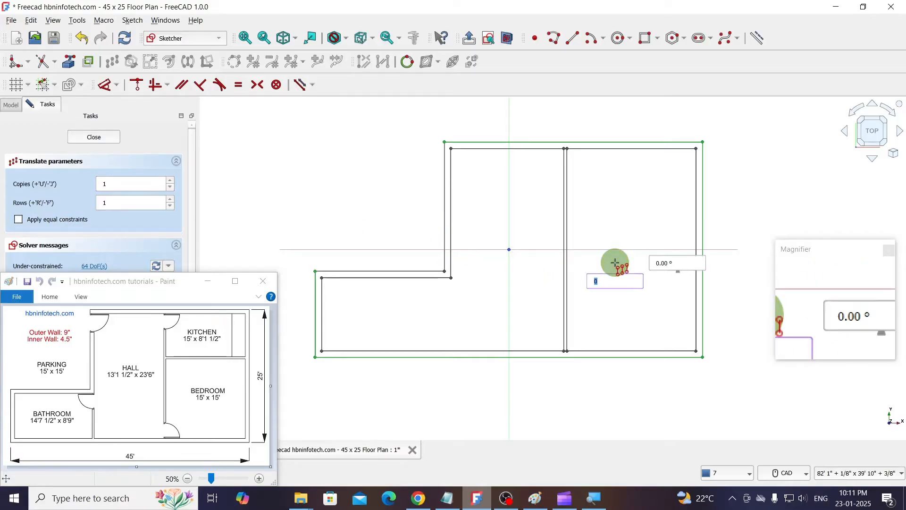
text(15')
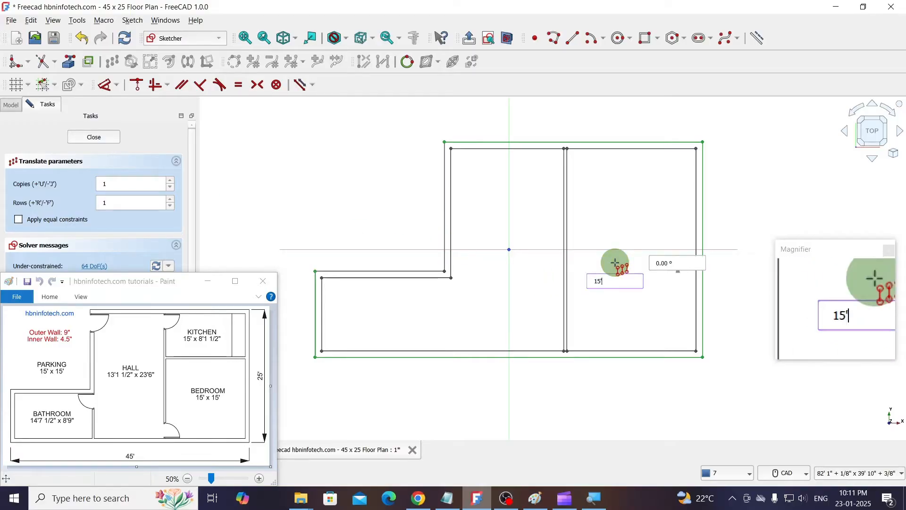
key(Tab)
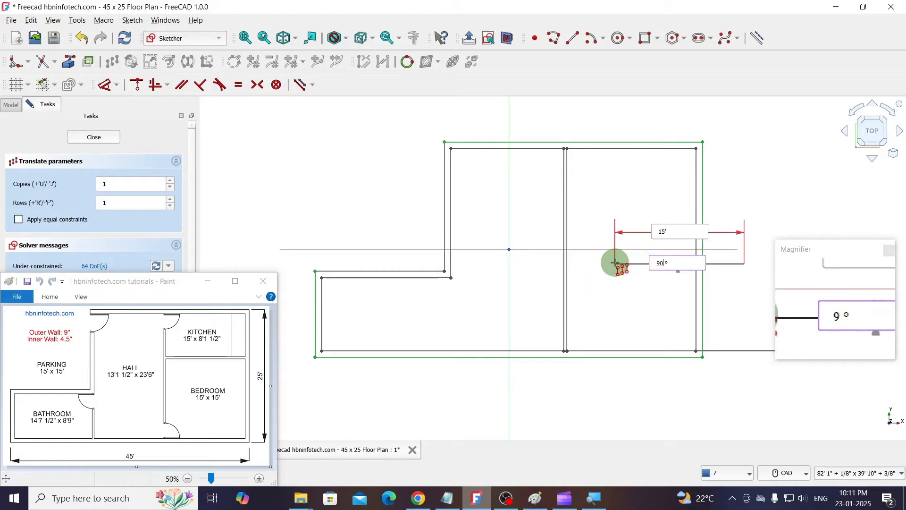
text(90)
key(Return)
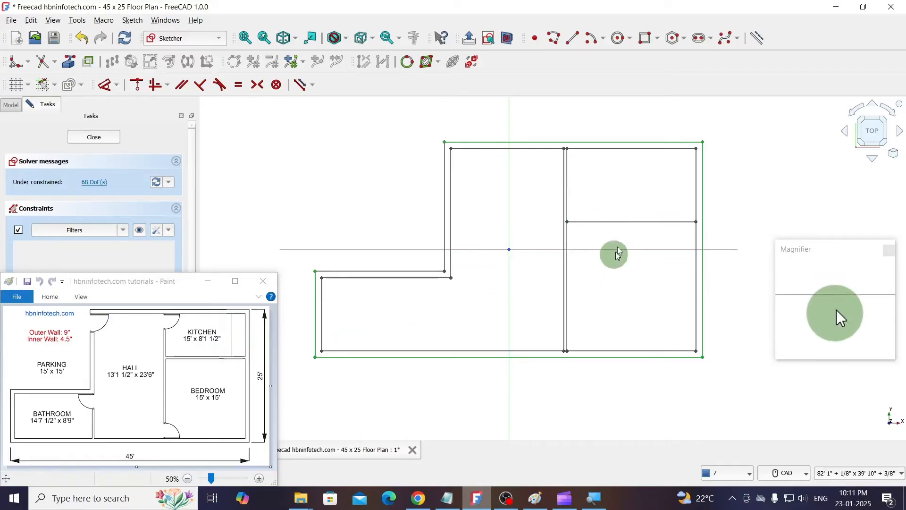
- Copy the horizontal line between kitchen and bedroom 4.5" upward at 90° with Translate to form the inner wall
click(622, 222)
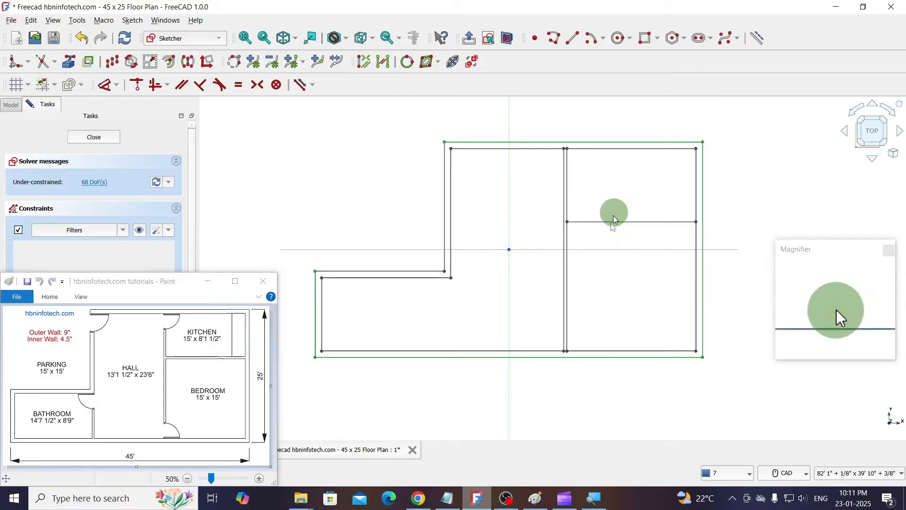
click(112, 62)
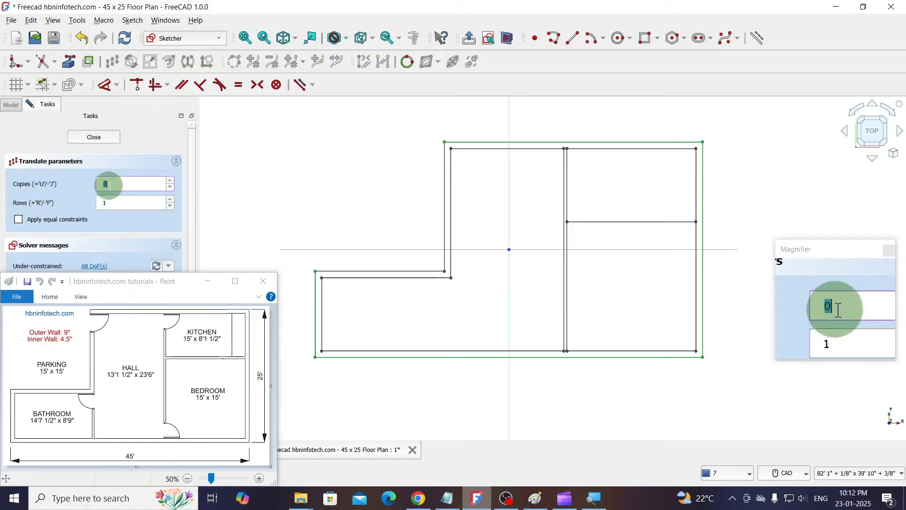
click(605, 207)
text(4)
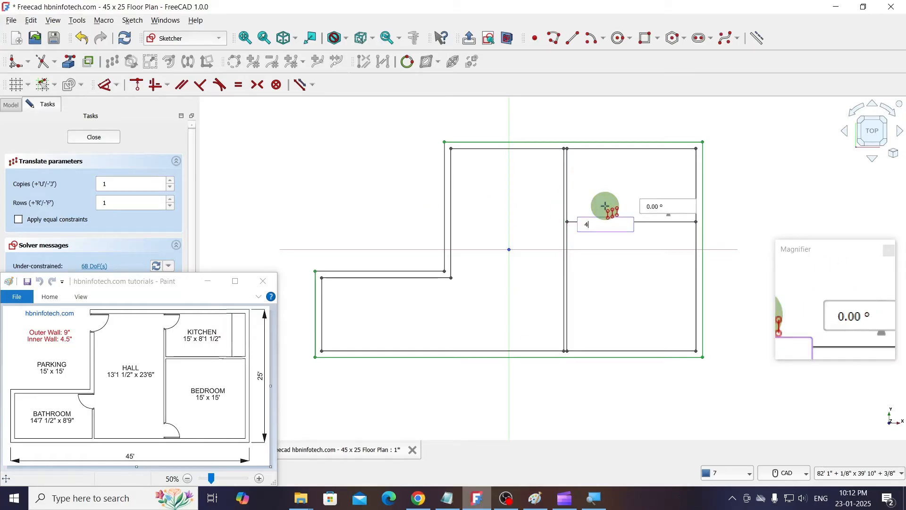
text(.5")
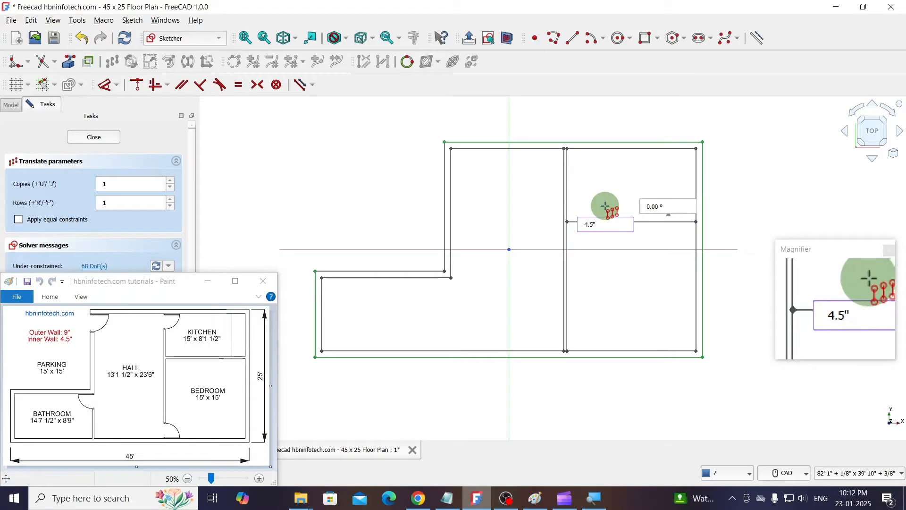
key(Tab)
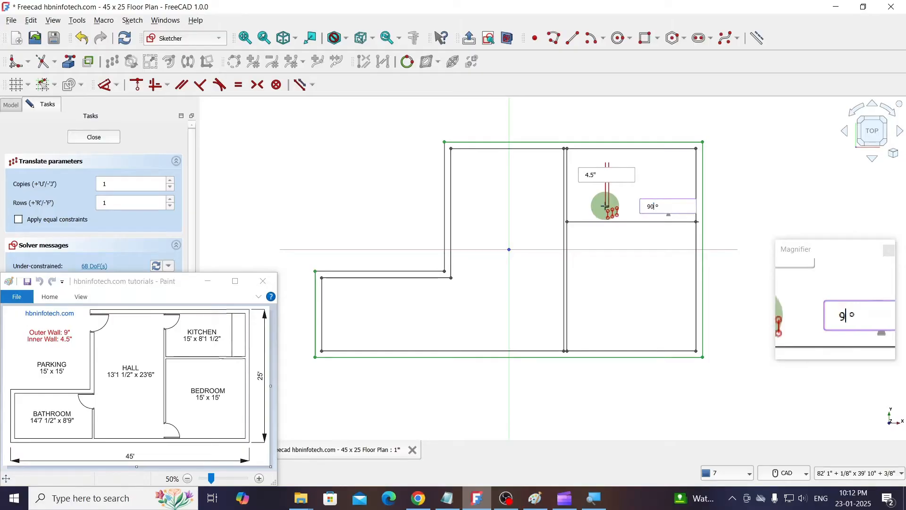
key(Return)
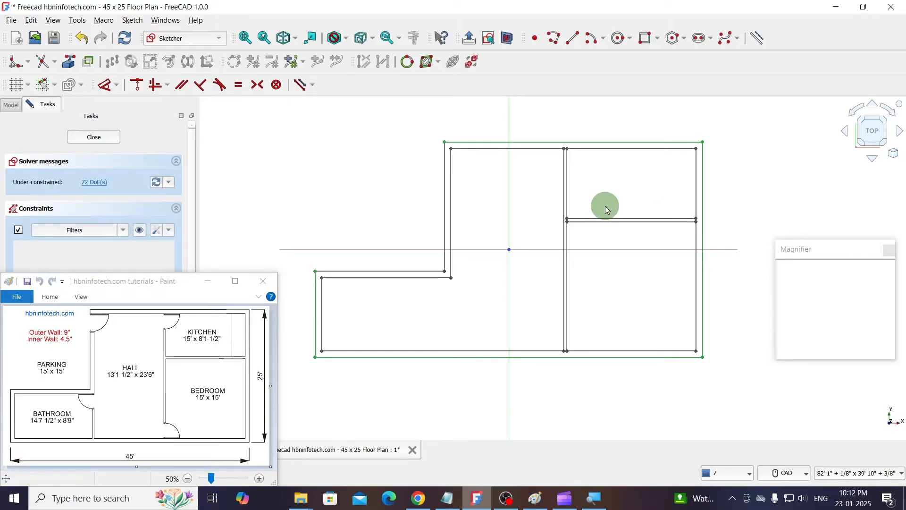
- Trim the vertical partition's right line and the right wall's inner line between the two kitchen-bedroom wall lines
scroll(621, 219, up, 6)
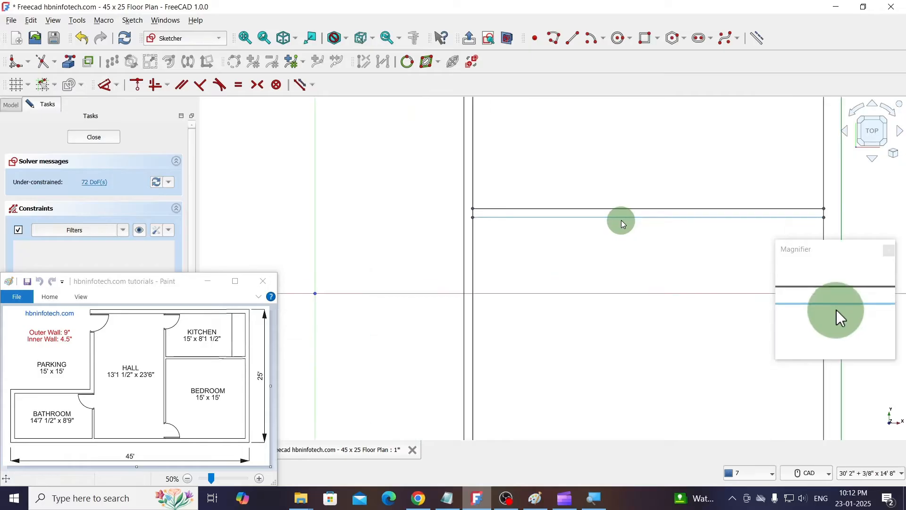
click(42, 62)
scroll(453, 210, up, 5)
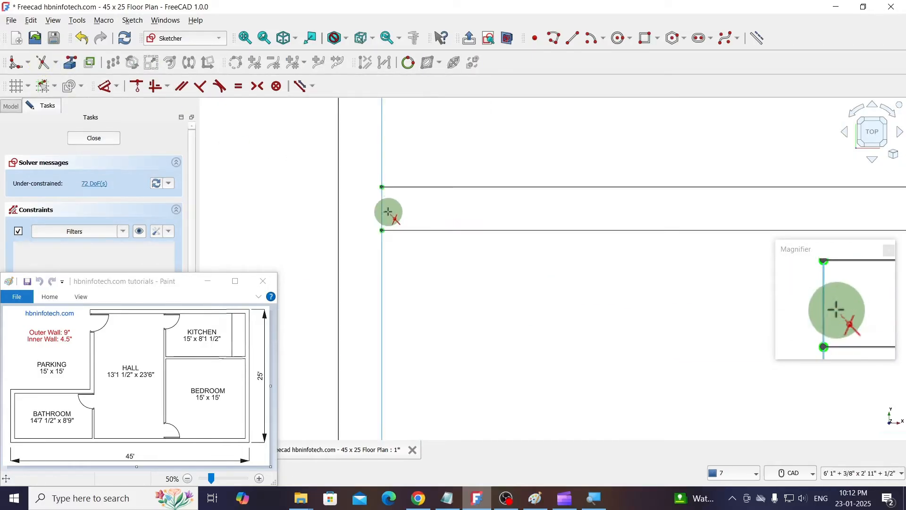
click(382, 209)
scroll(385, 209, down, 10)
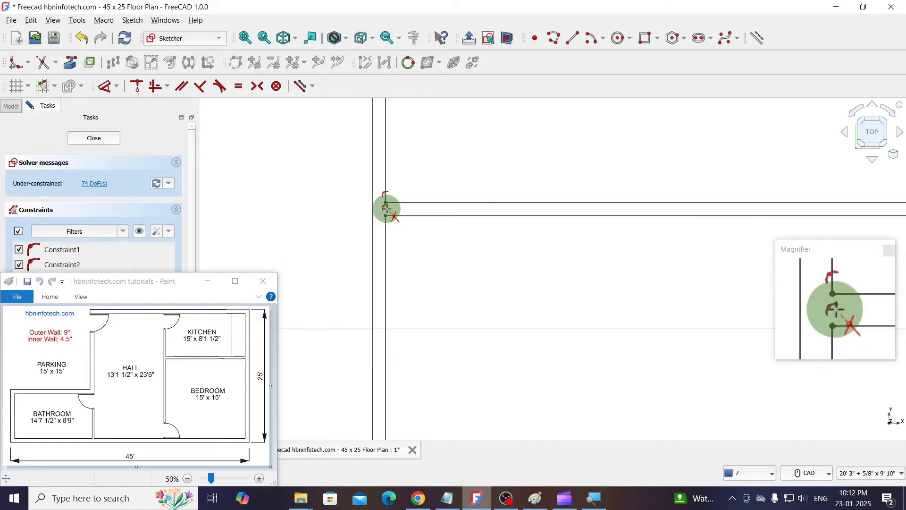
scroll(530, 216, up, 10)
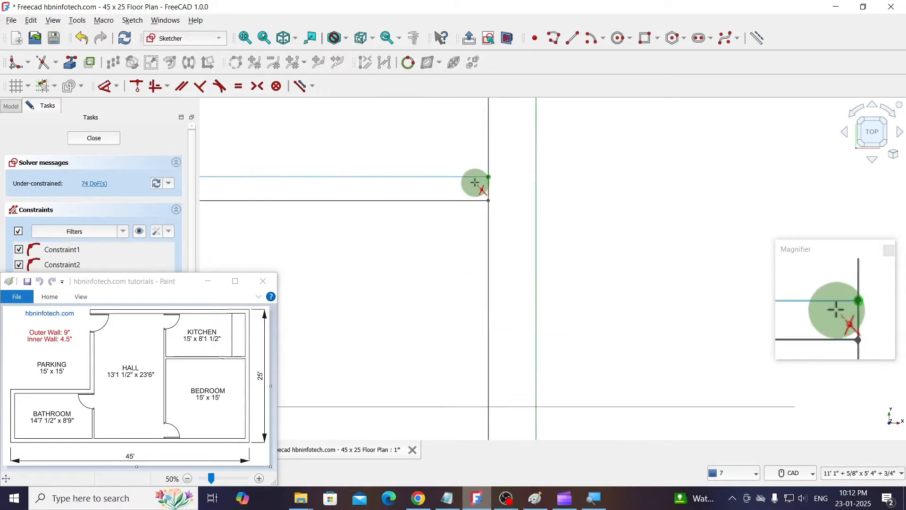
click(492, 187)
scroll(684, 239, down, 10)
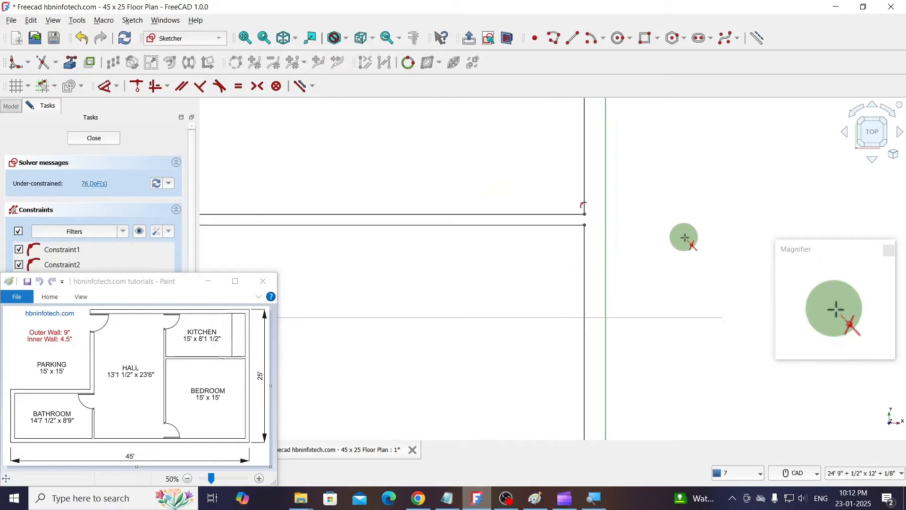
scroll(684, 239, down, 2)
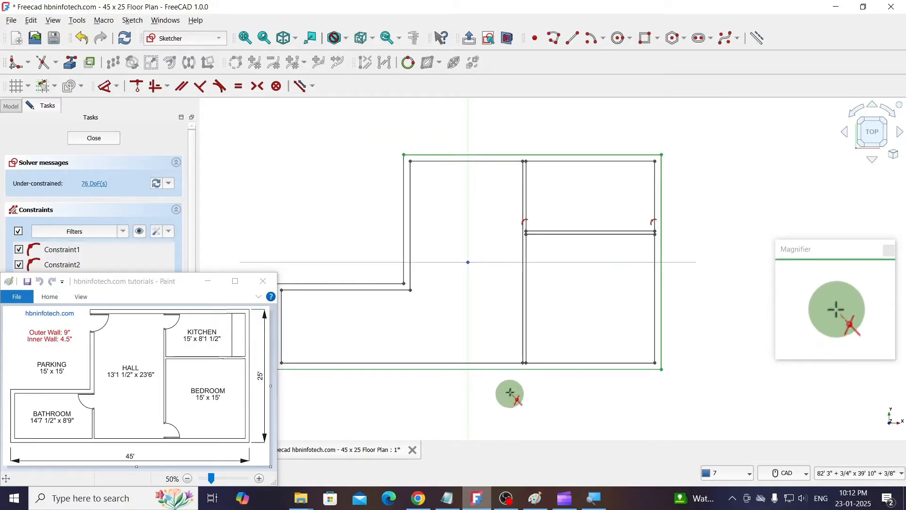
- Extend the hall's left inner wall line straight down to the bottom wall's inner line, undoing the slanted attempt
scroll(692, 349, down, 1)
scroll(460, 350, up, 1)
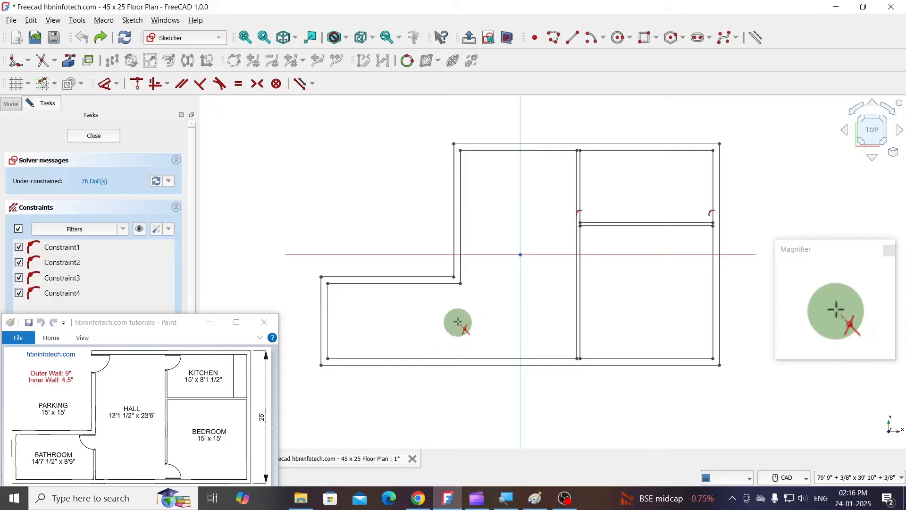
click(55, 62)
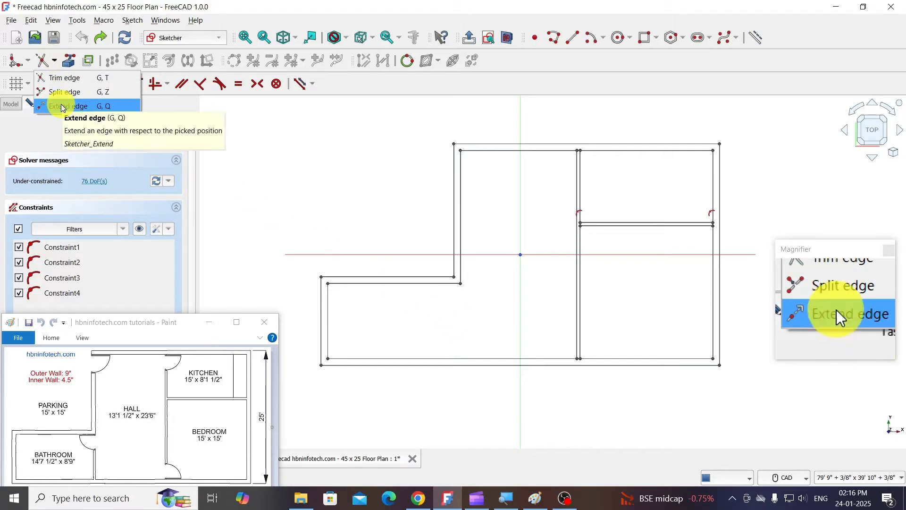
click(61, 103)
click(461, 239)
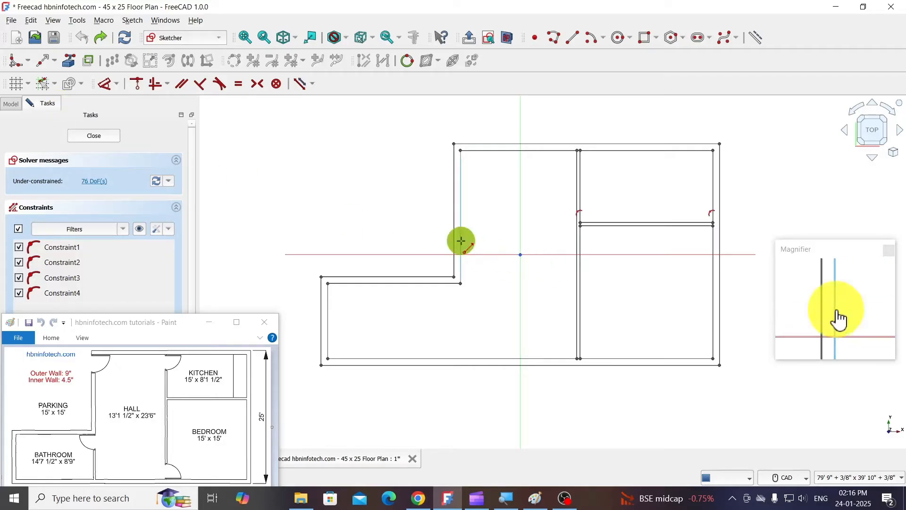
click(451, 361)
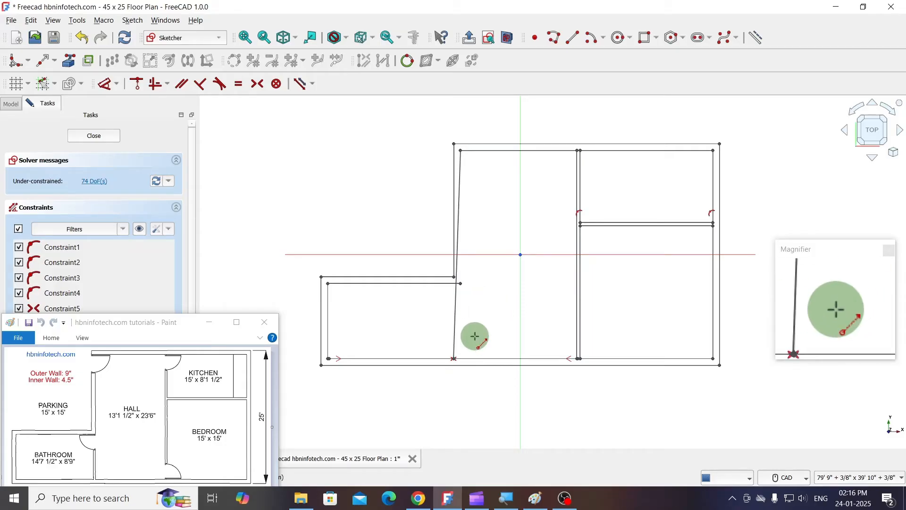
key(ctrl+z)
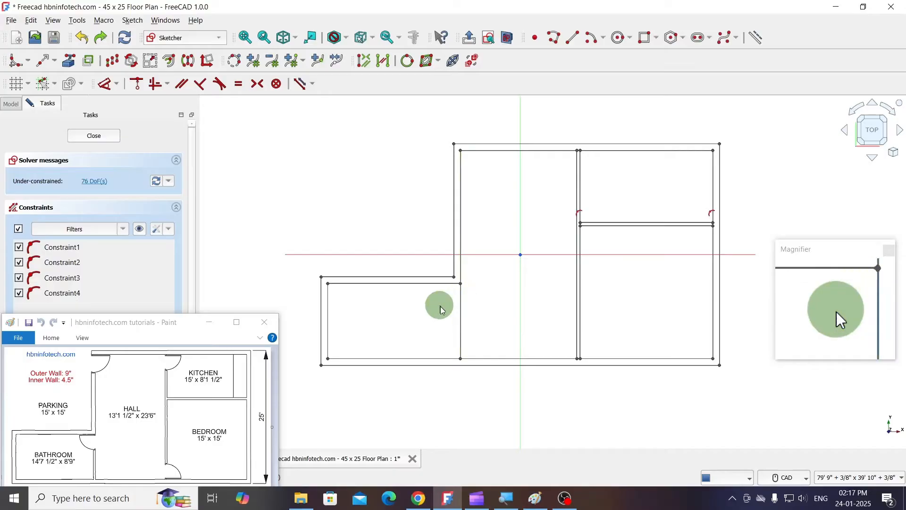
- Make one copy of the hall's extended left inner line with Translate, offset 4.5" at 180°
click(111, 66)
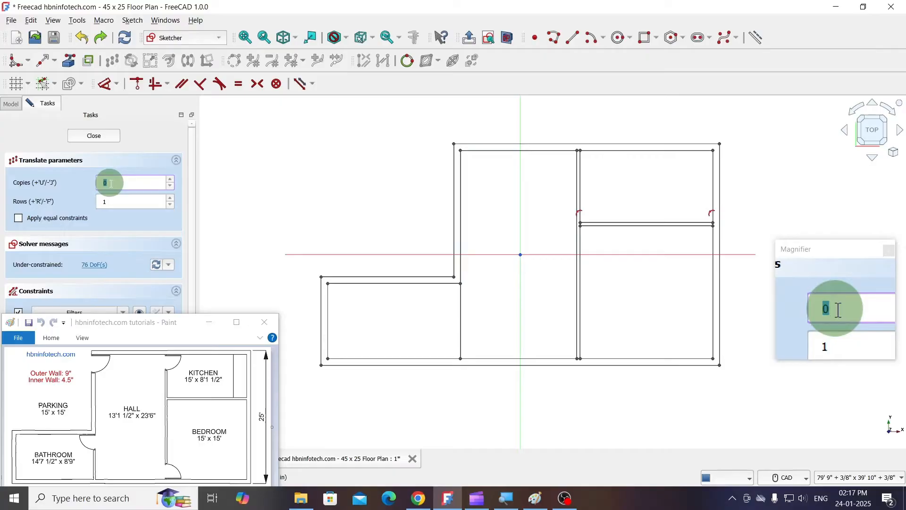
text(1)
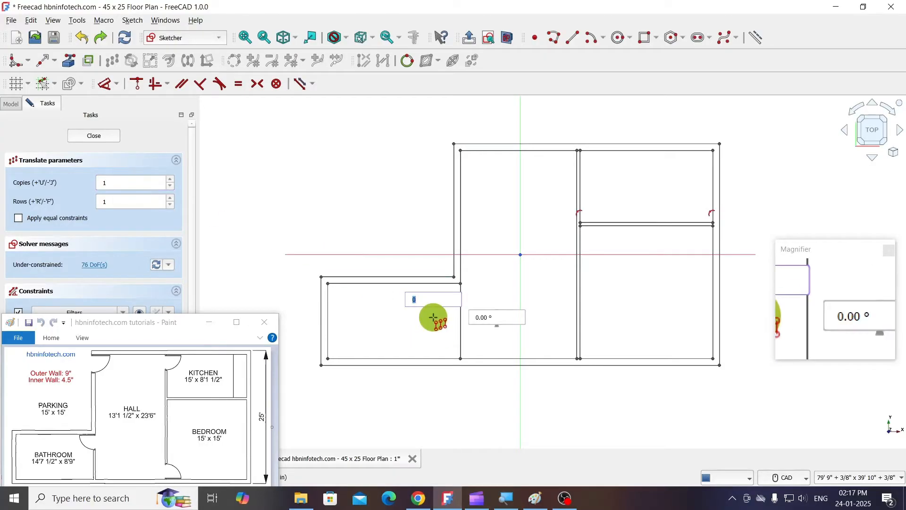
text(4.5")
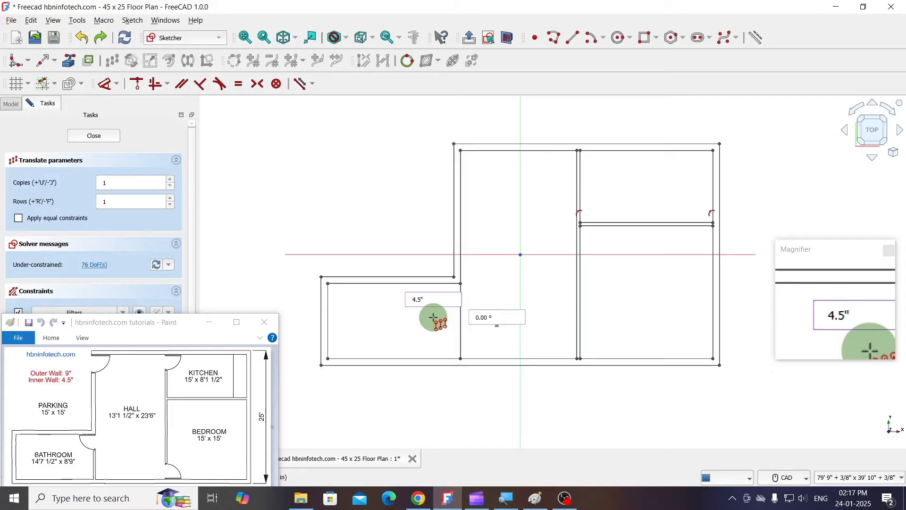
key(Tab)
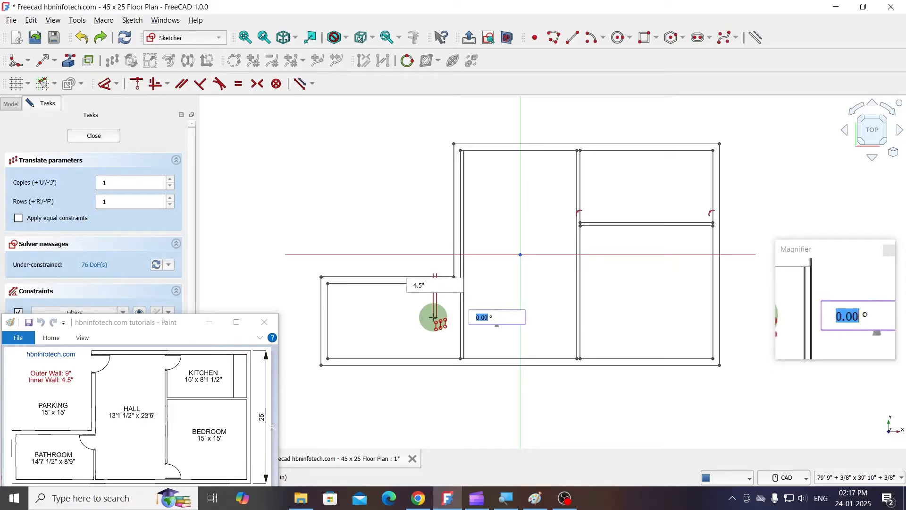
text(18)
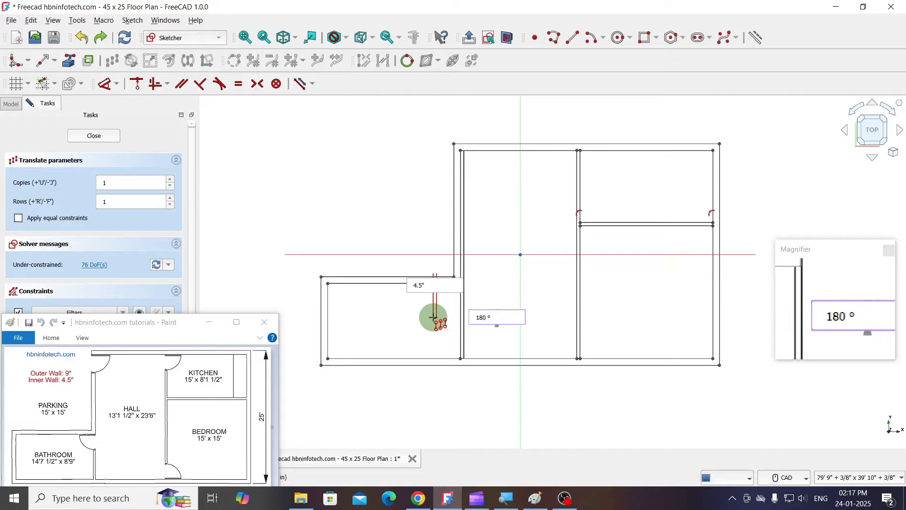
key(Return)
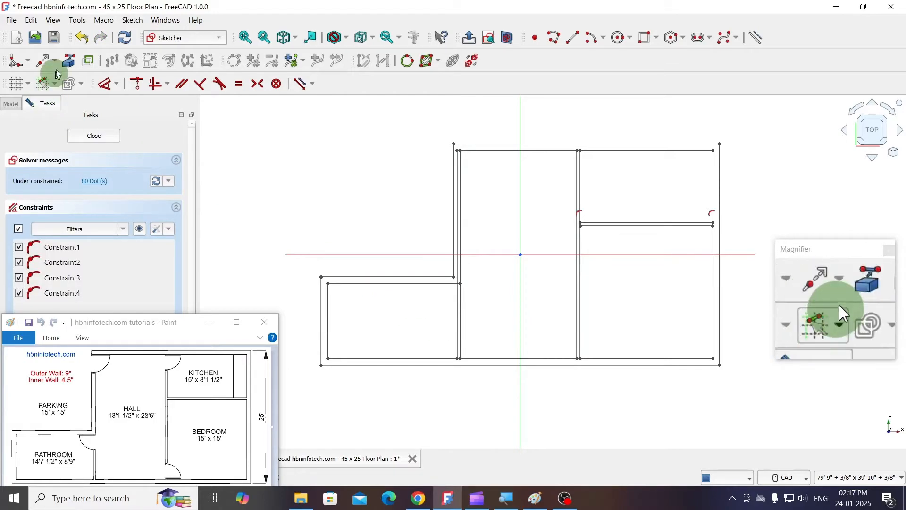
- Trim the copied partition line above the bathroom's top inner wall line
click(55, 61)
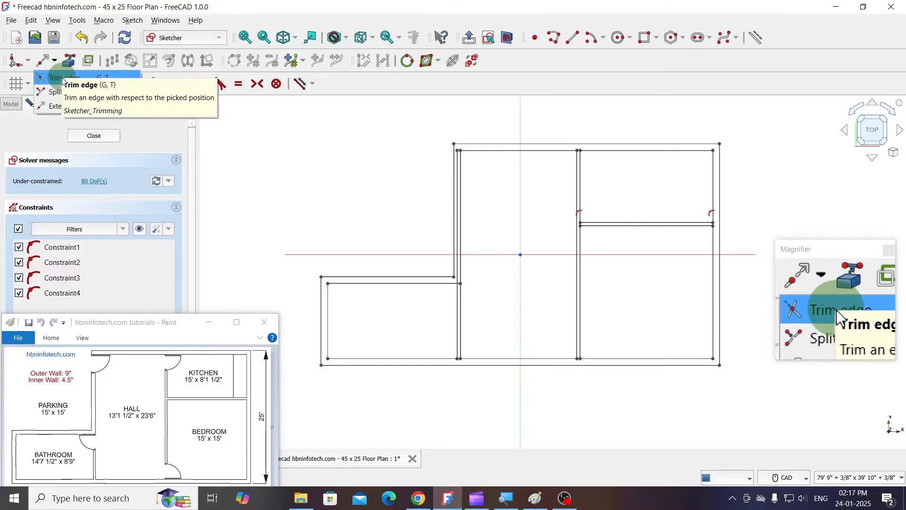
click(64, 77)
scroll(476, 275, up, 2)
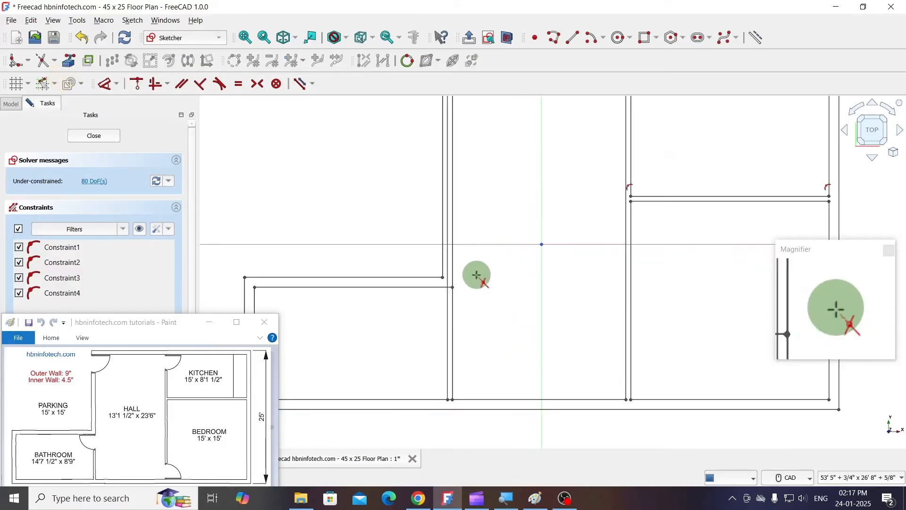
scroll(448, 279, up, 3)
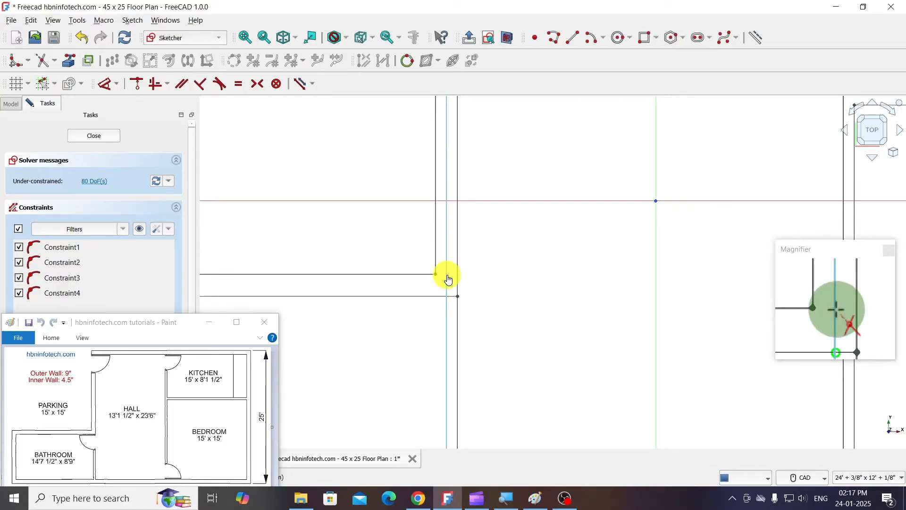
click(448, 279)
scroll(528, 286, down, 4)
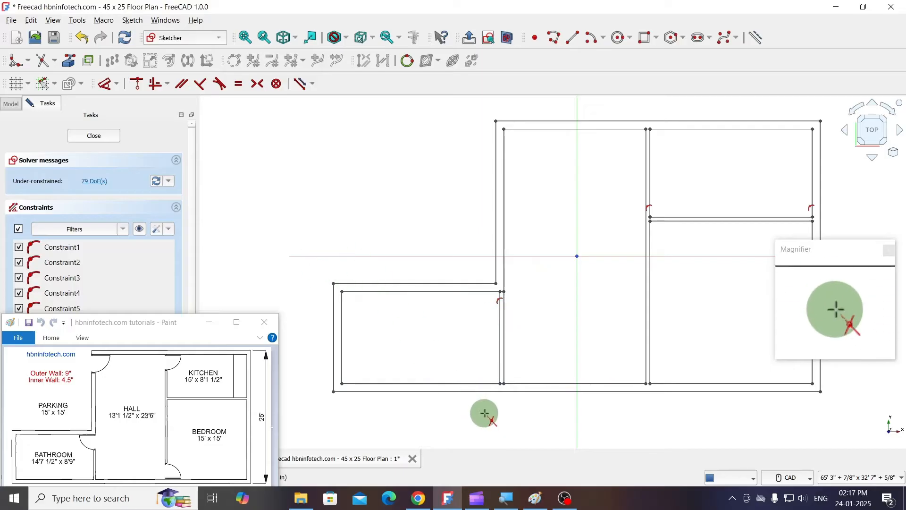
scroll(495, 415, up, 3)
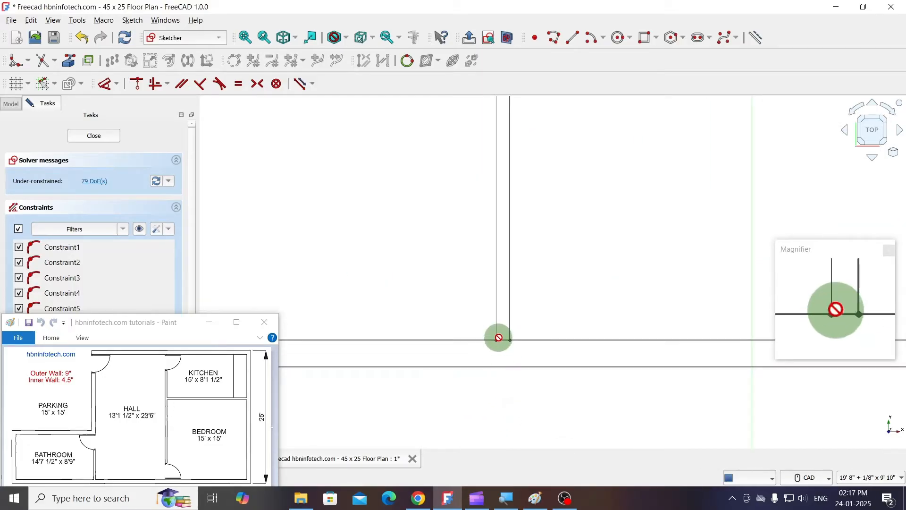
- Try to trim the bottom wall's inner line between the two bathroom-hall partition lines and undo the trim
scroll(503, 358, up, 5)
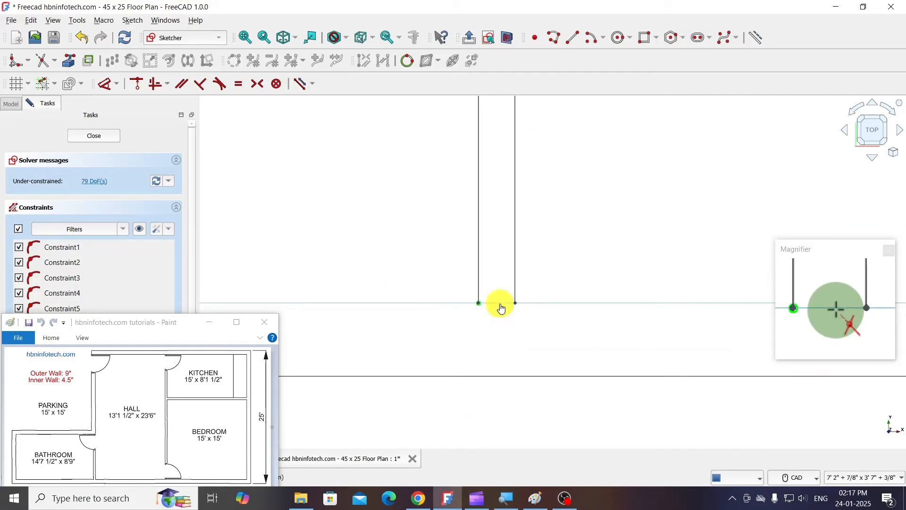
scroll(493, 347, down, 2)
scroll(492, 347, down, 8)
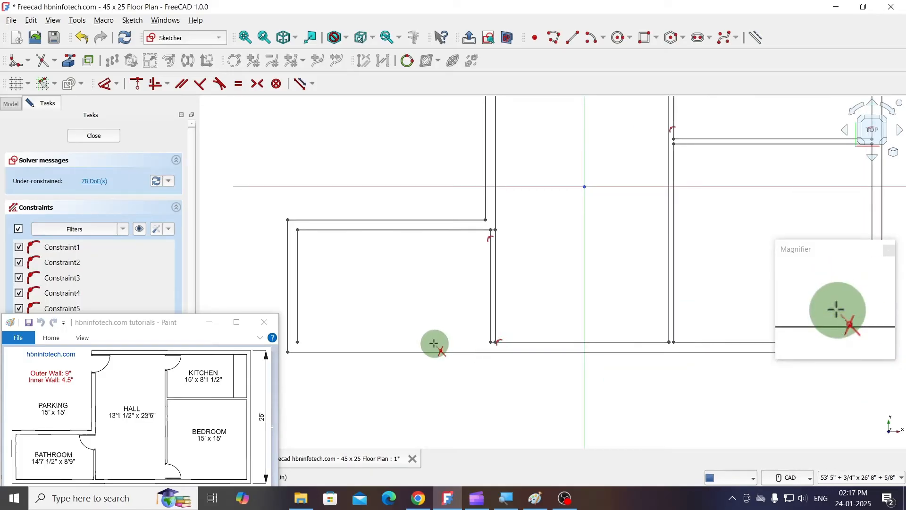
key(ctrl+z)
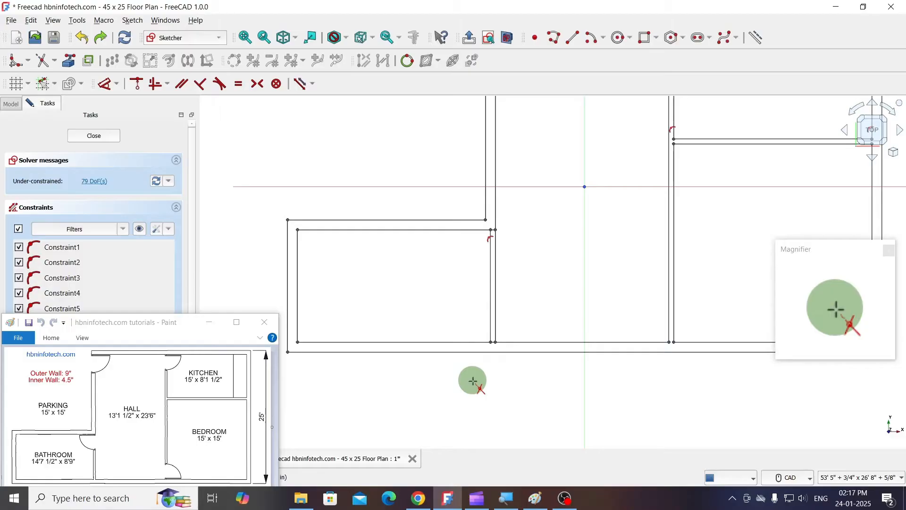
- Delete the bottom wall's inner line that runs under the bathroom and hall
scroll(515, 365, up, 2)
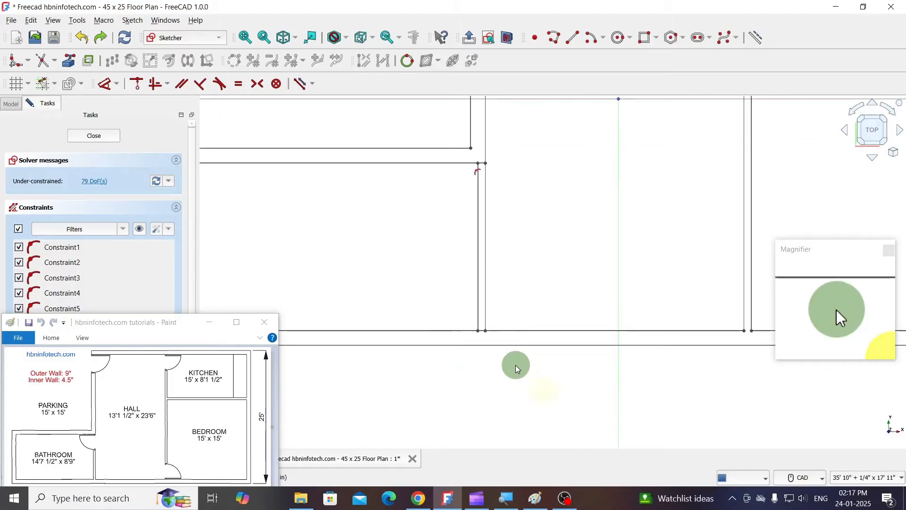
click(504, 332)
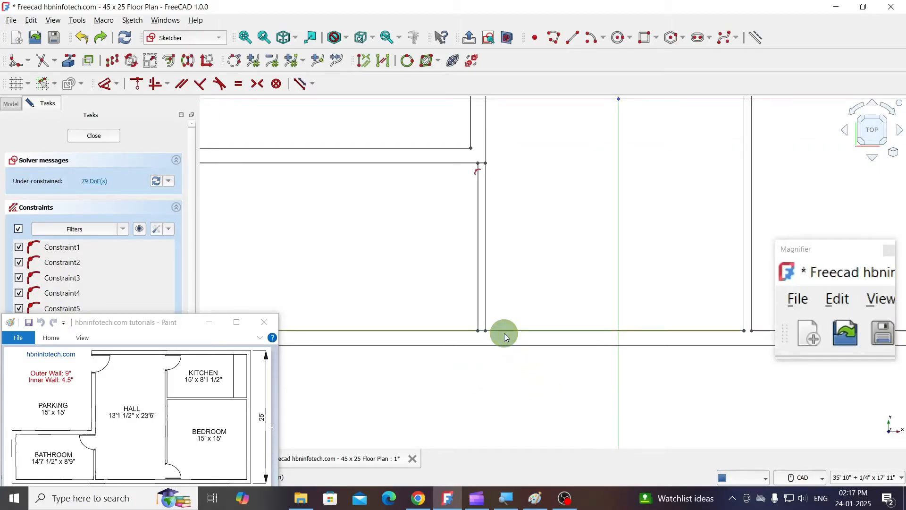
key(Delete)
scroll(514, 300, down, 2)
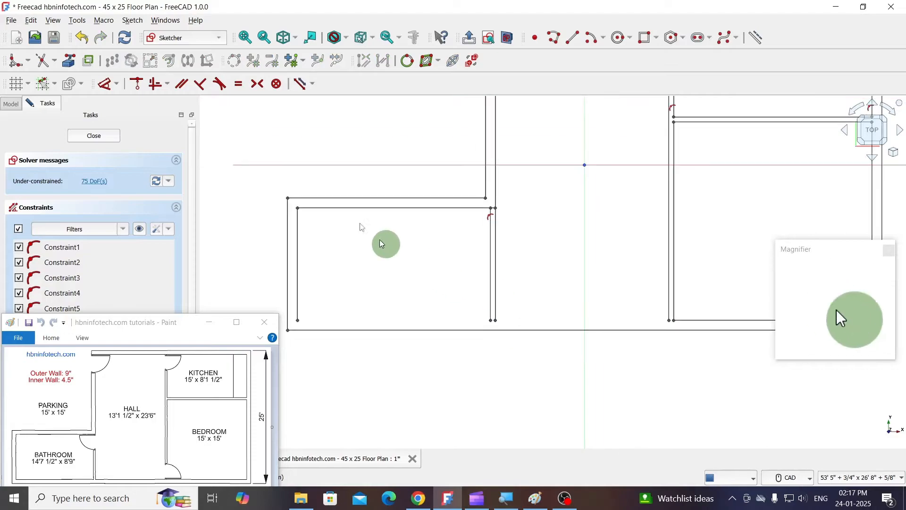
click(570, 43)
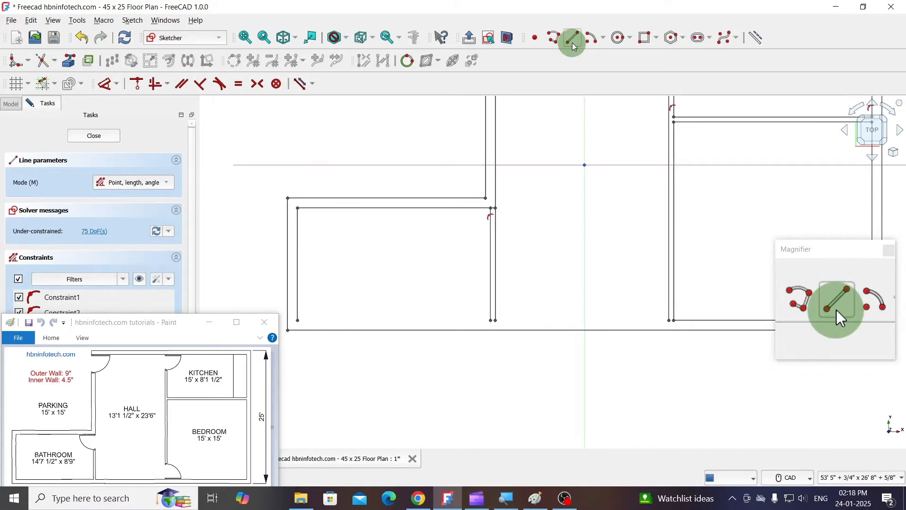
click(53, 85)
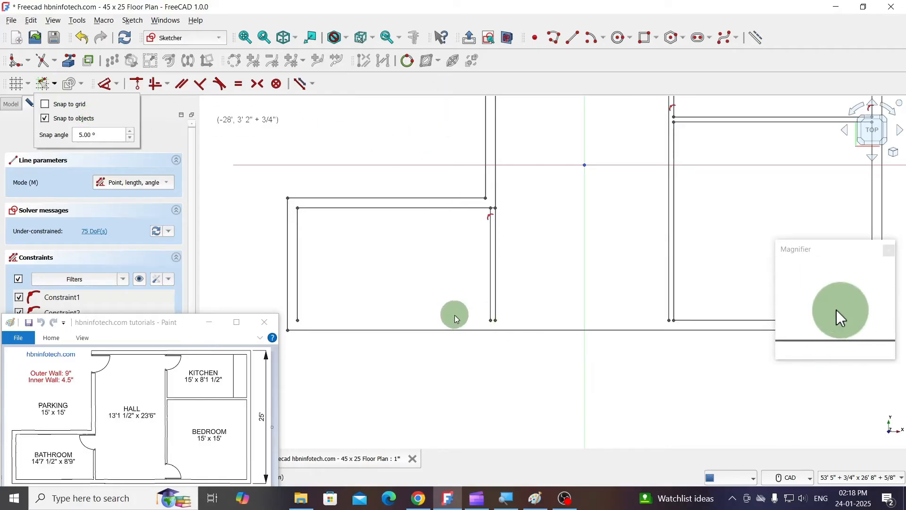
click(480, 320)
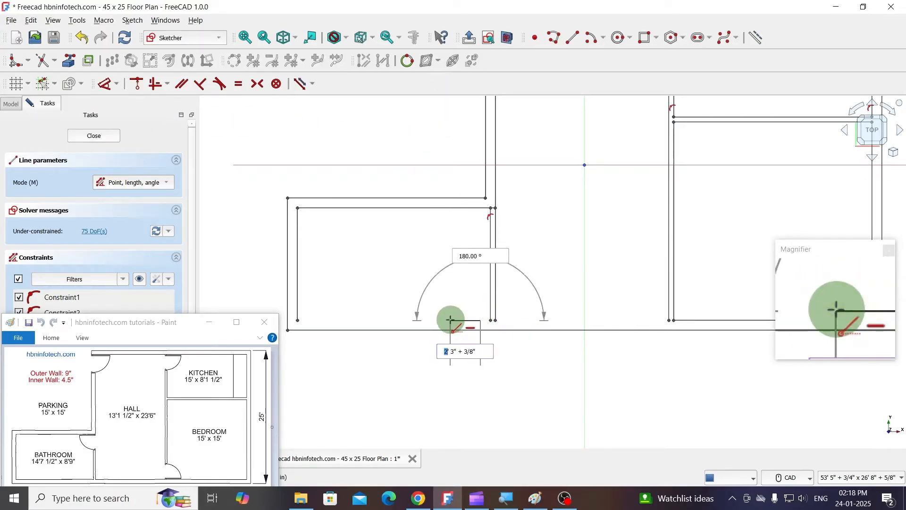
key(Escape)
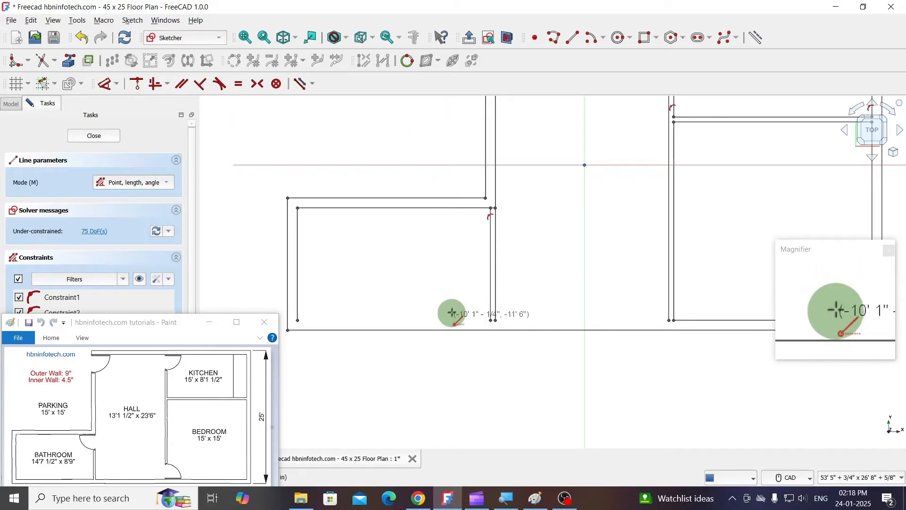
- Draw a horizontal 13' 1 1/2" line as the hall's bottom inner wall, joining the lower ends of its two side partitions
click(576, 41)
scroll(515, 332, up, 2)
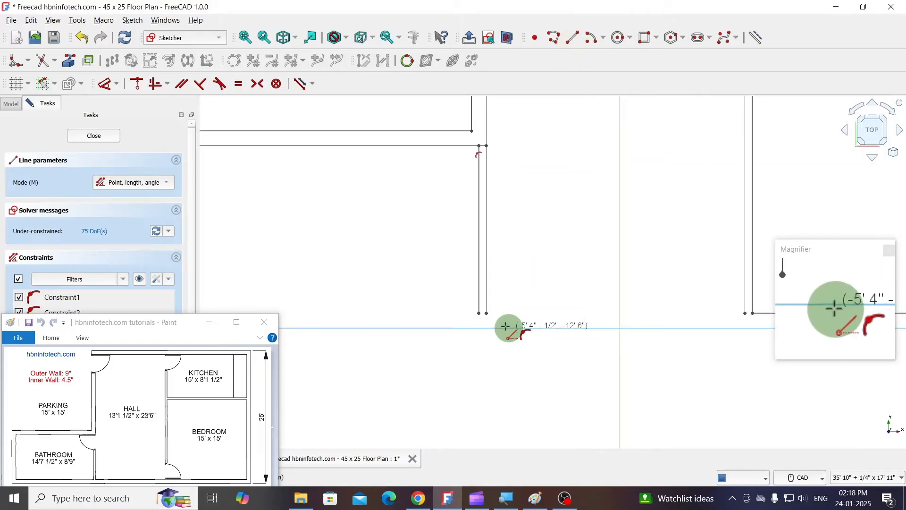
click(486, 313)
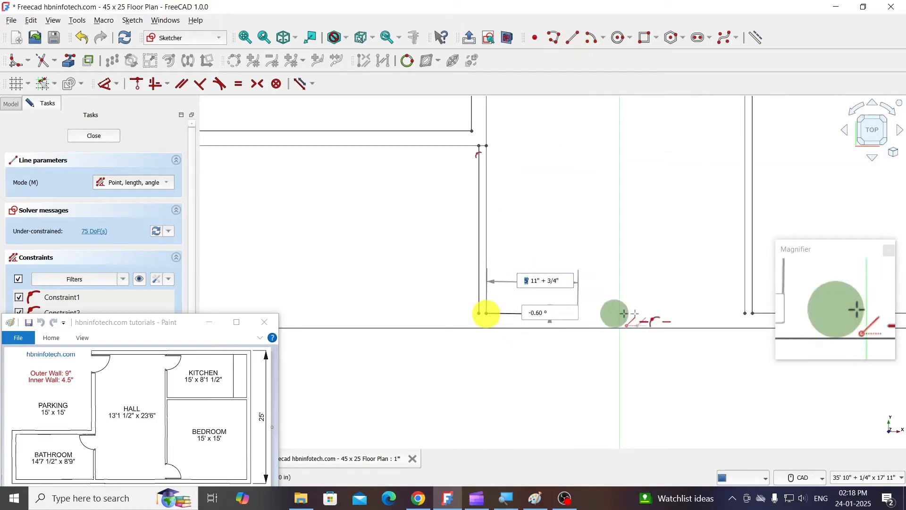
click(744, 313)
- Draw a horizontal 14' 7 1/2" line as the bathroom's bottom inner wall, from the outer wall's inner line to the partition's bathroom-side line
scroll(693, 308, down, 2)
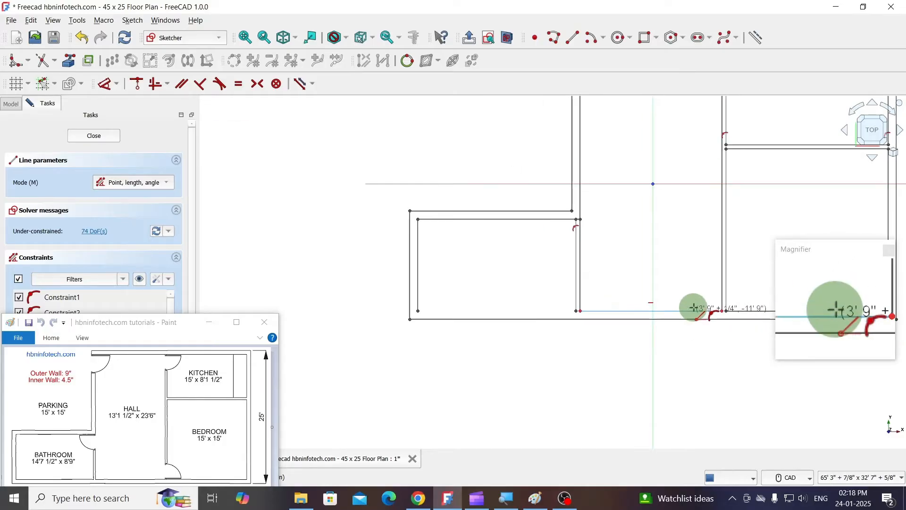
scroll(526, 326, up, 2)
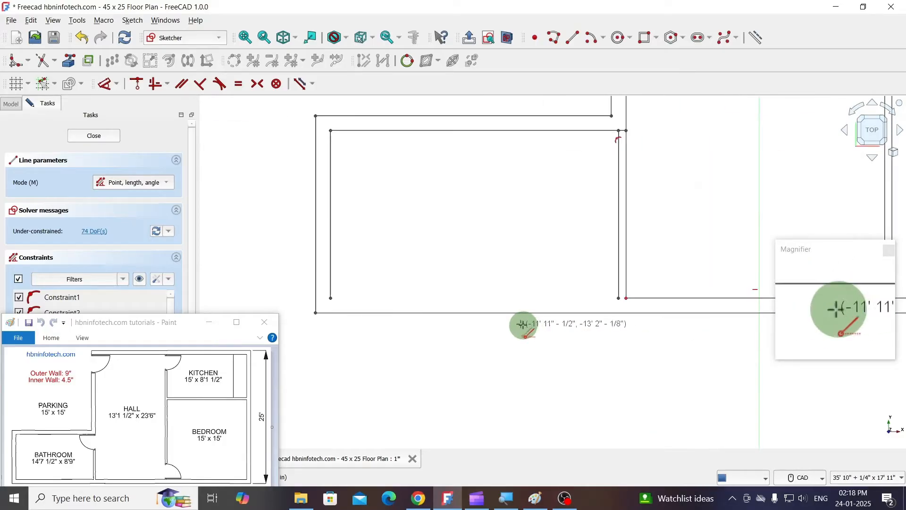
click(330, 297)
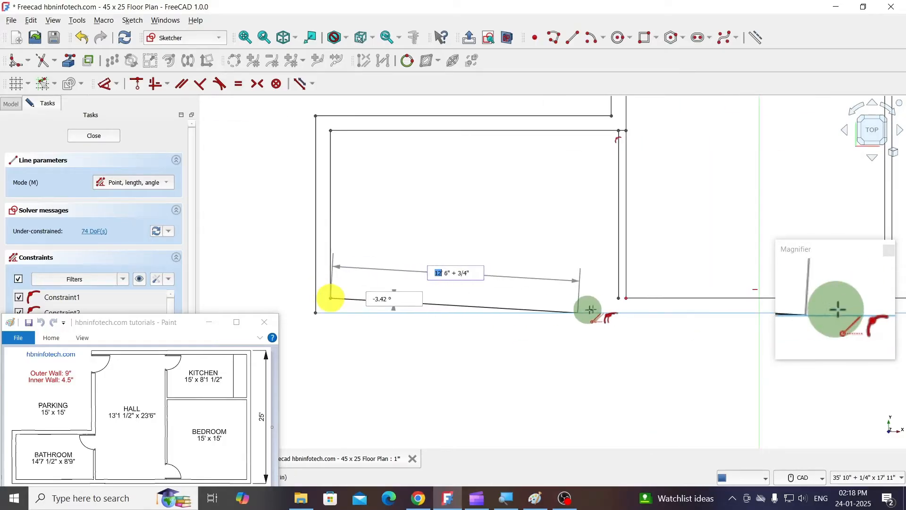
click(619, 299)
scroll(449, 344, down, 3)
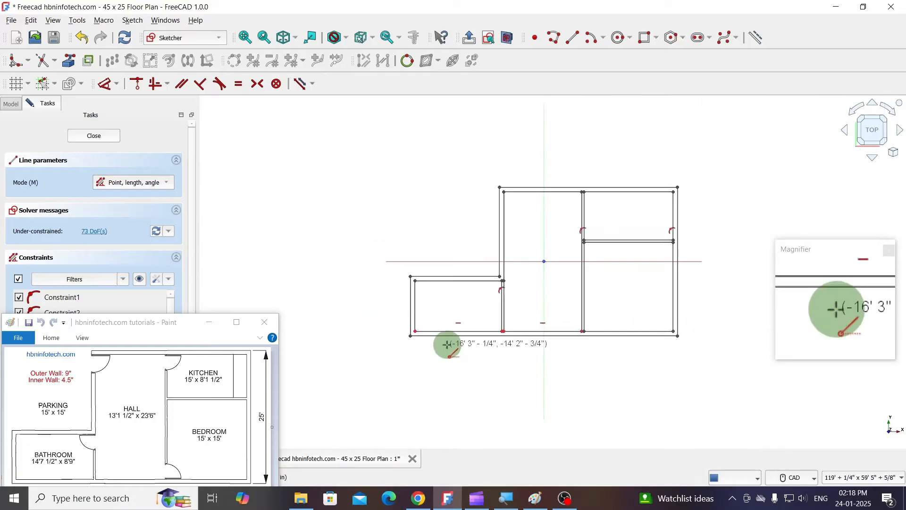
scroll(515, 355, up, 1)
key(Escape)
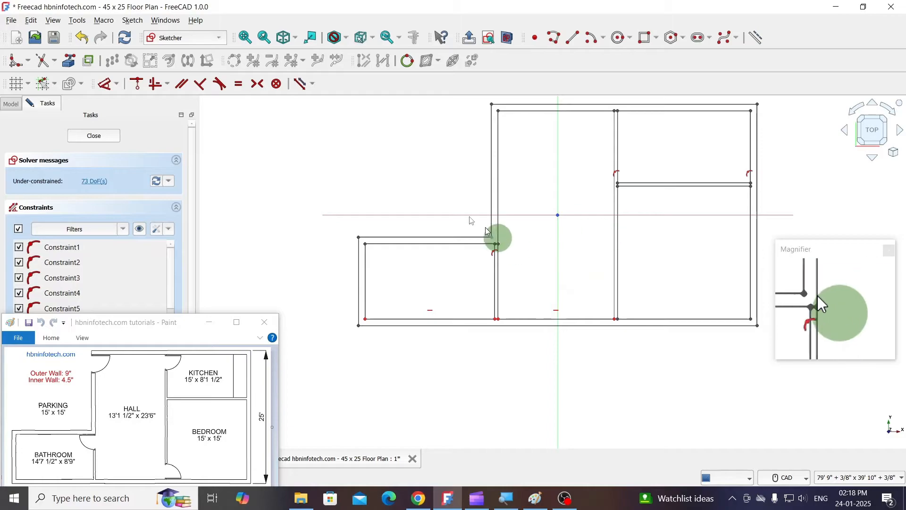
- Select the whole floor plan and delete all constraints from the sketch
scroll(394, 290, down, 2)
scroll(487, 238, up, 2)
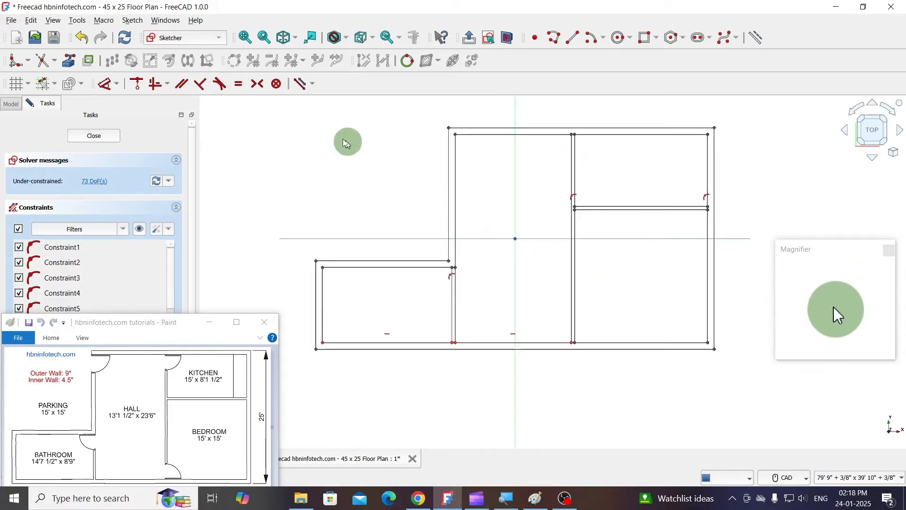
mouse_move(301, 116)
mouse_down()
mouse_move(583, 319)
mouse_move(753, 394)
mouse_up()
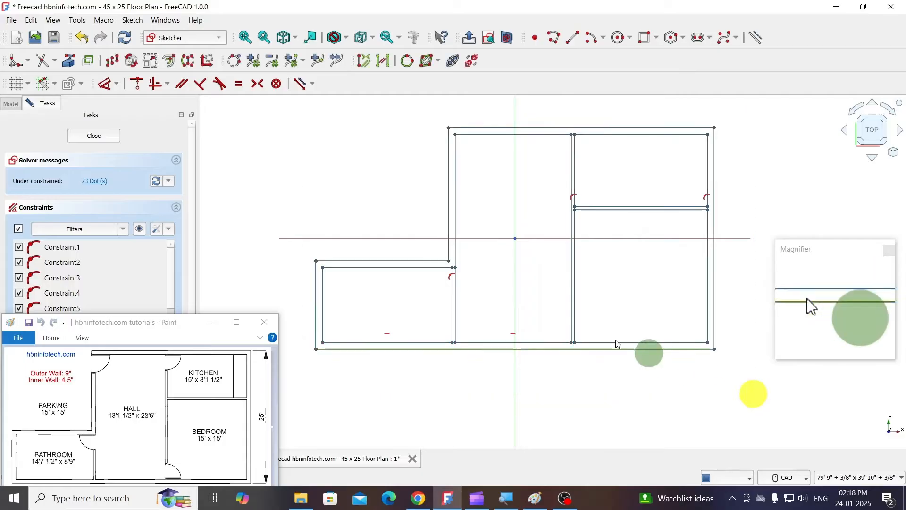
click(132, 20)
mouse_move(188, 219)
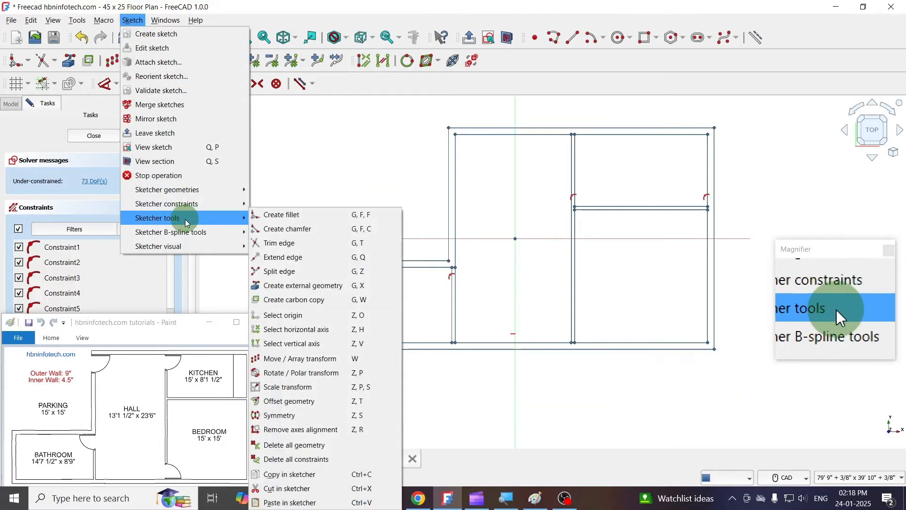
click(330, 459)
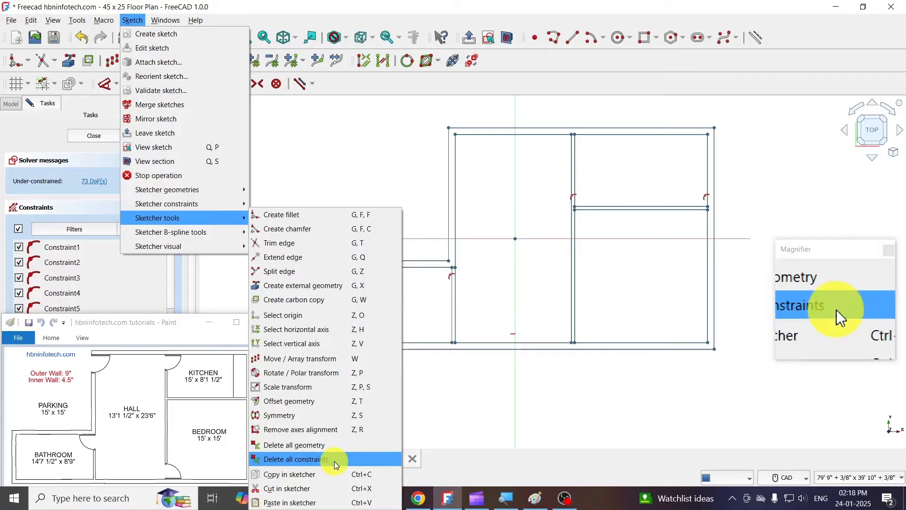
click(473, 265)
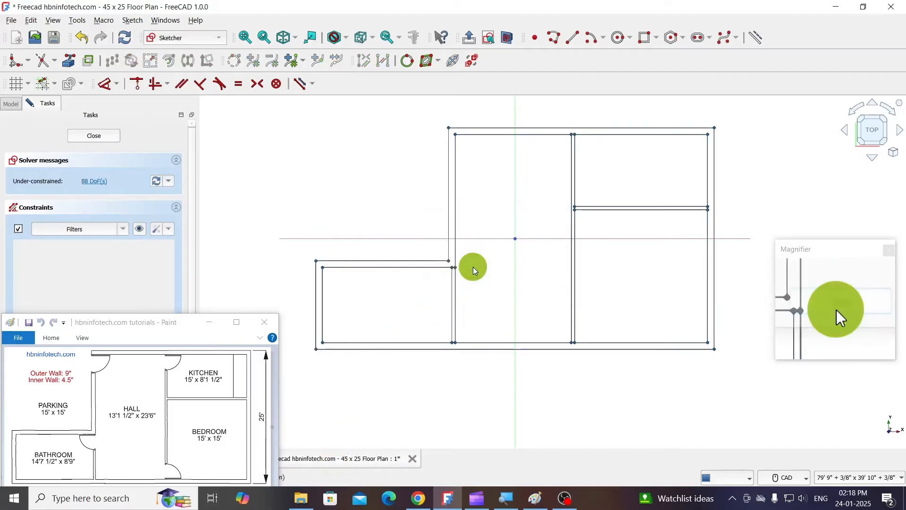
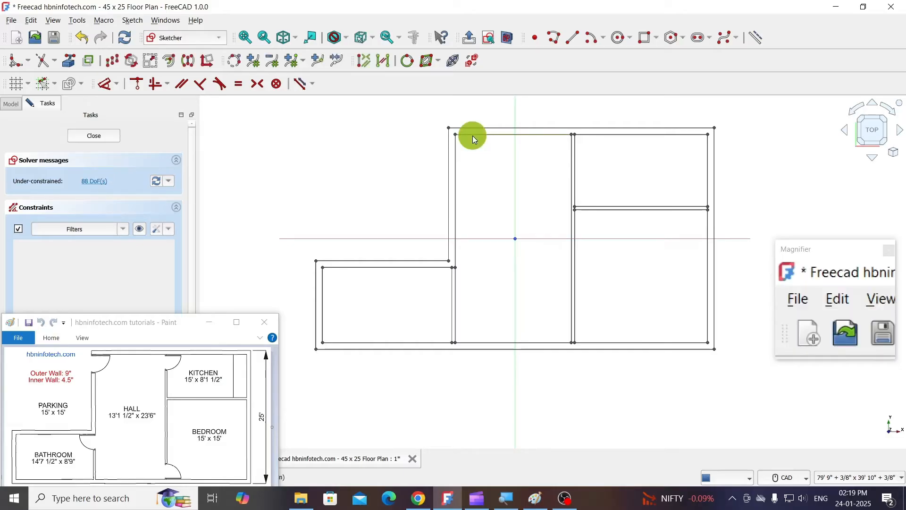
- Make one copy of the hall's top inner wall line, offset 3'6" at -90°
click(115, 62)
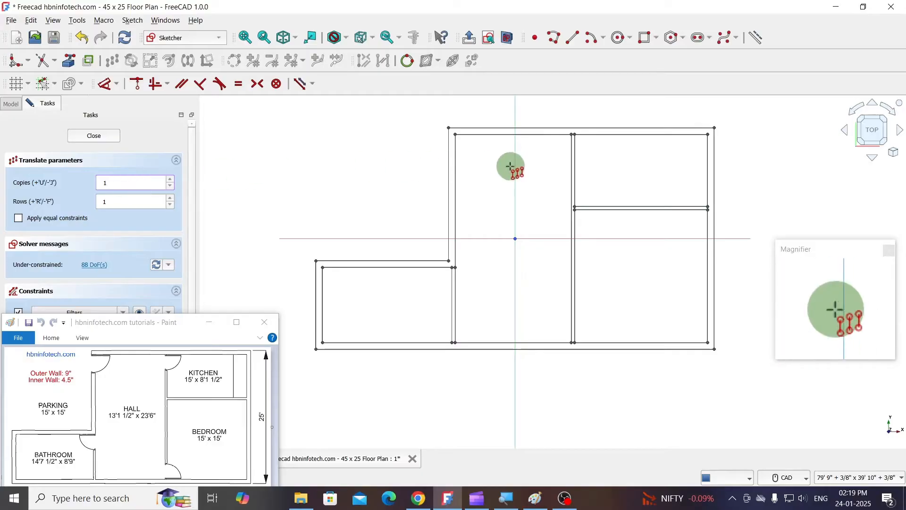
click(475, 165)
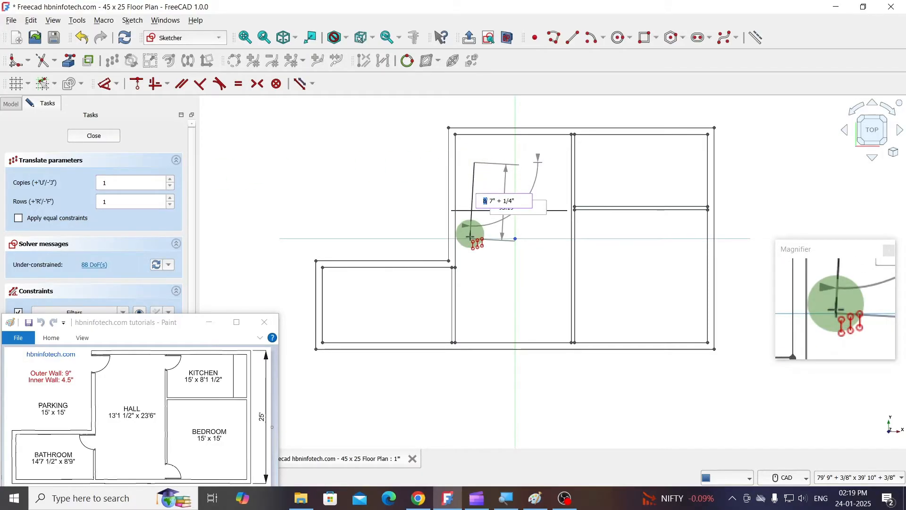
text(3'6")
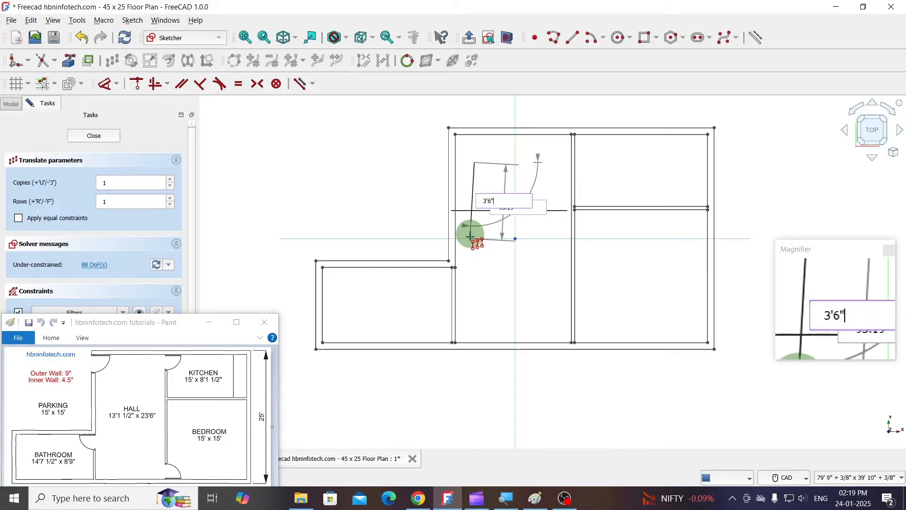
key(Tab)
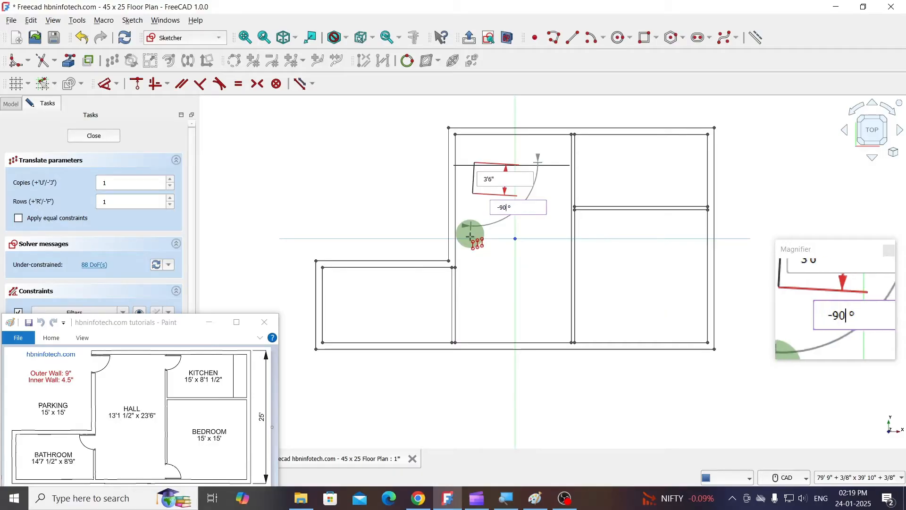
key(Return)
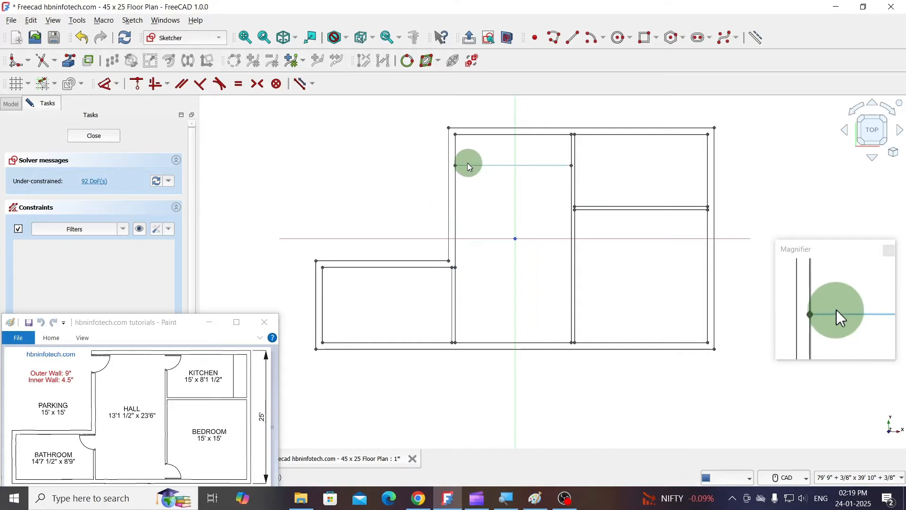
- Extend the hall's top inner line and its copy to the outer wall line, then trim the main door opening and leftover copied line
click(56, 64)
click(60, 105)
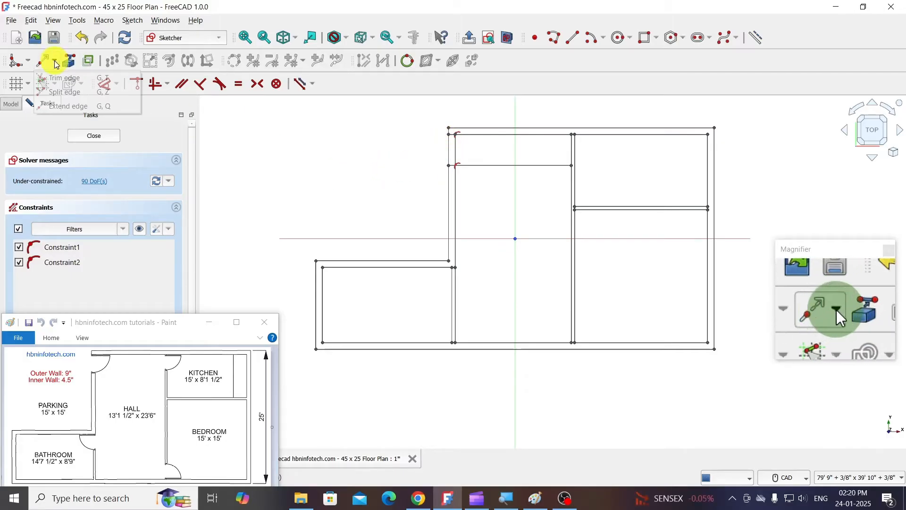
click(53, 64)
click(69, 84)
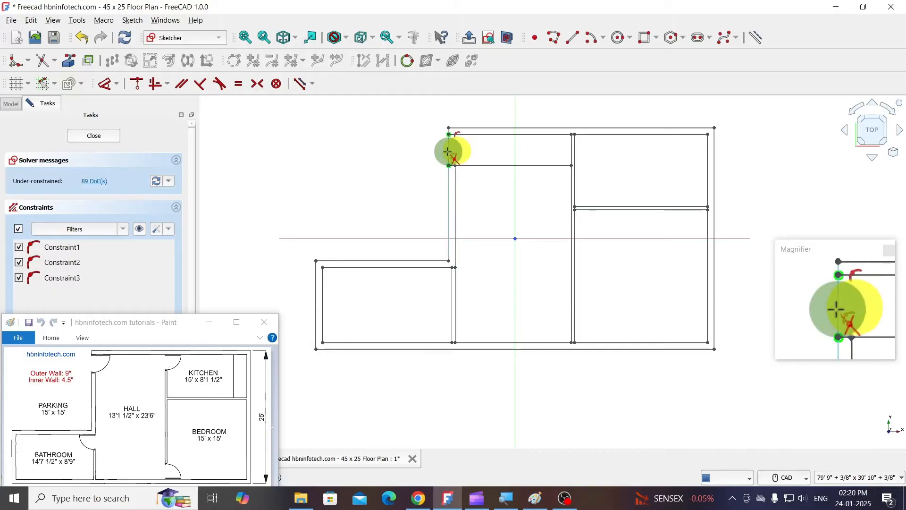
click(500, 164)
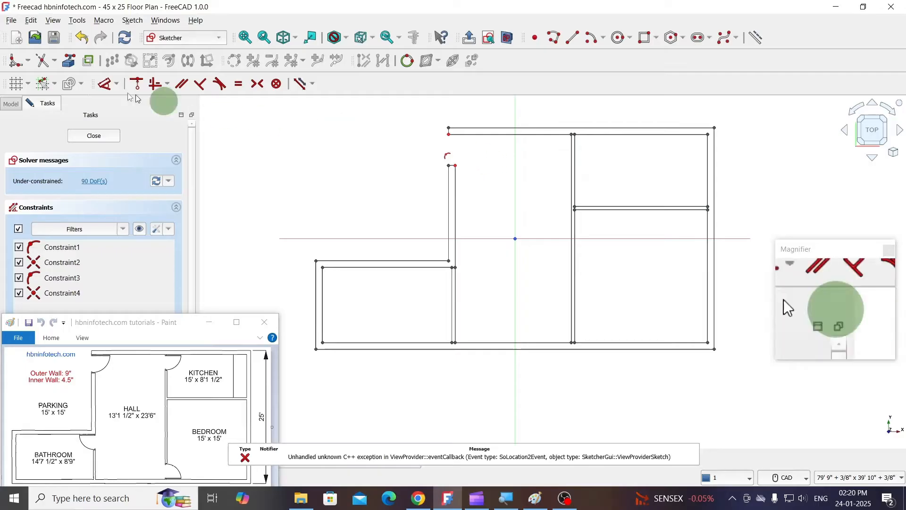
- Make one copy of the kitchen's top inner wall line, offset 3' at -90°
click(597, 137)
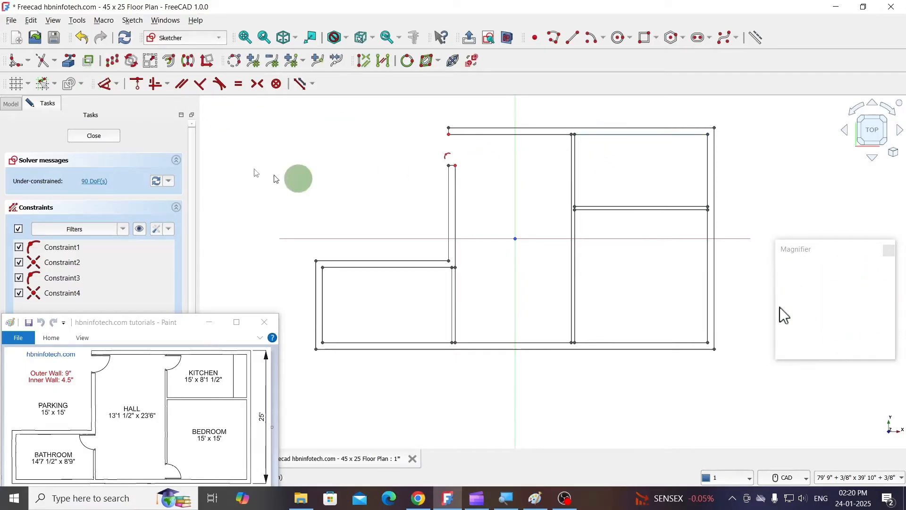
click(113, 62)
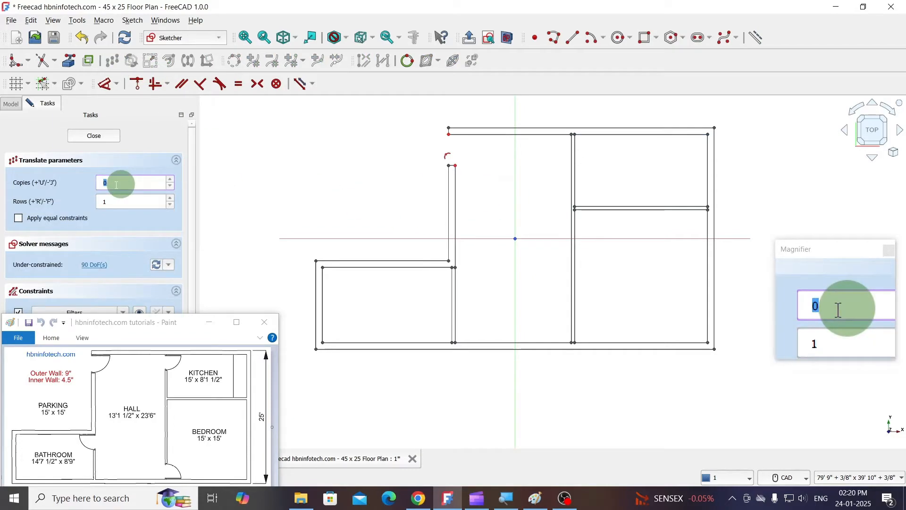
text(1)
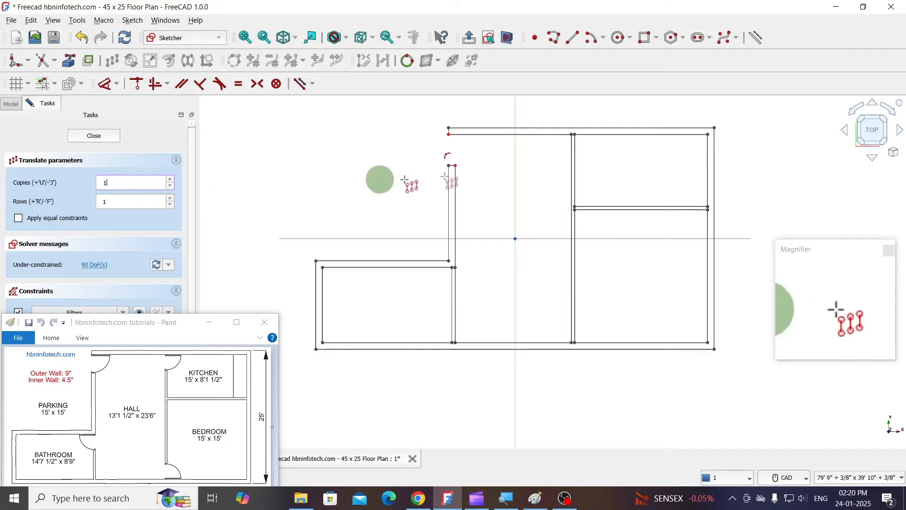
click(598, 149)
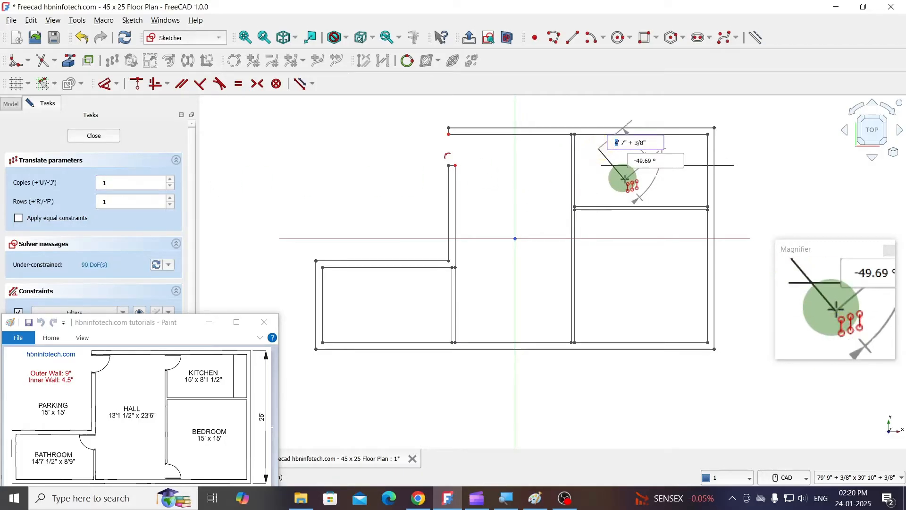
text(')
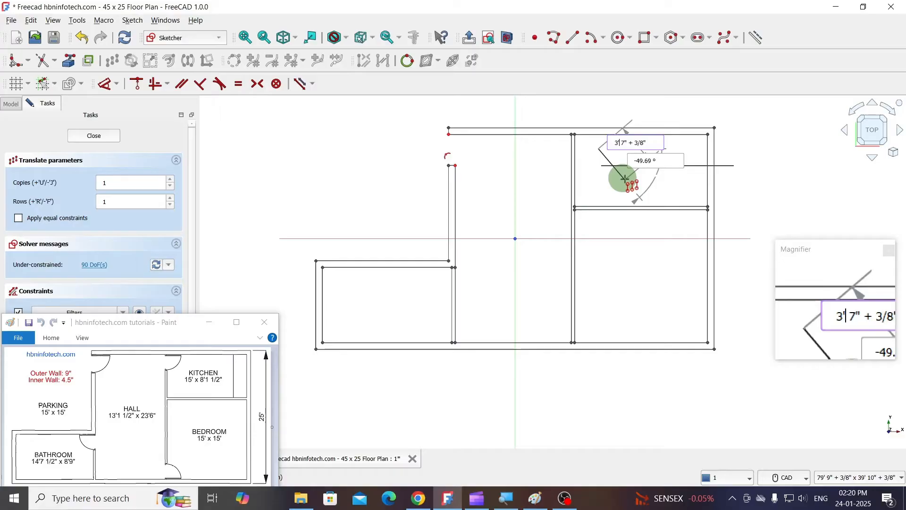
key(Tab)
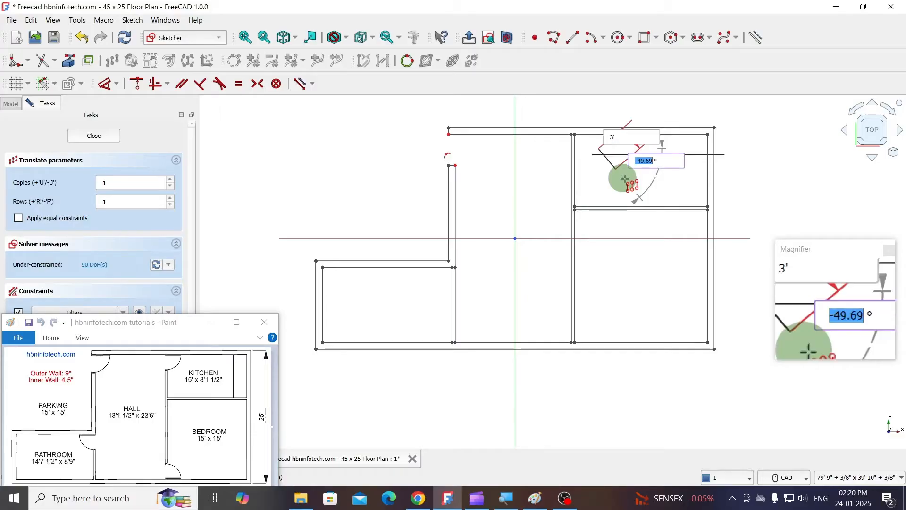
text(-90)
key(Return)
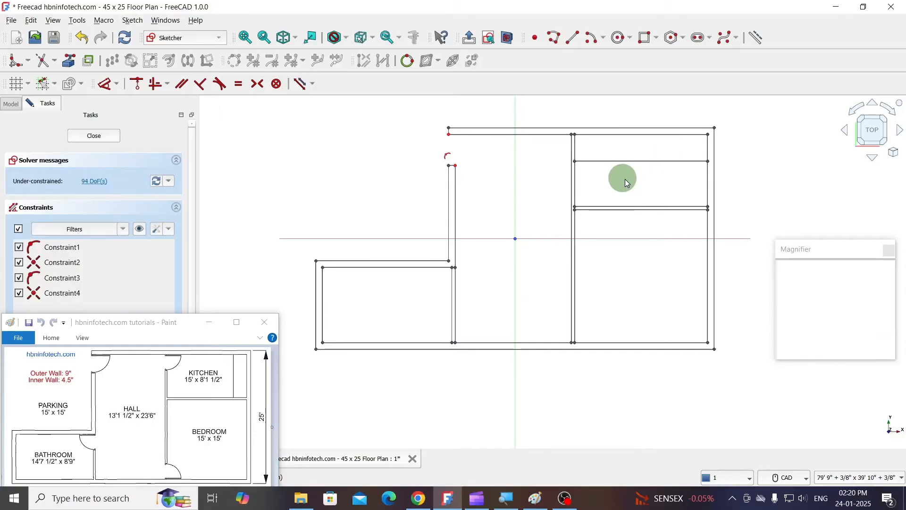
- Extend the copied kitchen line across the partition to its hall-side line
click(55, 63)
click(57, 106)
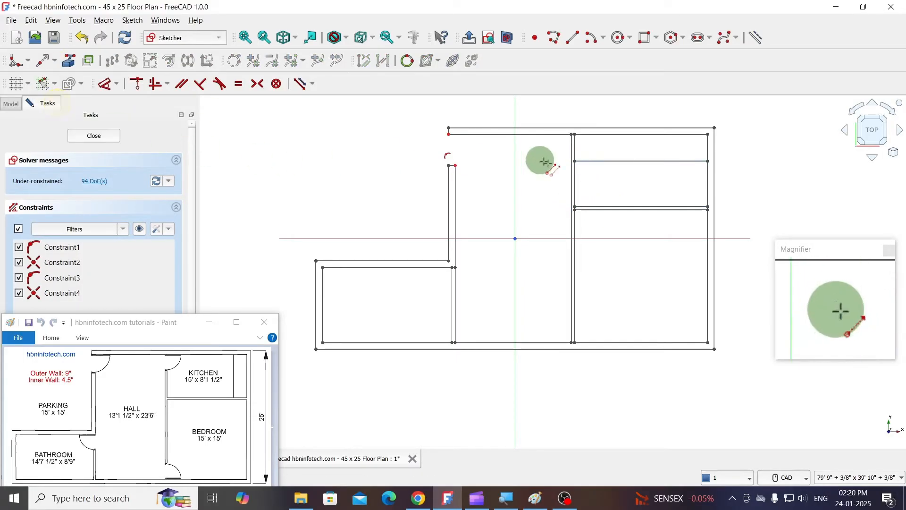
click(592, 160)
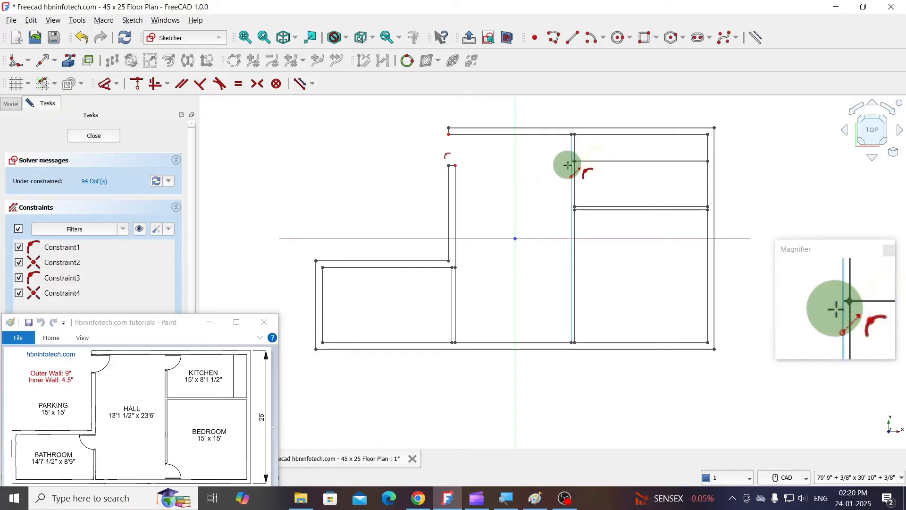
click(571, 166)
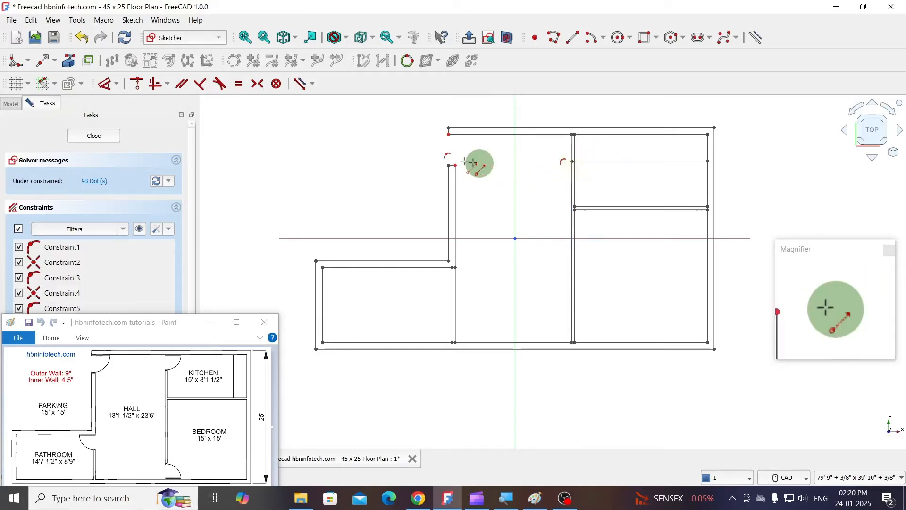
- Trim the partition lines above the copied line to open the kitchen doorway, and trim away the copy's remainder inside the kitchen
click(55, 61)
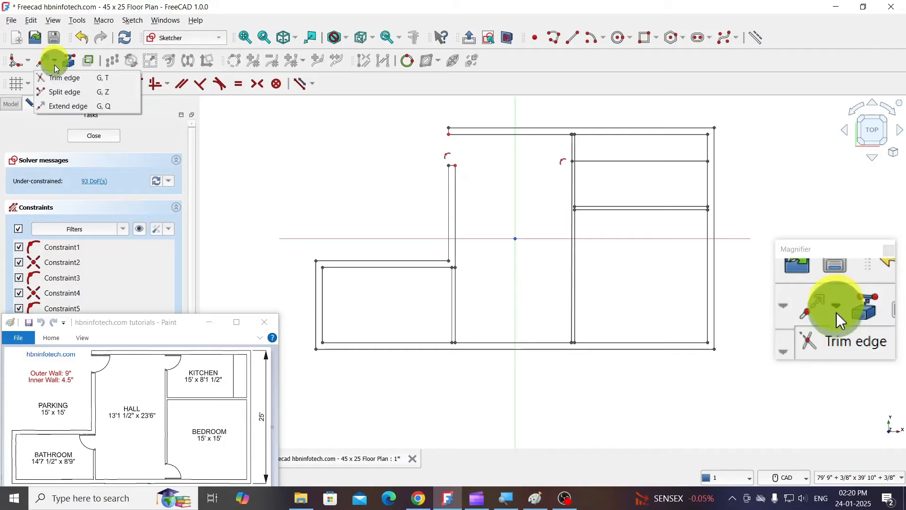
click(56, 79)
click(574, 146)
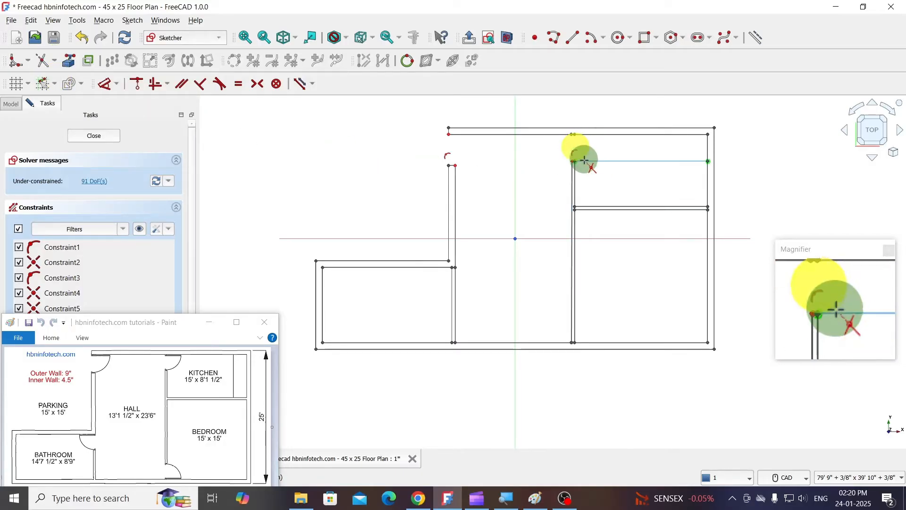
click(584, 162)
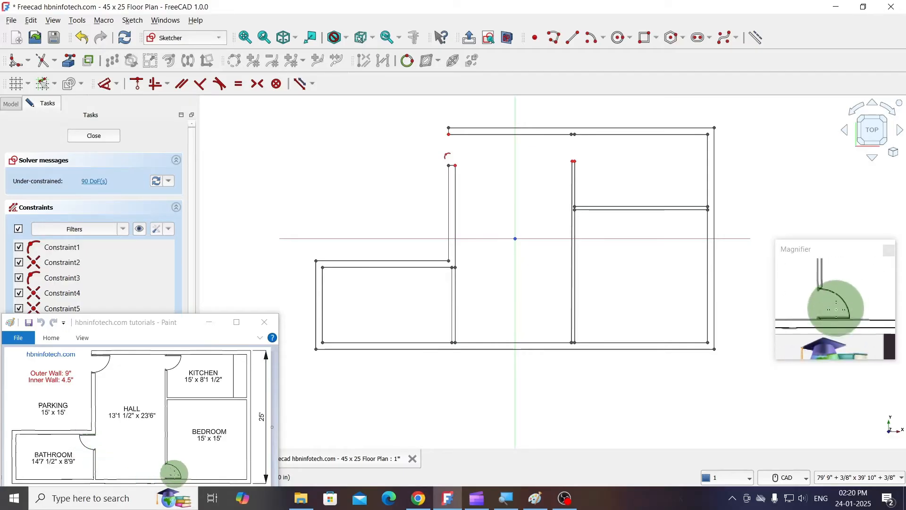
- Make one copy of the bathroom's top inner wall line, offset 3' at -90°
click(397, 270)
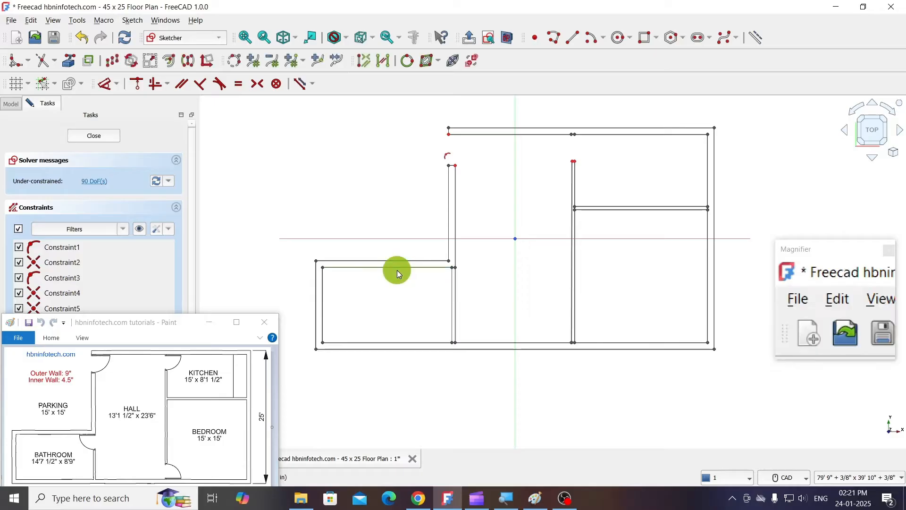
click(111, 61)
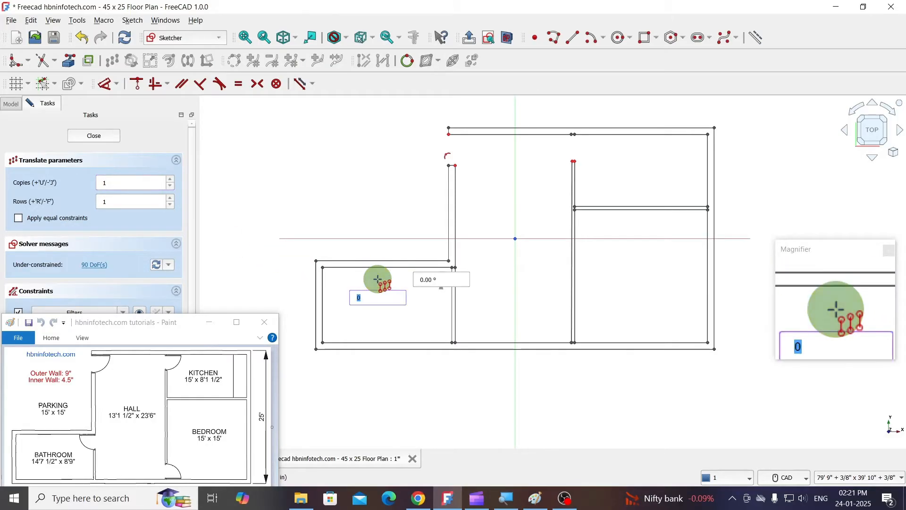
text(')
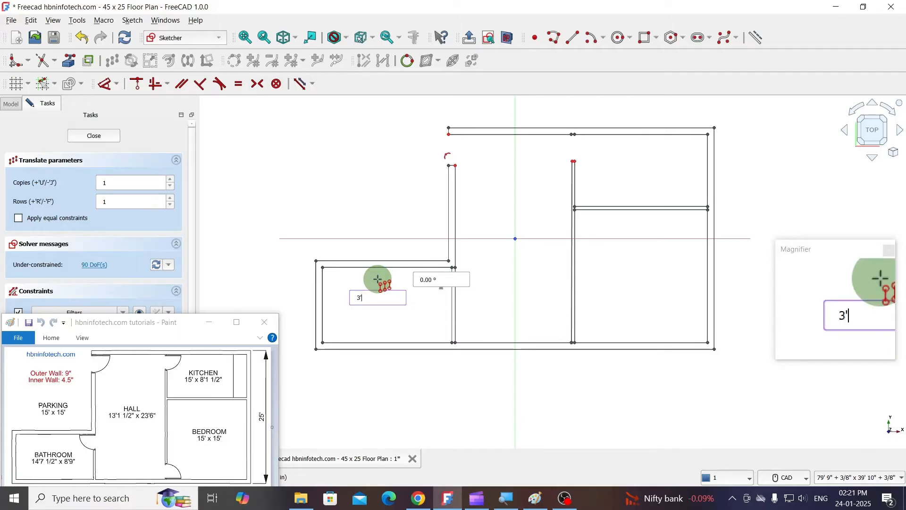
key(Tab)
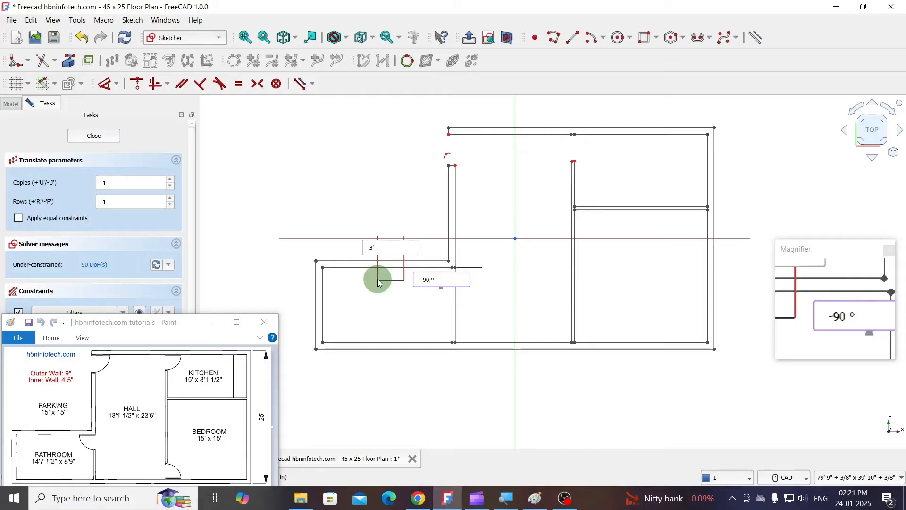
click(378, 282)
click(86, 58)
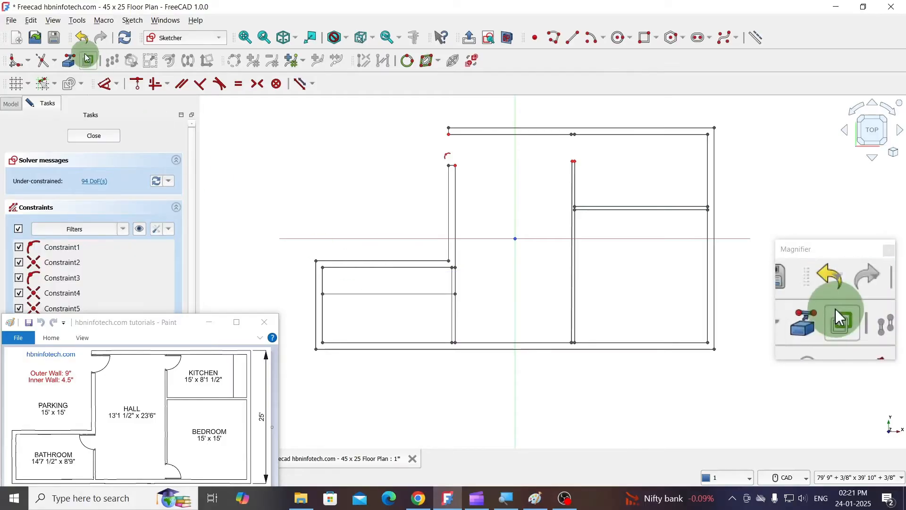
click(497, 299)
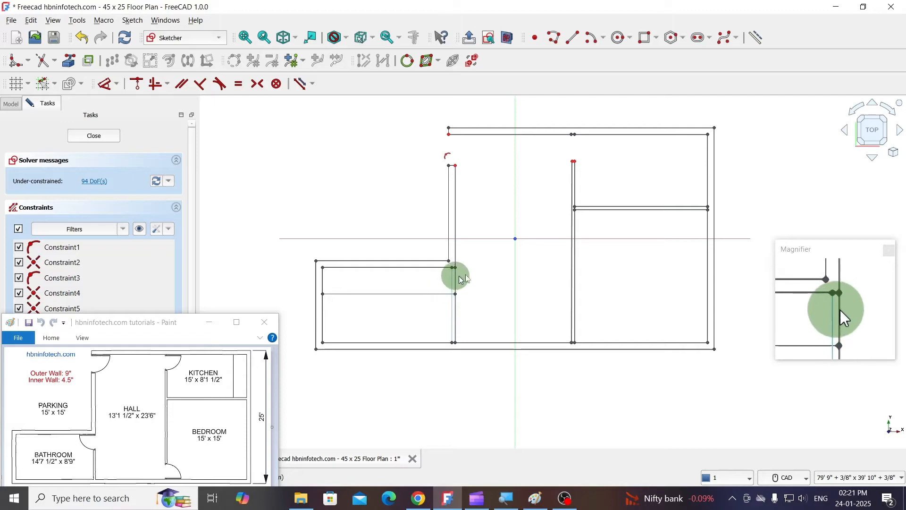
- Trim the bathroom–hall partition above the copied line to open the bathroom doorway, and trim away the copy's remainder inside the bathroom
click(50, 63)
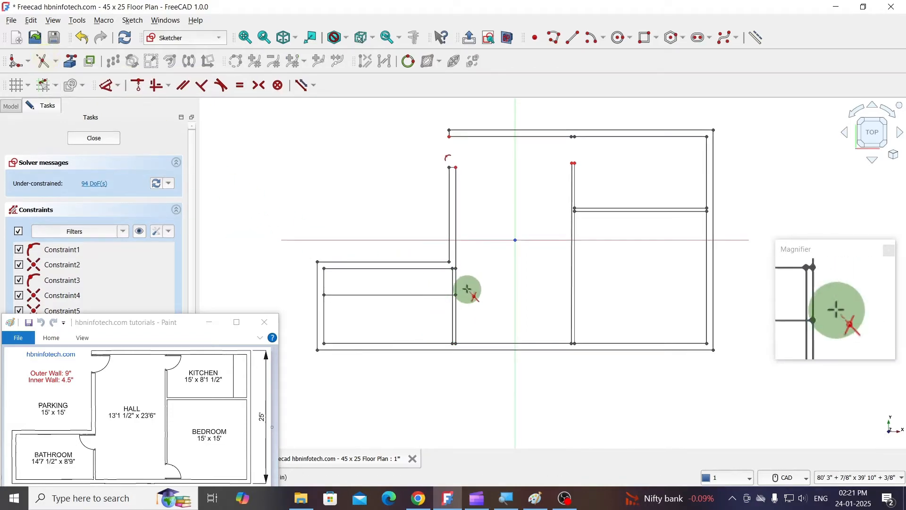
click(454, 282)
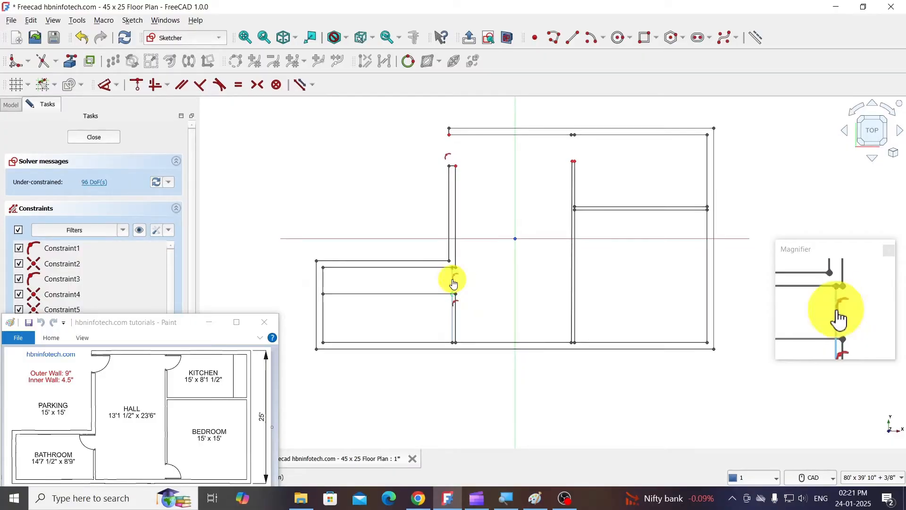
click(431, 293)
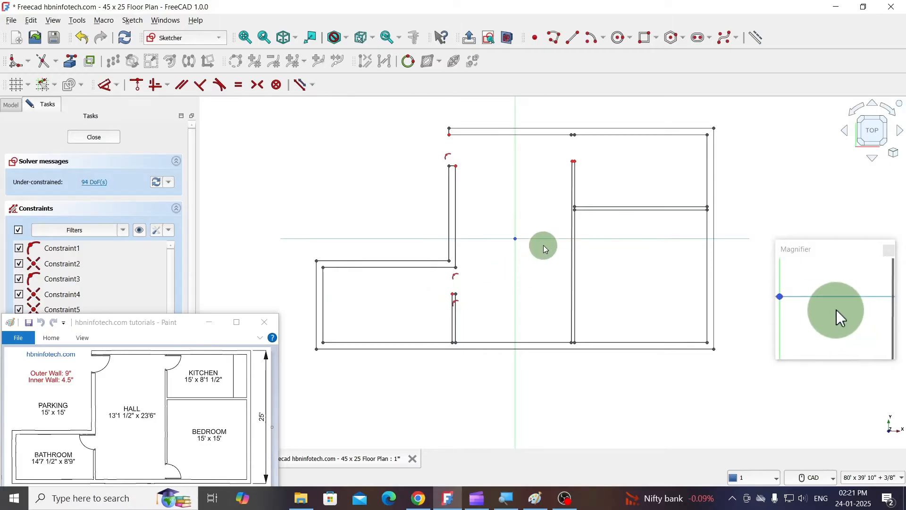
- Make one copy of the bedroom's bottom inner wall line, offset 3' straight up
click(595, 341)
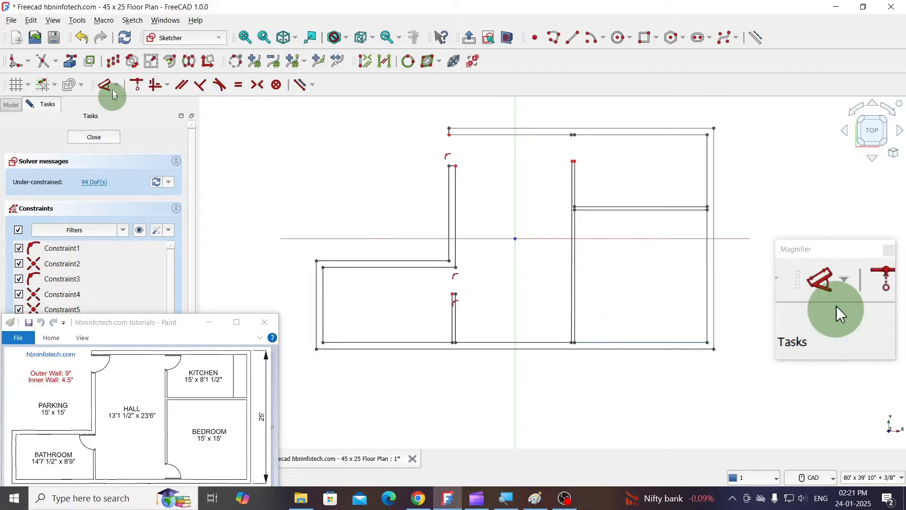
click(118, 64)
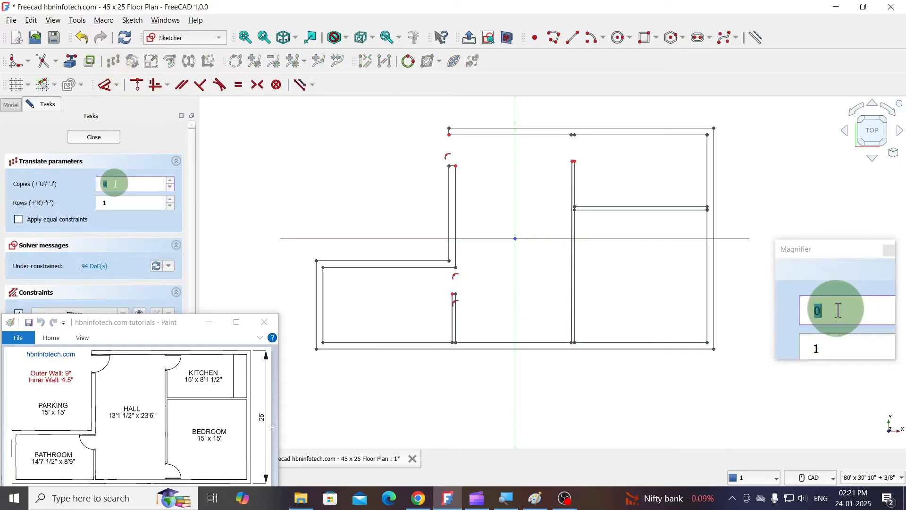
text(1)
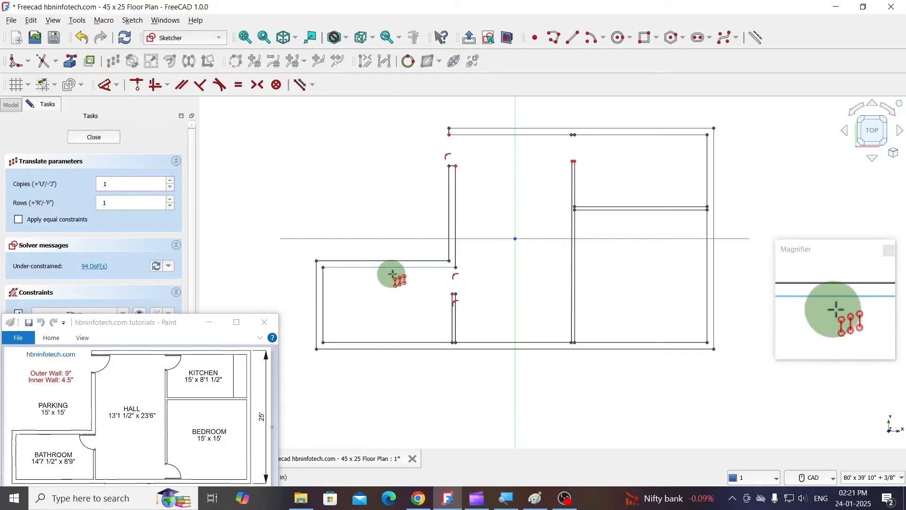
click(620, 325)
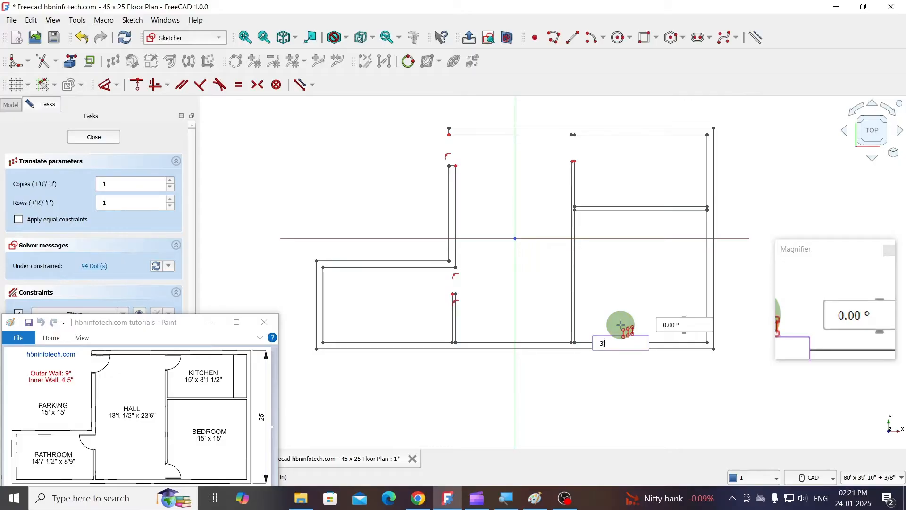
key(Tab)
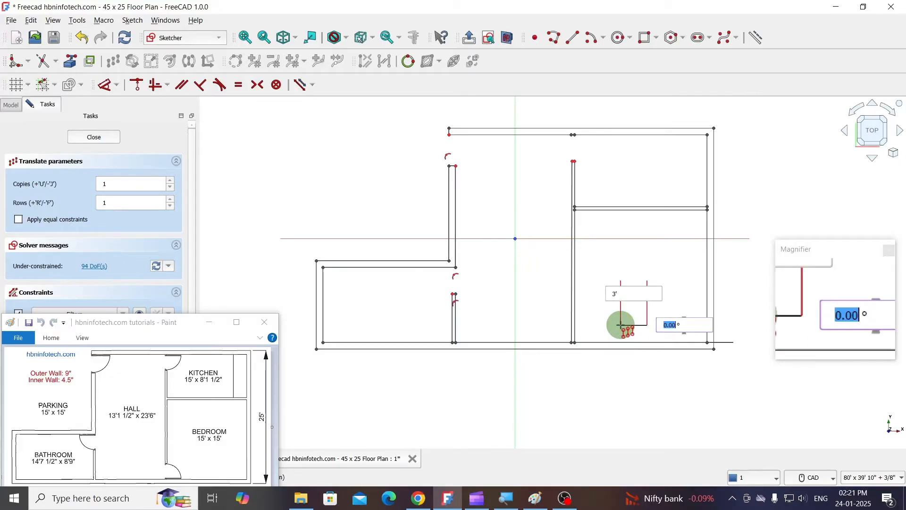
key(Return)
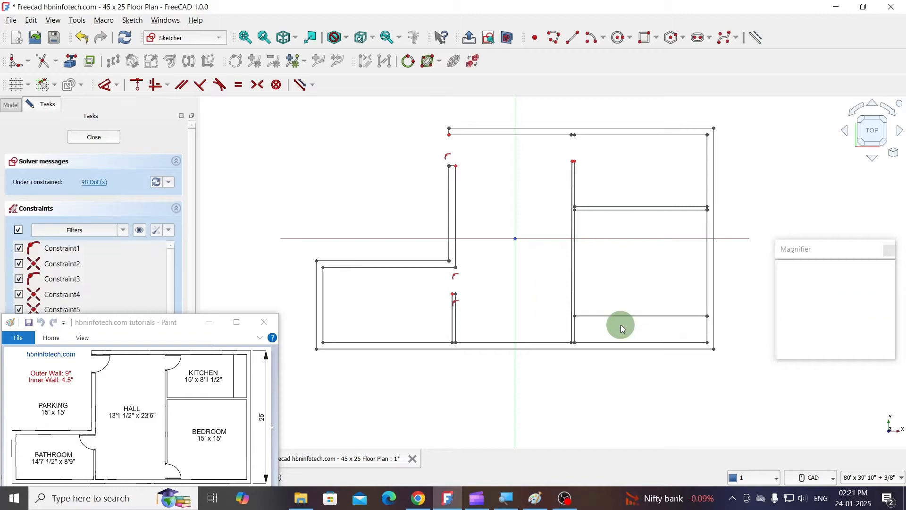
- Extend the copied bedroom line across the partition to its hall-side line
click(618, 319)
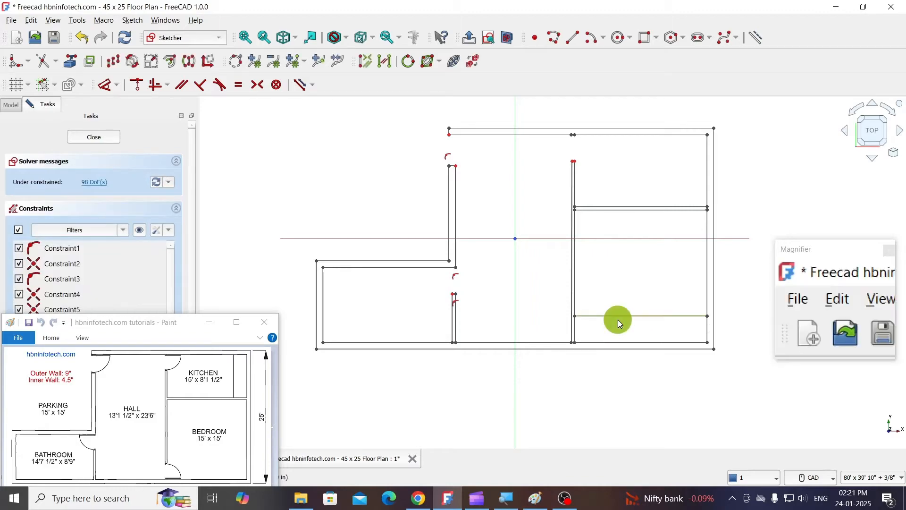
click(58, 60)
click(55, 103)
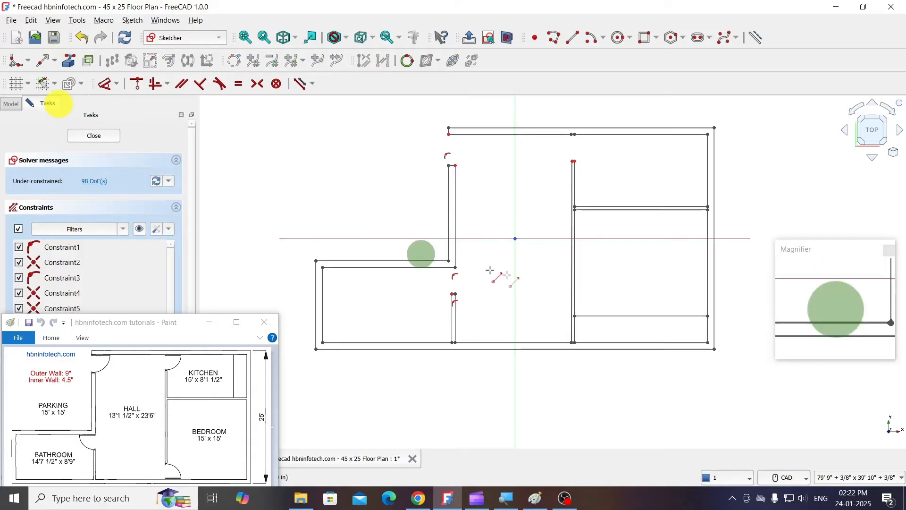
click(590, 316)
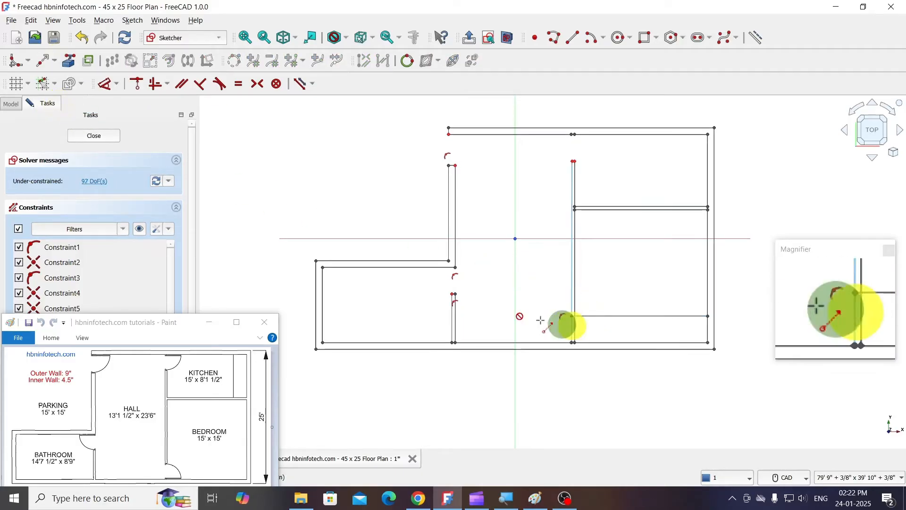
click(571, 325)
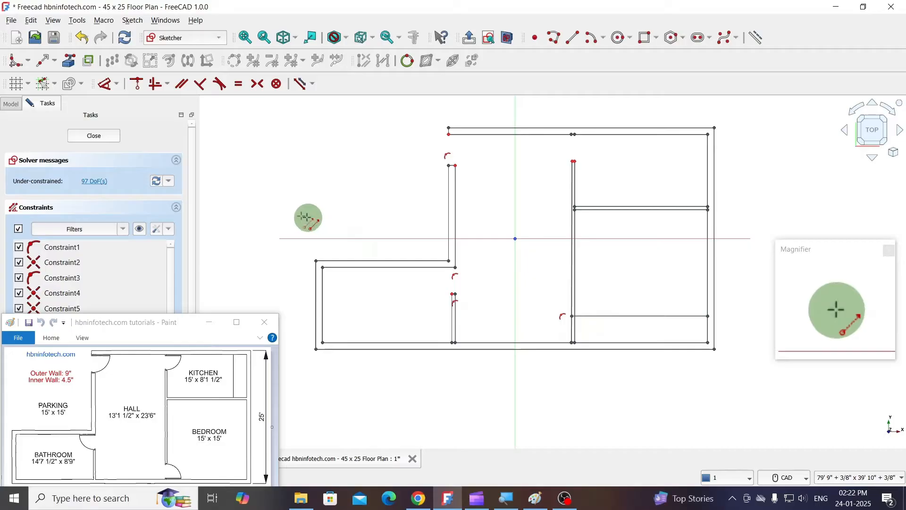
- Trim the partition lines below the copied line to open the bedroom doorway, and trim away the copy's remainder inside the bedroom
click(55, 63)
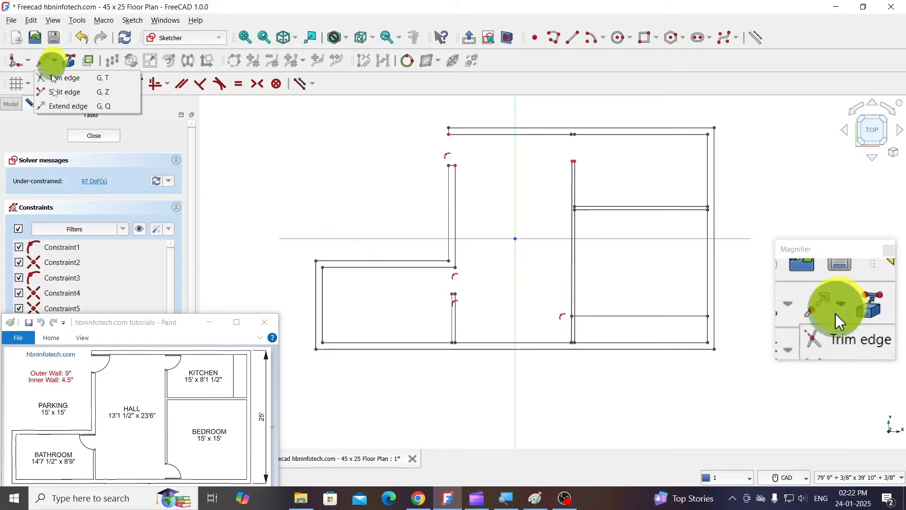
click(64, 83)
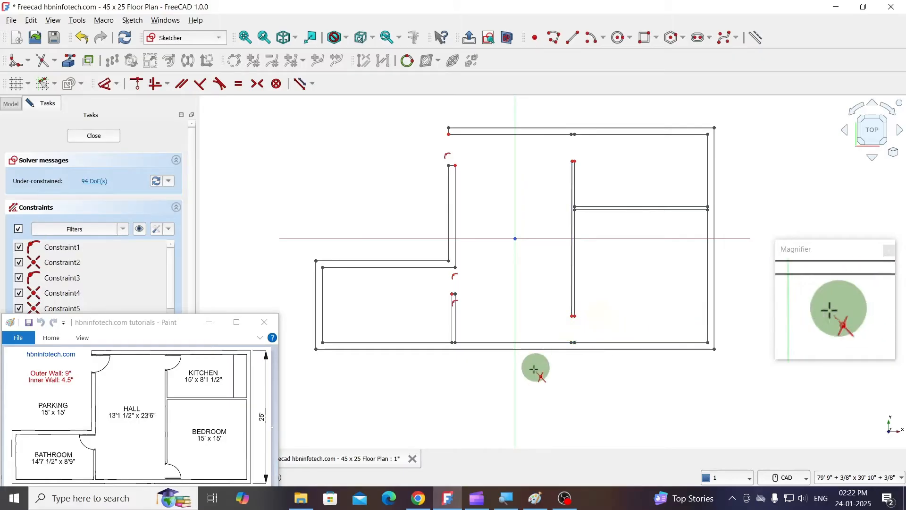
- Delete the bedroom's bottom inner wall line, which is separated from the hall's line by a small gap
scroll(570, 382, up, 2)
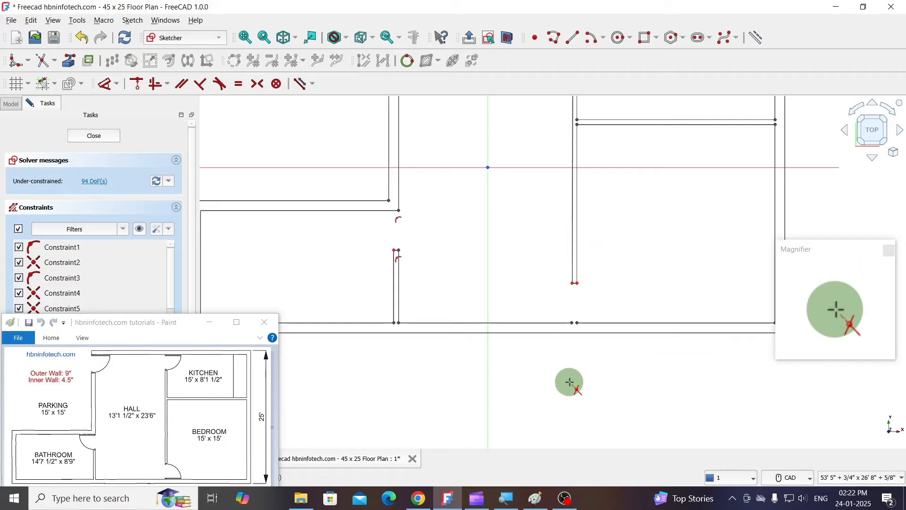
scroll(570, 382, down, 1)
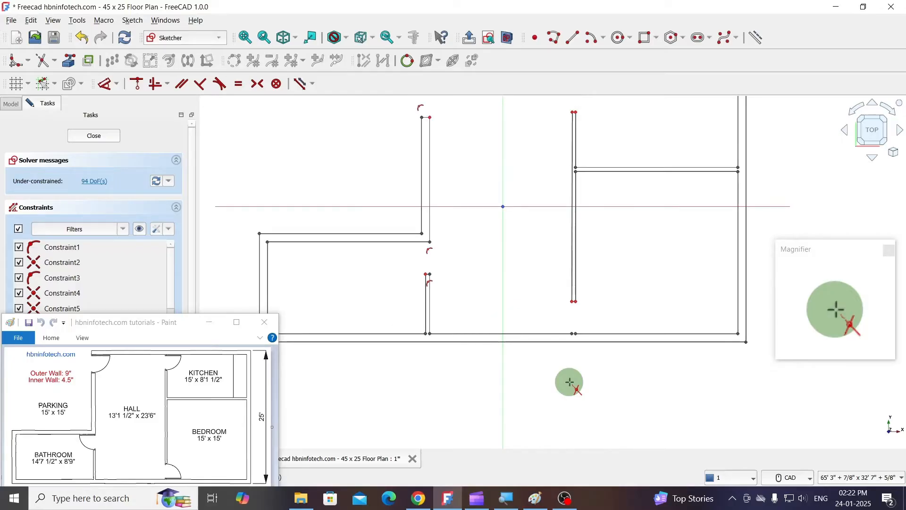
scroll(570, 382, up, 1)
scroll(569, 382, up, 1)
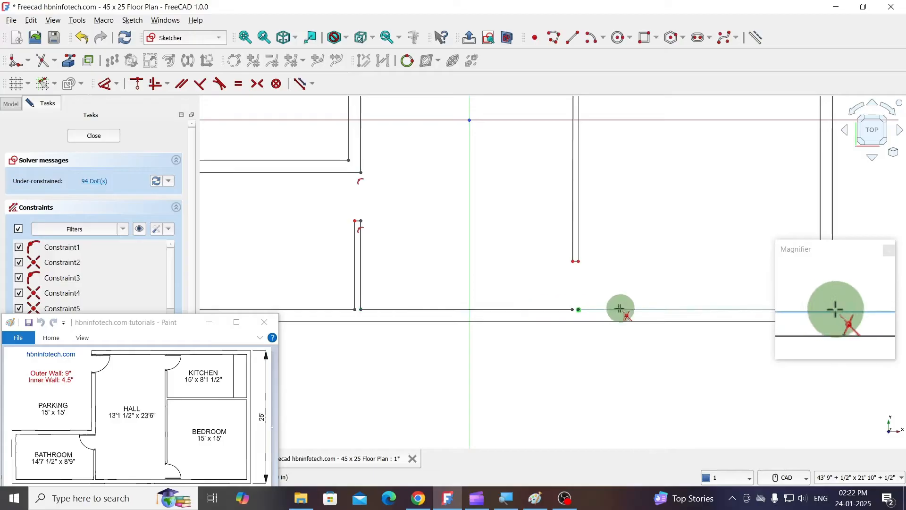
scroll(559, 310, up, 2)
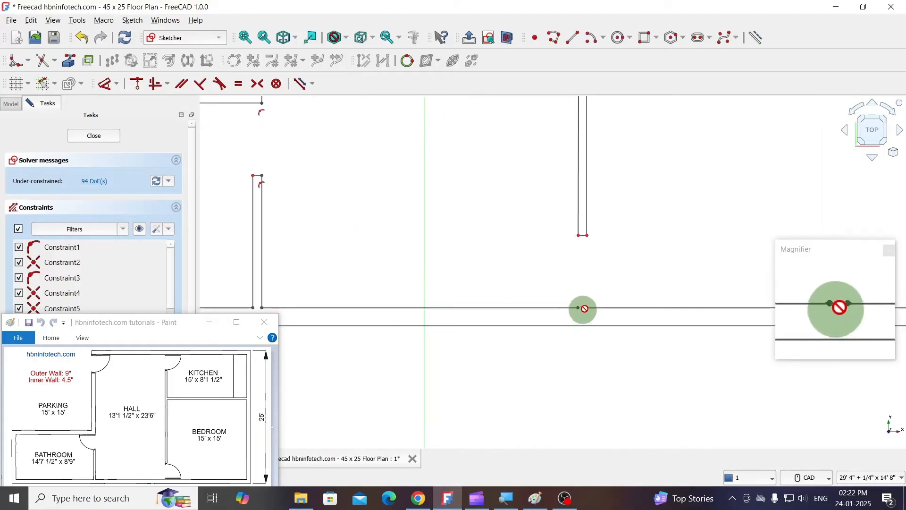
scroll(559, 318, down, 1)
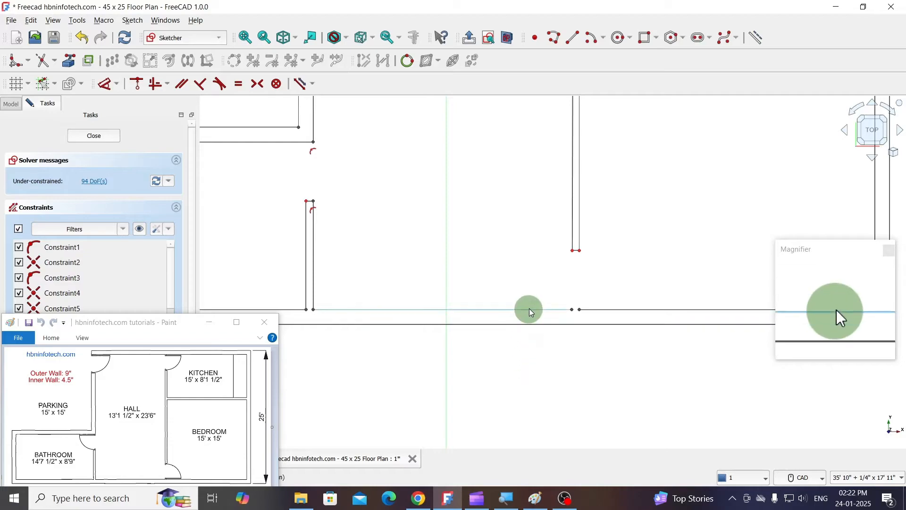
scroll(409, 281, down, 2)
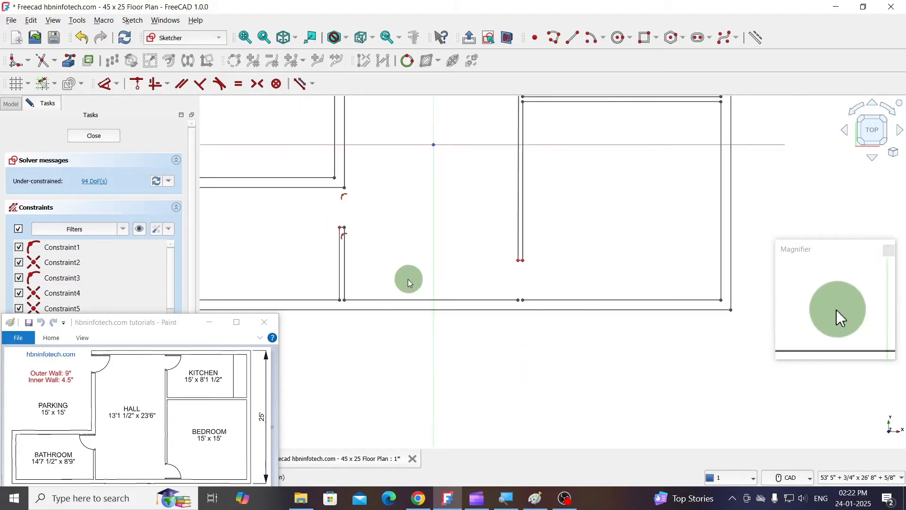
click(561, 301)
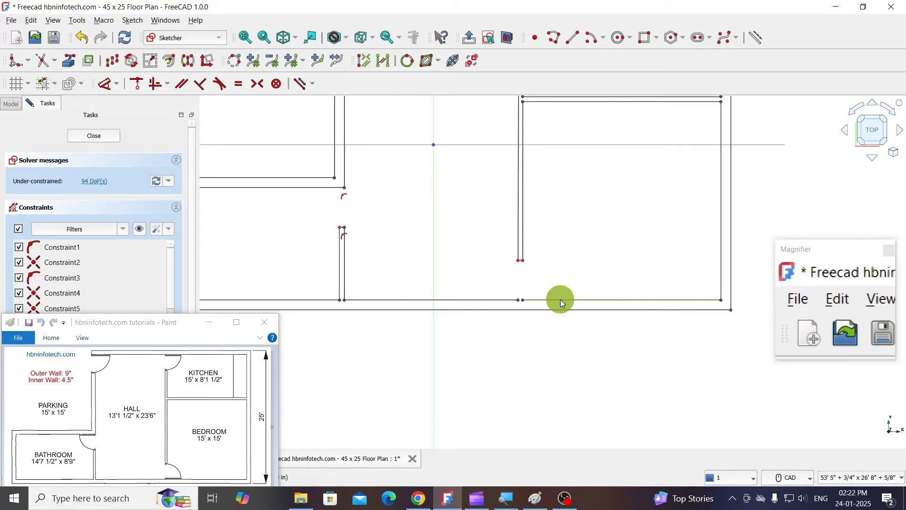
key(Delete)
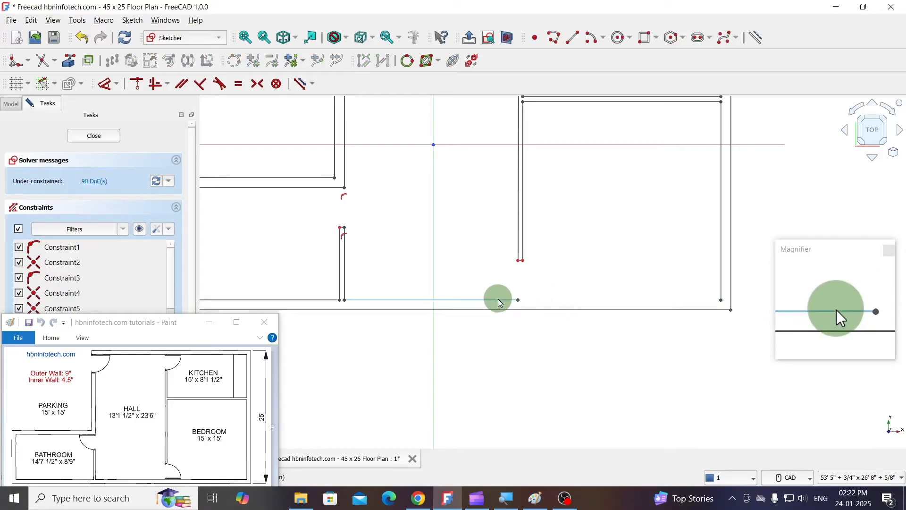
- Extend the hall's bottom inner wall line across the bedroom to the right outer wall's inner line
click(56, 62)
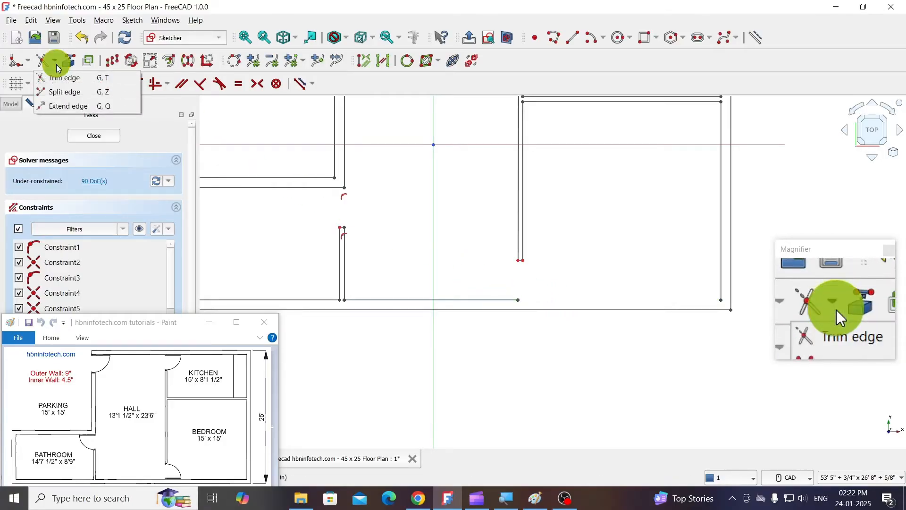
click(67, 105)
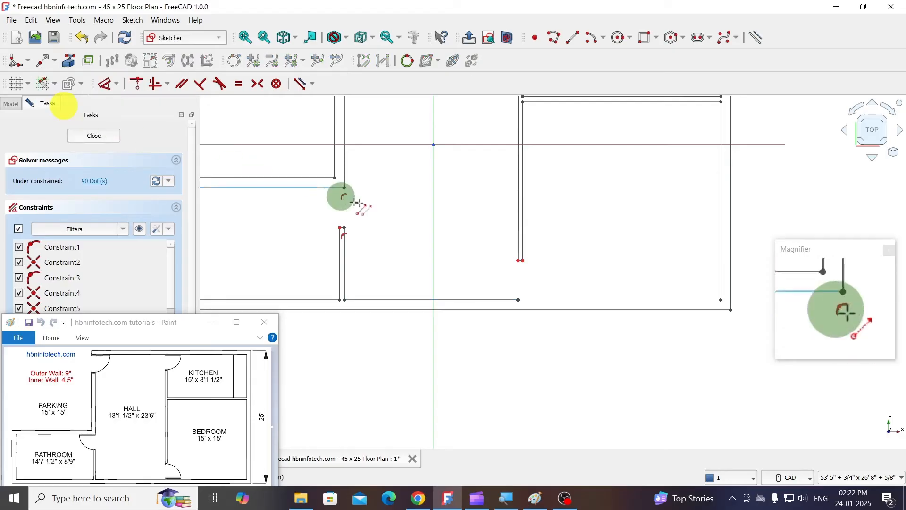
click(474, 299)
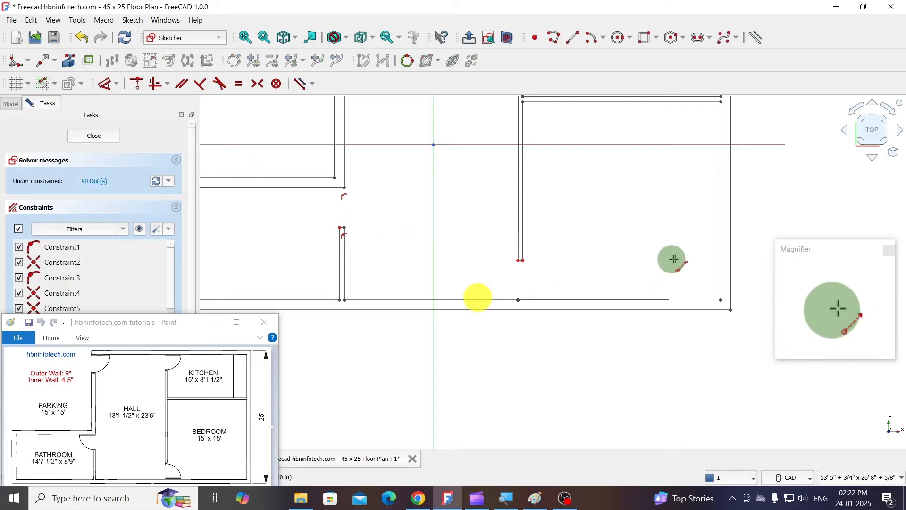
click(720, 259)
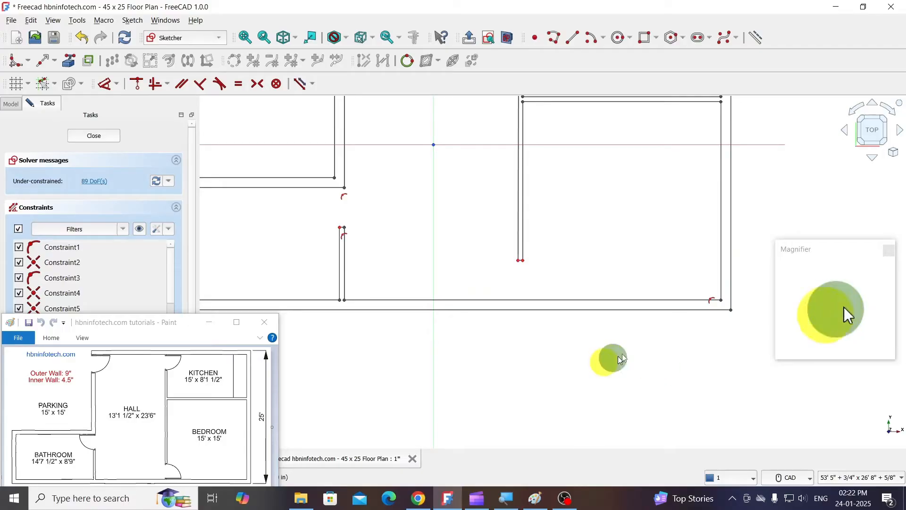
- Select the whole floor plan and delete all constraints from the sketch
scroll(608, 358, down, 2)
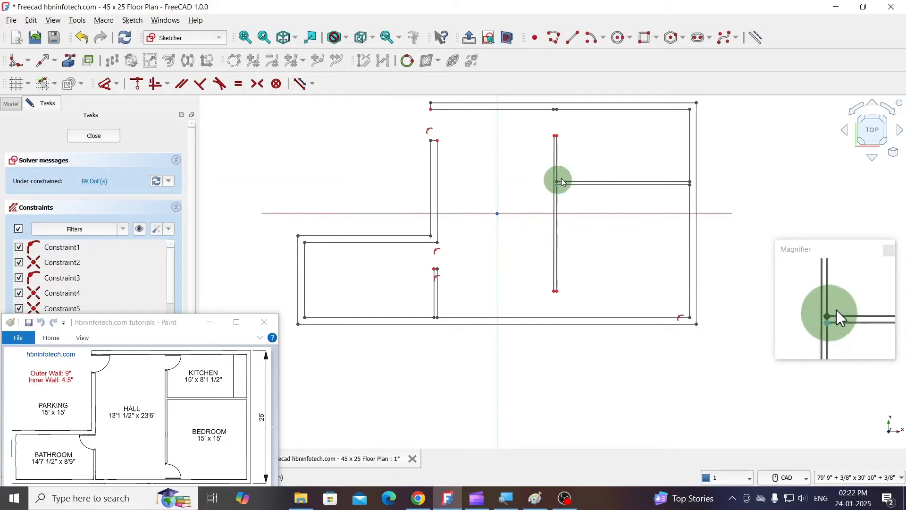
scroll(562, 178, up, 5)
scroll(560, 184, down, 5)
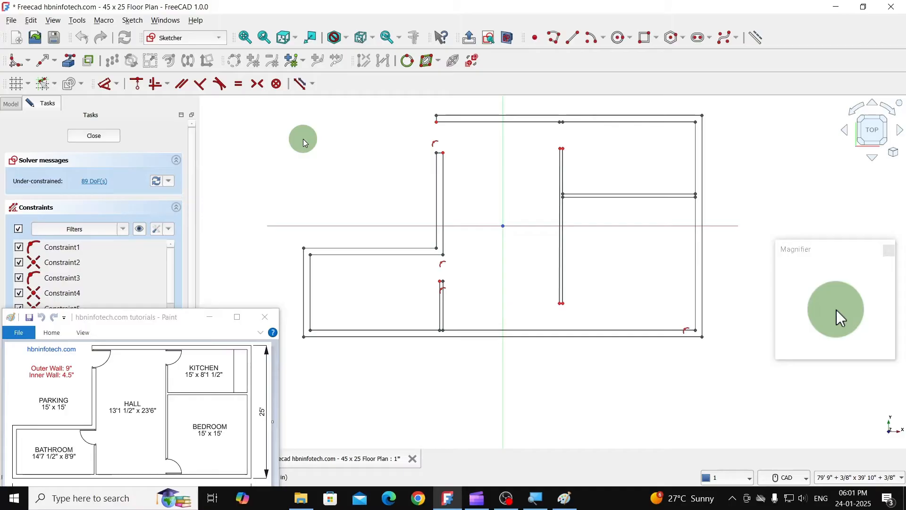
mouse_move(291, 108)
mouse_down()
mouse_move(721, 311)
mouse_move(726, 359)
mouse_up()
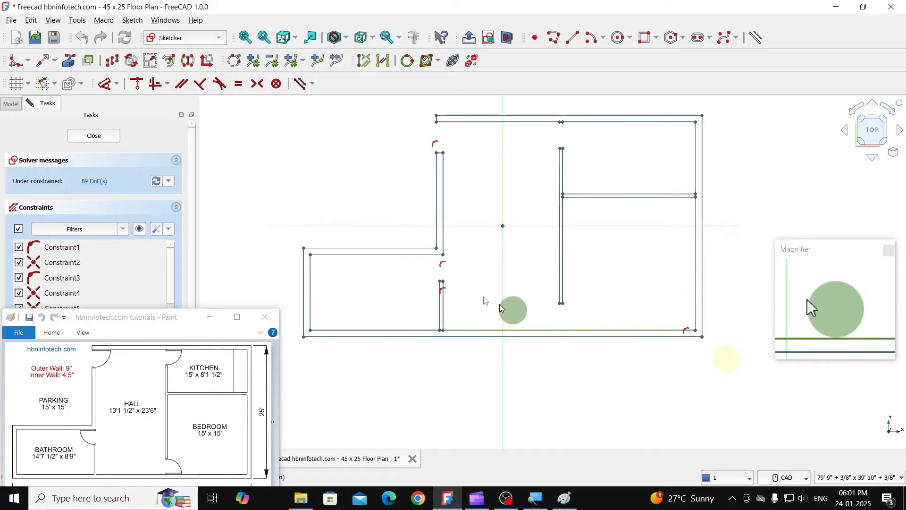
click(132, 21)
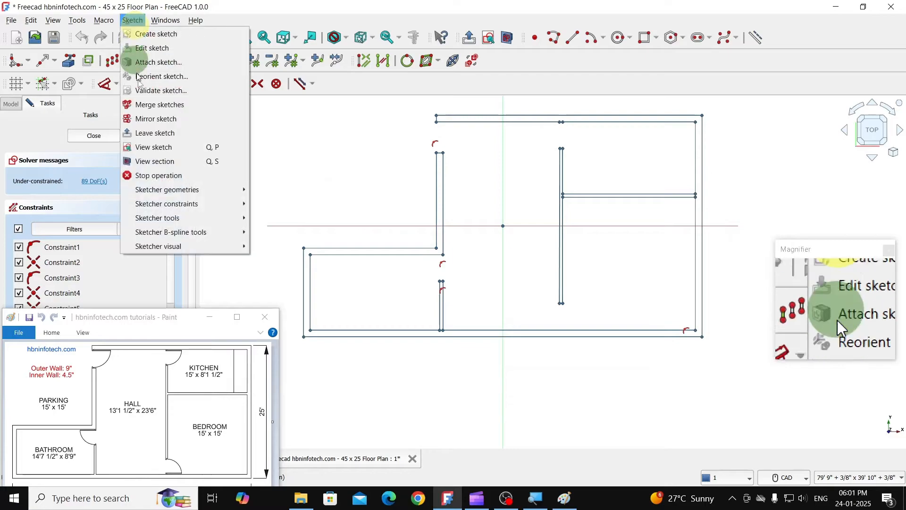
mouse_move(160, 217)
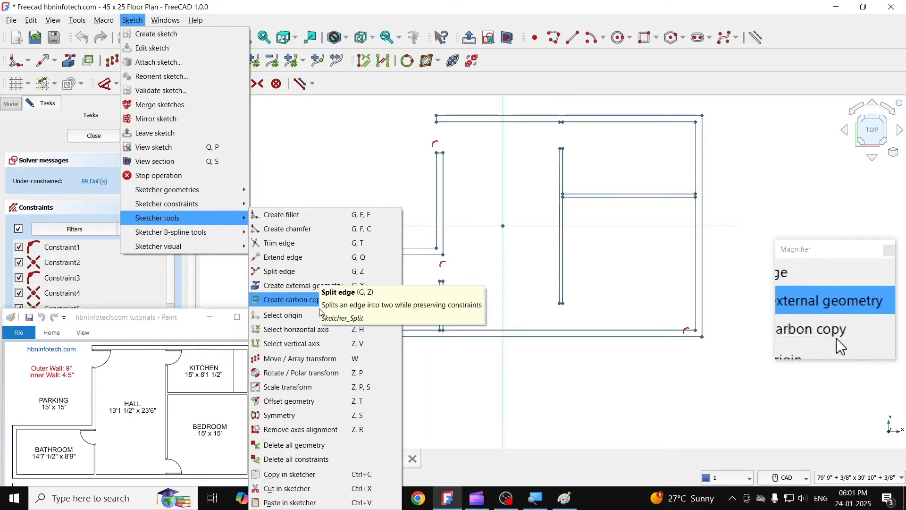
click(302, 459)
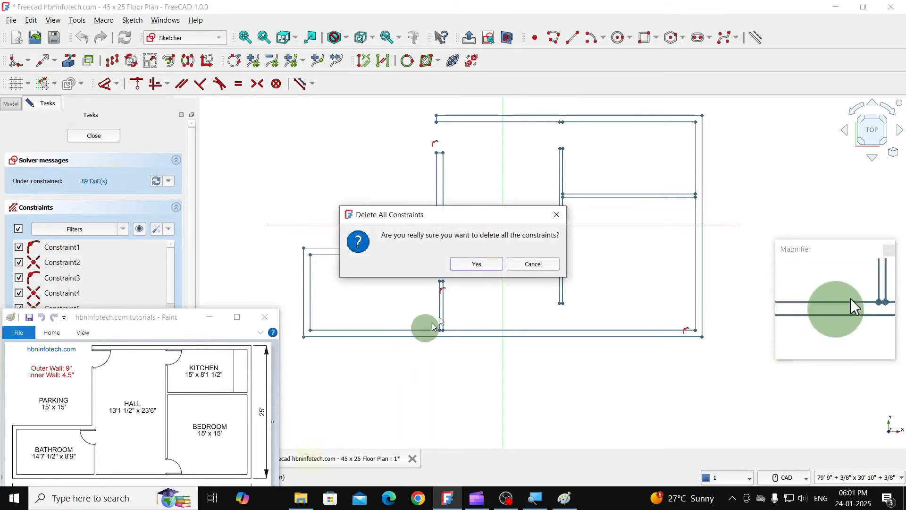
click(488, 263)
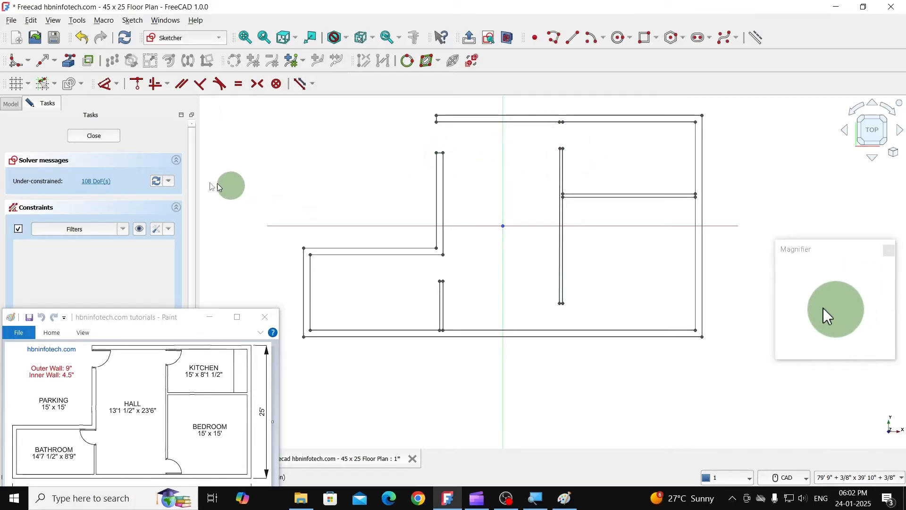
- Minimize the reference drawing, then leave the sketch and fit the whole floor plan in top view
click(208, 317)
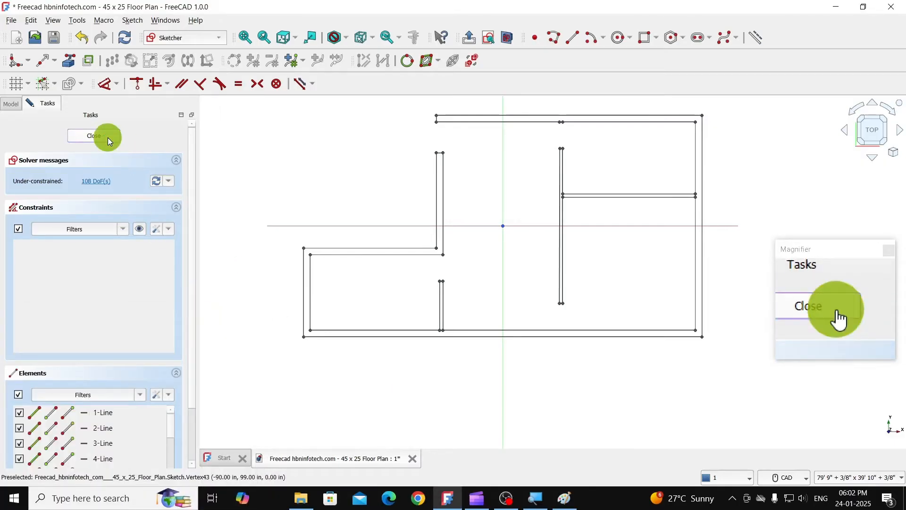
click(94, 135)
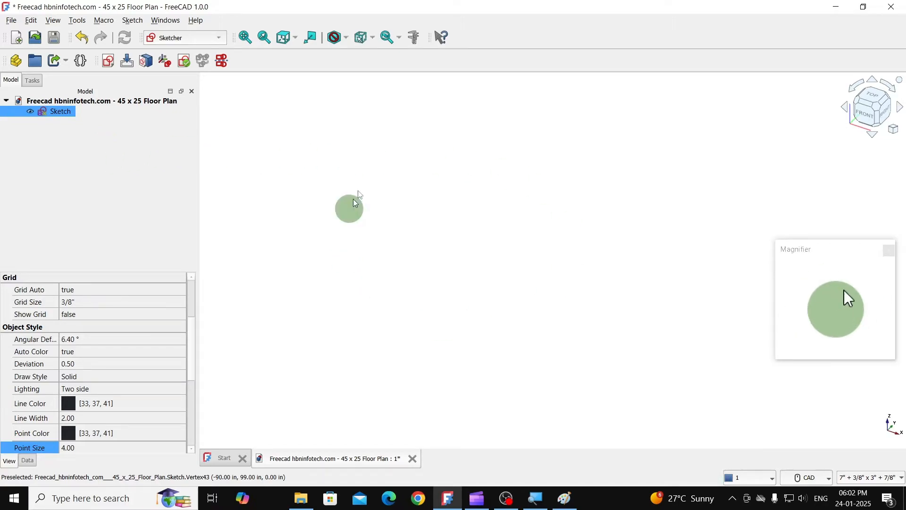
click(244, 39)
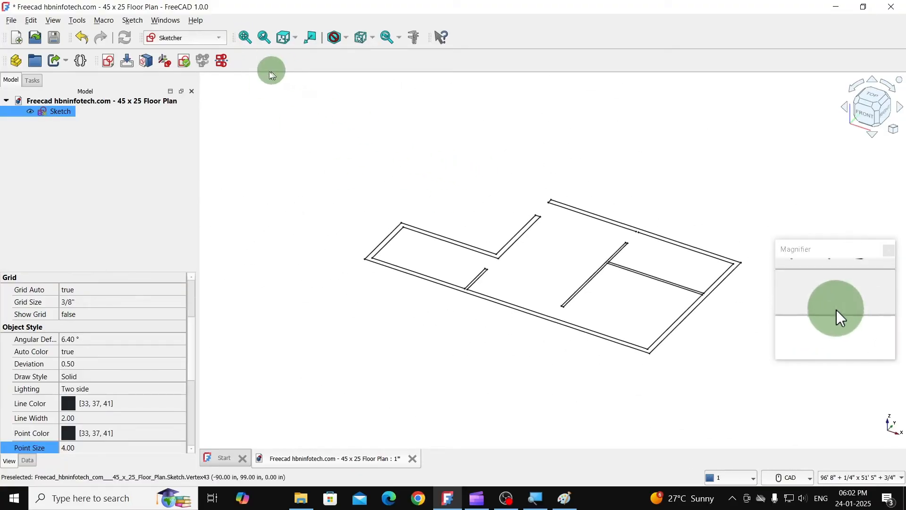
click(290, 42)
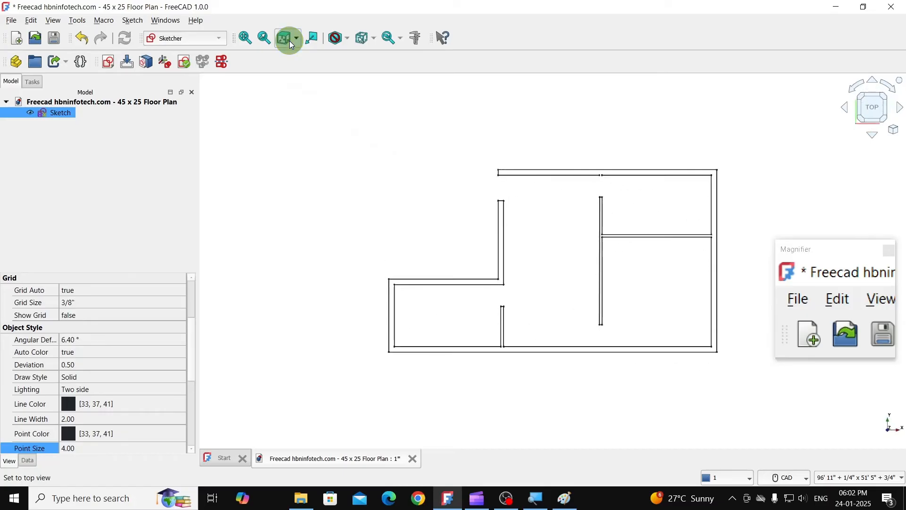
- Set the floor plan sketch's point size to 1
click(294, 40)
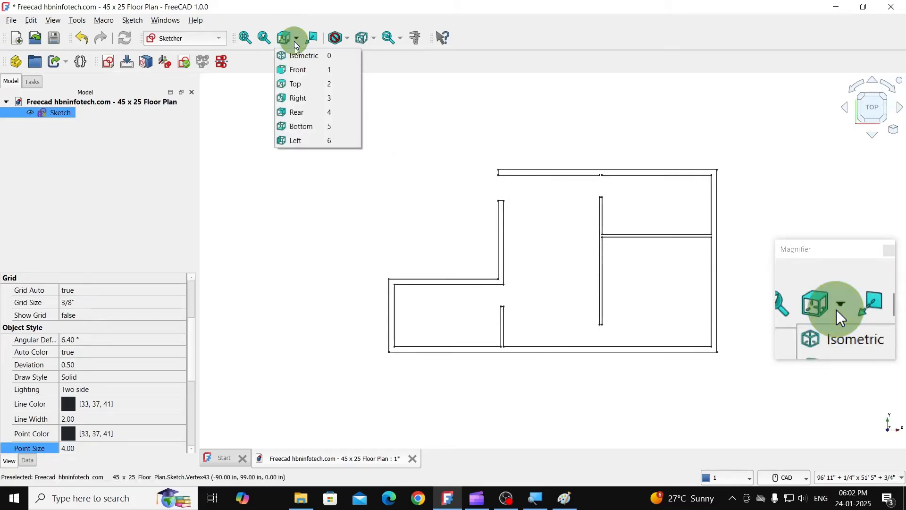
click(366, 15)
scroll(559, 219, up, 2)
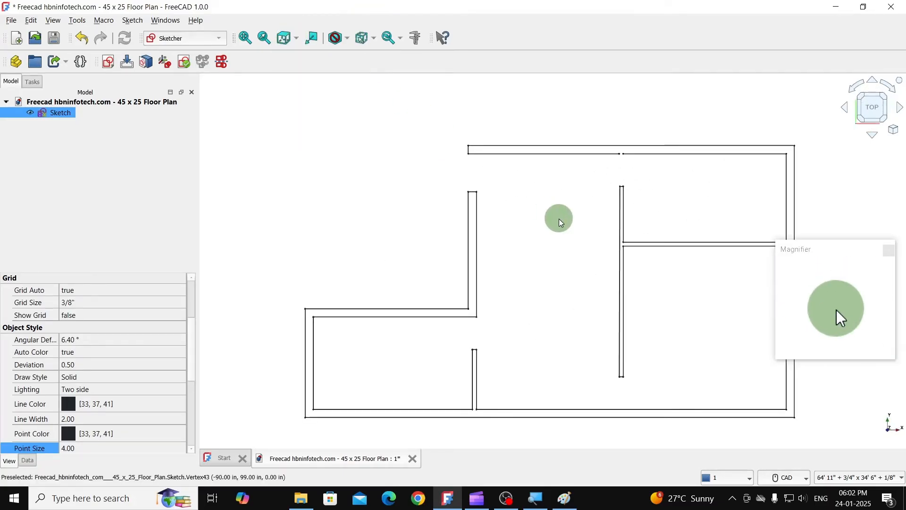
middle_drag(559, 219, 486, 179)
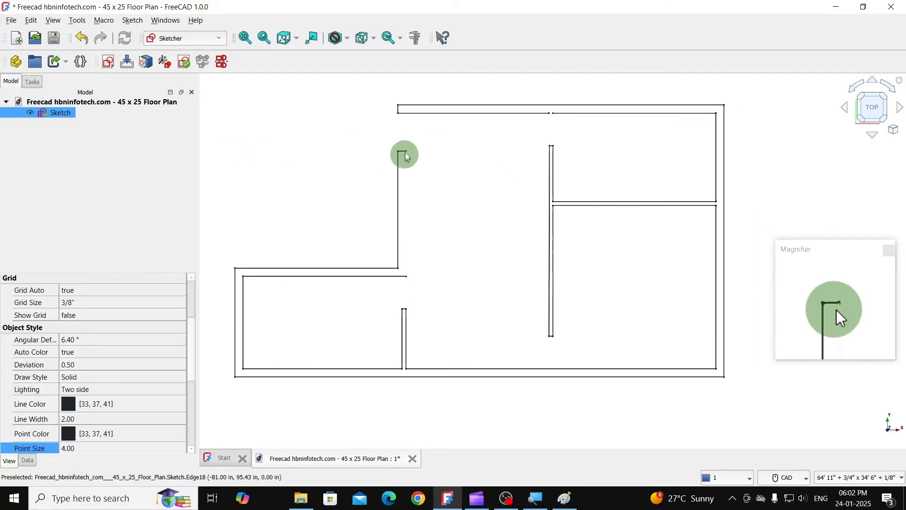
double_click(58, 116)
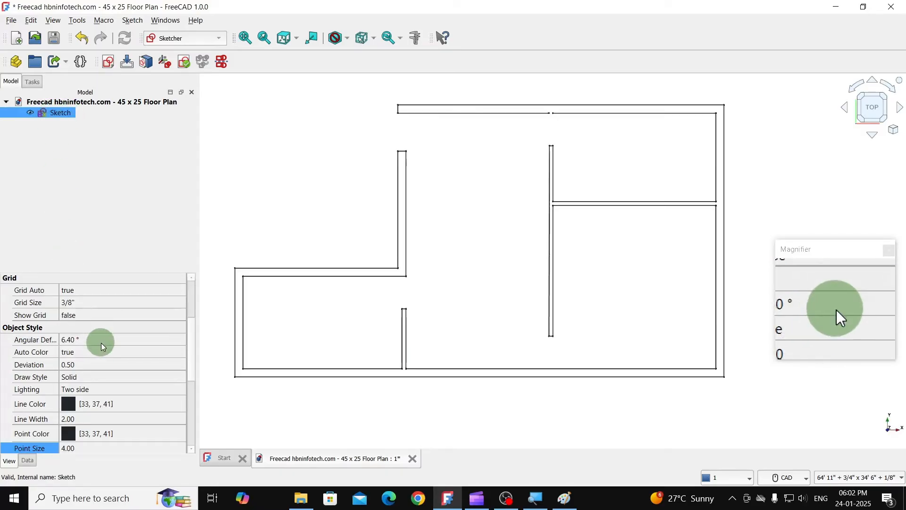
scroll(111, 351, down, 3)
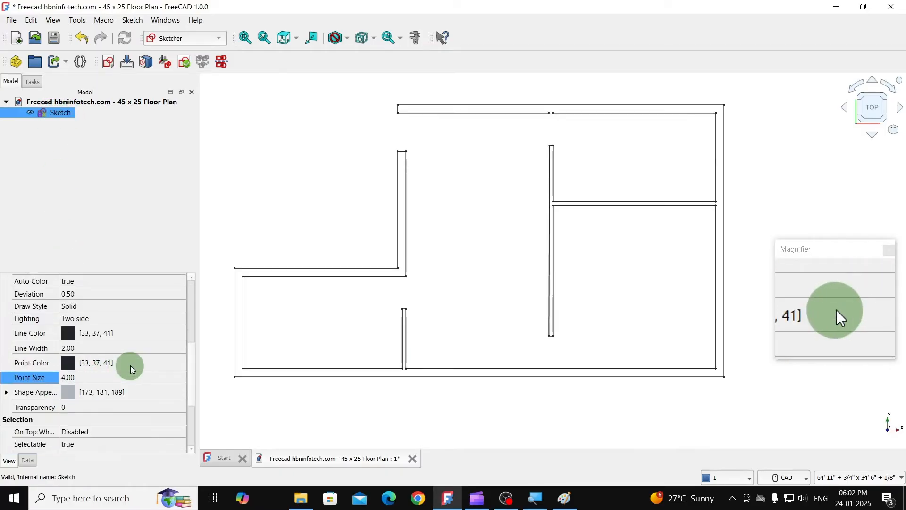
scroll(130, 365, down, 1)
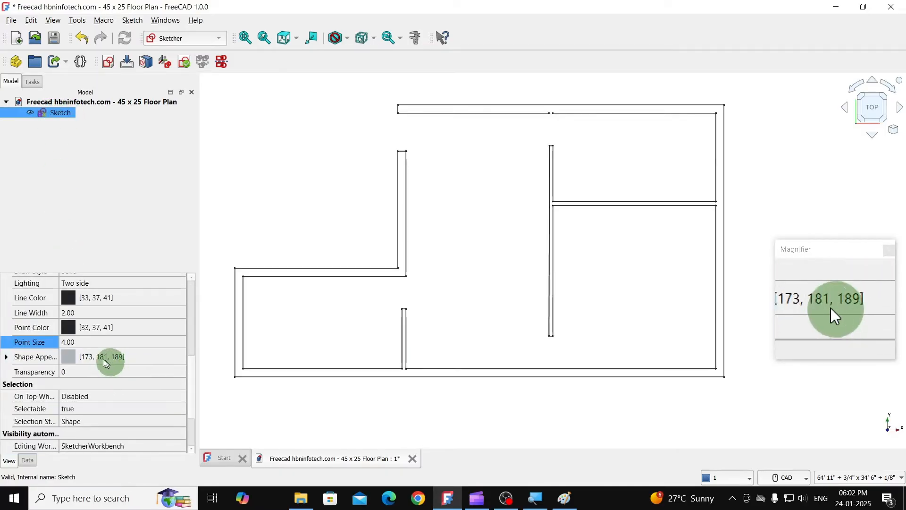
click(83, 341)
double_click(85, 342)
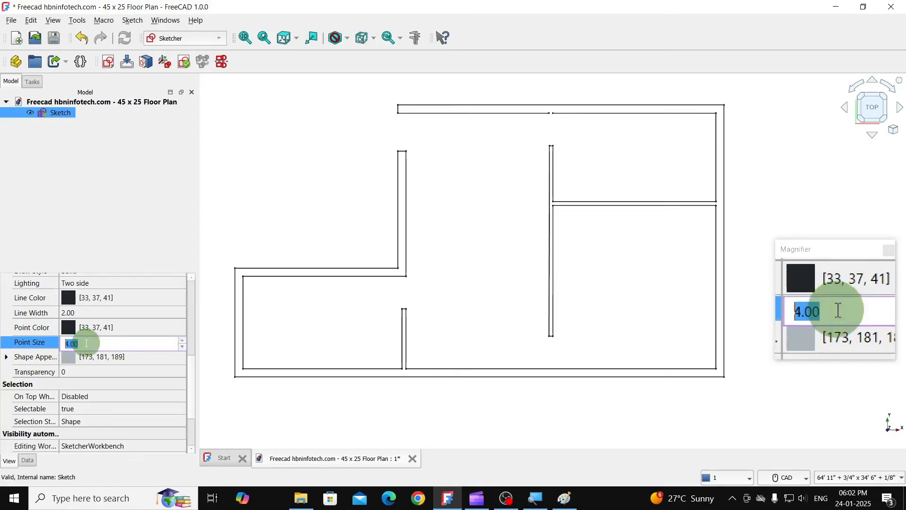
text(1)
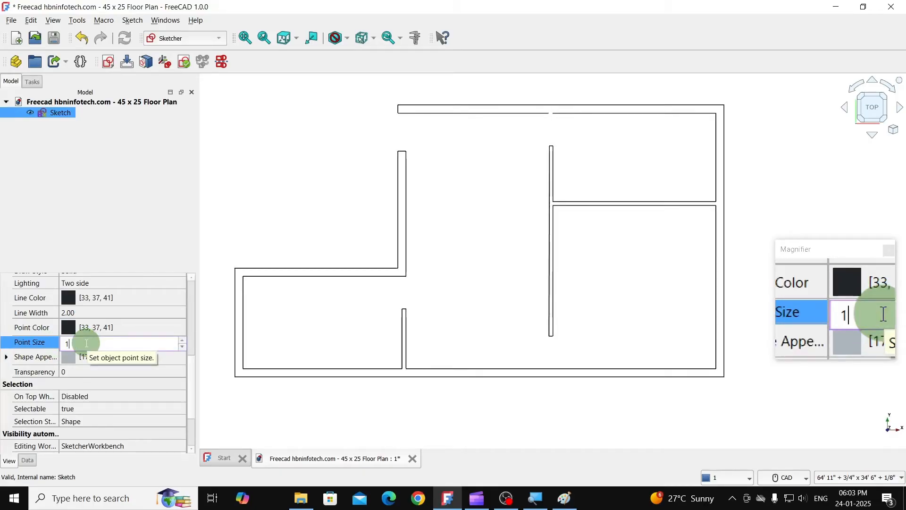
key(Return)
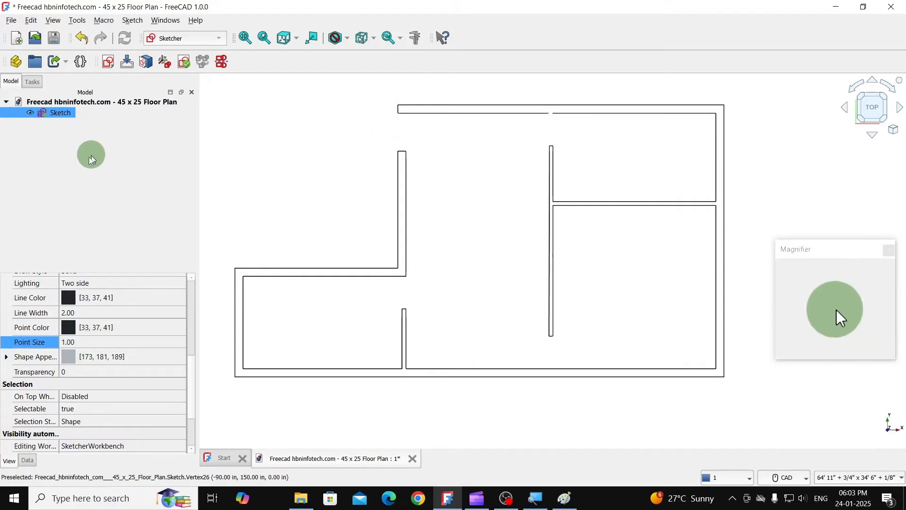
- Toggle the sketch's visibility off and on to check which walls belong to it
key(space)
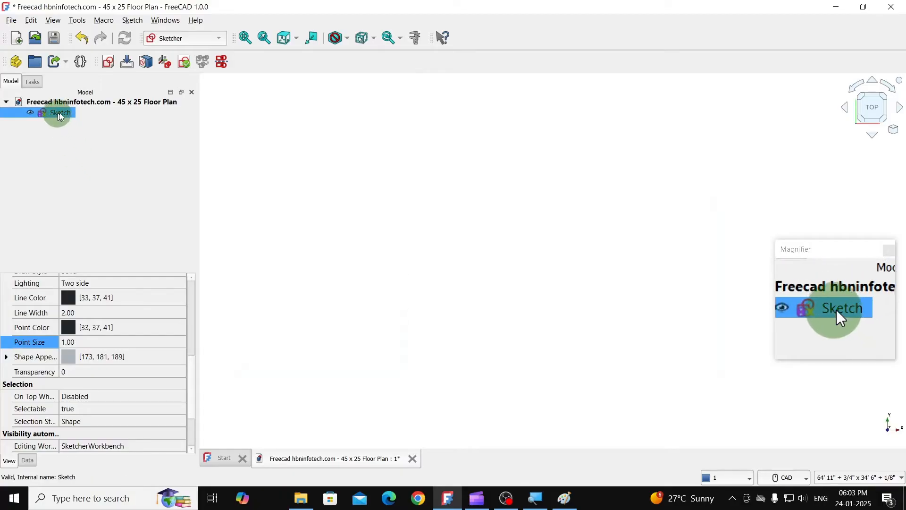
key(space)
key(space)
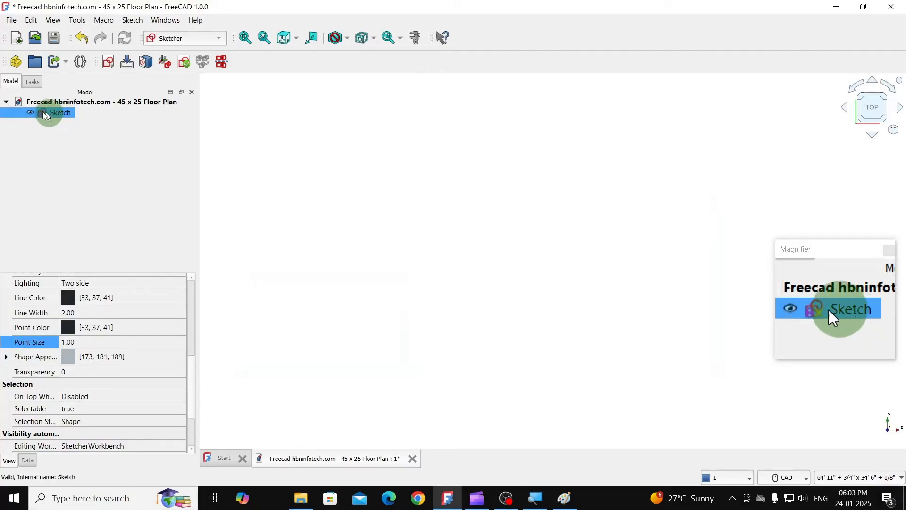
key(space)
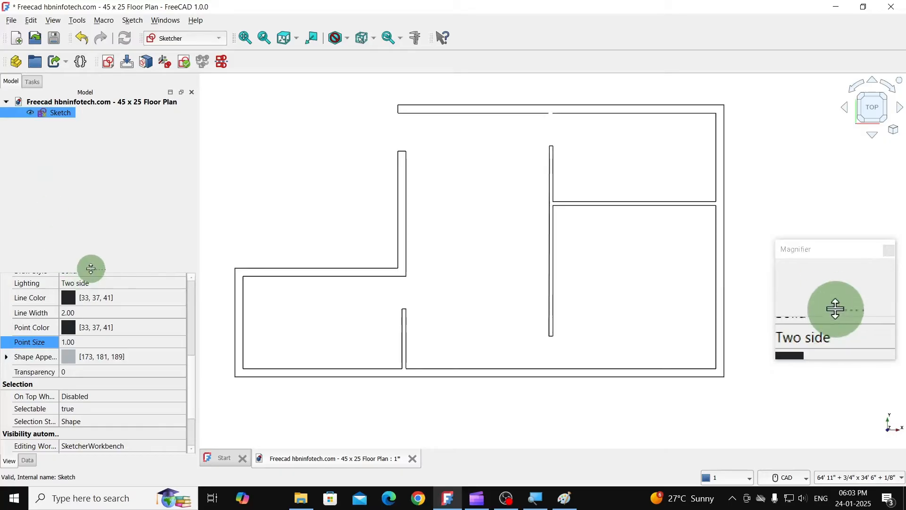
- Reopen the sketch for editing and delete the top wall's inner line segment between the small gap and the right outer wall
double_click(57, 112)
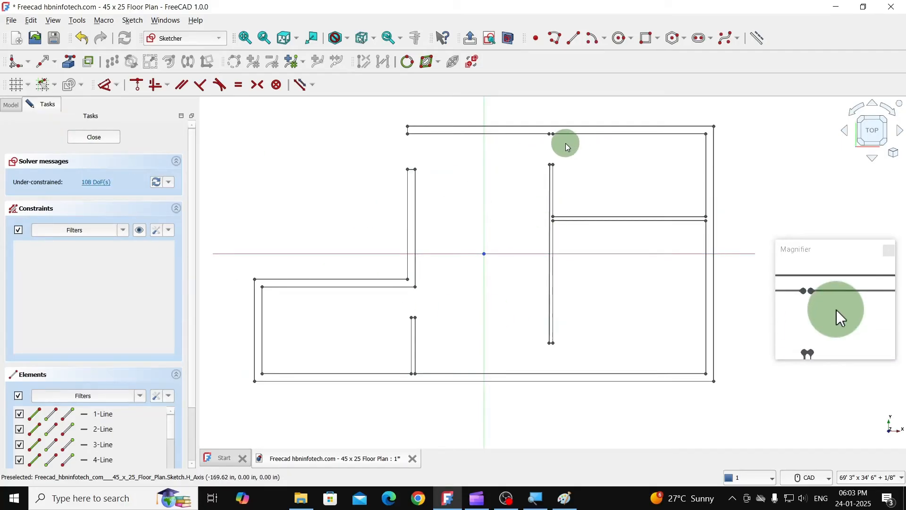
scroll(567, 147, up, 2)
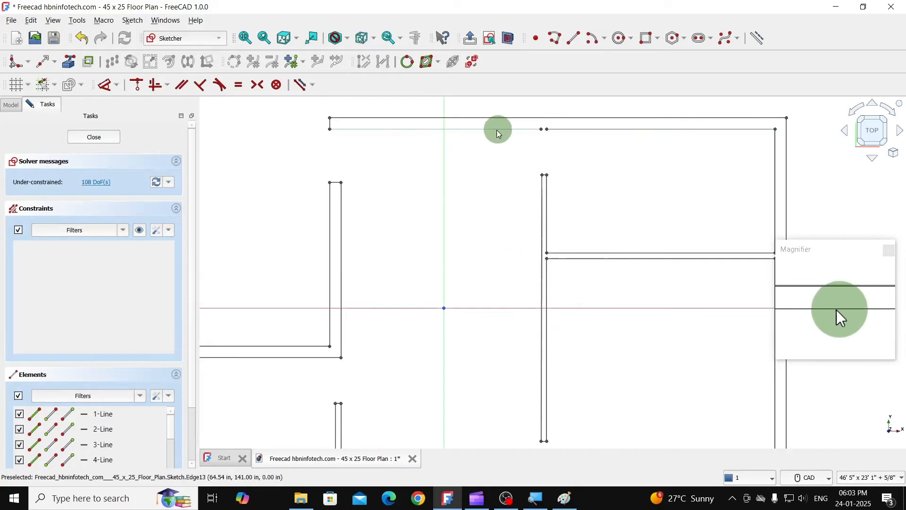
click(565, 129)
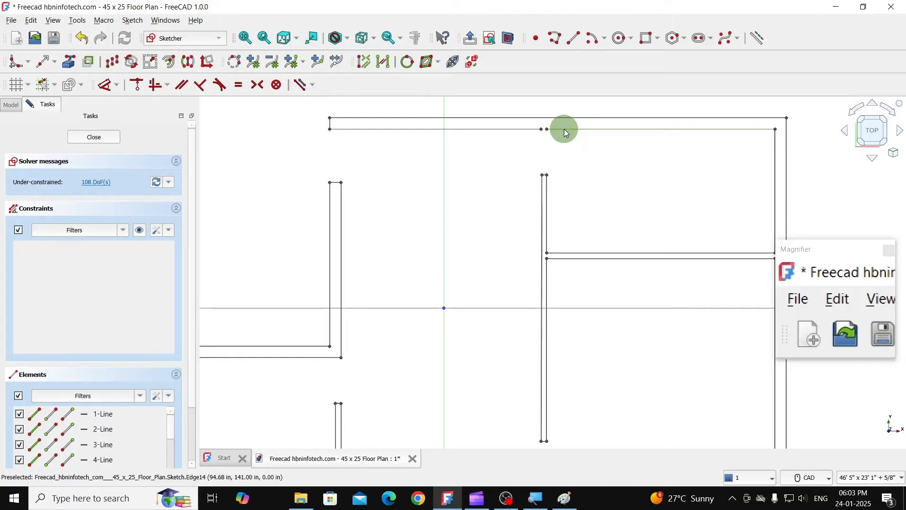
key(Delete)
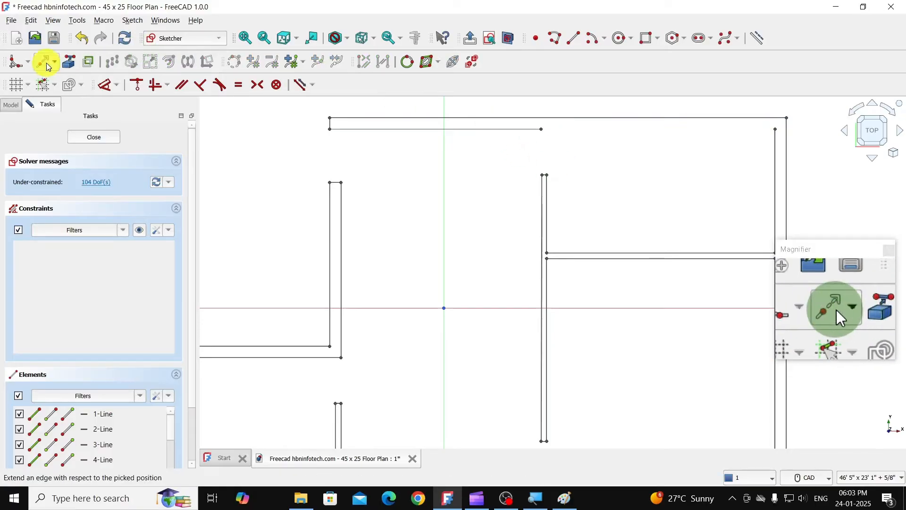
- Extend the remaining inner line of the top wall to the right outer wall's inner line
click(47, 66)
click(506, 132)
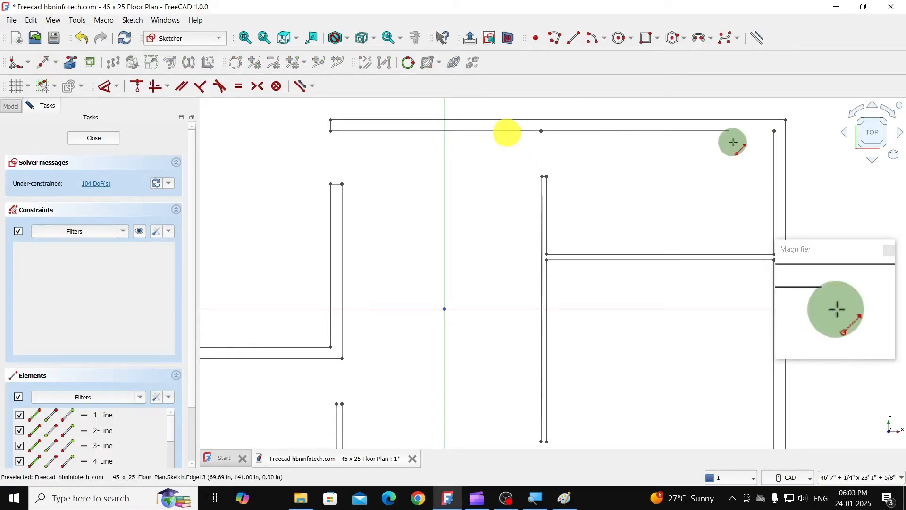
click(777, 144)
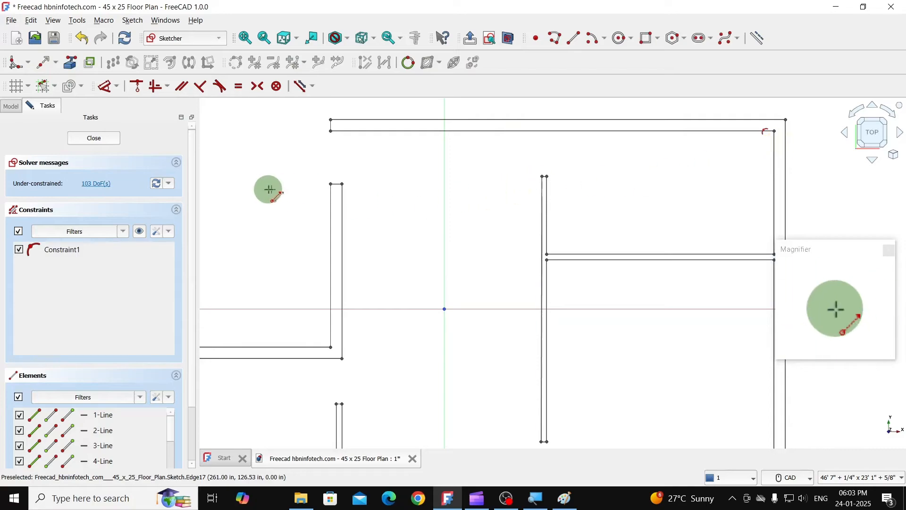
- Select the whole floor plan, delete all constraints from the sketch and leave the sketch
scroll(485, 170, down, 2)
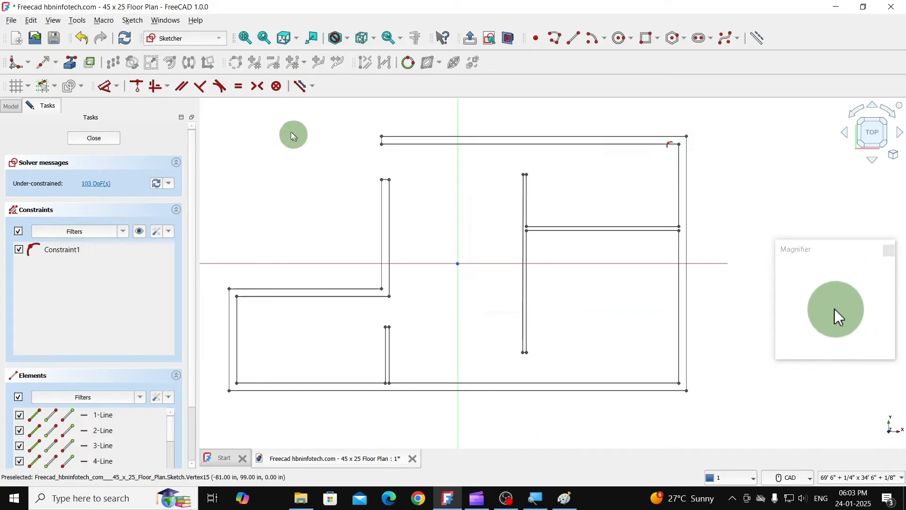
mouse_move(235, 122)
mouse_down()
mouse_move(265, 202)
mouse_move(326, 264)
mouse_move(269, 189)
mouse_up()
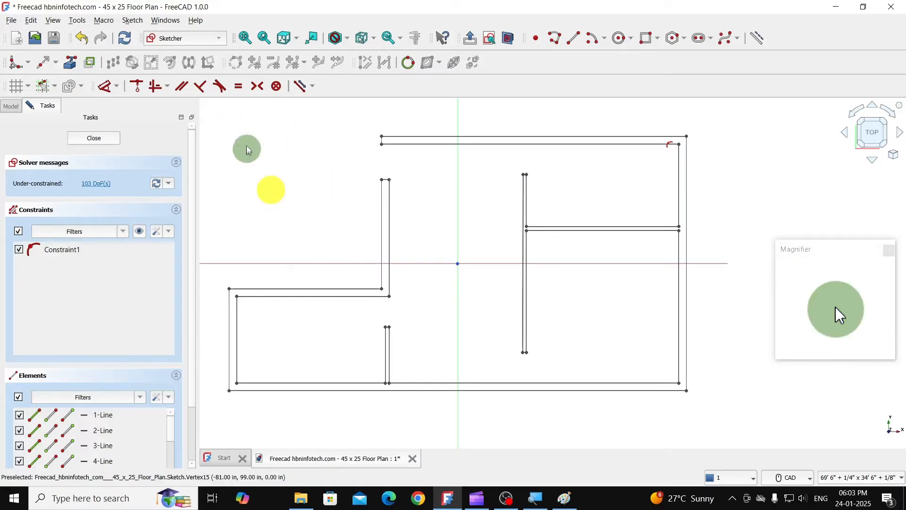
mouse_move(223, 112)
mouse_down()
mouse_move(471, 334)
mouse_move(712, 401)
mouse_move(714, 413)
mouse_up()
click(132, 22)
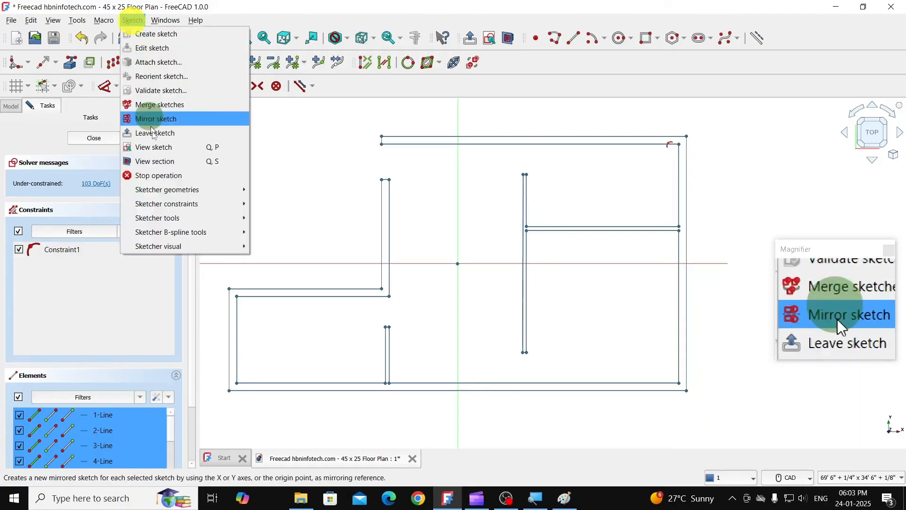
mouse_move(169, 204)
mouse_move(184, 218)
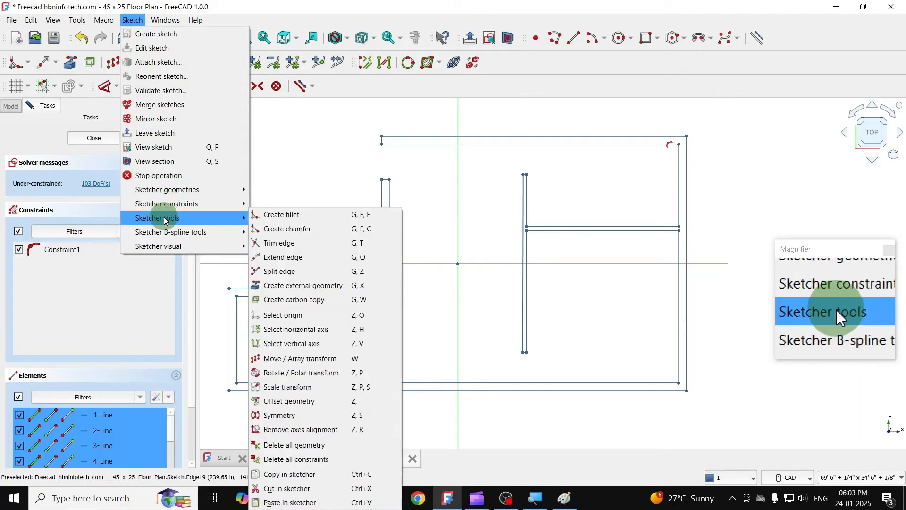
click(281, 464)
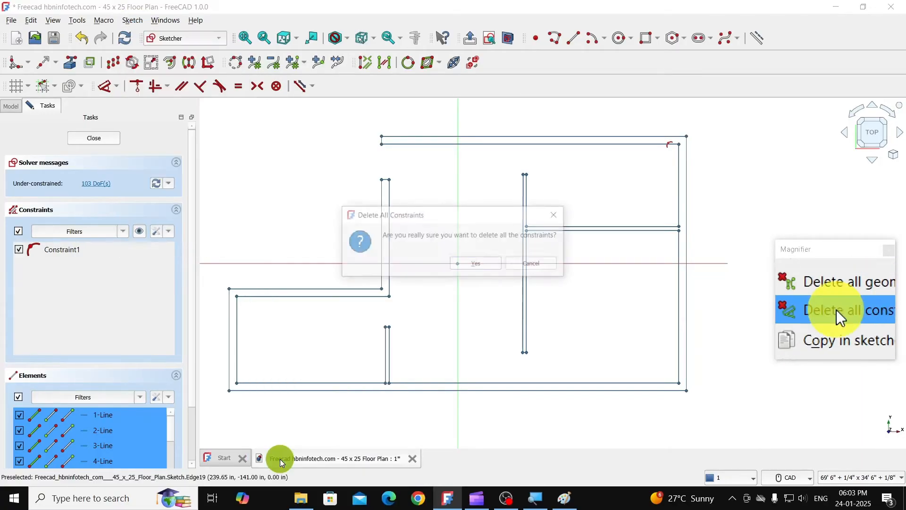
click(479, 263)
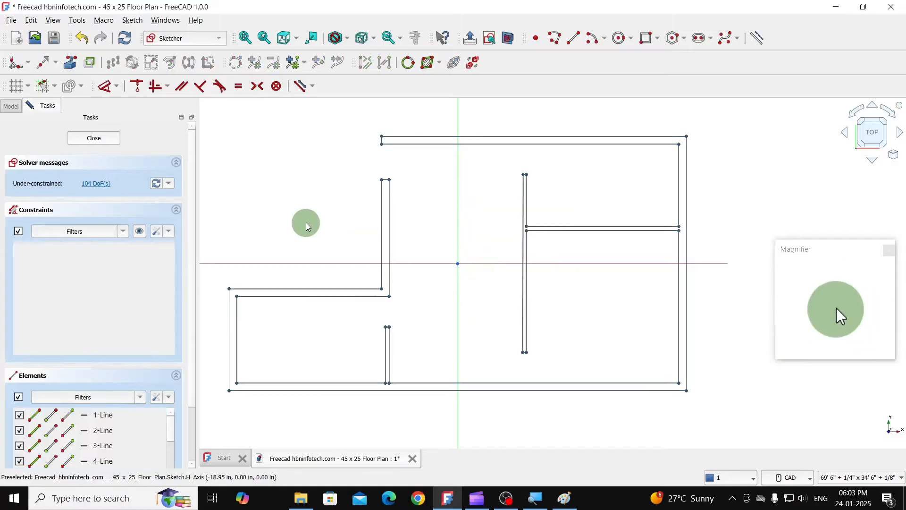
click(101, 140)
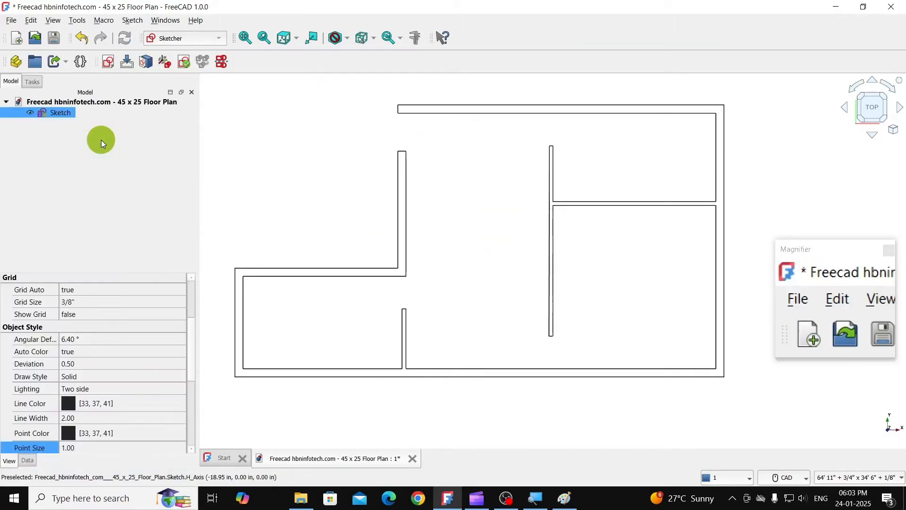
- Hide the floor plan sketch and show it again to check its walls
mouse_move(322, 212)
middle_down()
mouse_move(412, 210)
mouse_move(407, 217)
middle_up()
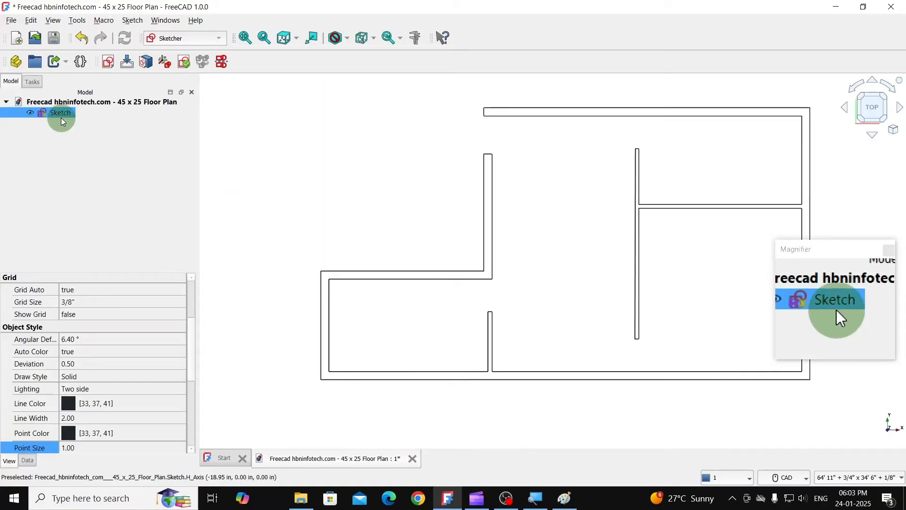
key(space)
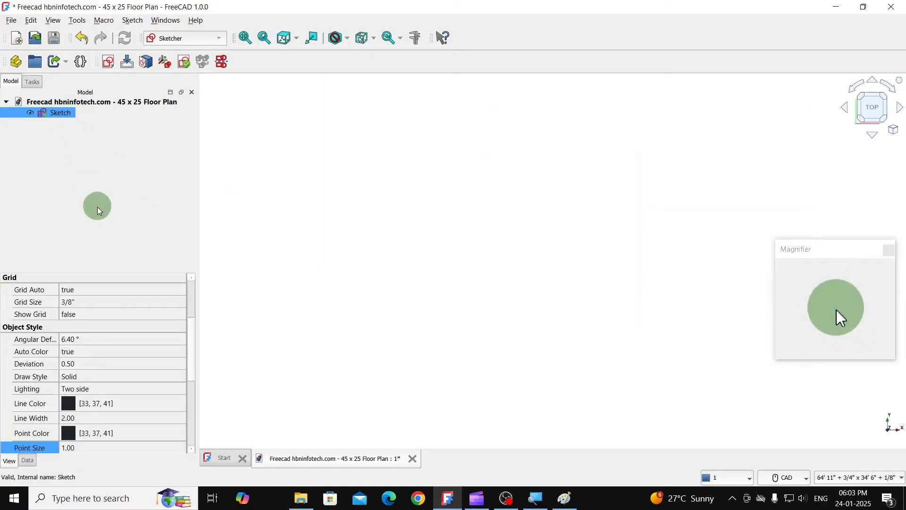
key(space)
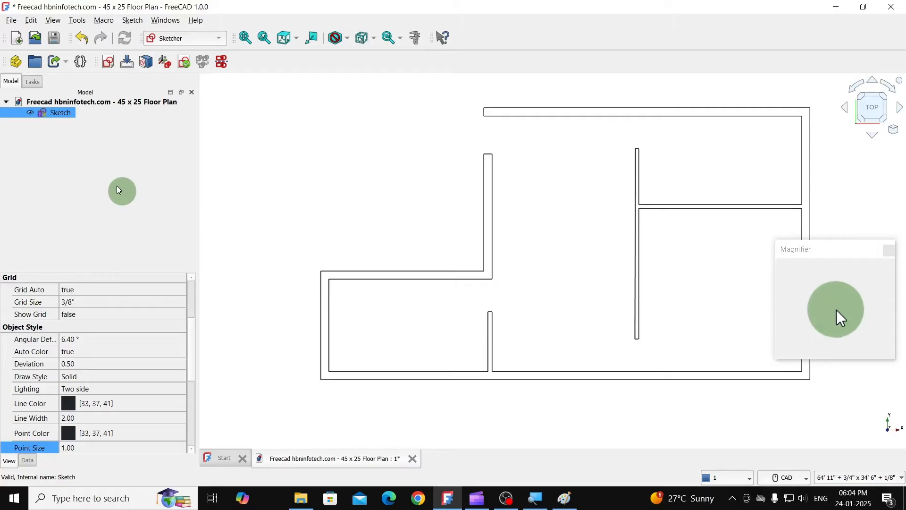
- Rename the floor plan sketch as Wall and clear the selection
click(58, 112)
key(space)
right_click(57, 113)
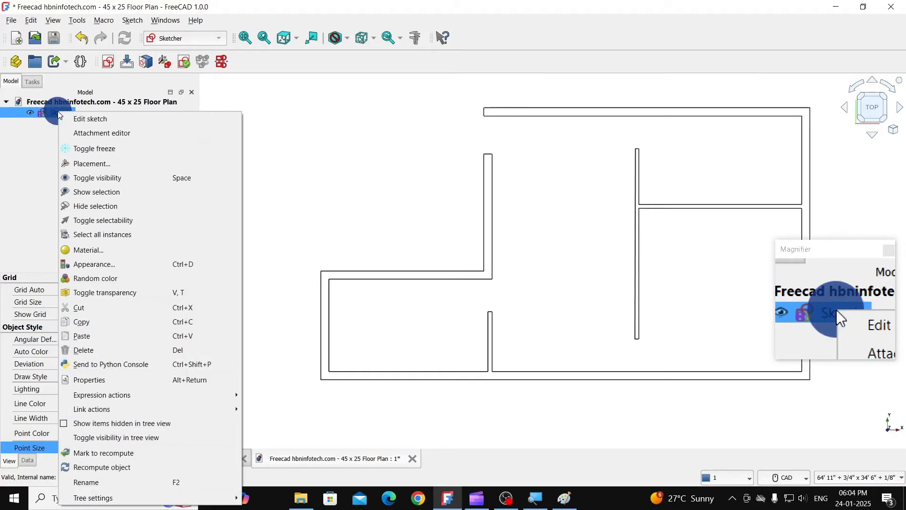
click(106, 480)
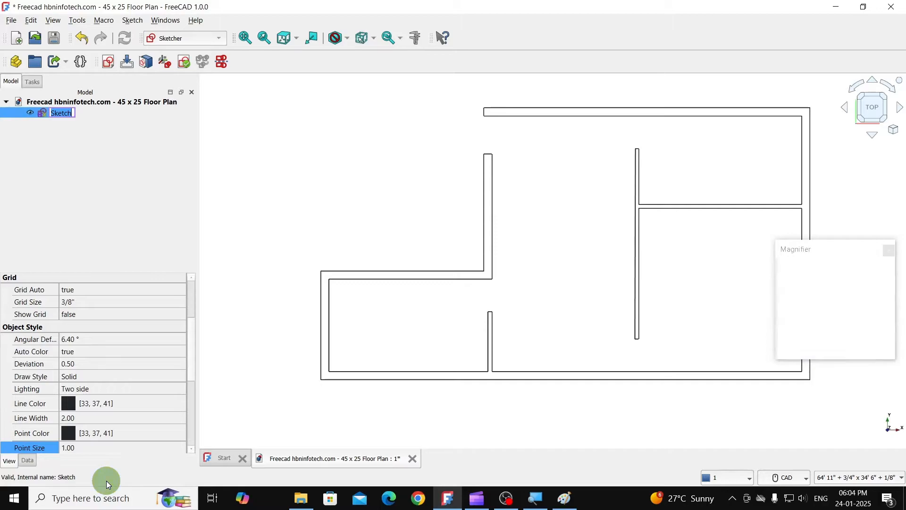
text(Wa)
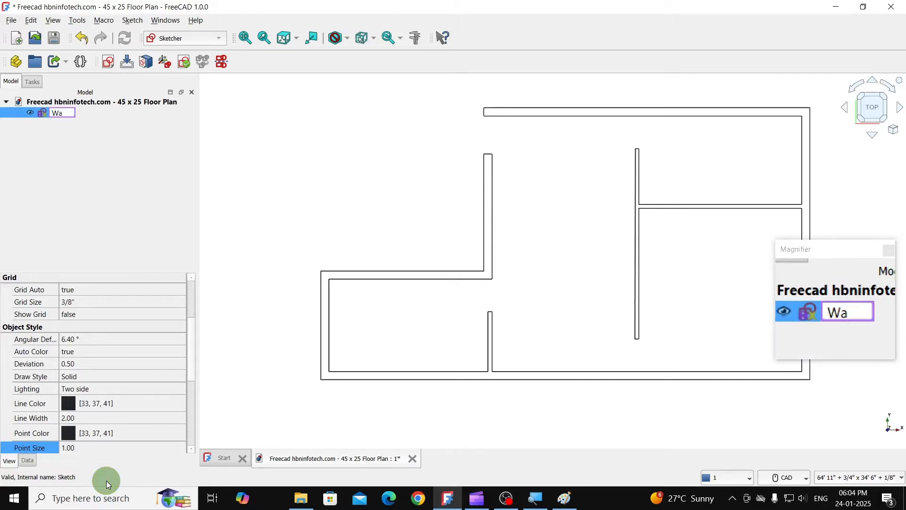
text(ll)
key(Return)
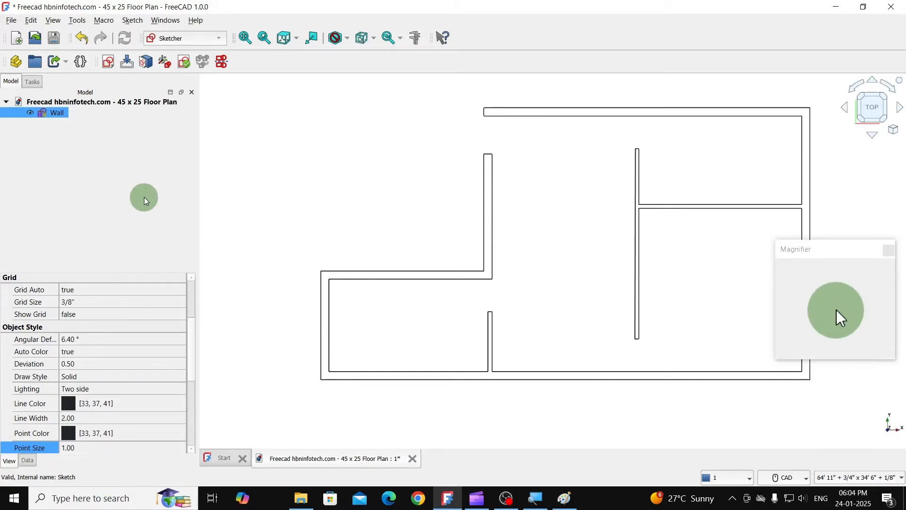
click(144, 197)
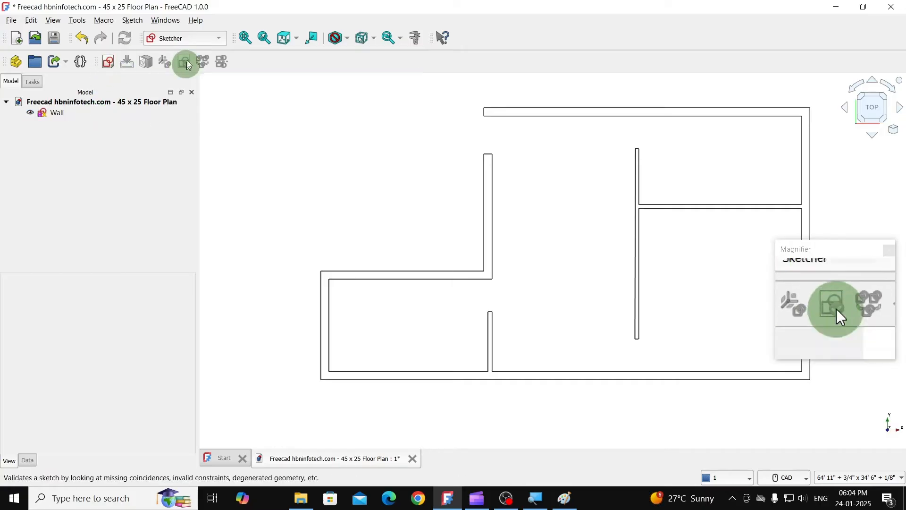
- Create a new sketch on the XY-Plane in the Sketcher workbench
click(183, 42)
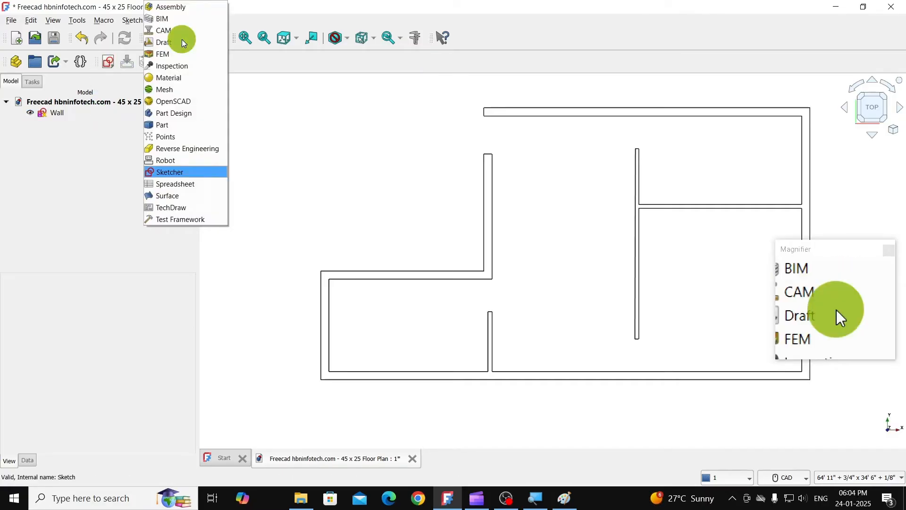
click(180, 174)
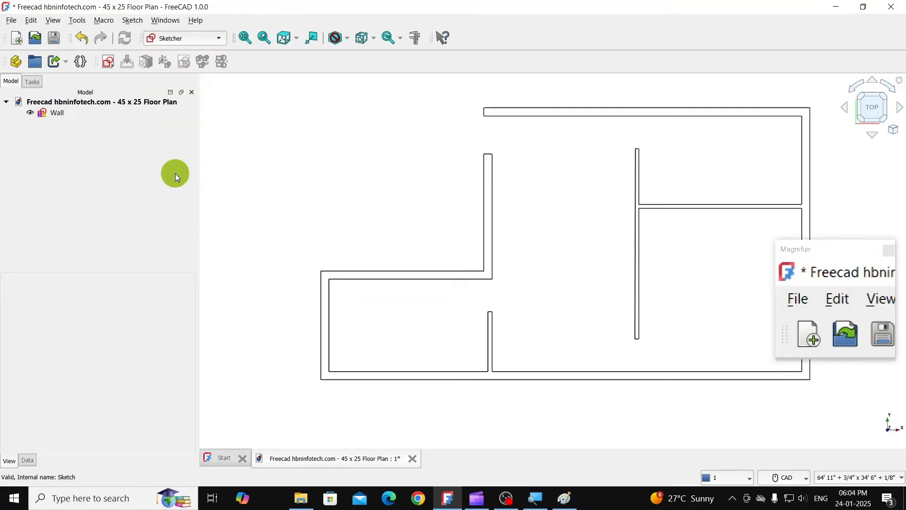
click(109, 66)
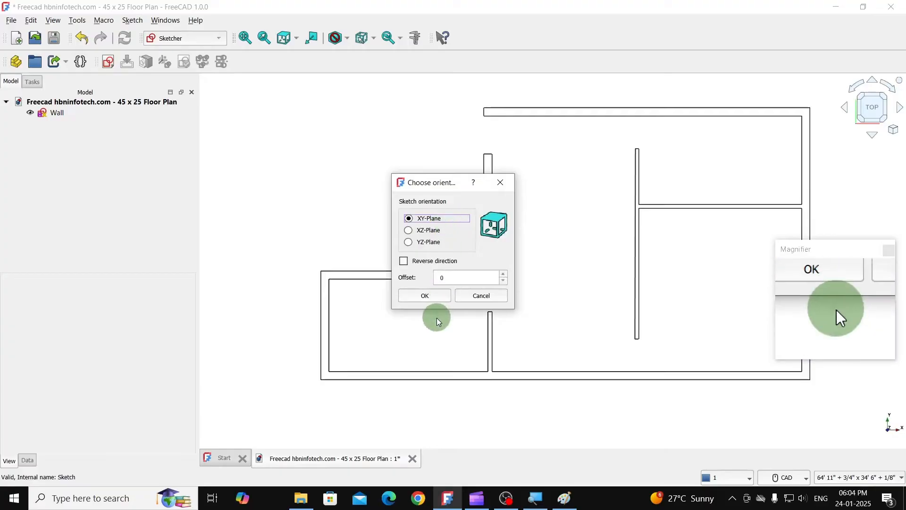
click(436, 296)
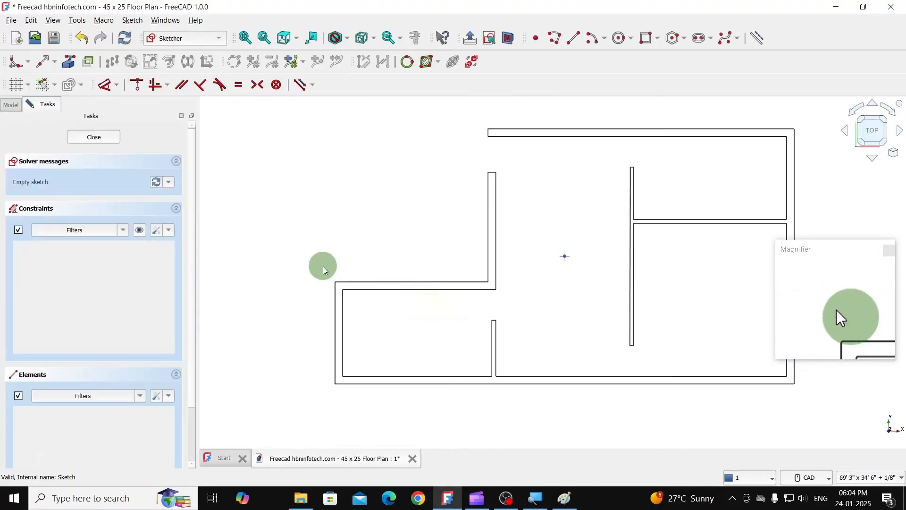
- Draw a 3" horizontal line at 0° in the empty area left of the floor plan as the door jamb's base
middle_drag(323, 208, 449, 212)
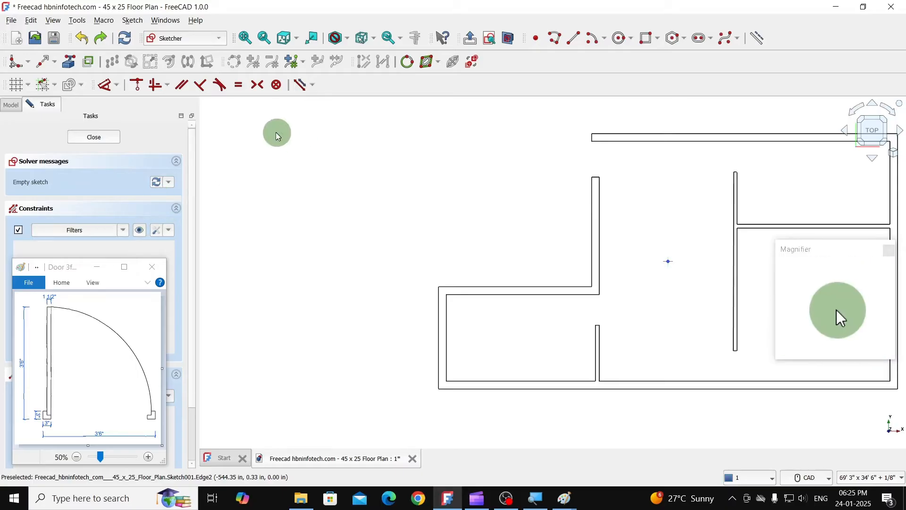
click(572, 41)
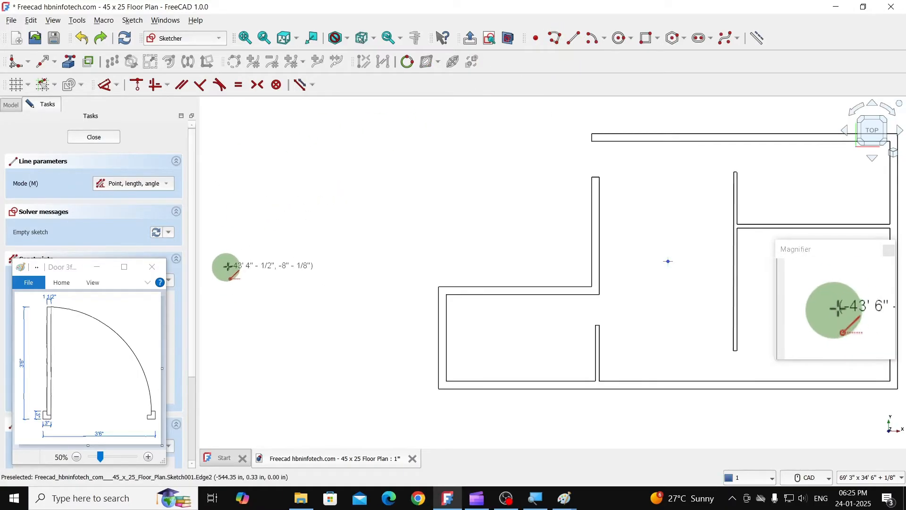
click(236, 248)
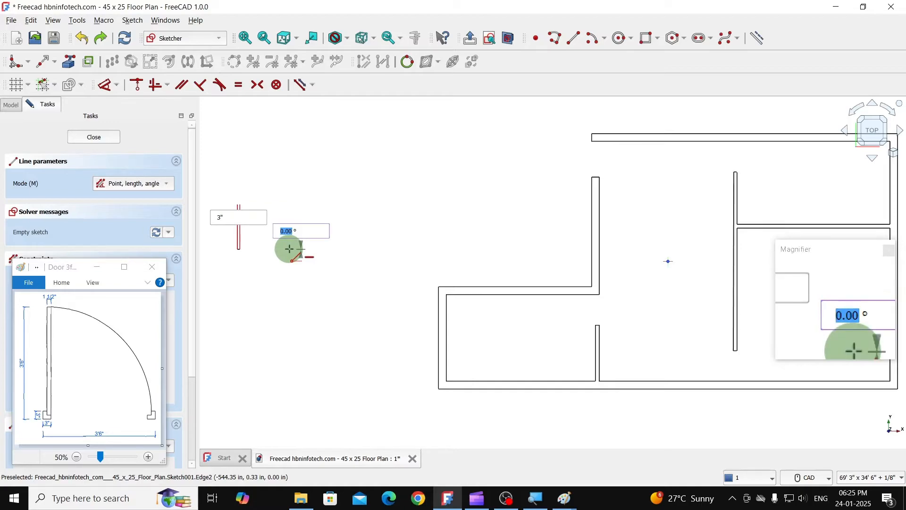
text(0)
key(Return)
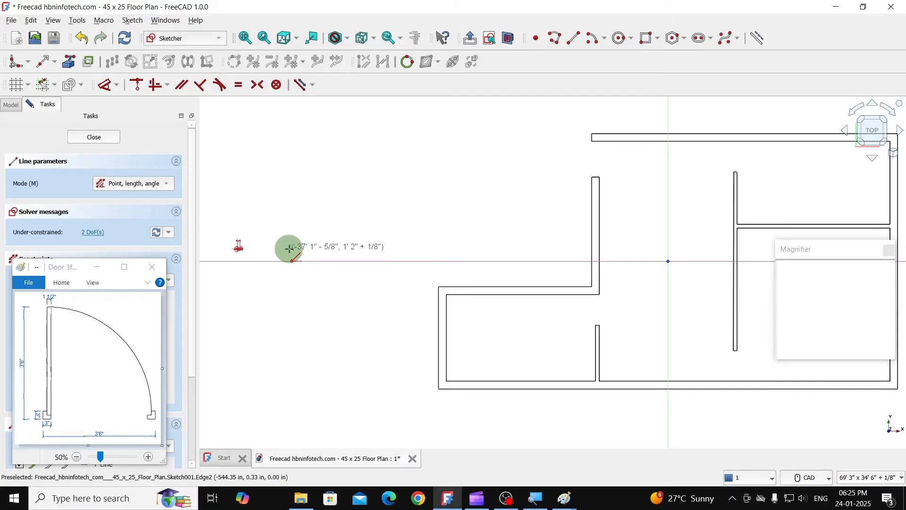
- Draw a 3" vertical line at 90° upward from the left end of the jamb's base line
scroll(287, 247, up, 10)
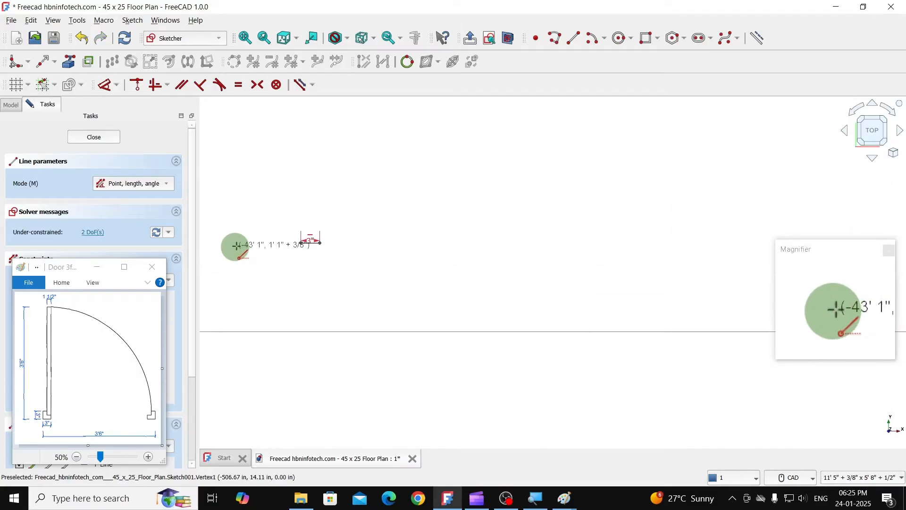
scroll(284, 246, up, 5)
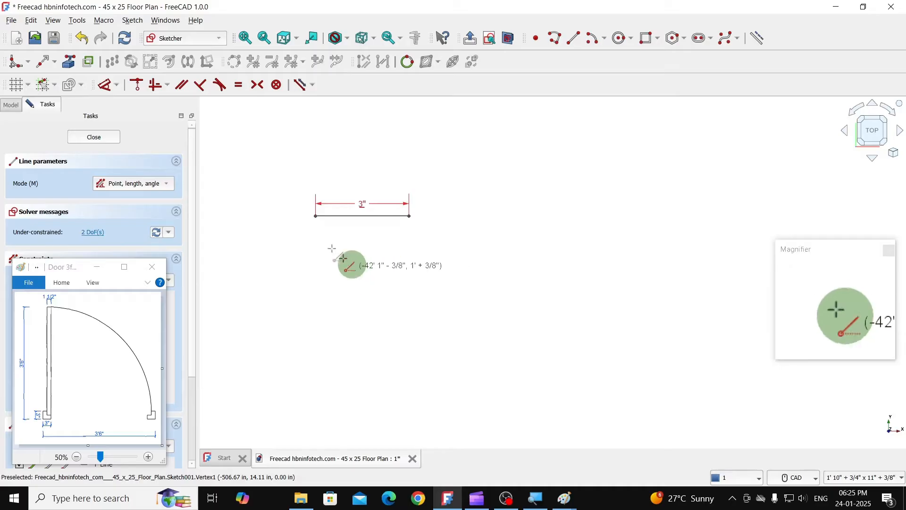
click(316, 216)
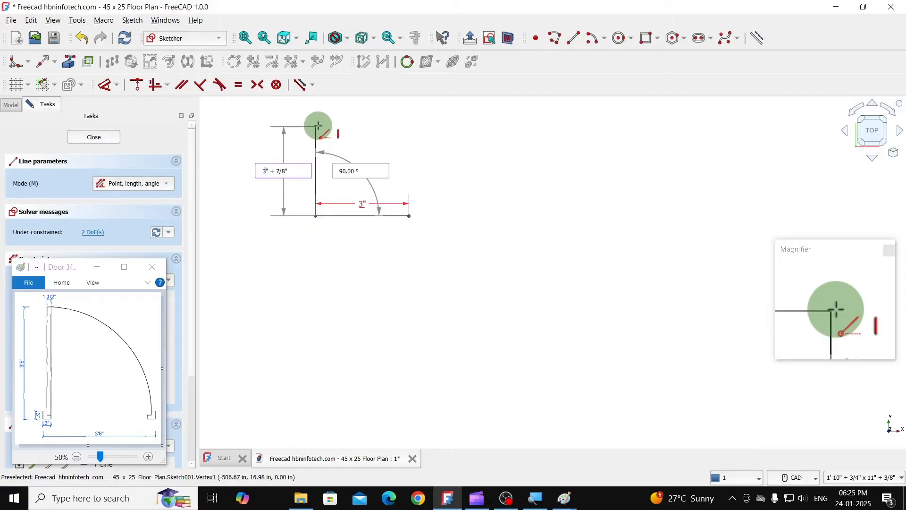
text(3")
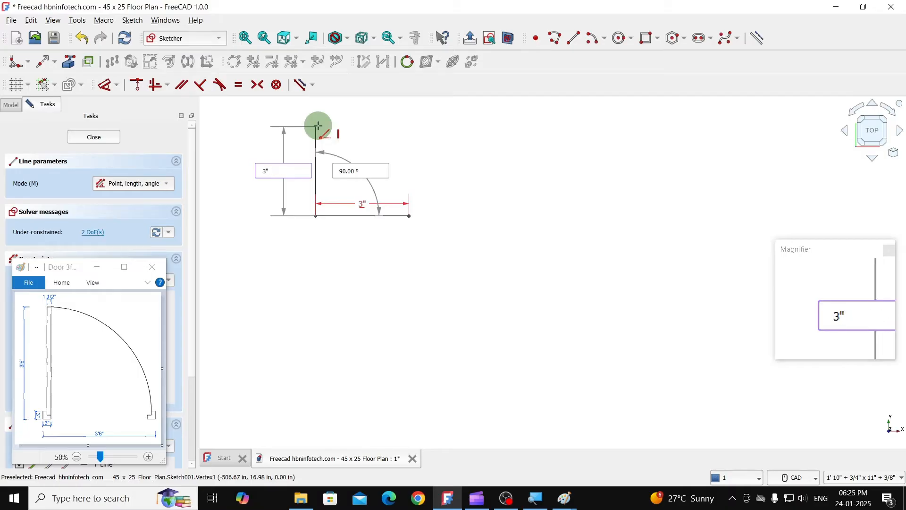
key(Tab)
text(90)
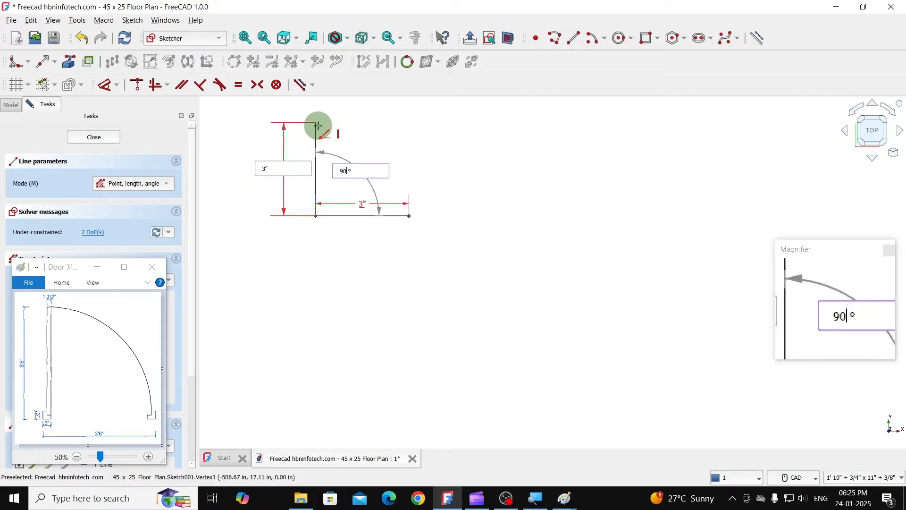
key(Return)
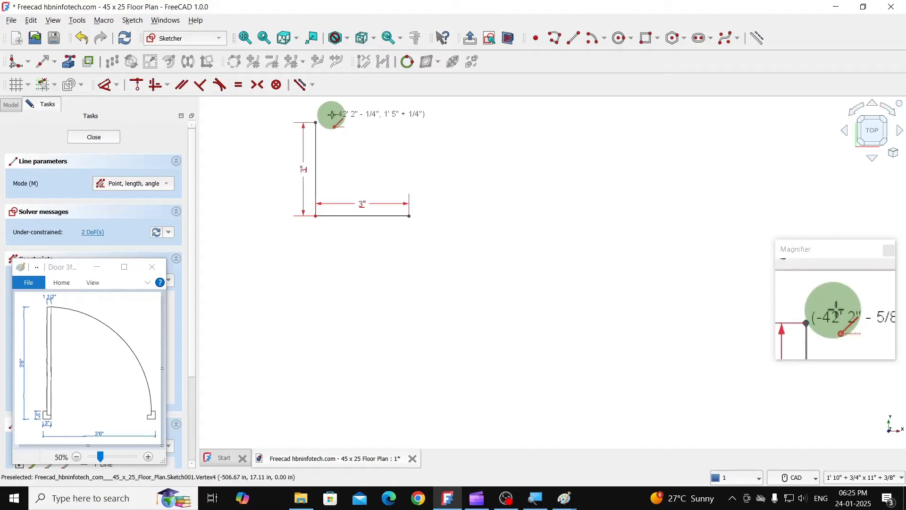
- Draw a 1.5" horizontal line to the right from the upper end of the jamb's vertical line
scroll(318, 124, up, 3)
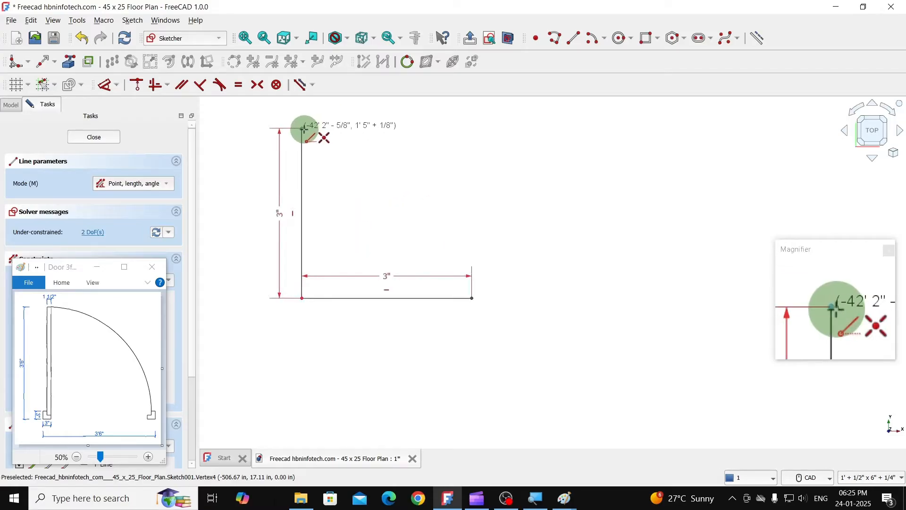
click(302, 128)
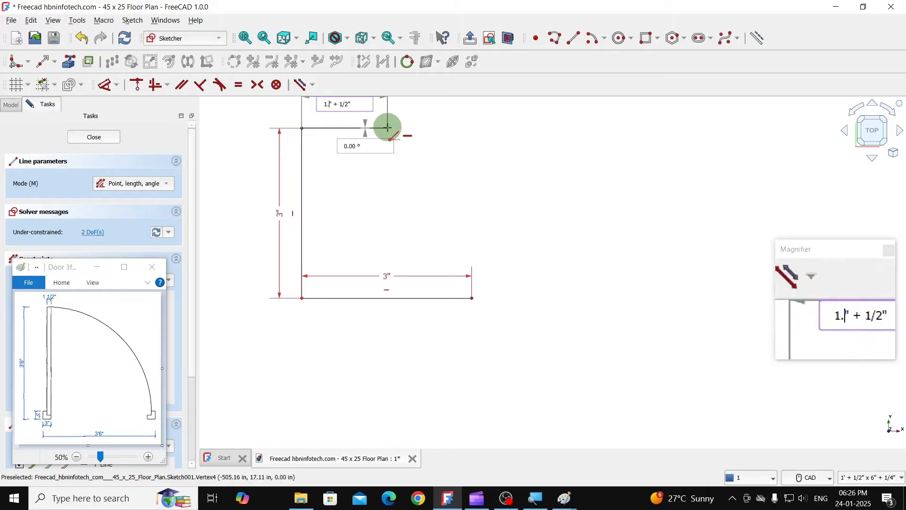
text(.5")
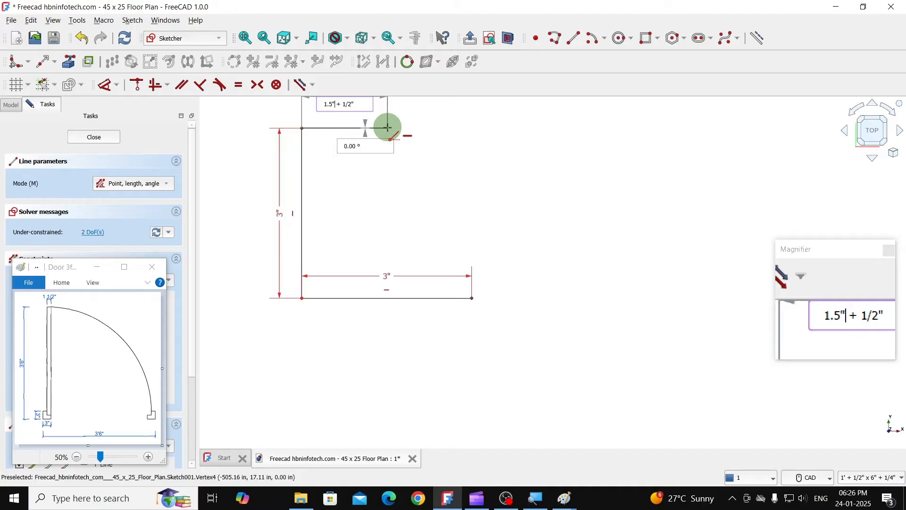
key(Tab)
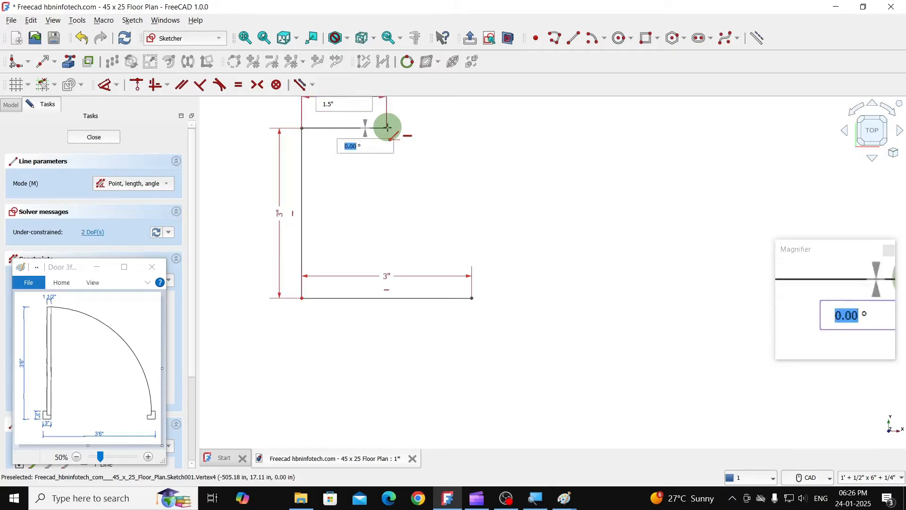
key(Return)
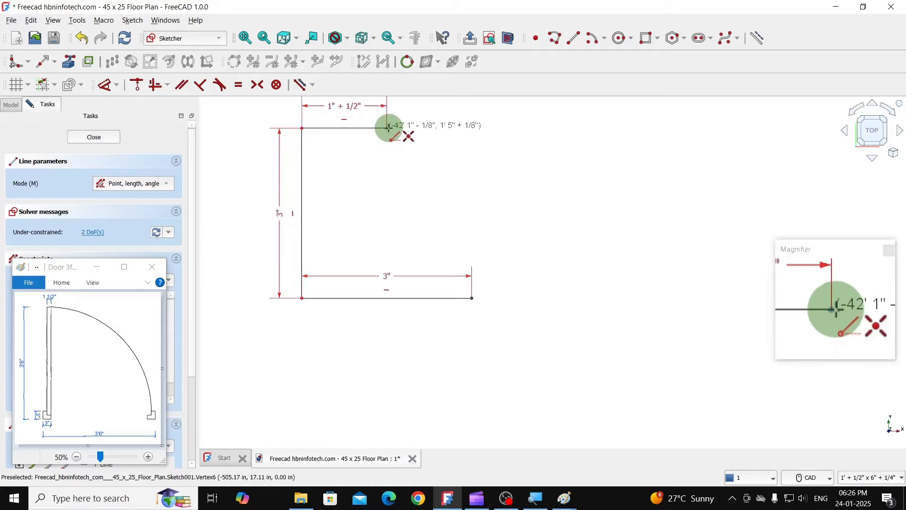
- Draw a 1.5" line at -90° downward from the right end of the jamb's upper line
click(387, 128)
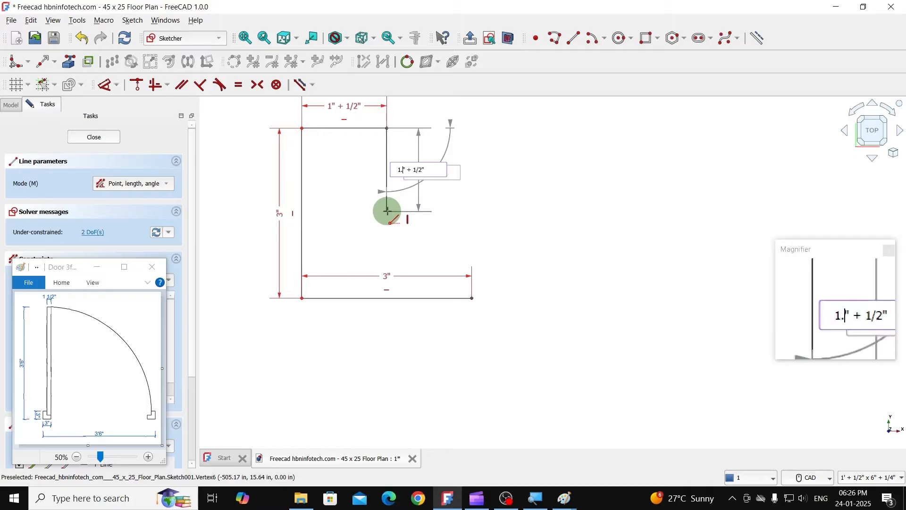
text(.5)
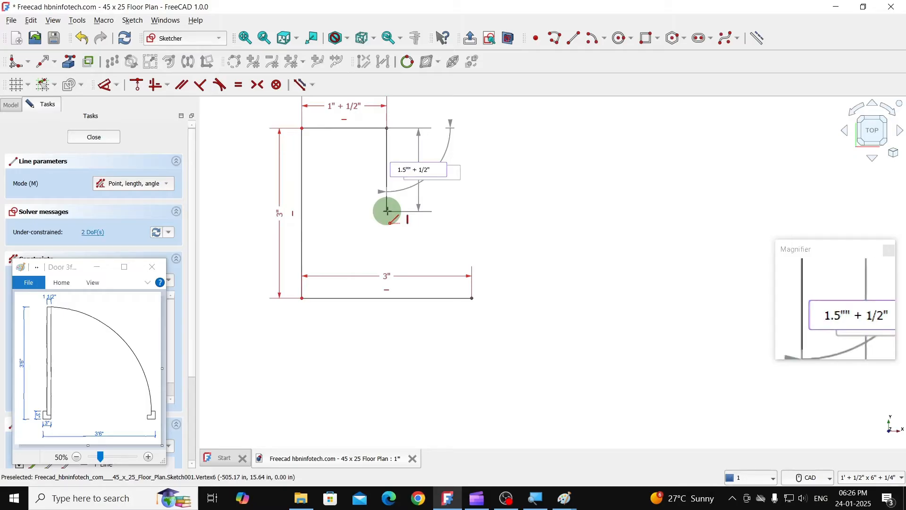
key(Tab)
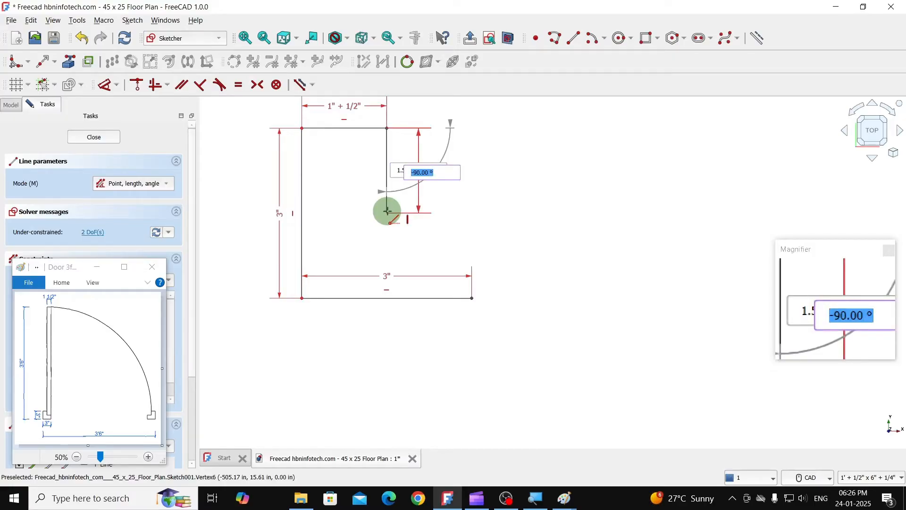
text(-90)
key(Return)
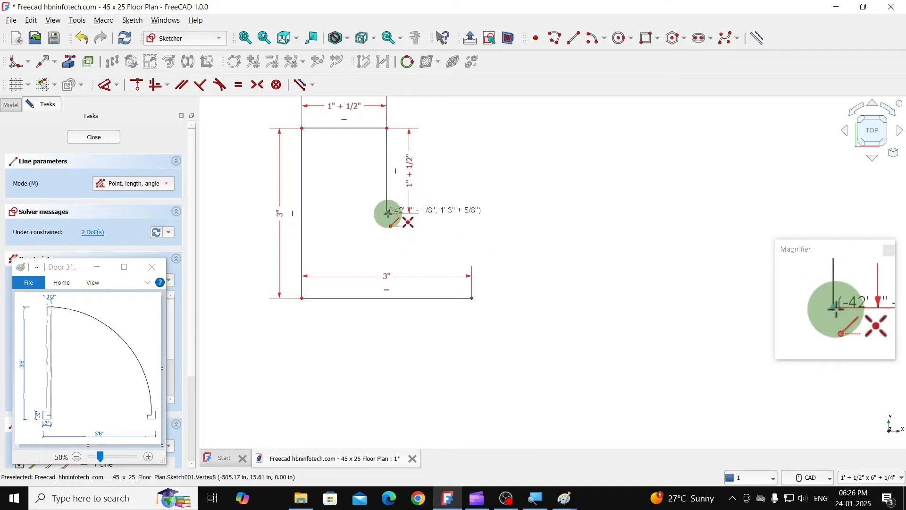
click(387, 214)
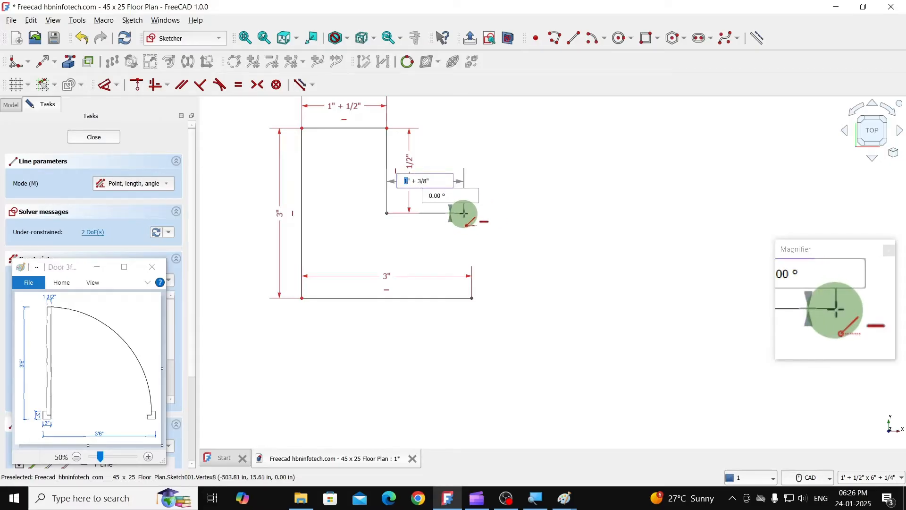
key(Escape)
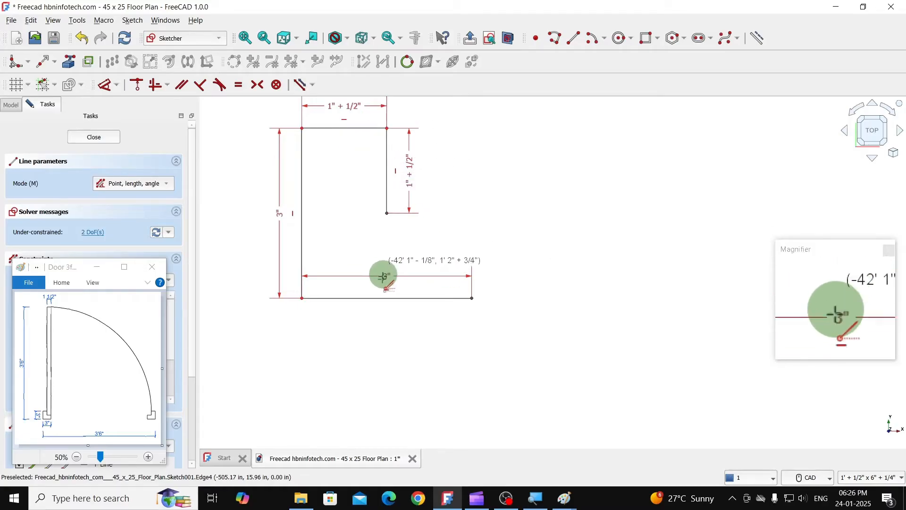
scroll(379, 283, down, 1)
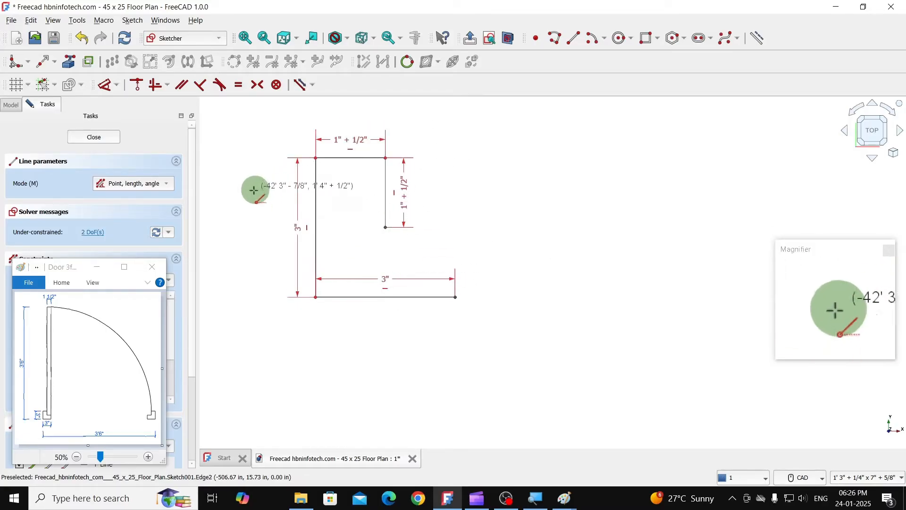
key(Escape)
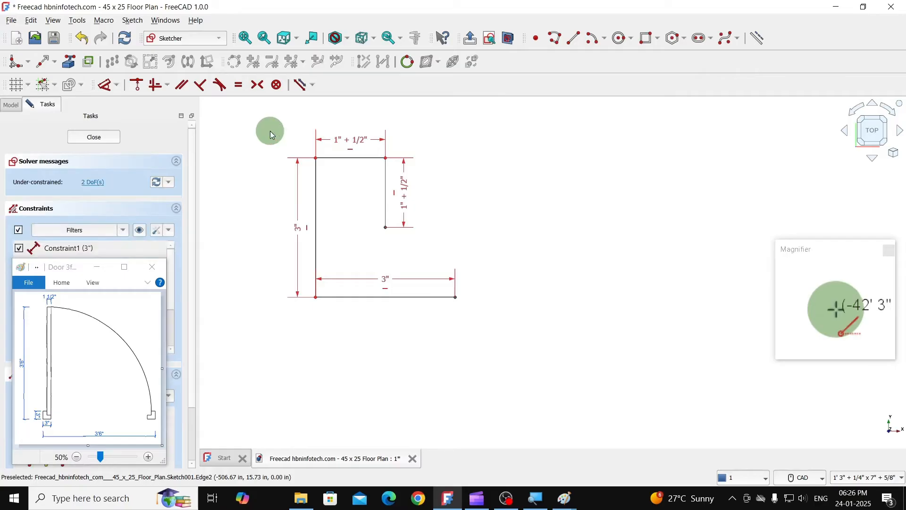
- Select the four door jamb lines and delete all constraints from the sketch
mouse_move(253, 107)
mouse_down()
mouse_move(273, 151)
mouse_move(478, 314)
mouse_move(493, 339)
mouse_up()
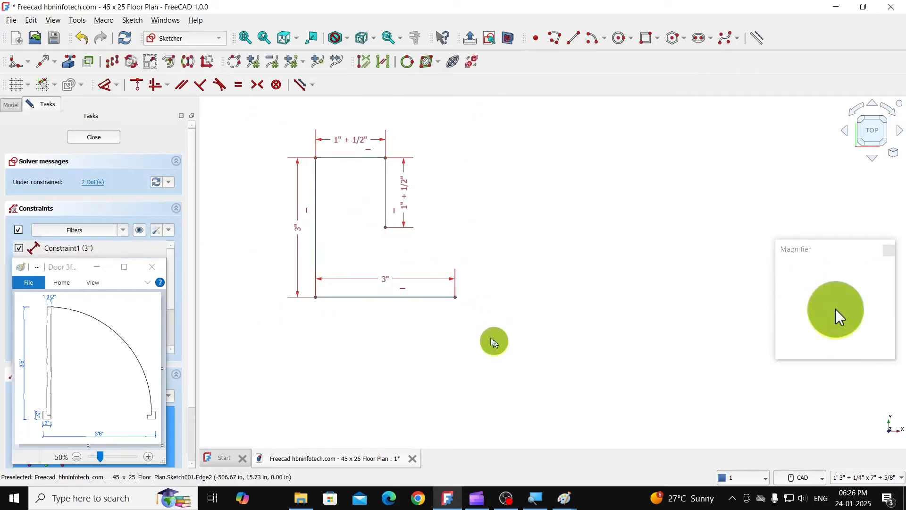
click(132, 20)
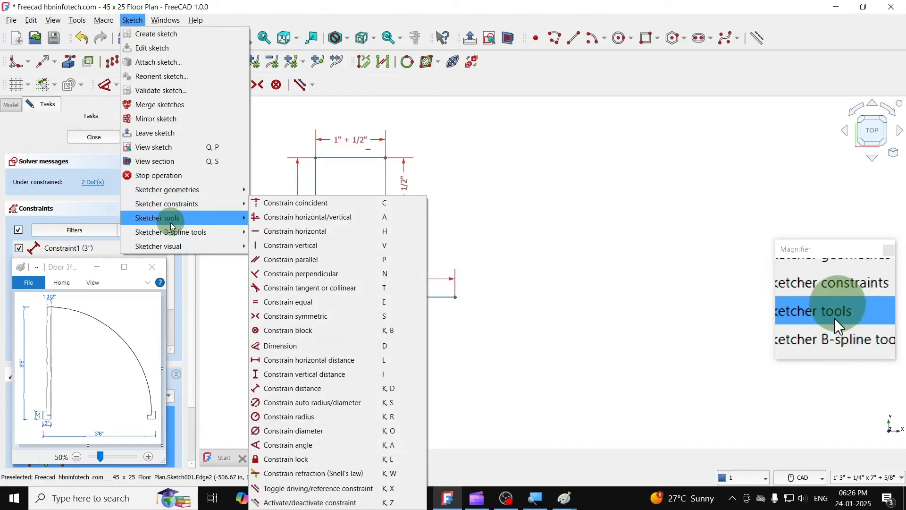
mouse_move(184, 217)
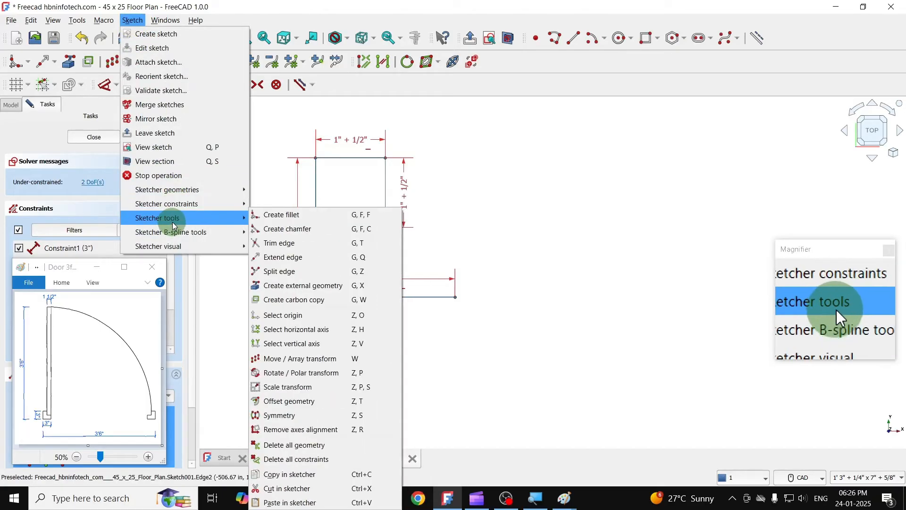
click(284, 459)
click(491, 263)
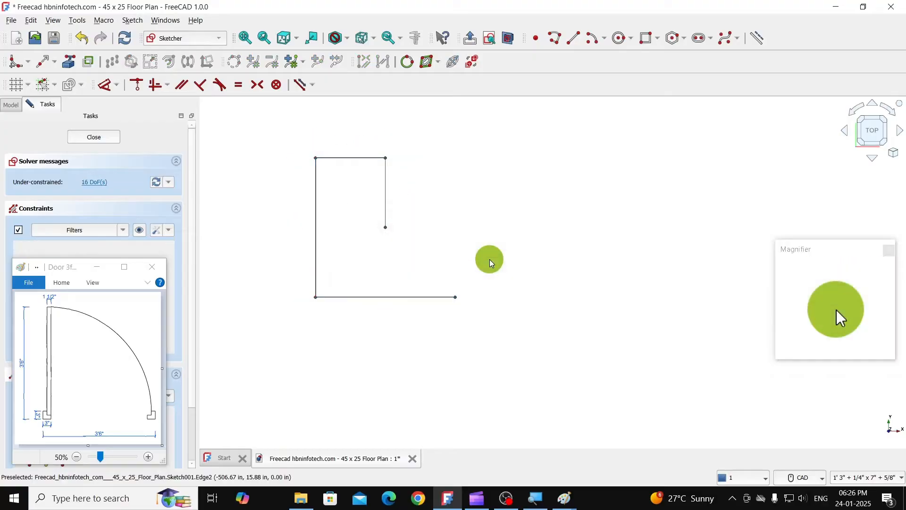
- Copy the jamb's upper horizontal line with the Move / Array transform, from its left end to the lower end of the short vertical line
click(333, 159)
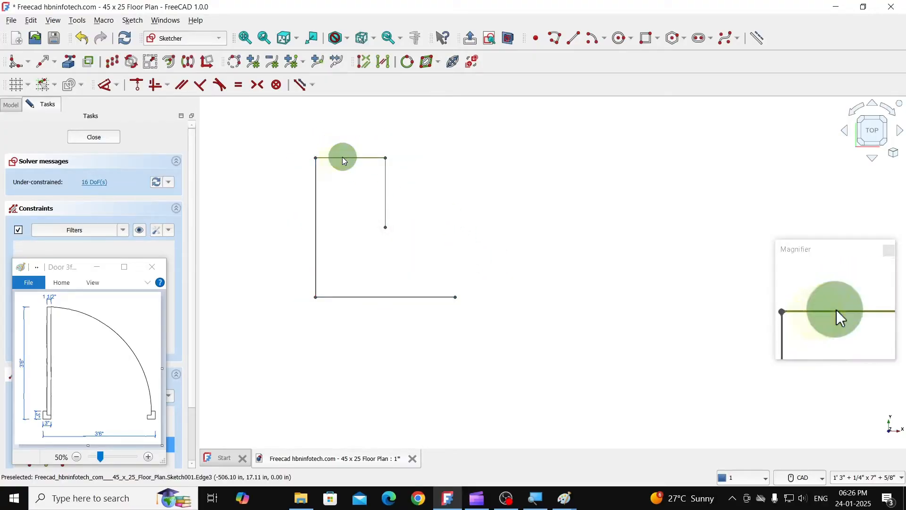
click(115, 61)
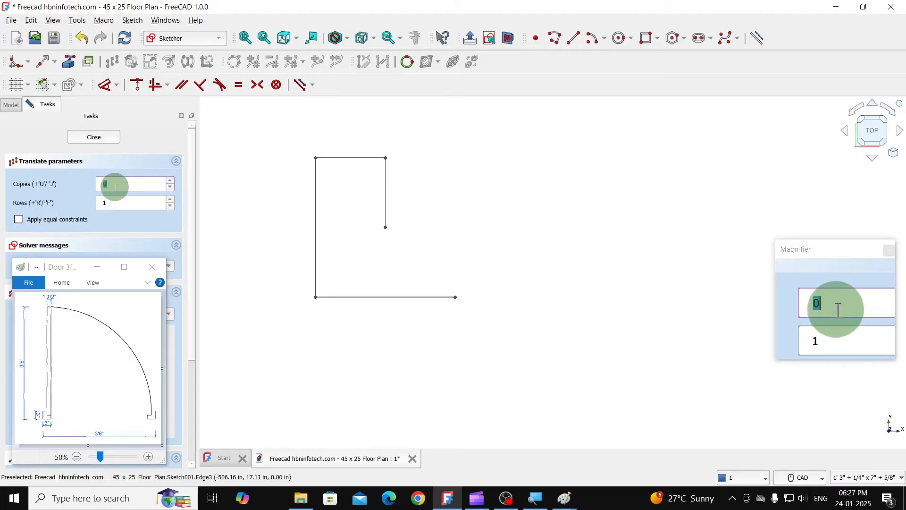
click(316, 157)
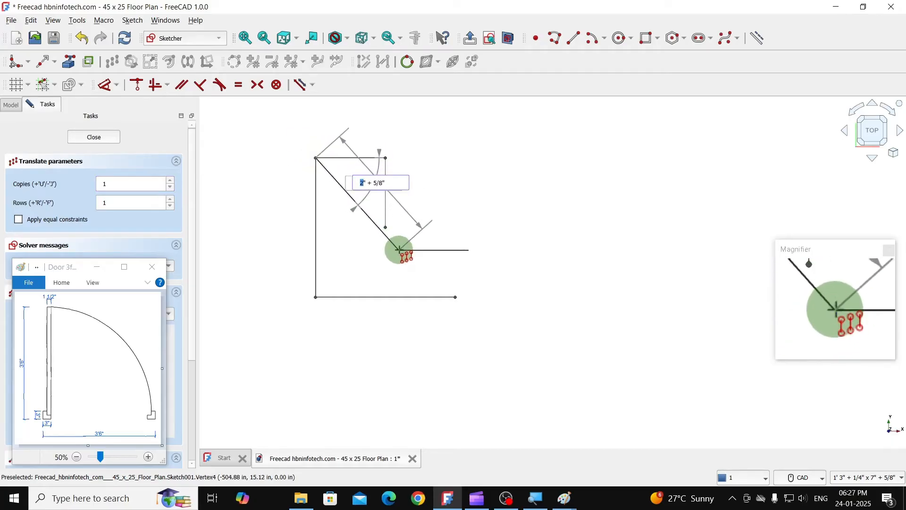
click(387, 229)
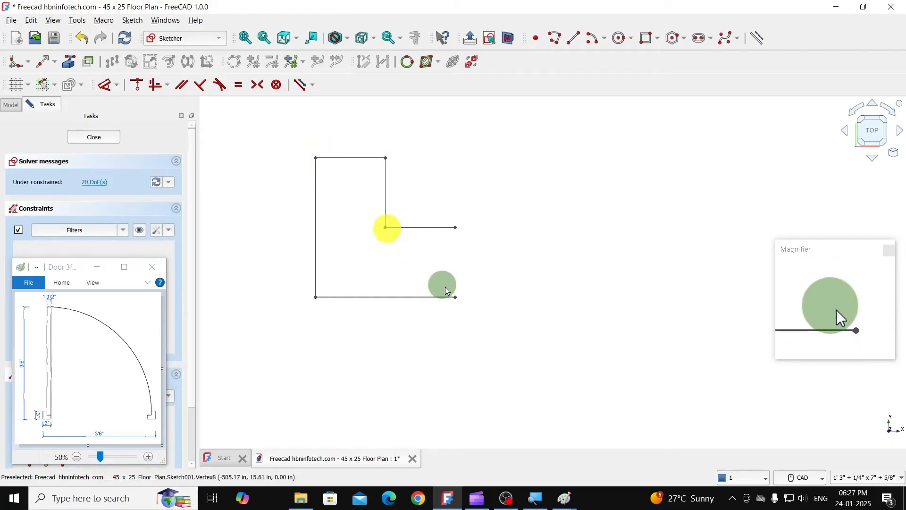
- Copy the jamb's short vertical line once, from its upper end to the right end of the inner horizontal line, closing the profile
click(394, 185)
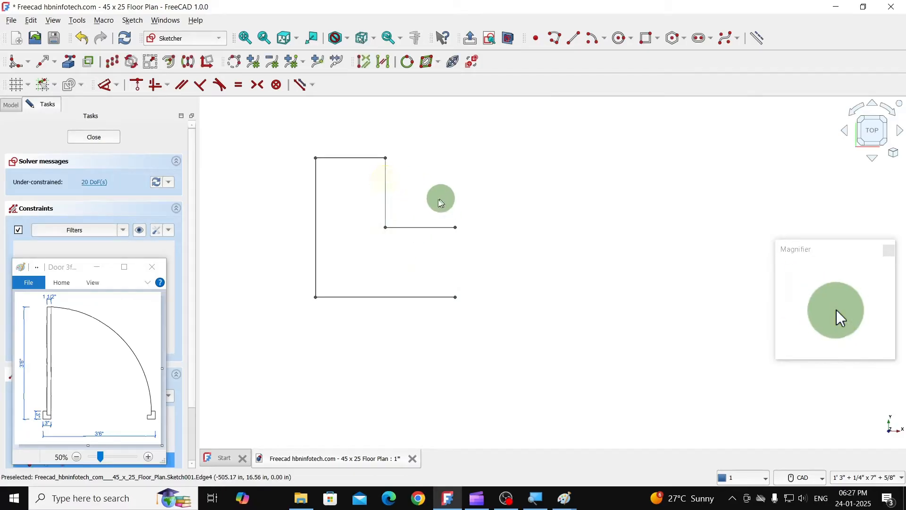
click(118, 66)
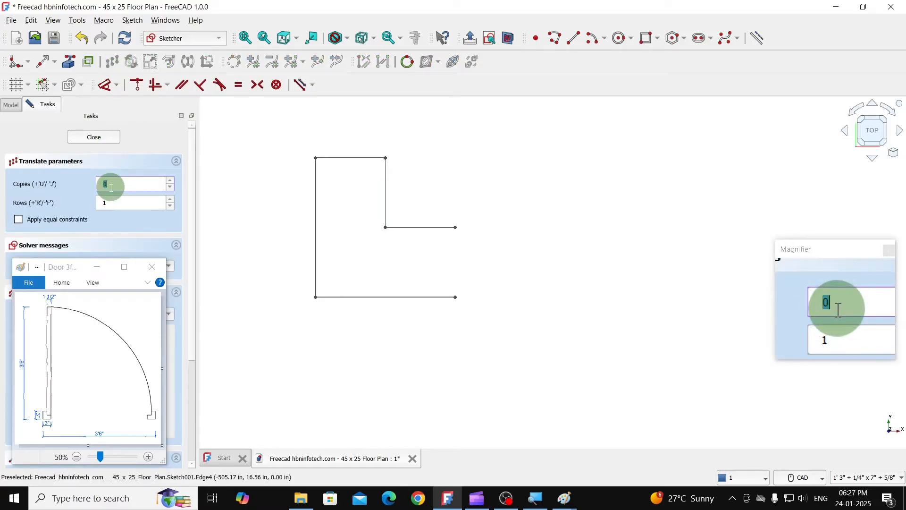
click(386, 156)
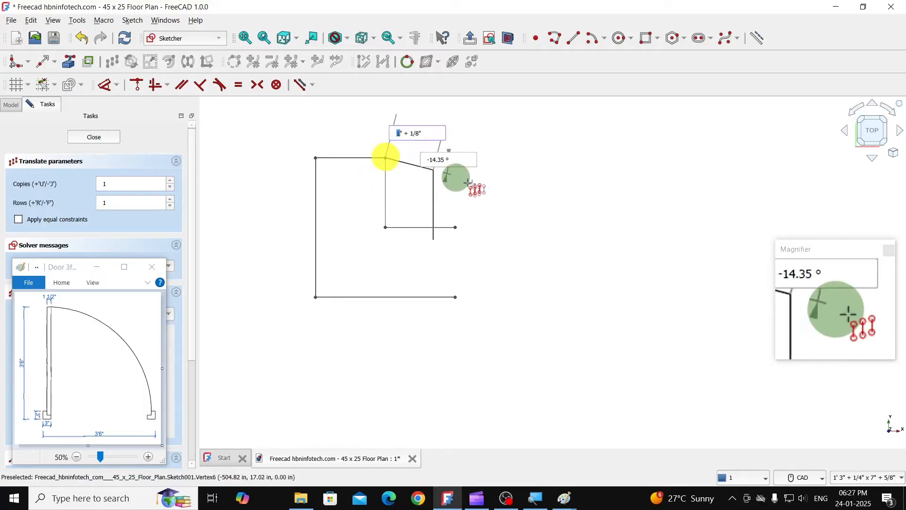
click(456, 228)
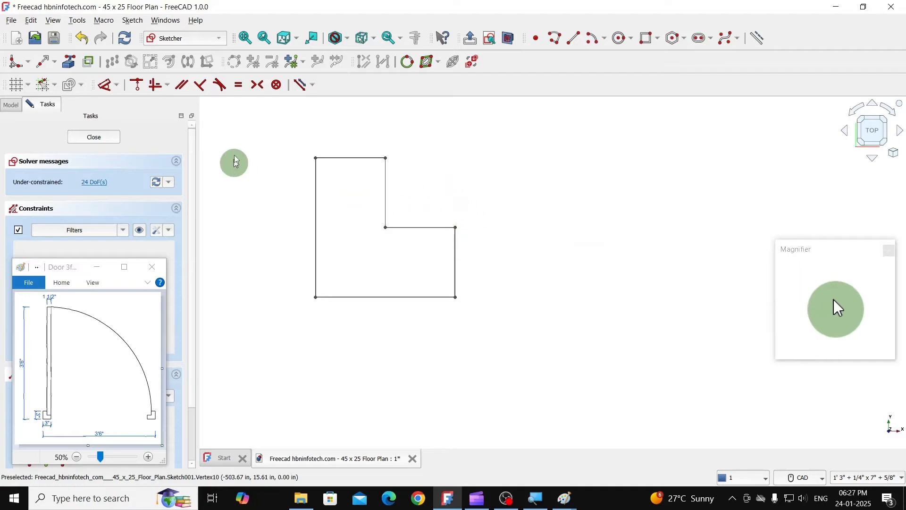
- Draw a vertical helper line about 9 3/4" long a short distance to the right of the closed jamb
scroll(329, 326, down, 6)
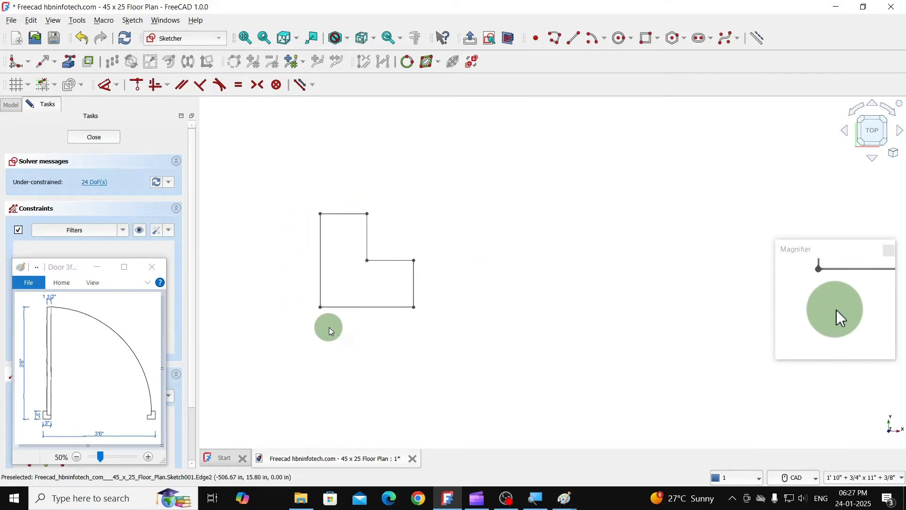
scroll(412, 321, down, 4)
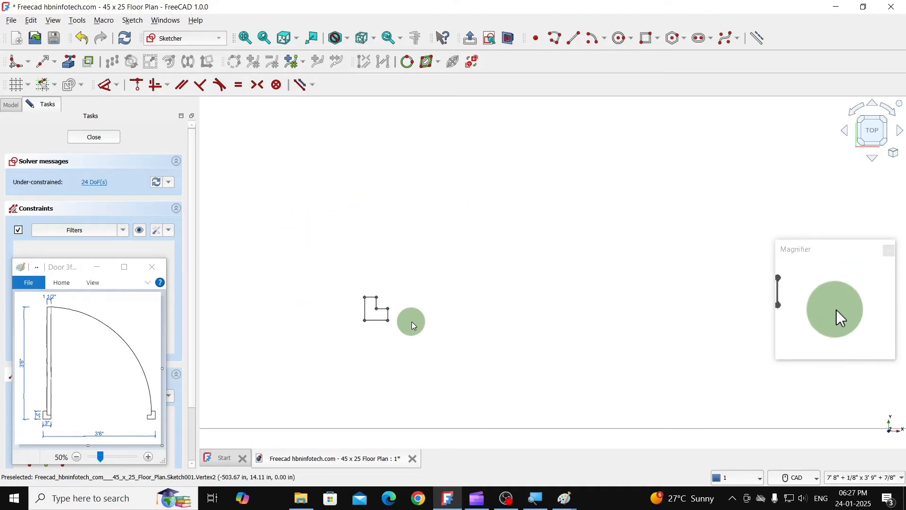
scroll(422, 326, down, 2)
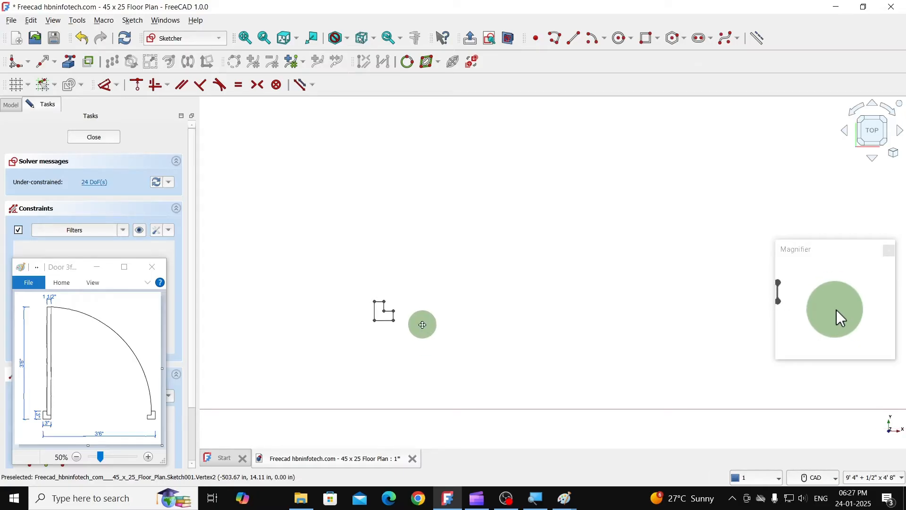
middle_drag(422, 325, 368, 252)
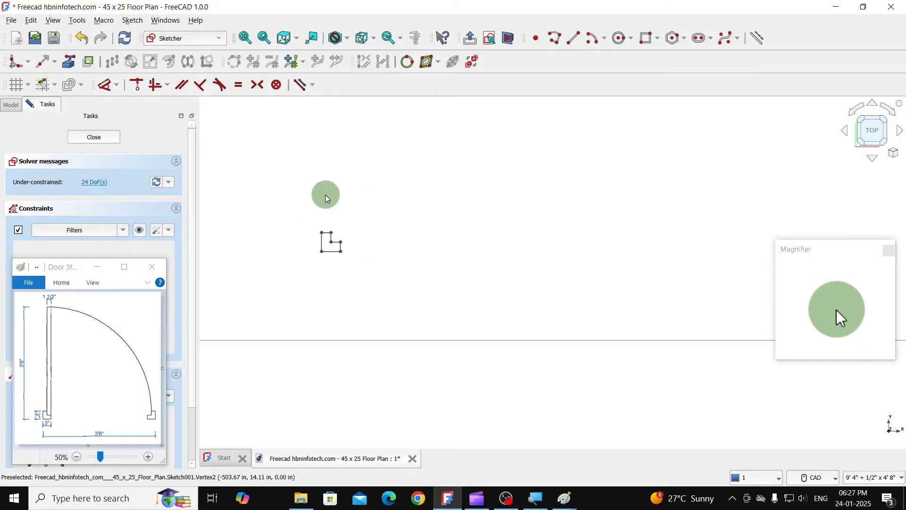
click(575, 45)
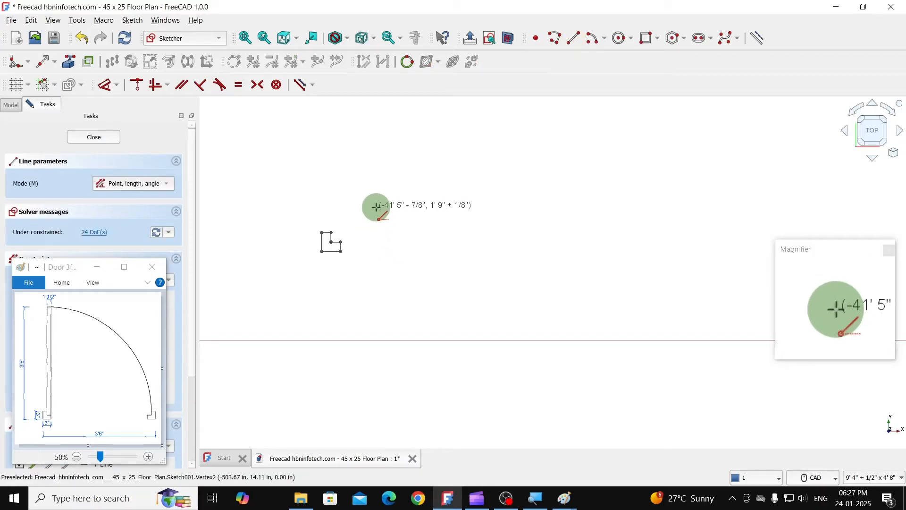
click(387, 269)
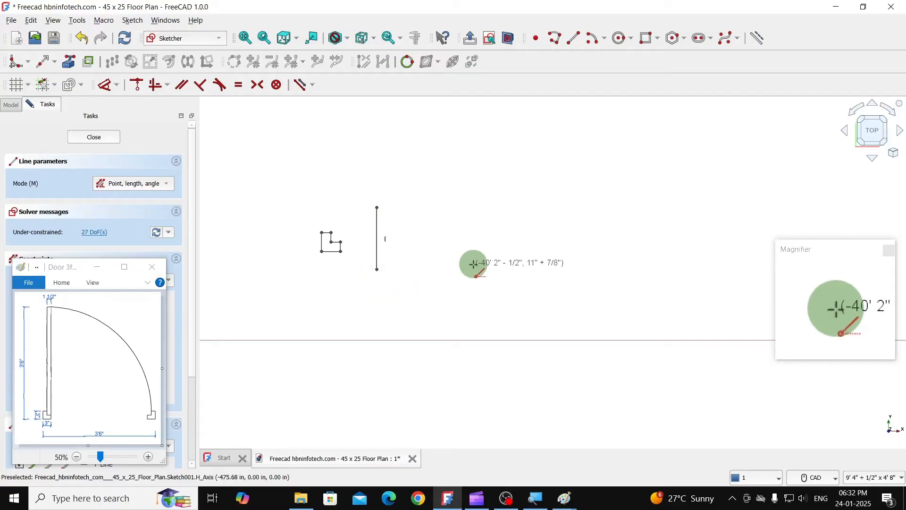
key(Escape)
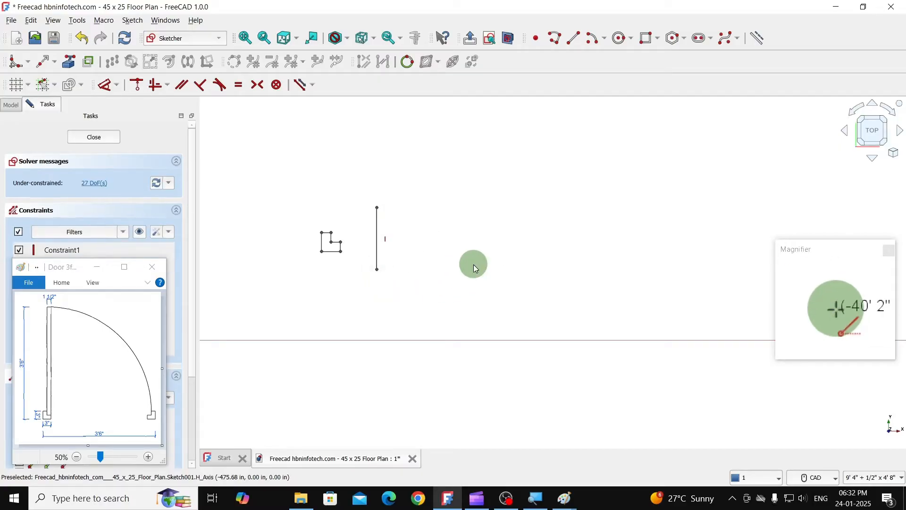
- Mirror the jamb about the vertical helper line with Symmetry, keeping the original, and delete the helper line
drag(303, 192, 411, 285)
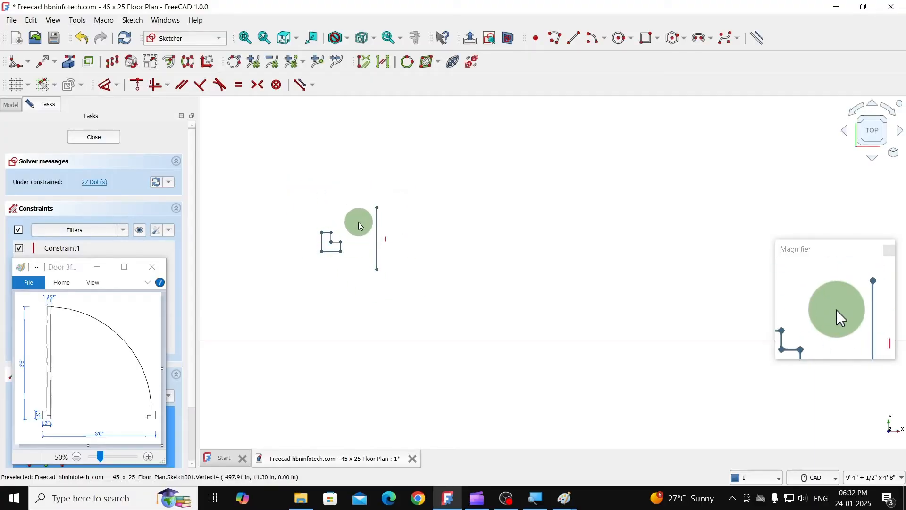
click(192, 70)
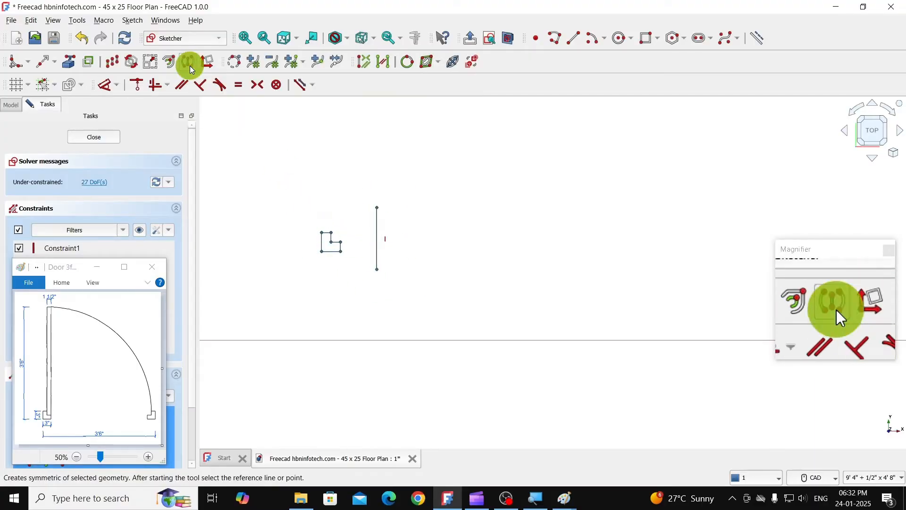
click(375, 222)
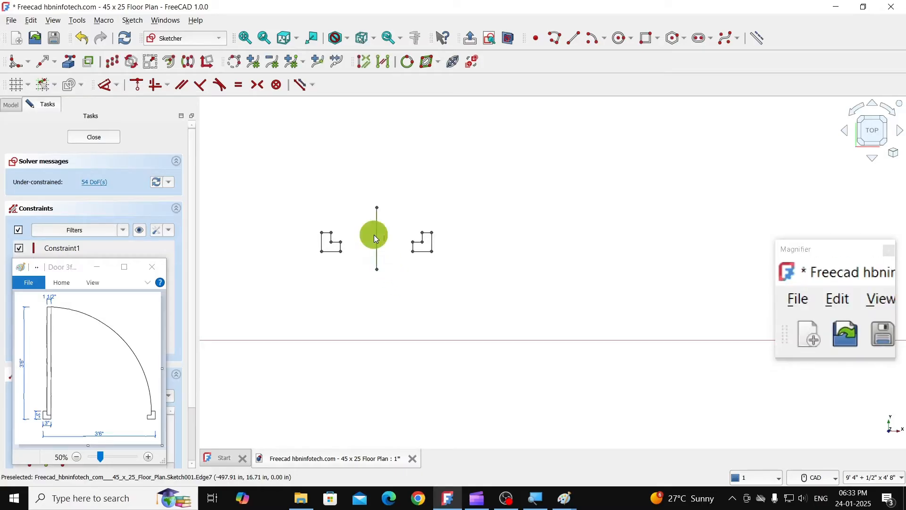
click(376, 263)
key(Delete)
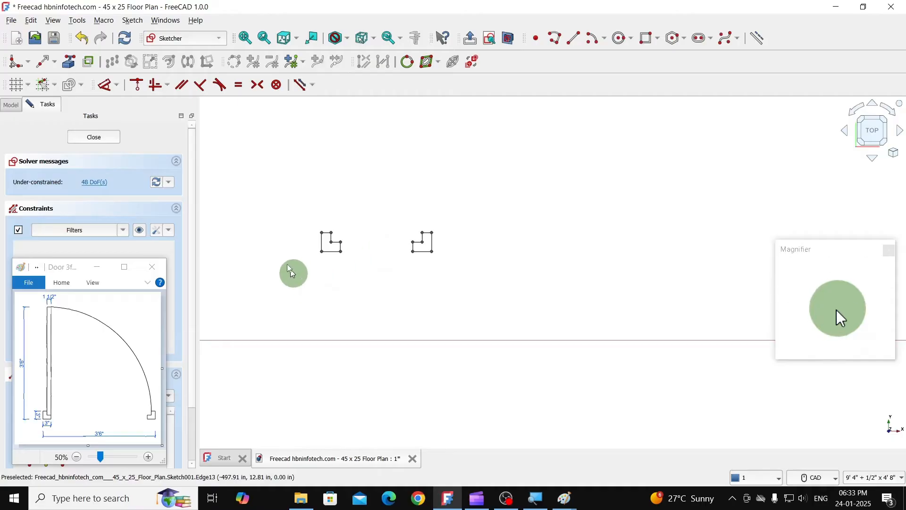
- Draw a 3'6" guide line at 0° in the empty area below the two jambs
click(576, 41)
scroll(504, 194, down, 2)
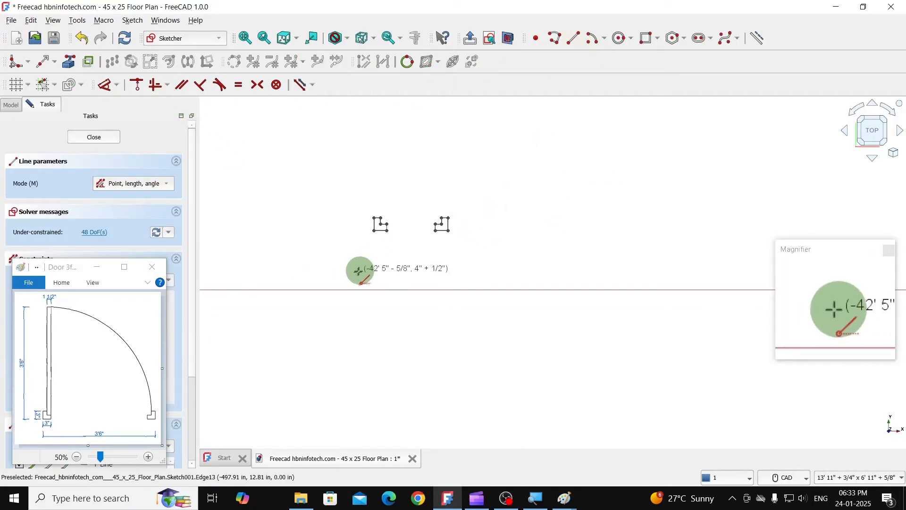
click(340, 356)
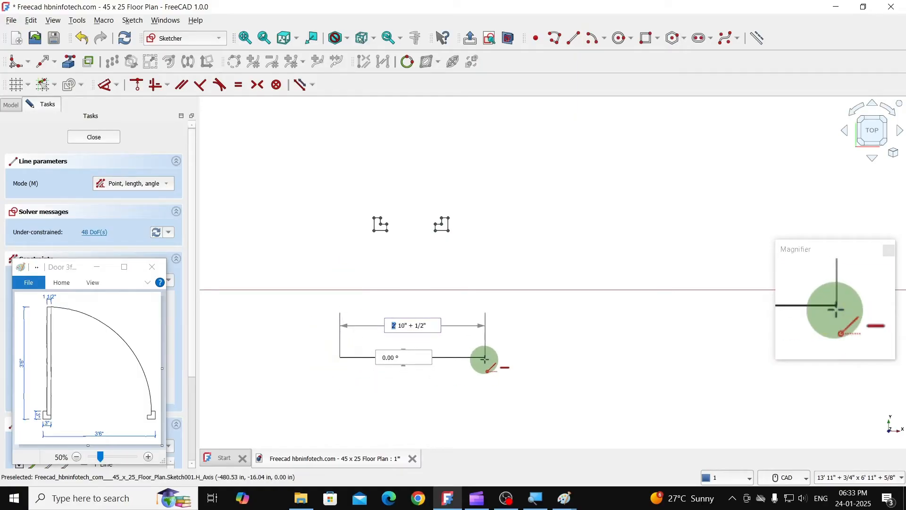
text('6)
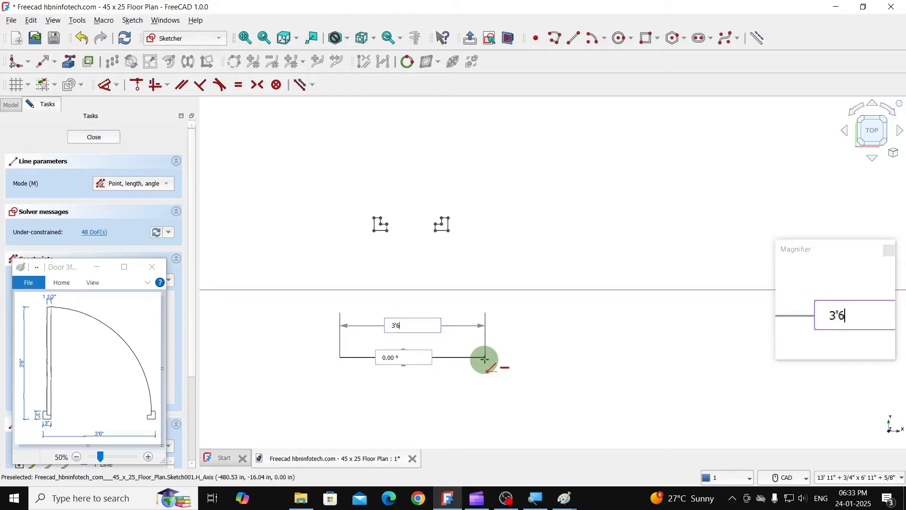
key(Tab)
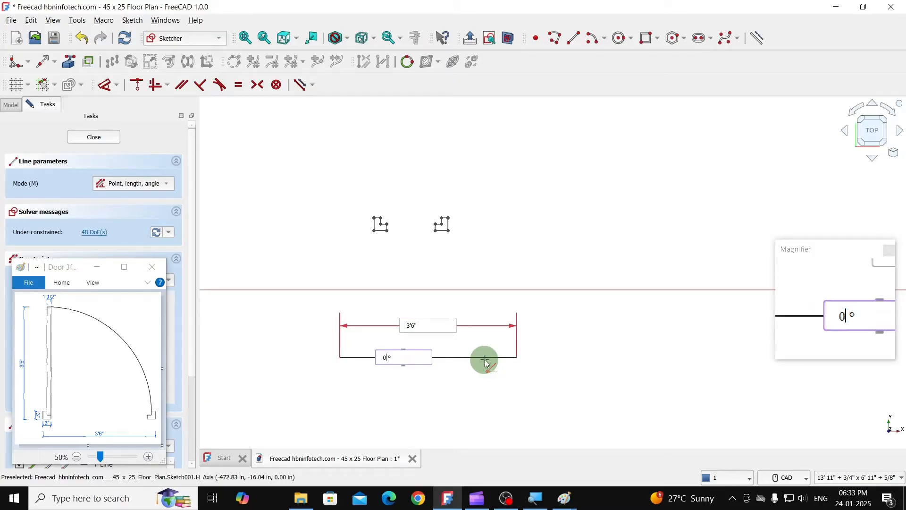
text(0)
key(Return)
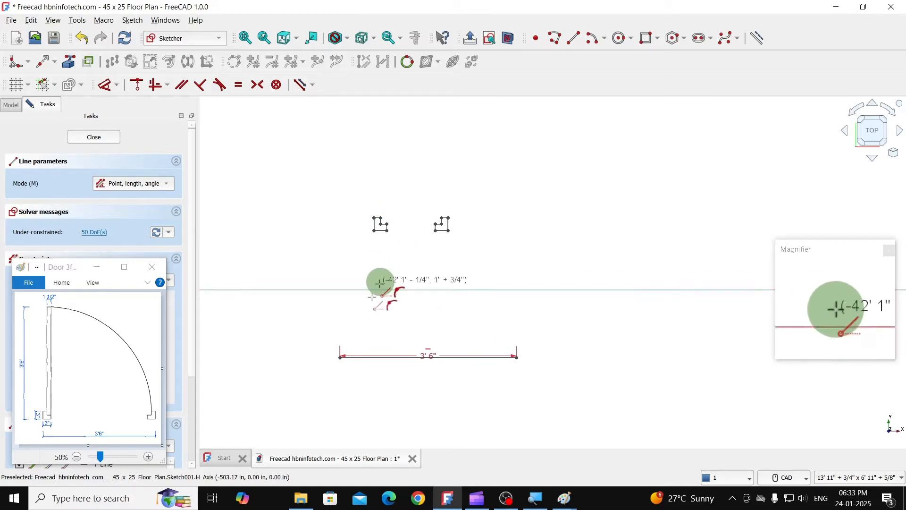
right_click(329, 324)
- Move the left jamb with 0 copies, placing its lower-left corner on the left end of the 3'6" guide line
drag(363, 204, 401, 244)
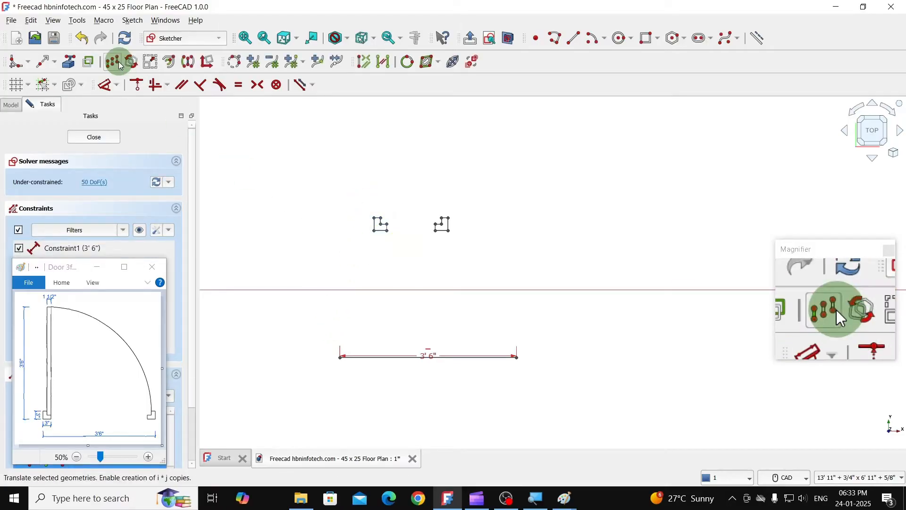
click(107, 66)
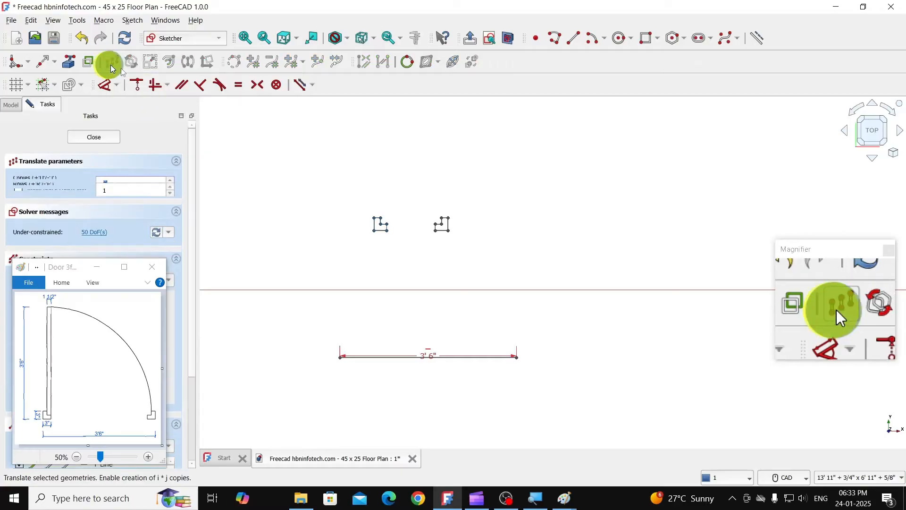
click(368, 239)
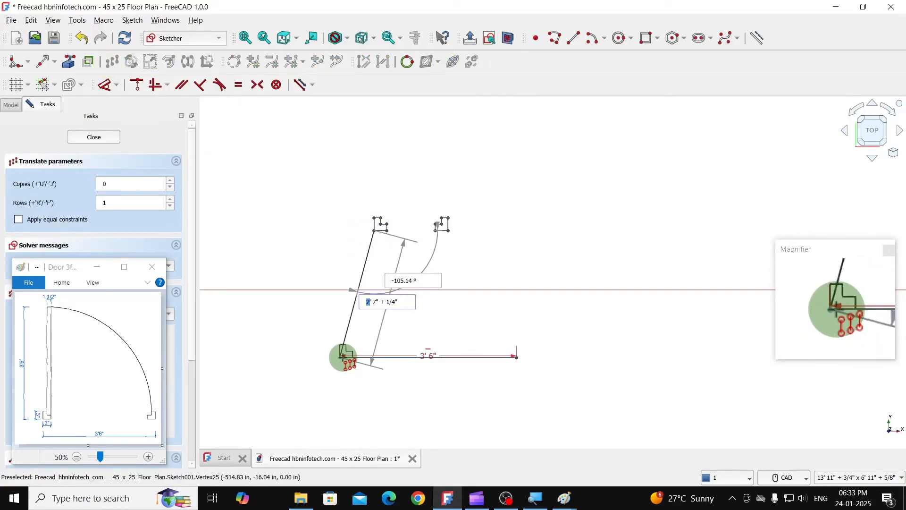
click(348, 359)
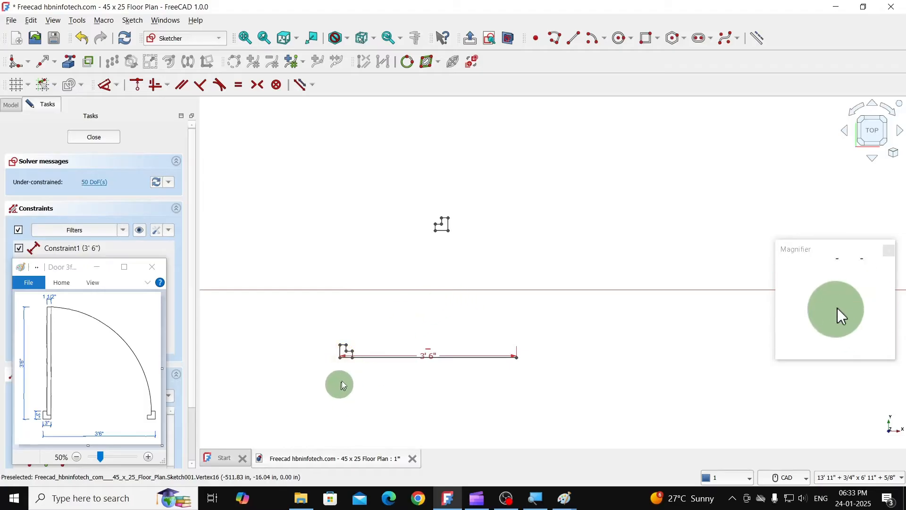
- Move the right jamb's lower-right corner onto the right end of the 3'6" guide line with 0 copies, and delete the guide line
drag(427, 199, 457, 240)
click(113, 61)
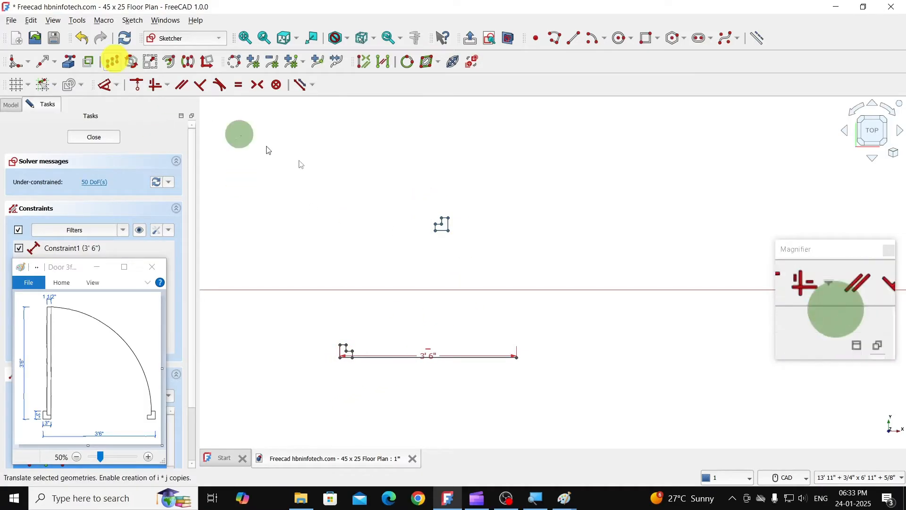
click(445, 229)
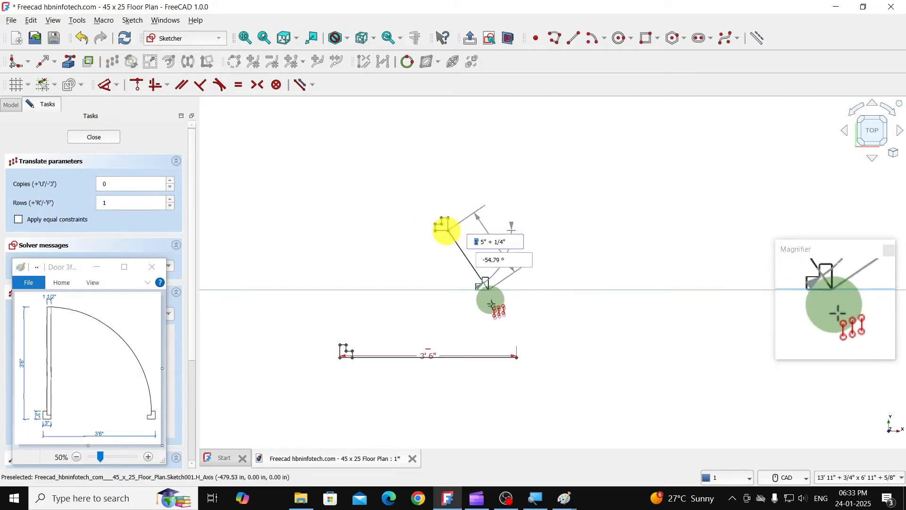
click(517, 352)
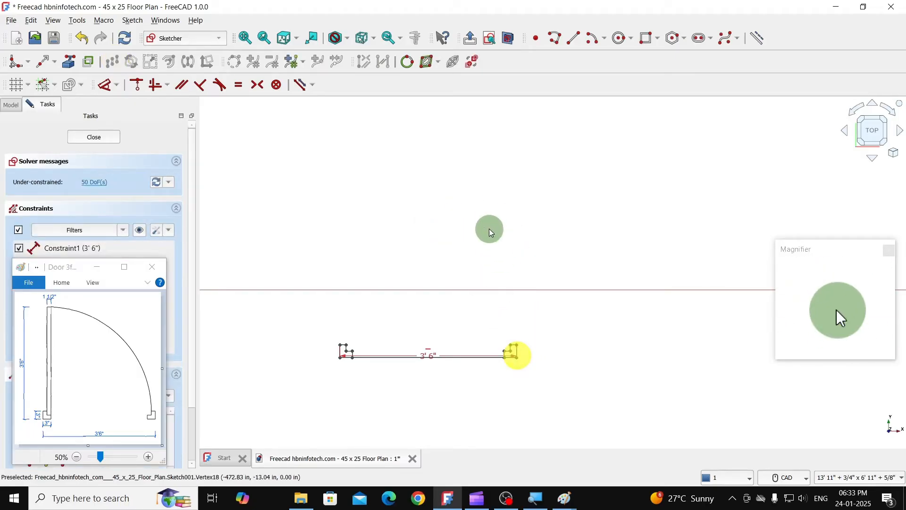
click(393, 362)
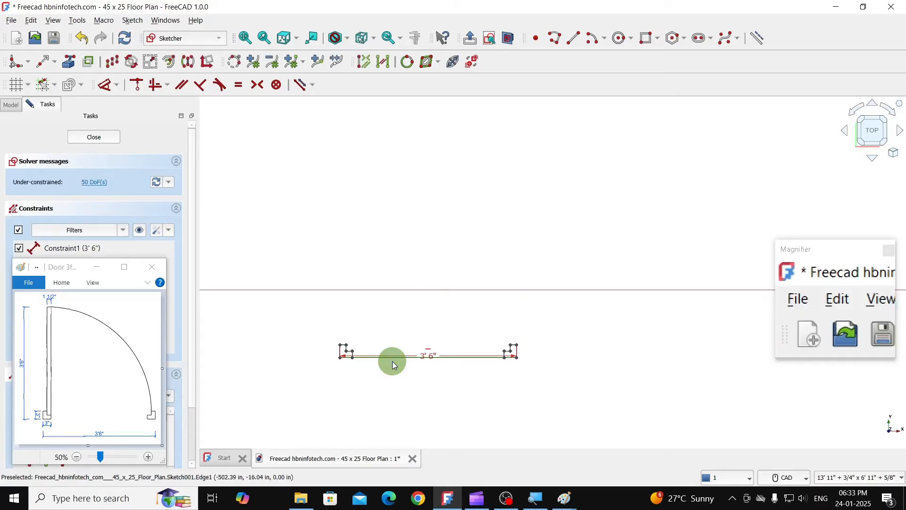
key(Delete)
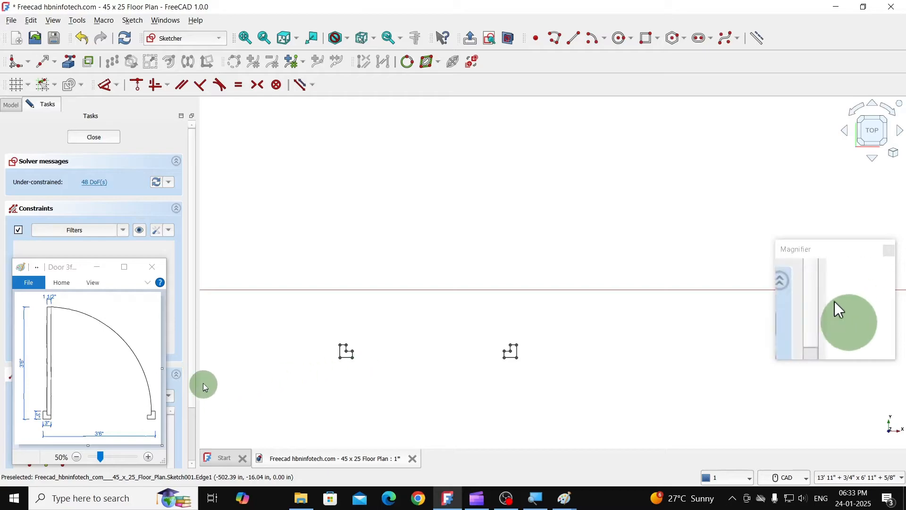
- Copy the left jamb's bottom edge 3'6" upward at 90° with Move / Array transform, using 1 copy
click(346, 359)
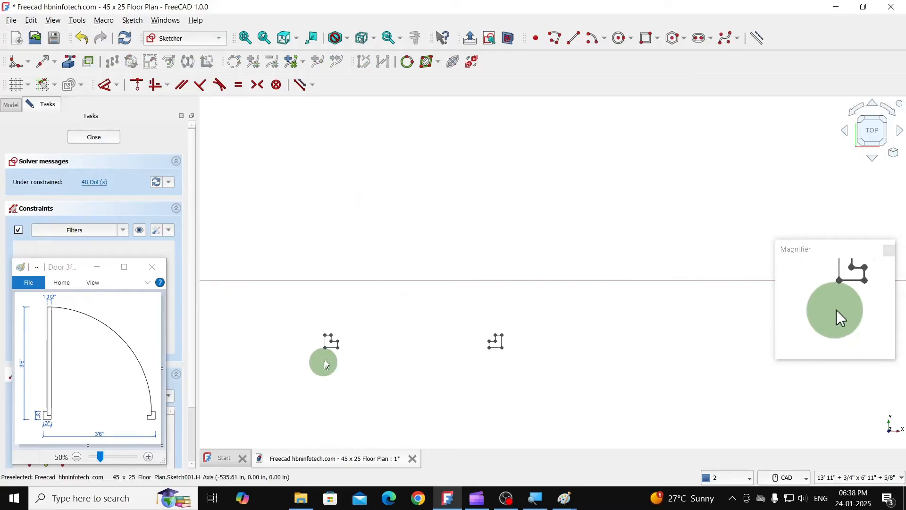
scroll(325, 358, up, 2)
scroll(326, 359, up, 2)
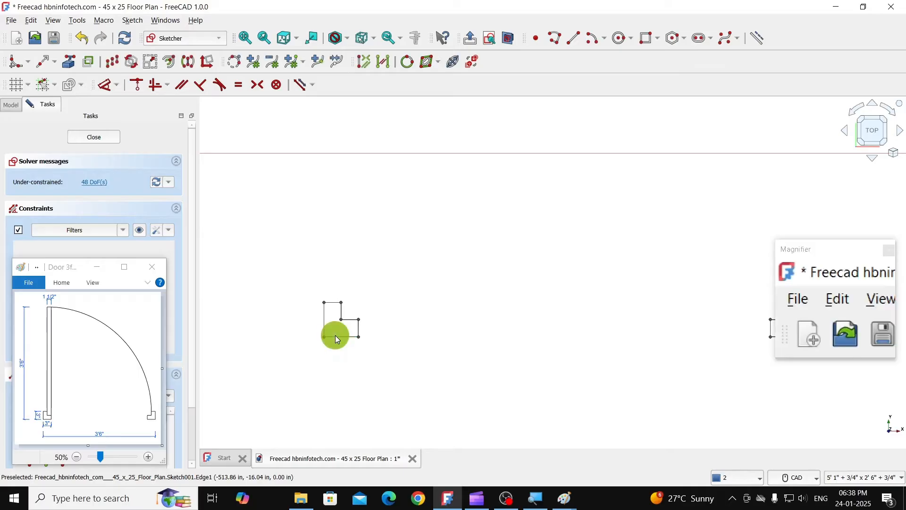
click(113, 64)
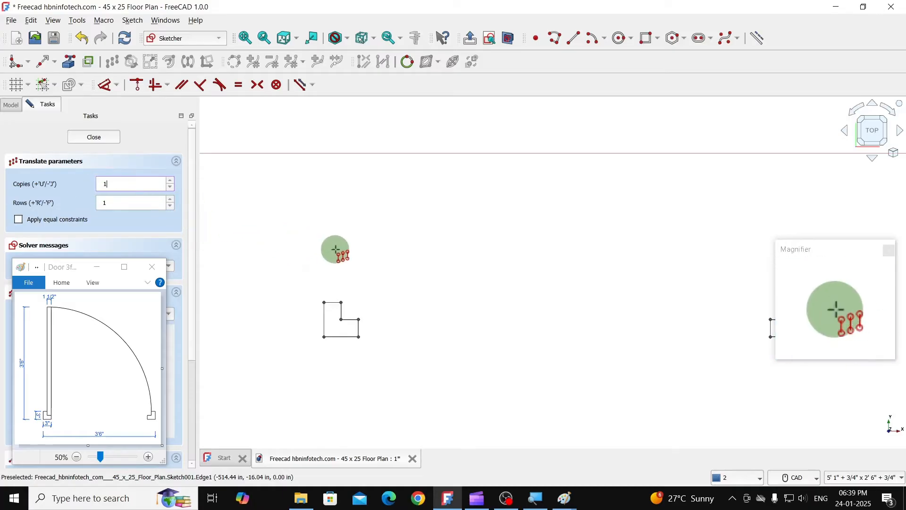
click(329, 202)
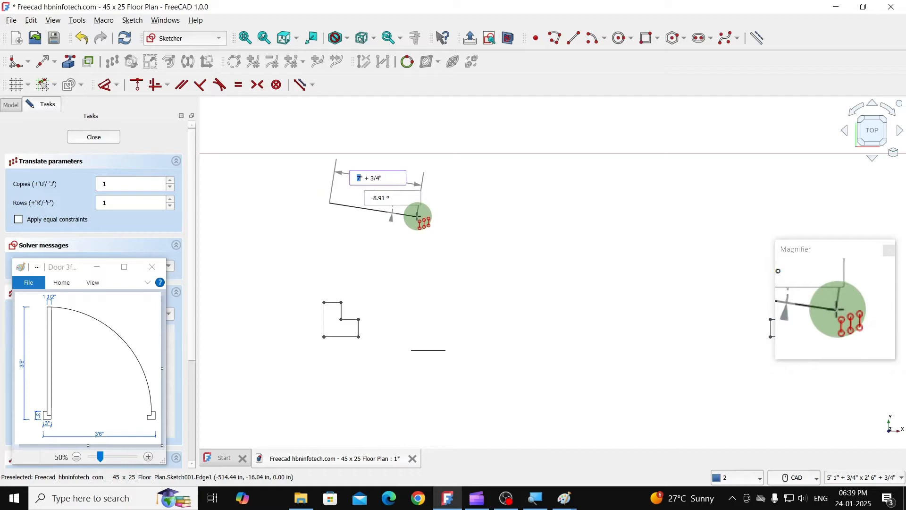
text(3')
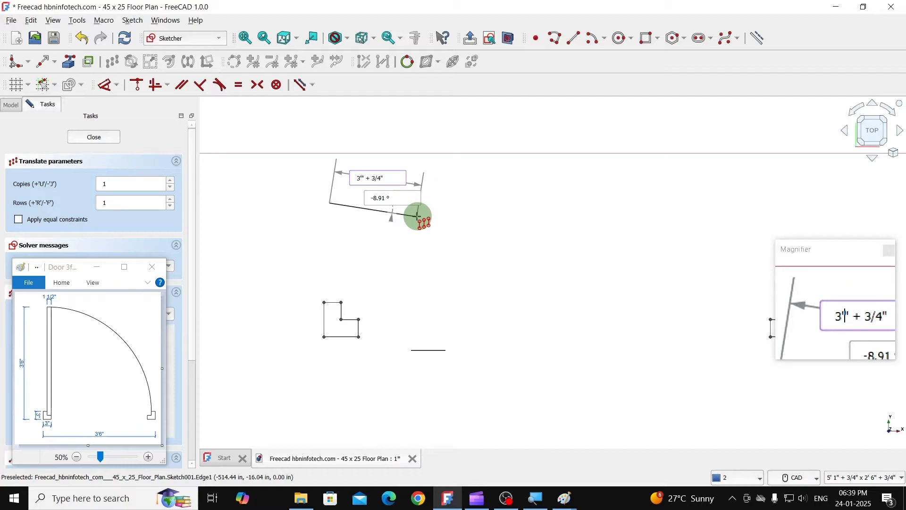
text(6")
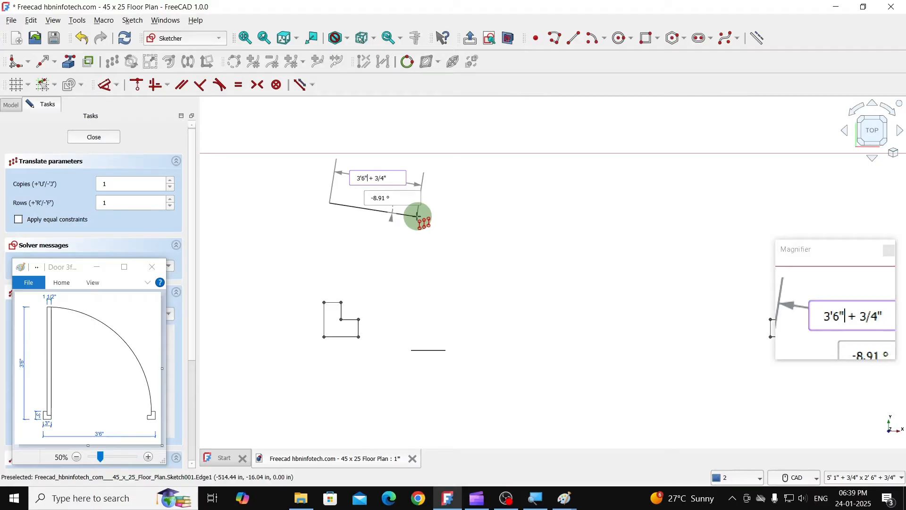
key(Tab)
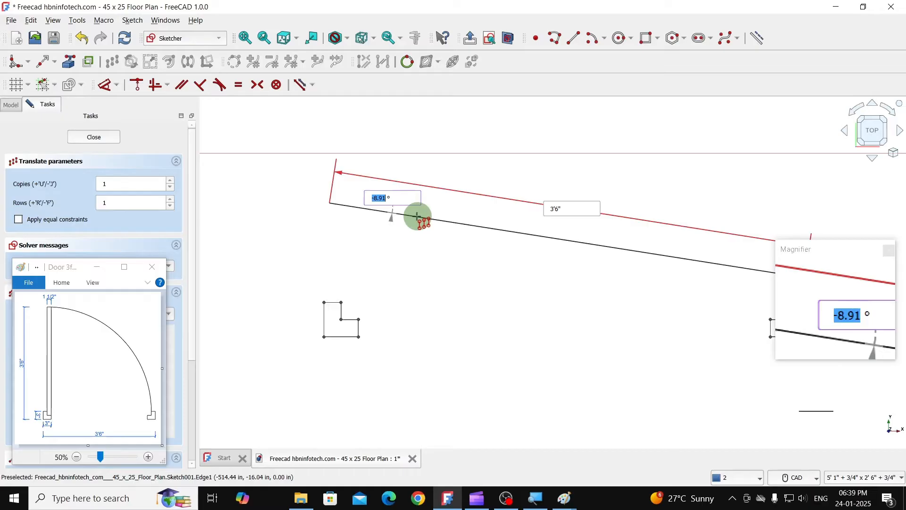
text(90)
key(Return)
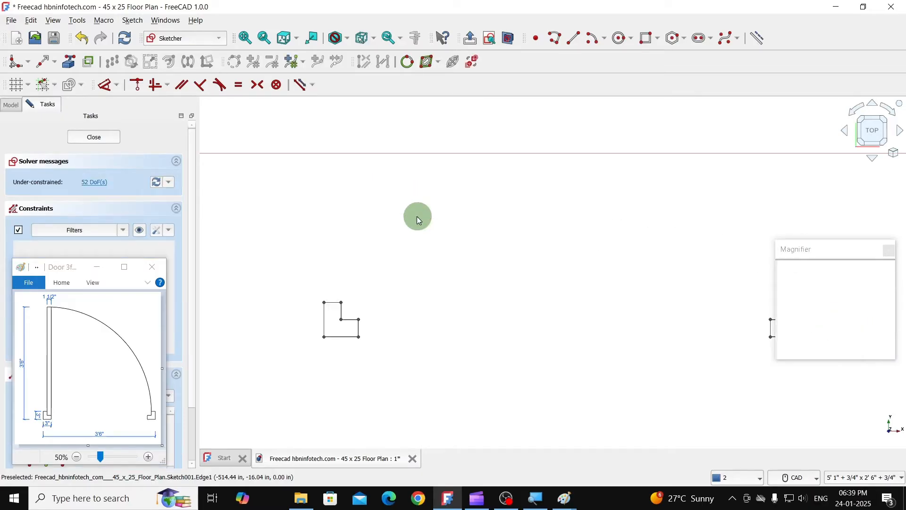
- Extend the left jamb's upper inner vertical edge up to the copied horizontal line to form the door leaf's left side
scroll(415, 217, down, 5)
scroll(414, 216, up, 4)
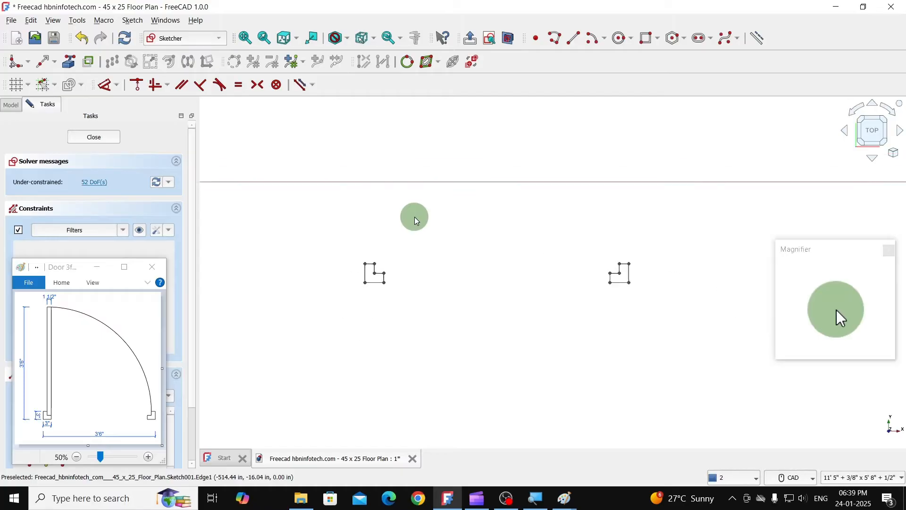
scroll(410, 223, down, 4)
mouse_move(419, 213)
middle_down()
mouse_move(404, 226)
mouse_move(409, 262)
middle_up()
scroll(400, 260, up, 2)
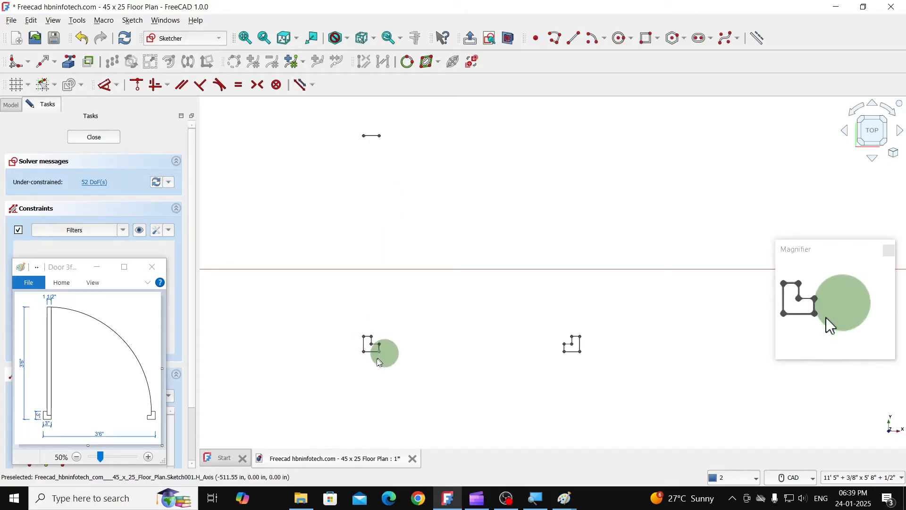
scroll(378, 347, up, 1)
mouse_move(396, 302)
middle_down()
mouse_move(392, 291)
mouse_move(380, 321)
middle_up()
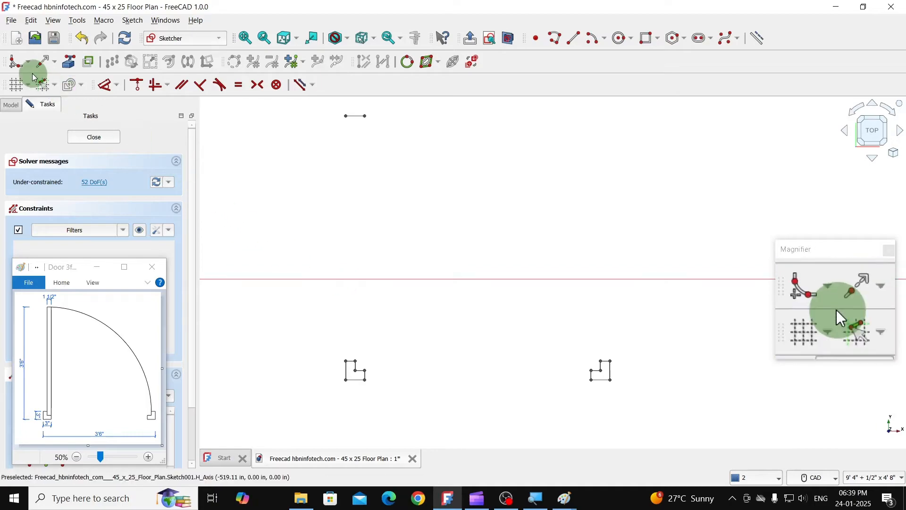
click(41, 70)
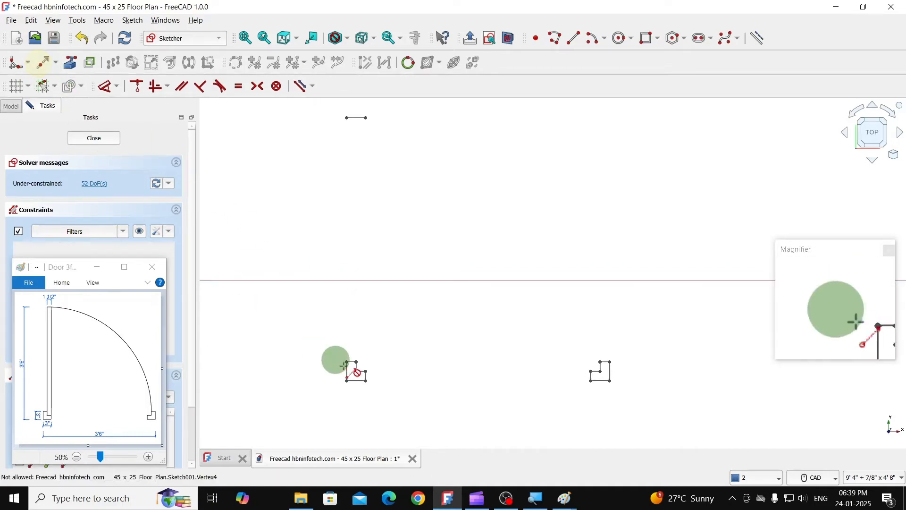
scroll(361, 373, up, 3)
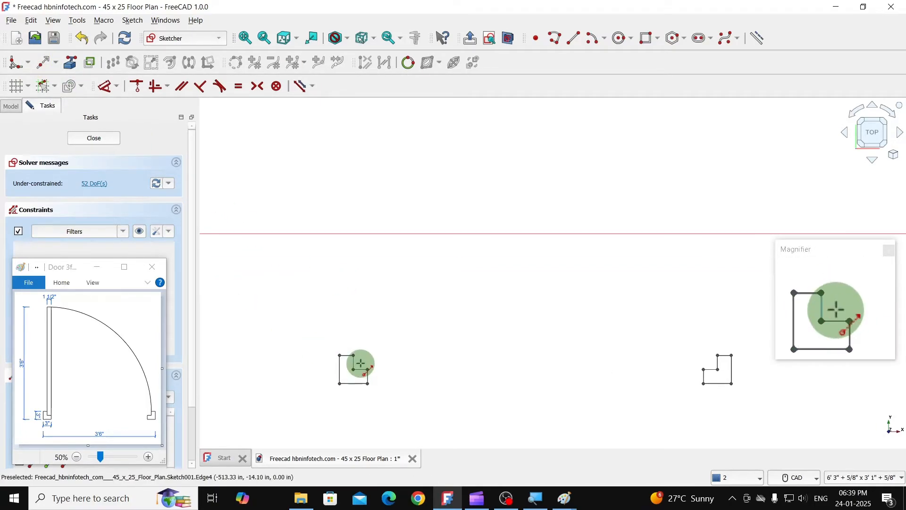
click(350, 362)
scroll(350, 362, down, 4)
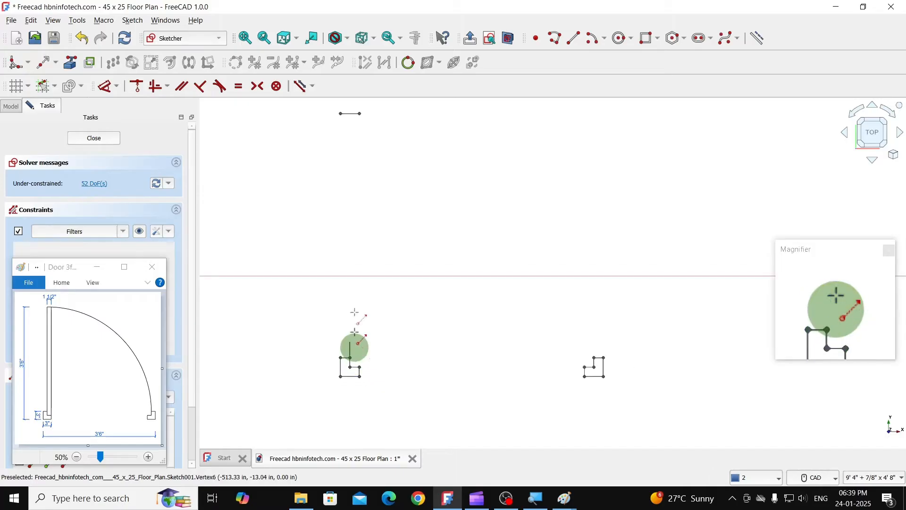
click(352, 115)
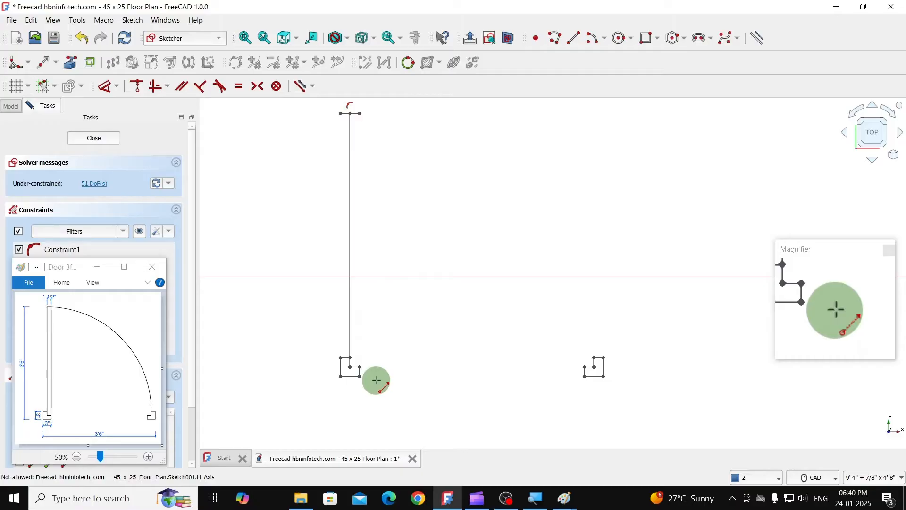
- Extend the left jamb's short right edge up to the right end of the copied line as the leaf's right side
scroll(379, 376, up, 3)
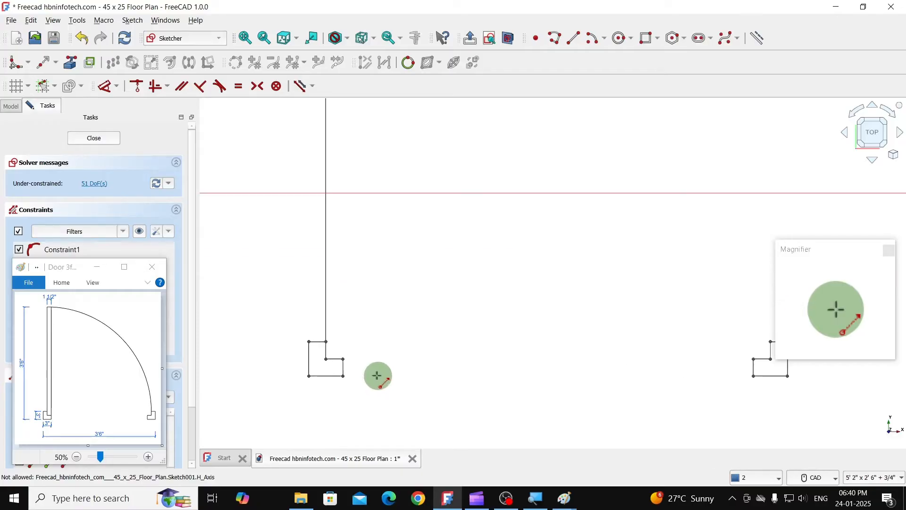
click(349, 371)
scroll(350, 358, down, 5)
scroll(349, 220, up, 4)
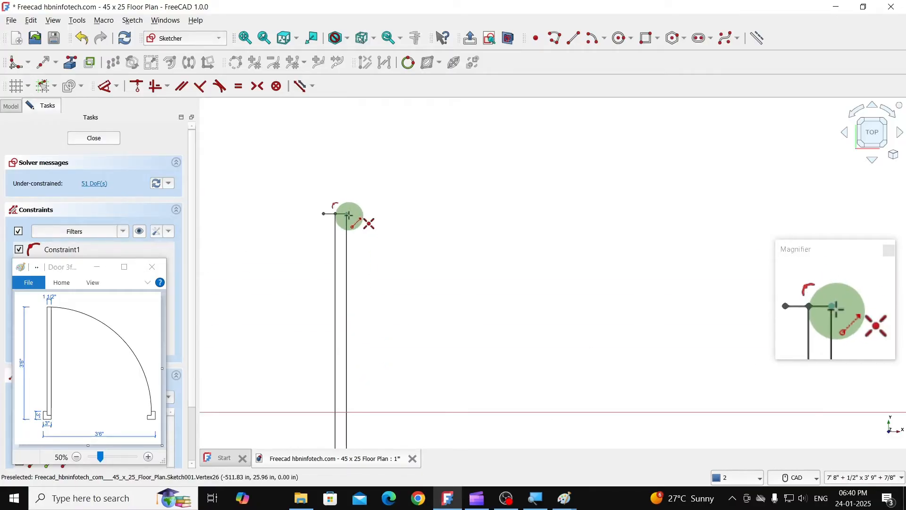
click(348, 216)
- Shorten the top line's left end to the door leaf's left vertical line with the Extend tool
scroll(380, 202, down, 2)
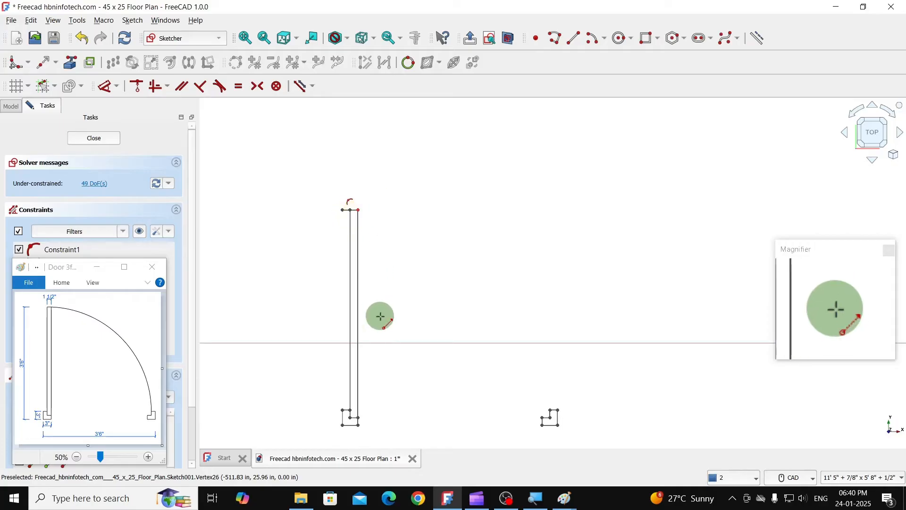
middle_drag(379, 305, 361, 265)
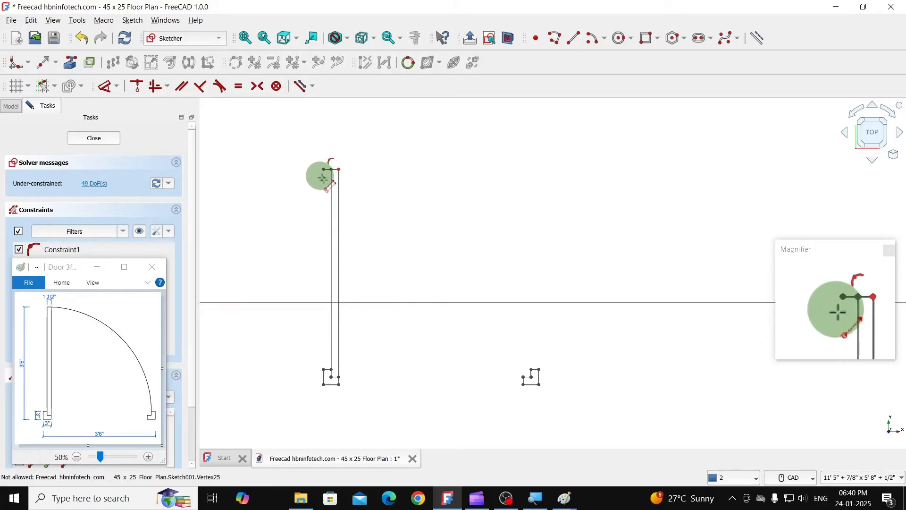
scroll(328, 183, up, 5)
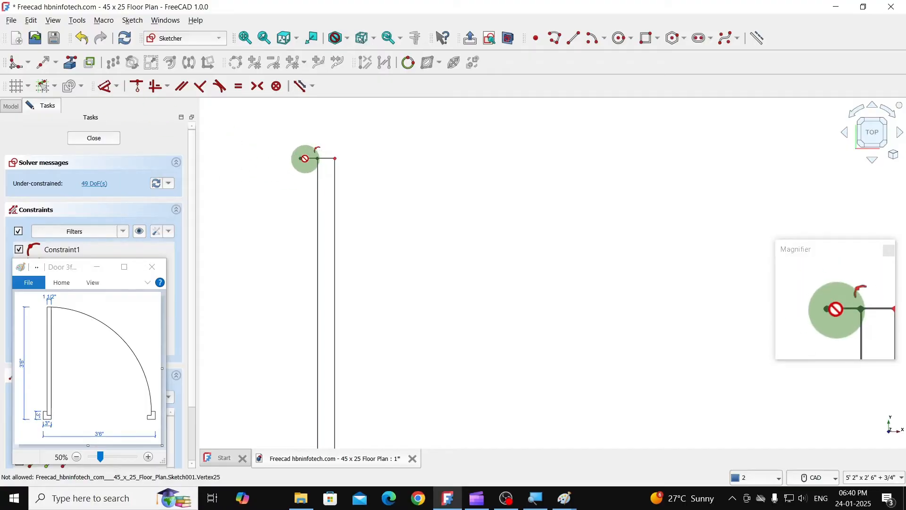
click(319, 178)
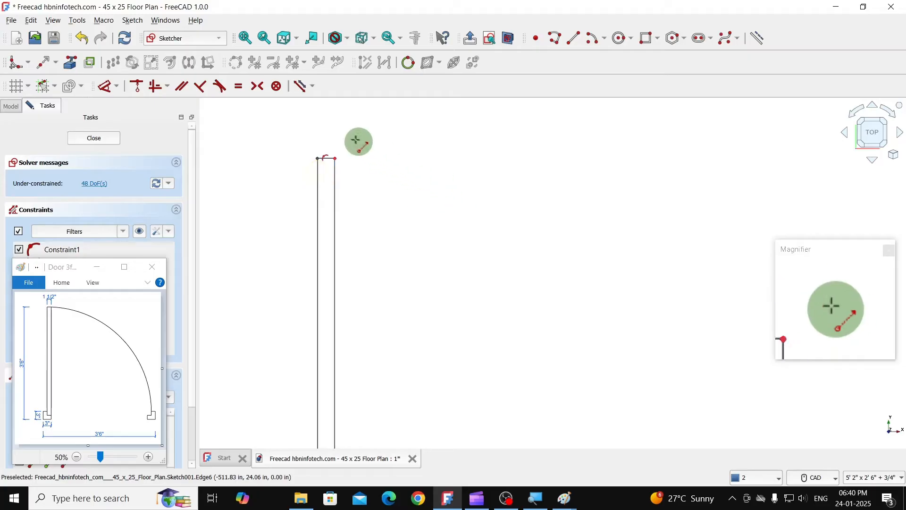
- Draw the door swing by center arc, centred on the left jamb's upper inner corner, from the leaf's top-right corner to the right jamb's upper inner corner
scroll(378, 165, down, 4)
middle_drag(406, 200, 384, 204)
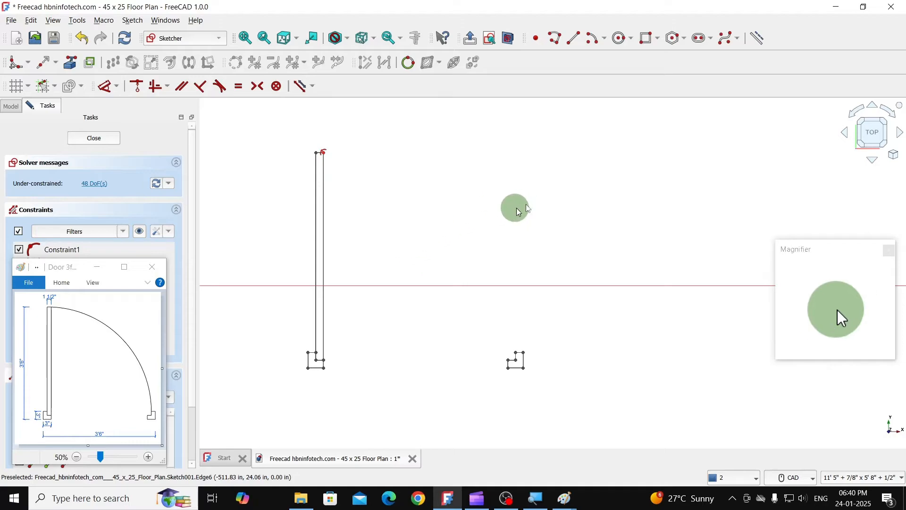
click(605, 44)
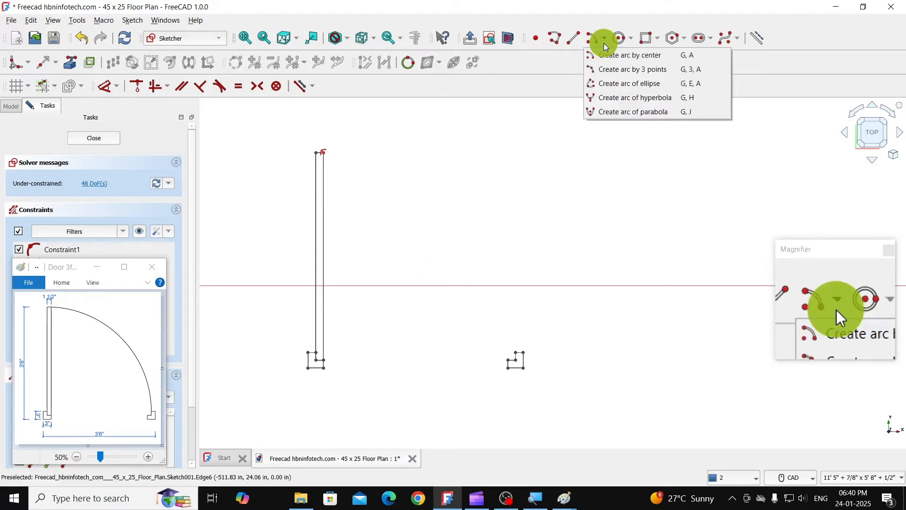
click(630, 59)
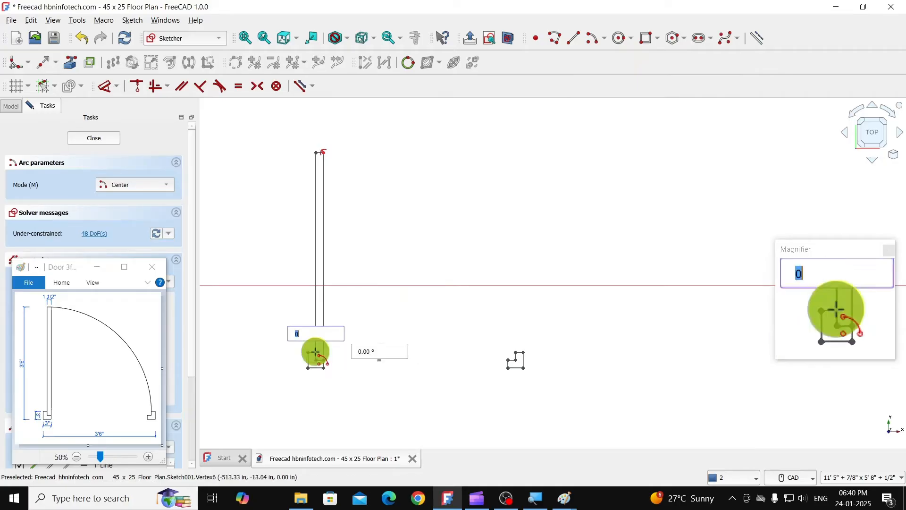
click(315, 352)
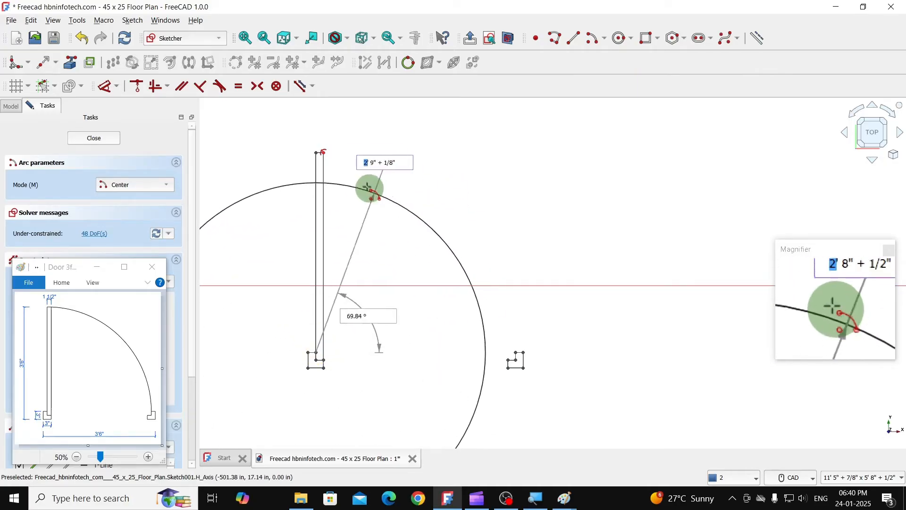
click(323, 152)
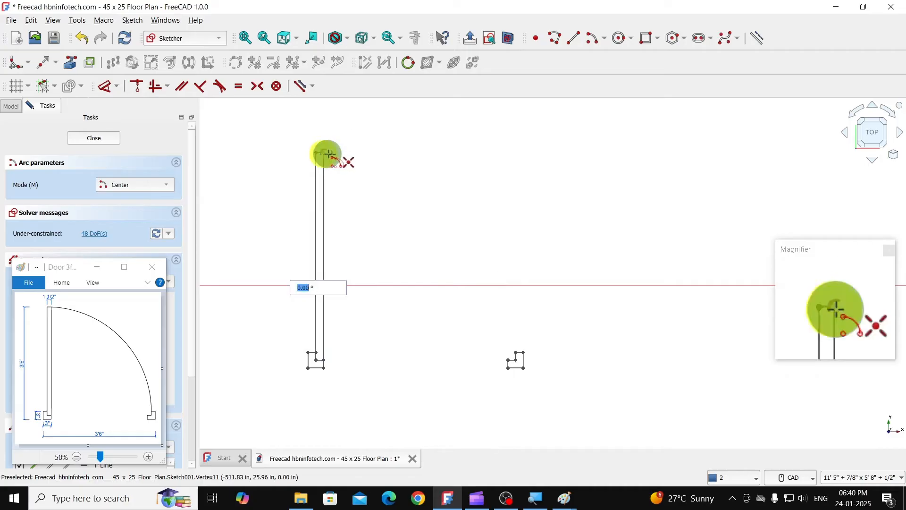
click(512, 349)
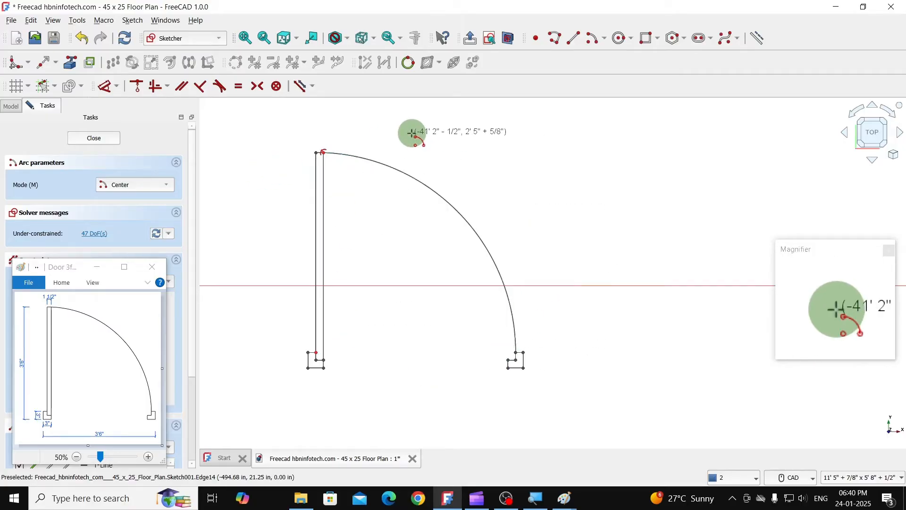
right_click(305, 130)
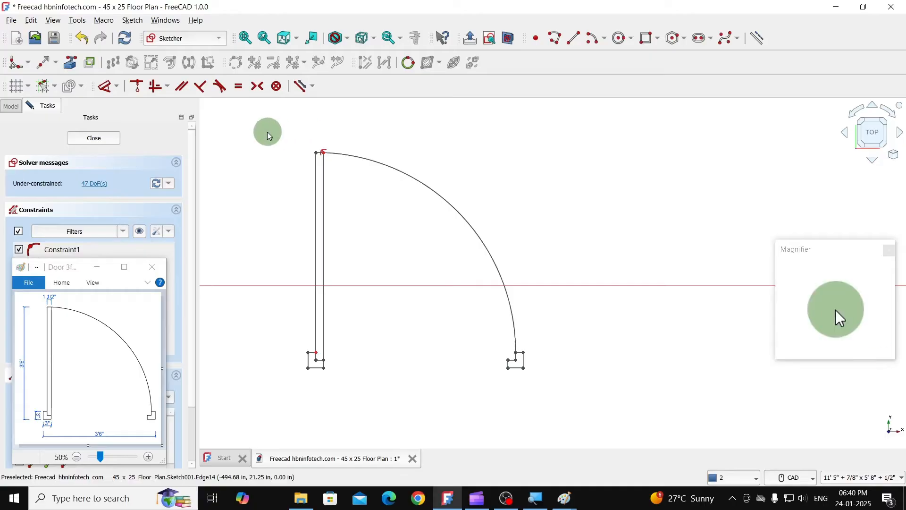
- Select the whole door drawing and delete all constraints in the sketch
mouse_move(349, 234)
mouse_down()
mouse_move(530, 402)
mouse_move(570, 423)
mouse_up()
click(132, 20)
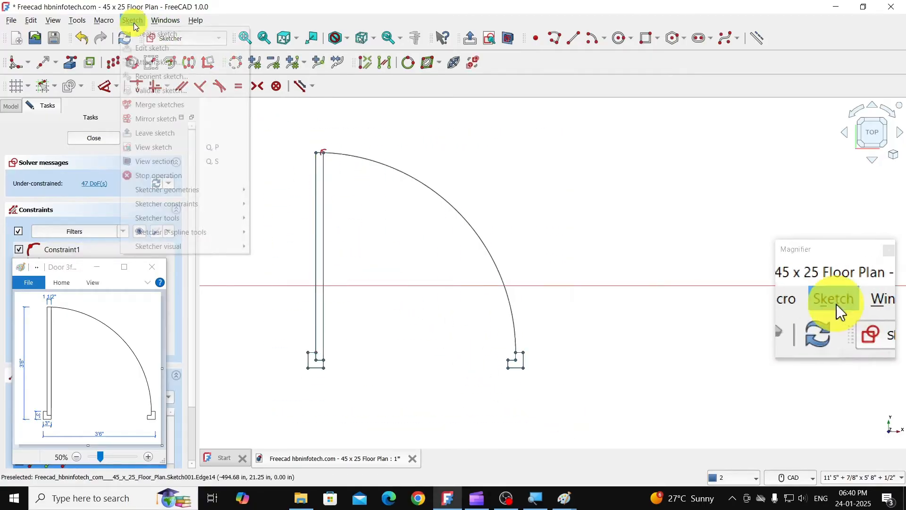
mouse_move(182, 218)
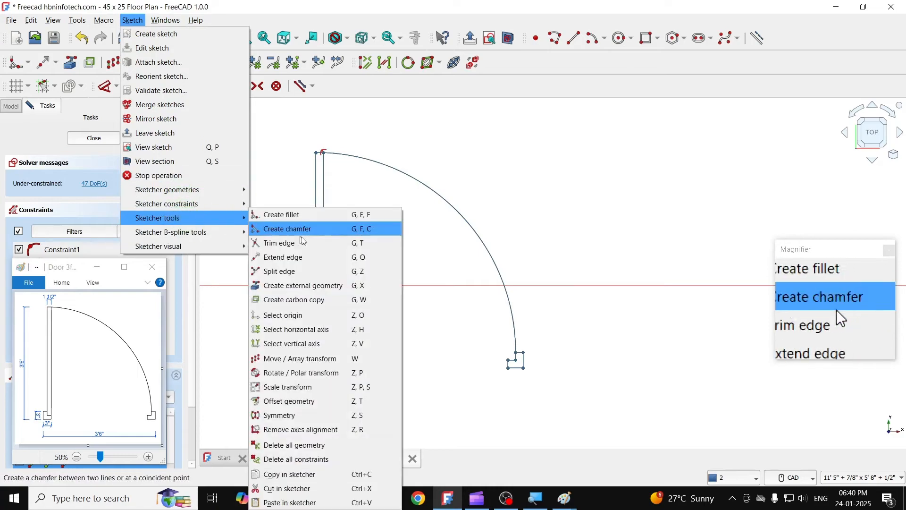
click(298, 459)
click(462, 265)
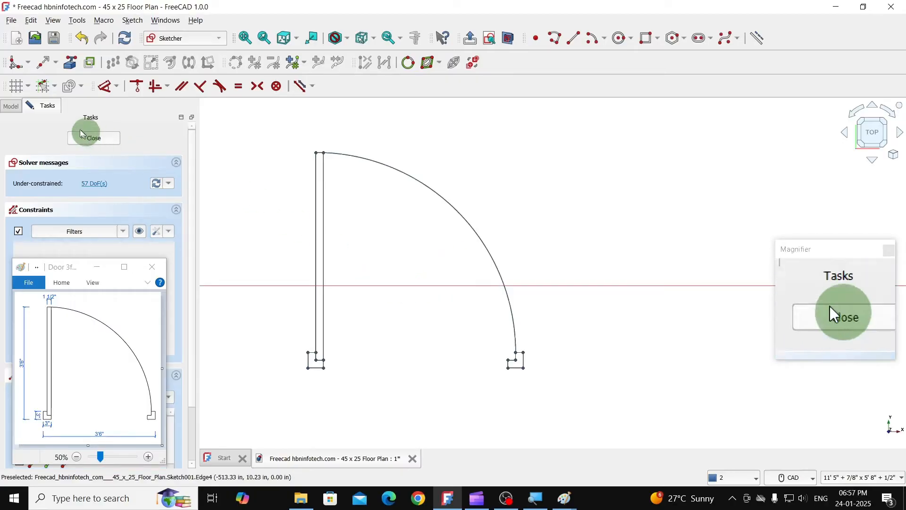
- Close the door sketch and rename Sketch001 as Main Door
click(90, 139)
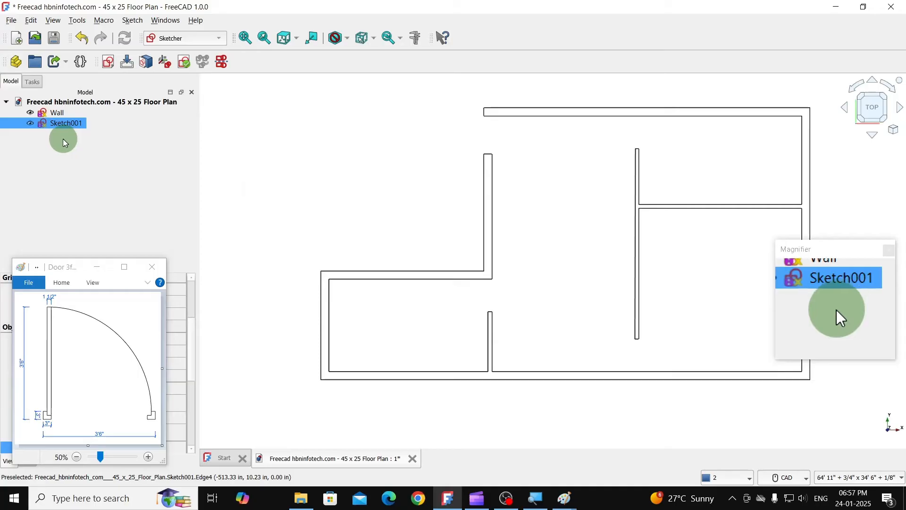
scroll(347, 206, down, 5)
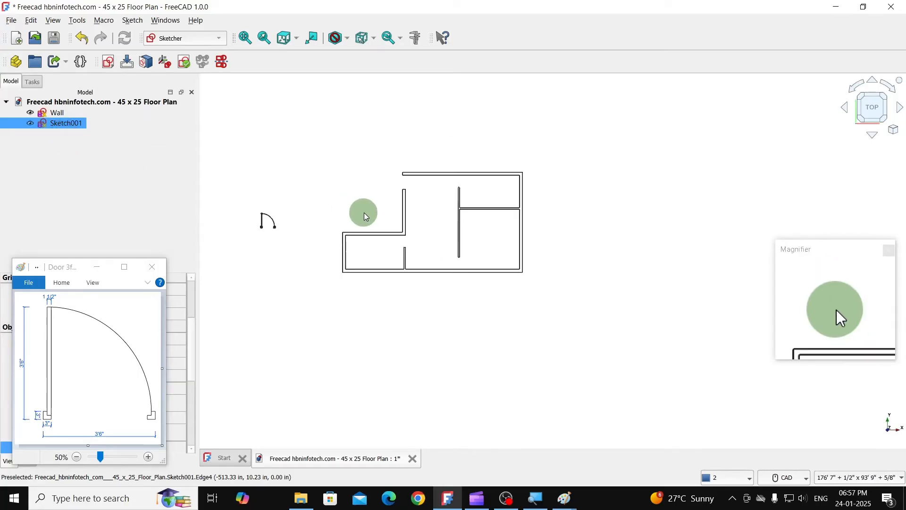
right_click(62, 125)
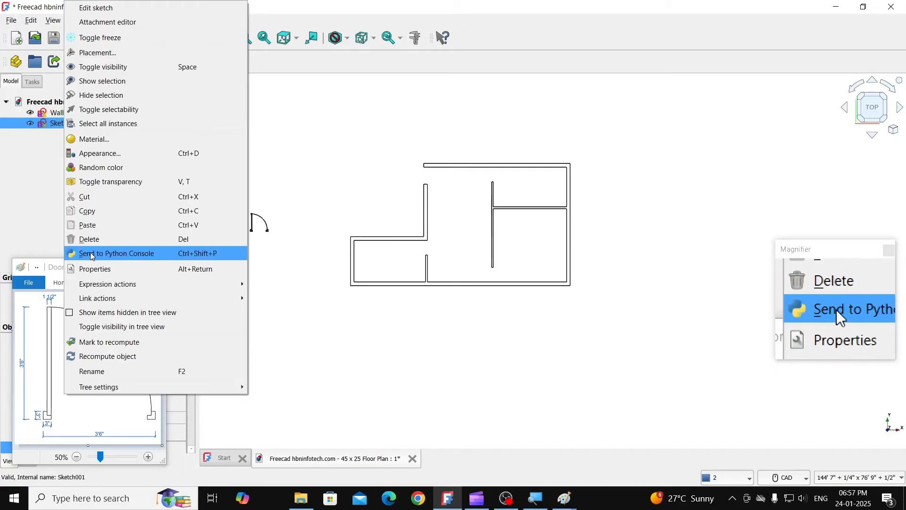
click(101, 374)
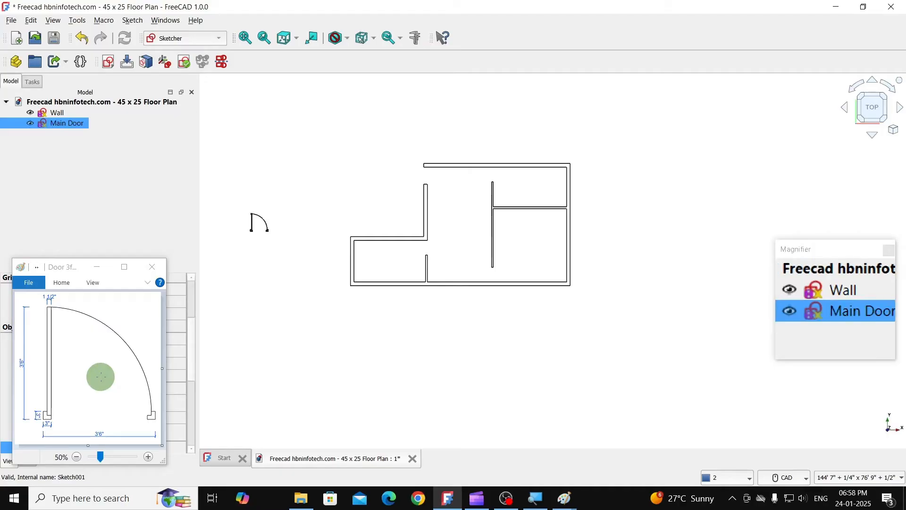
- Deselect the Main Door sketch and switch to the Draft workbench
click(237, 271)
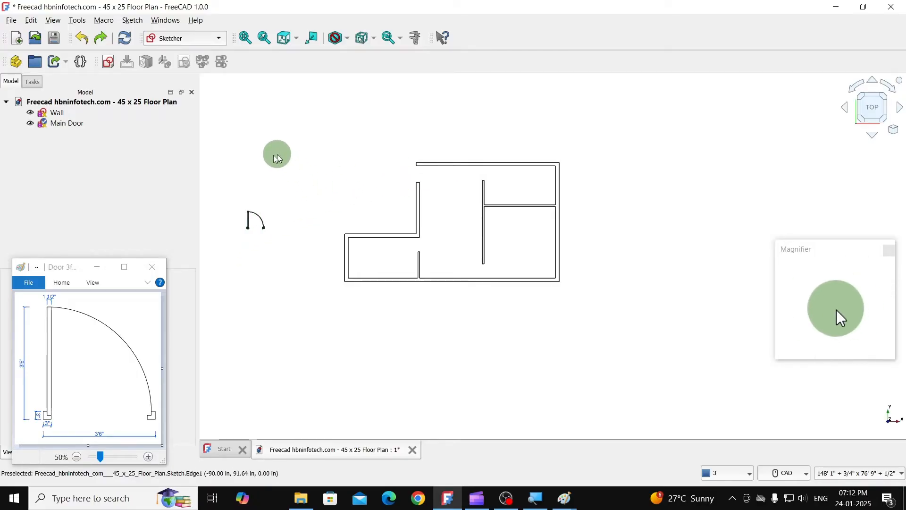
click(193, 38)
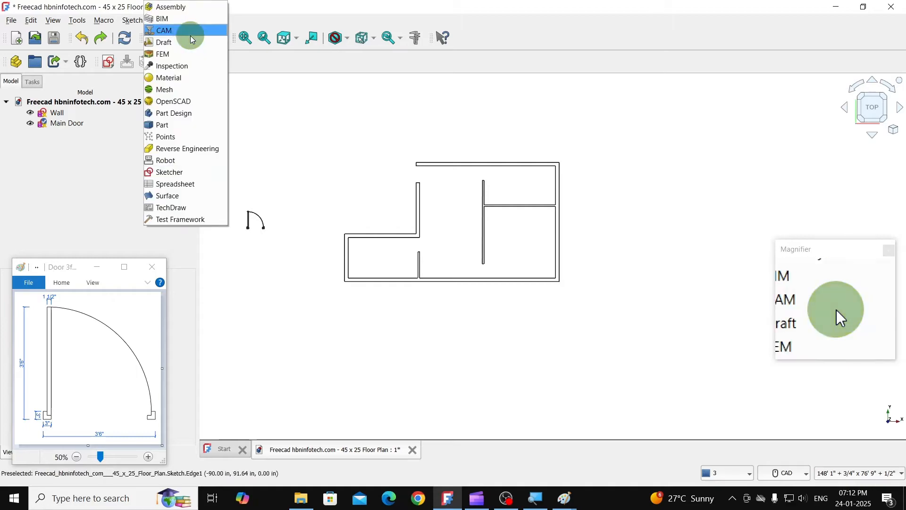
click(174, 46)
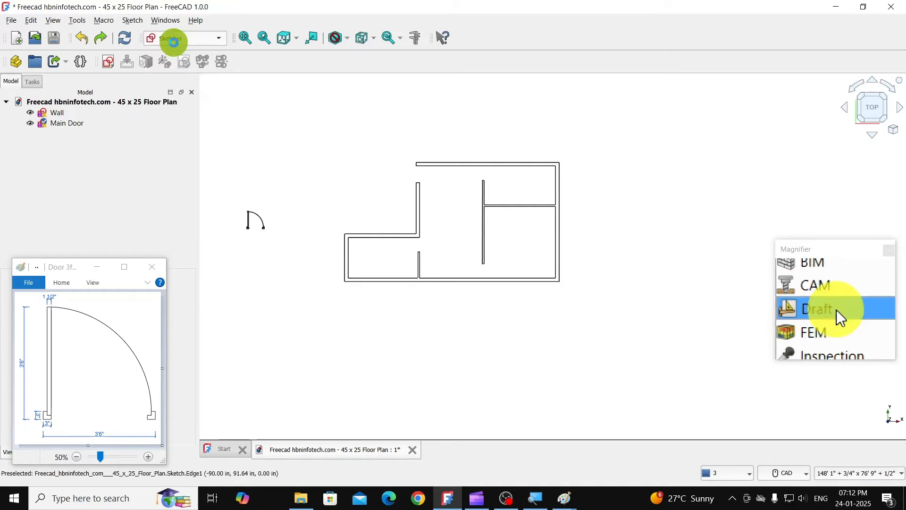
click(233, 157)
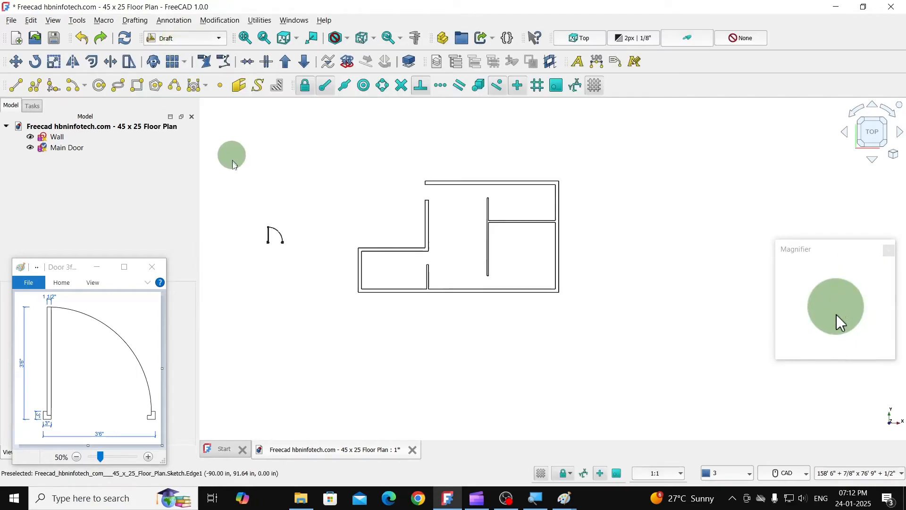
- Rotate the Main Door sketch by 270° about its left jamb, using a vertical base direction of 90°
click(268, 245)
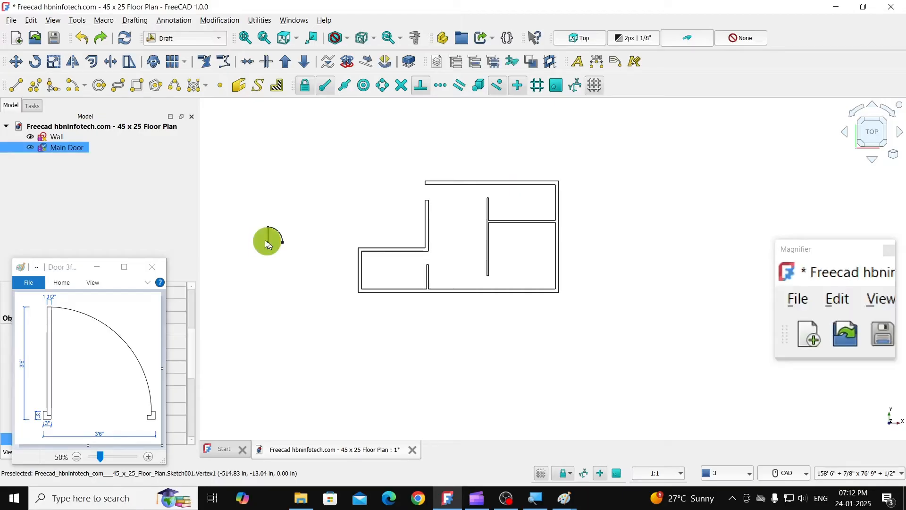
click(36, 64)
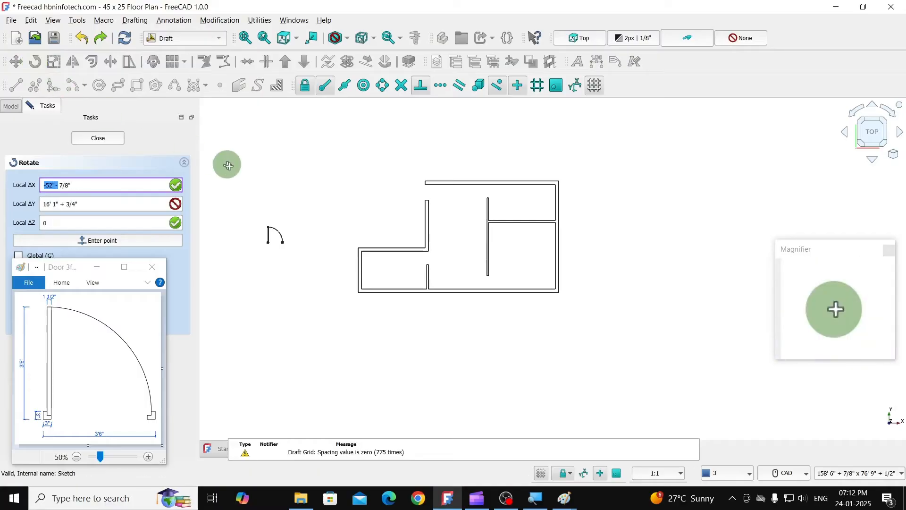
click(96, 268)
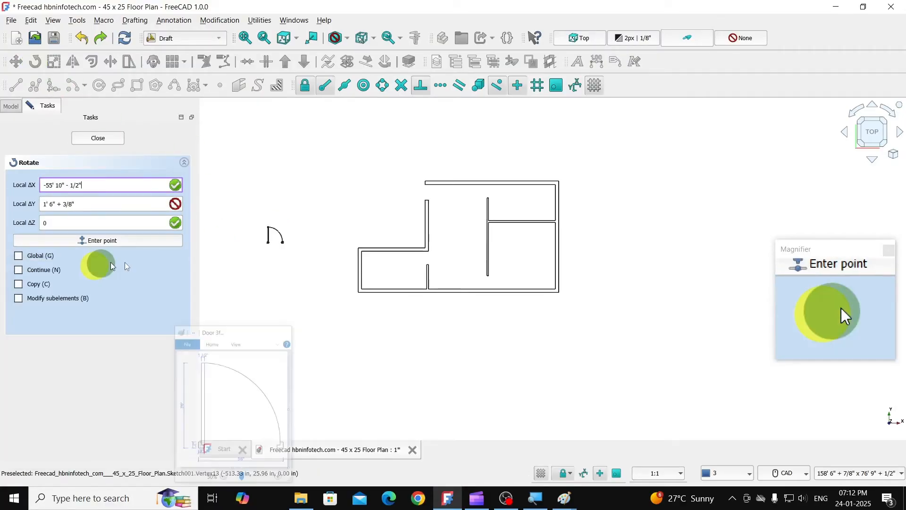
click(270, 245)
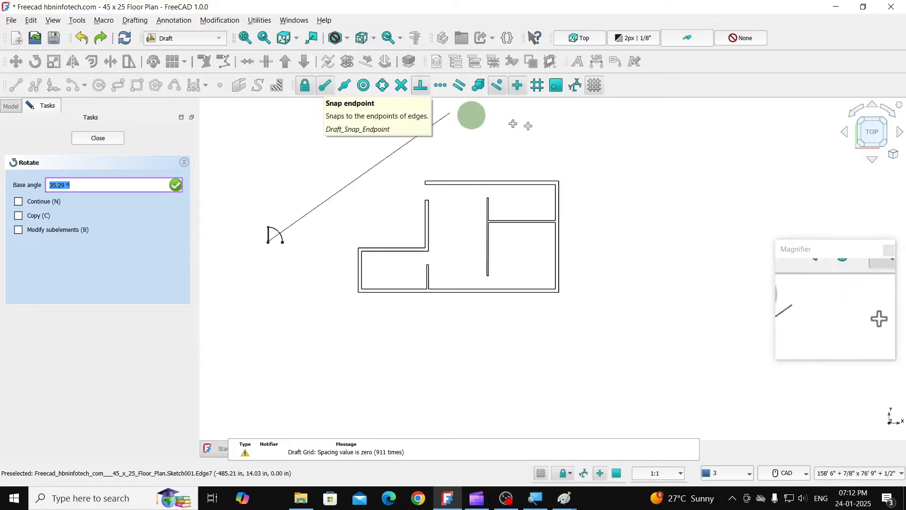
click(267, 186)
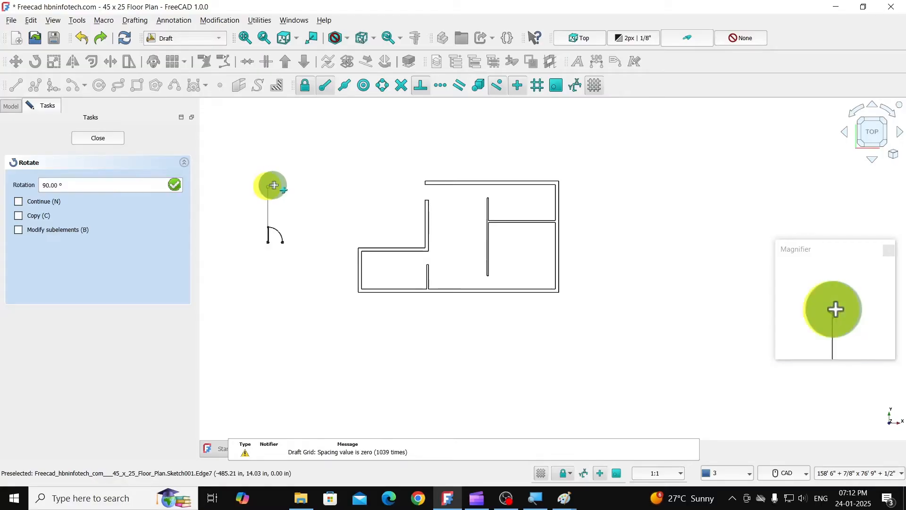
click(325, 242)
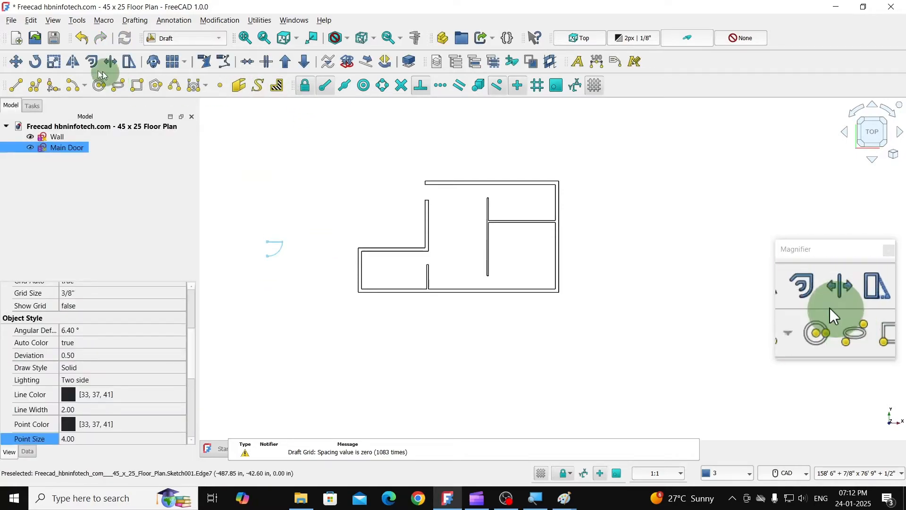
- Move Main Door by its upper jamb's top-left corner onto the lower-left corner of the top wall's open end
click(20, 69)
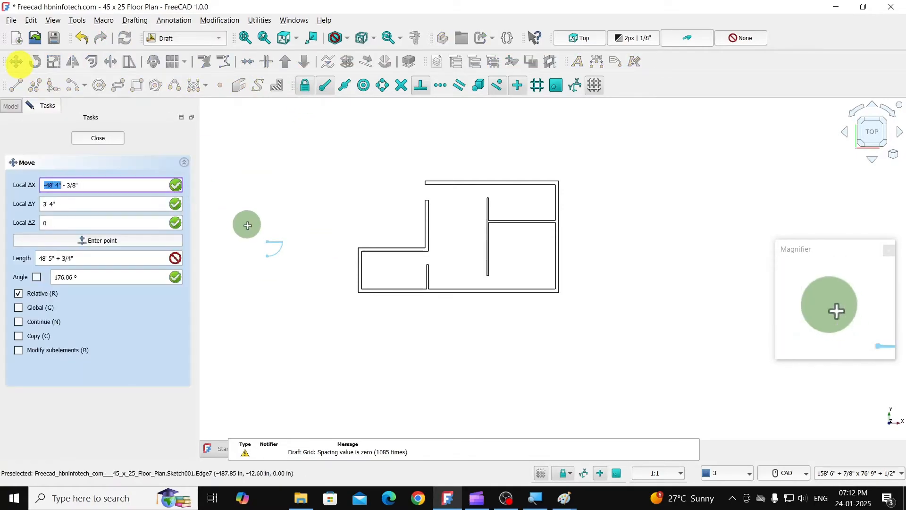
scroll(255, 245, up, 4)
scroll(272, 244, up, 5)
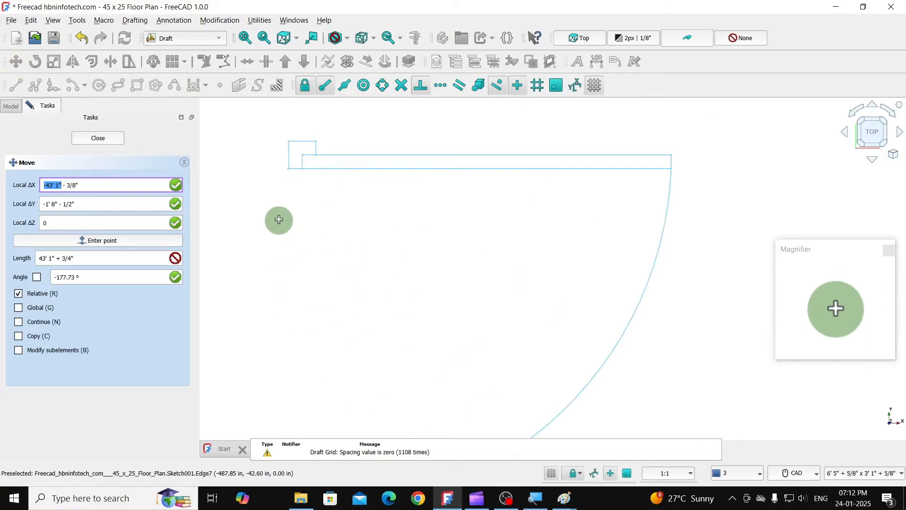
scroll(299, 208, down, 8)
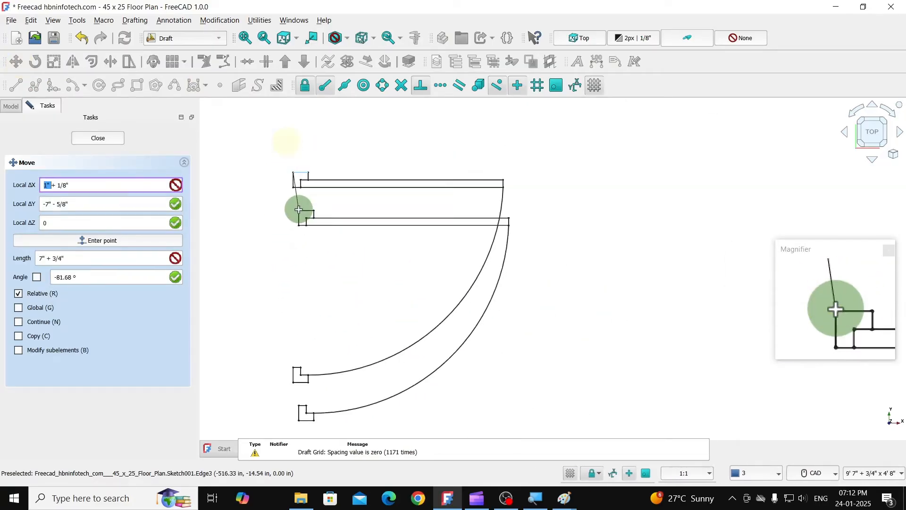
scroll(378, 235, down, 4)
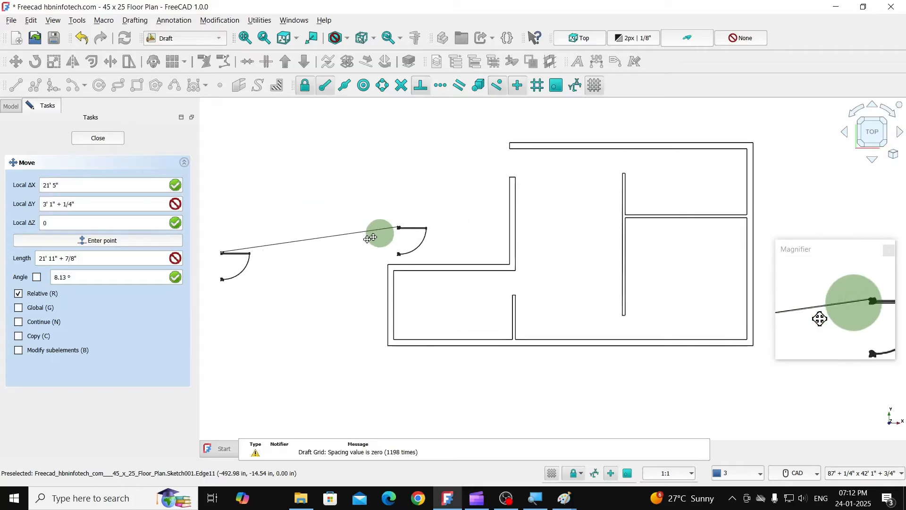
scroll(494, 177, up, 6)
scroll(493, 177, up, 4)
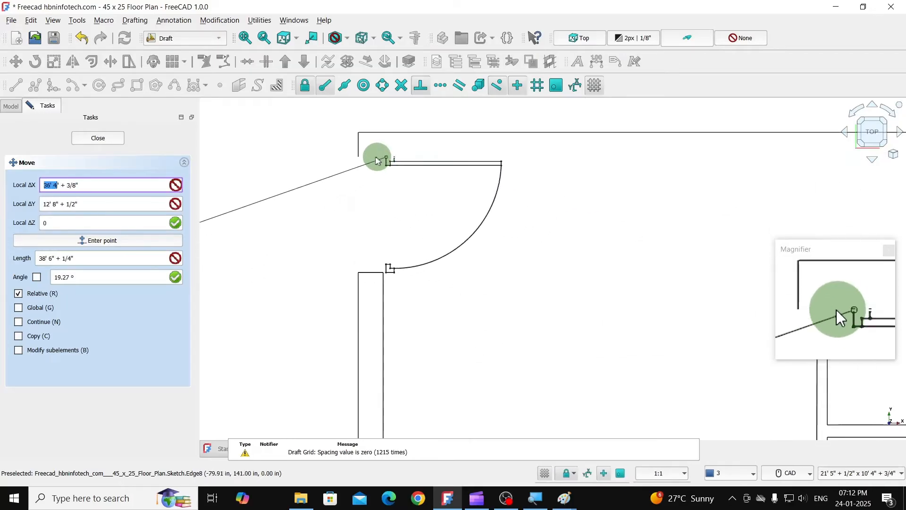
click(360, 160)
scroll(554, 239, down, 3)
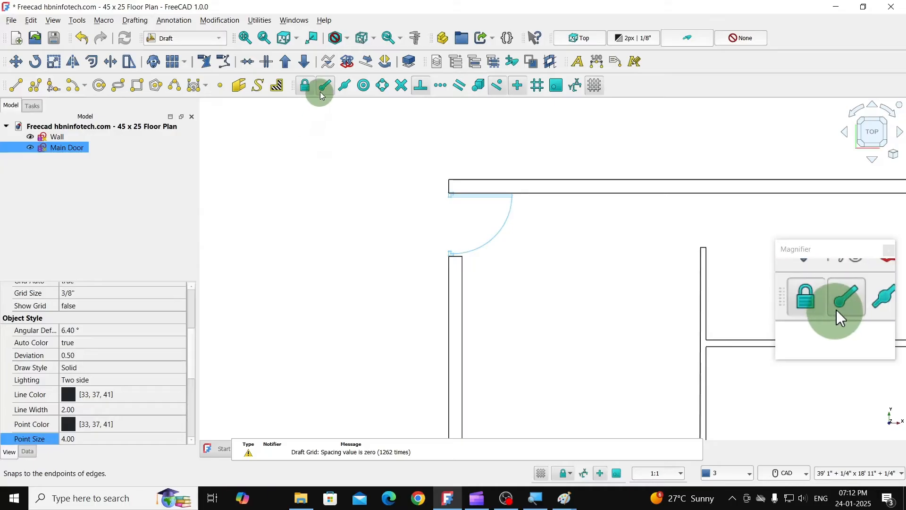
scroll(394, 141, down, 3)
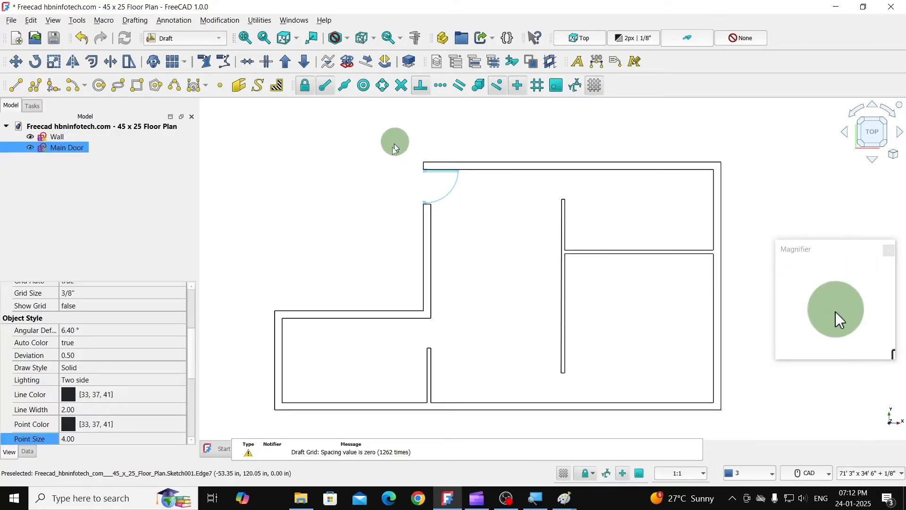
click(379, 177)
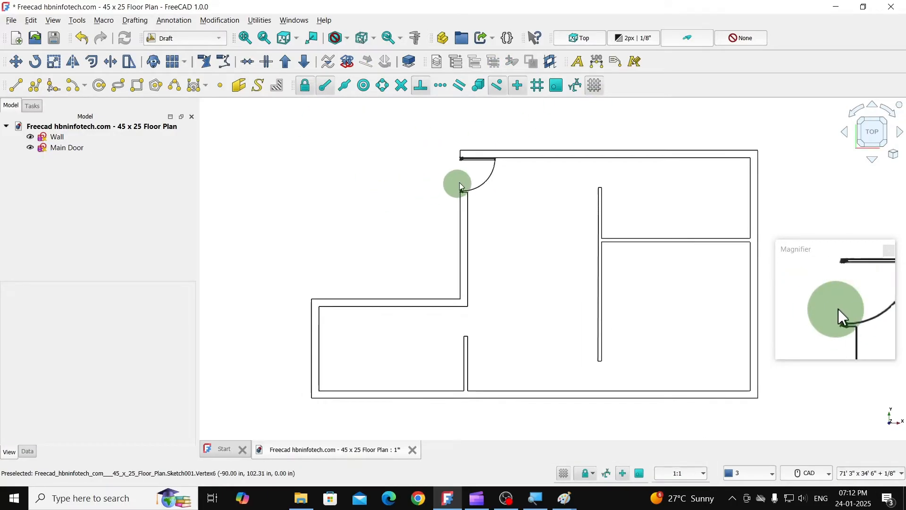
- Set the Main Door sketch's point size to 1
scroll(457, 185, up, 3)
scroll(384, 151, down, 3)
scroll(384, 162, up, 5)
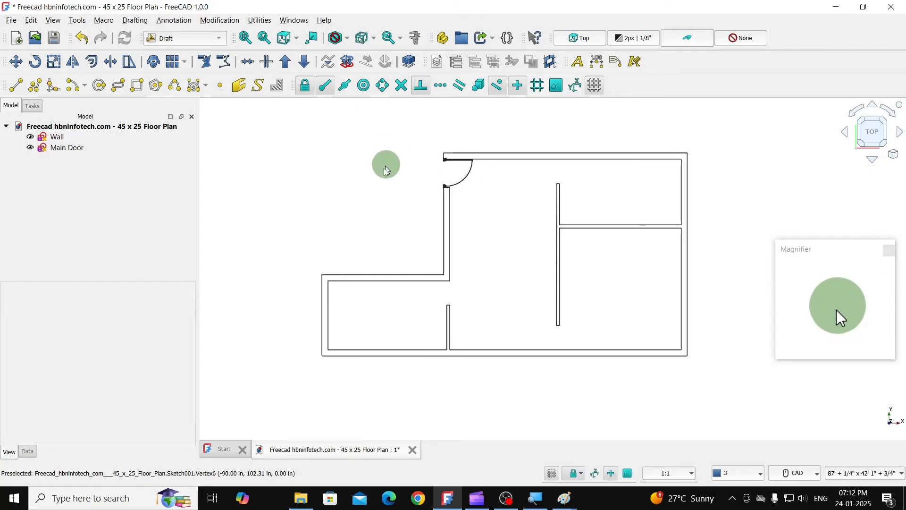
scroll(543, 162, up, 2)
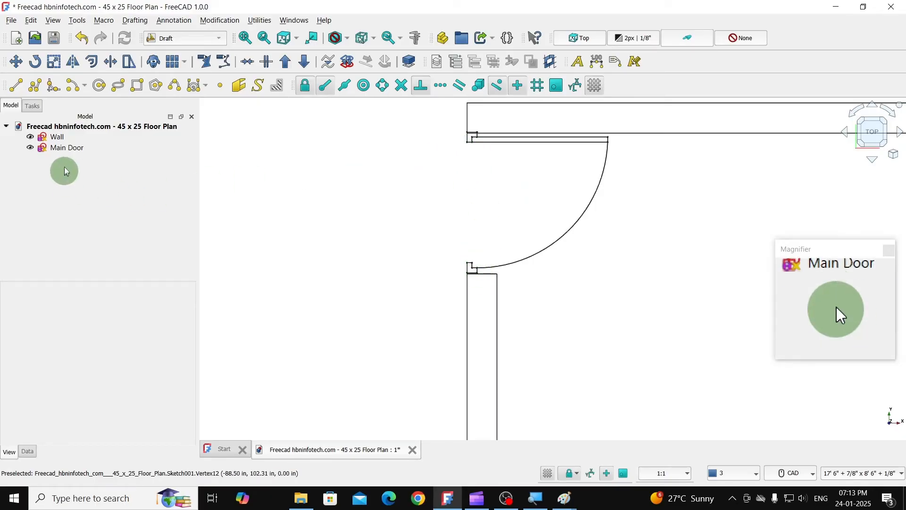
double_click(70, 148)
click(70, 148)
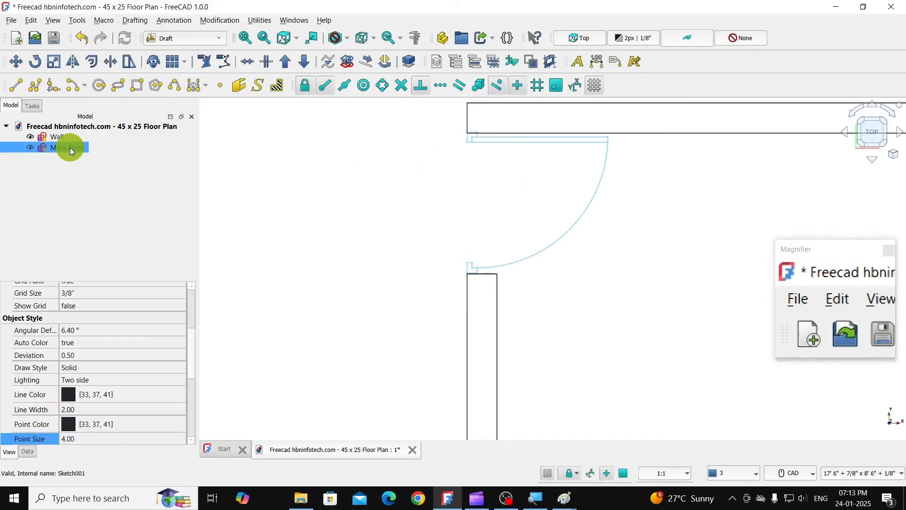
scroll(136, 352, down, 4)
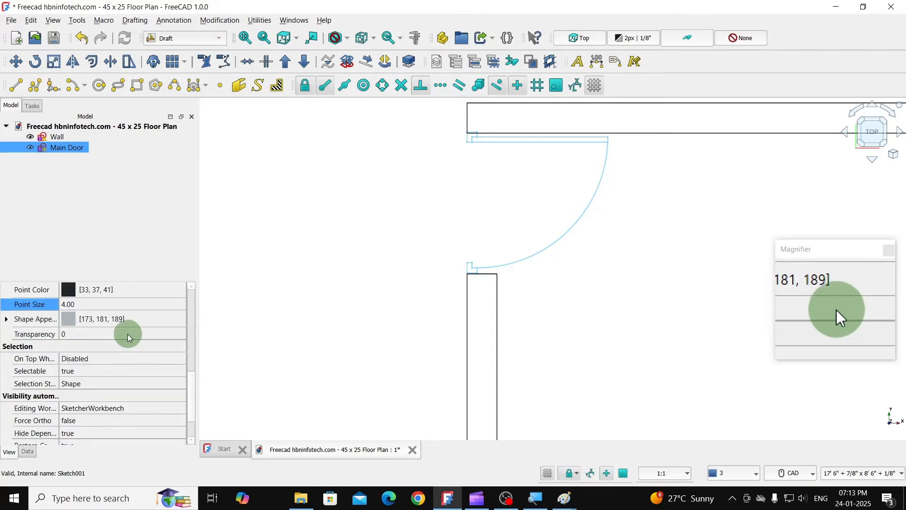
click(85, 306)
text(1)
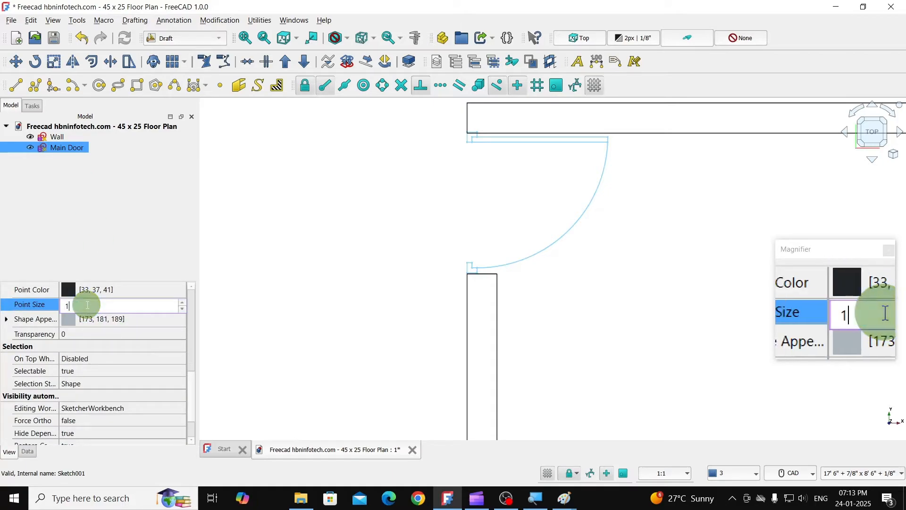
key(Return)
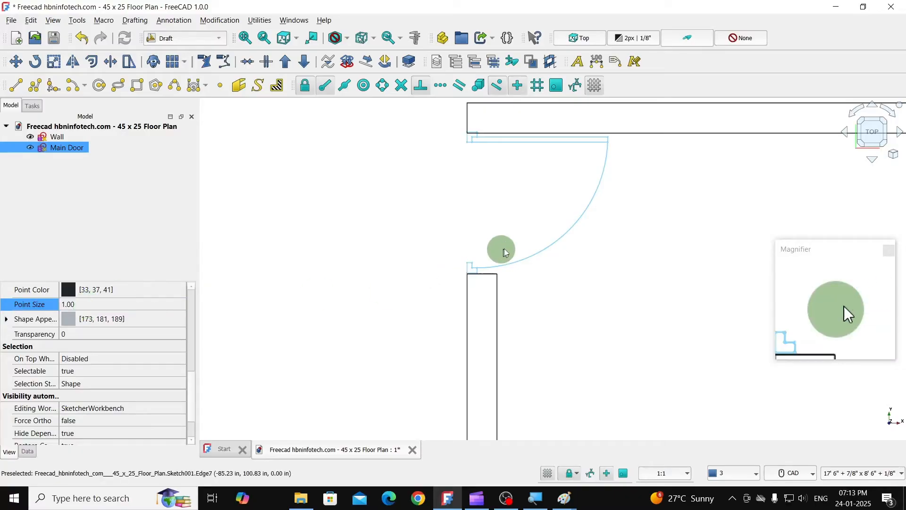
click(600, 280)
- Move Main Door down 3/8" so its lower jamb's bottom-left corner meets the top-left corner of the wall below the opening
scroll(538, 267, up, 3)
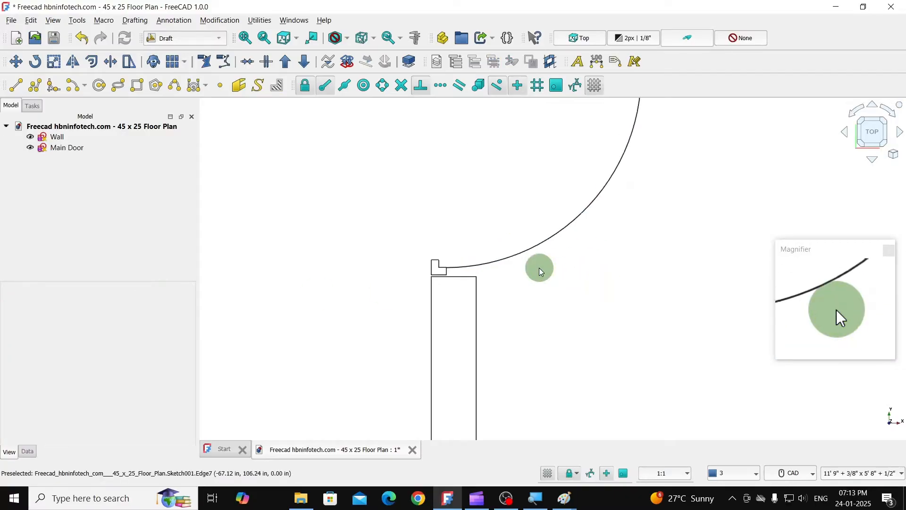
click(474, 267)
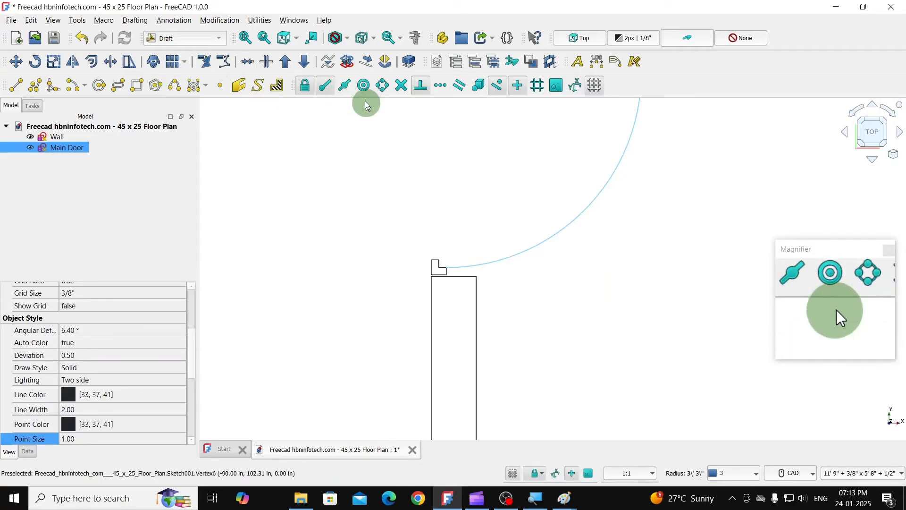
click(16, 63)
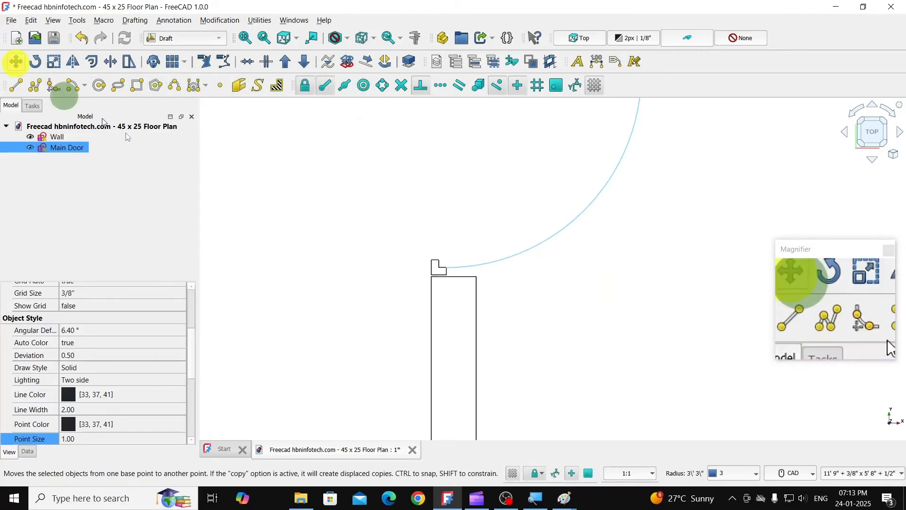
scroll(431, 269, up, 7)
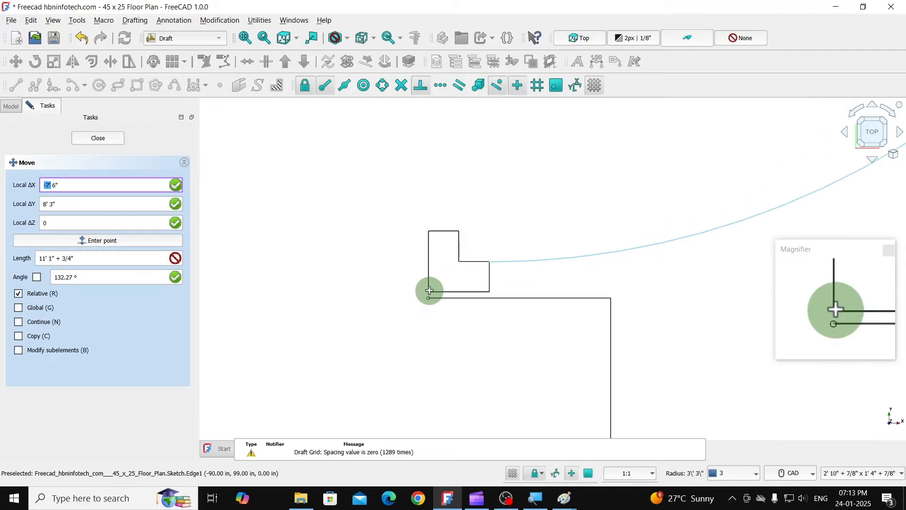
scroll(424, 294, up, 5)
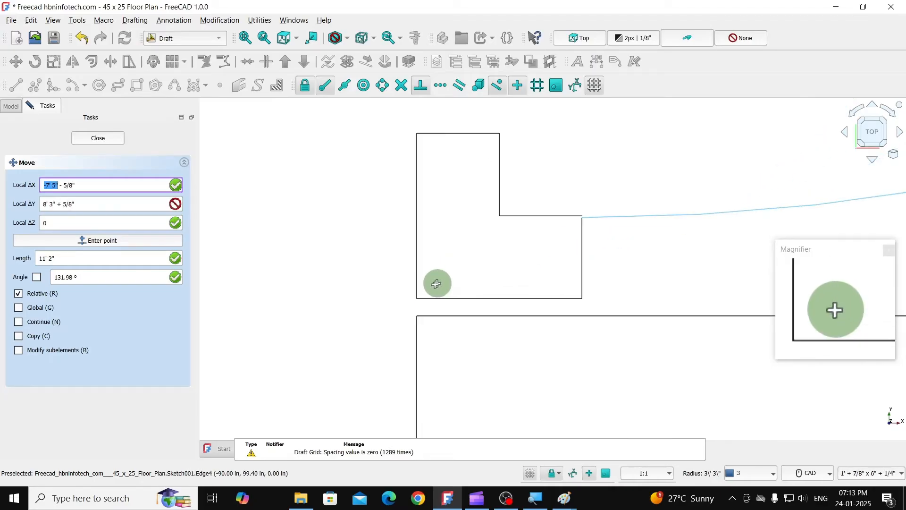
click(417, 298)
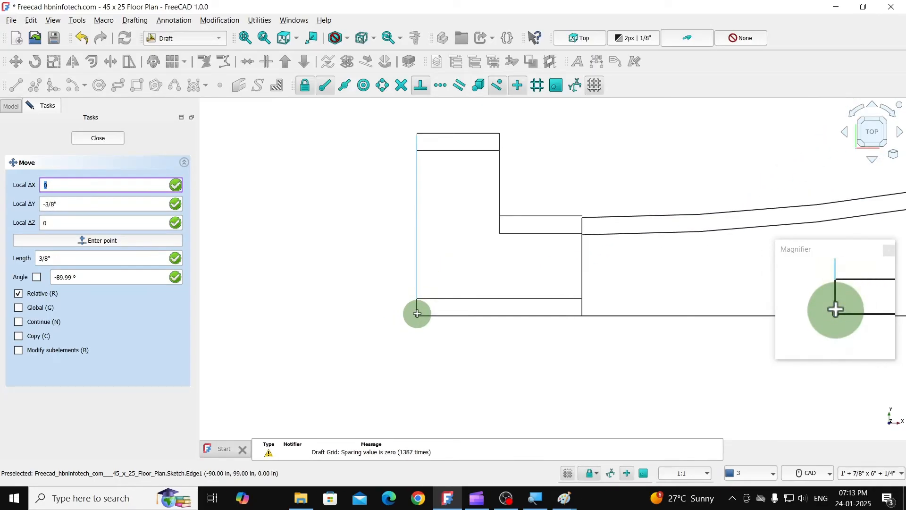
click(417, 314)
scroll(388, 266, down, 5)
scroll(501, 283, down, 5)
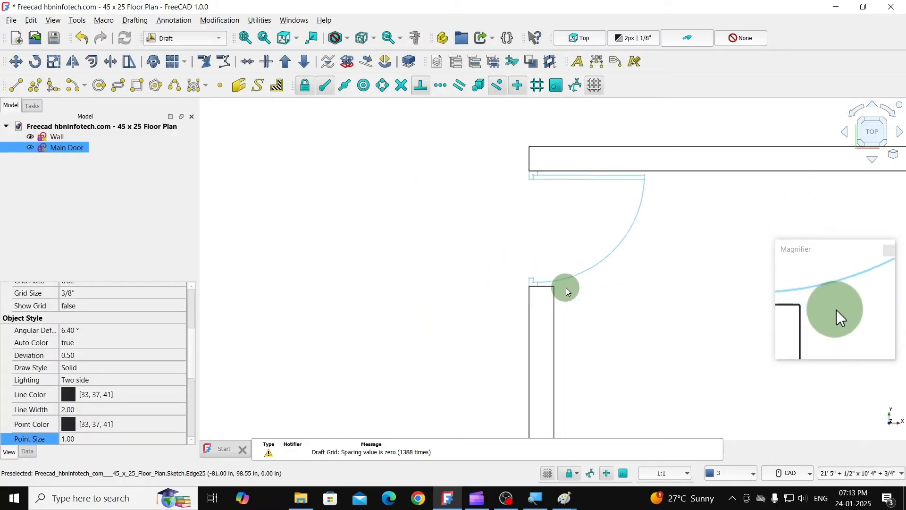
click(483, 264)
scroll(448, 223, down, 3)
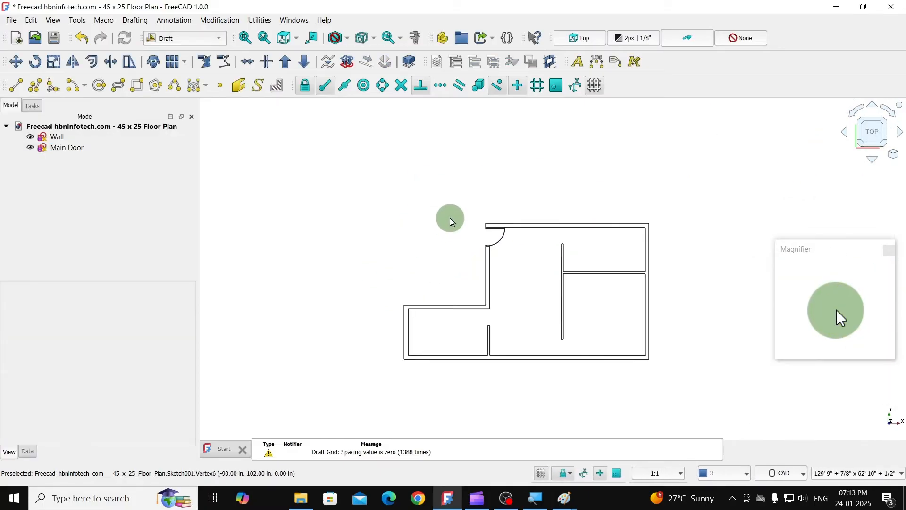
- Duplicate the Main Door sketch
scroll(526, 297, up, 2)
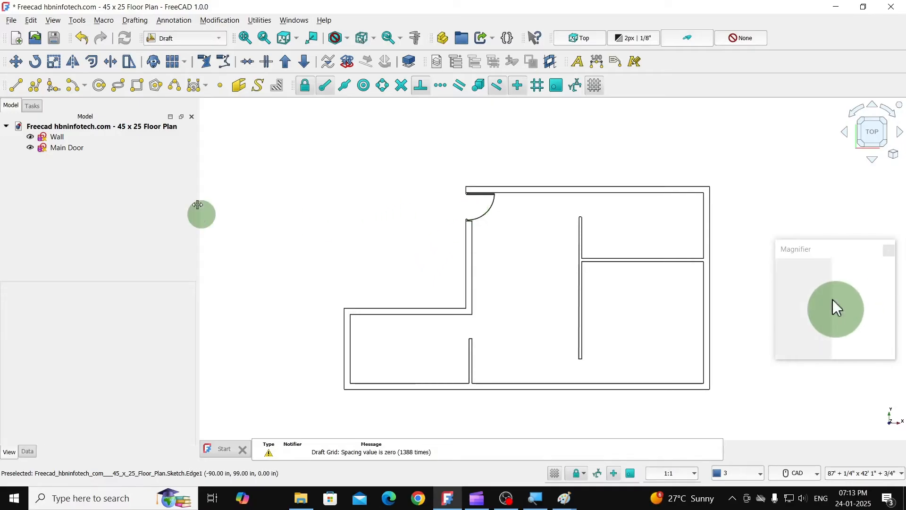
click(68, 148)
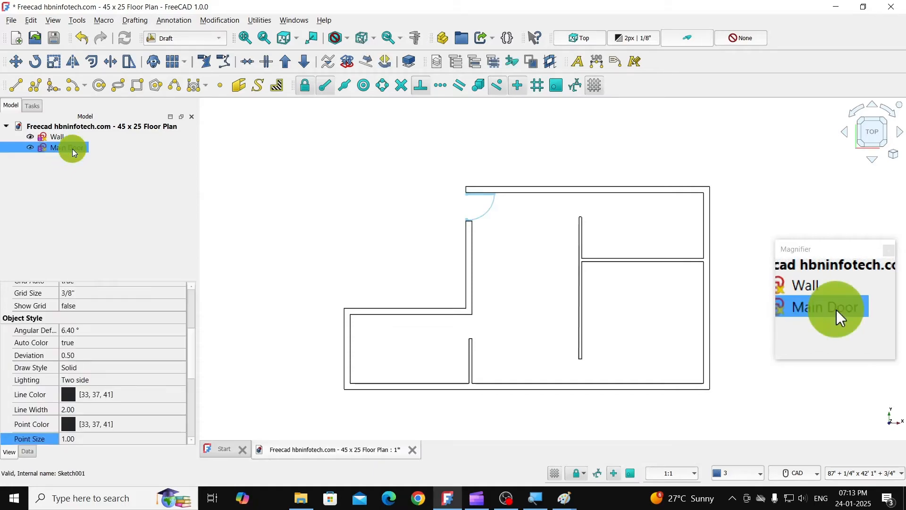
click(34, 22)
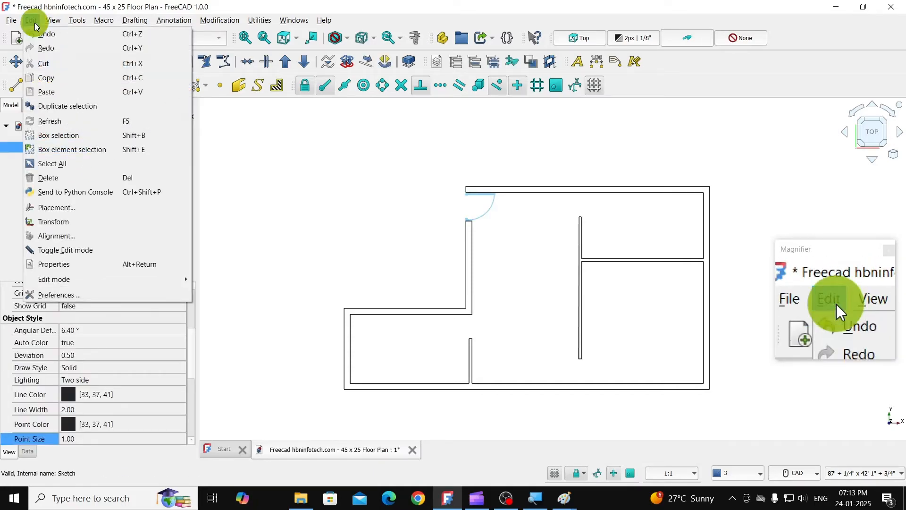
click(65, 108)
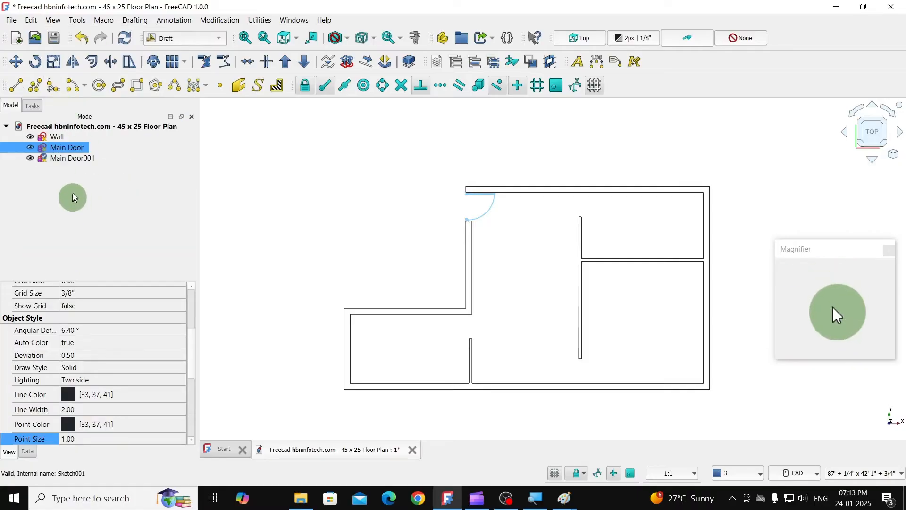
- Move the duplicated door sketch about 18' 9" horizontally left of the Main Door, into the empty area outside the walls
ctrl+click(75, 158)
click(76, 159)
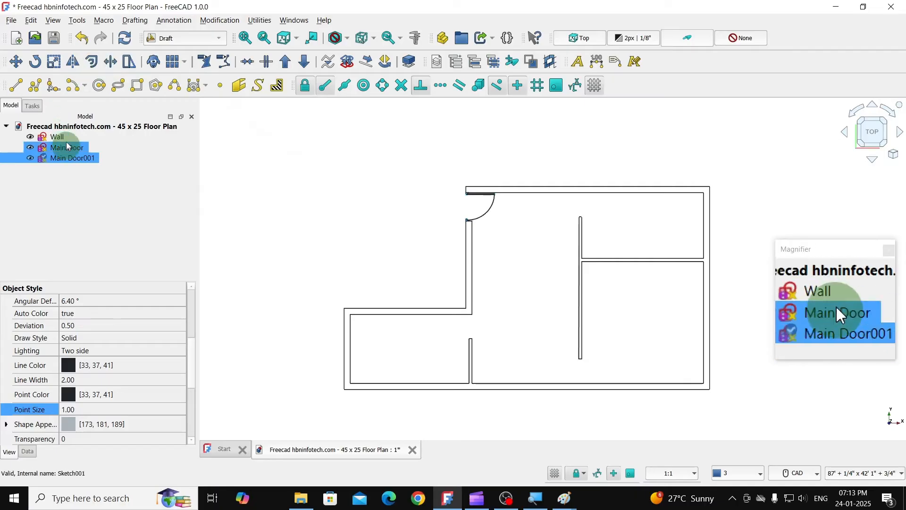
click(17, 61)
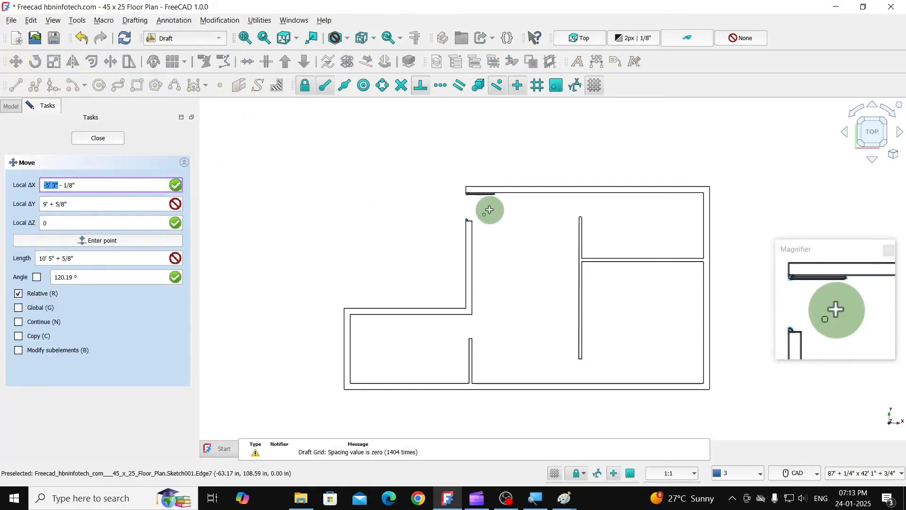
click(486, 210)
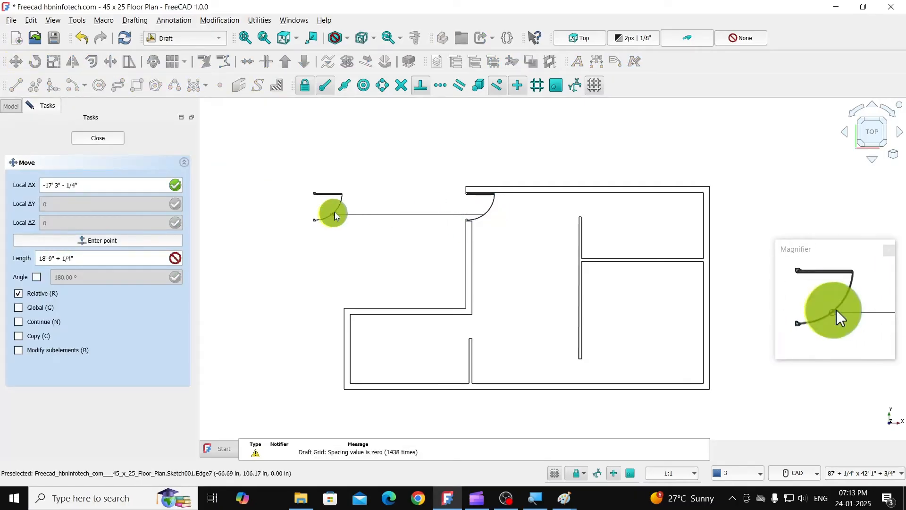
click(334, 210)
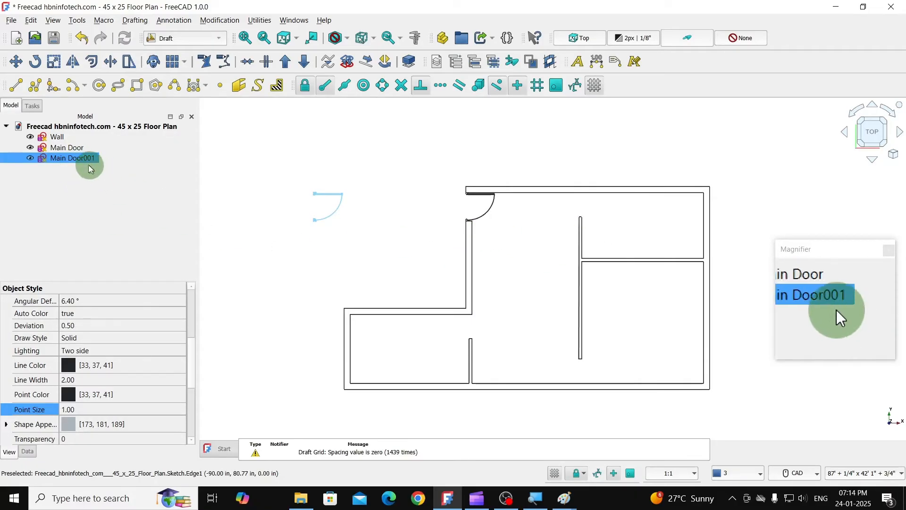
- Rename the duplicated door sketch as Kitchen
right_click(74, 158)
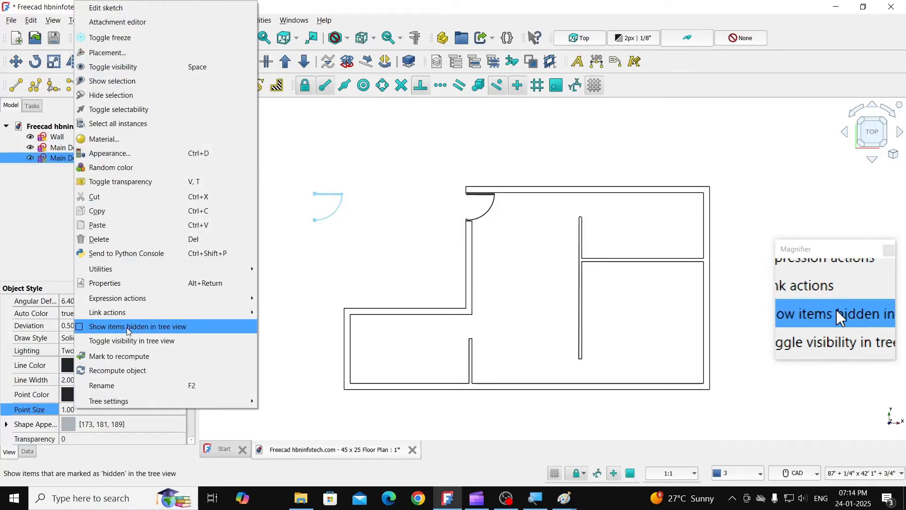
click(108, 385)
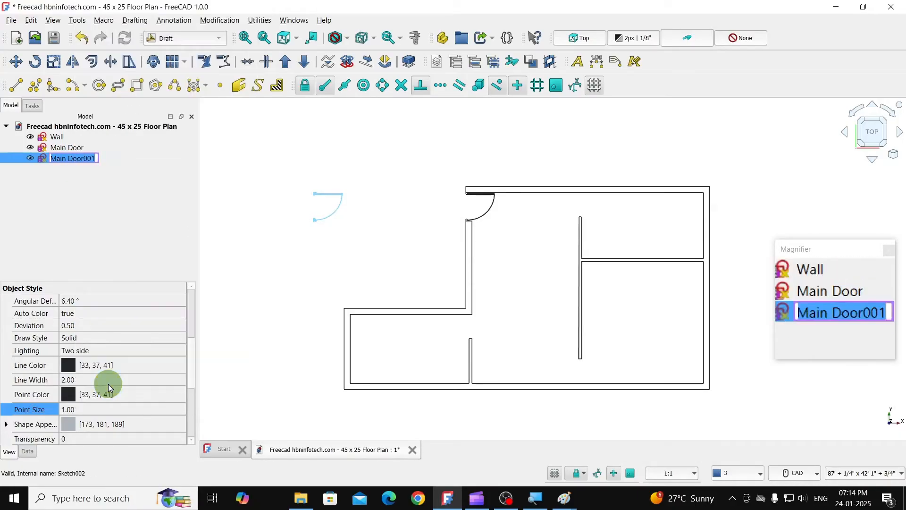
text(tchen)
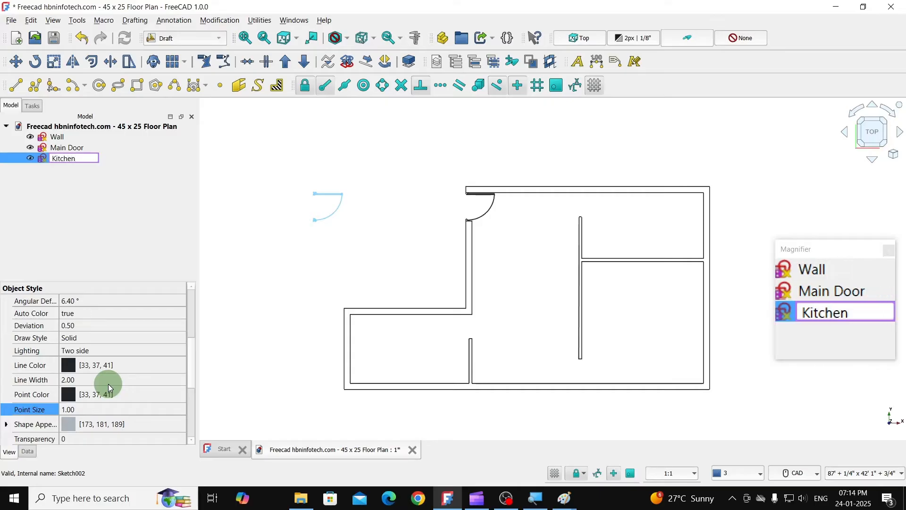
key(Return)
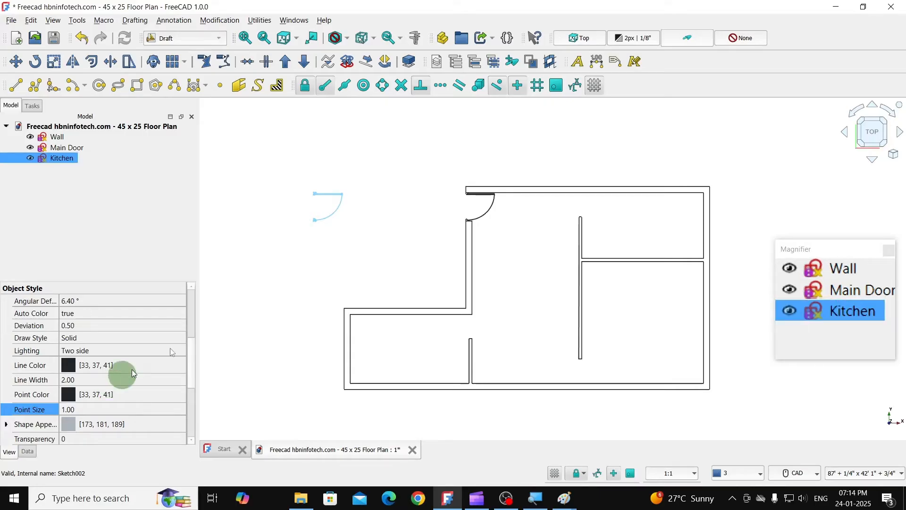
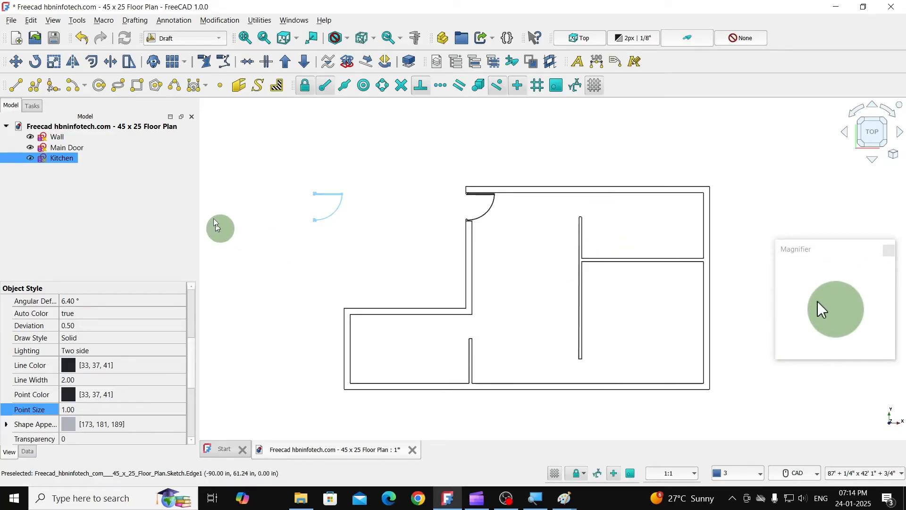
- Open the Kitchen sketch for editing and draw a 3' horizontal line at 0° below the door
double_click(61, 158)
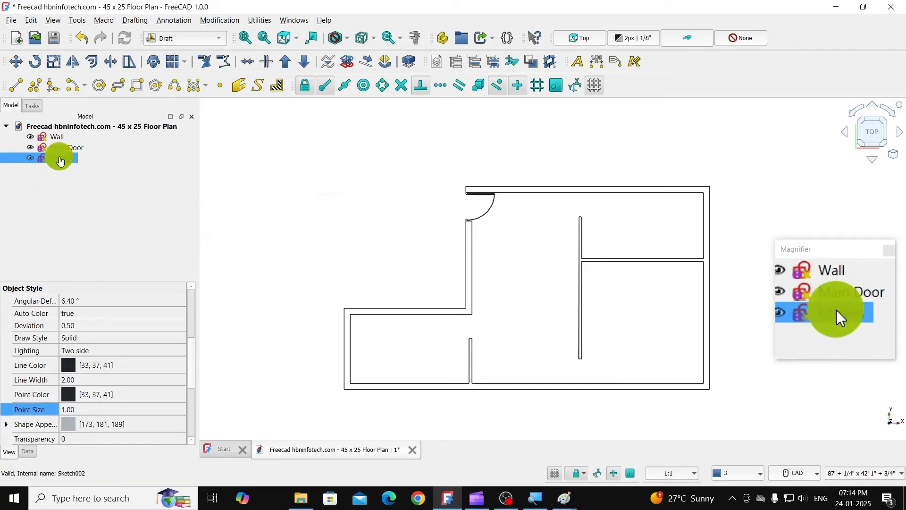
scroll(405, 353, down, 2)
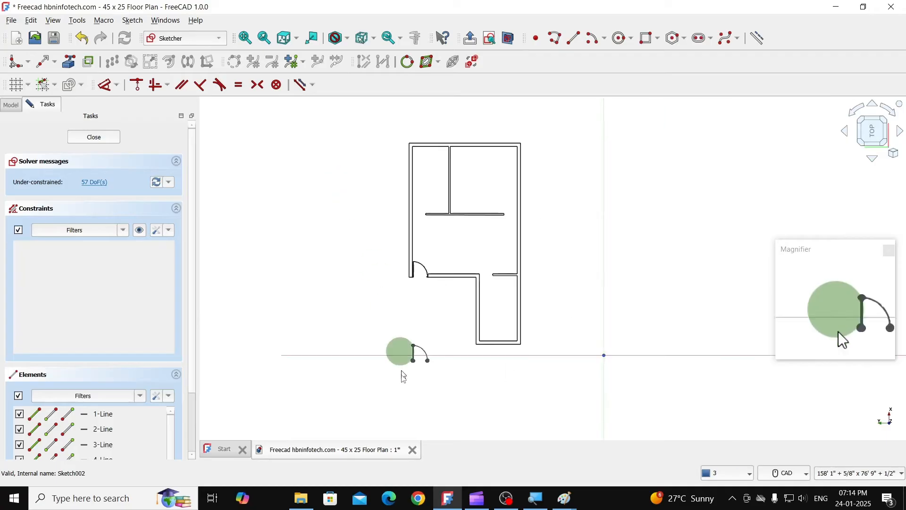
scroll(420, 384, up, 7)
scroll(381, 328, up, 4)
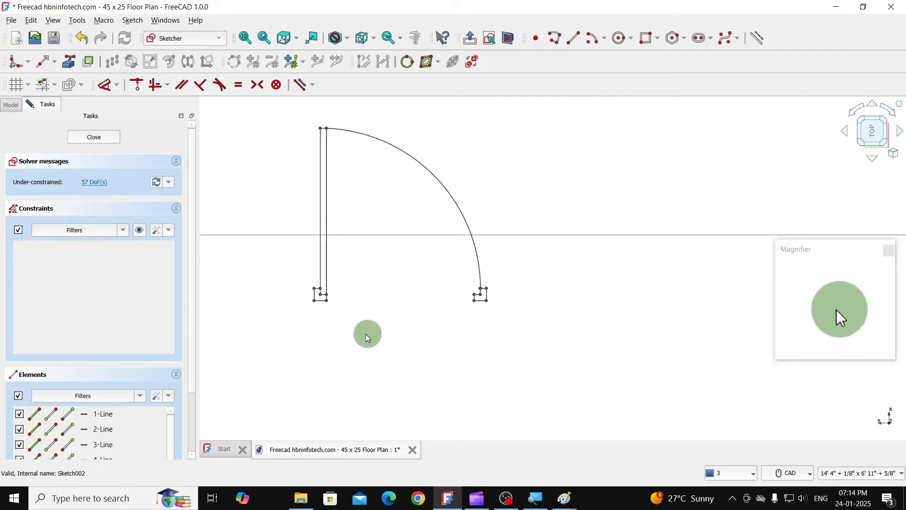
click(572, 41)
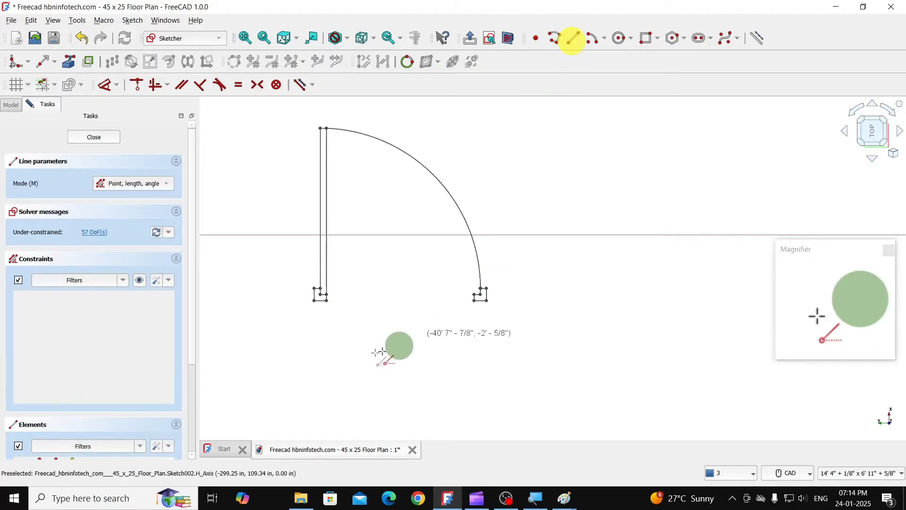
click(307, 356)
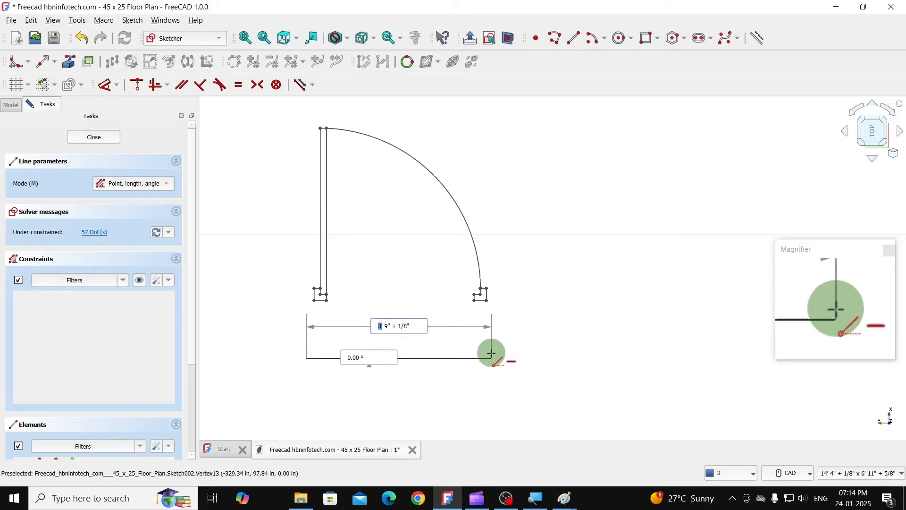
text(3')
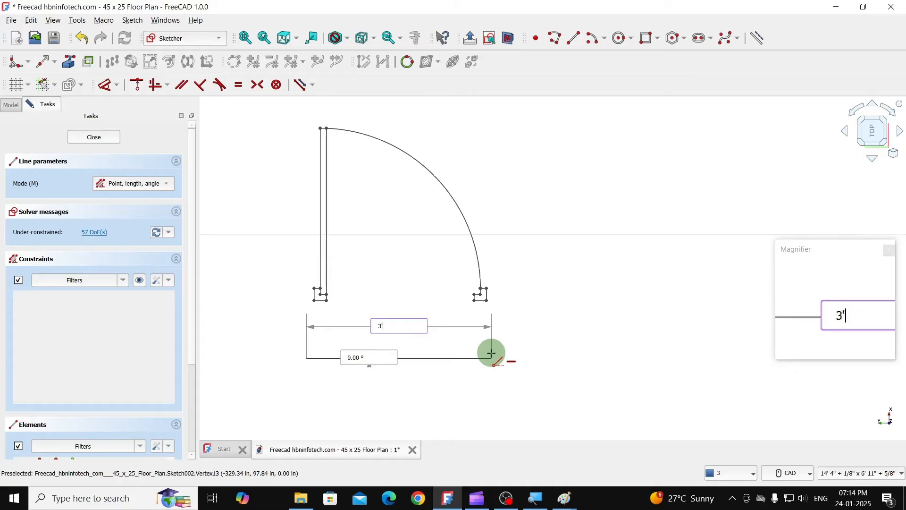
key(Tab)
text(0)
key(Return)
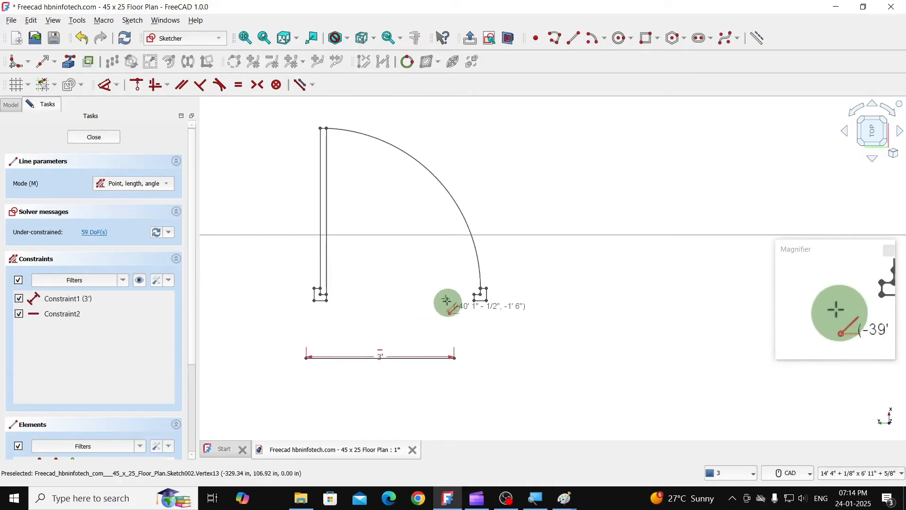
right_click(429, 268)
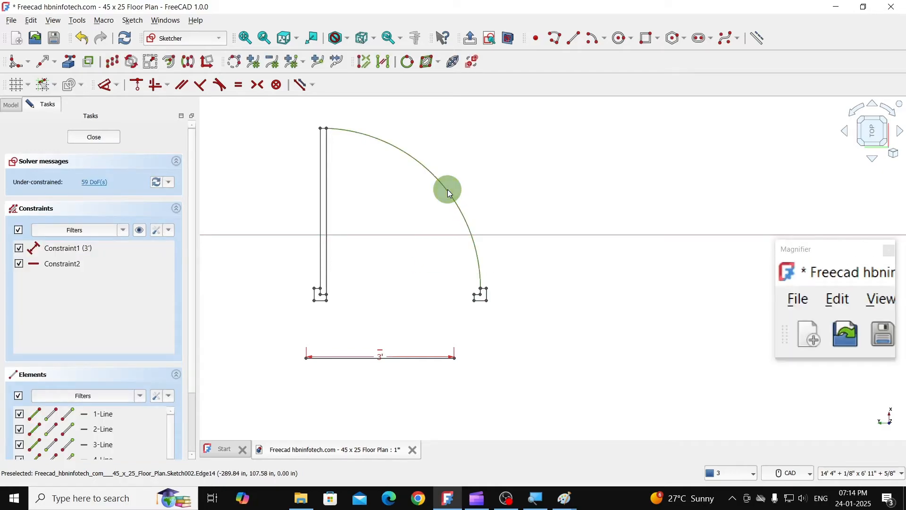
- Delete the swing arc and move the door leaf with its hinge-side jamb onto the 3' line's left endpoint
key(Delete)
drag(301, 120, 346, 331)
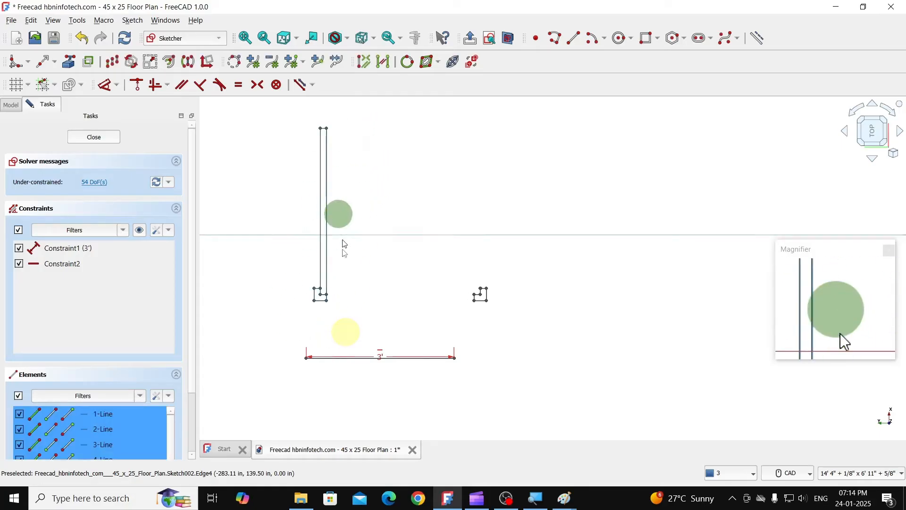
click(112, 62)
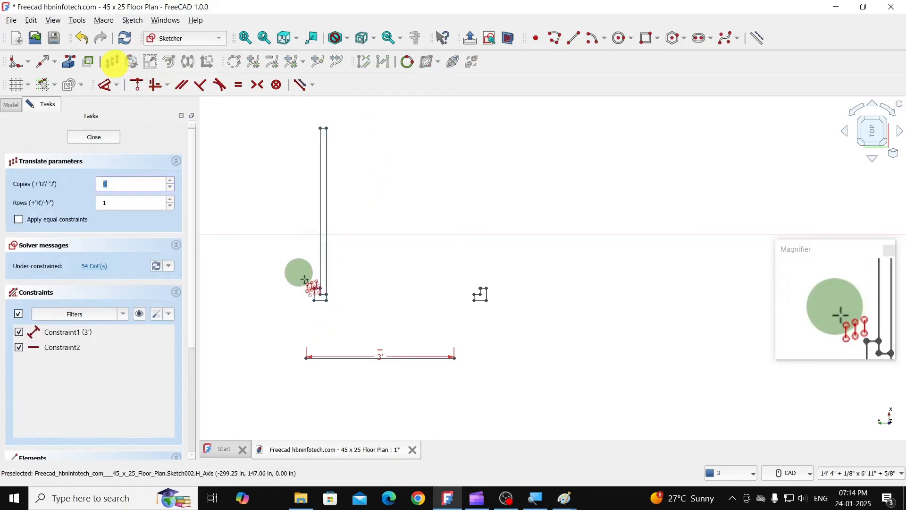
click(313, 301)
click(311, 371)
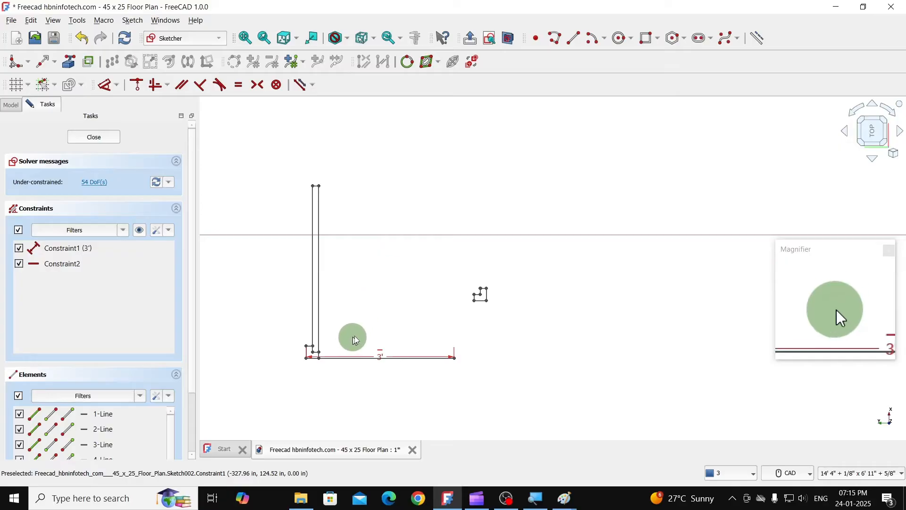
- Move the opposite jamb by its lower-right corner onto the right endpoint of the 3' line
drag(464, 273, 497, 317)
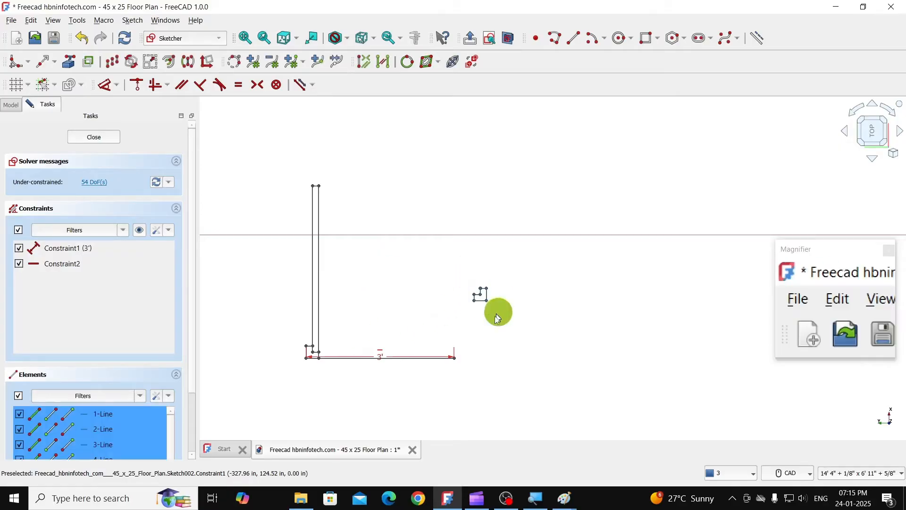
click(112, 64)
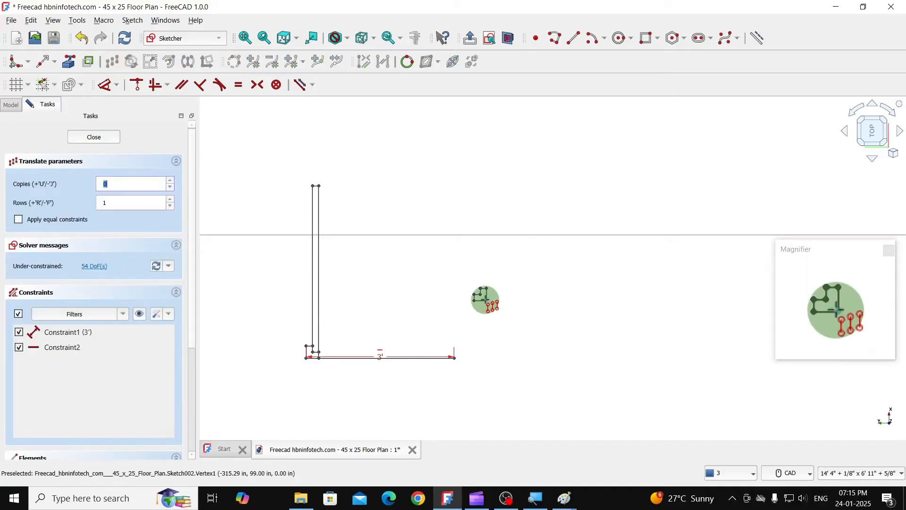
click(485, 300)
click(454, 357)
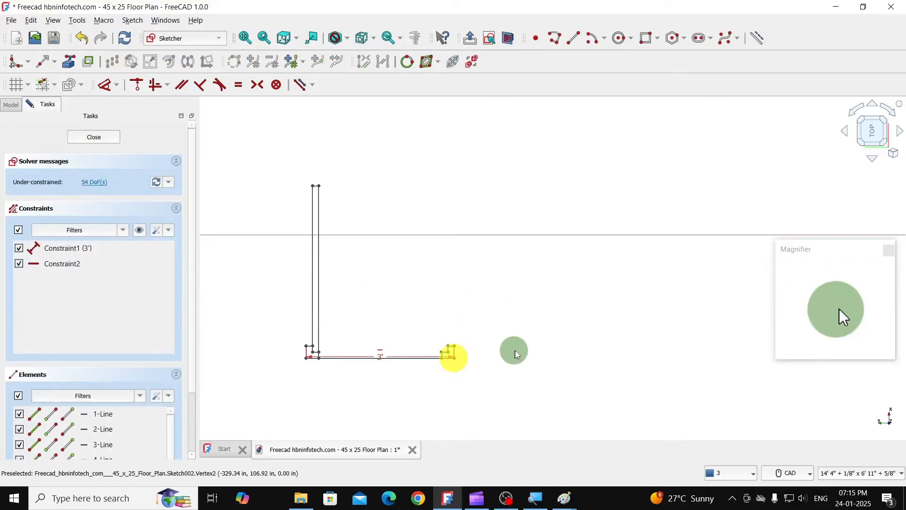
click(388, 394)
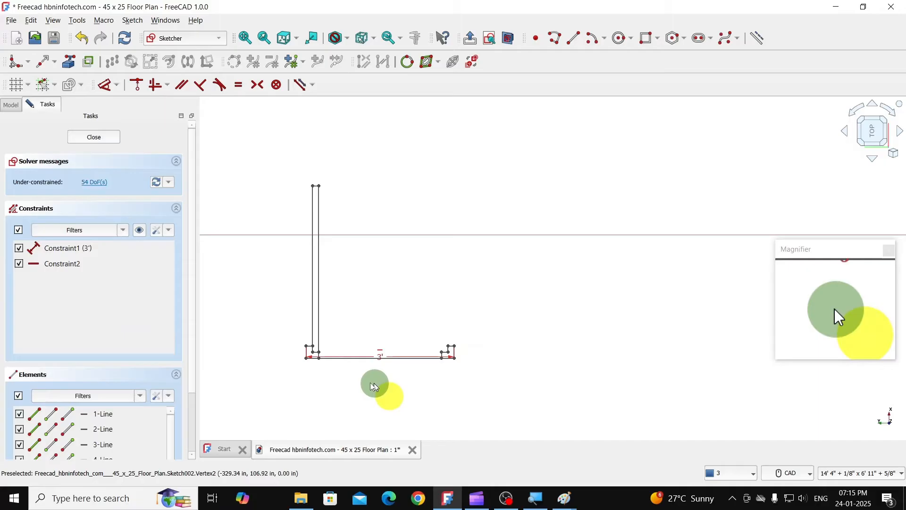
- Make one copy of the 3' horizontal line, offset 3' at 90° across the door leaf
click(346, 358)
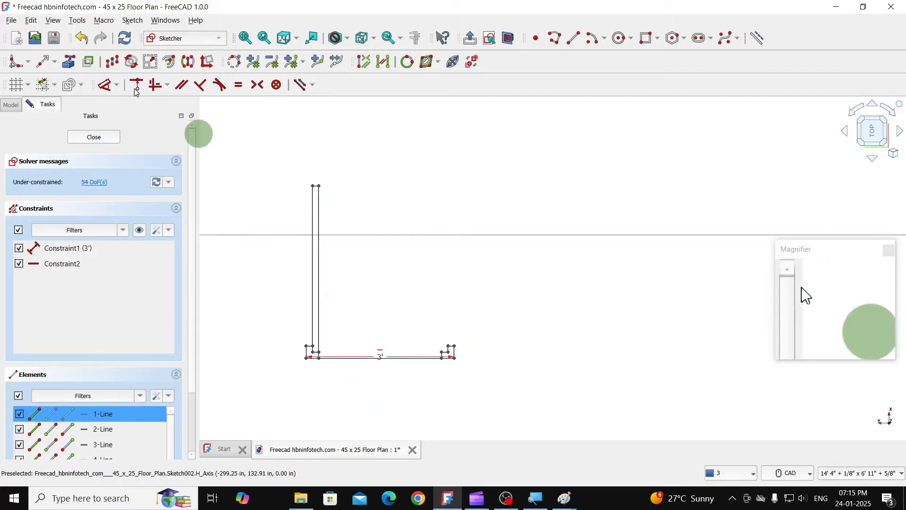
click(112, 62)
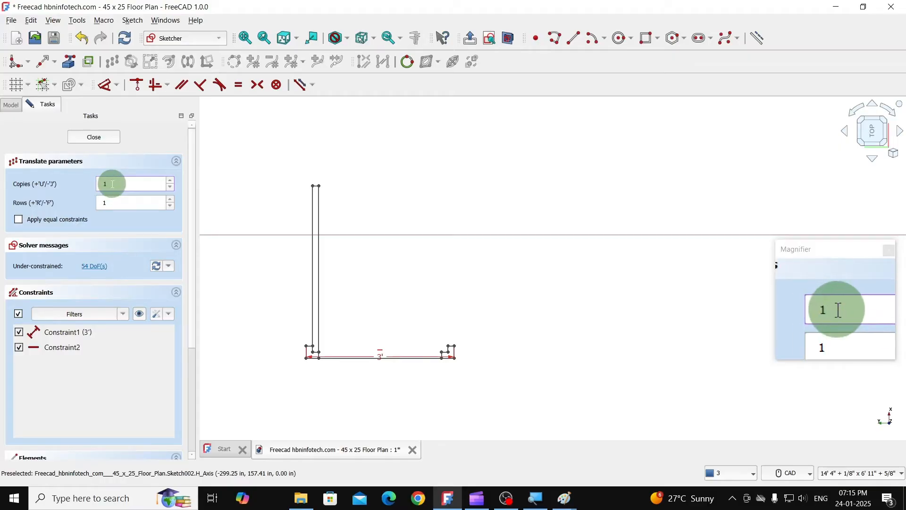
click(371, 280)
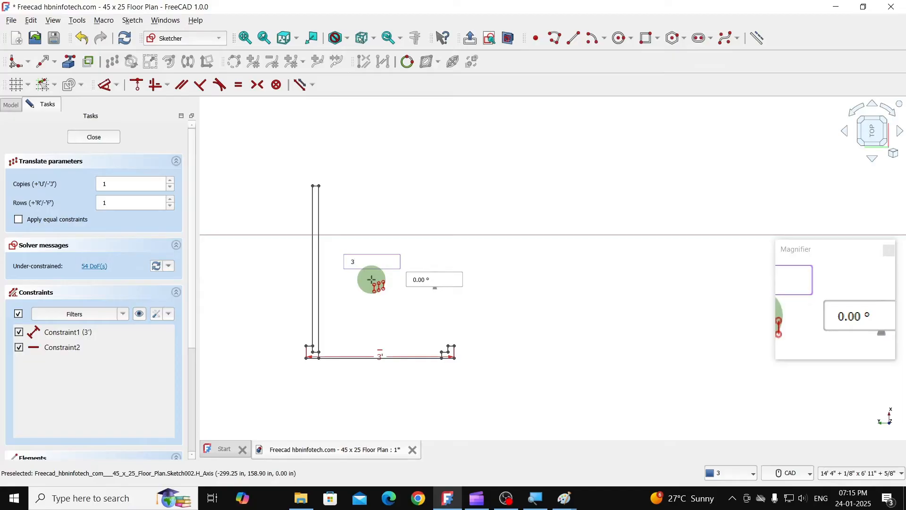
key(Tab)
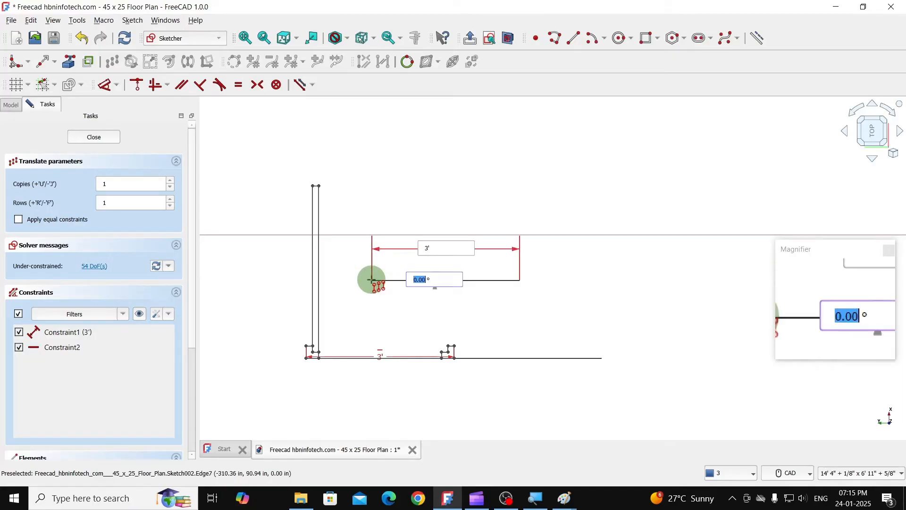
text(90)
key(Return)
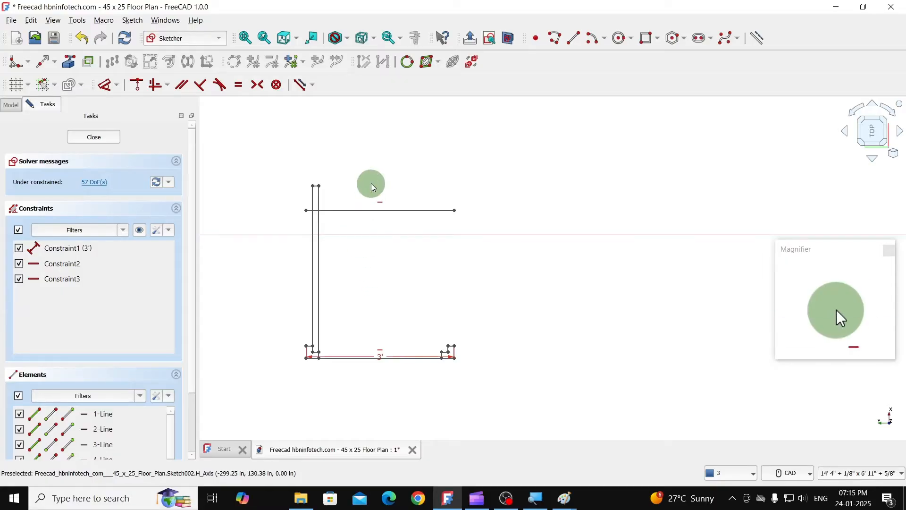
- Trim the copied line on both sides of the door leaf and trim the leaf's two long edges above it
click(54, 66)
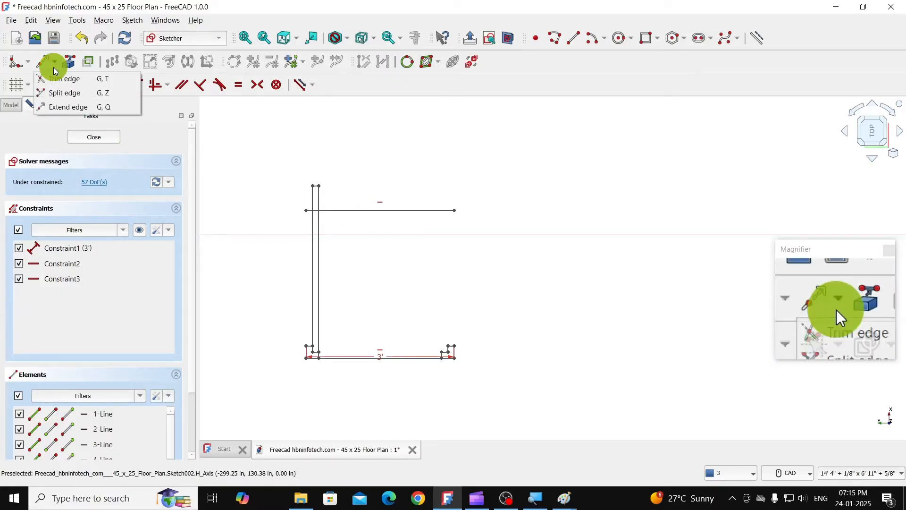
click(62, 79)
scroll(344, 210, up, 3)
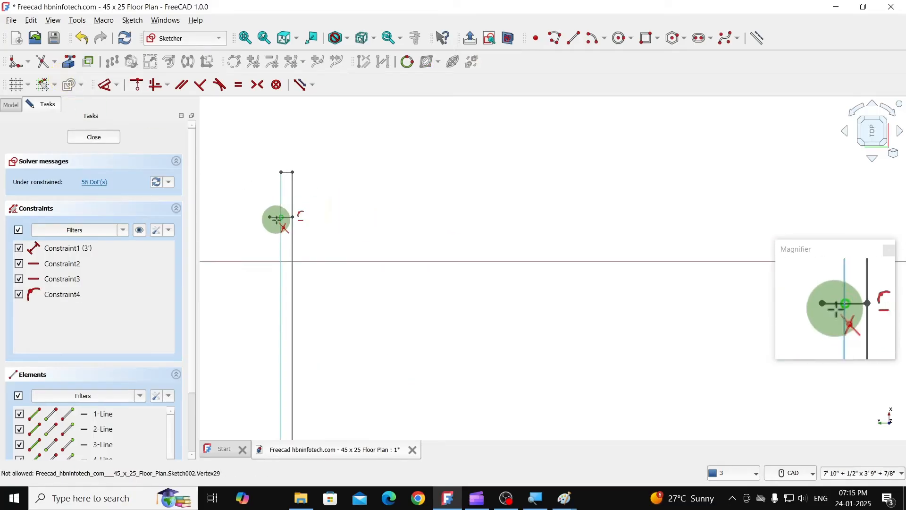
scroll(269, 214, up, 3)
click(290, 227)
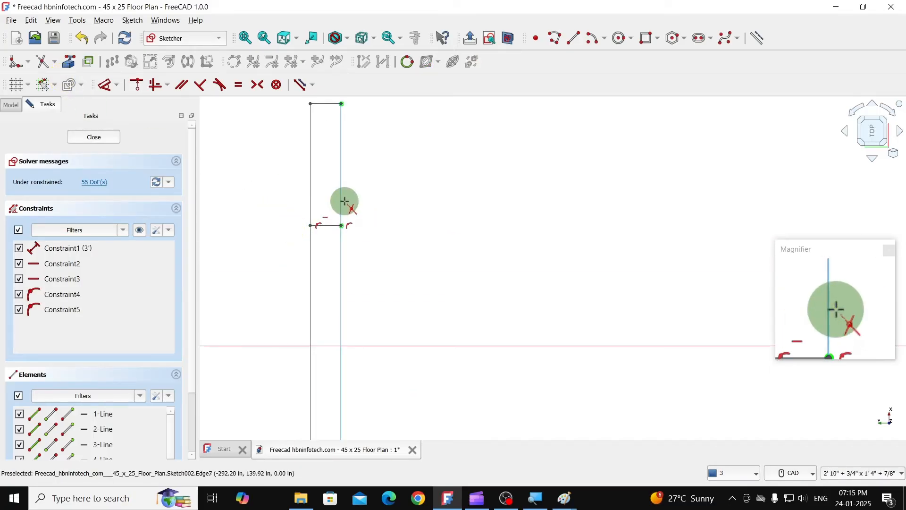
click(345, 202)
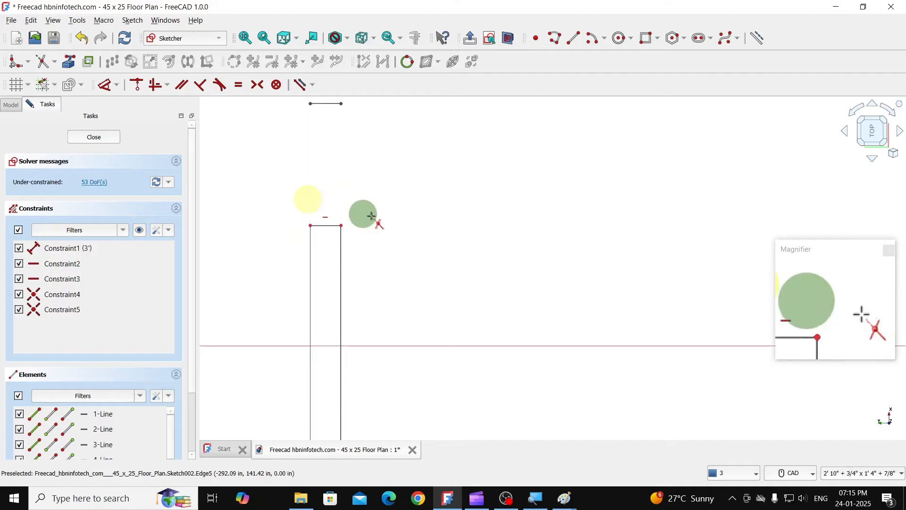
- Delete the leftover short line above the shortened door leaf
scroll(373, 215, down, 5)
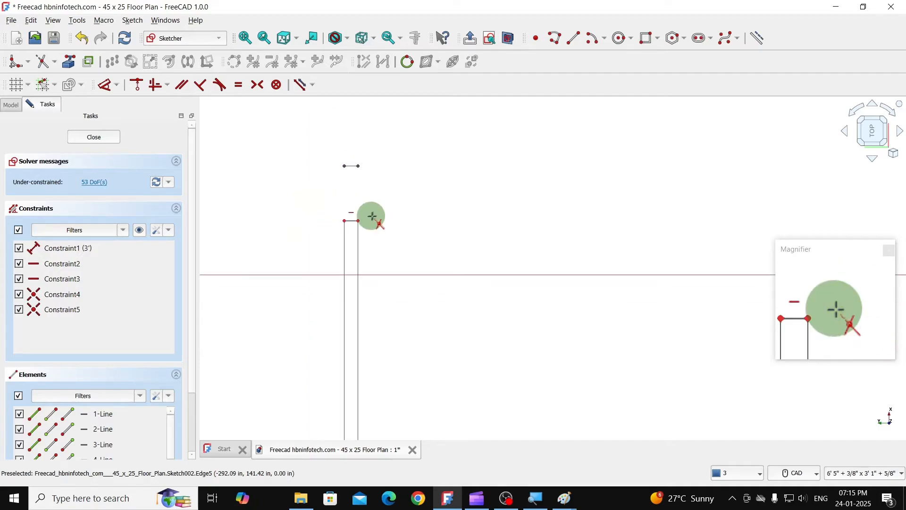
click(381, 192)
scroll(346, 144, down, 3)
- Delete all constraints in the door sketch and remove the 3' reference line between the jambs
scroll(401, 241, up, 2)
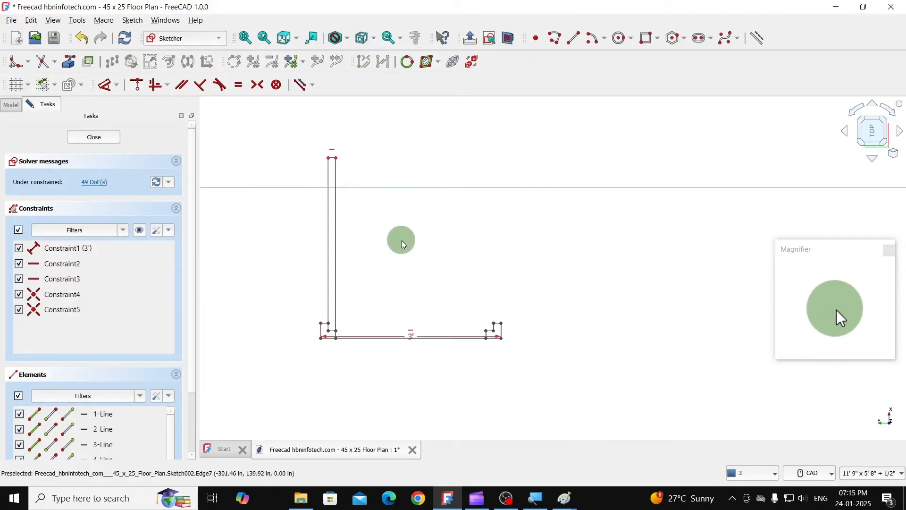
scroll(388, 236, up, 1)
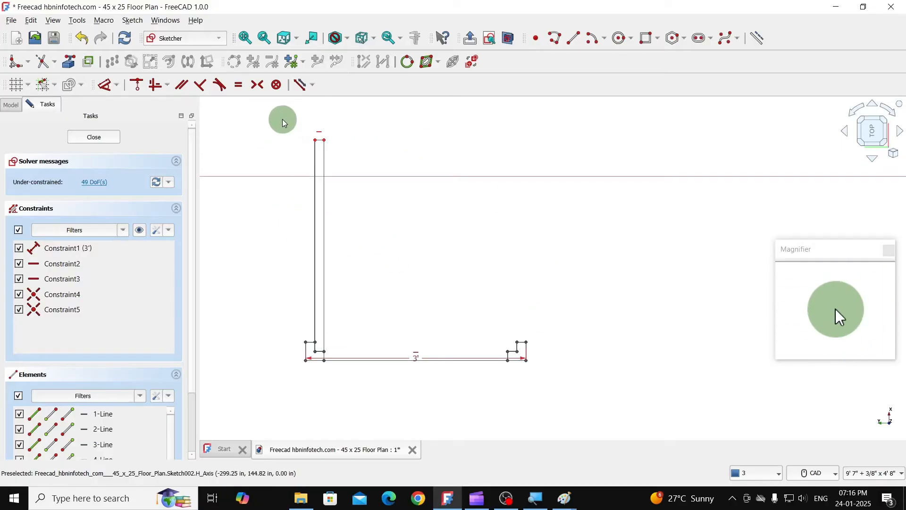
mouse_move(309, 166)
mouse_down()
mouse_move(568, 376)
mouse_move(586, 401)
mouse_up()
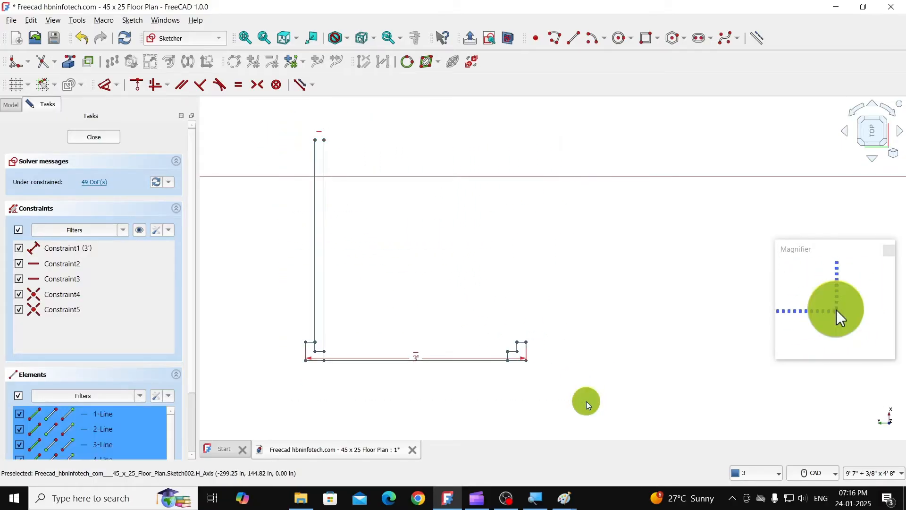
click(131, 20)
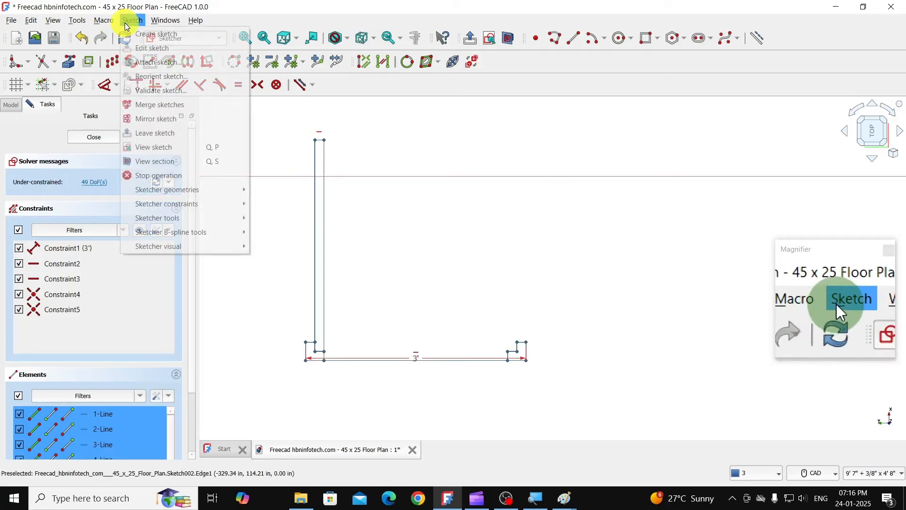
mouse_move(180, 218)
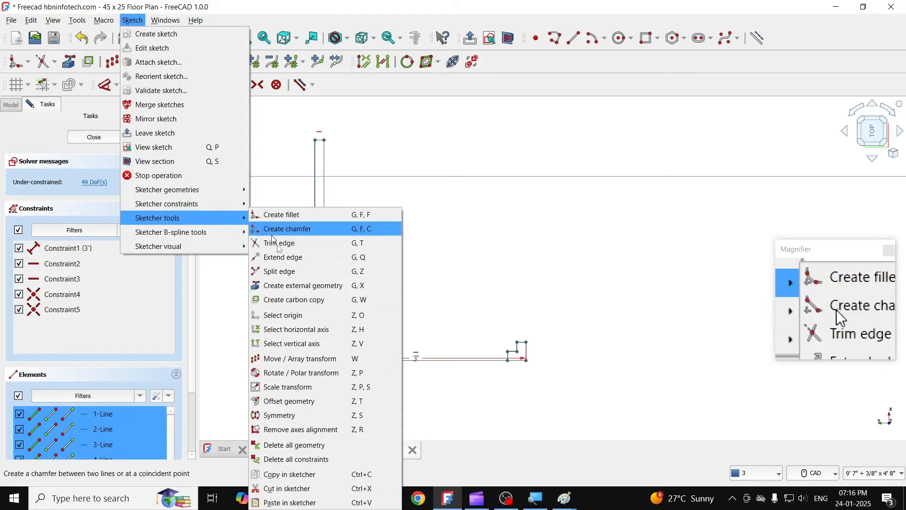
click(300, 459)
click(485, 265)
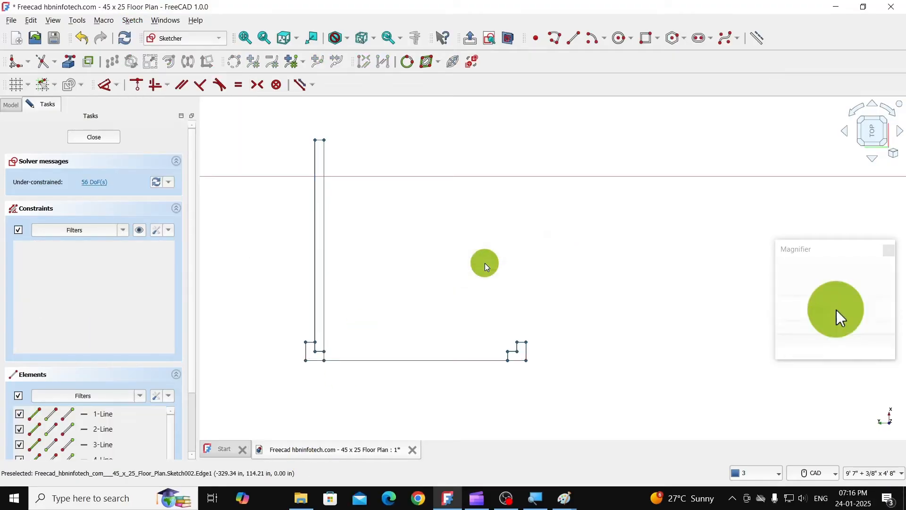
click(414, 361)
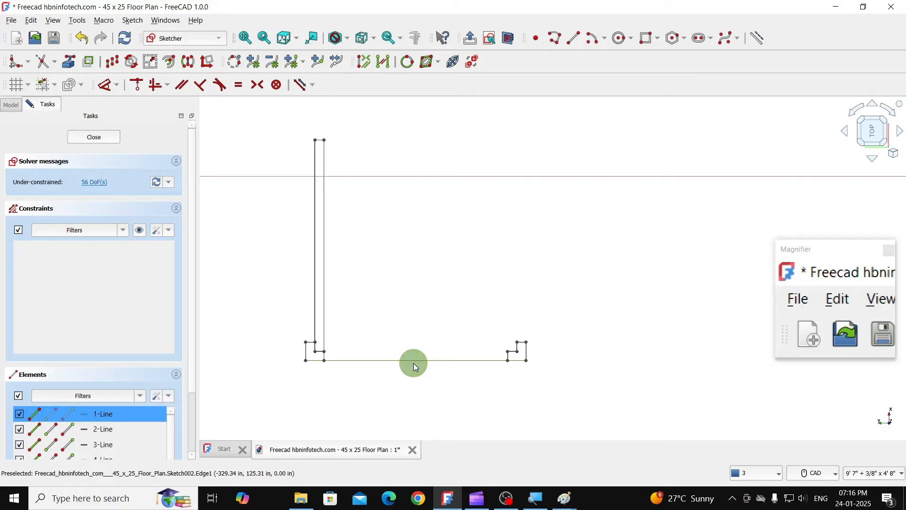
key(Delete)
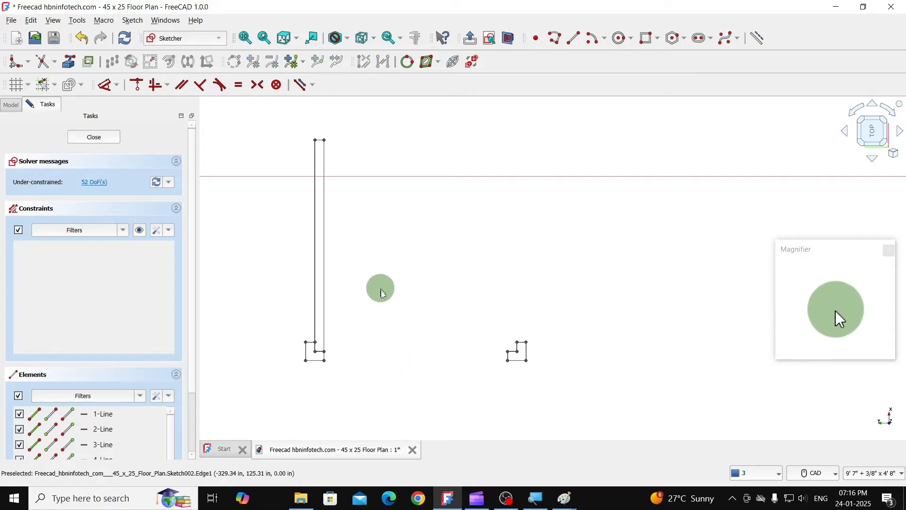
- Draw the door swing as a centre arc from the hinge jamb's inner corner, spanning leaf tip to opposite jamb, and close the sketch
click(604, 37)
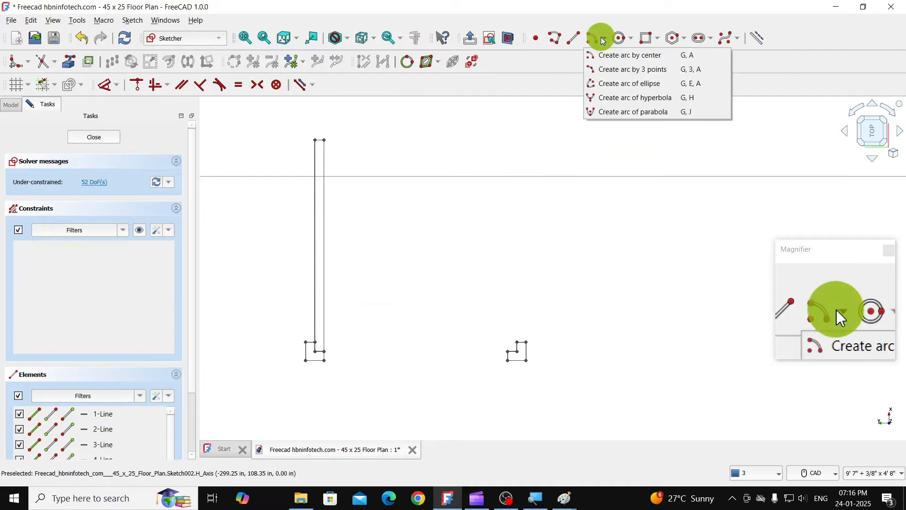
click(635, 55)
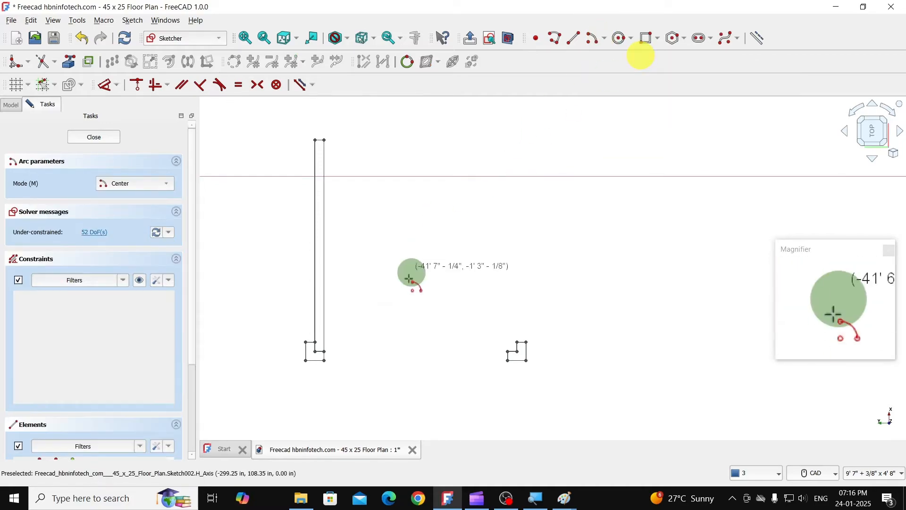
click(316, 342)
click(326, 140)
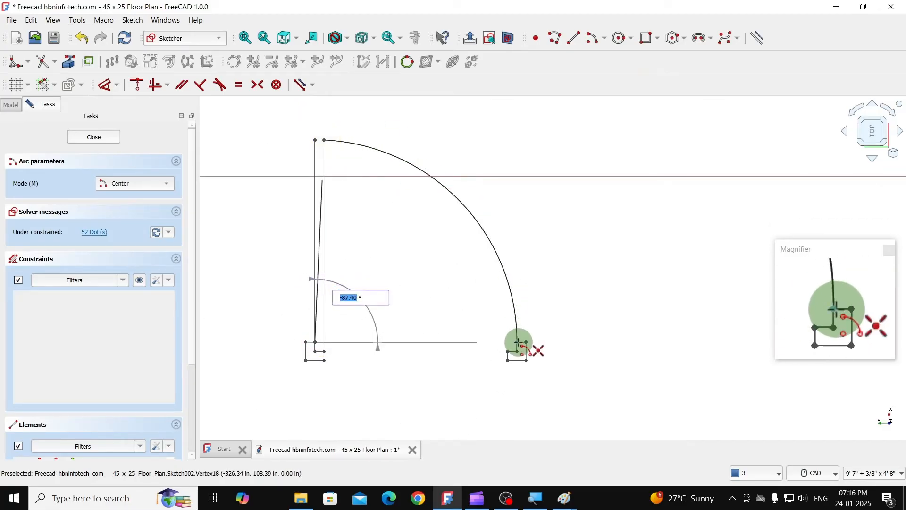
click(518, 342)
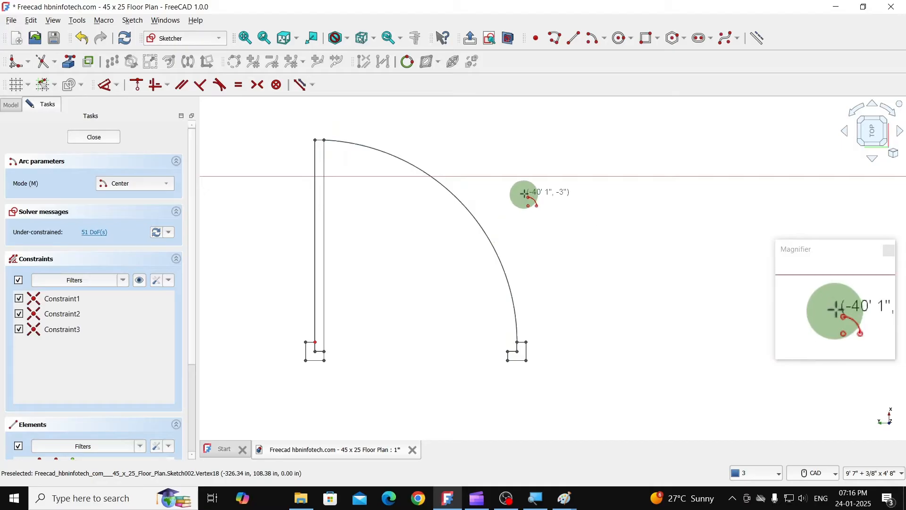
key(Escape)
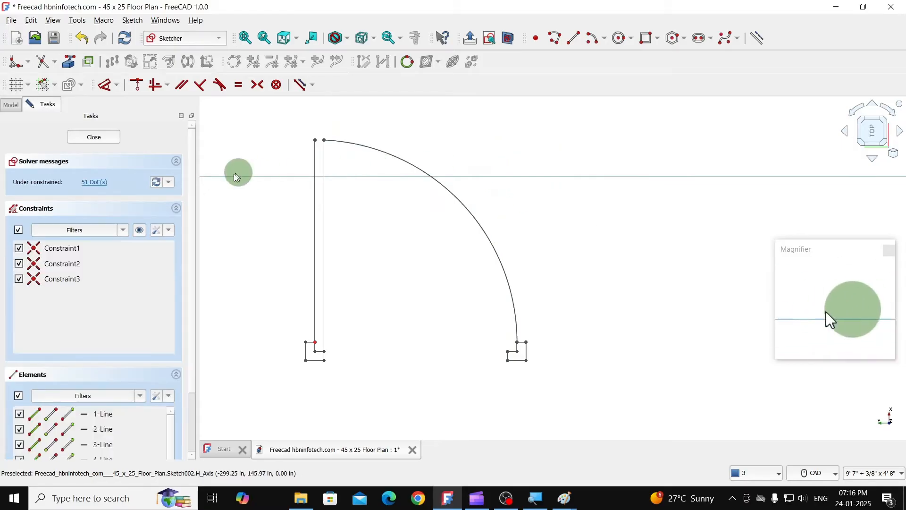
click(112, 139)
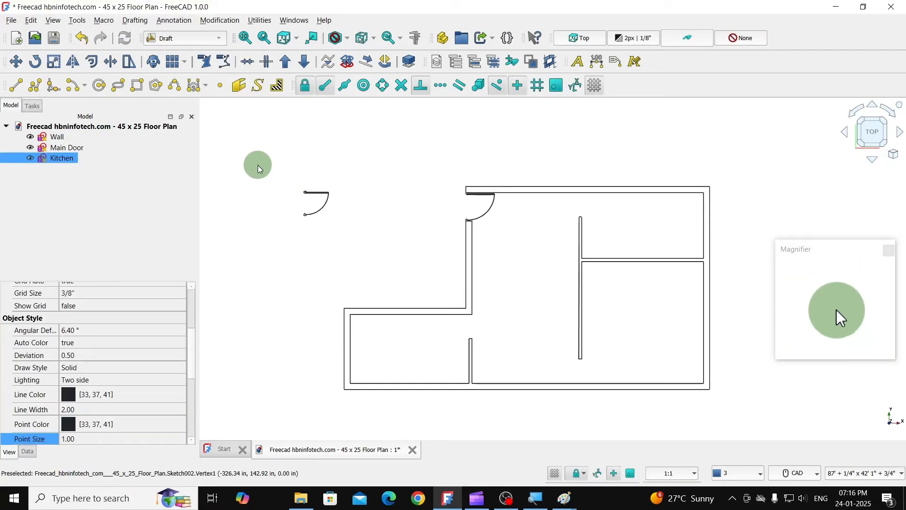
- Move the Kitchen door by its lower jamb's outer lower-left corner onto the upper-left end of the long interior wall
click(311, 194)
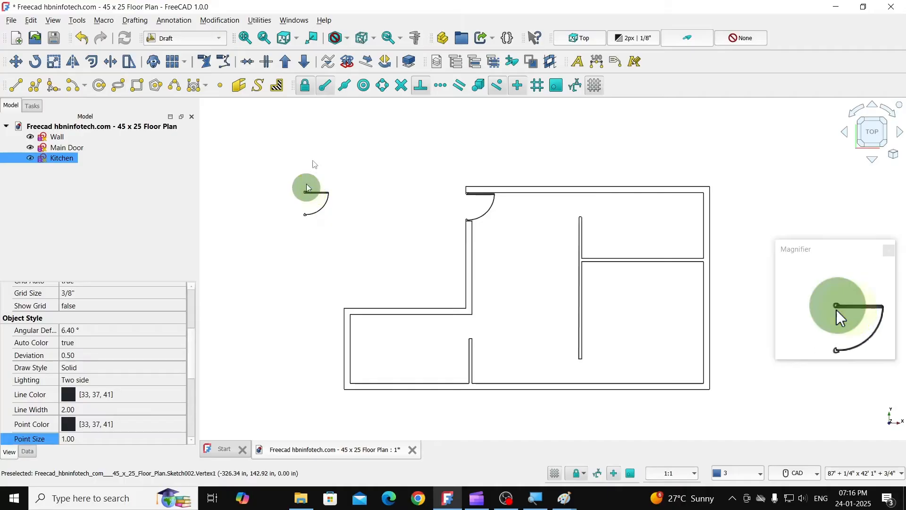
click(18, 66)
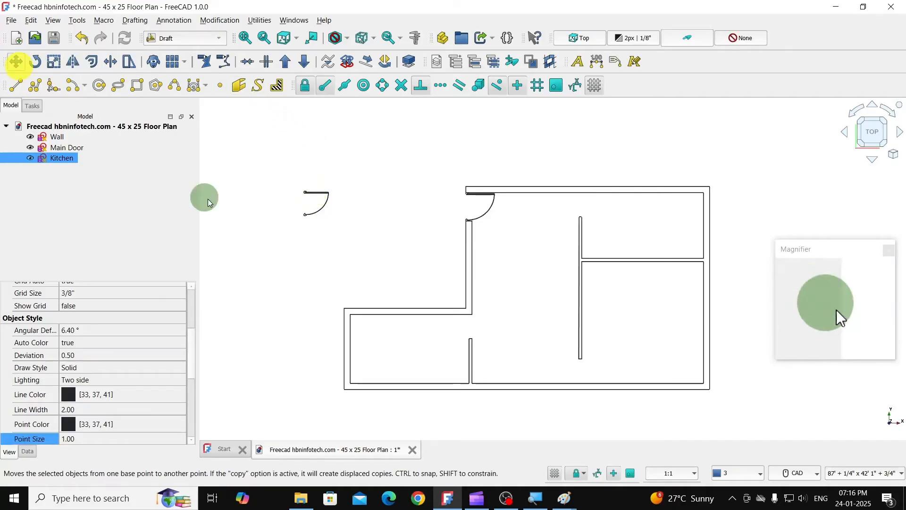
click(302, 215)
scroll(302, 215, up, 3)
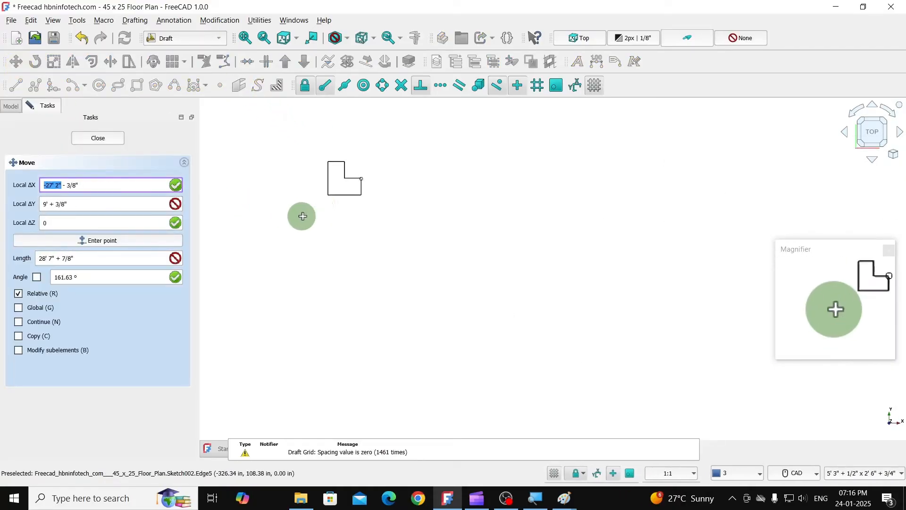
click(327, 195)
scroll(319, 252, down, 5)
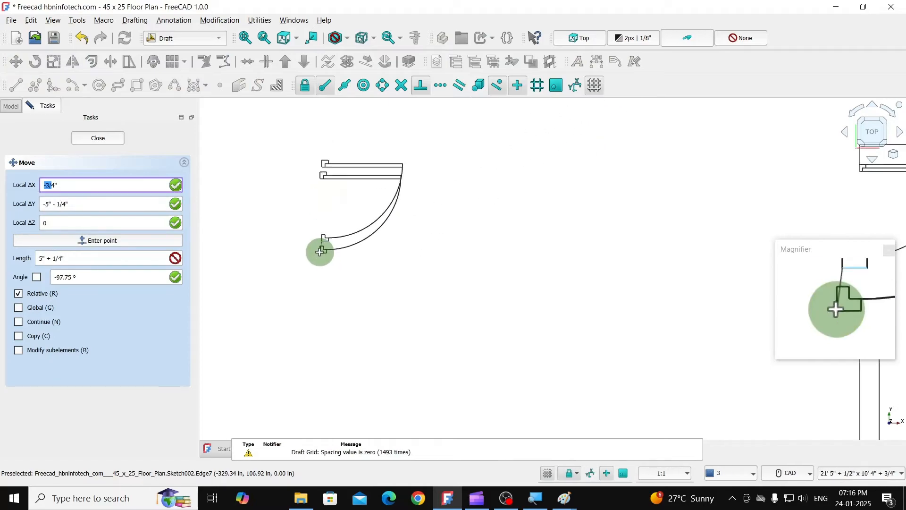
scroll(678, 245, up, 4)
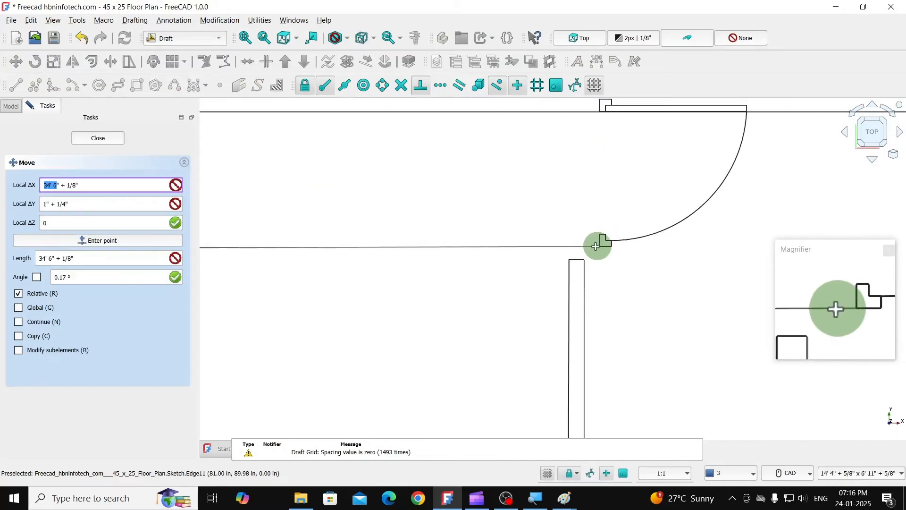
click(568, 258)
scroll(520, 244, down, 6)
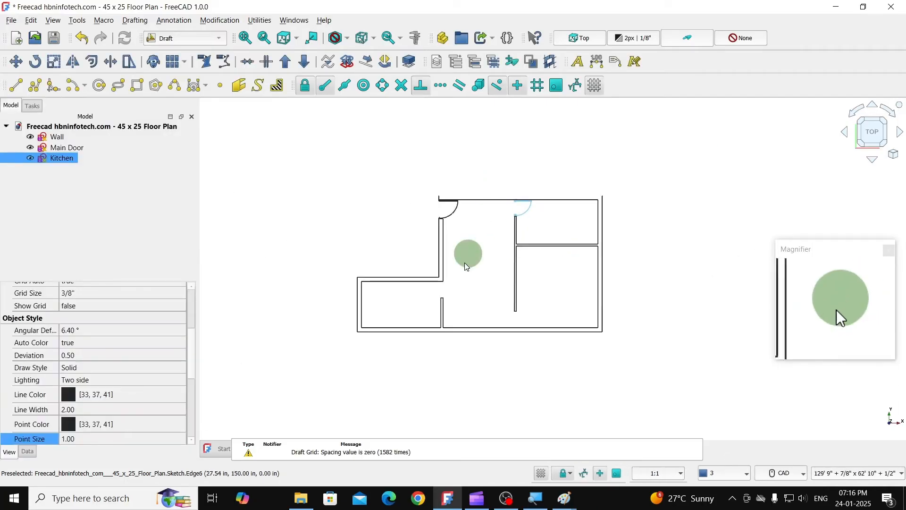
click(380, 215)
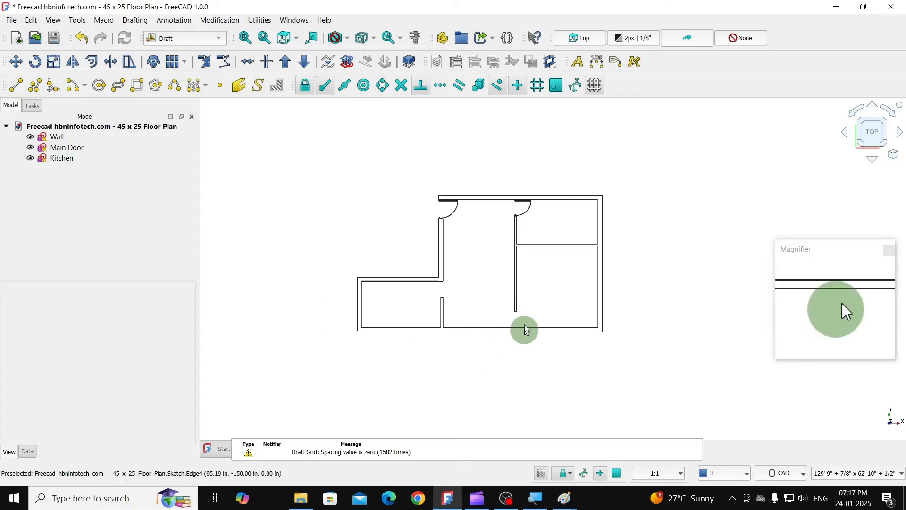
- Duplicate the Kitchen door sketch
click(57, 158)
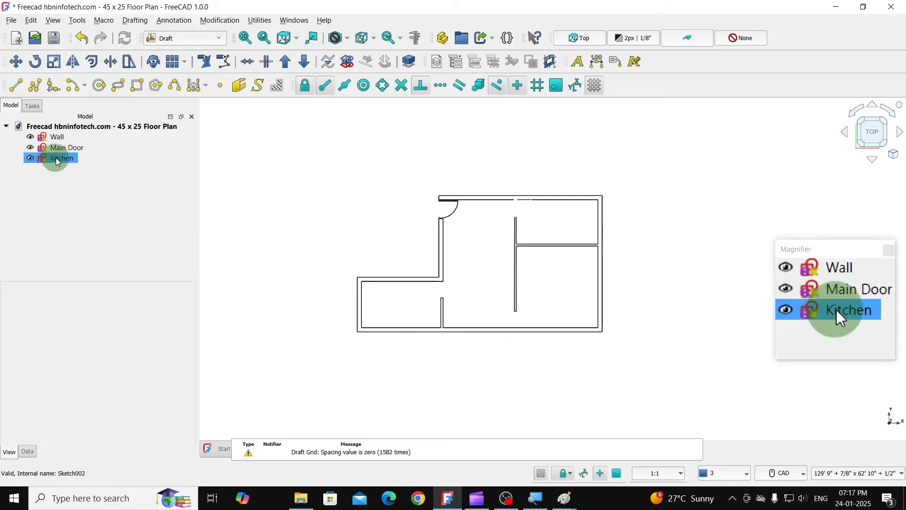
right_click(58, 160)
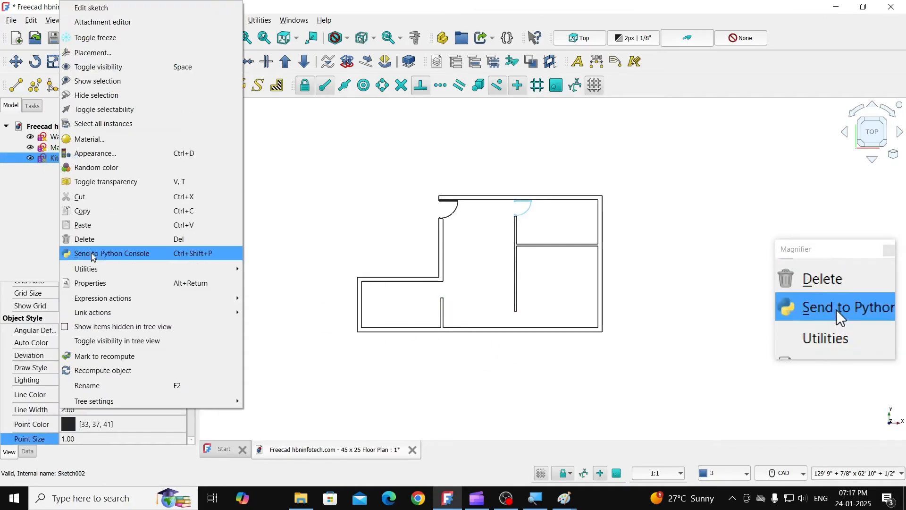
click(350, 2)
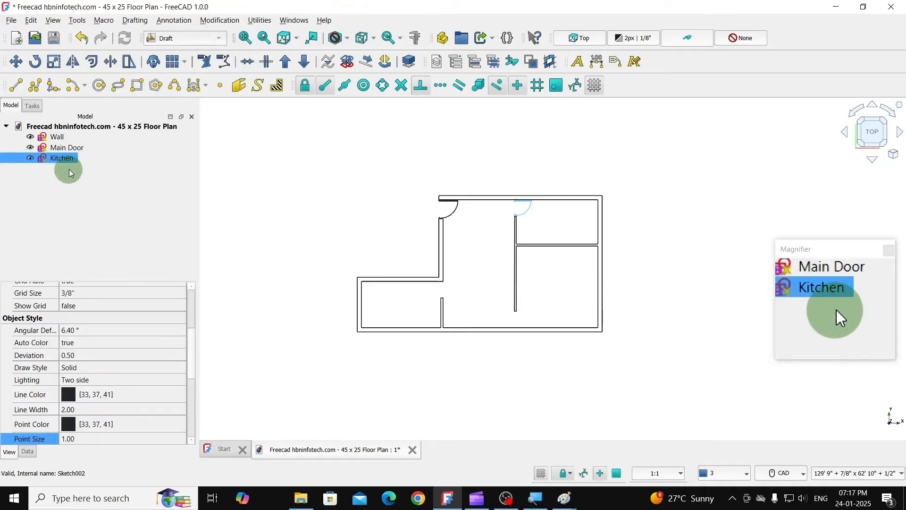
click(31, 21)
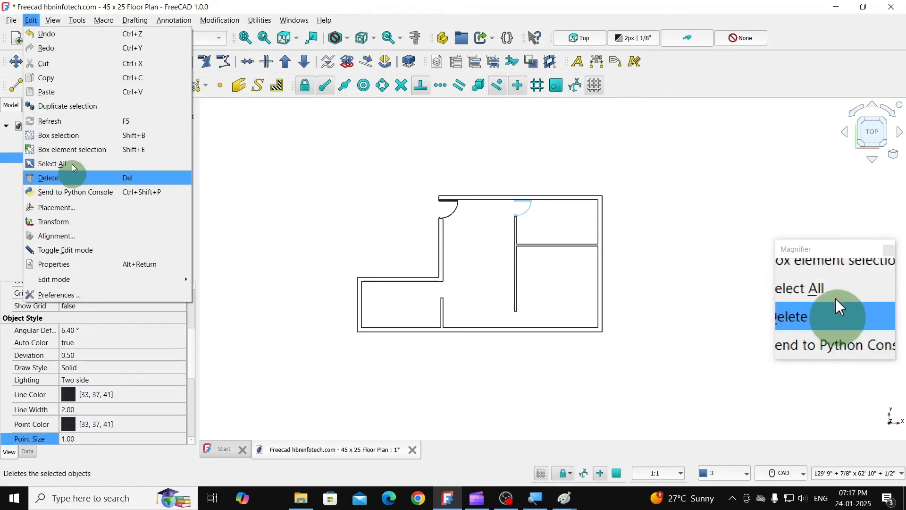
click(70, 106)
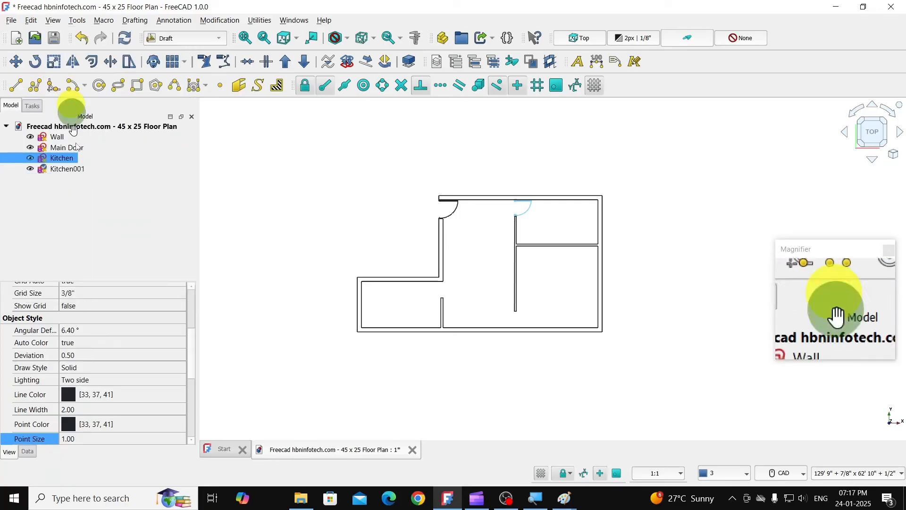
- Rename the duplicated kitchen door sketch as Bedroom
click(70, 169)
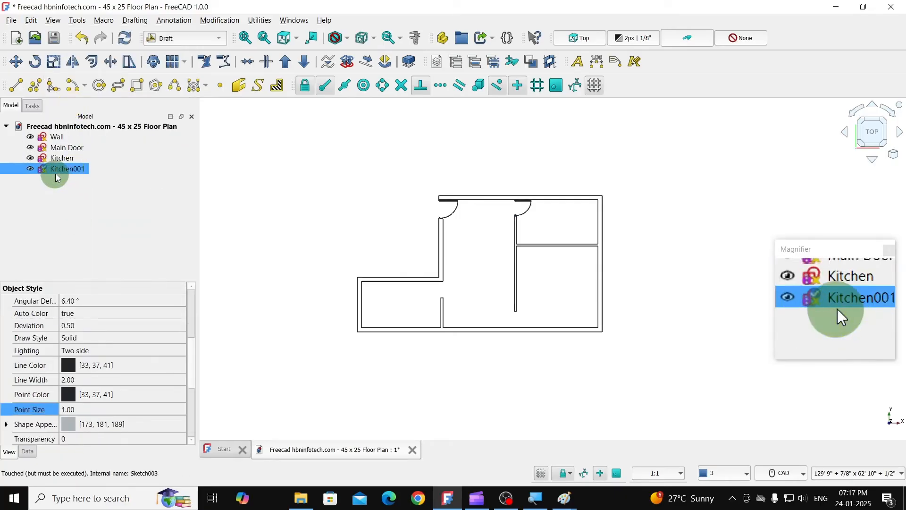
right_click(57, 171)
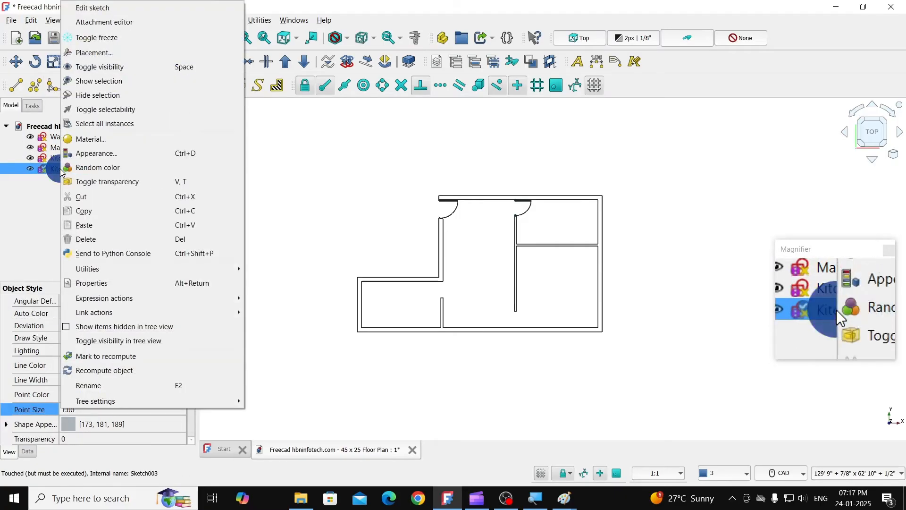
click(87, 386)
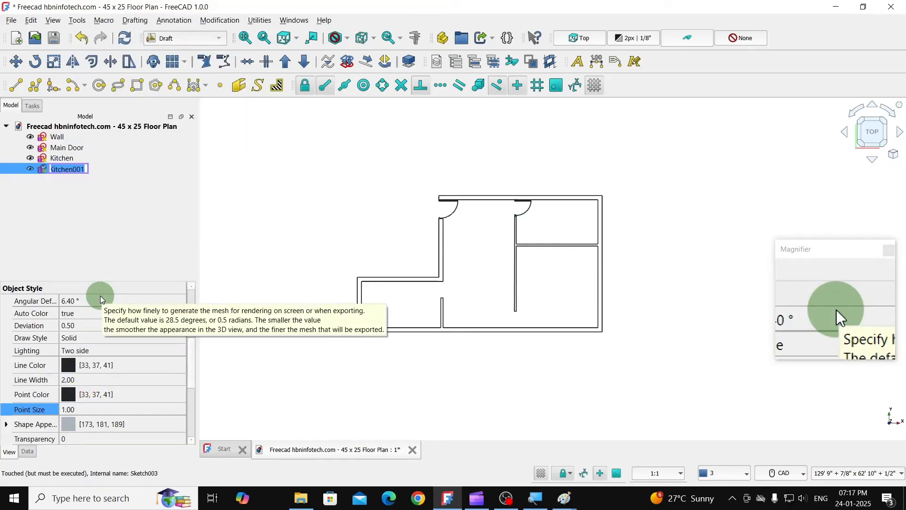
text(Bedroo)
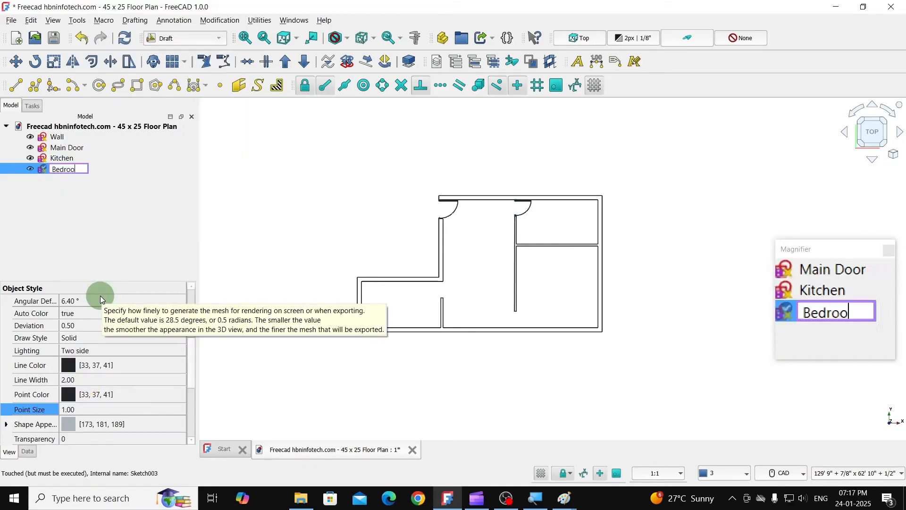
text(m)
key(Return)
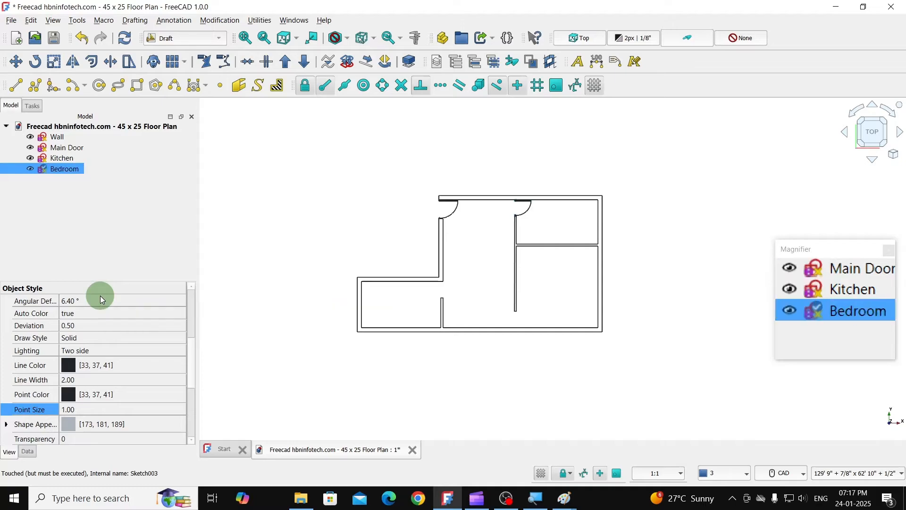
- Move the Bedroom door by its upper jamb's upper-left corner onto the lower-left end of the long interior wall
click(17, 61)
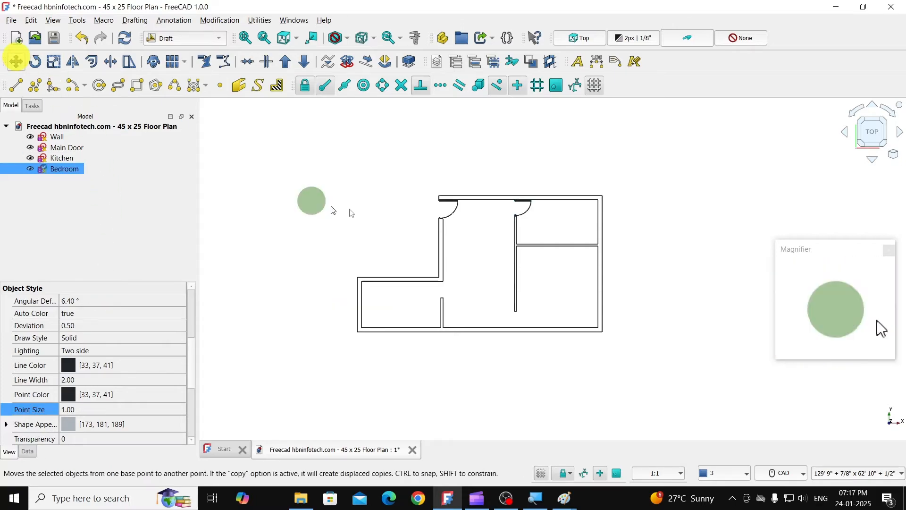
scroll(519, 204, up, 1)
scroll(519, 204, up, 8)
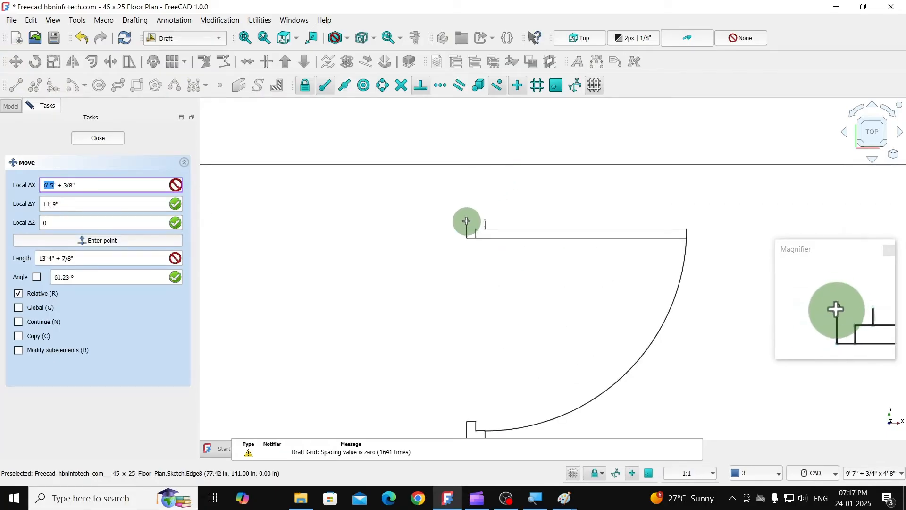
scroll(466, 217, down, 8)
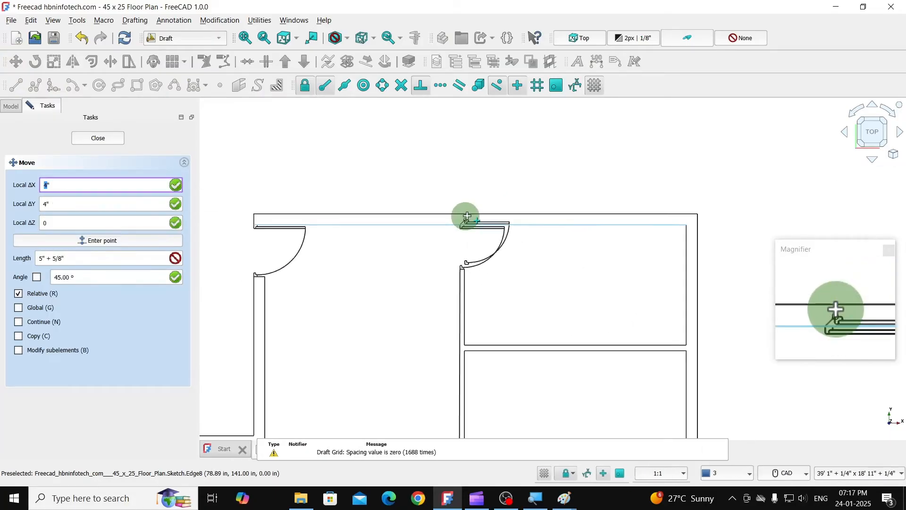
scroll(469, 330, up, 8)
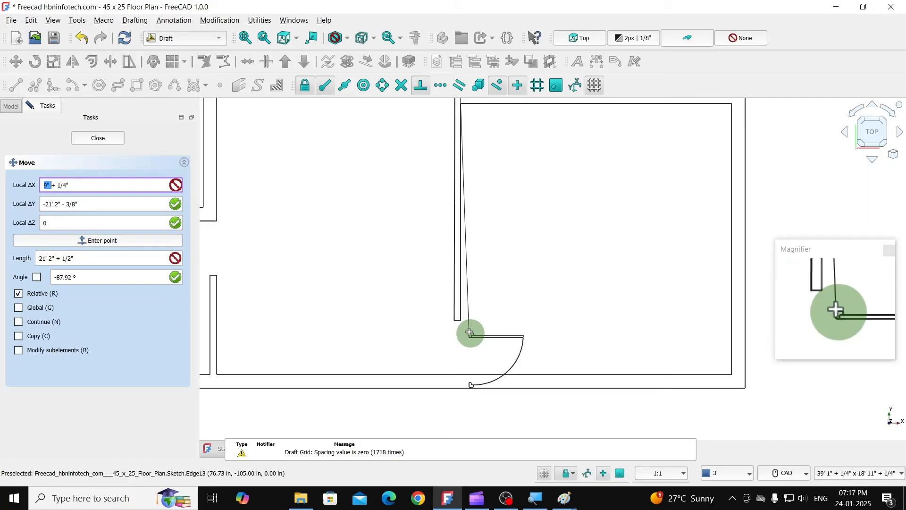
click(442, 311)
click(503, 315)
scroll(544, 296, down, 5)
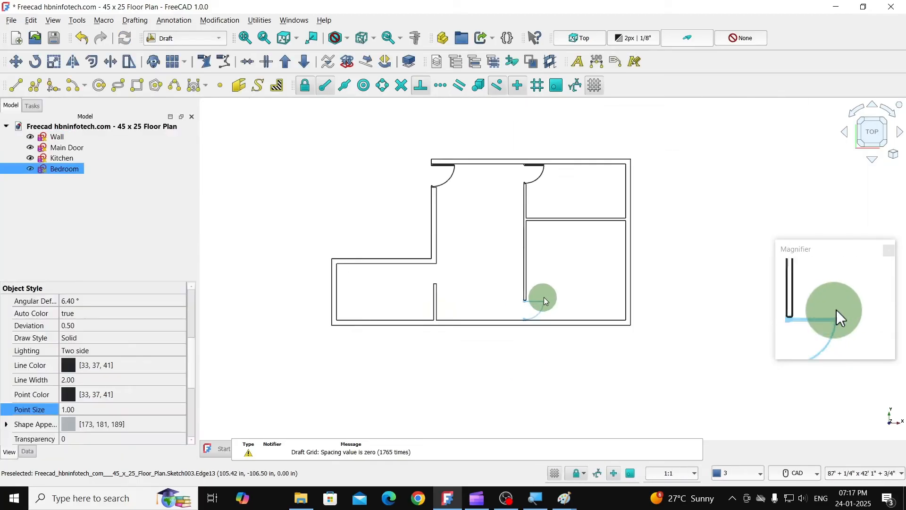
click(361, 207)
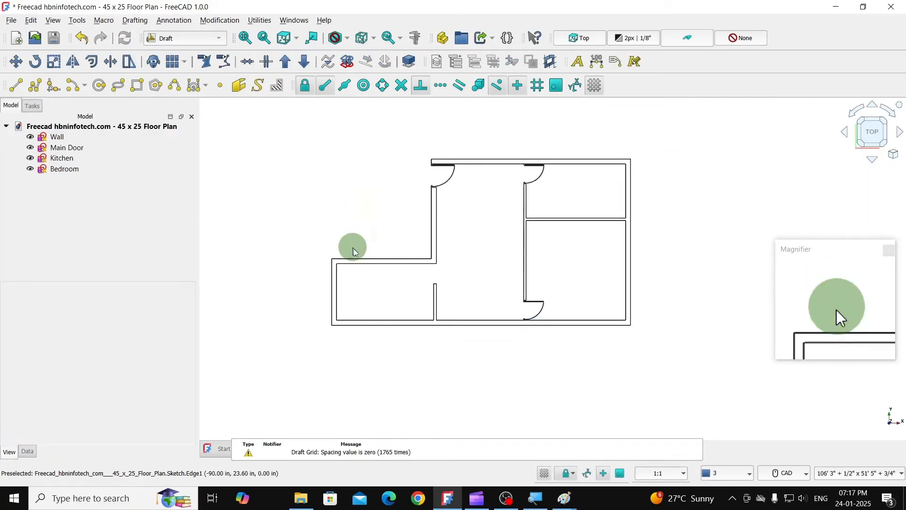
- Duplicate the Bedroom door sketch and rename the copy as Bathroom
click(64, 169)
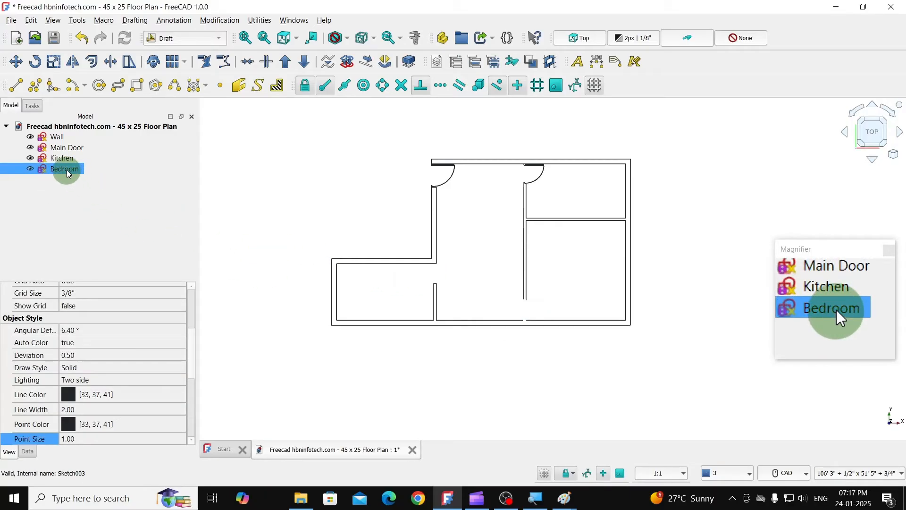
click(40, 27)
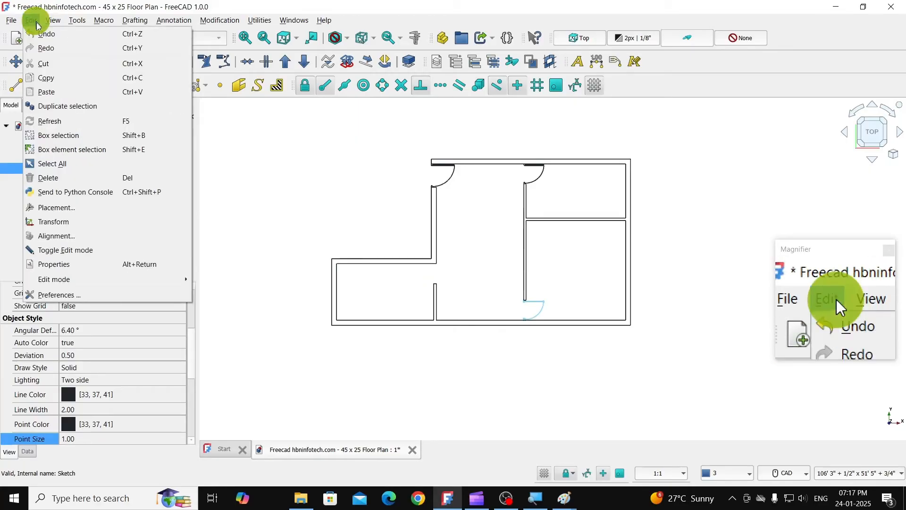
click(63, 107)
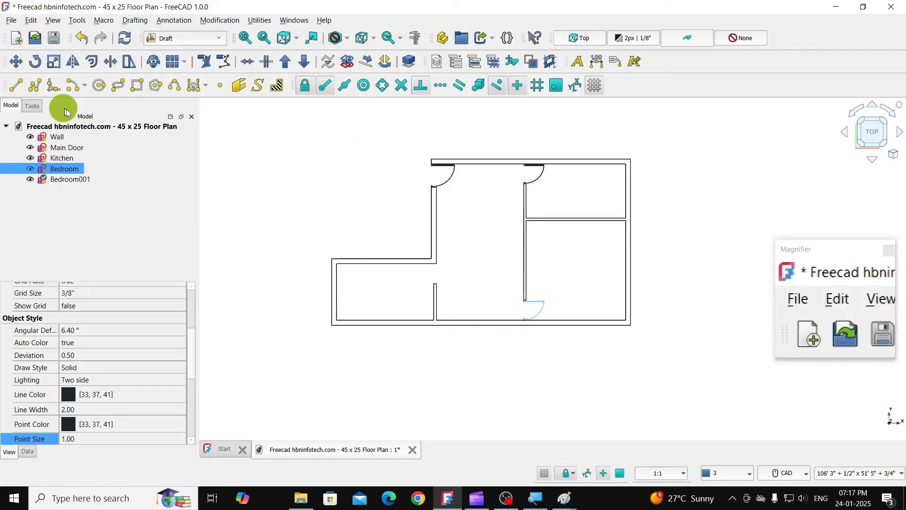
right_click(66, 180)
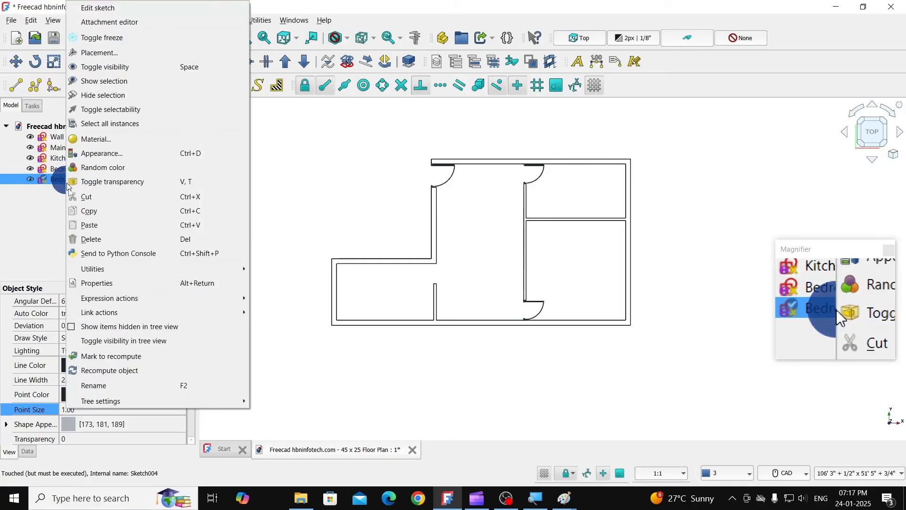
click(112, 386)
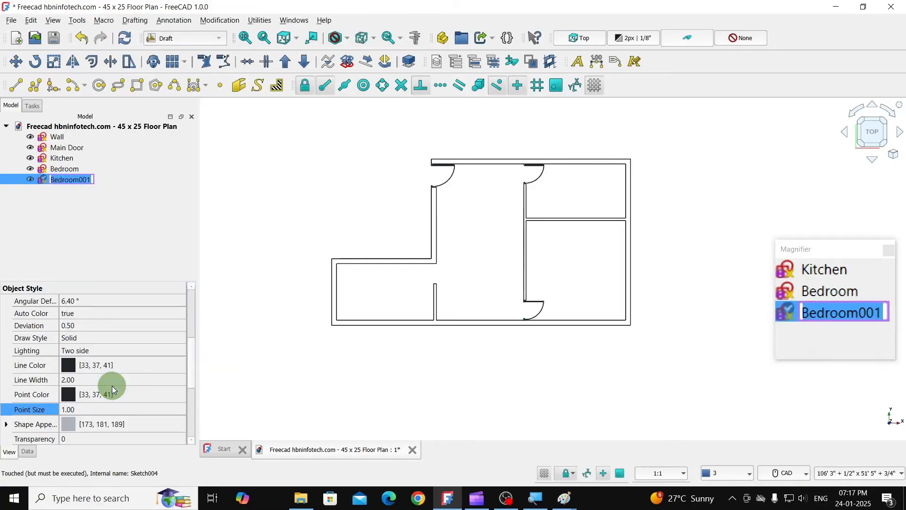
text(Bath)
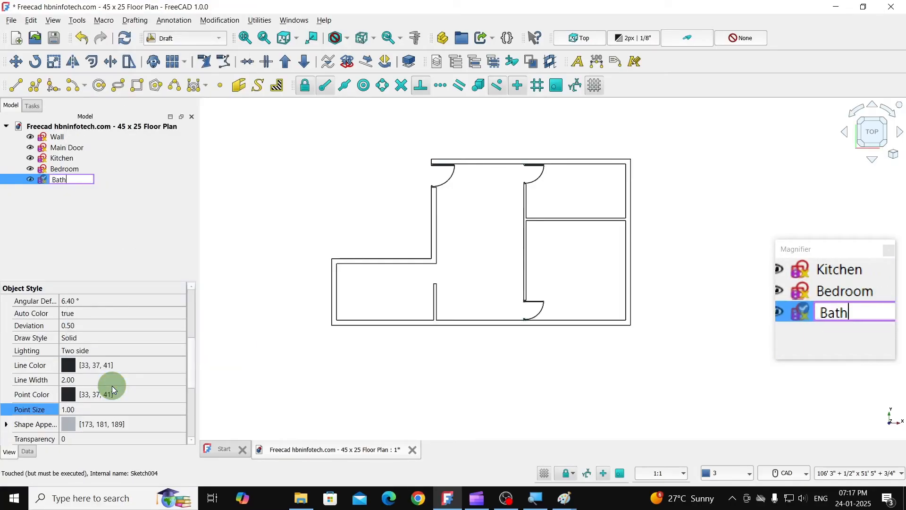
text(room)
key(Return)
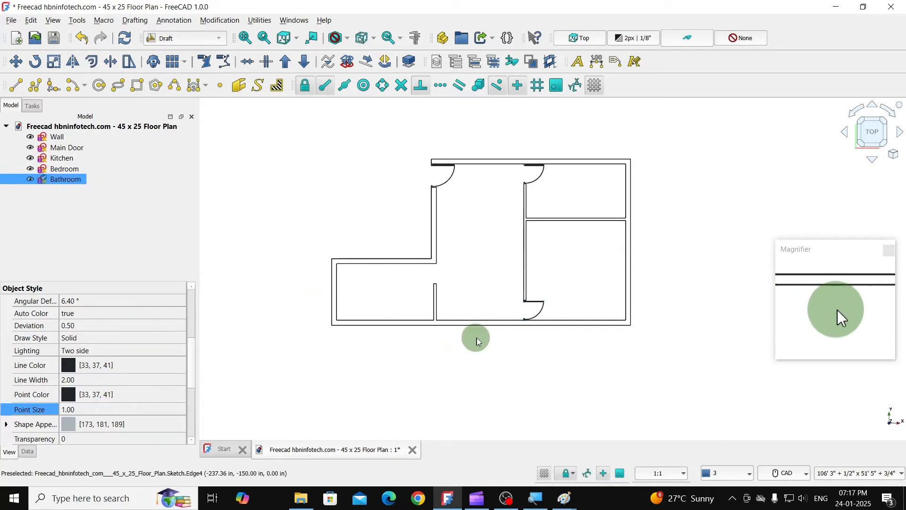
- Try to move the Bedroom door from its opening into the bathroom at the lower-left of the plan, and undo the move
scroll(498, 327, up, 1)
scroll(498, 329, up, 1)
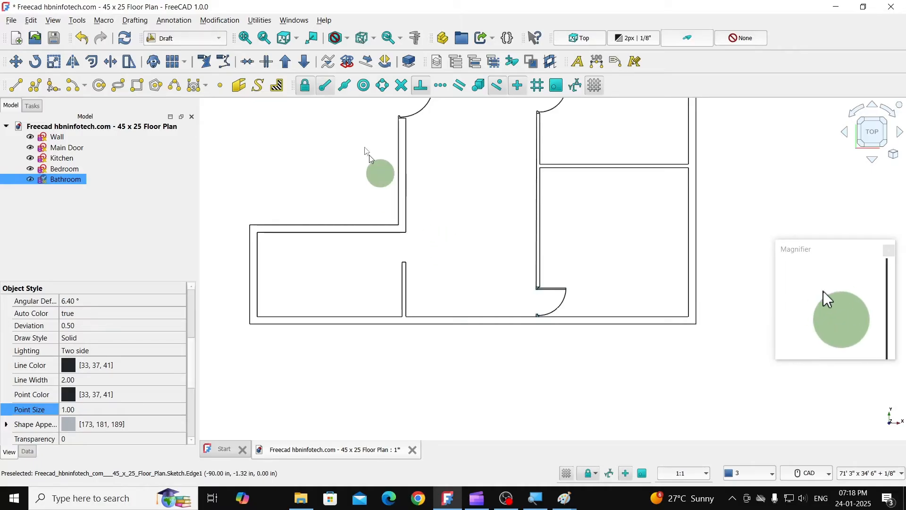
click(555, 292)
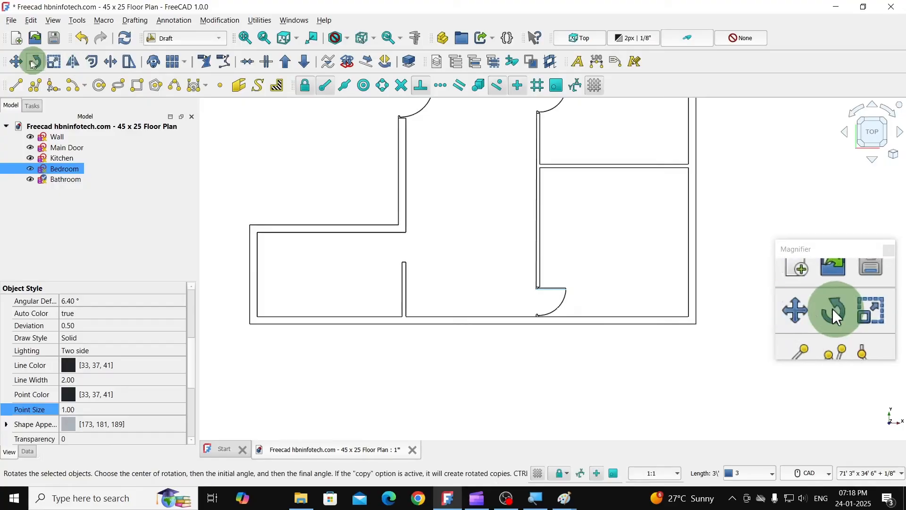
click(15, 61)
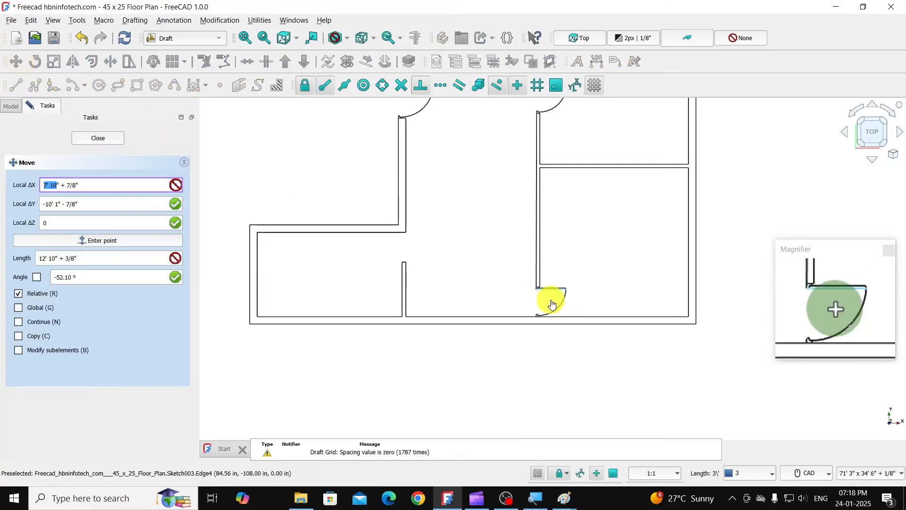
click(552, 304)
click(339, 262)
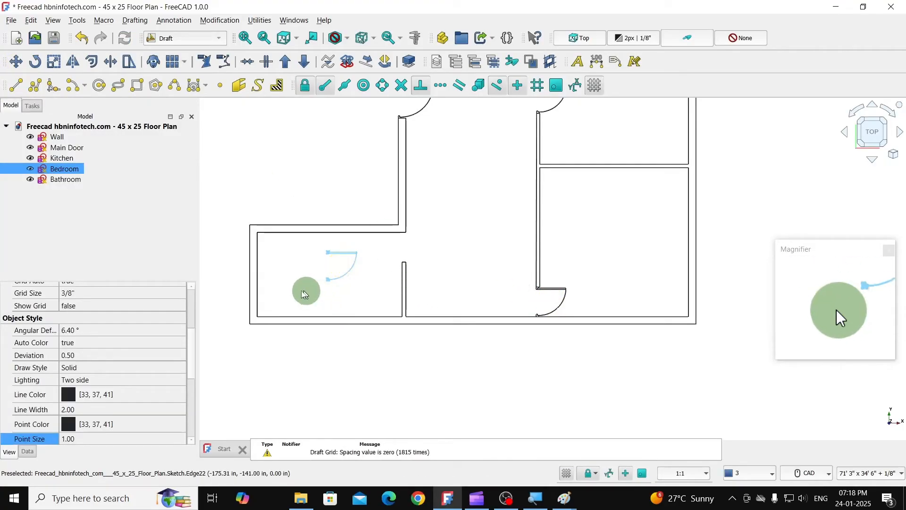
scroll(286, 294, up, 1)
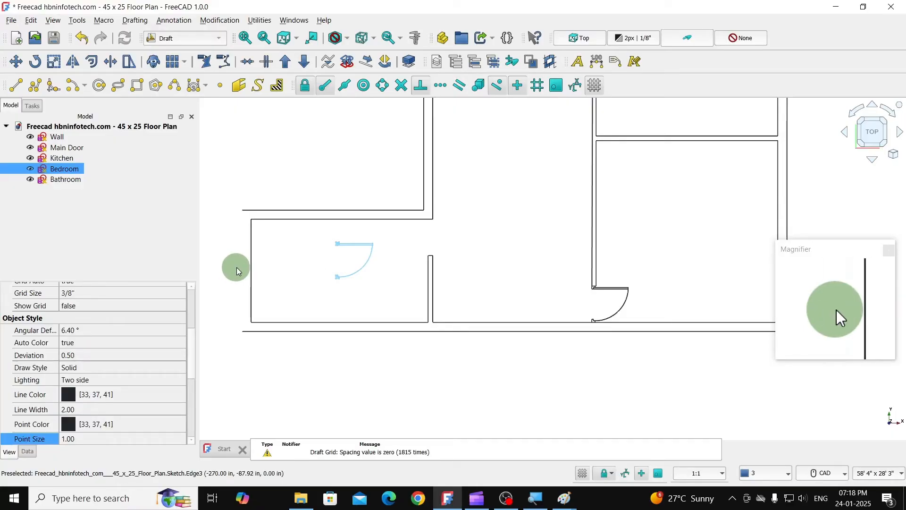
key(ctrl+z)
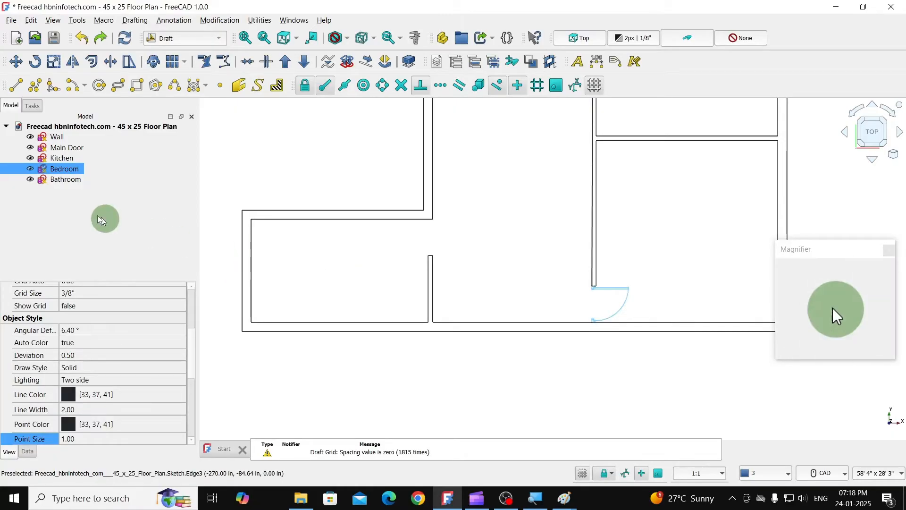
- Move the overlapping Bathroom door into the middle of the bathroom, hiding the Bedroom door only during the move
click(31, 171)
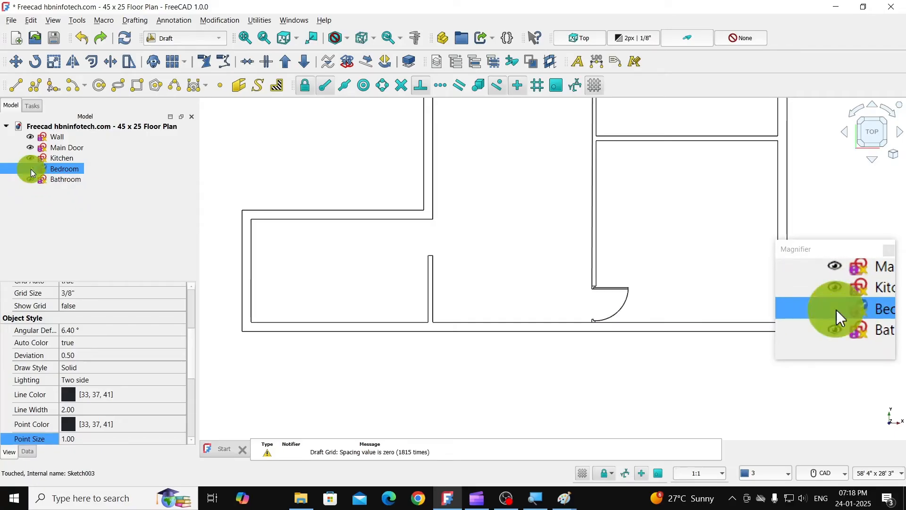
click(613, 287)
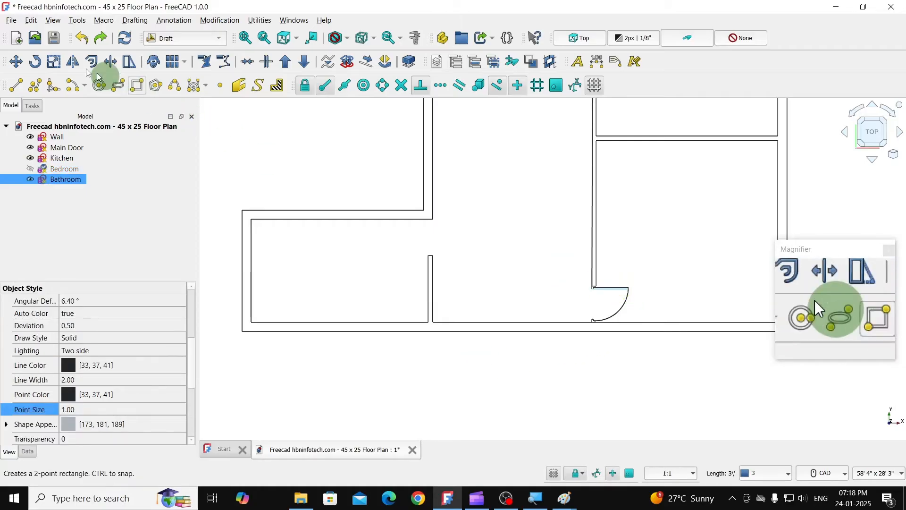
click(17, 61)
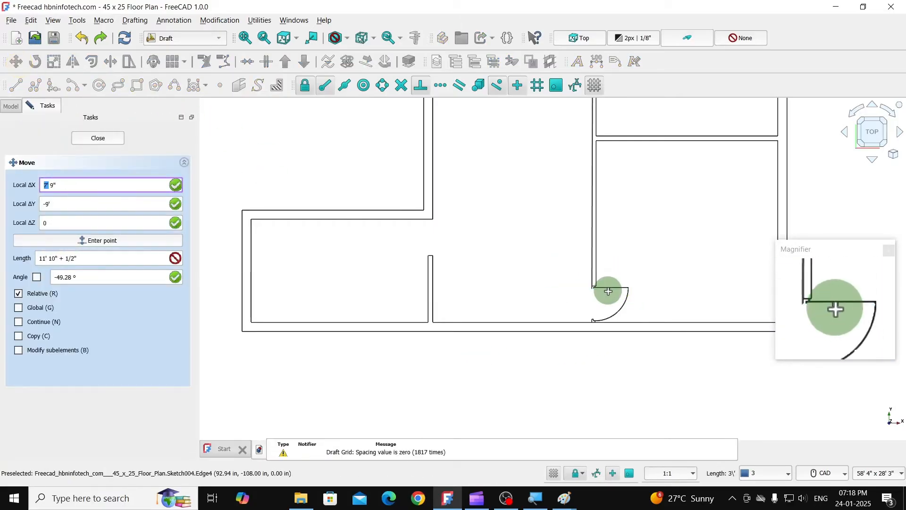
click(607, 289)
click(364, 251)
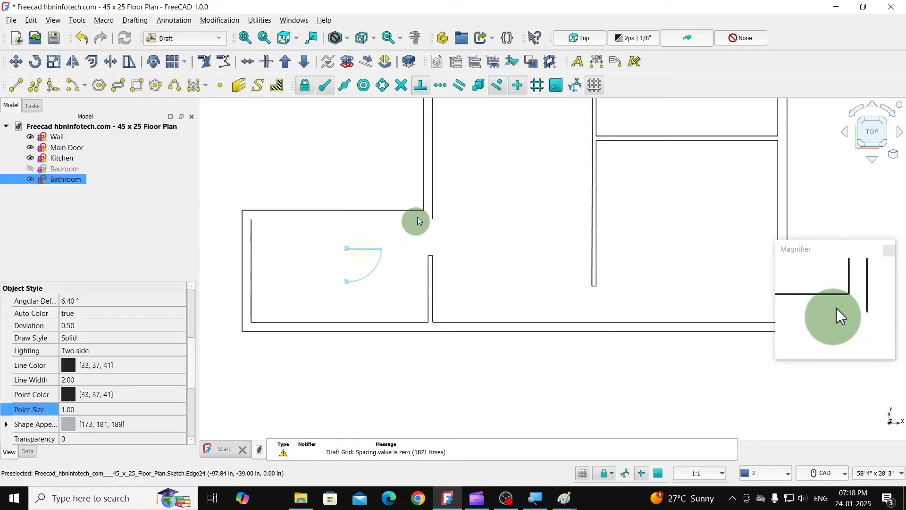
click(31, 170)
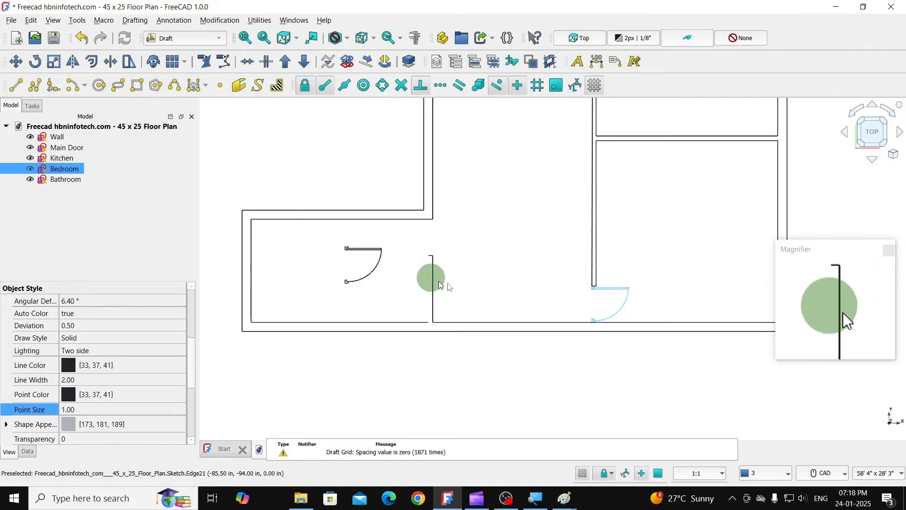
click(519, 269)
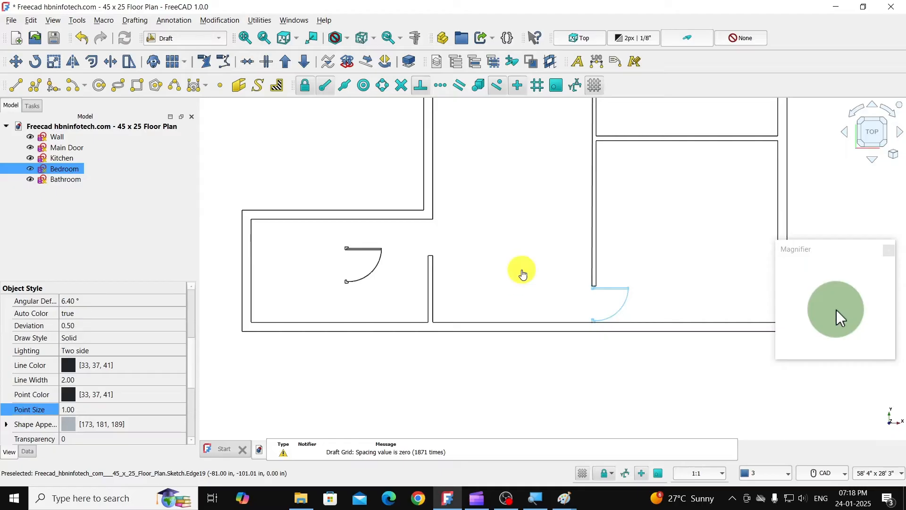
- Open the Bathroom sketch for editing and draw a horizontal line about 4' 11 5/8" long just below the door
click(356, 255)
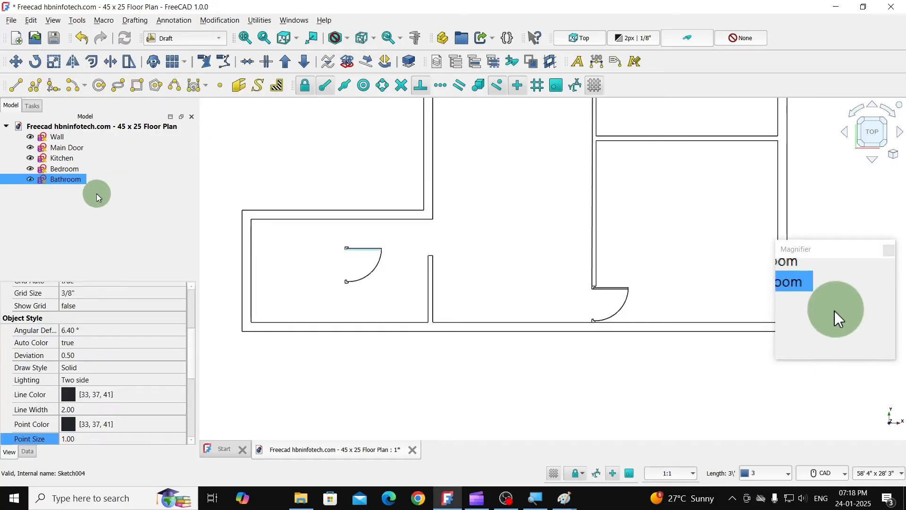
double_click(65, 180)
scroll(370, 143, down, 1)
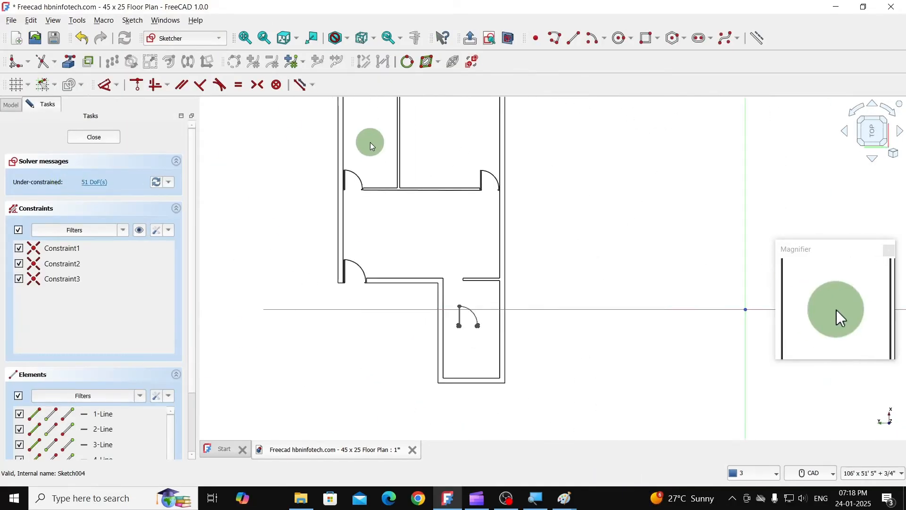
scroll(502, 361, up, 1)
scroll(502, 362, up, 2)
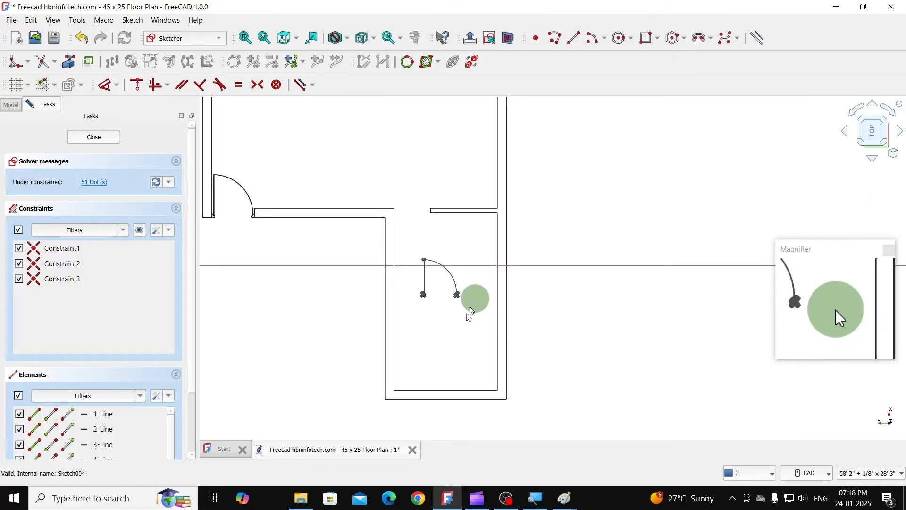
click(576, 46)
scroll(423, 330, up, 3)
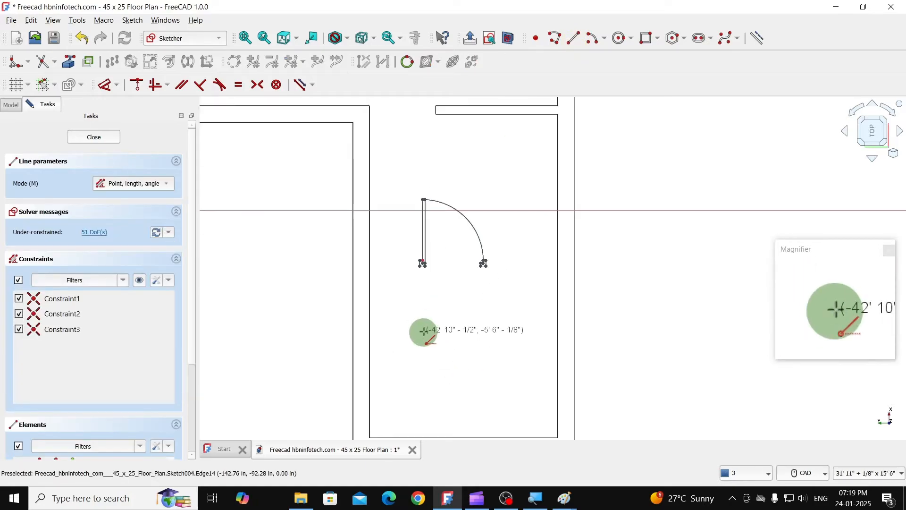
click(401, 317)
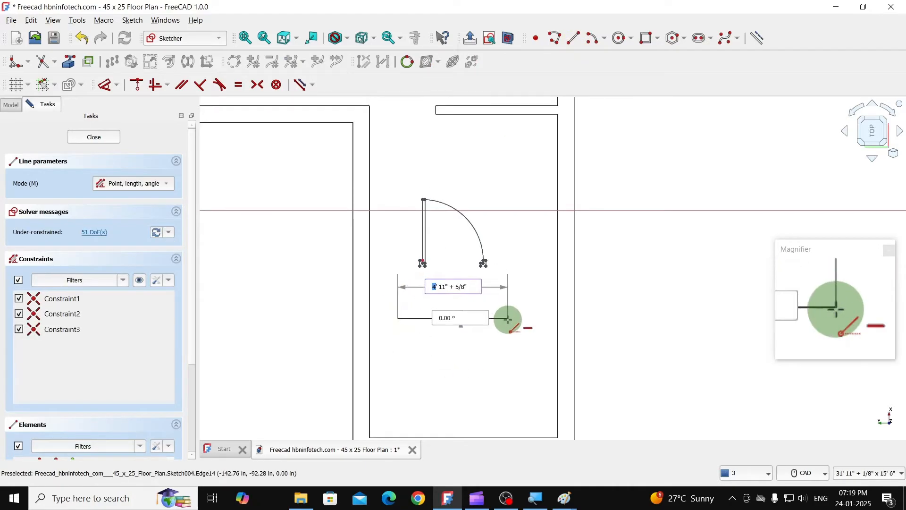
click(508, 320)
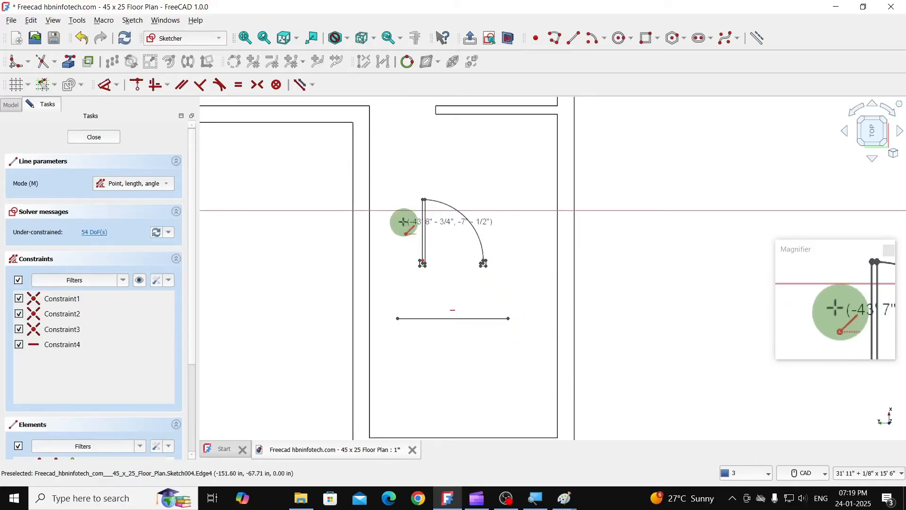
key(Escape)
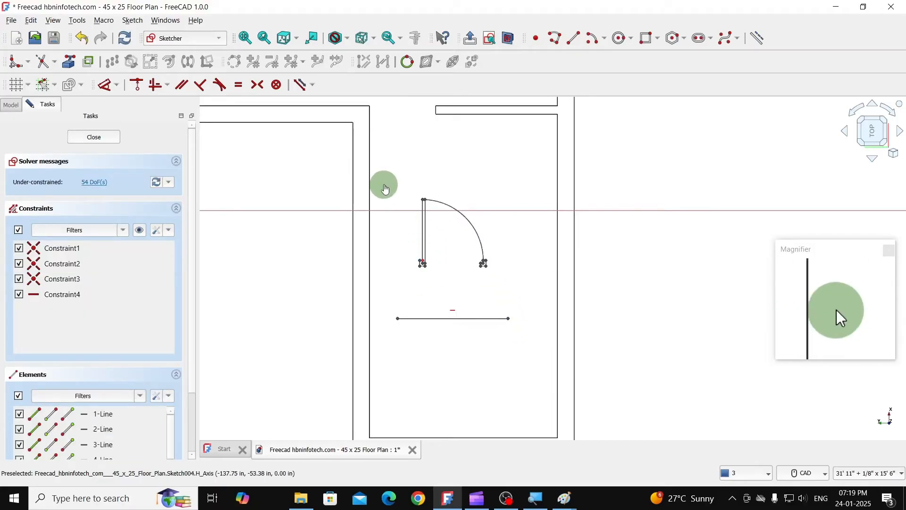
- Mirror the whole door about the horizontal line with the Symmetry tool, keeping the original geometry
mouse_move(384, 185)
mouse_down()
mouse_move(461, 298)
mouse_move(531, 354)
mouse_up()
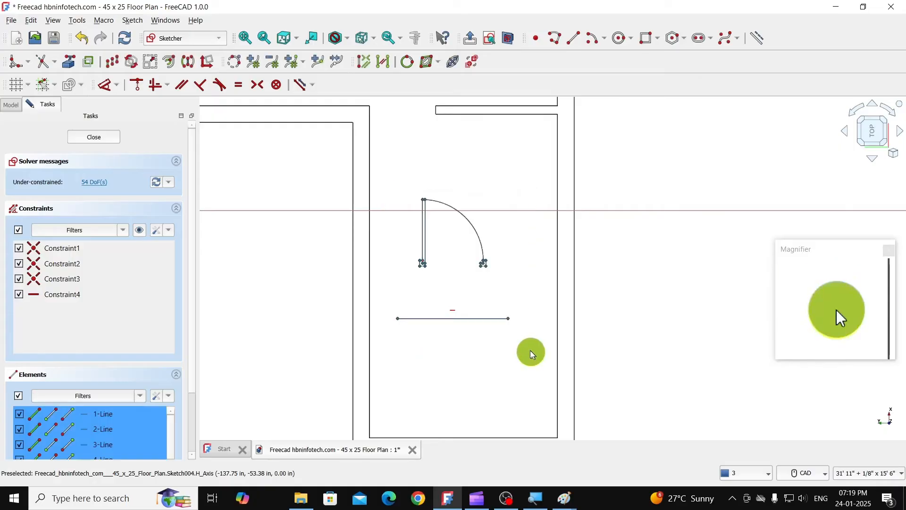
click(189, 62)
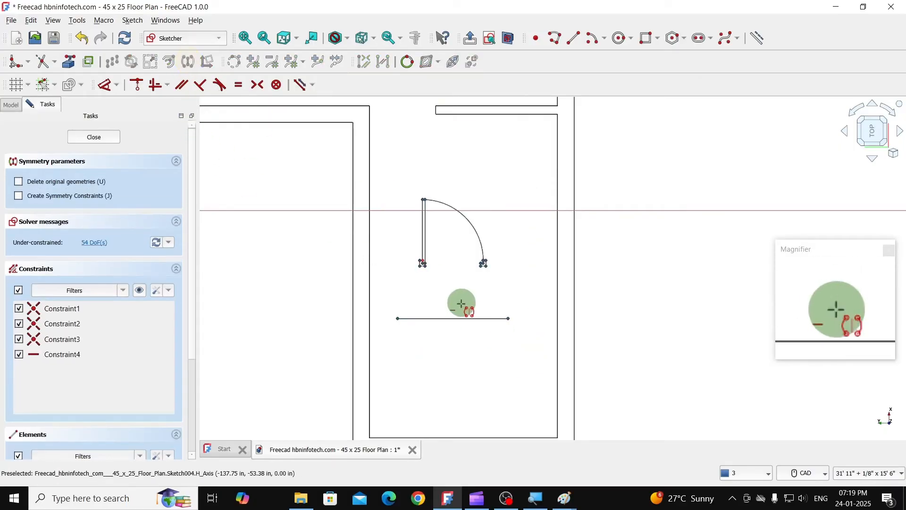
click(461, 318)
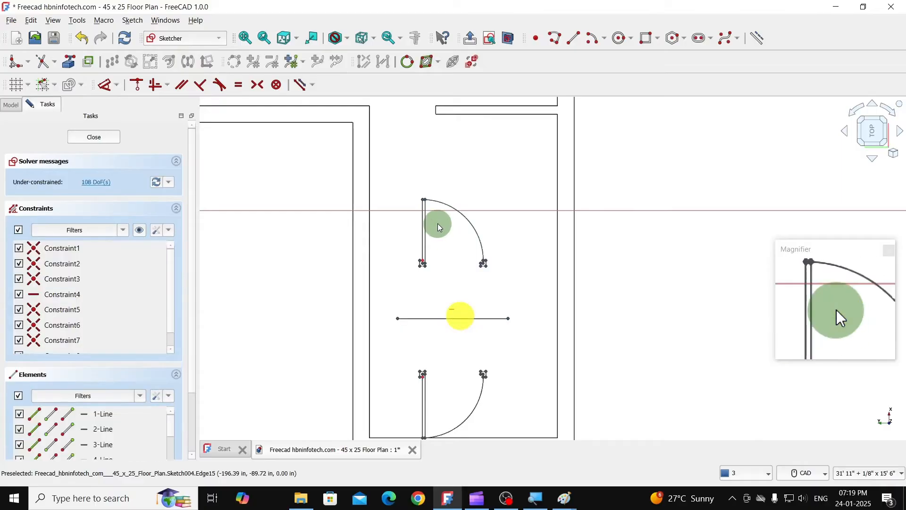
- Delete the original door and the mirror line, leaving only the mirrored door, and close the sketch
scroll(438, 223, down, 1)
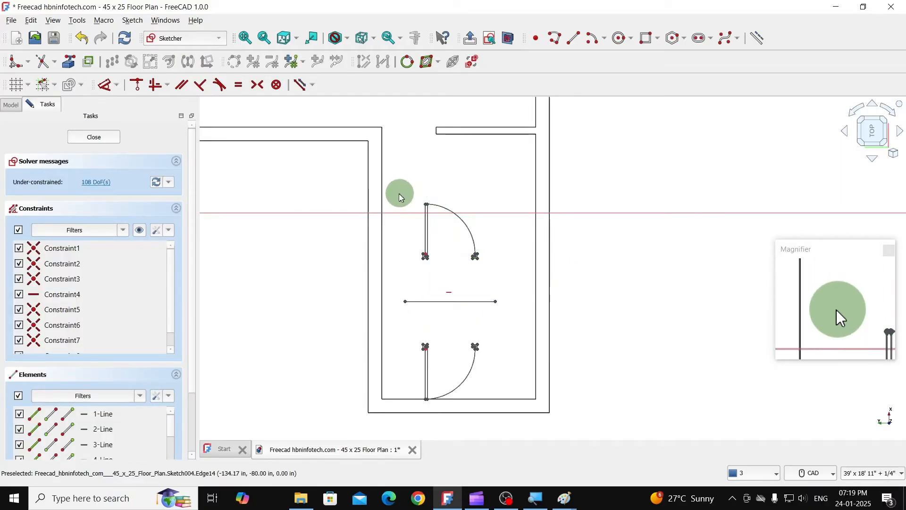
drag(398, 192, 512, 323)
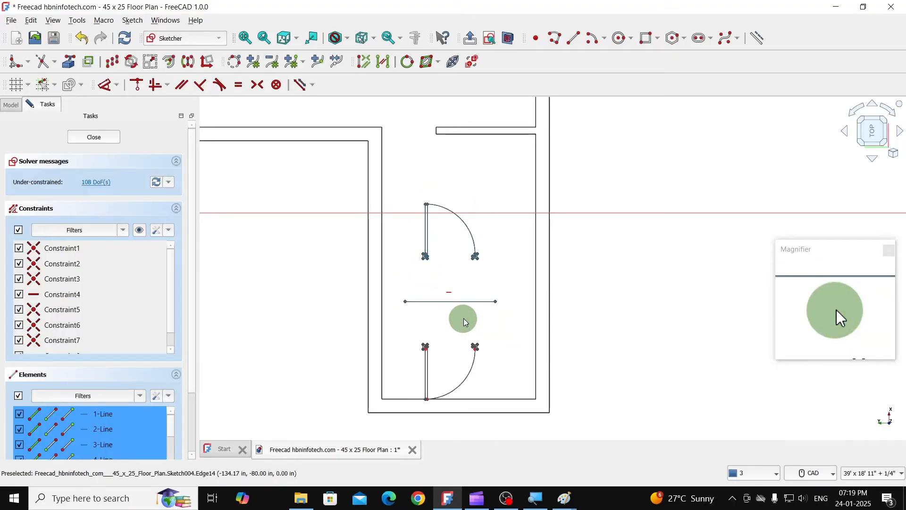
key(Delete)
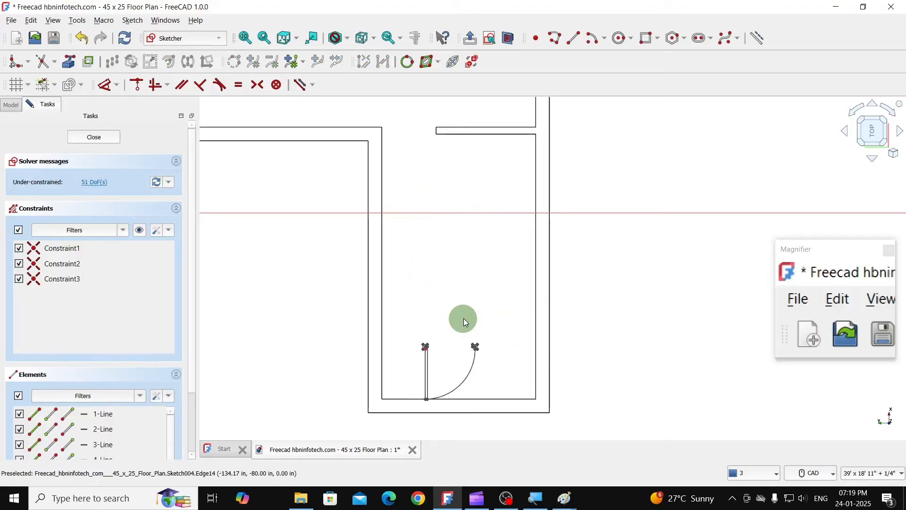
click(105, 139)
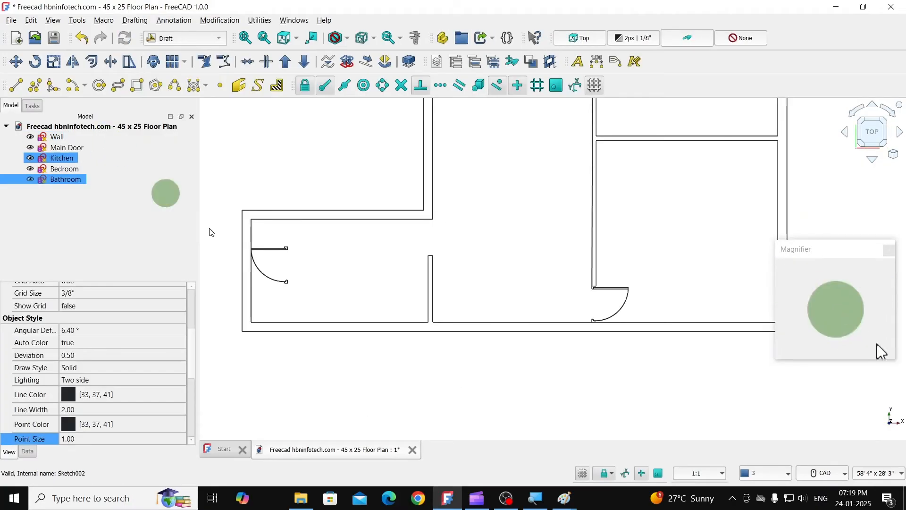
- Move the mirrored Bathroom door from its lower jamb corner into the opening at the top of the bathroom's east wall
click(272, 252)
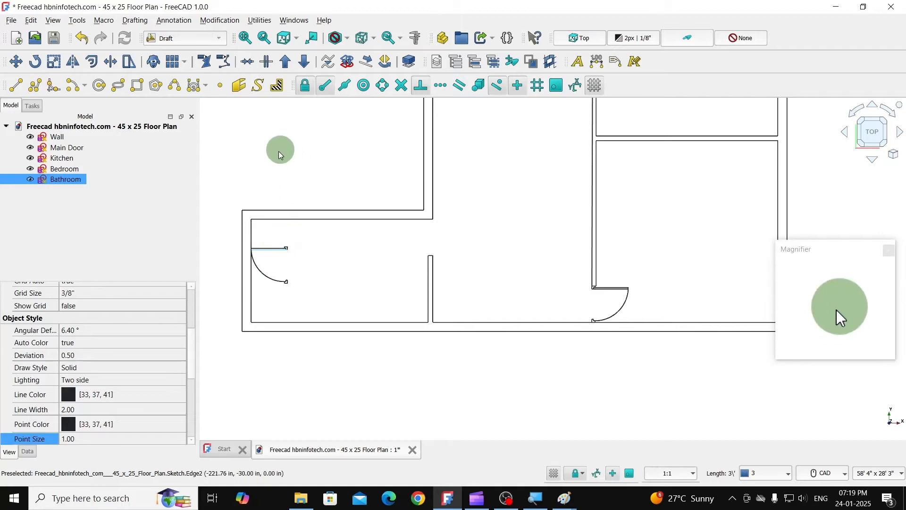
click(16, 61)
scroll(297, 286, up, 5)
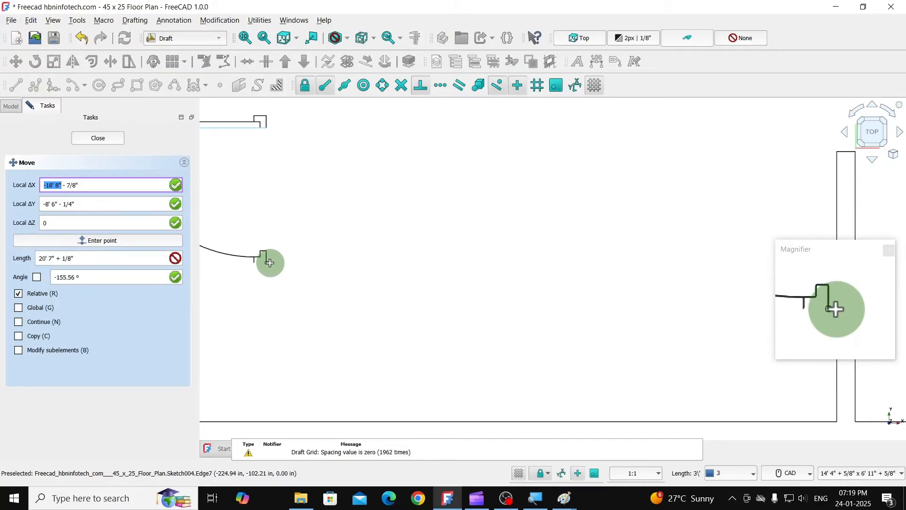
scroll(330, 251, down, 5)
scroll(489, 206, up, 5)
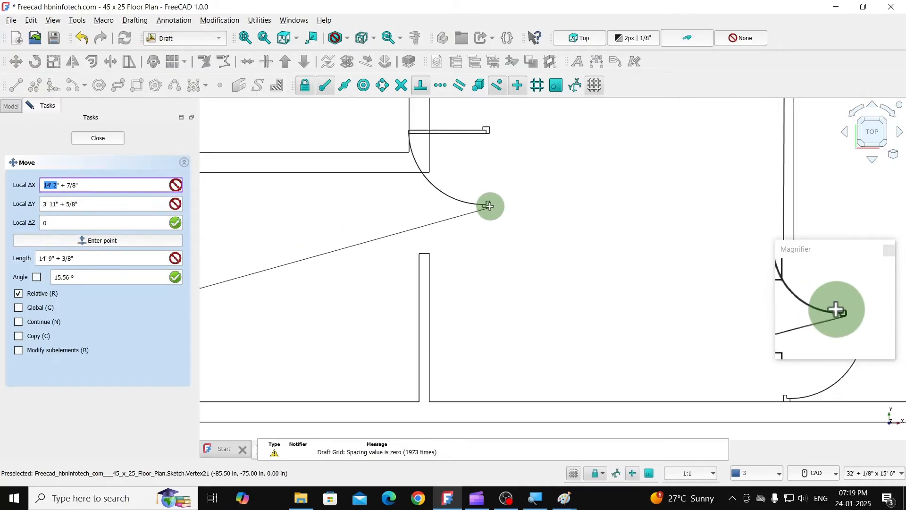
scroll(472, 212, up, 3)
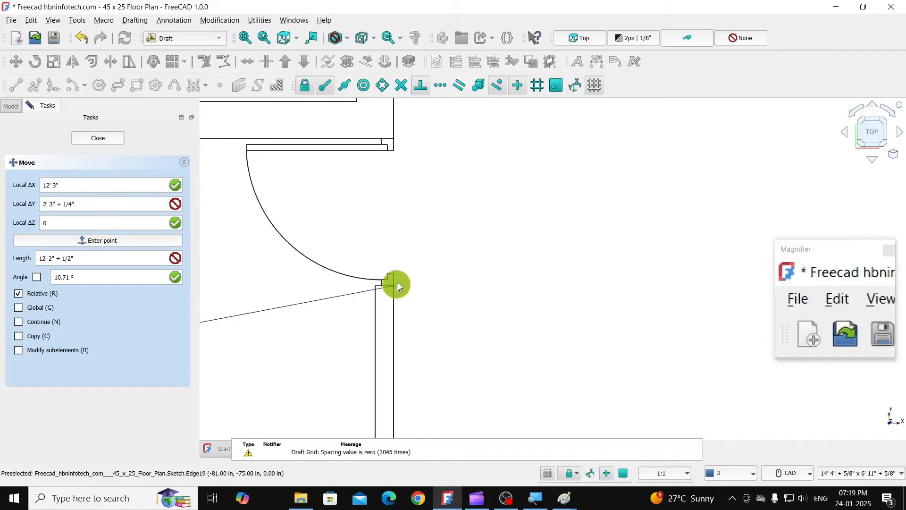
click(397, 282)
scroll(462, 232, down, 5)
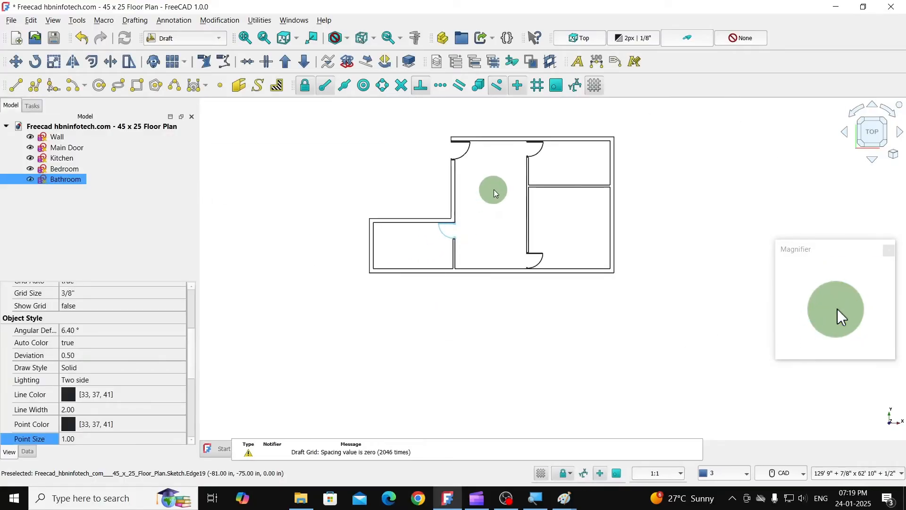
scroll(493, 189, up, 2)
middle_drag(494, 189, 487, 225)
click(359, 220)
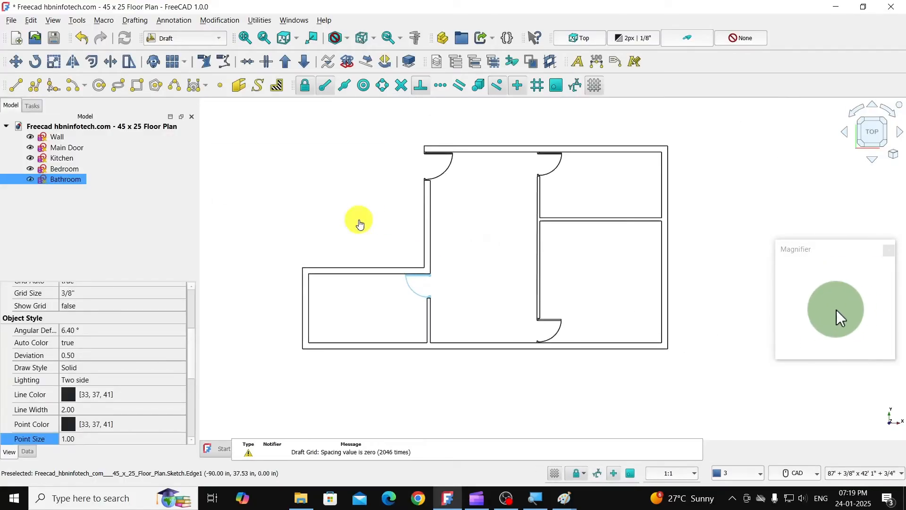
- Open the Bathroom sketch to inspect the door's fit in the wall opening, and close it without editing
double_click(65, 181)
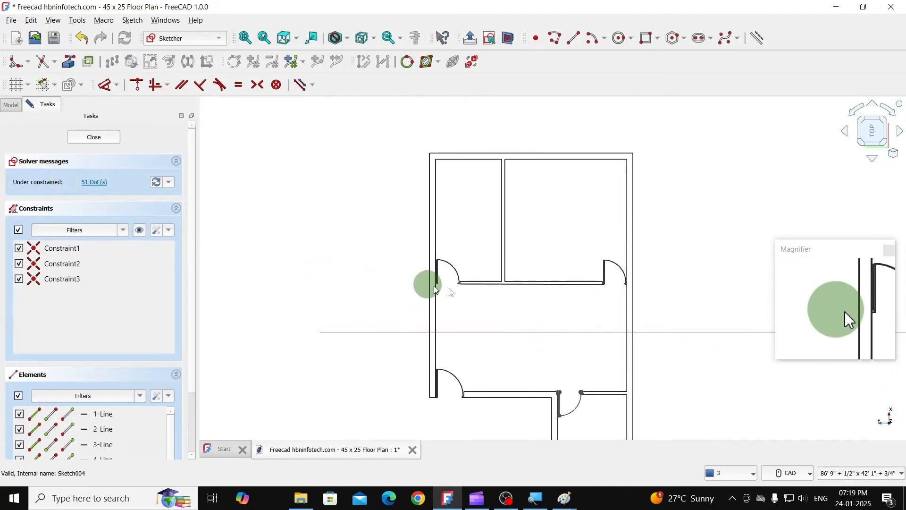
middle_drag(577, 339, 551, 259)
scroll(550, 293, up, 6)
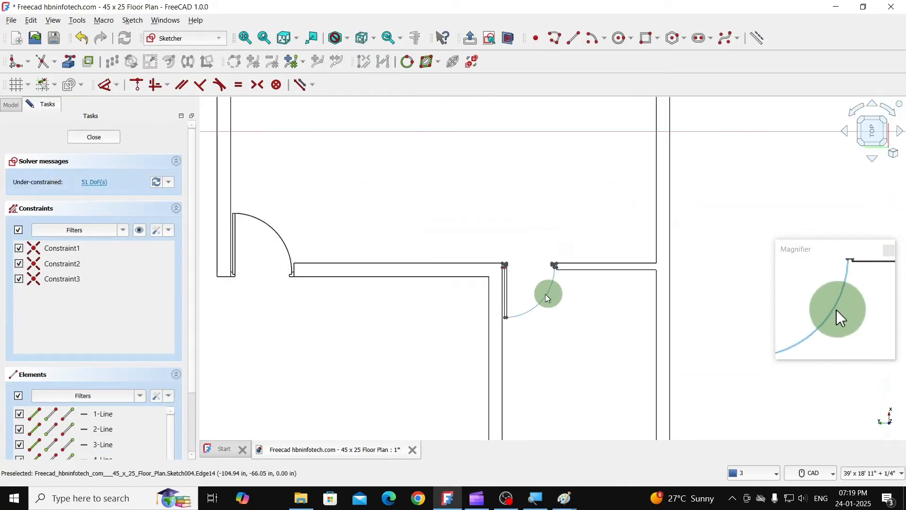
click(93, 140)
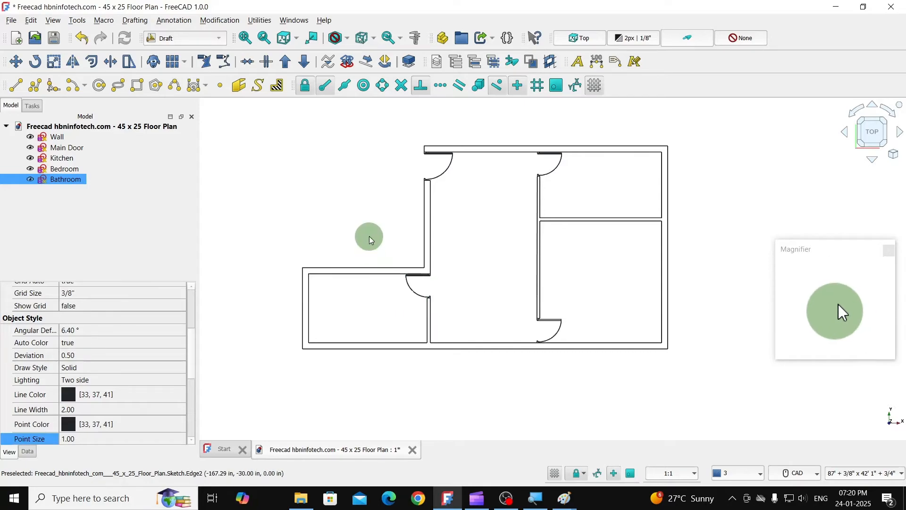
scroll(370, 236, up, 2)
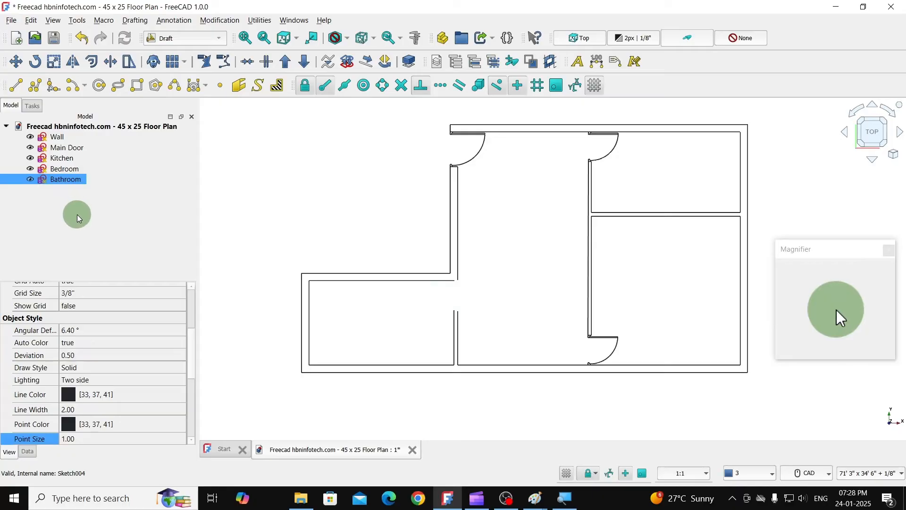
- Create a new layer in the document and rename it Doors
click(255, 21)
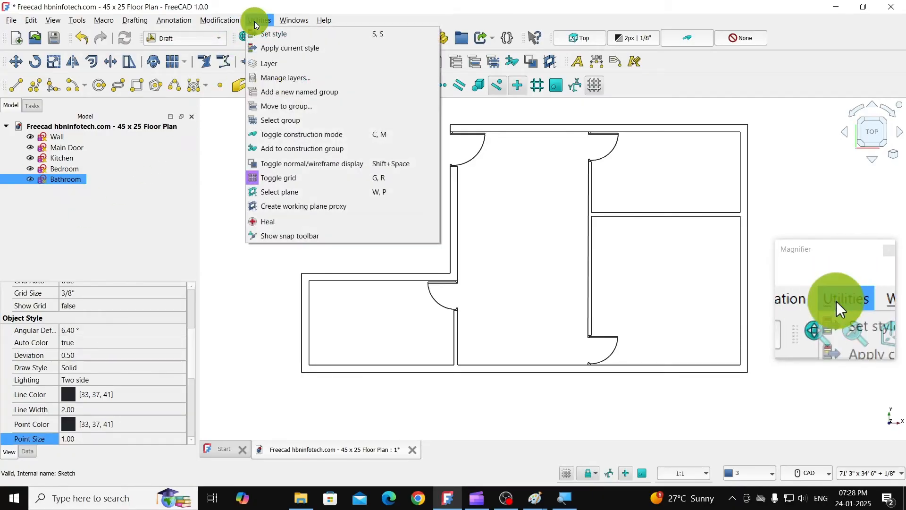
click(268, 64)
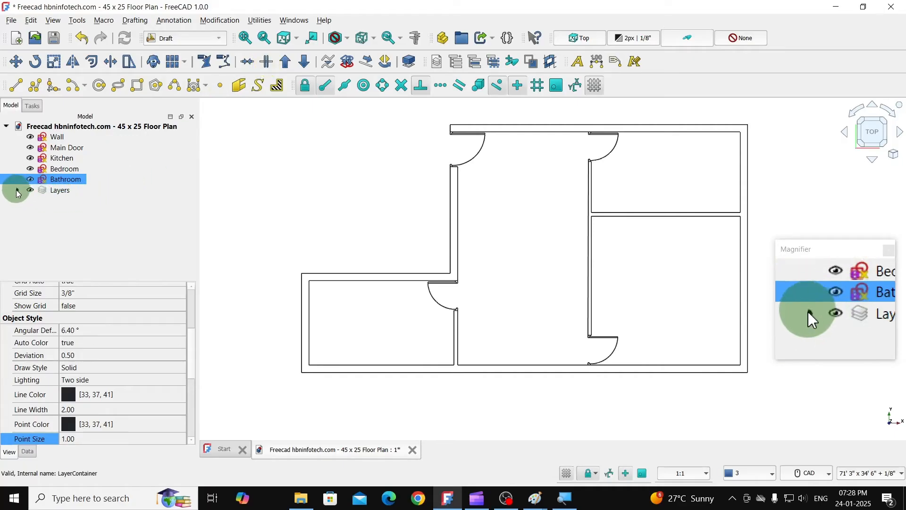
click(18, 190)
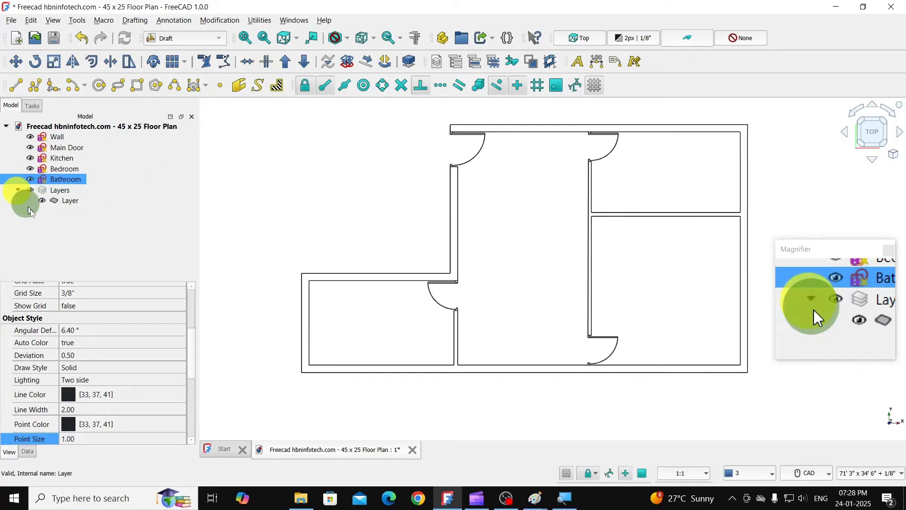
ctrl+click(71, 202)
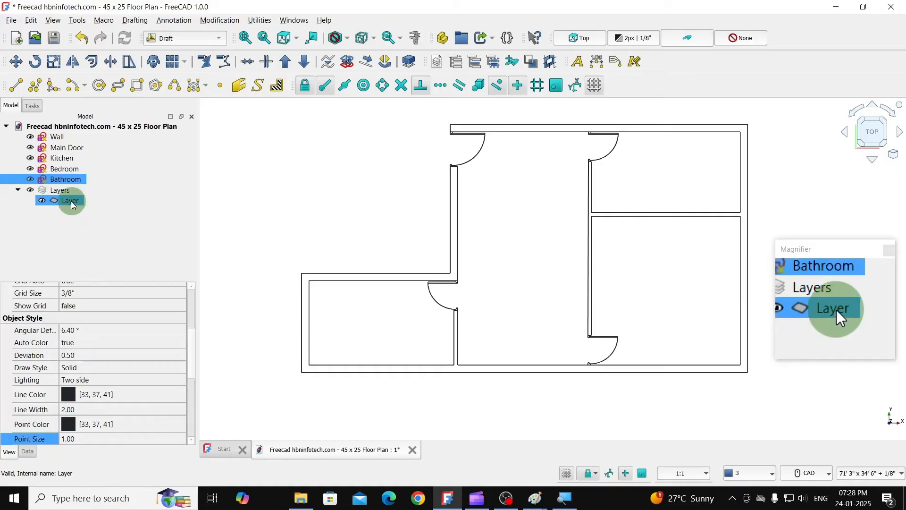
click(69, 201)
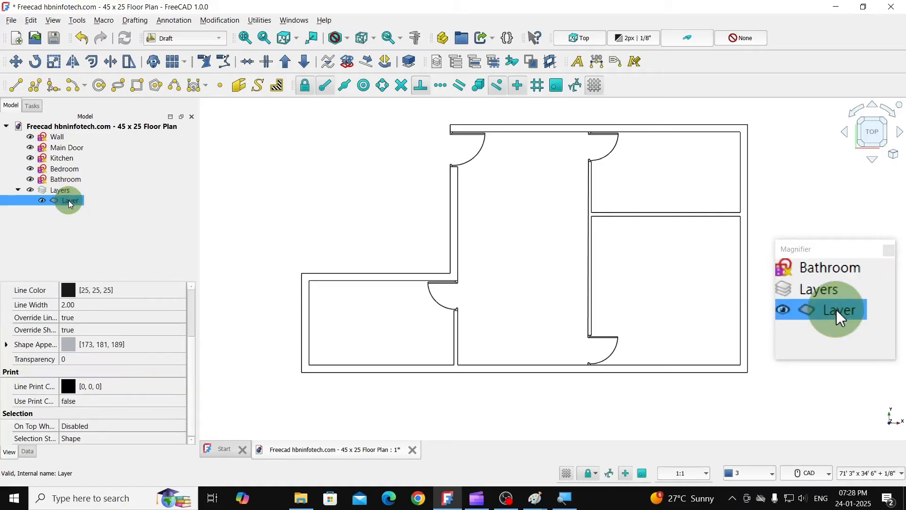
click(69, 200)
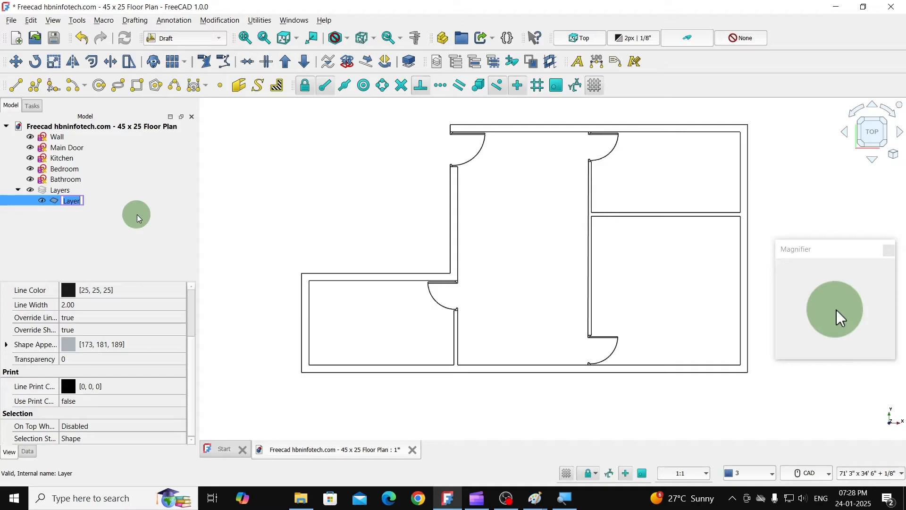
text(Doors)
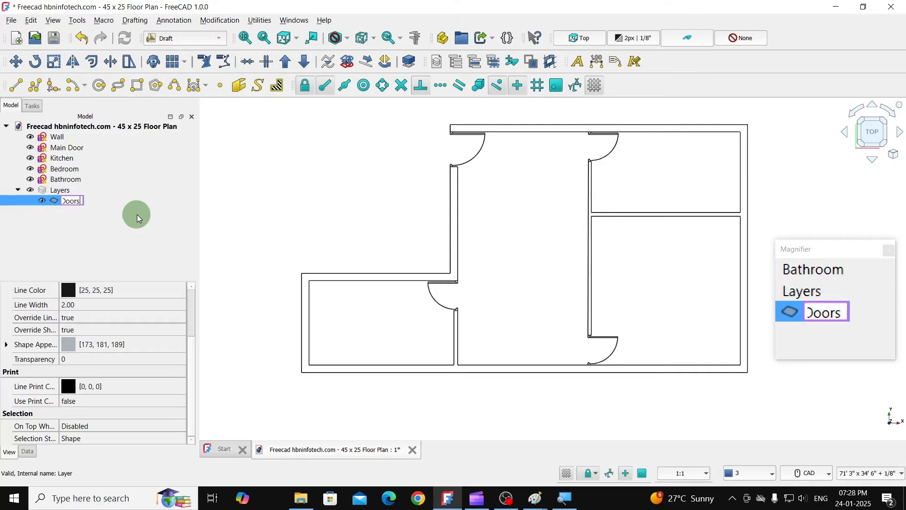
key(Return)
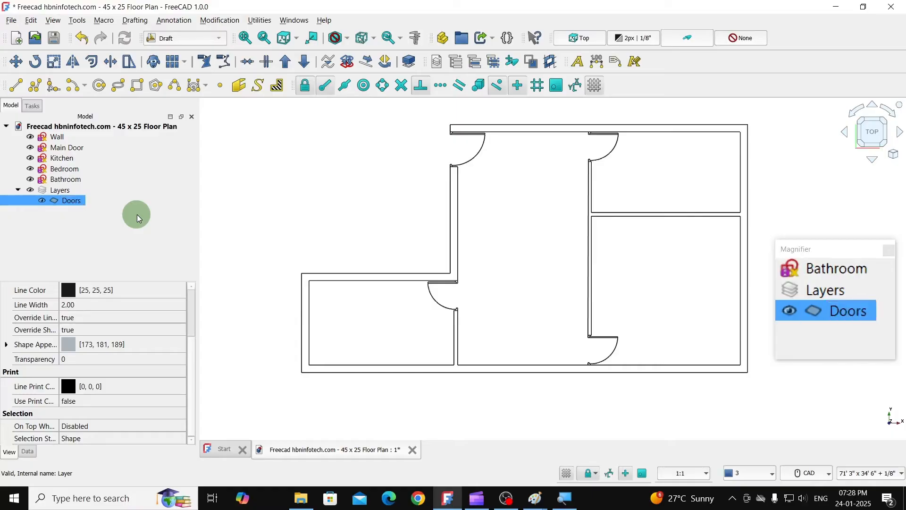
- Put the Main Door, Kitchen, Bedroom and Bathroom sketches into the Doors layer and expand it to show its contents
click(81, 149)
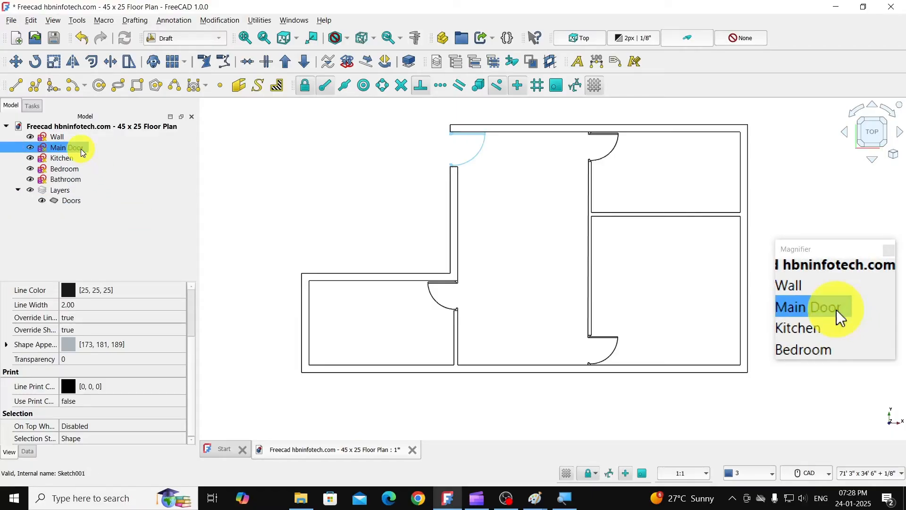
shift+click(70, 180)
drag(63, 179, 79, 202)
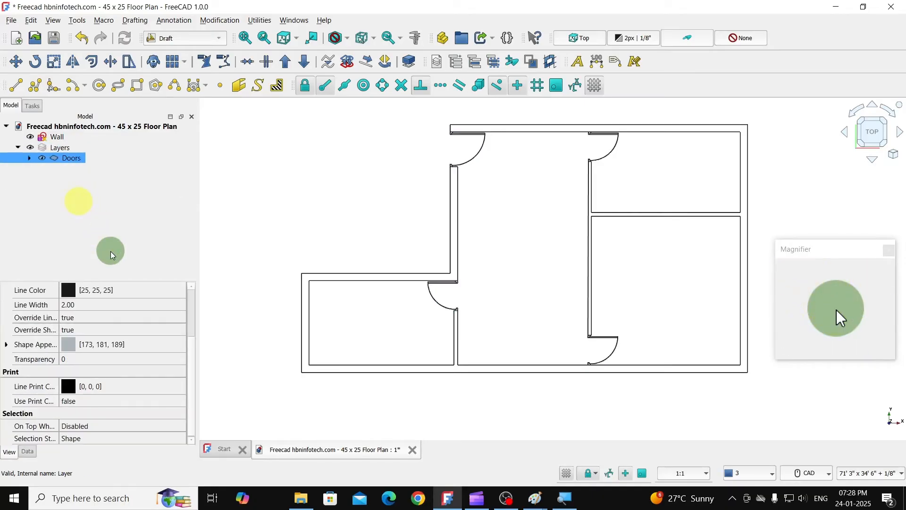
click(29, 158)
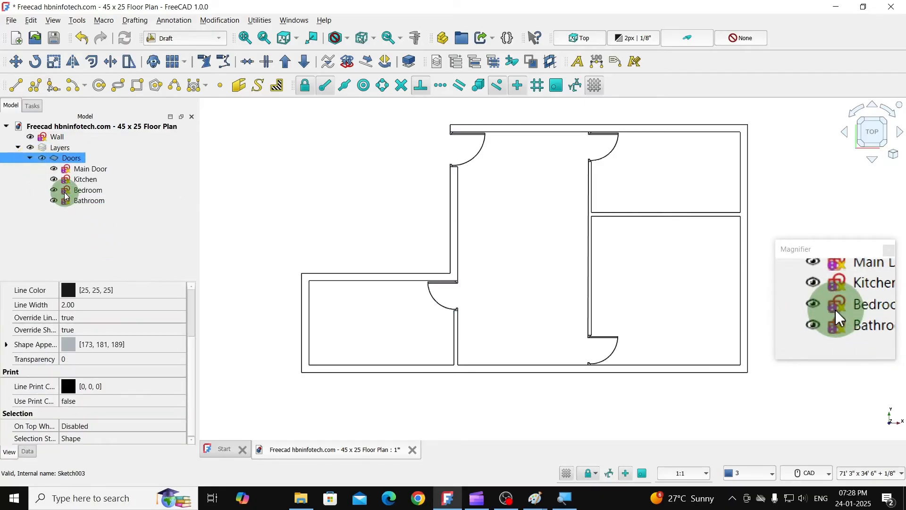
click(76, 179)
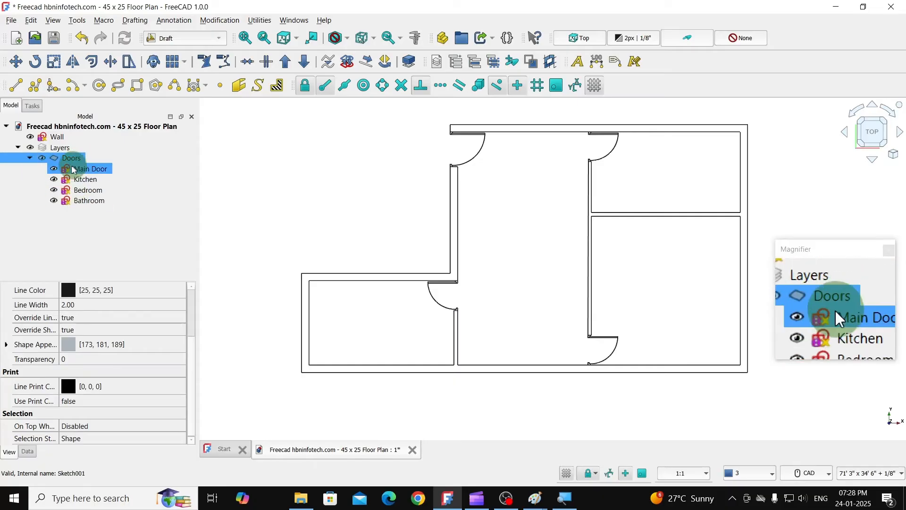
click(81, 223)
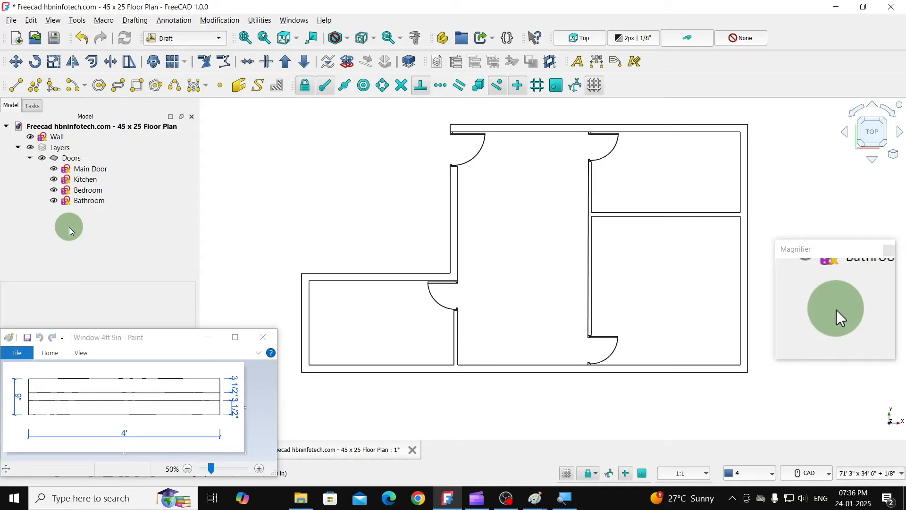
- Switch to the Sketcher workbench and create a new sketch on the XY-Plane
click(194, 41)
click(171, 172)
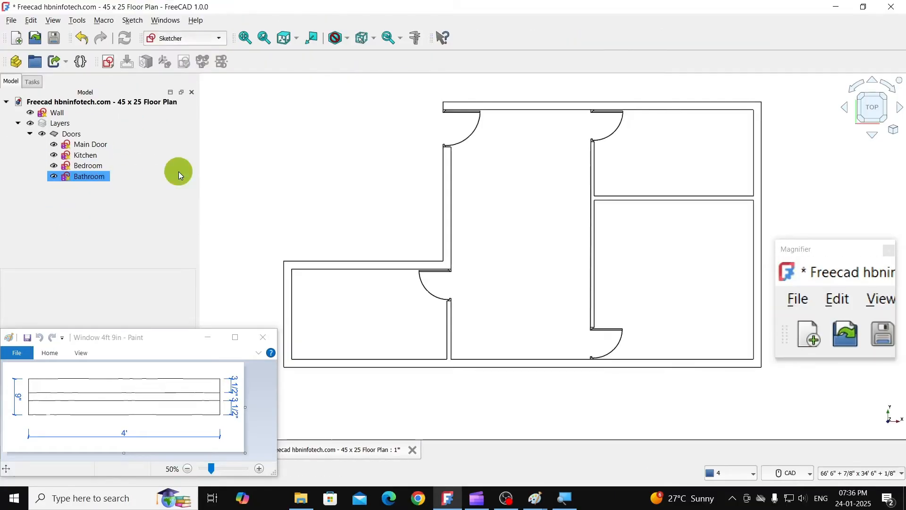
click(109, 64)
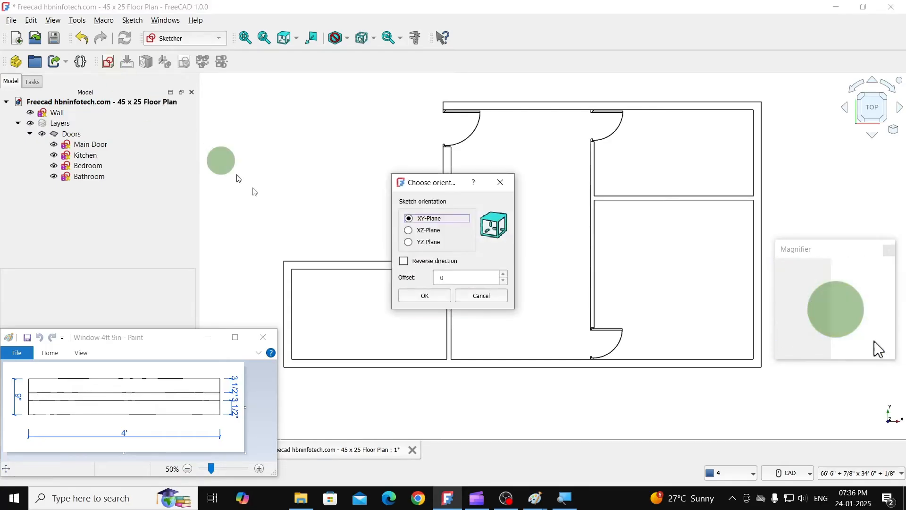
click(438, 297)
middle_drag(324, 208, 485, 199)
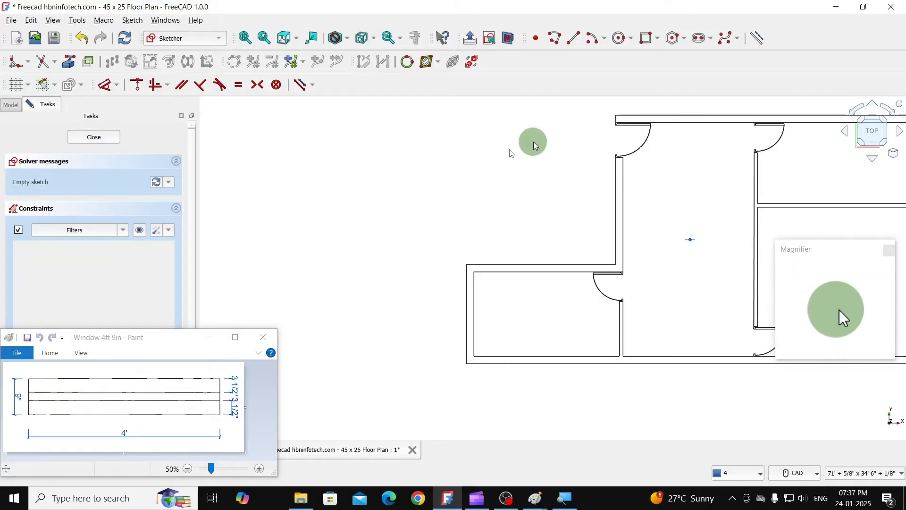
- Draw a rectangle 4' wide and 9" high in the empty area west of the house as the window outline
click(648, 42)
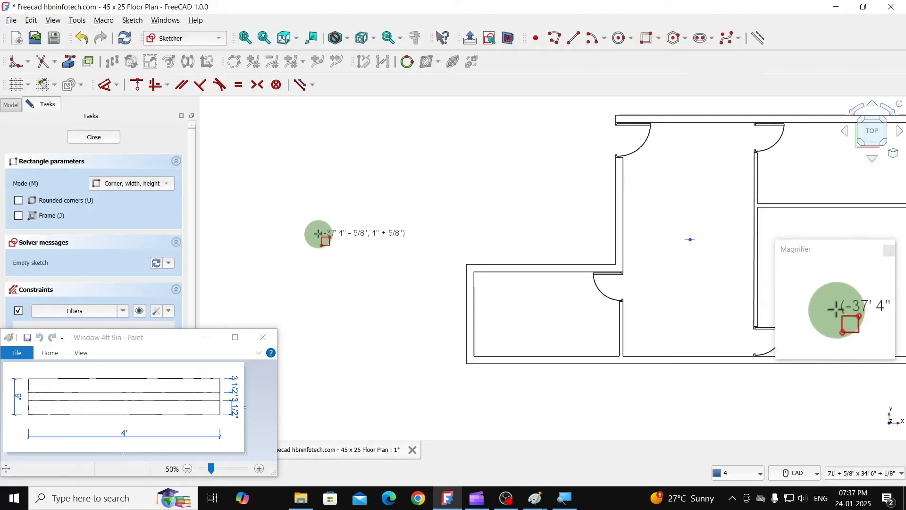
click(273, 198)
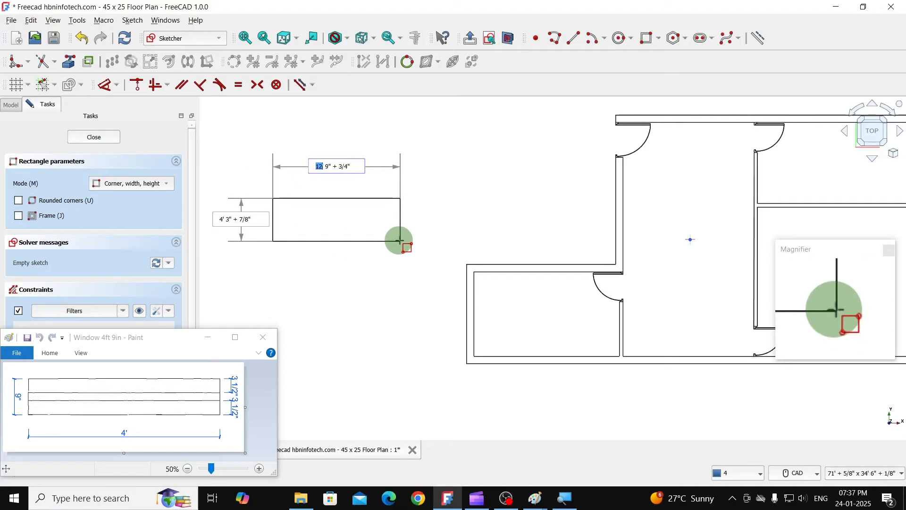
text(4)
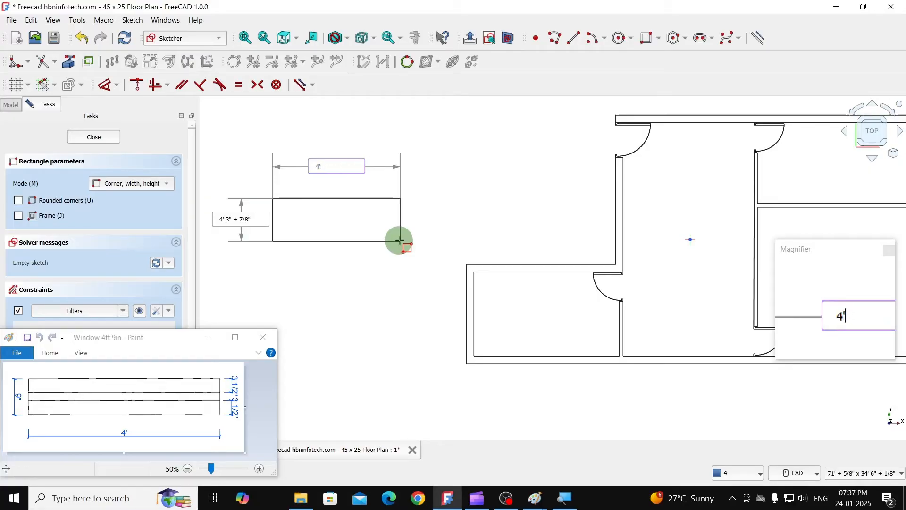
key(Tab)
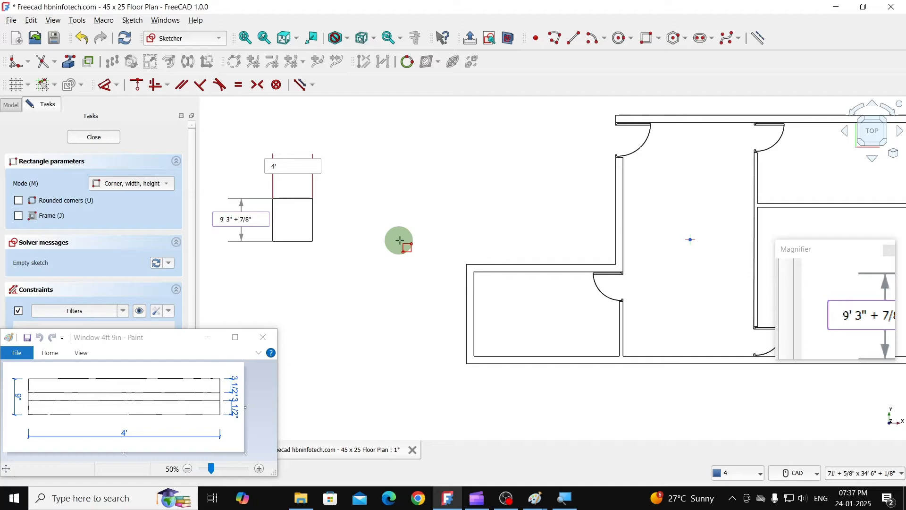
key(BackSpace)
text(")
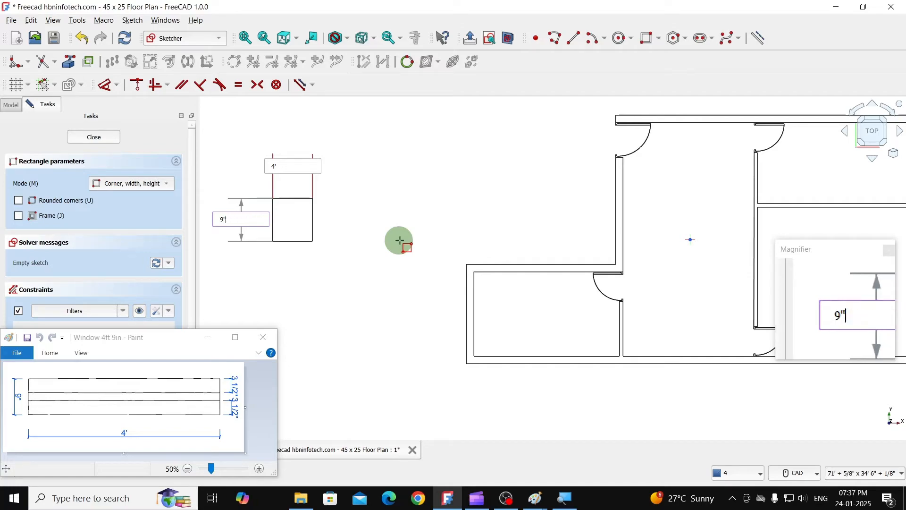
key(Return)
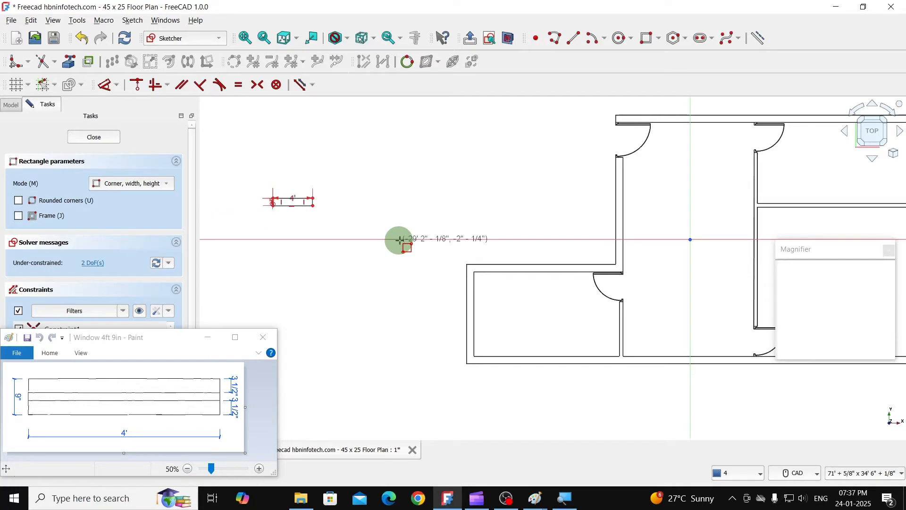
scroll(256, 196, up, 6)
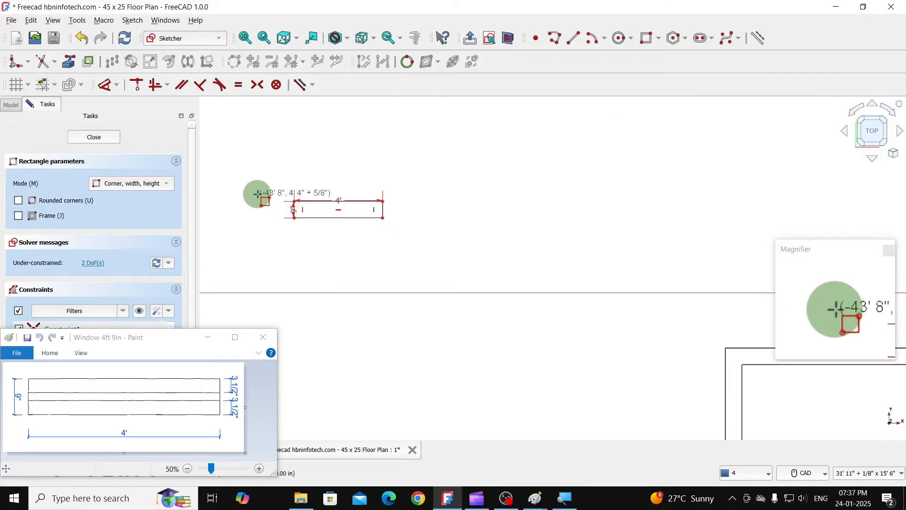
scroll(374, 250, up, 2)
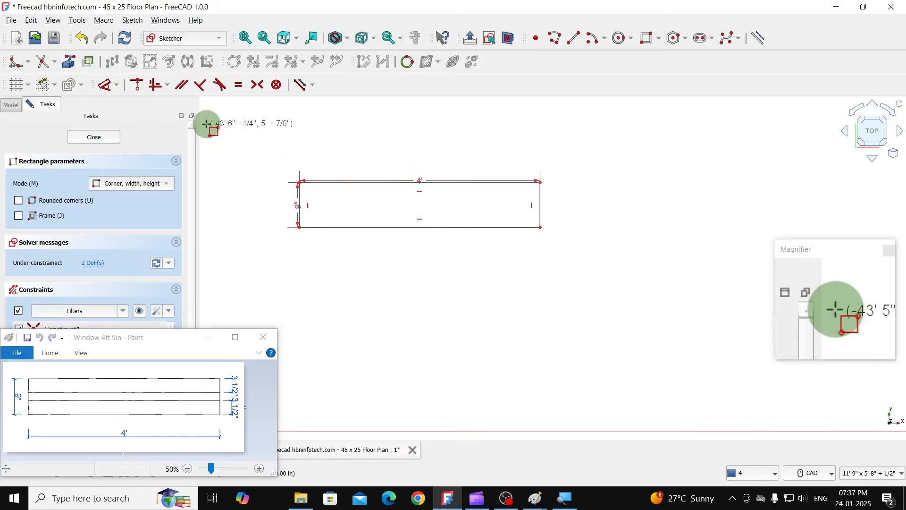
right_click(298, 152)
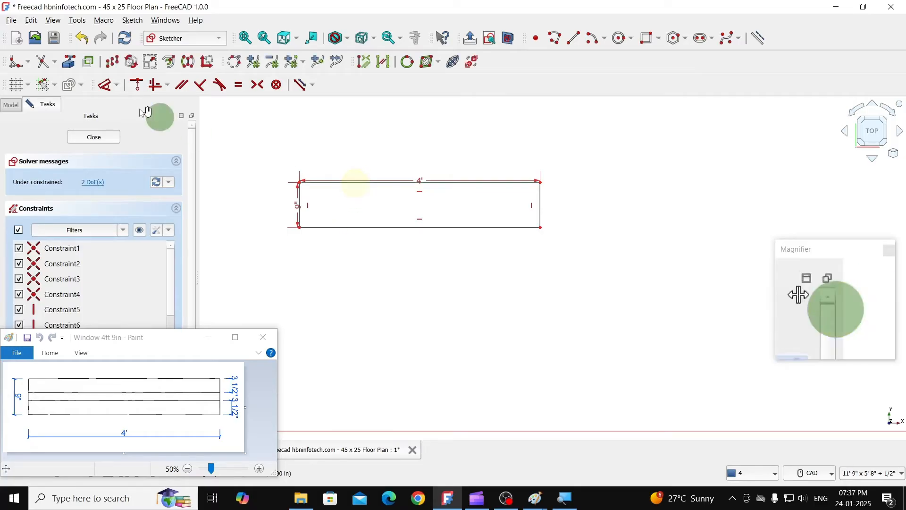
- Use Move / Array transform to make one copy of the window rectangle's upper edge, offset 3.5" at -90°
click(112, 64)
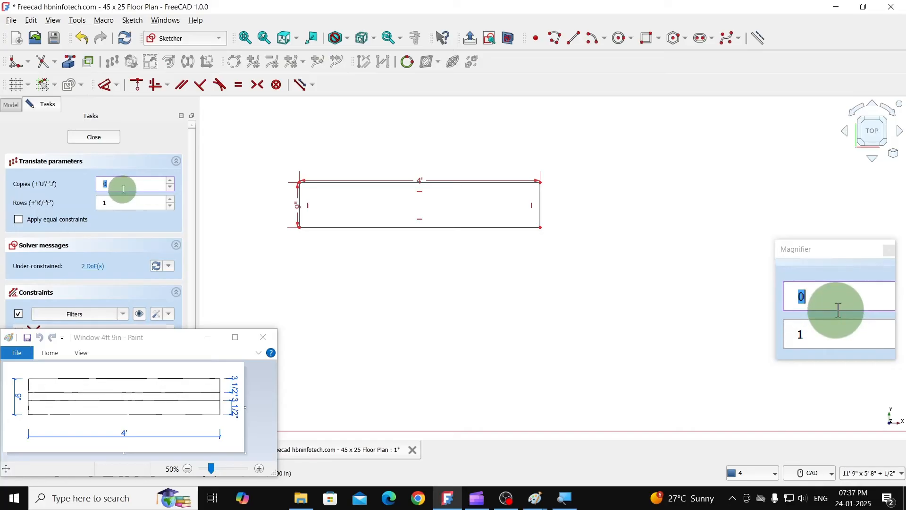
text(1)
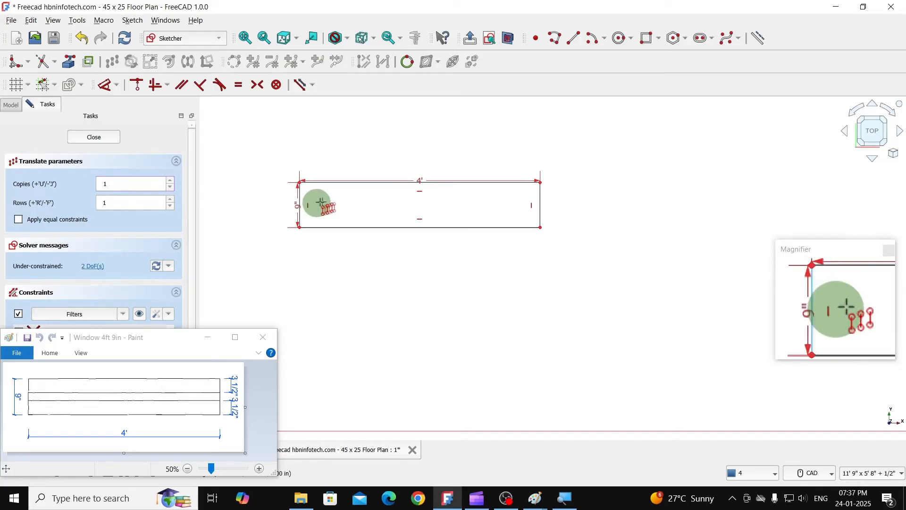
click(349, 198)
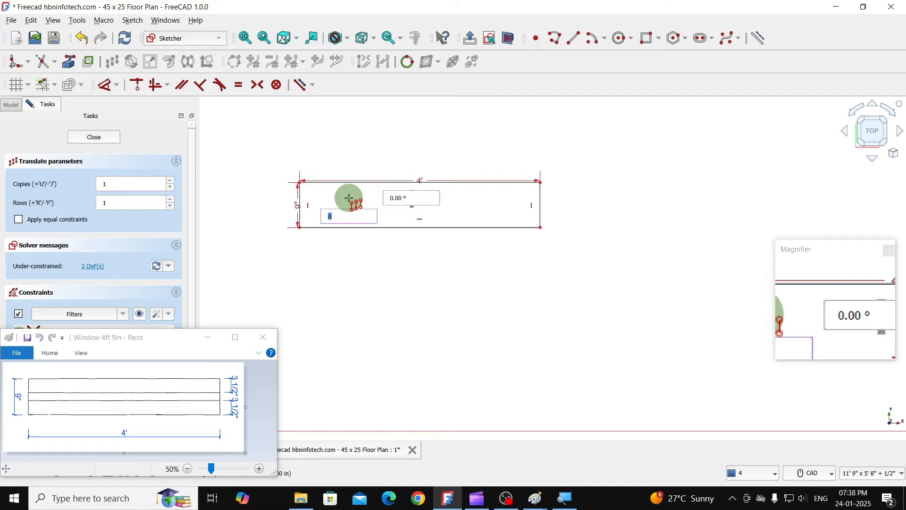
text(3.5)
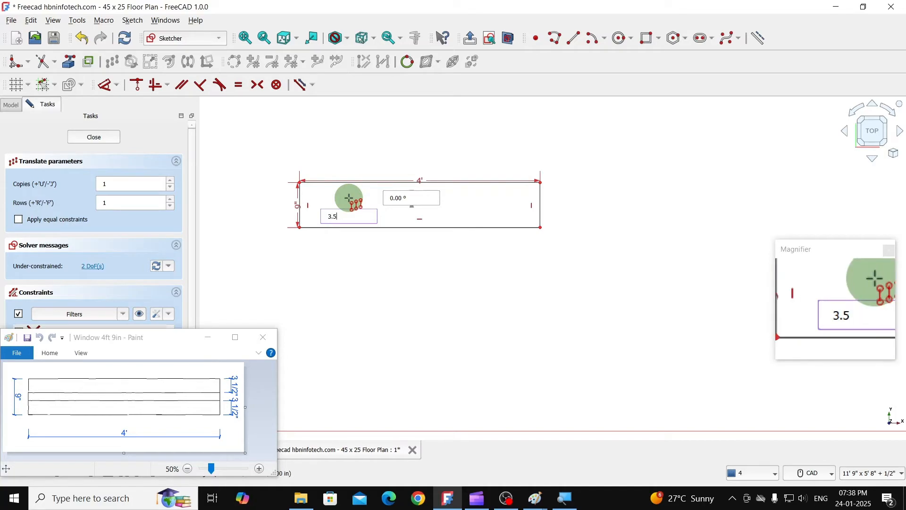
text(")
key(Tab)
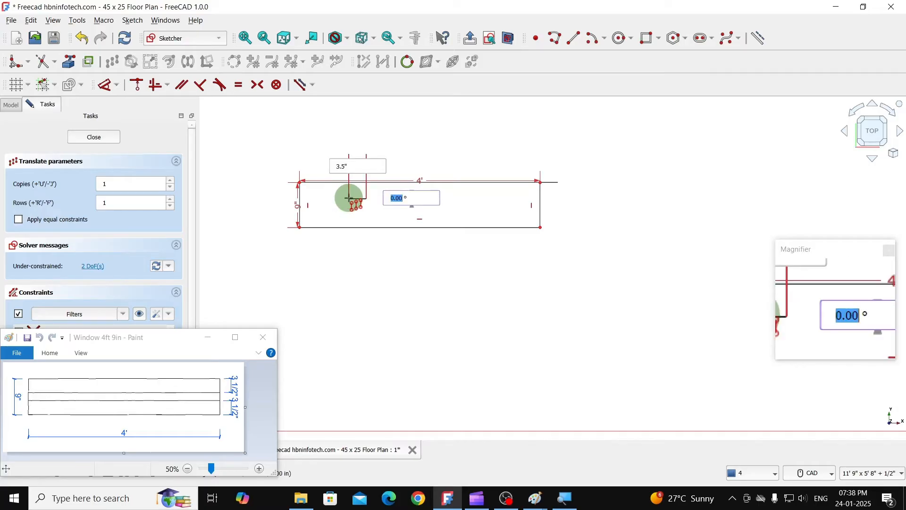
text(-90)
key(Return)
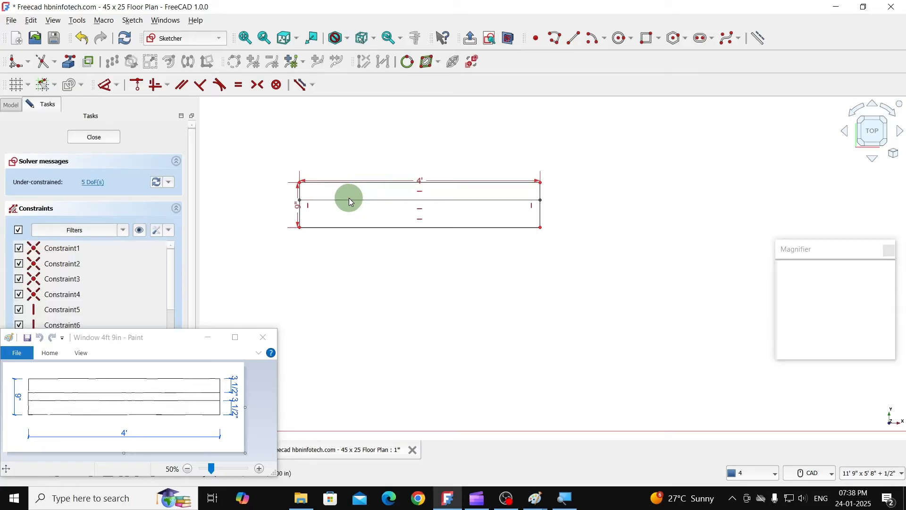
- Make one copy of the window rectangle's lower edge with Move / Array transform, offset 3.5" at 90°
click(338, 228)
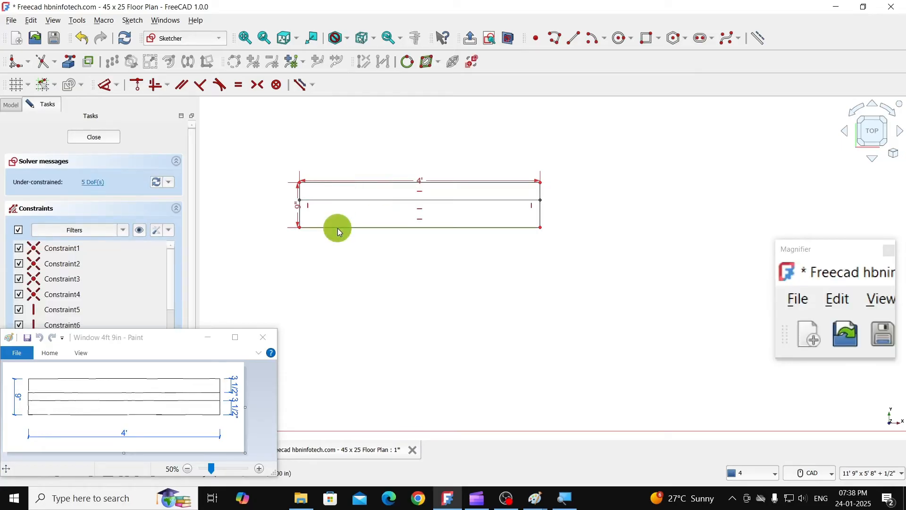
click(112, 62)
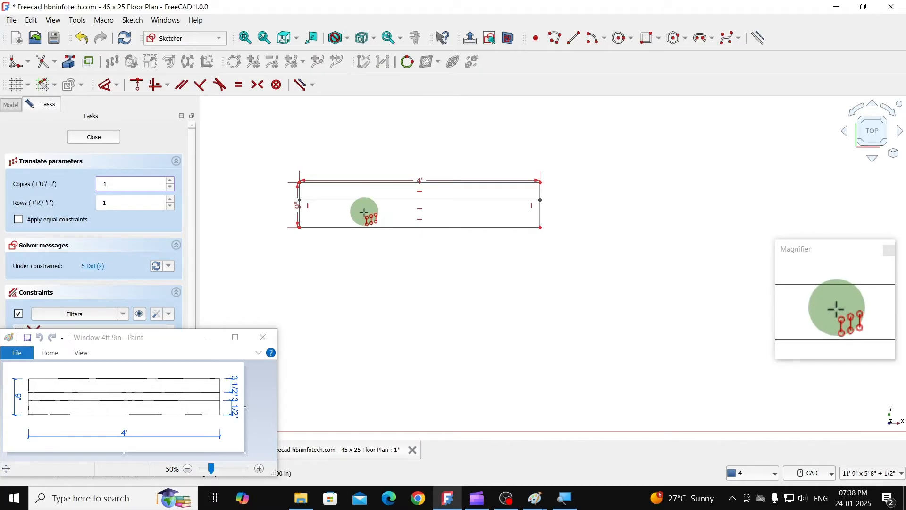
click(364, 213)
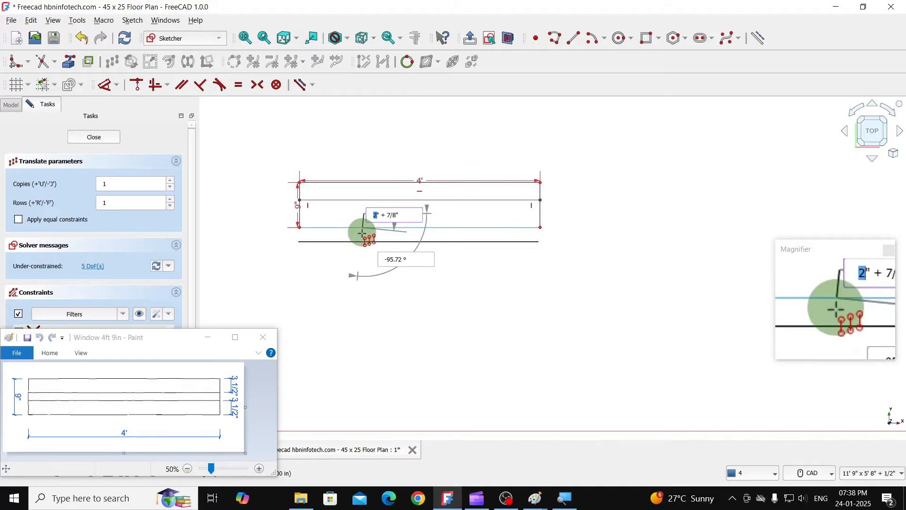
text(3.5)
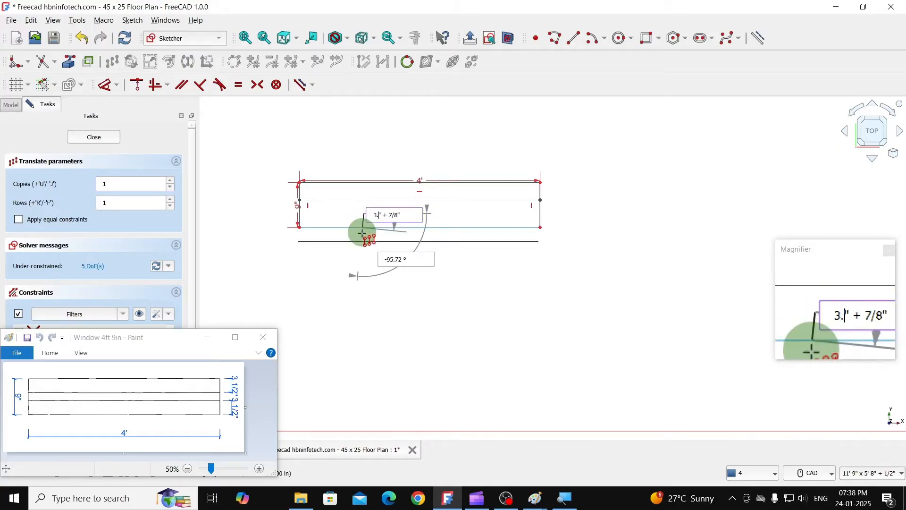
text(")
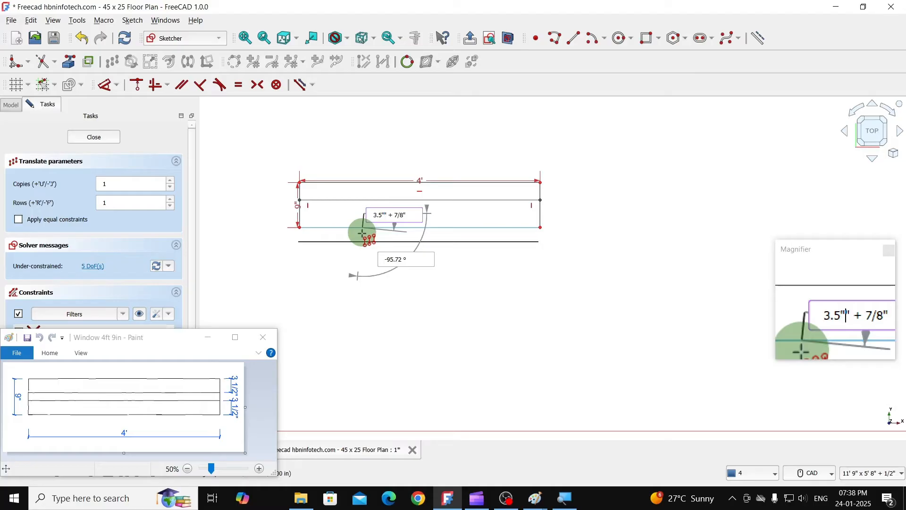
key(Tab)
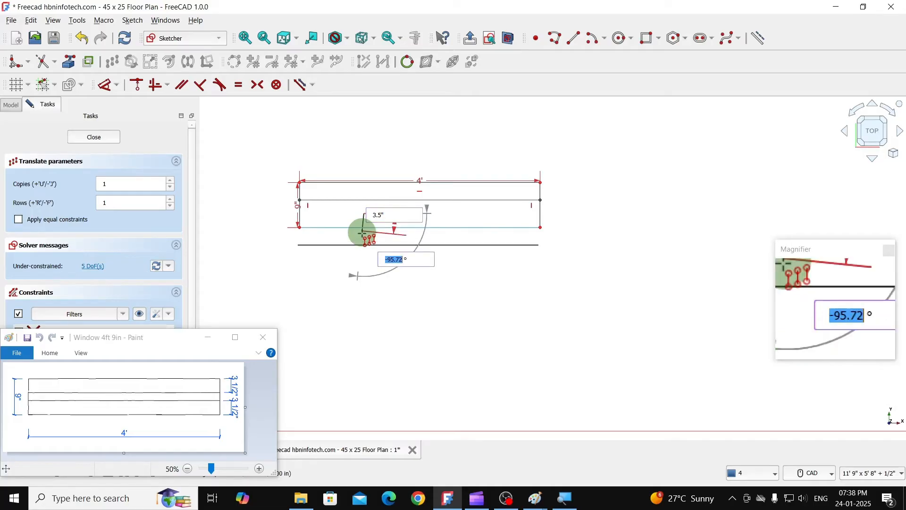
text(90)
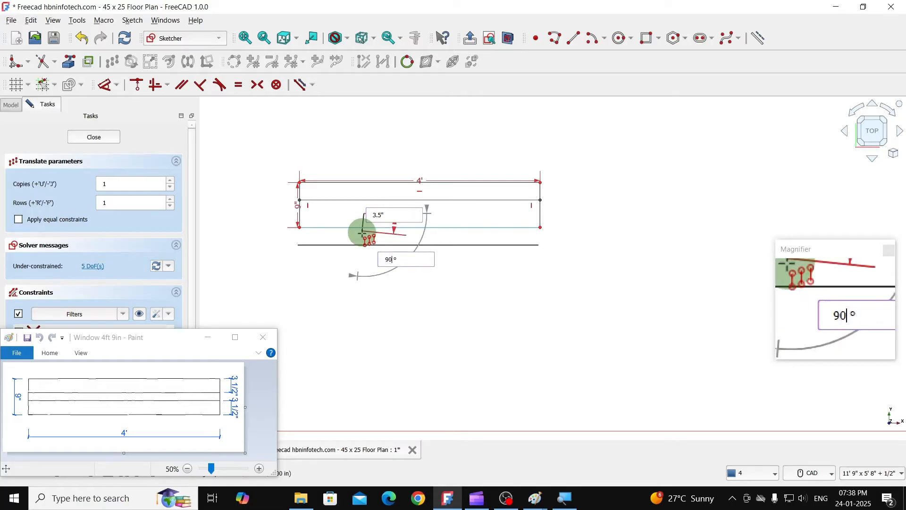
key(Return)
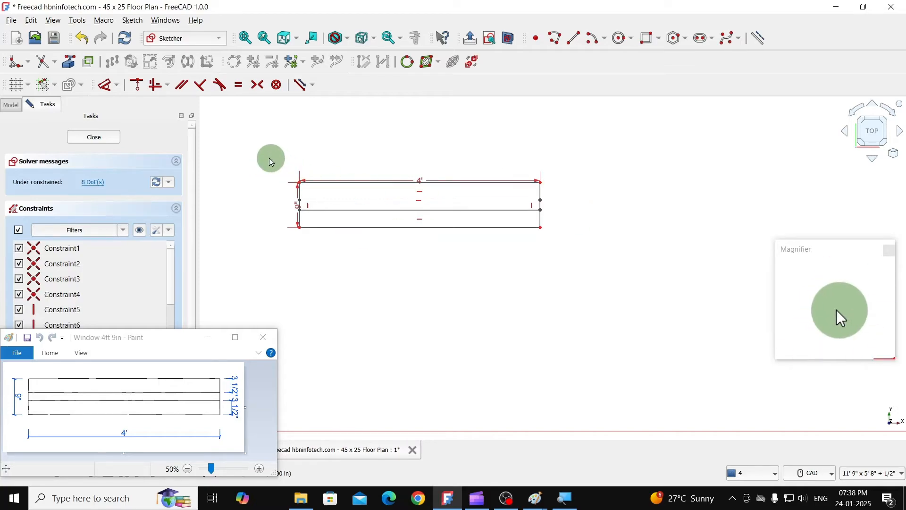
- Delete all constraints from the window sketch and close the sketch
mouse_move(269, 158)
mouse_down()
mouse_move(368, 222)
mouse_move(584, 259)
mouse_up()
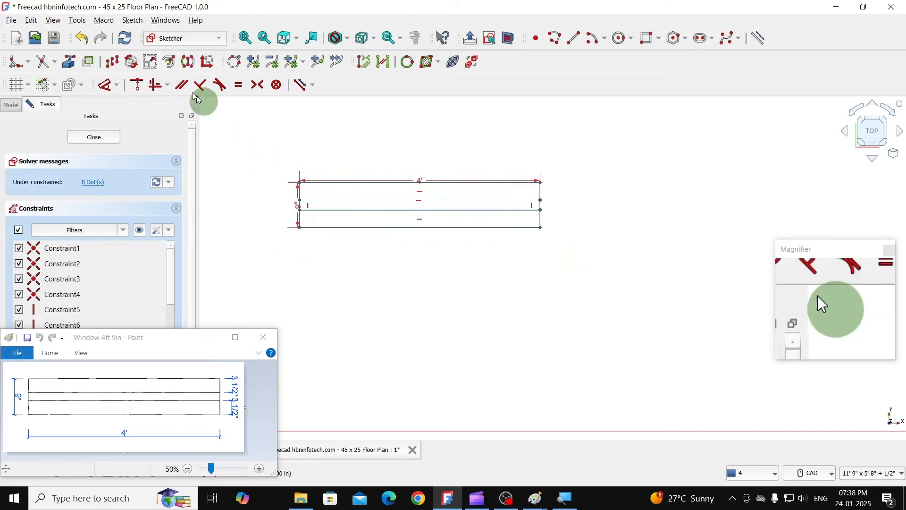
click(132, 20)
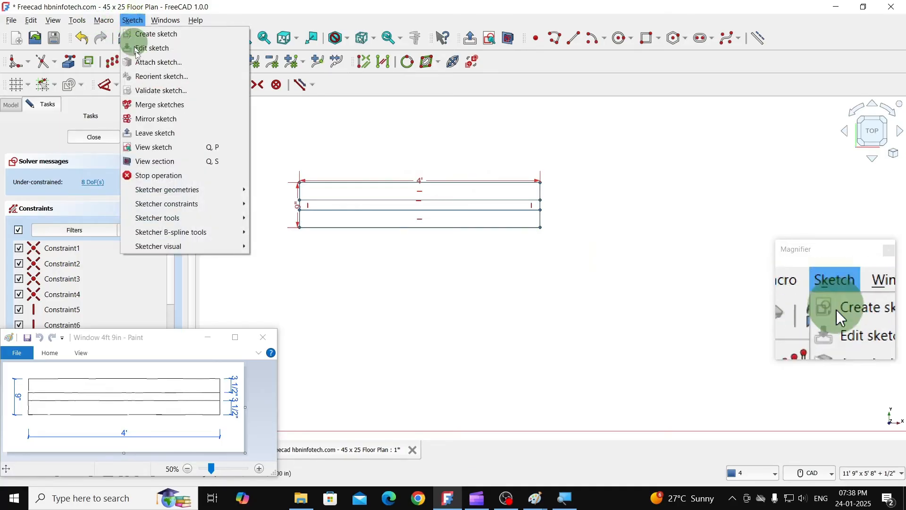
mouse_move(179, 217)
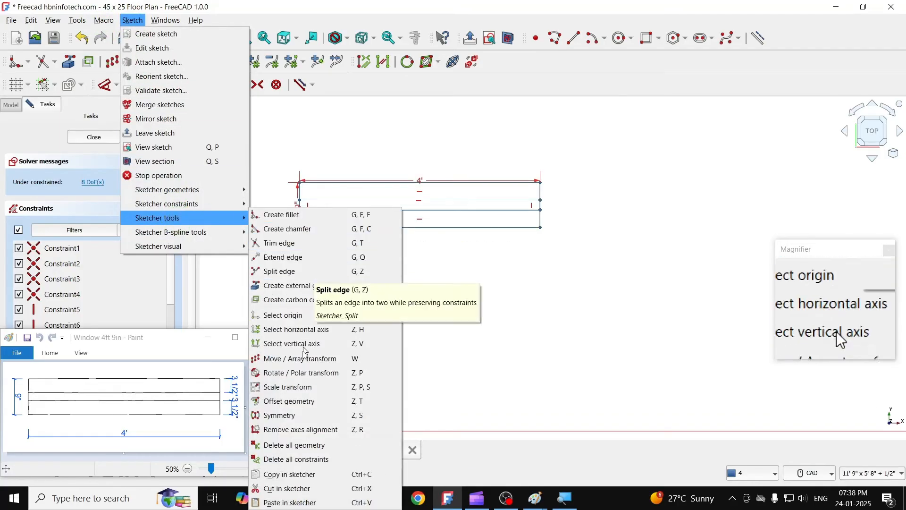
click(321, 459)
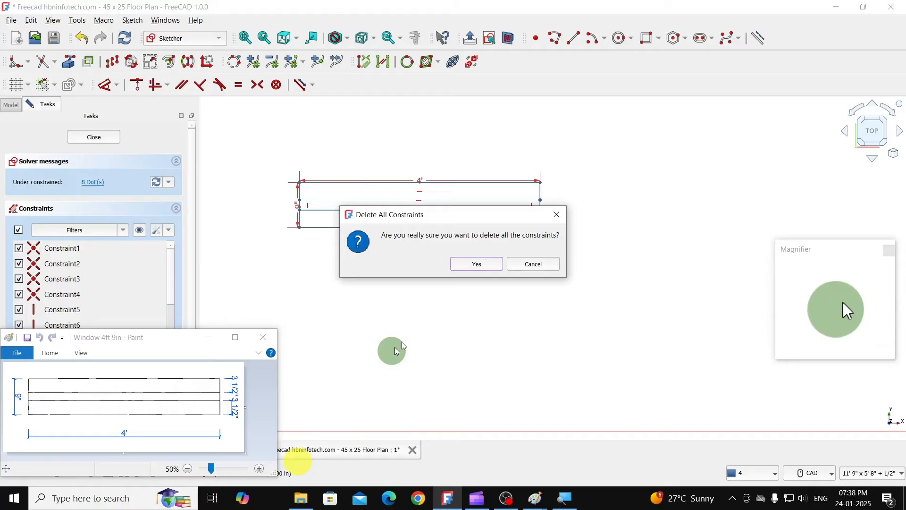
click(470, 266)
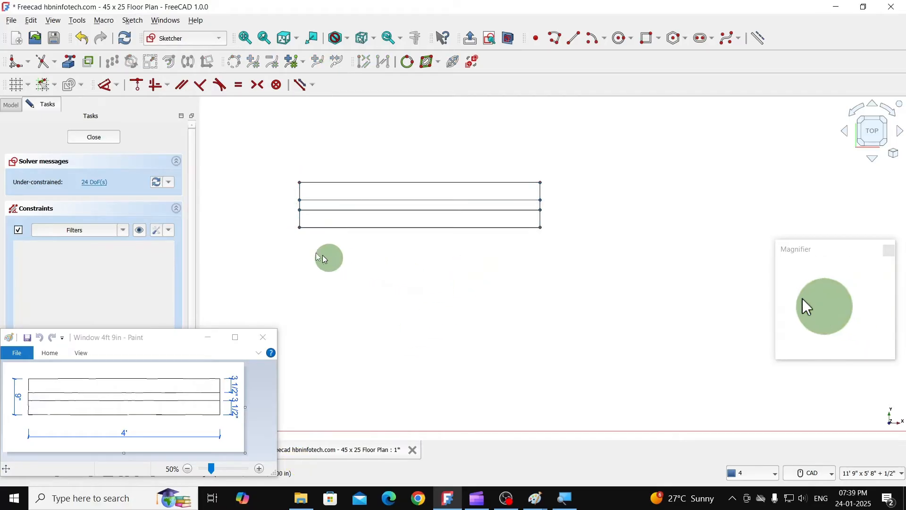
click(104, 137)
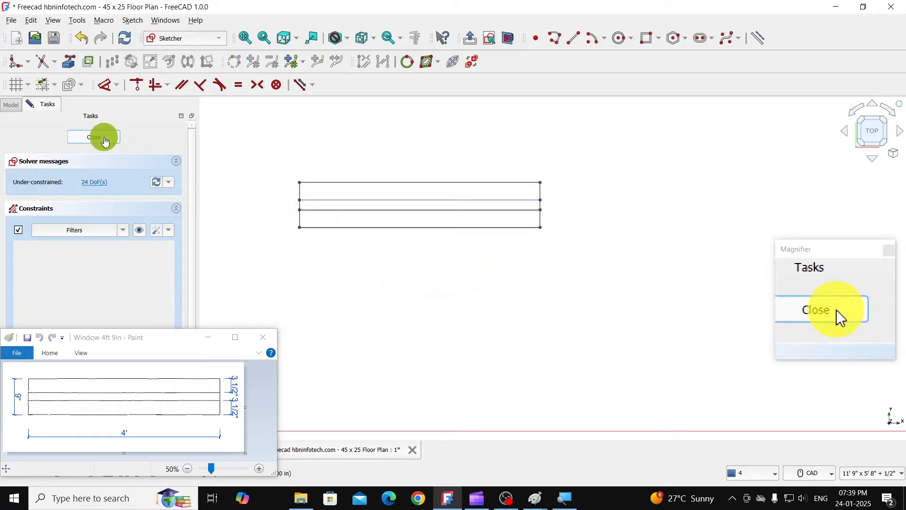
- Minimize the window reference image in Paint and rename the new window sketch Window1
scroll(358, 184, down, 3)
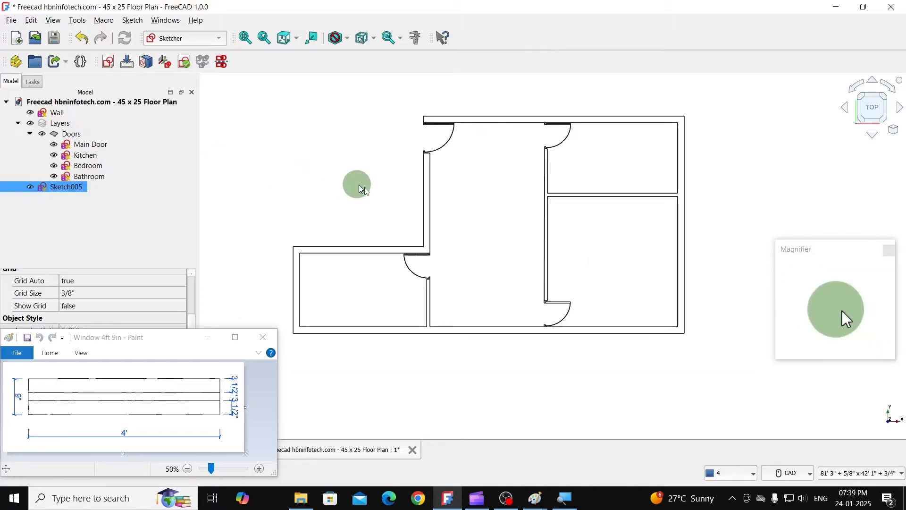
middle_drag(269, 199, 333, 204)
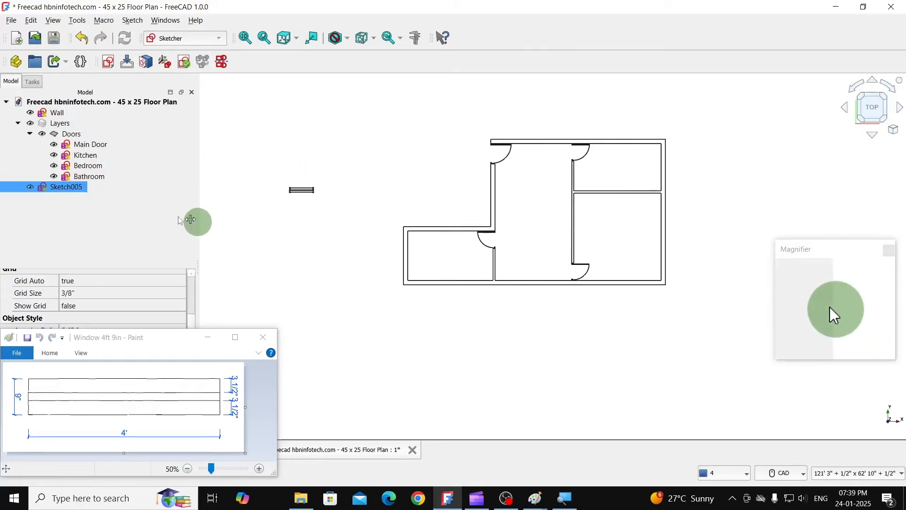
click(208, 340)
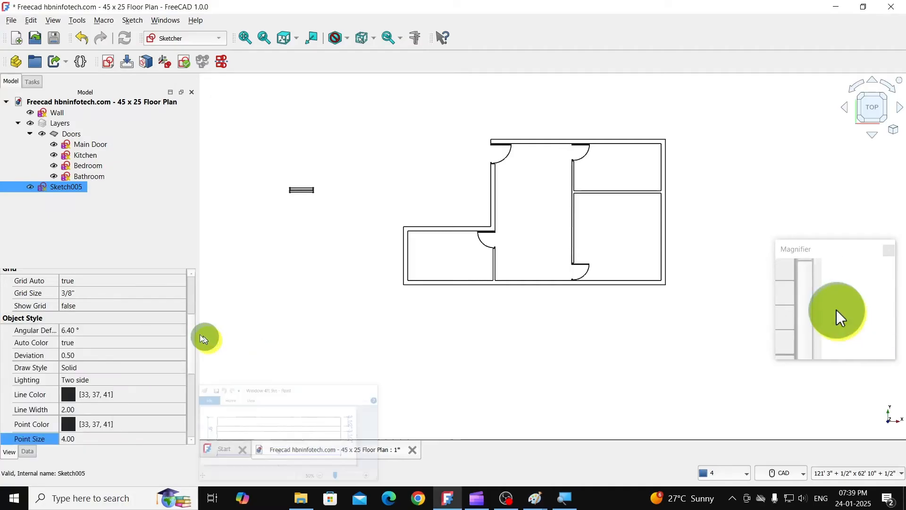
right_click(67, 188)
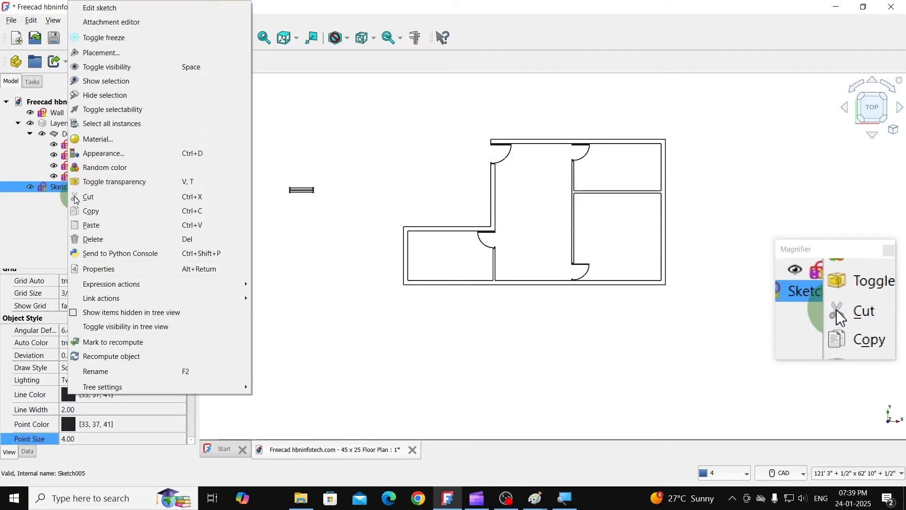
click(116, 372)
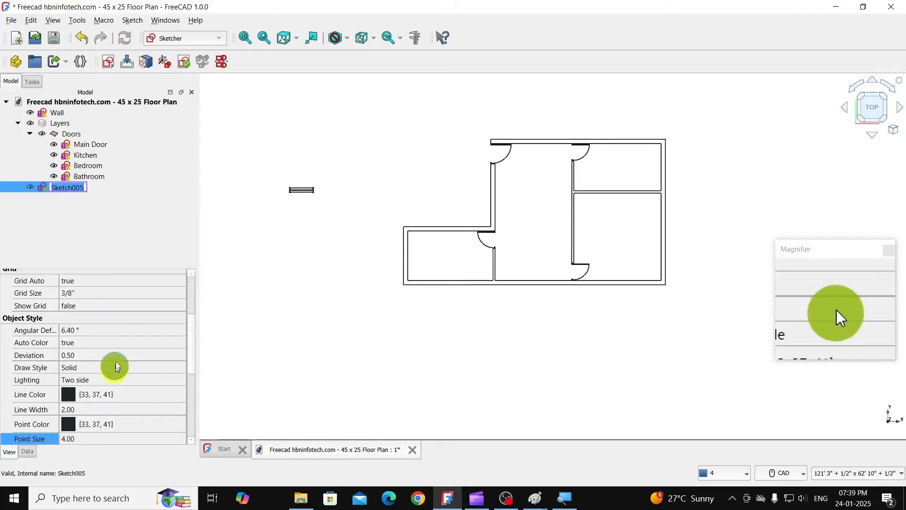
text(Win)
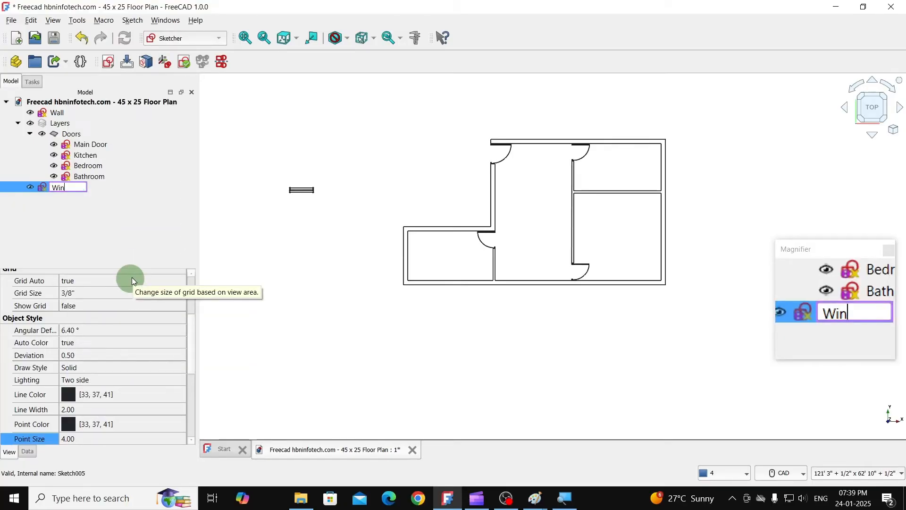
text(dow)
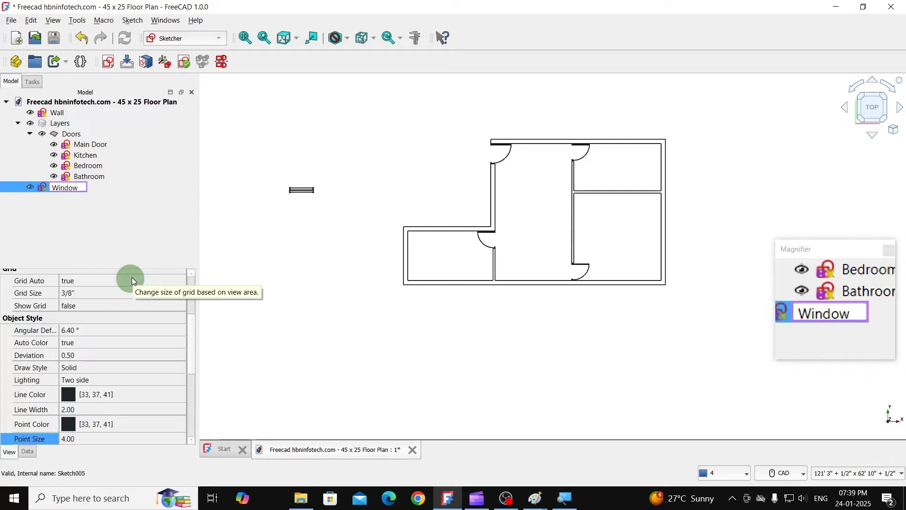
text(1)
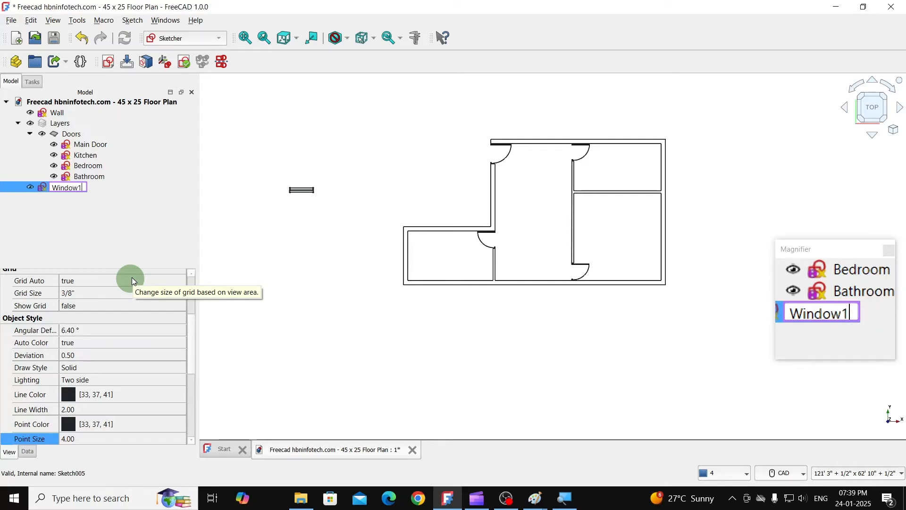
key(Return)
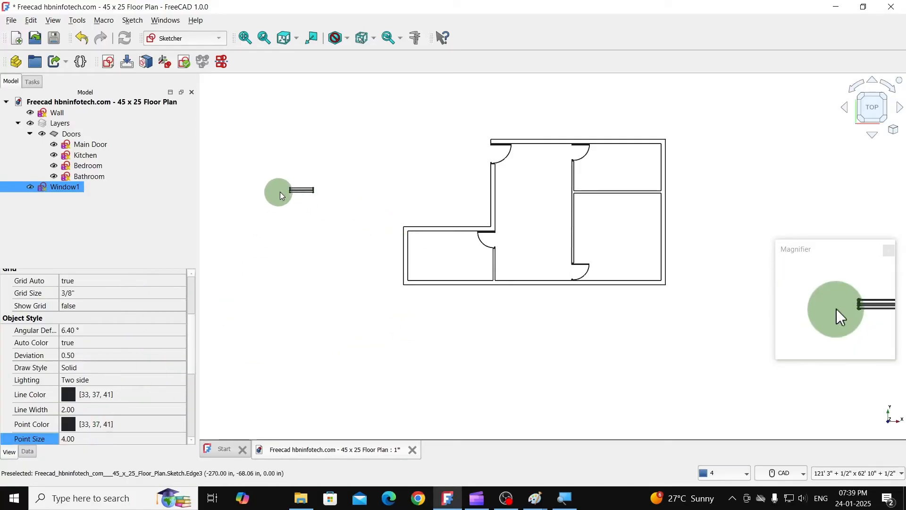
- Set the Window1 sketch's point size to 1
scroll(280, 192, up, 5)
scroll(318, 192, up, 3)
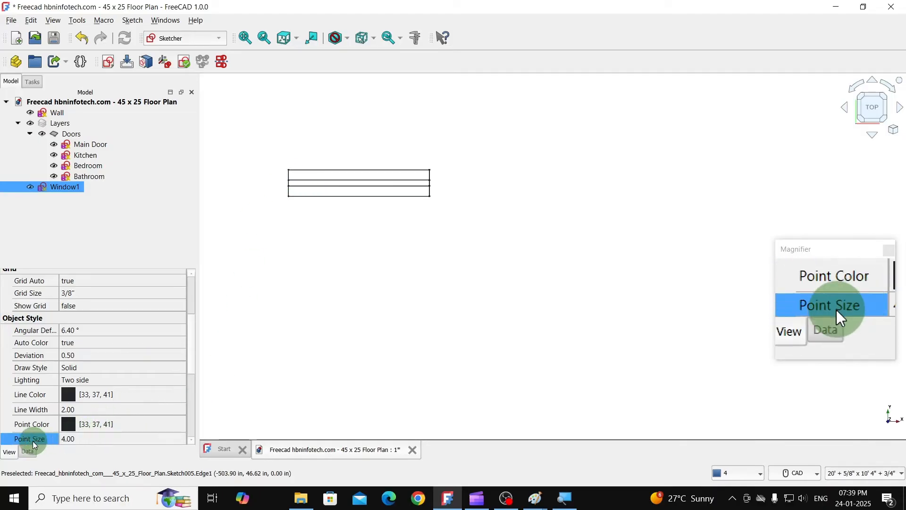
click(85, 438)
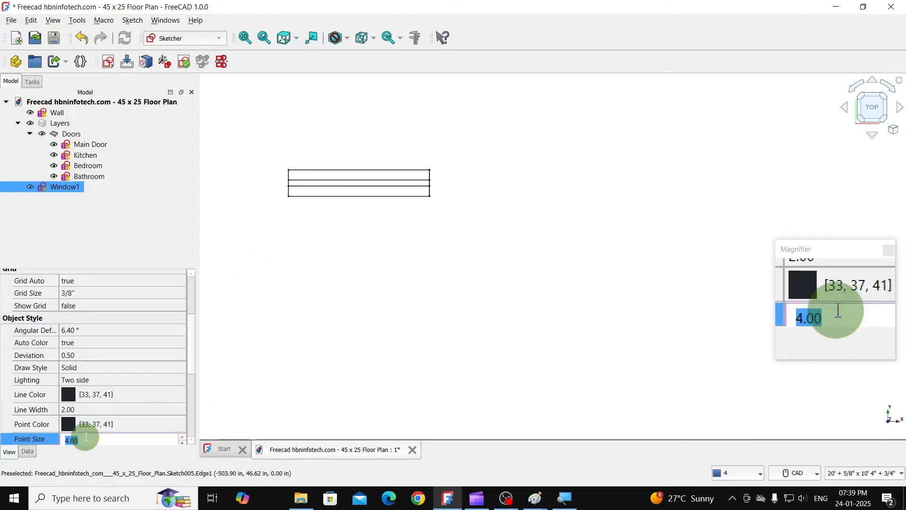
text(1)
key(Return)
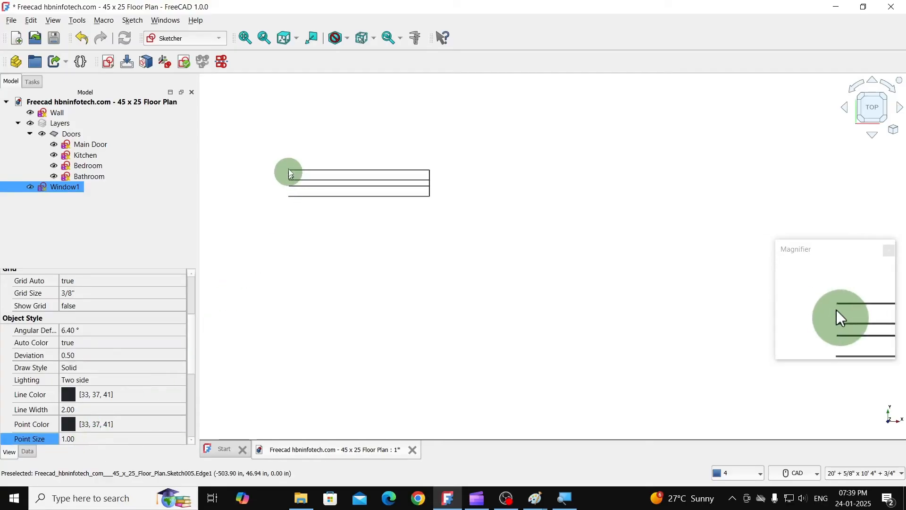
- Switch to the Draft workbench and duplicate the Window1 sketch
scroll(276, 162, down, 6)
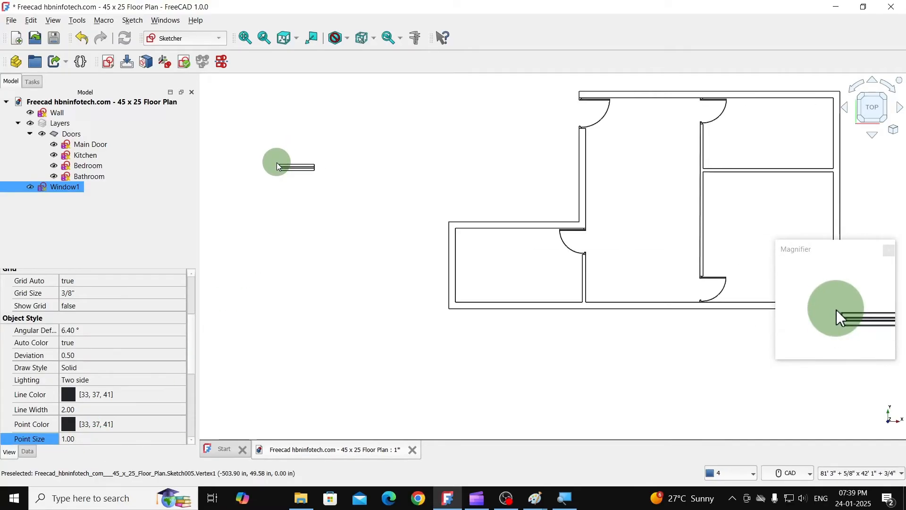
middle_drag(471, 154, 426, 193)
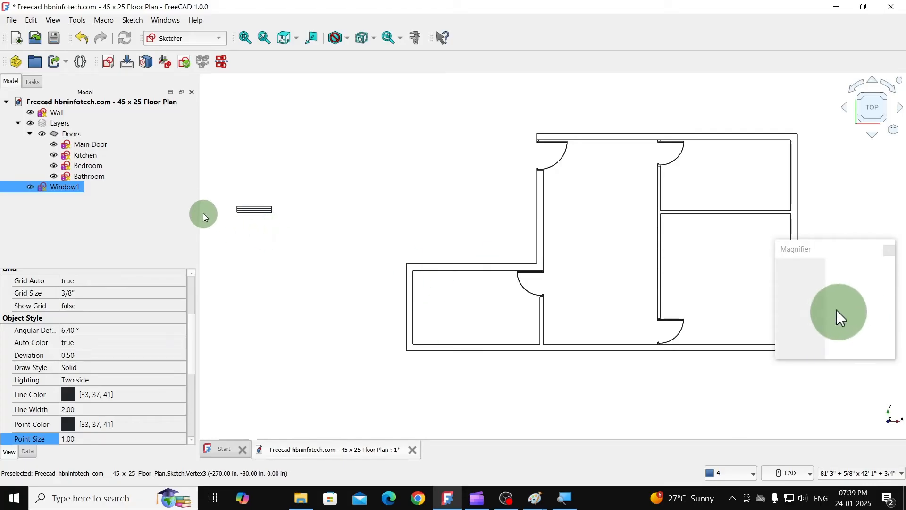
click(194, 37)
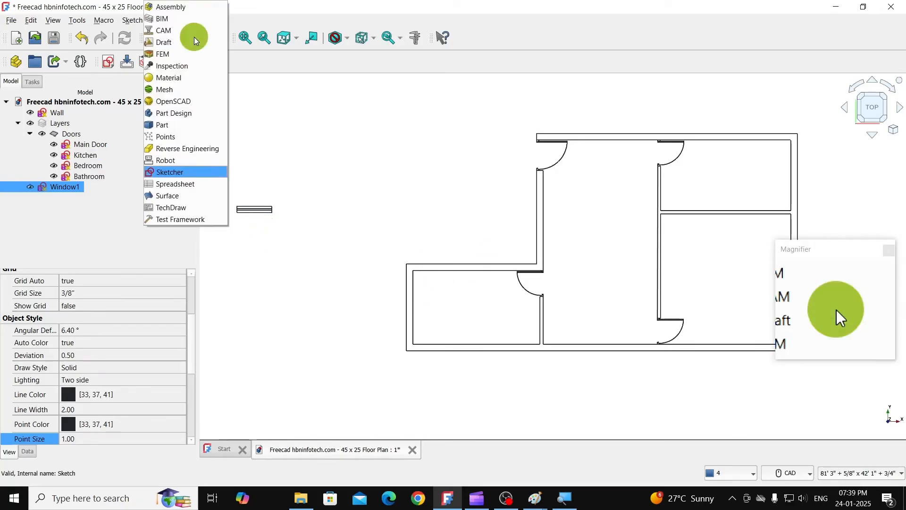
click(168, 41)
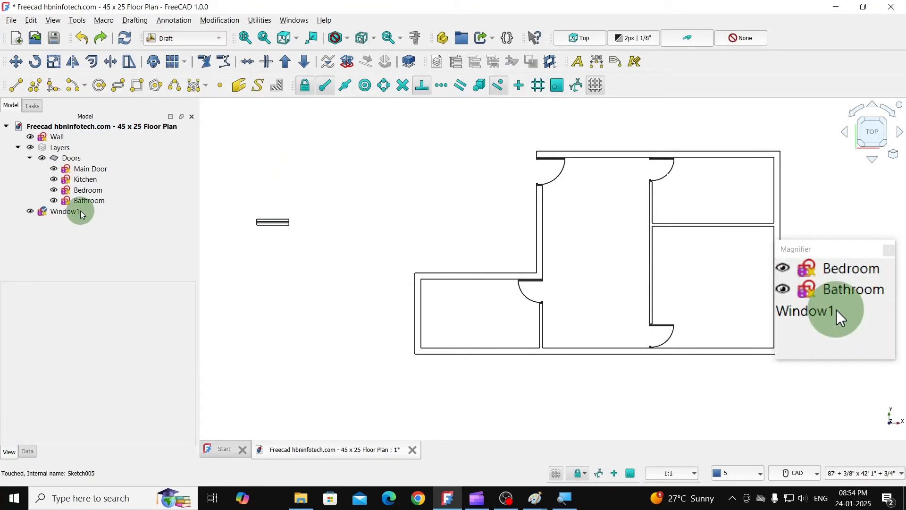
click(67, 213)
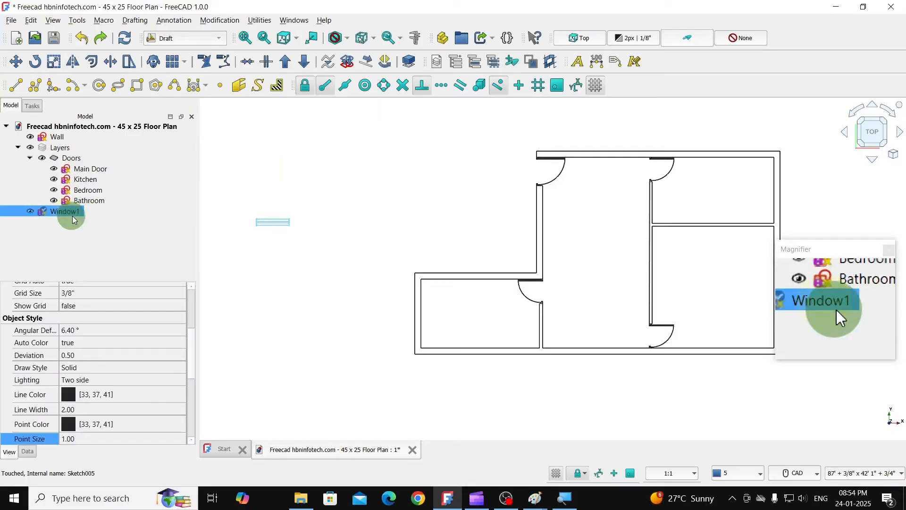
click(31, 21)
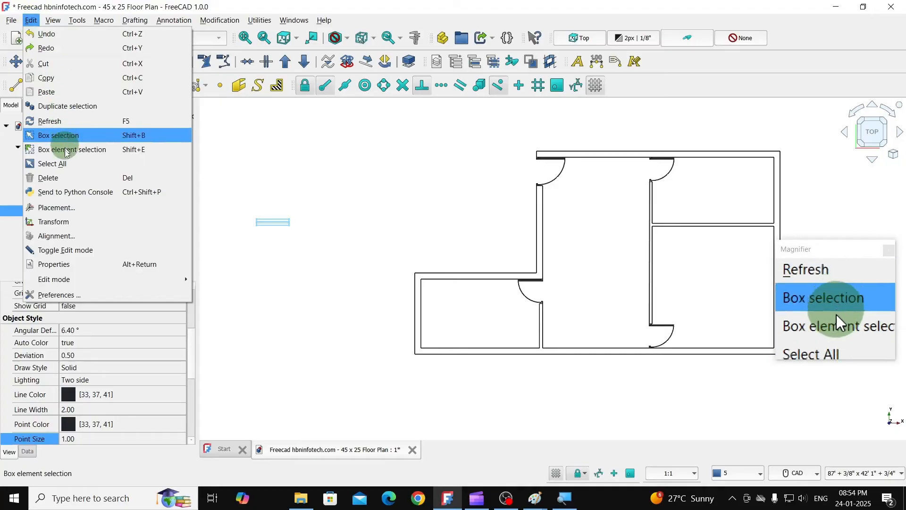
click(69, 108)
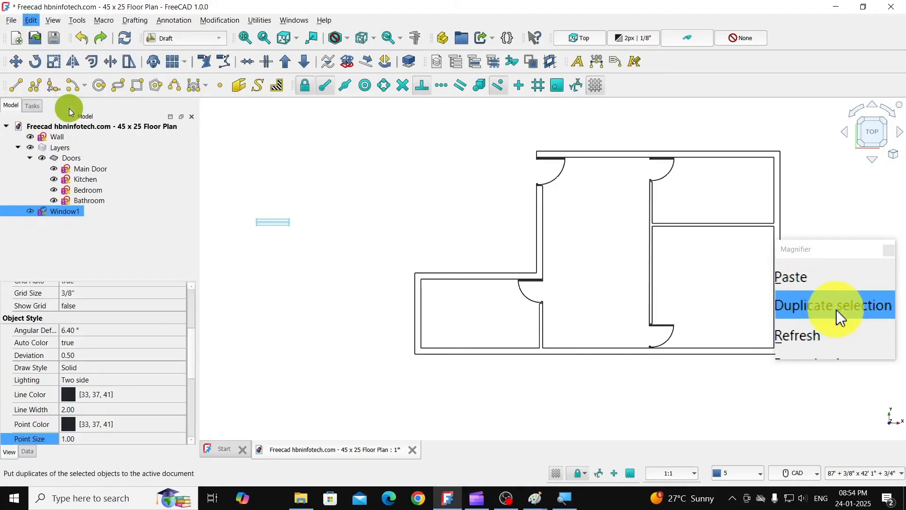
- Move the duplicate window about 8' 10" straight down, below the original window
ctrl+click(81, 223)
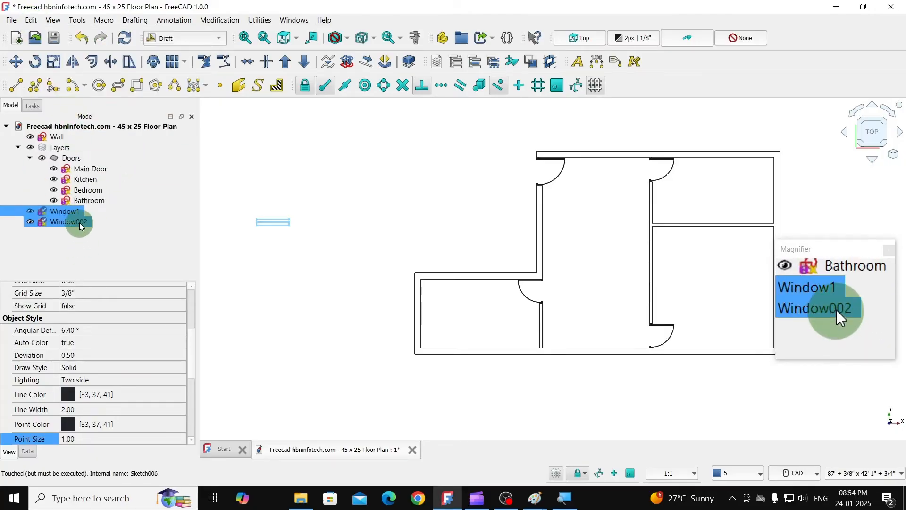
click(78, 226)
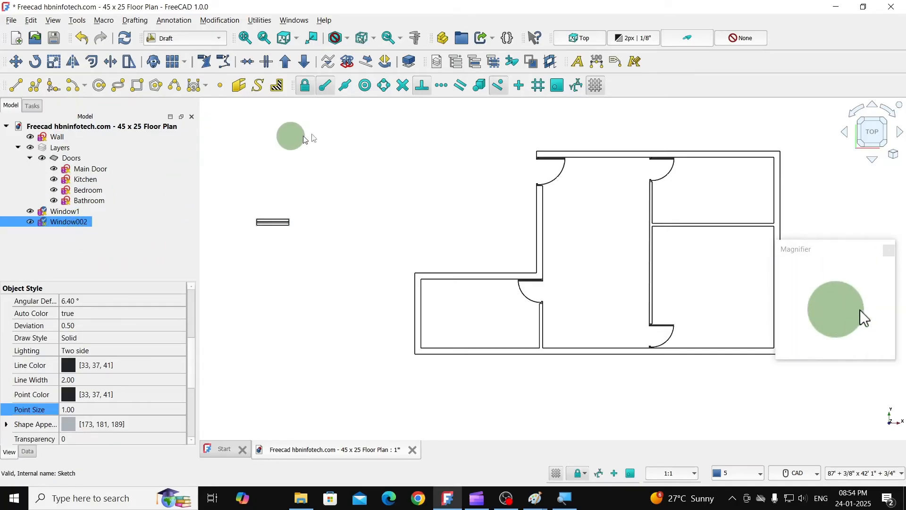
click(22, 69)
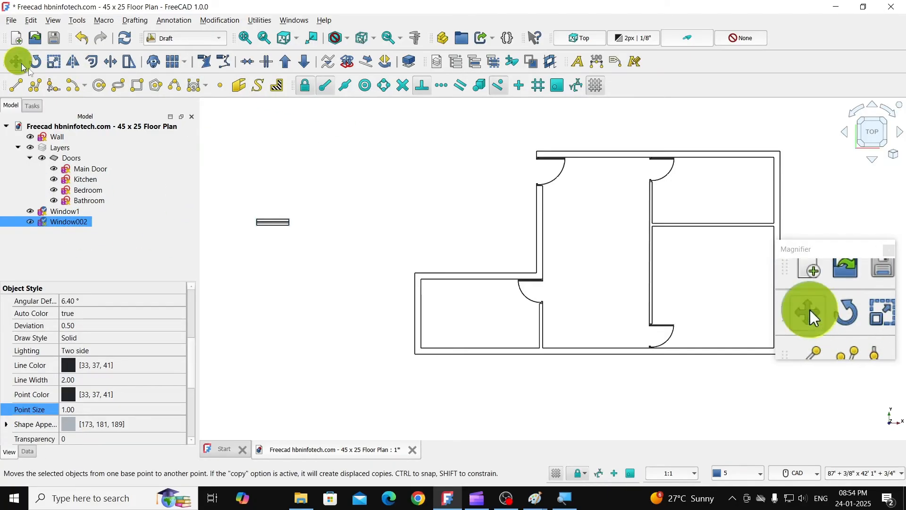
click(269, 220)
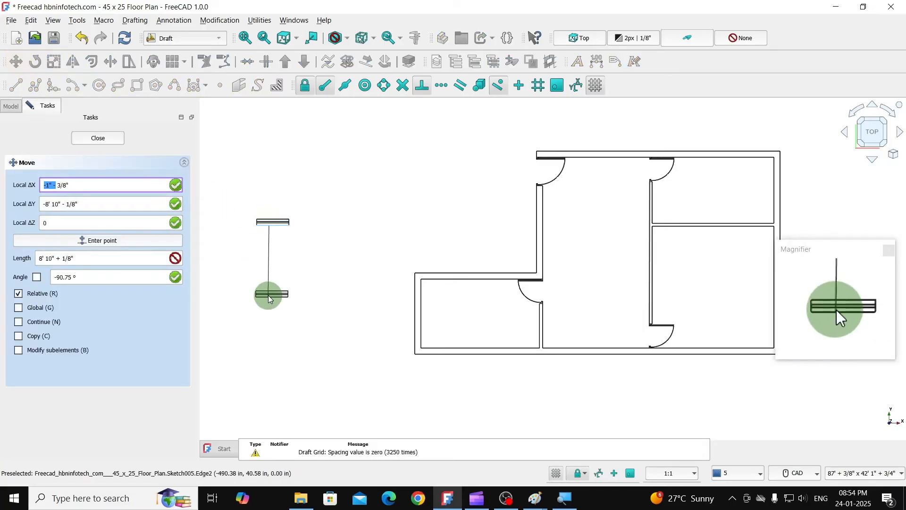
click(260, 294)
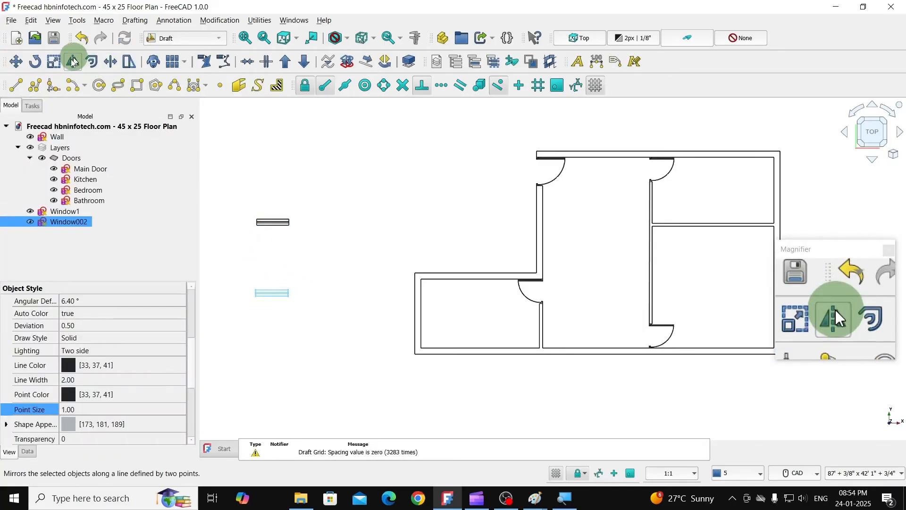
- Enable ortho snapping and rotate the duplicate window 270° from a 0° base angle about a point on its lower edge
click(35, 61)
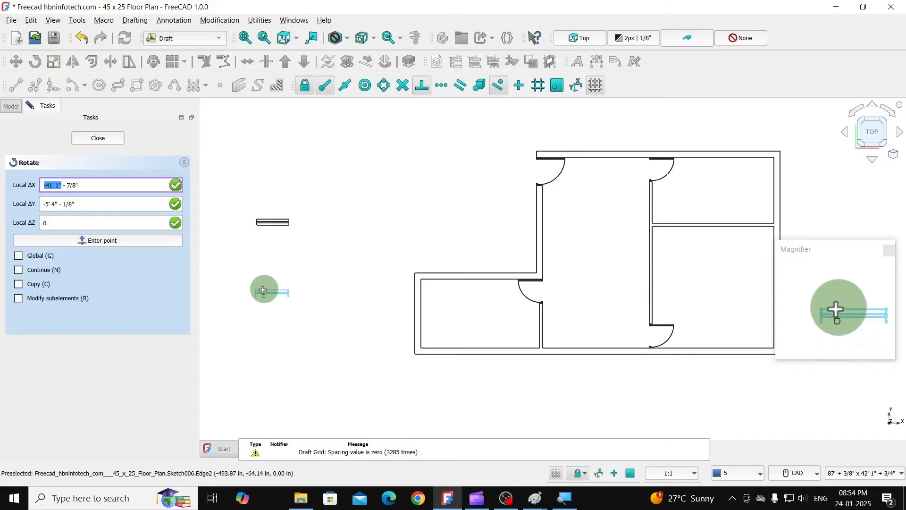
click(263, 291)
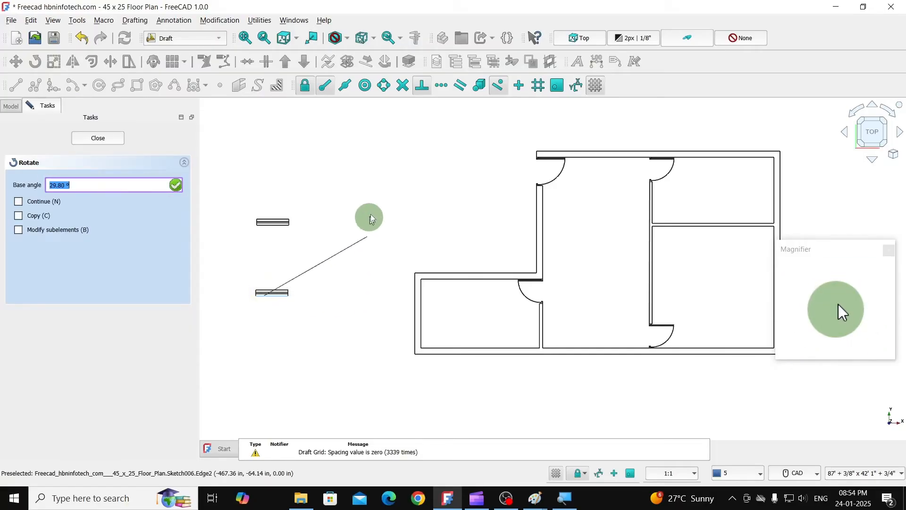
click(519, 88)
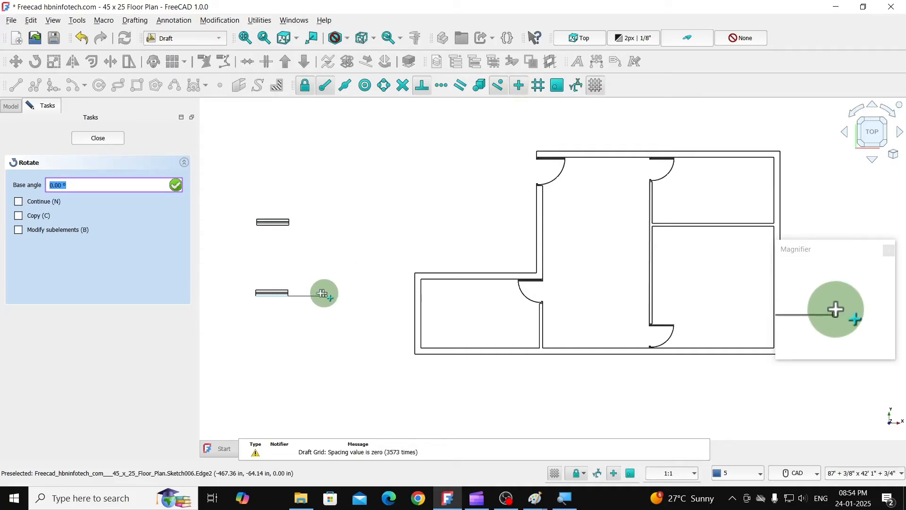
click(327, 296)
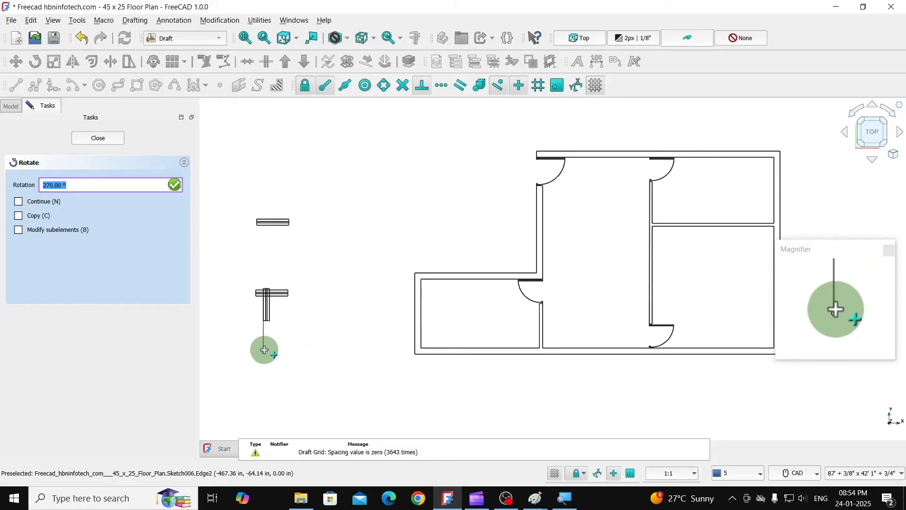
click(264, 350)
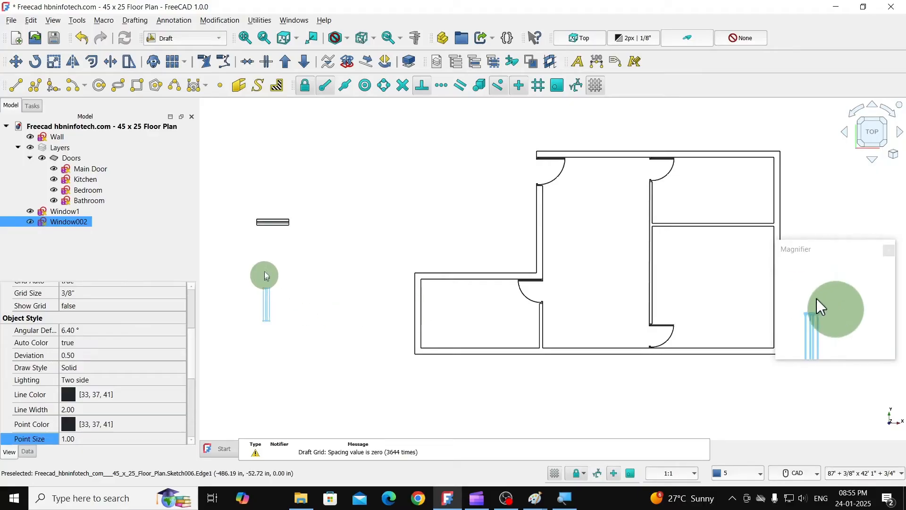
- Restrict object snapping to edge midpoints only and clear the selection
click(345, 87)
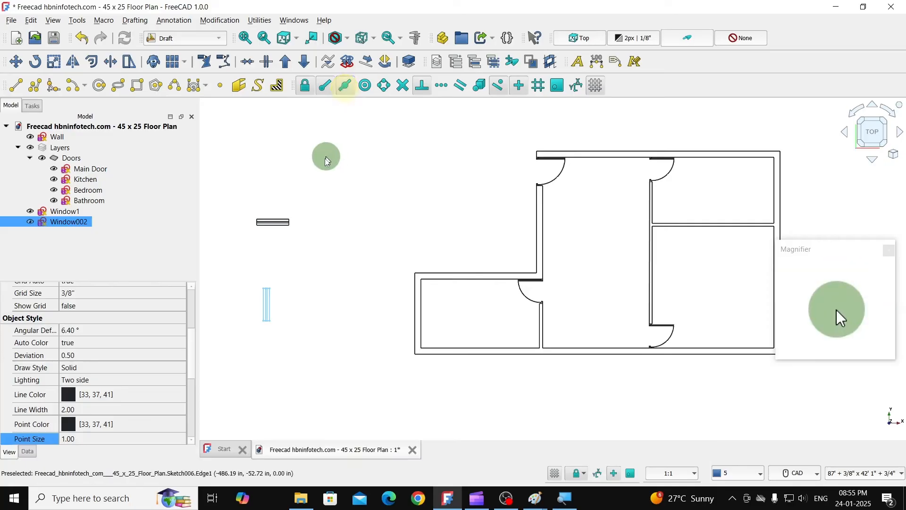
click(325, 87)
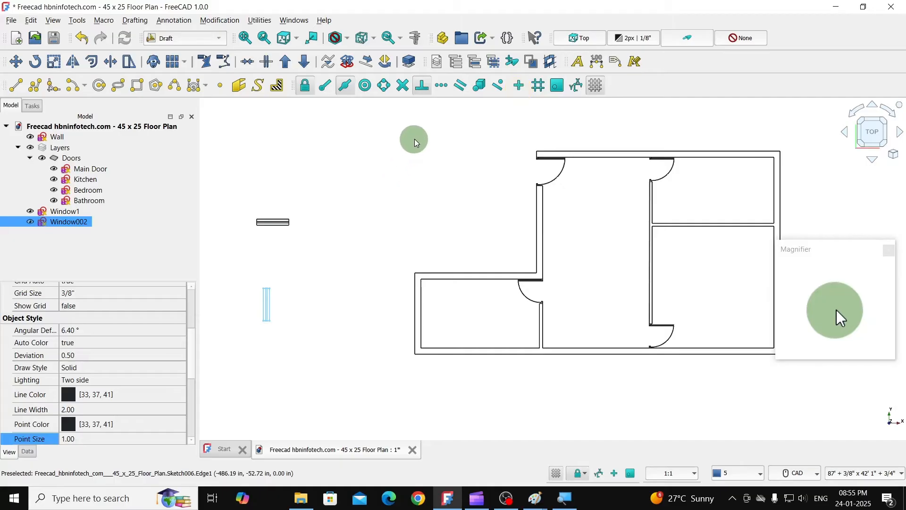
click(344, 89)
click(290, 303)
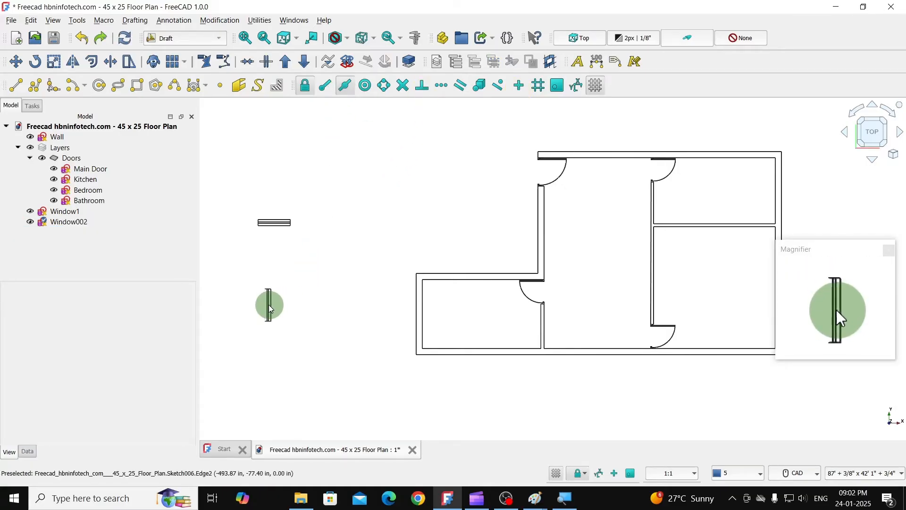
- Copy the vertical window by its left edge's midpoint to the midpoint of the lower-left room's outer left wall line
click(269, 305)
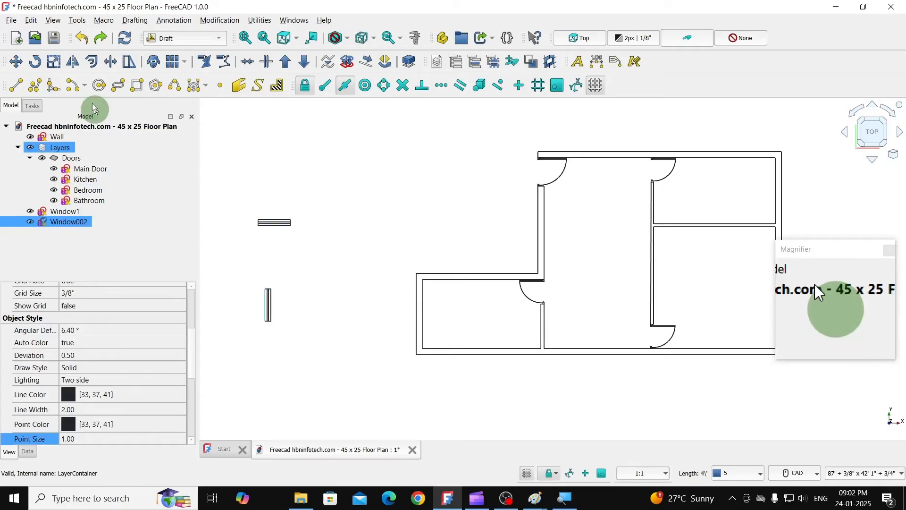
click(16, 61)
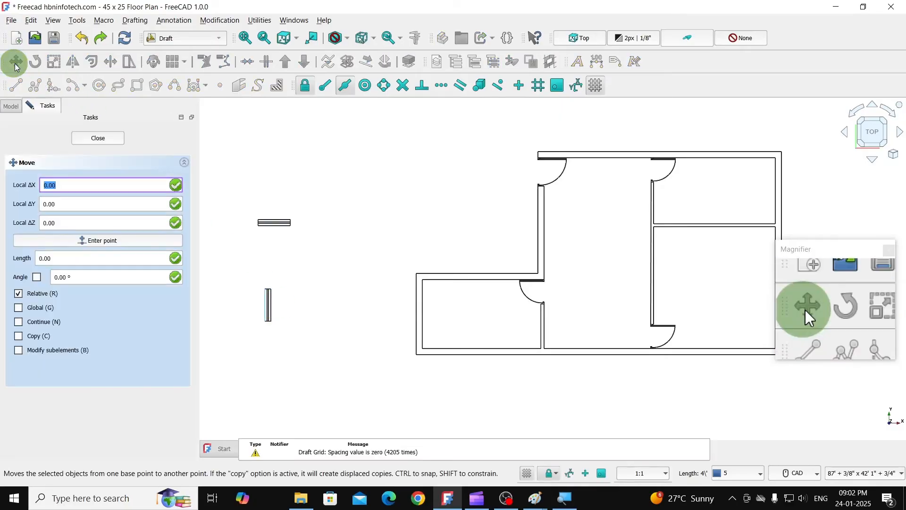
click(20, 336)
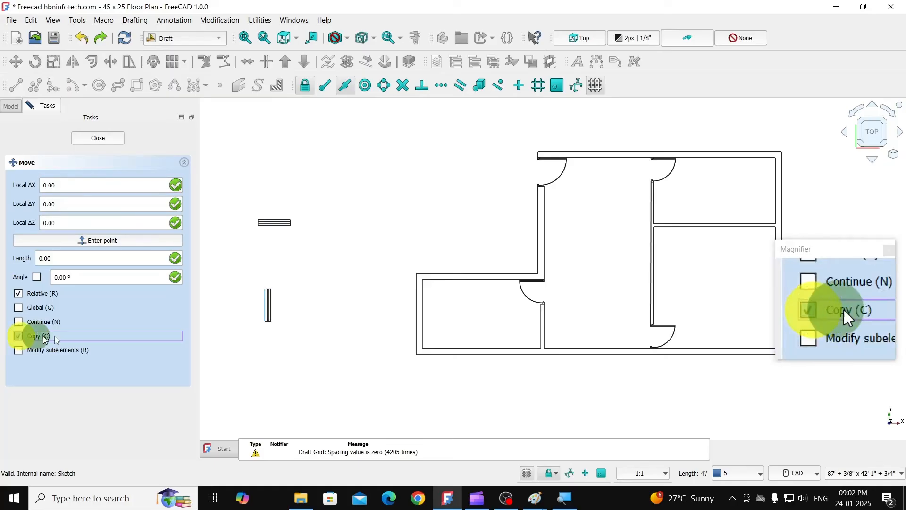
click(267, 305)
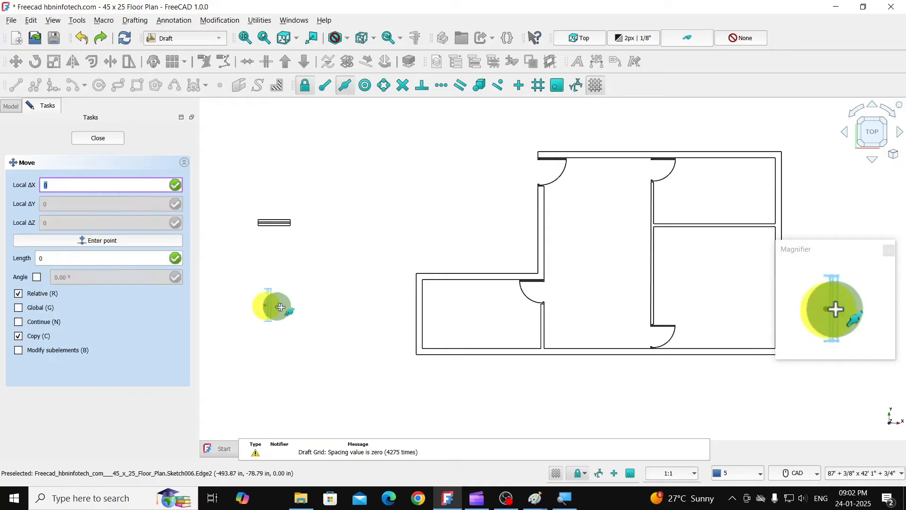
click(418, 313)
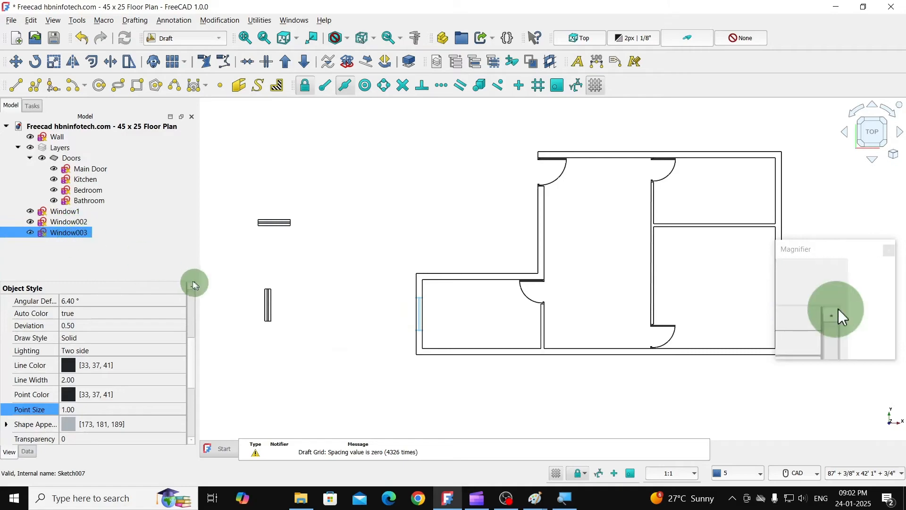
- Copy the vertical window by its left edge's midpoint to the midpoint of the outer wall line below the main door
click(267, 296)
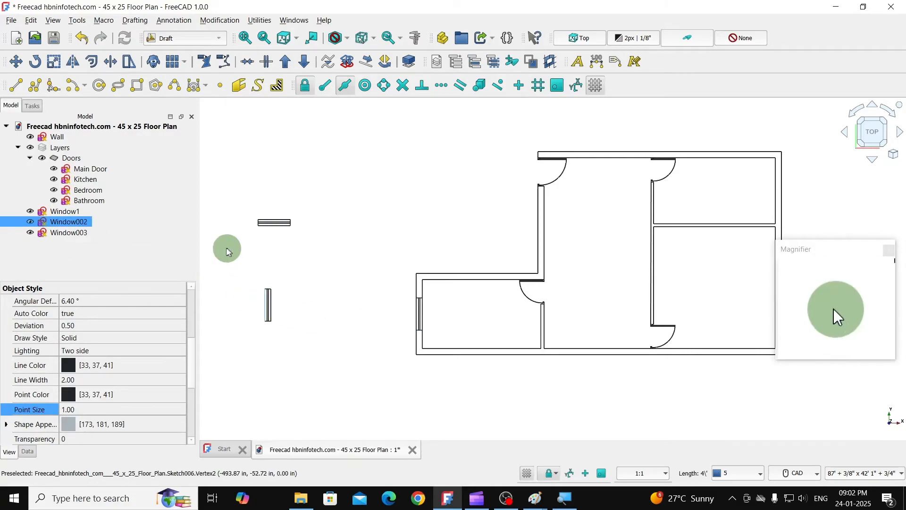
click(16, 61)
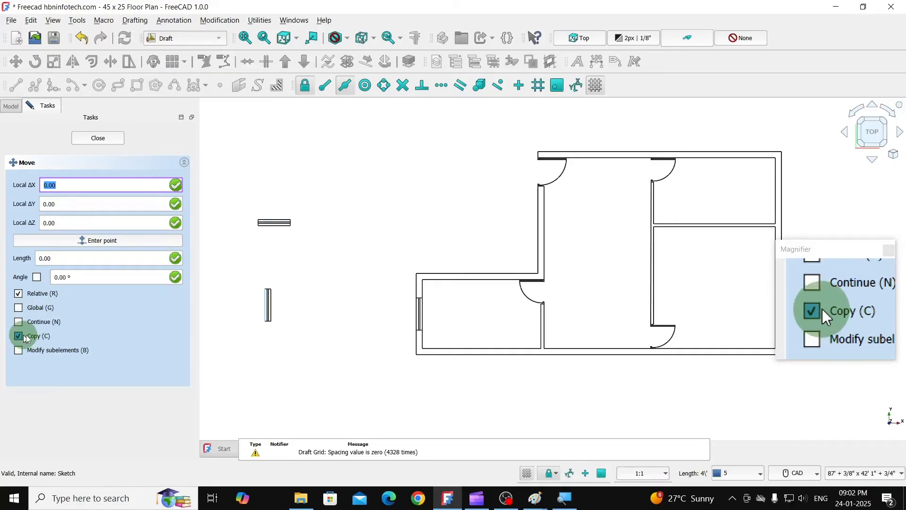
click(262, 304)
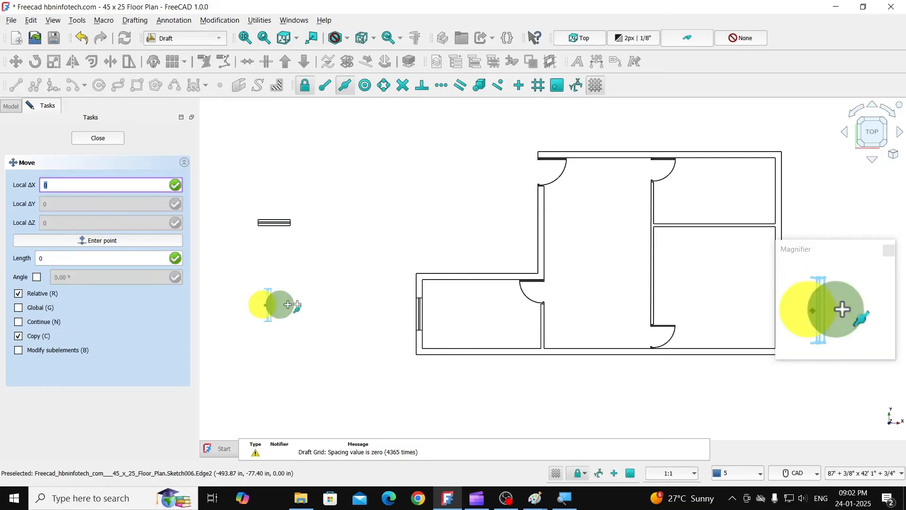
click(537, 232)
middle_drag(408, 253, 373, 231)
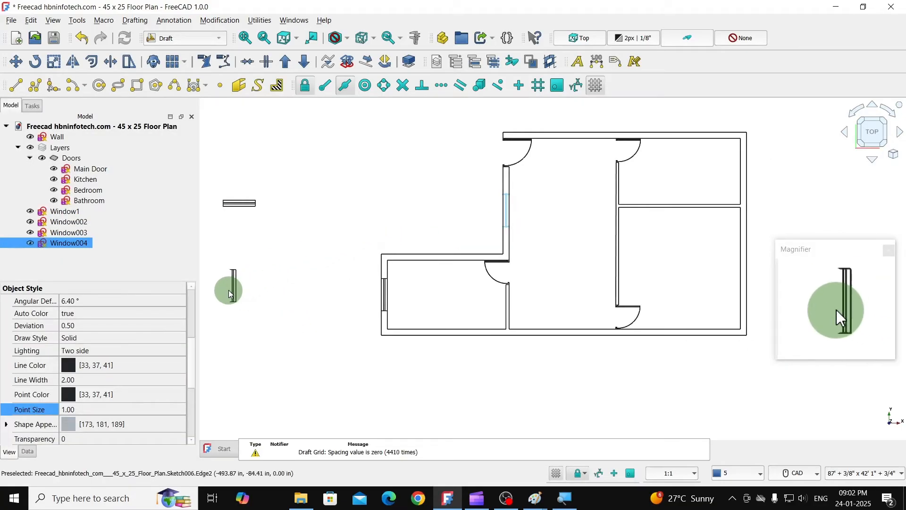
- Copy the vertical window by its left edge's midpoint to the inner midpoint of the upper-right room's right wall
click(235, 288)
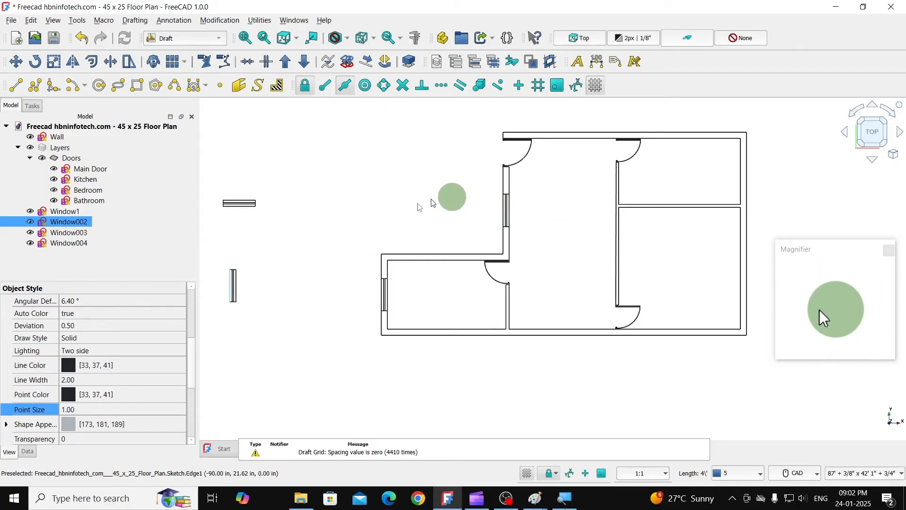
click(233, 280)
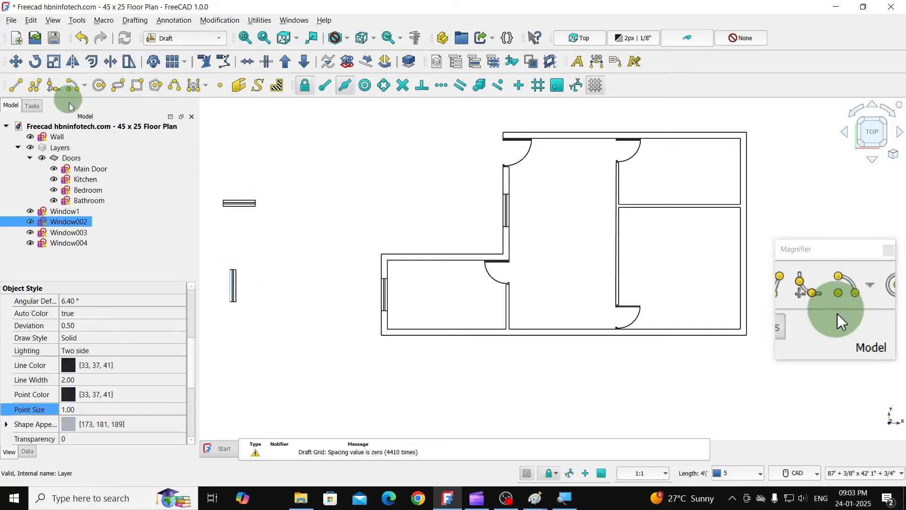
click(15, 61)
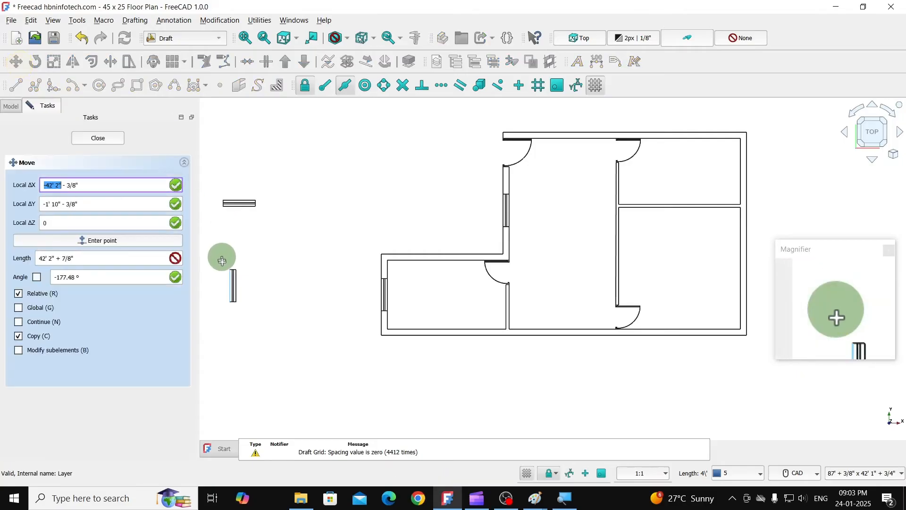
click(230, 286)
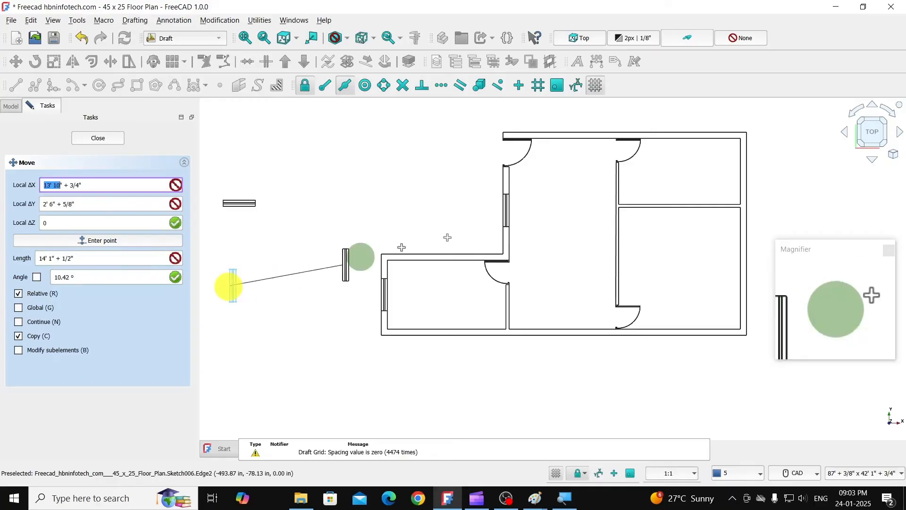
click(739, 174)
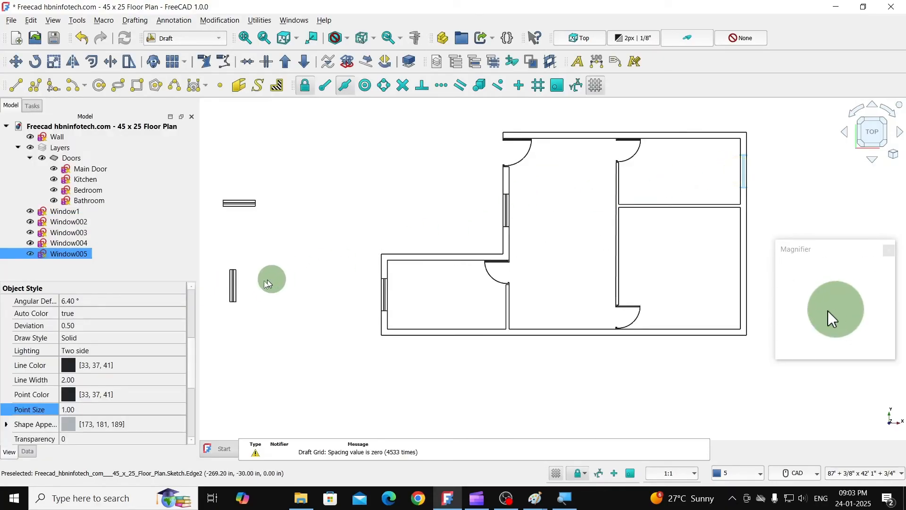
- Copy the vertical window by its left edge's midpoint to the inner midpoint of the lower-right room's right wall, and clear the selection
click(232, 285)
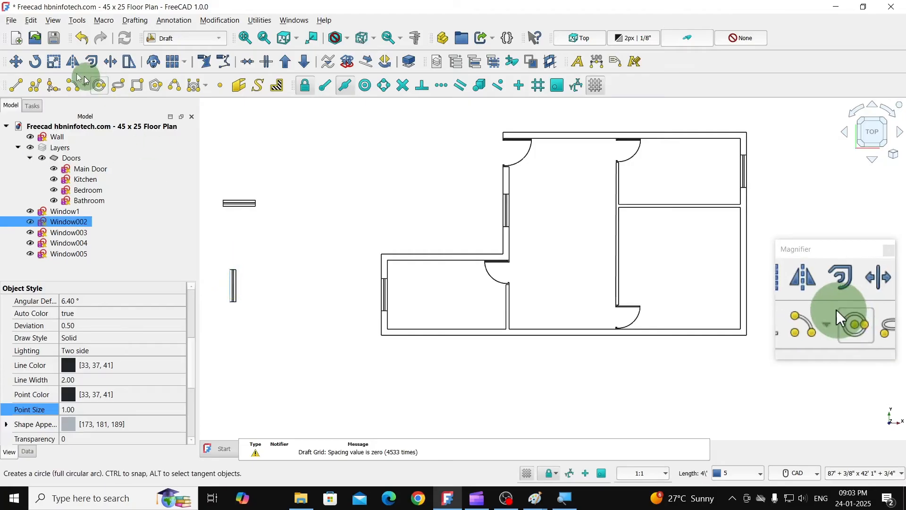
click(30, 67)
click(16, 61)
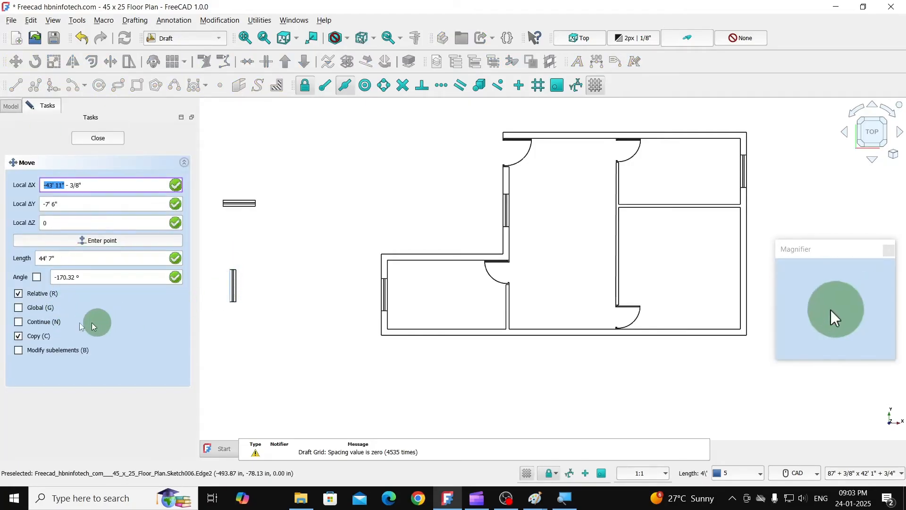
click(18, 322)
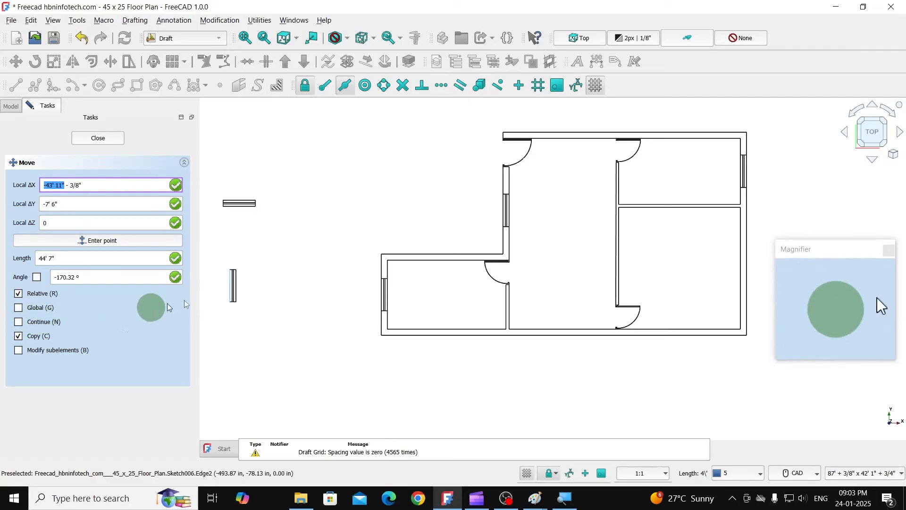
click(230, 287)
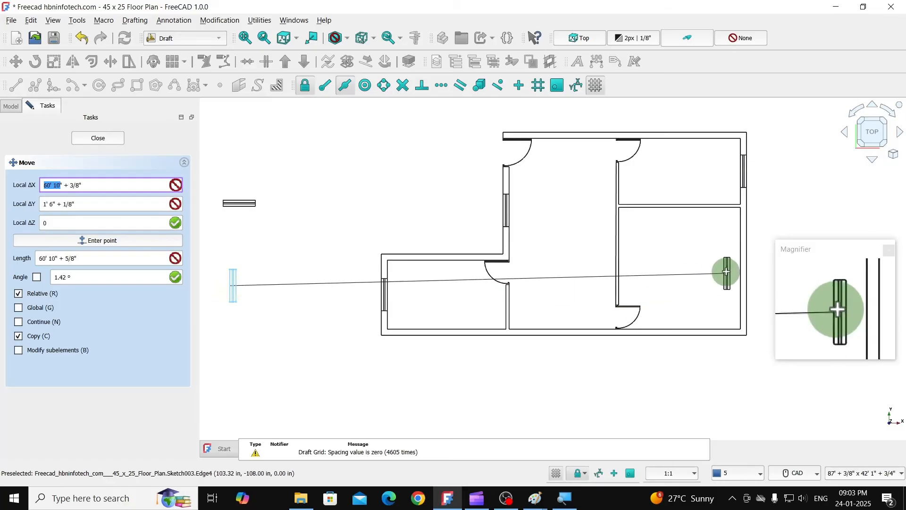
click(738, 268)
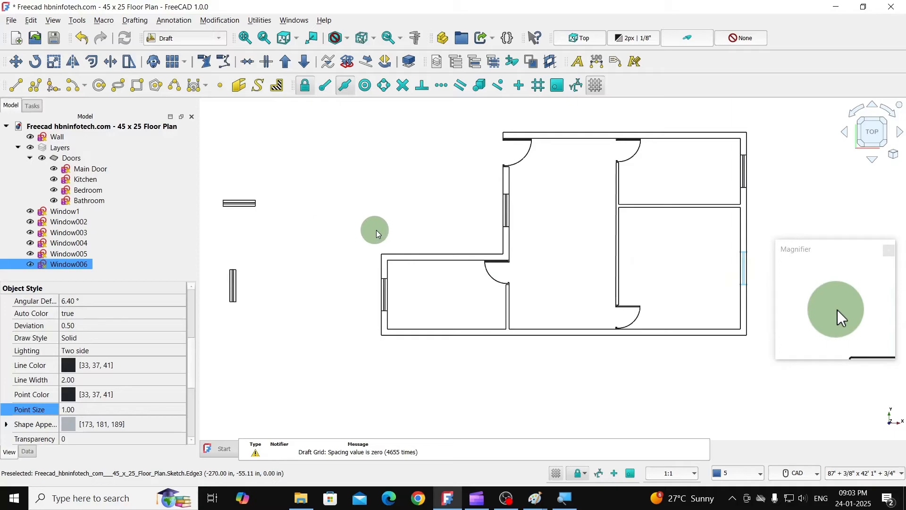
click(427, 216)
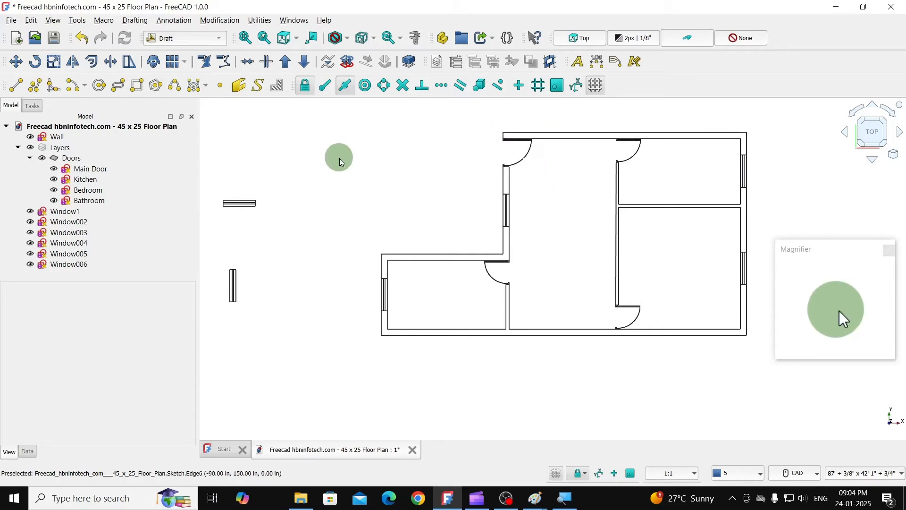
- Open the Wall sketch for editing and translate one copy of the top wall's left end line by 4' at 0°
click(63, 140)
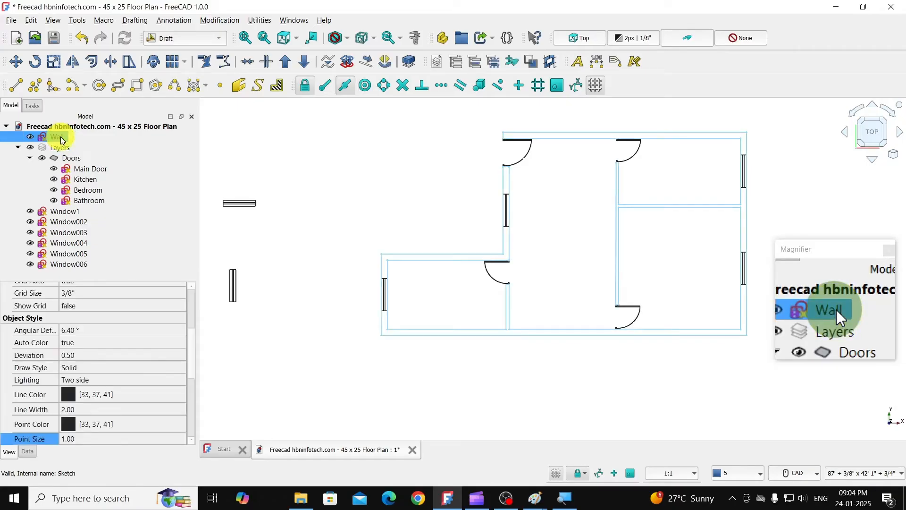
double_click(61, 137)
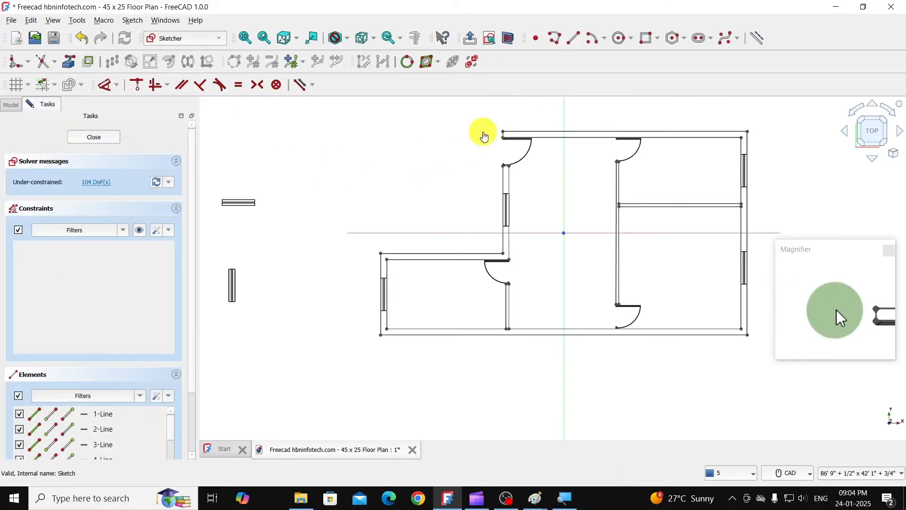
scroll(498, 131, up, 5)
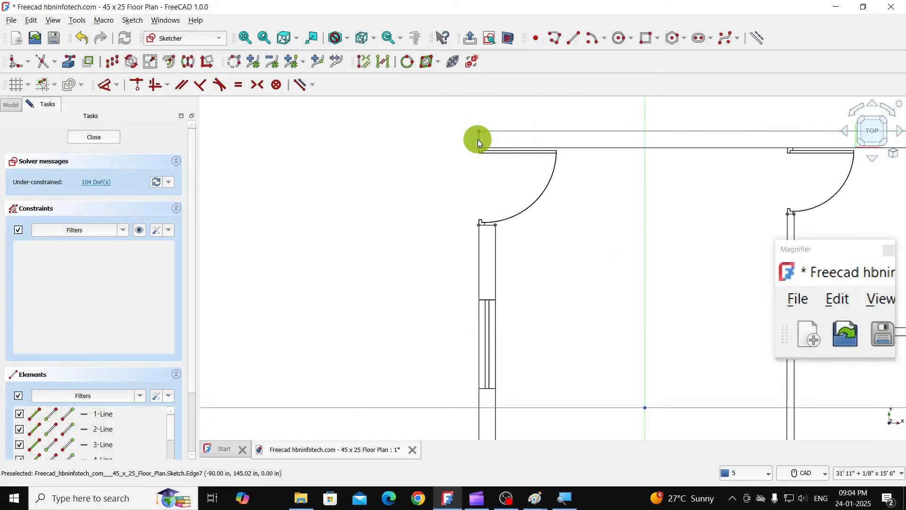
scroll(478, 139, up, 2)
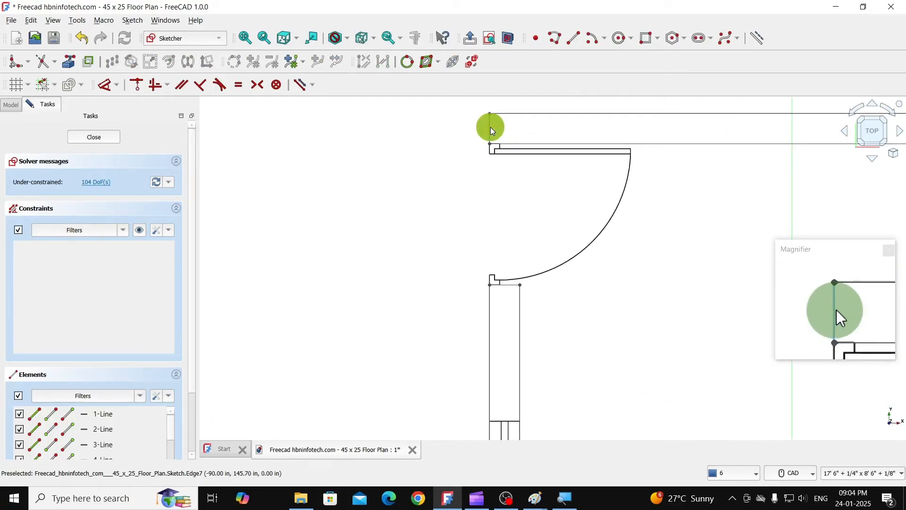
click(113, 64)
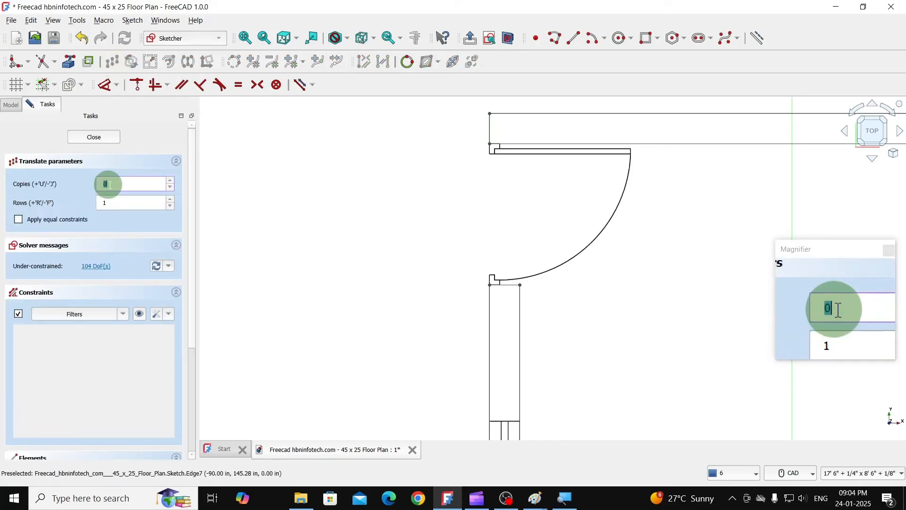
click(538, 126)
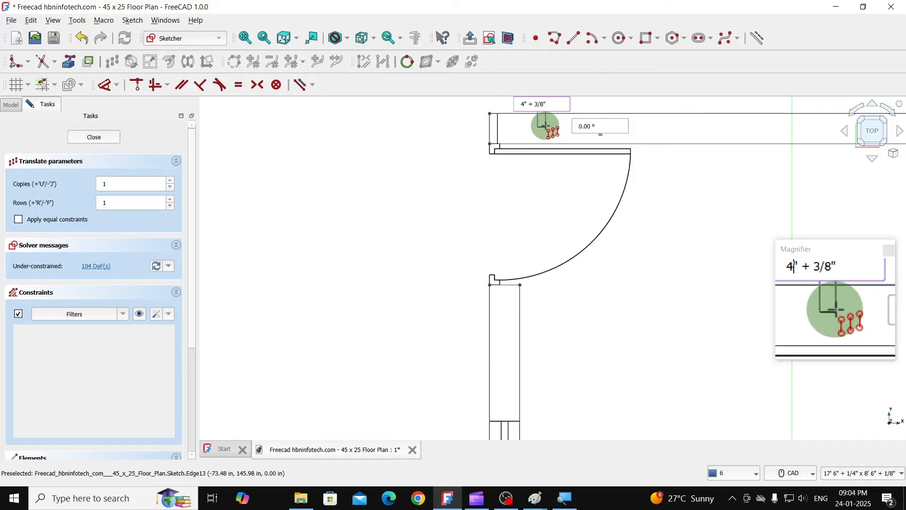
text(')
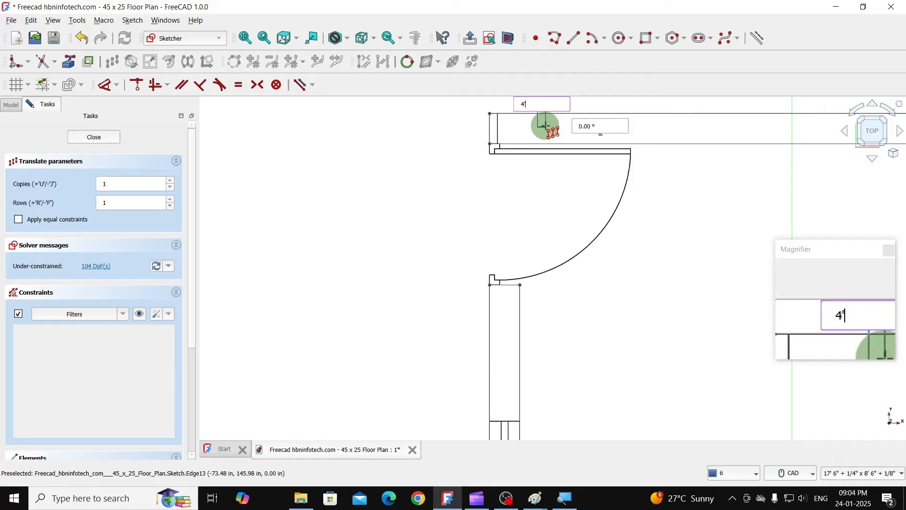
key(Tab)
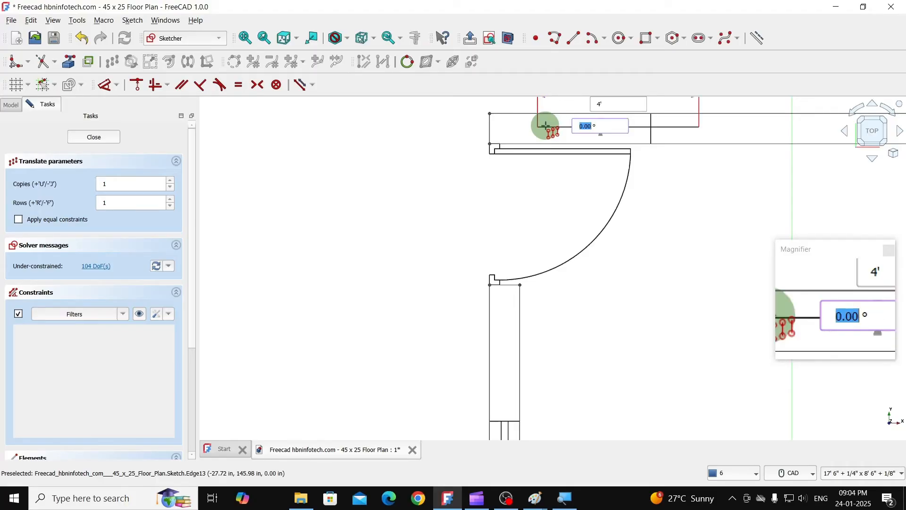
text(0)
key(Return)
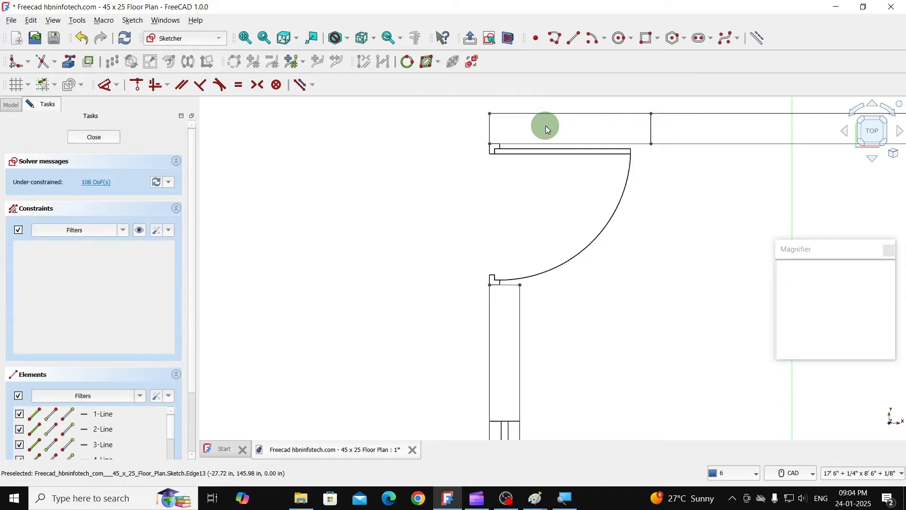
- Draw a vertical line about 2' 7" long upward from the upper-right room's top-right inner corner and trim it at the outer wall line
scroll(546, 129, down, 5)
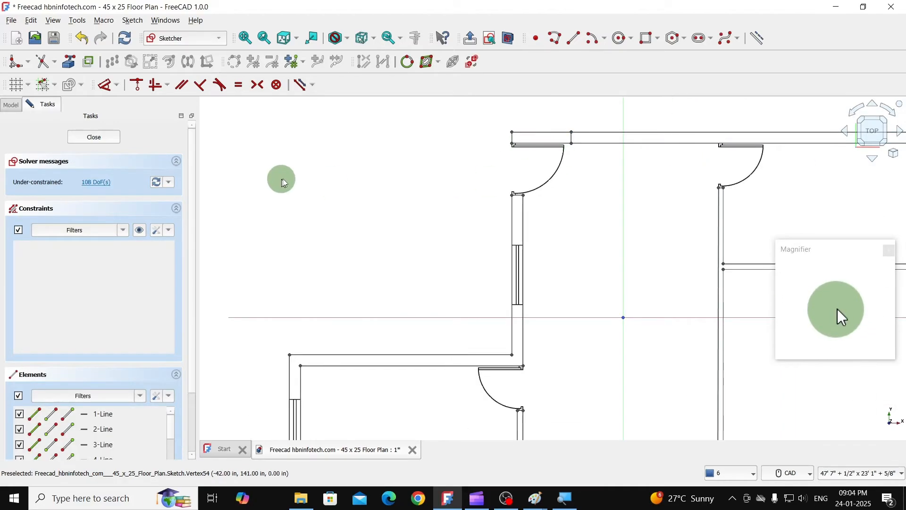
scroll(406, 149, down, 5)
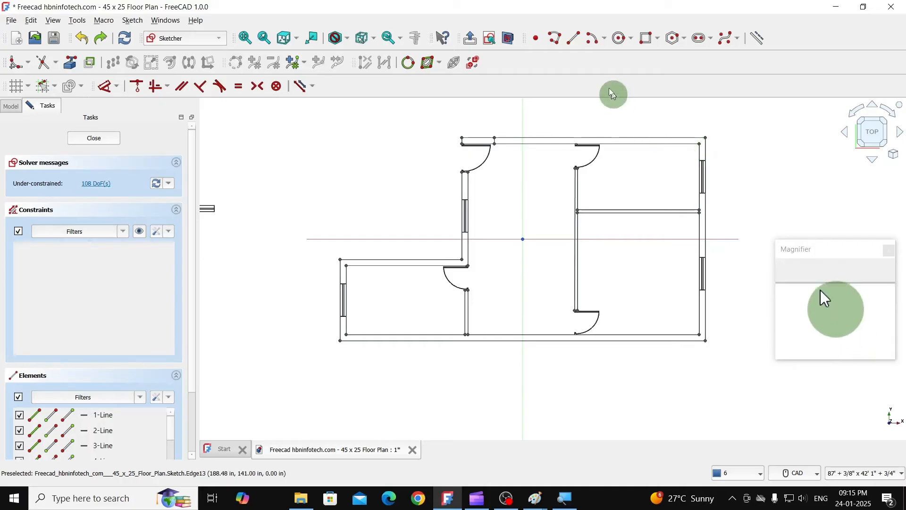
click(574, 37)
scroll(713, 106, up, 5)
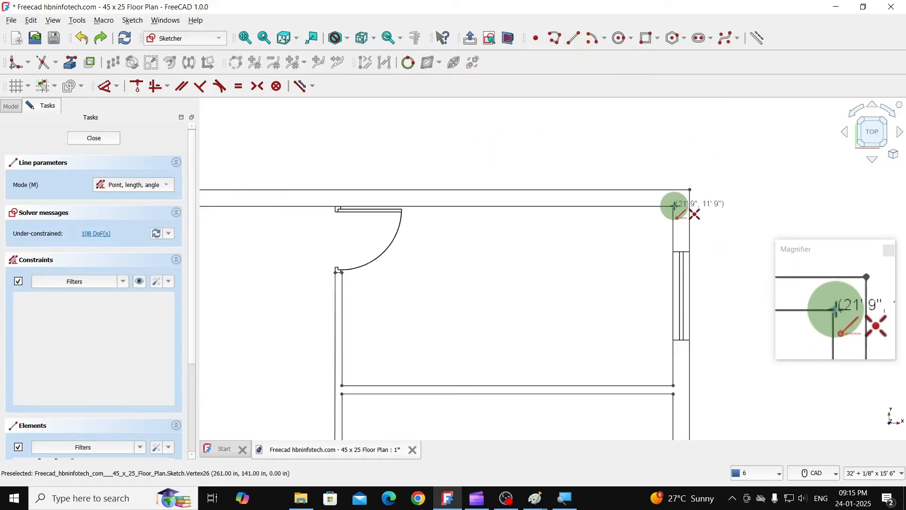
click(674, 206)
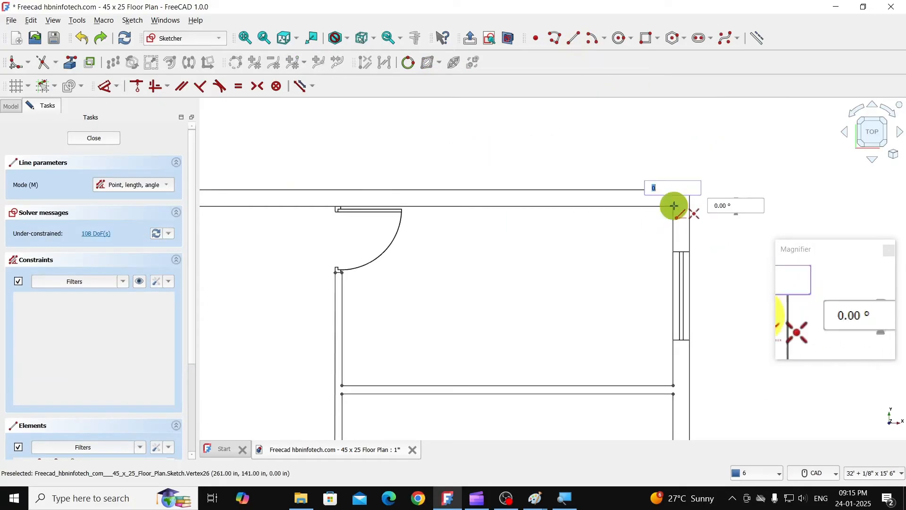
click(673, 148)
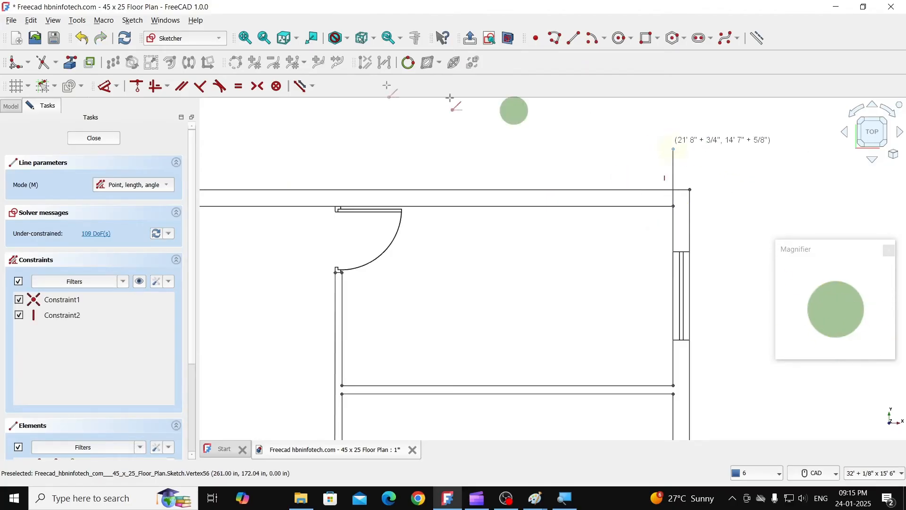
click(43, 63)
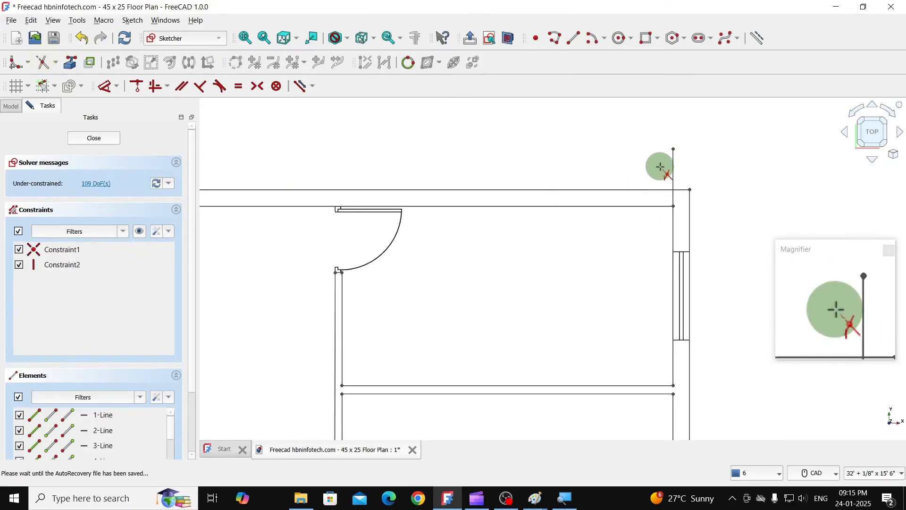
click(672, 164)
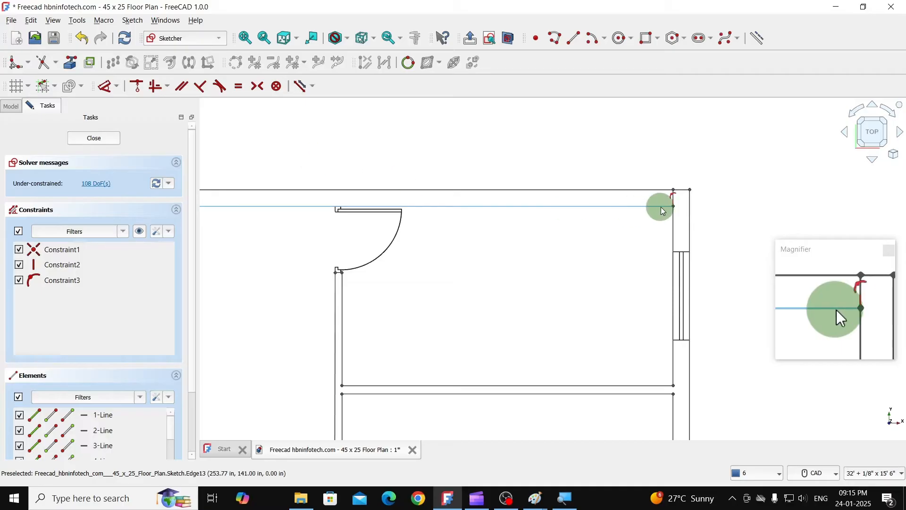
- Move the short vertical line at the top-right inner corner 5' at 180°, with 0 copies
scroll(673, 199, up, 3)
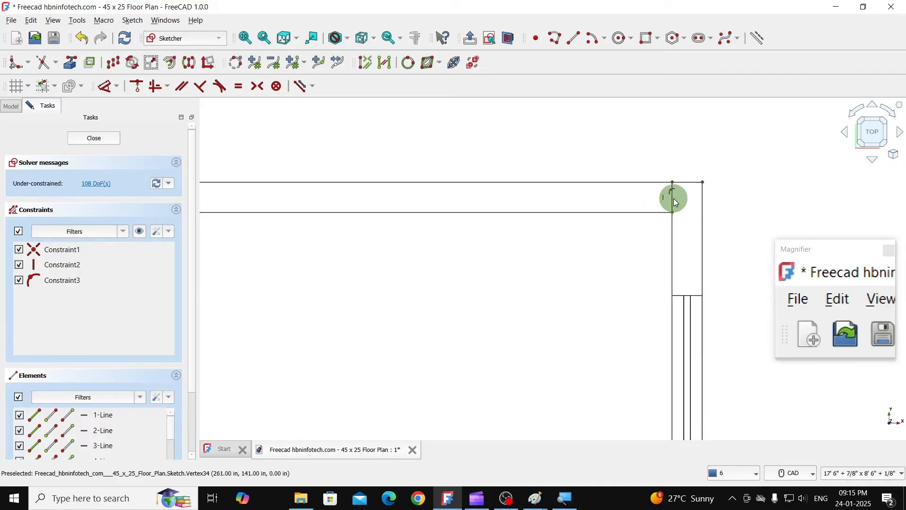
click(672, 197)
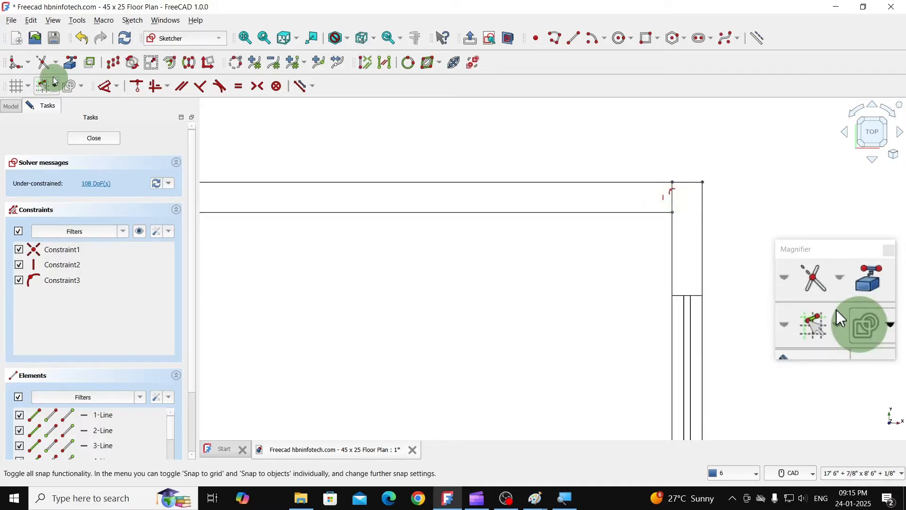
click(113, 62)
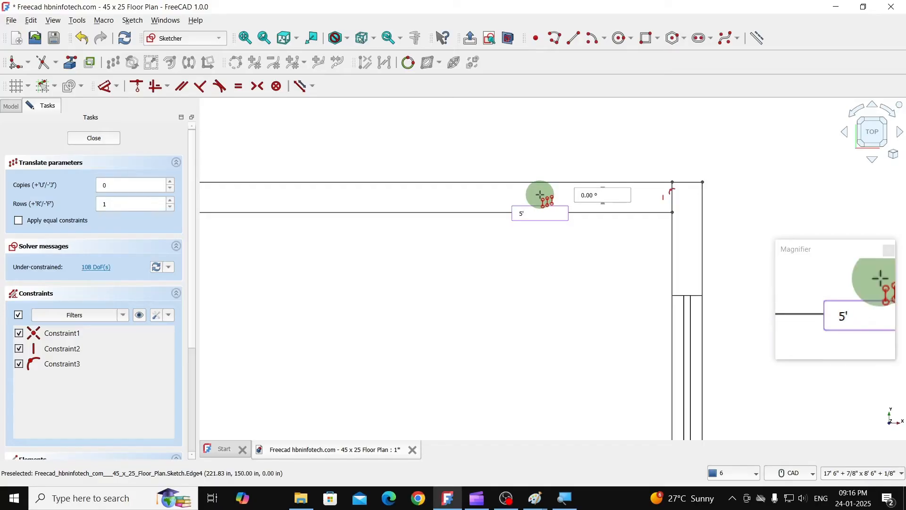
key(Tab)
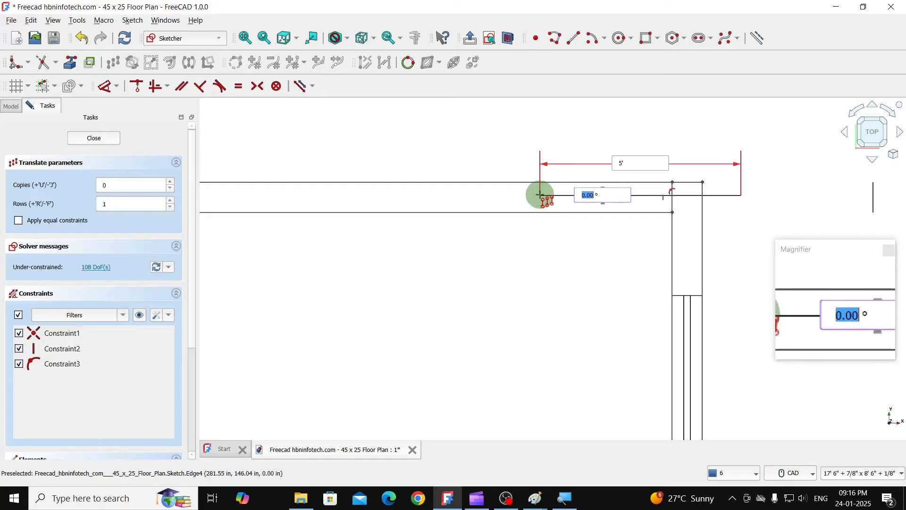
text(180)
key(Return)
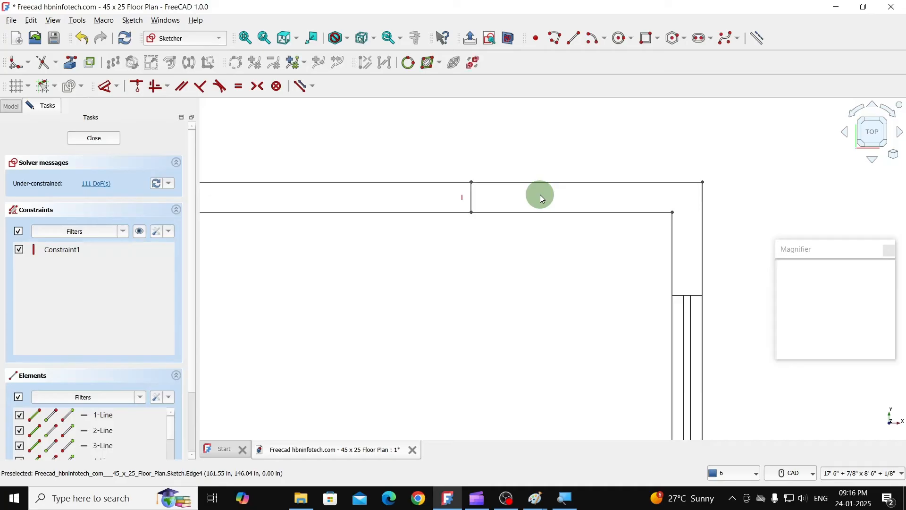
- Extend the short vertical line near the top wall's left end down to the bottom wall's outer line
scroll(550, 187, down, 5)
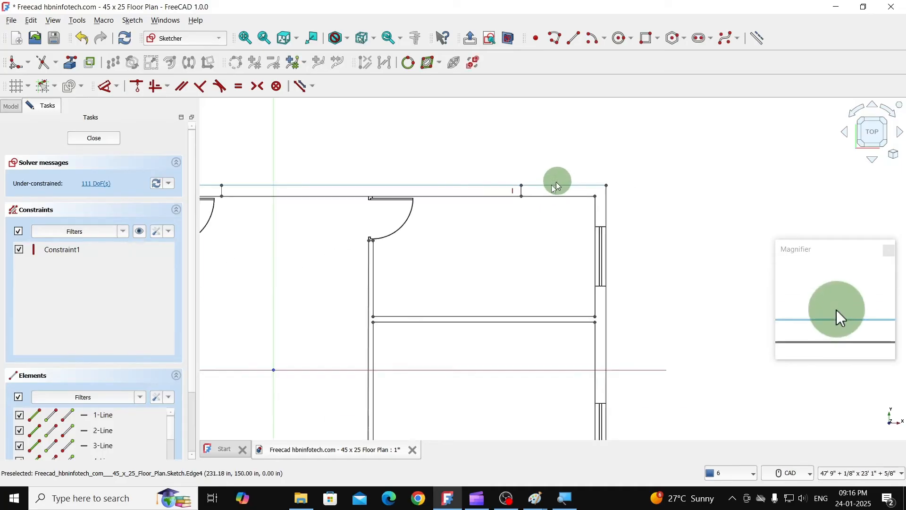
scroll(561, 184, down, 2)
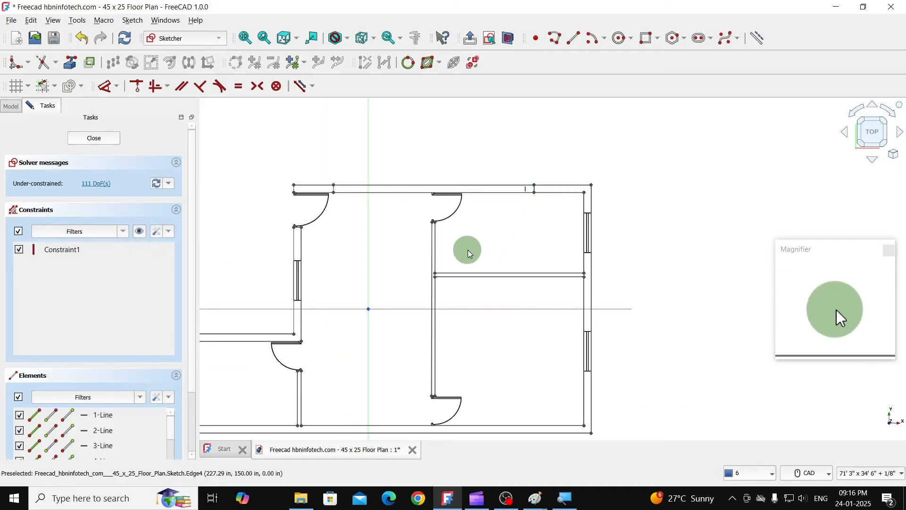
scroll(343, 200, down, 1)
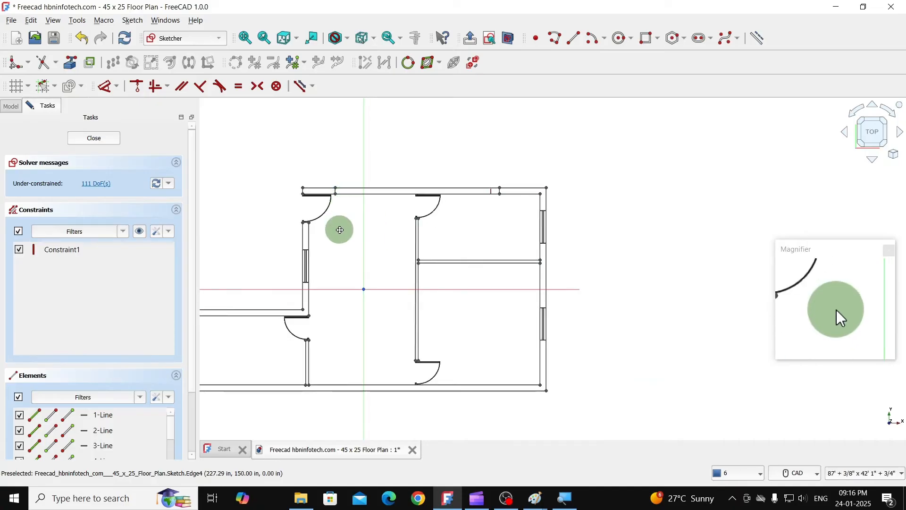
mouse_move(340, 229)
middle_down()
mouse_move(376, 185)
mouse_move(378, 194)
middle_up()
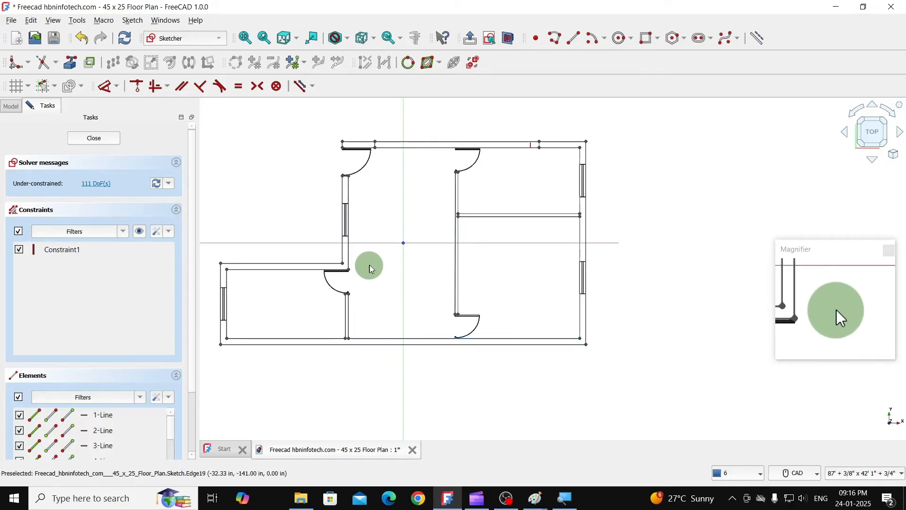
scroll(378, 162, up, 2)
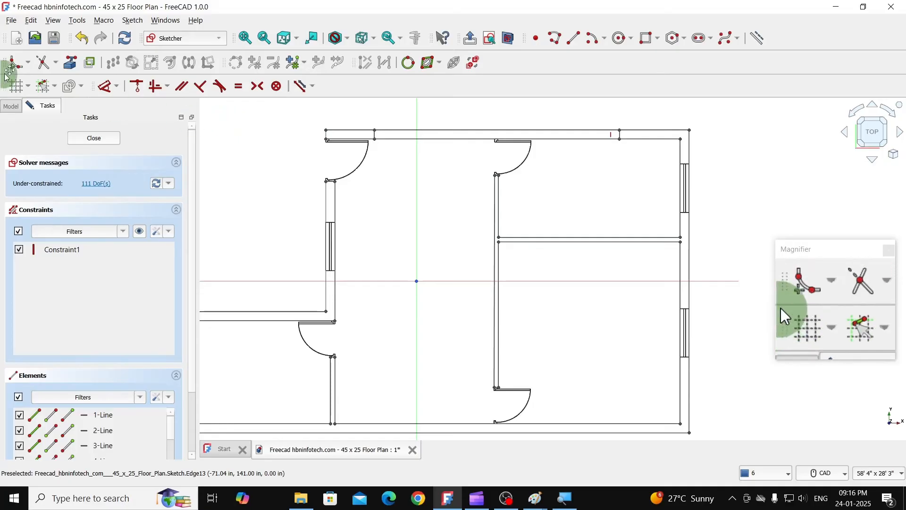
click(55, 62)
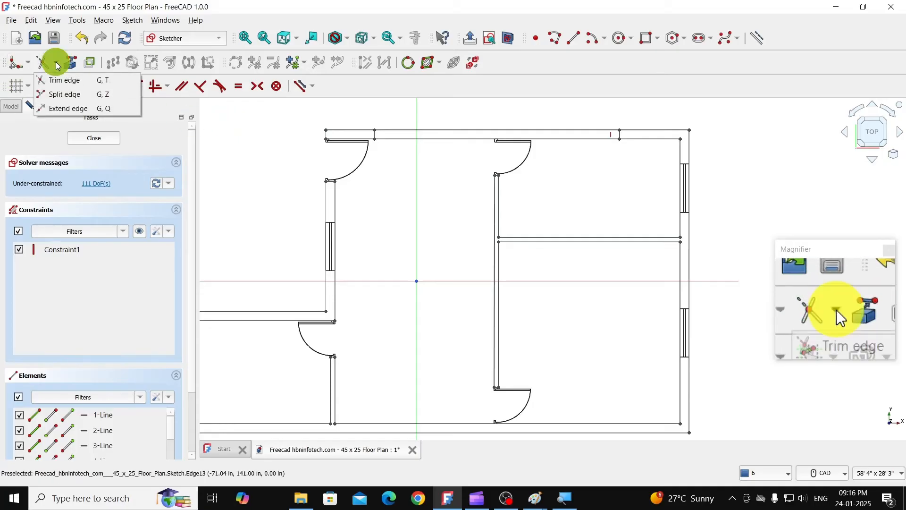
click(60, 115)
scroll(374, 135, up, 4)
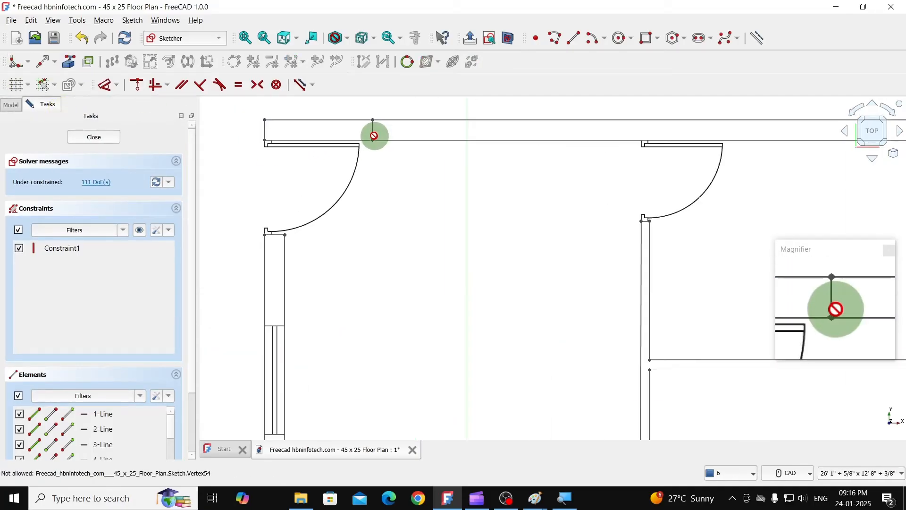
scroll(382, 205, down, 7)
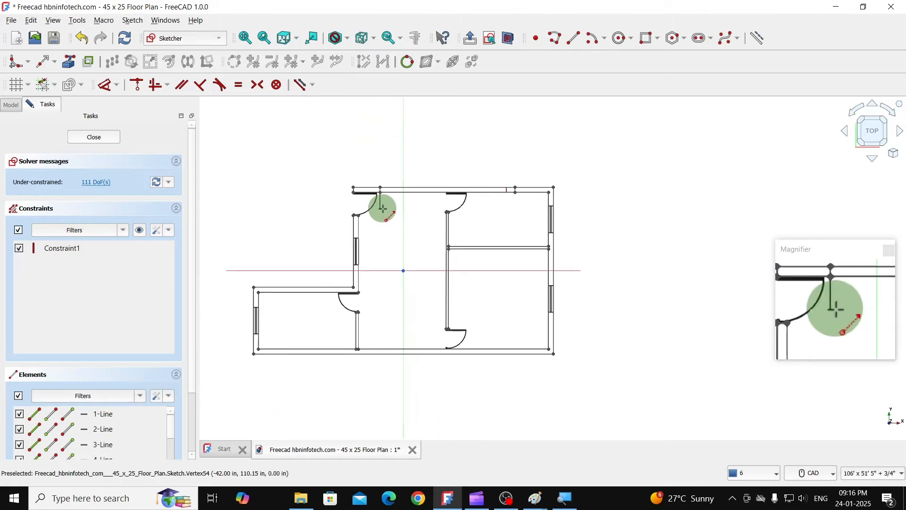
scroll(382, 352, up, 3)
click(382, 344)
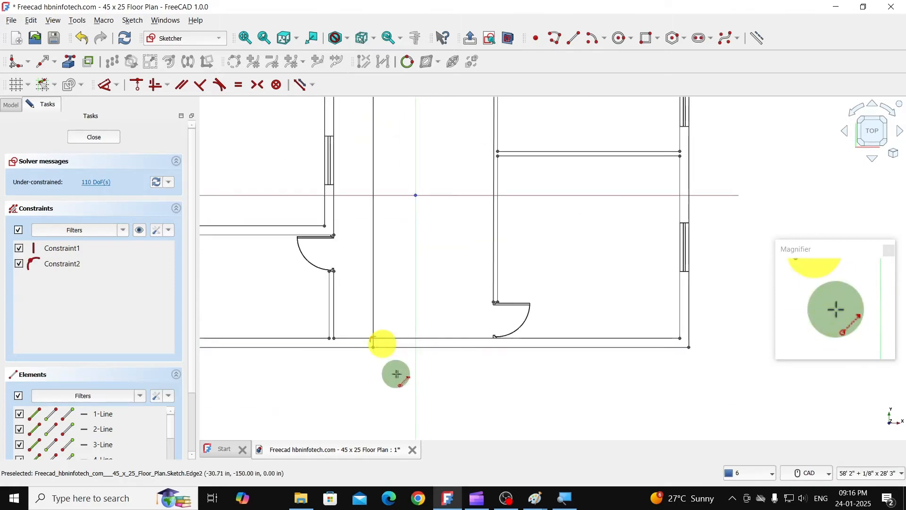
- Extend the short vertical line near the top wall's right end down to the bottom wall's outer line and close the sketch
scroll(414, 373, down, 2)
scroll(566, 145, up, 6)
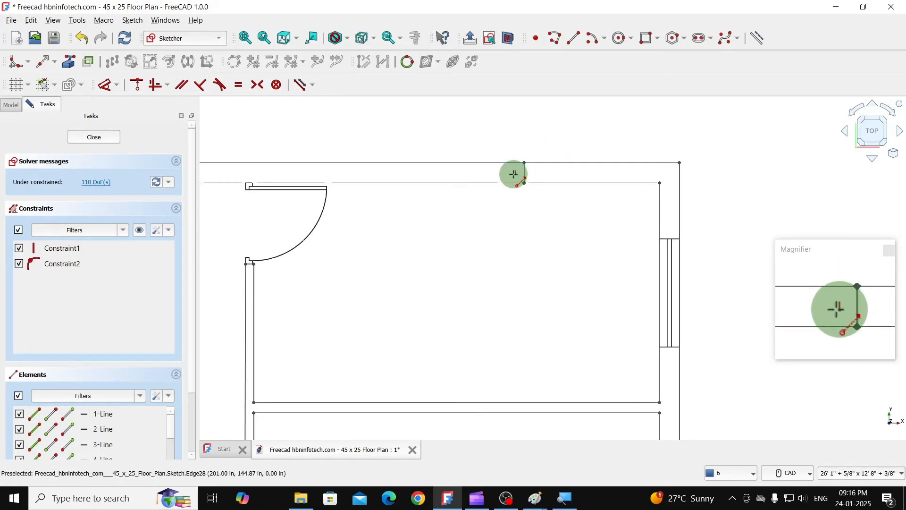
scroll(519, 198, down, 4)
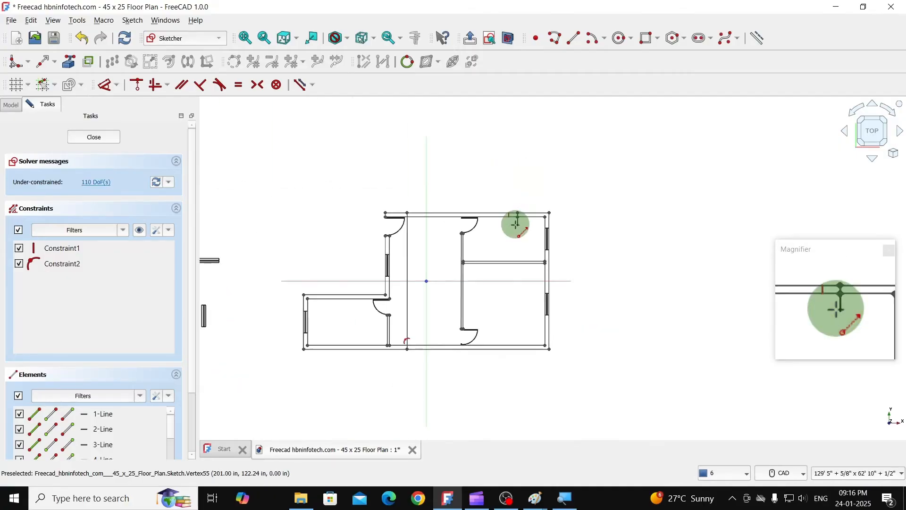
scroll(494, 335, up, 2)
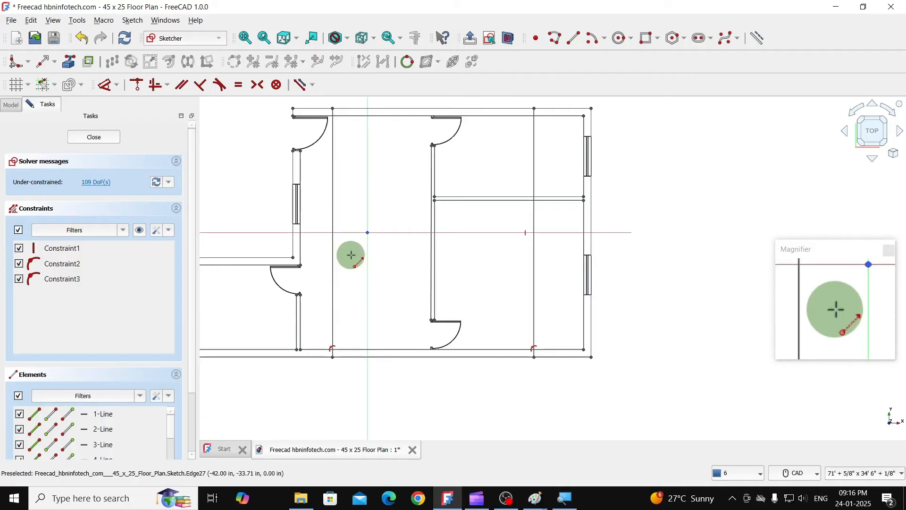
click(46, 62)
click(56, 64)
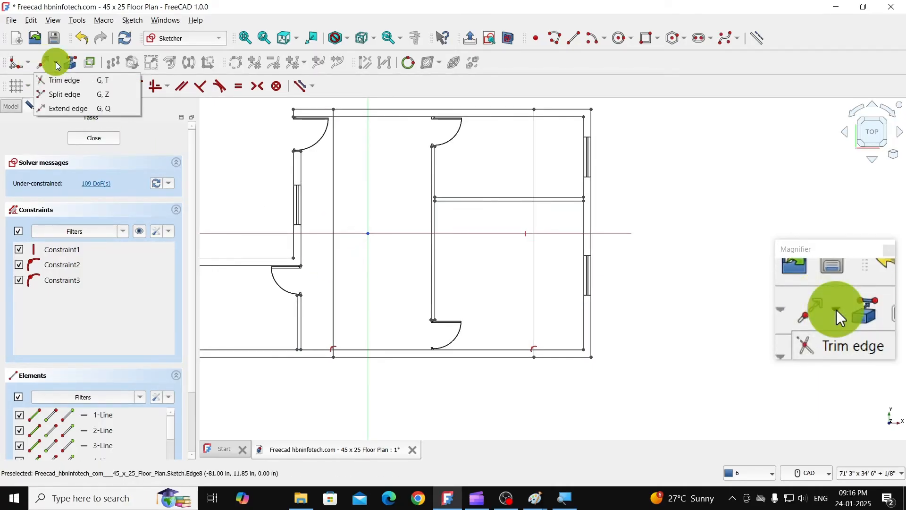
click(56, 64)
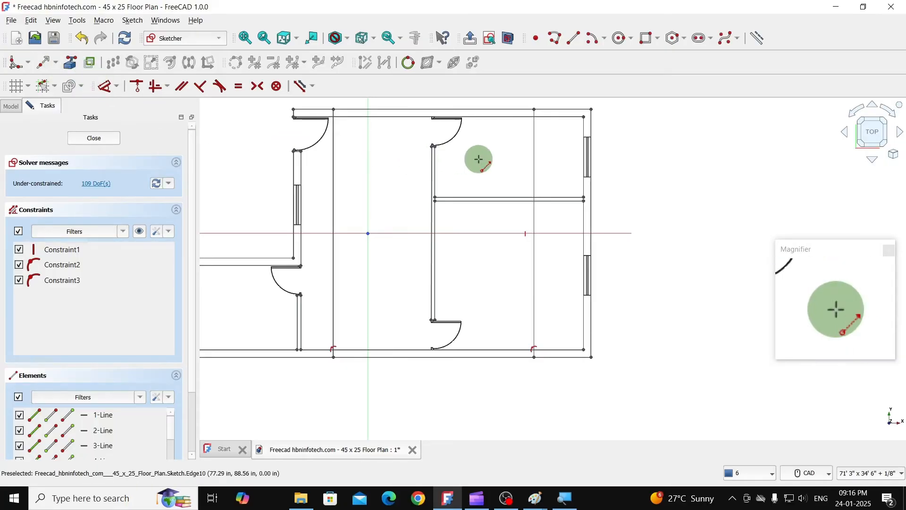
click(87, 140)
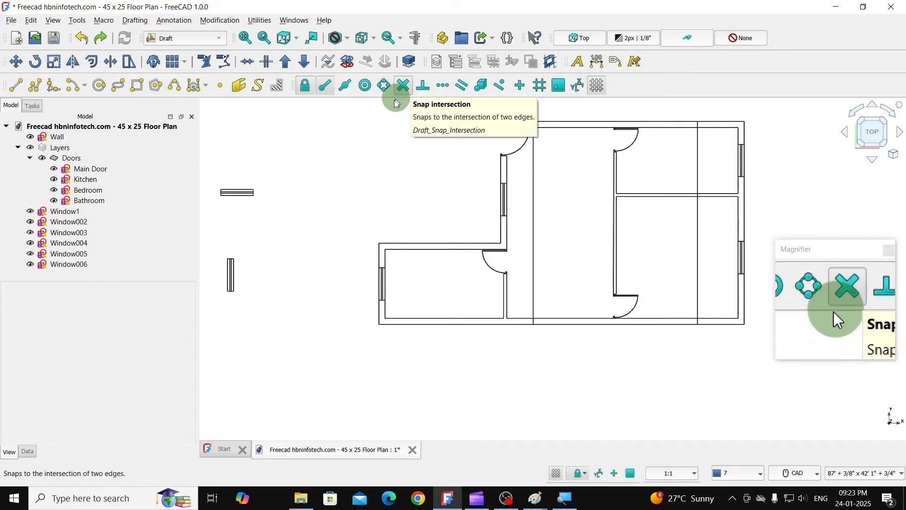
- Copy the horizontal window, with Continue off, by its lower-left corner to where the left reference line meets the top wall's inner line
click(236, 194)
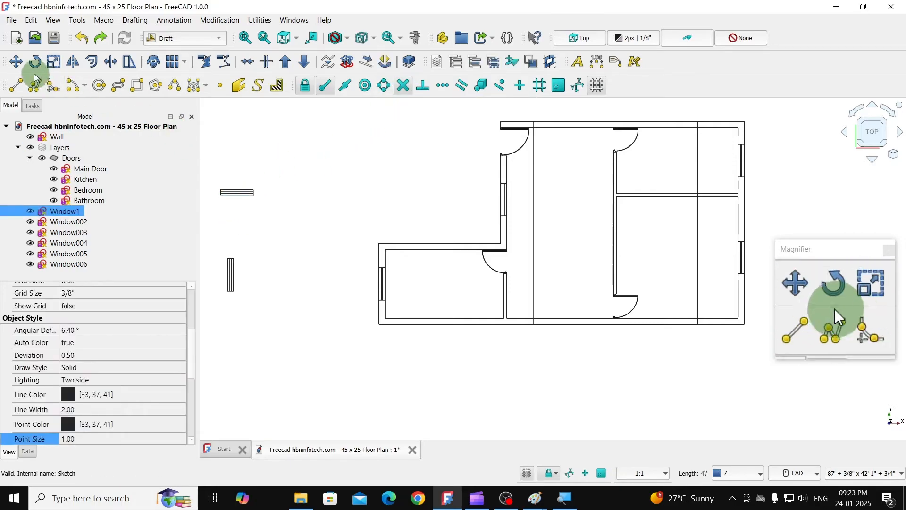
click(15, 62)
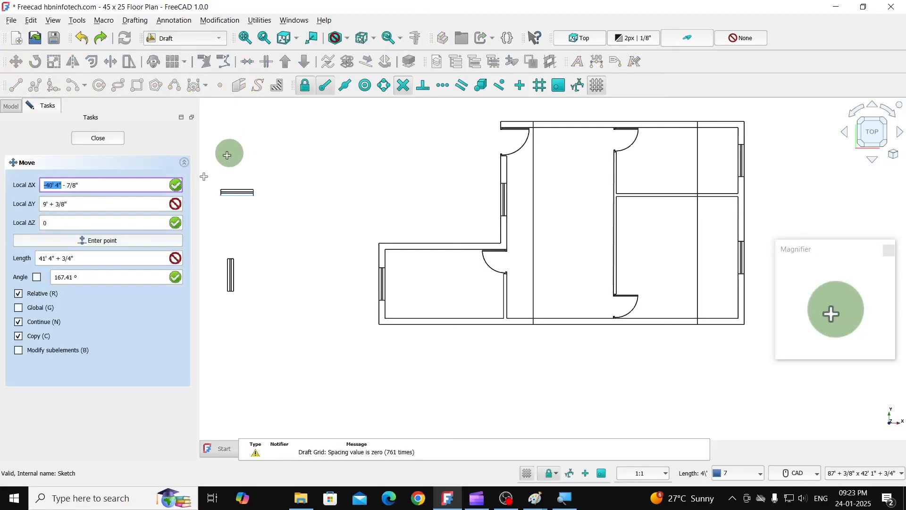
click(27, 322)
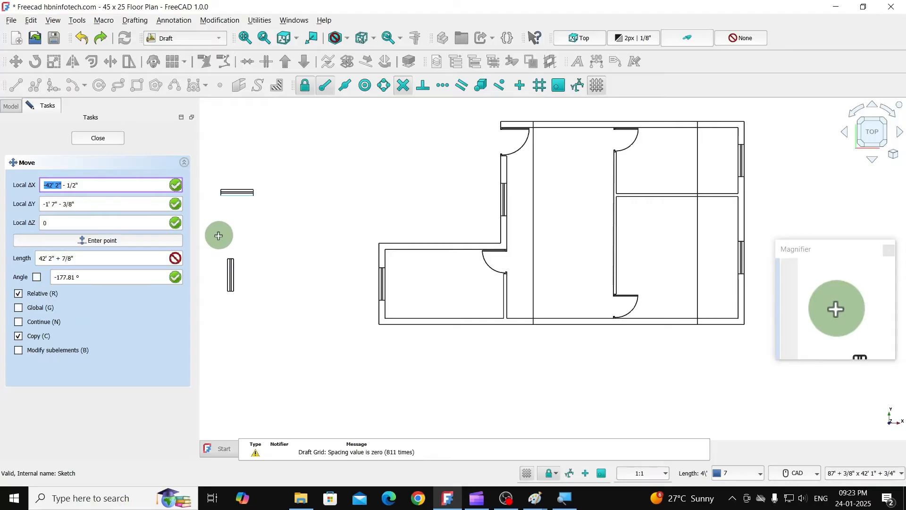
click(222, 197)
scroll(552, 118, up, 2)
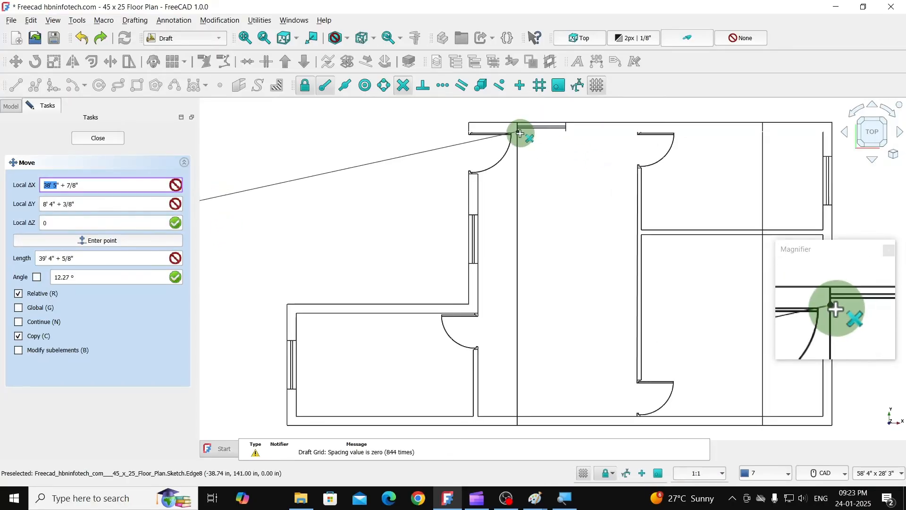
click(519, 134)
scroll(566, 158, down, 2)
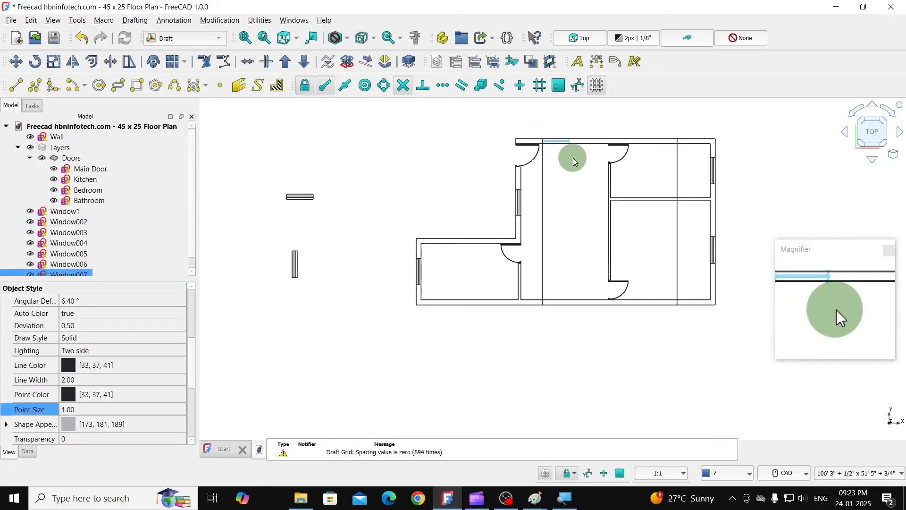
- Copy the horizontal window by its lower-left corner to where the left reference line meets the bottom wall's outer line
click(298, 208)
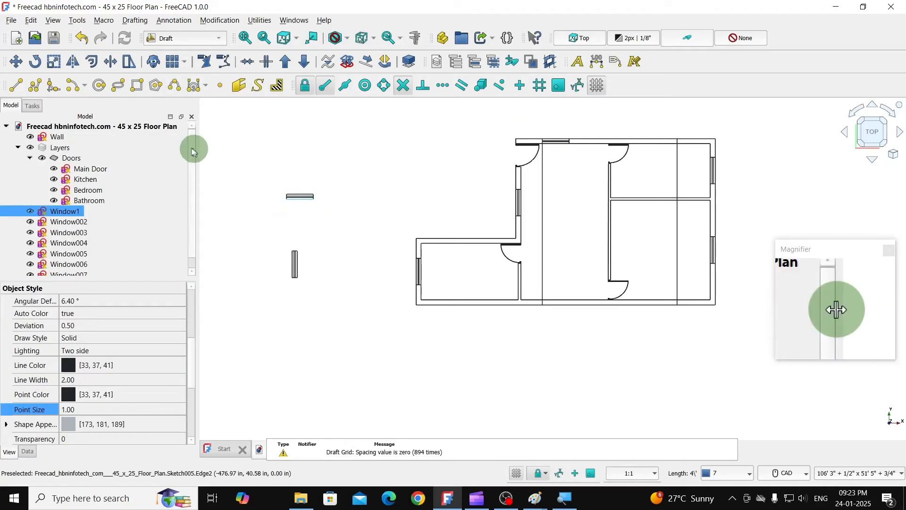
click(15, 62)
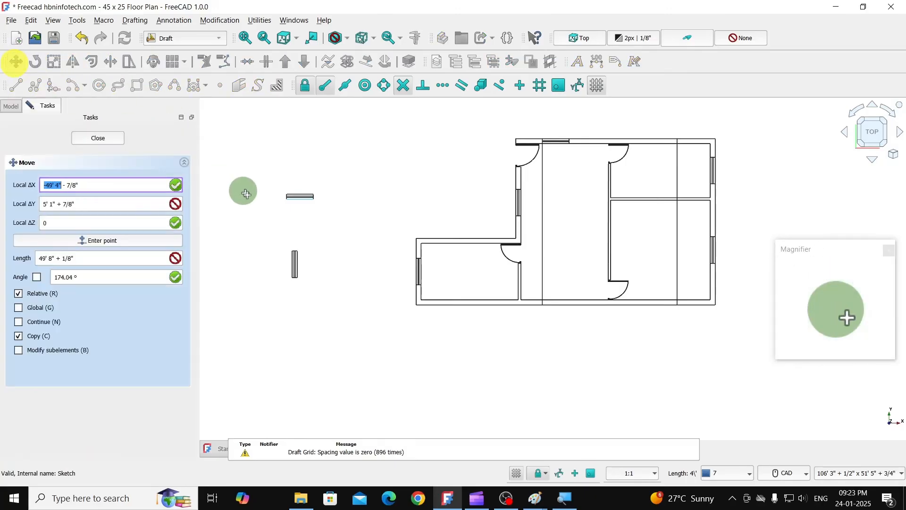
click(285, 197)
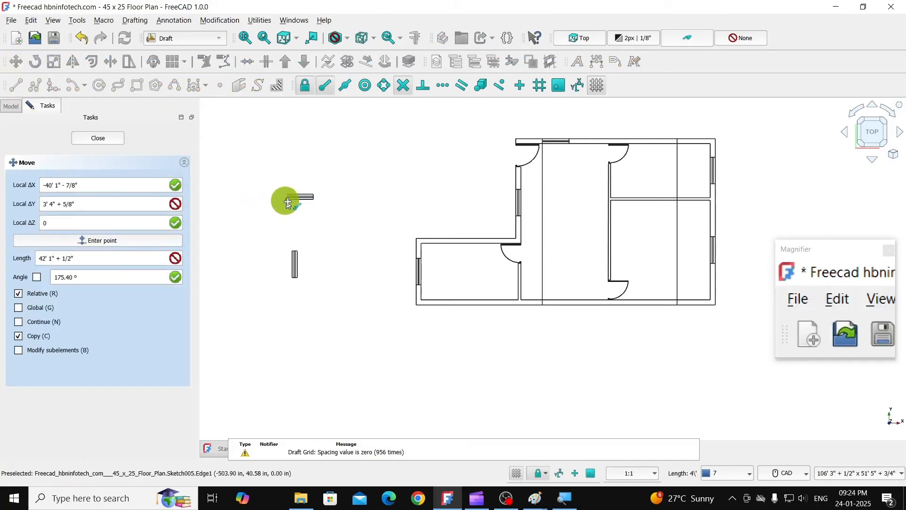
click(546, 306)
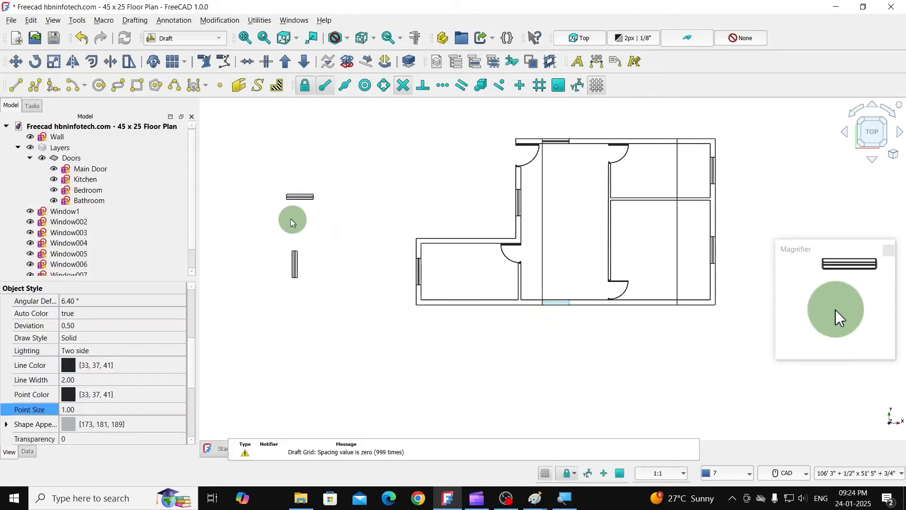
click(290, 200)
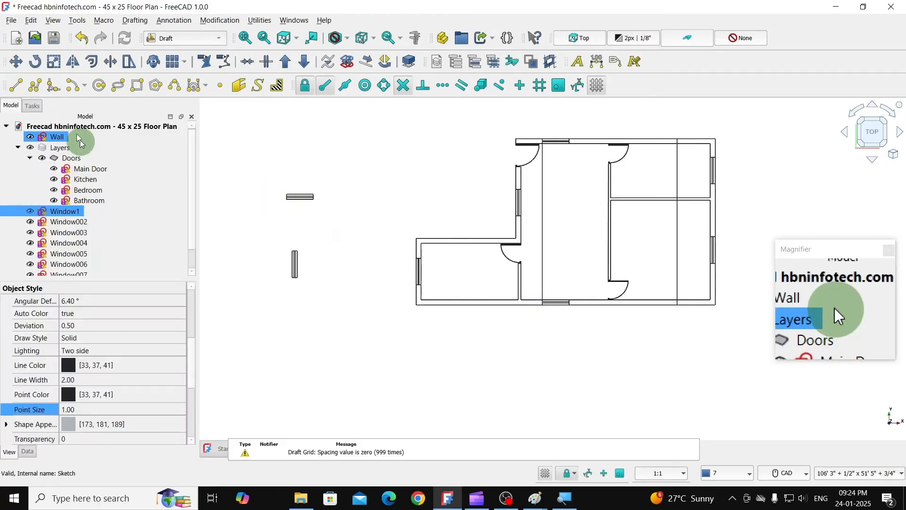
click(22, 70)
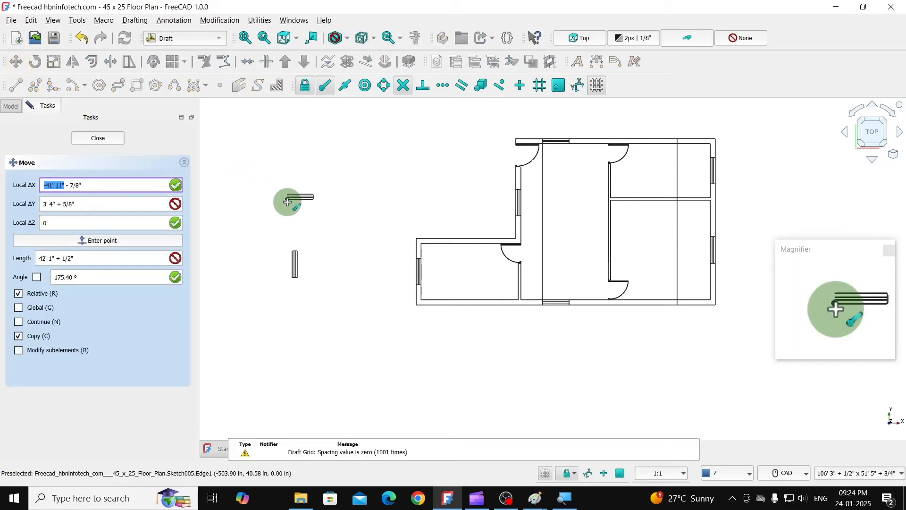
click(288, 198)
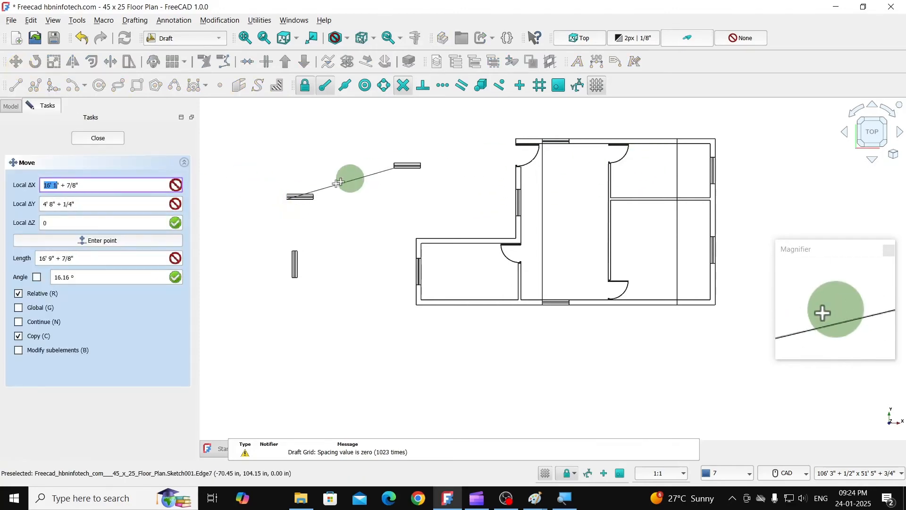
key(Escape)
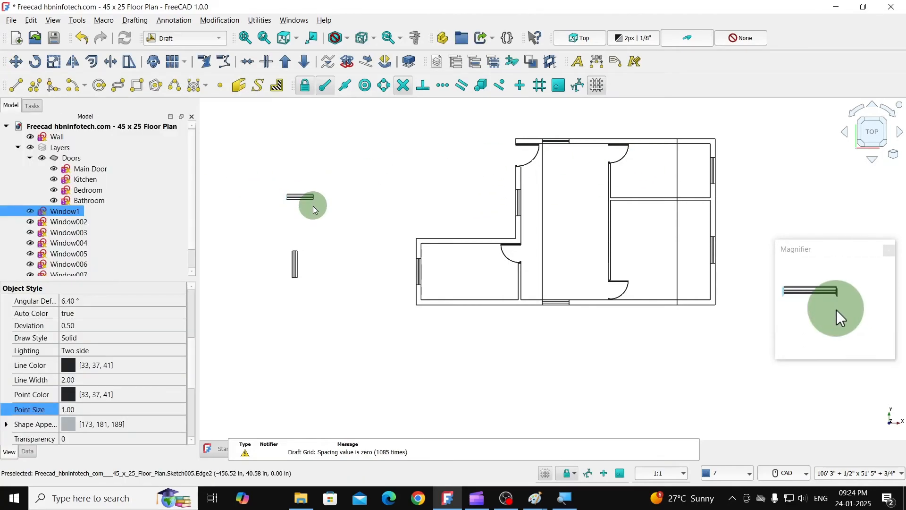
- Copy the horizontal window by its lower-right corner to where the right reference line meets the top wall's inner line
click(312, 199)
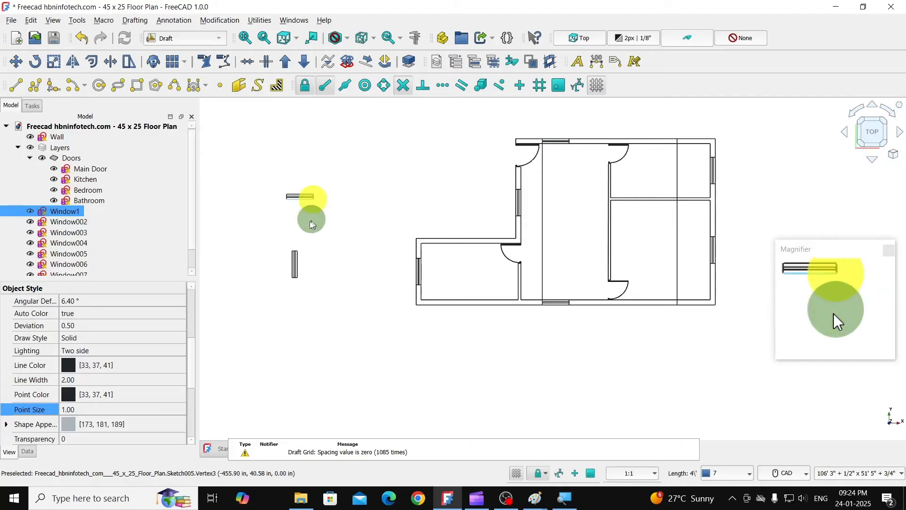
click(22, 69)
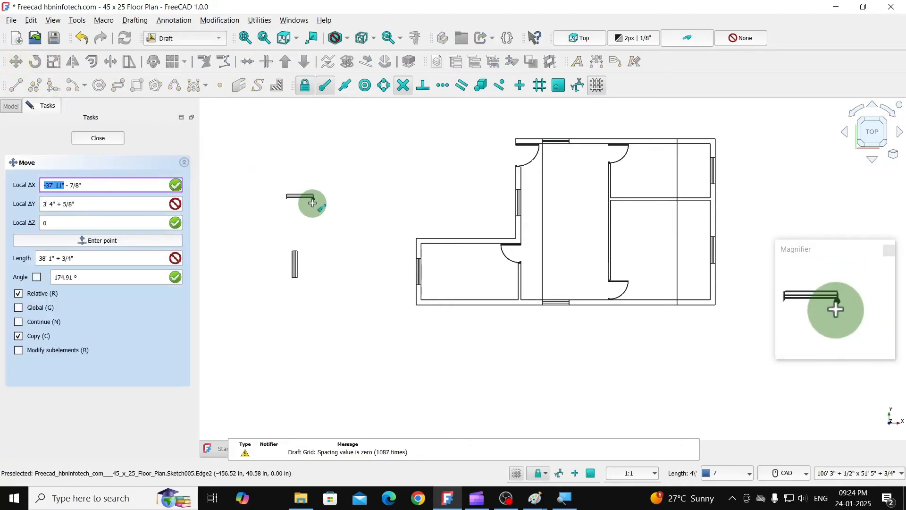
click(309, 199)
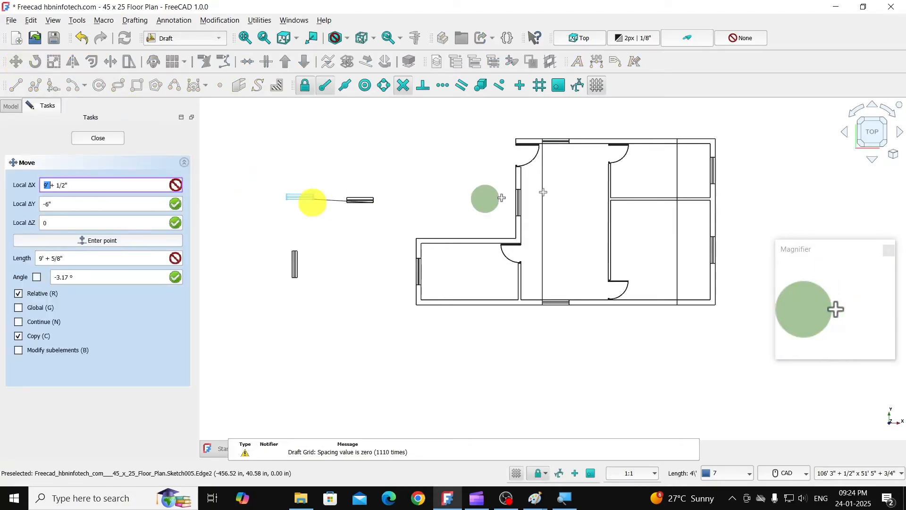
click(666, 147)
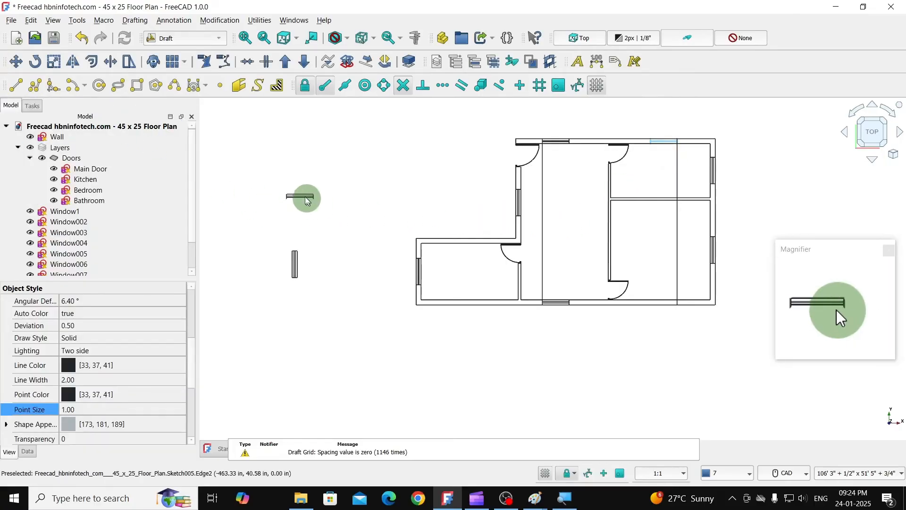
- Copy the horizontal window by its lower-right corner to where the right reference line meets the bottom wall's outer line
click(302, 196)
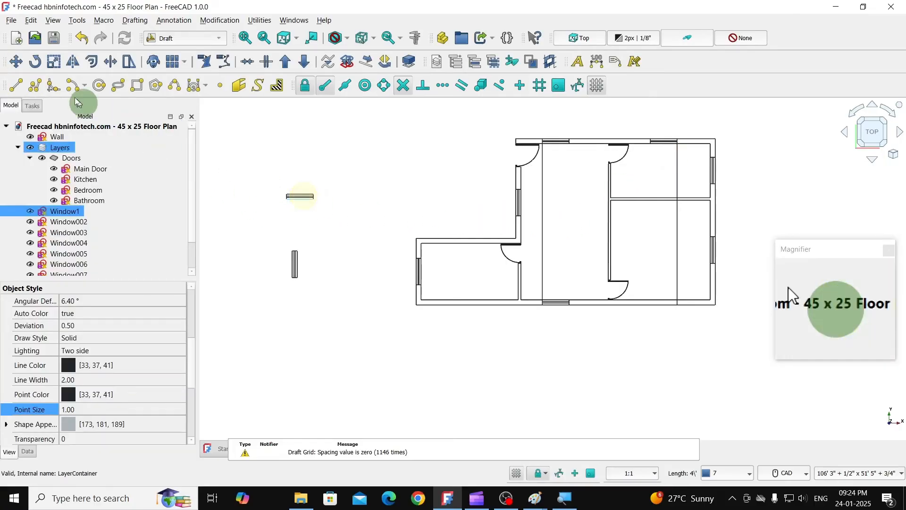
click(15, 61)
click(311, 198)
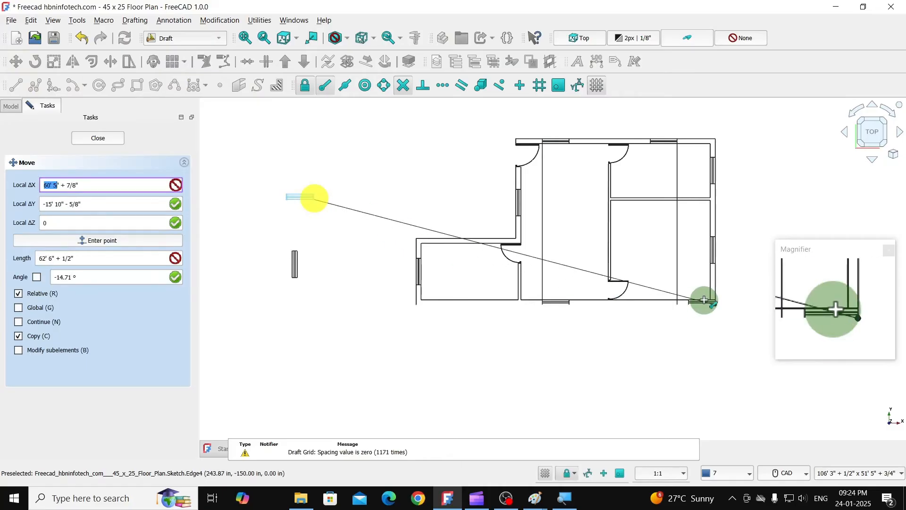
click(677, 300)
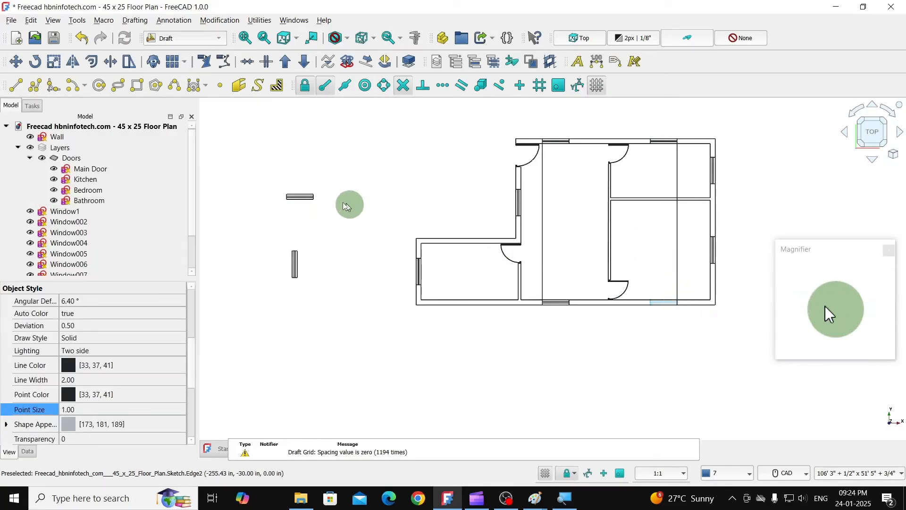
- Box-select the two original window symbols lying outside the floor plan and delete them
click(325, 219)
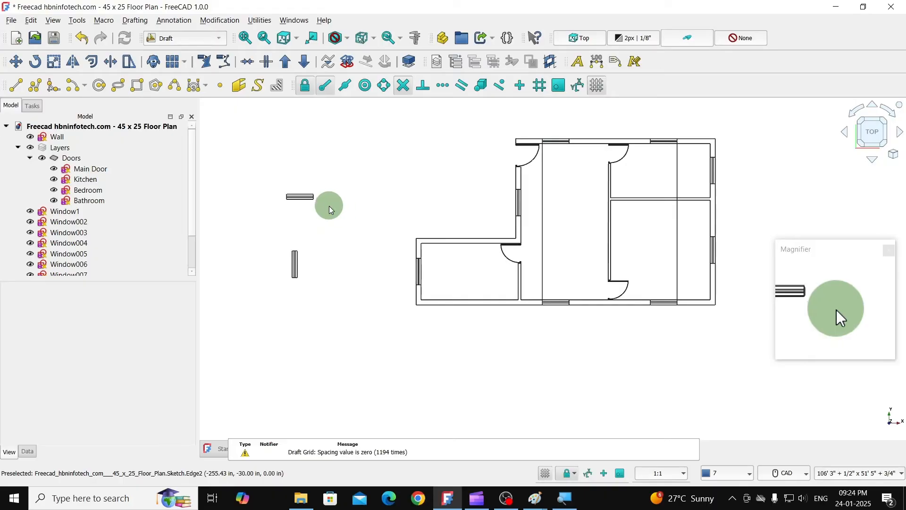
drag(262, 181, 332, 246)
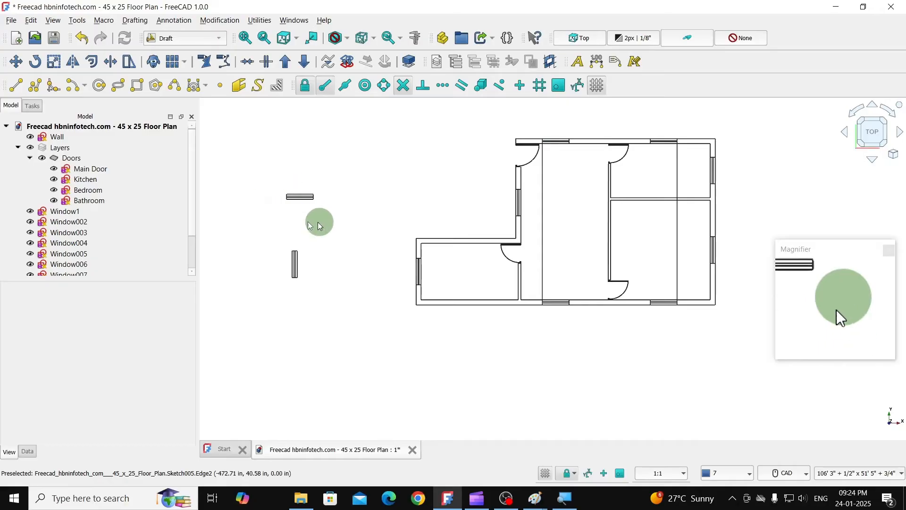
click(297, 197)
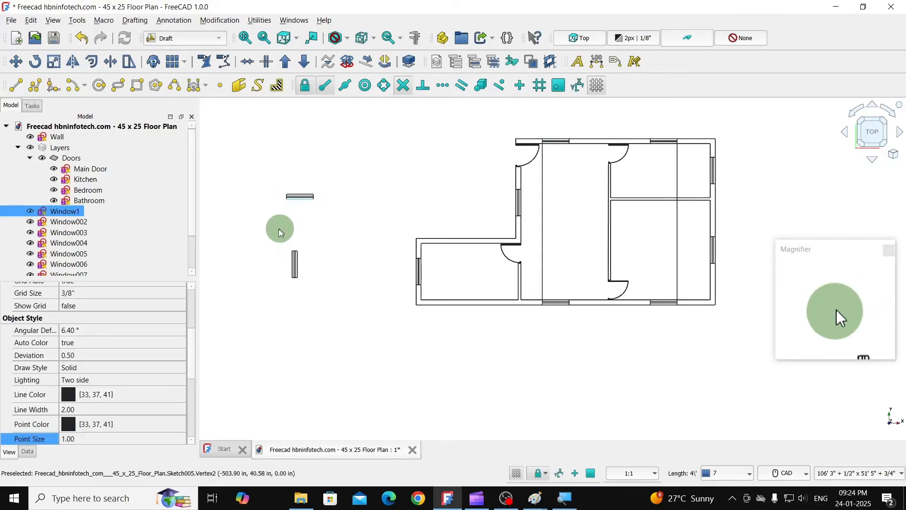
click(30, 22)
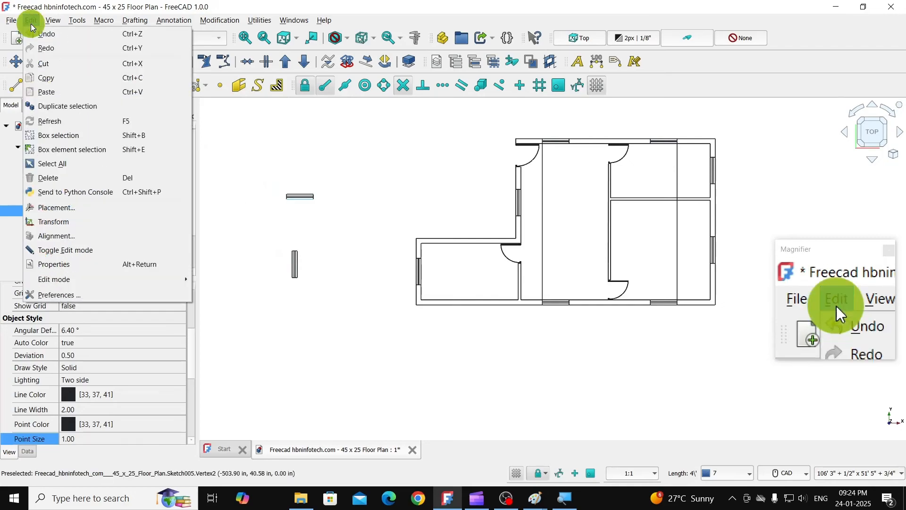
click(59, 135)
drag(269, 170, 347, 305)
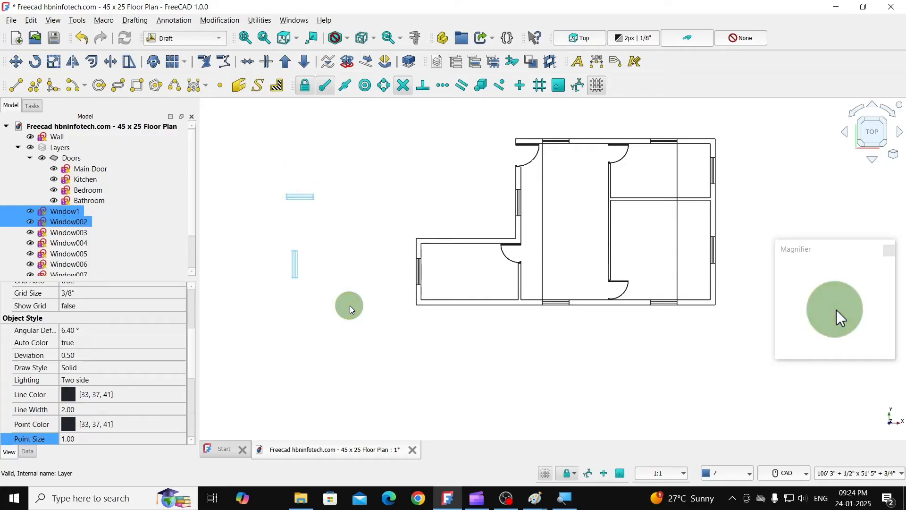
key(Delete)
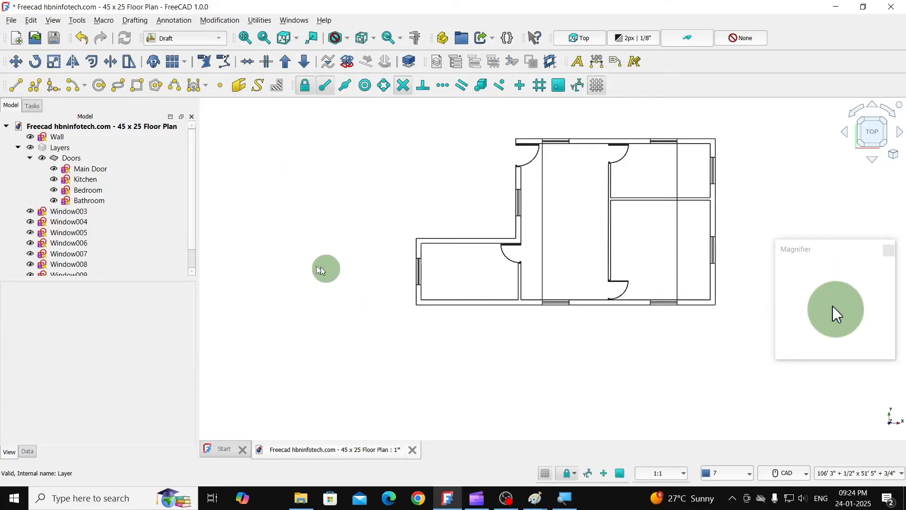
- Edit the Wall sketch to delete both vertical reference lines running between the top and bottom walls, and close the sketch
click(58, 137)
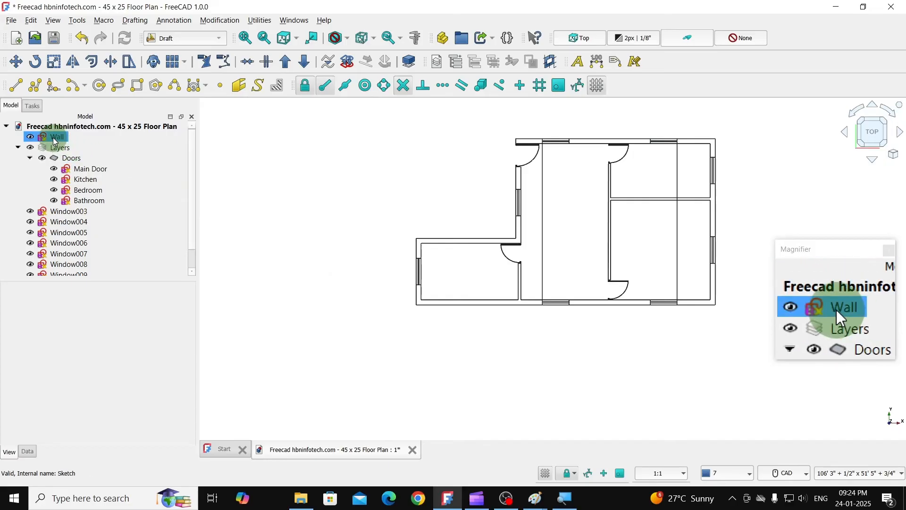
key(space)
double_click(58, 138)
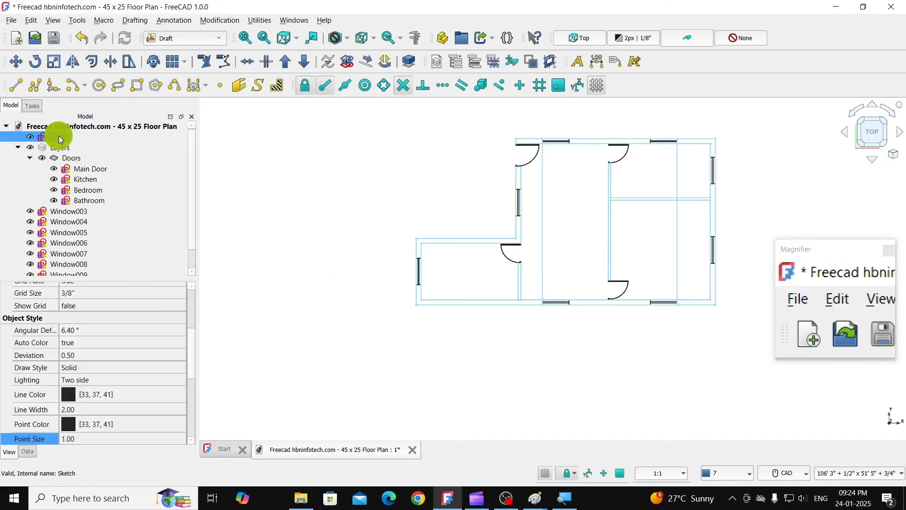
click(540, 197)
key(Delete)
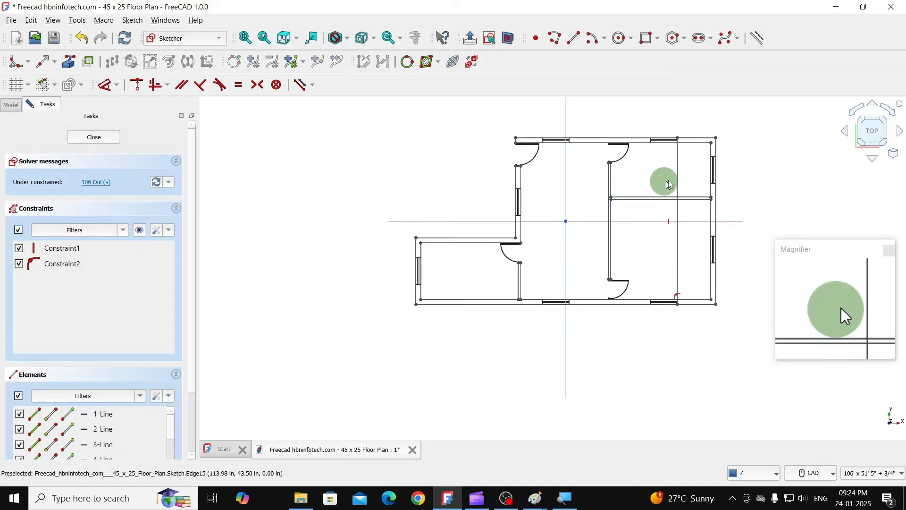
click(678, 175)
key(Delete)
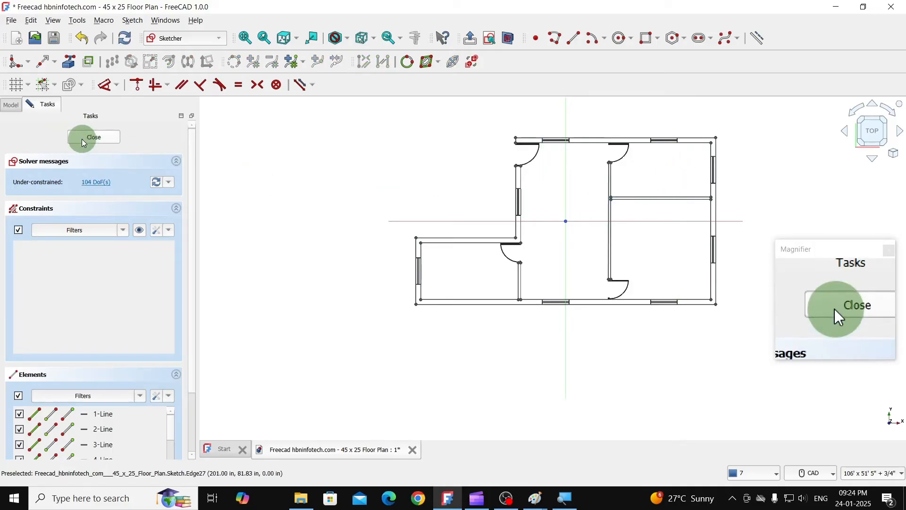
click(90, 138)
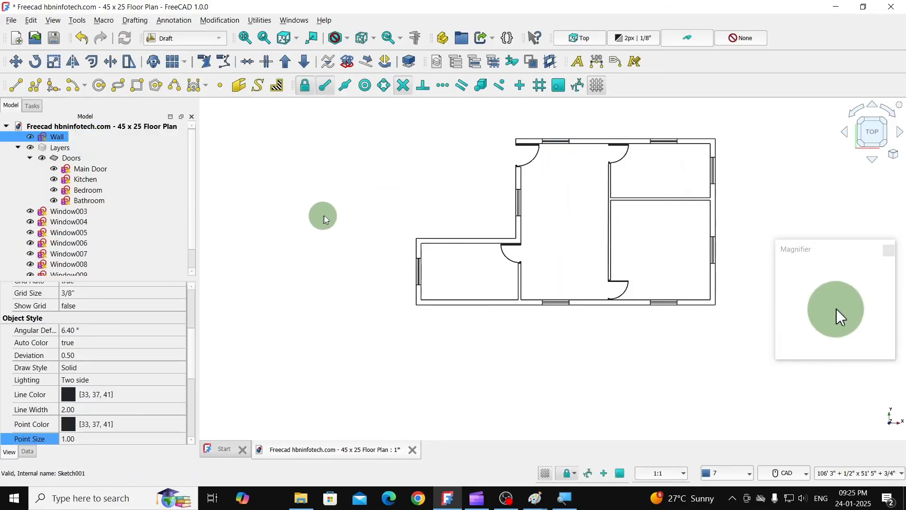
scroll(562, 221, up, 3)
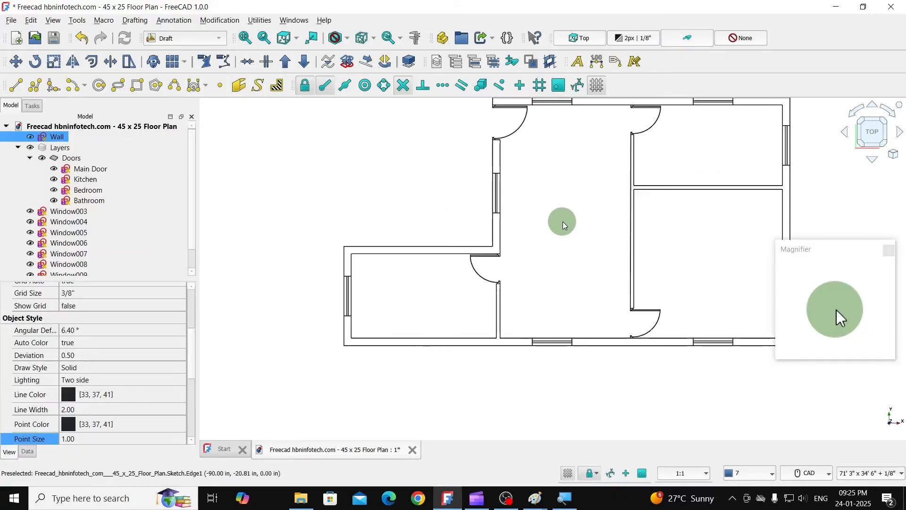
middle_drag(563, 222, 511, 240)
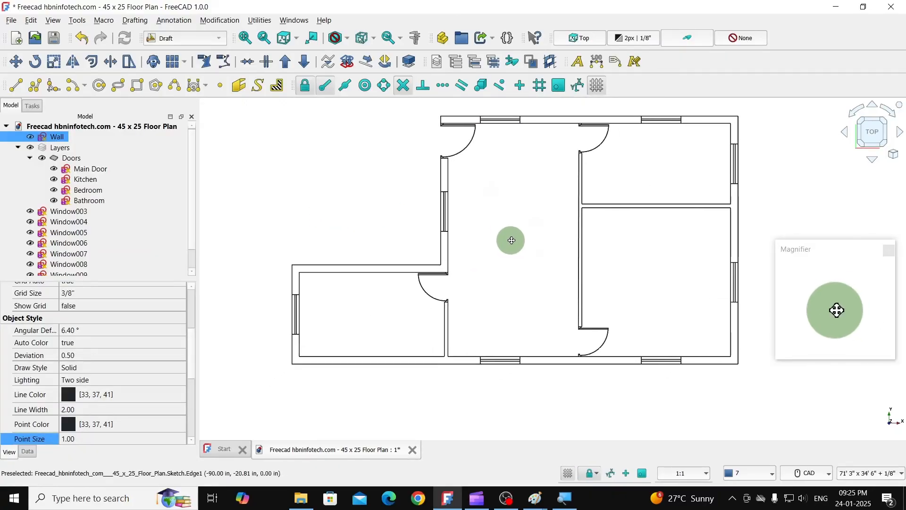
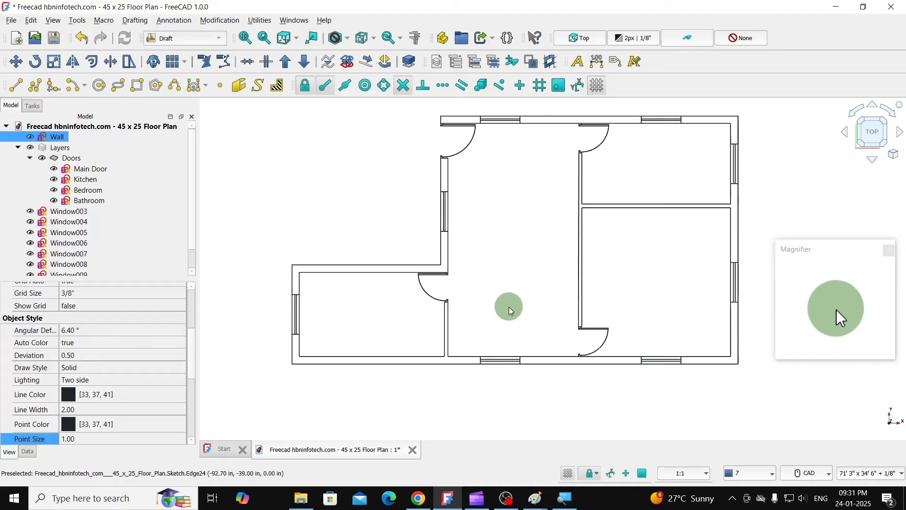
click(64, 221)
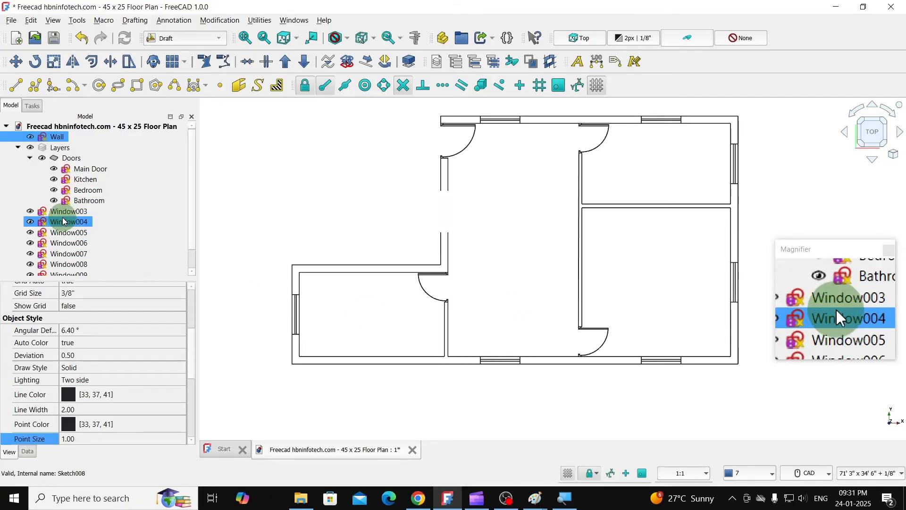
scroll(64, 221, down, 1)
click(66, 211)
click(70, 221)
click(94, 243)
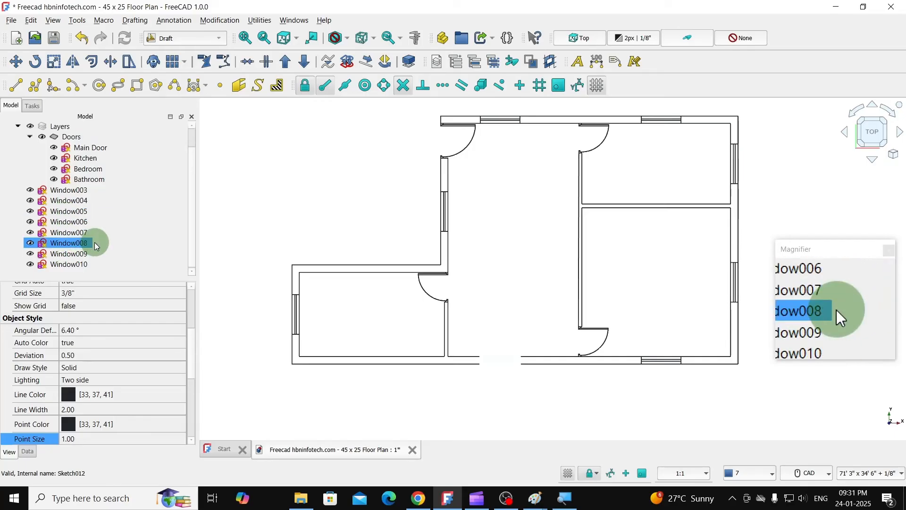
click(93, 262)
click(114, 208)
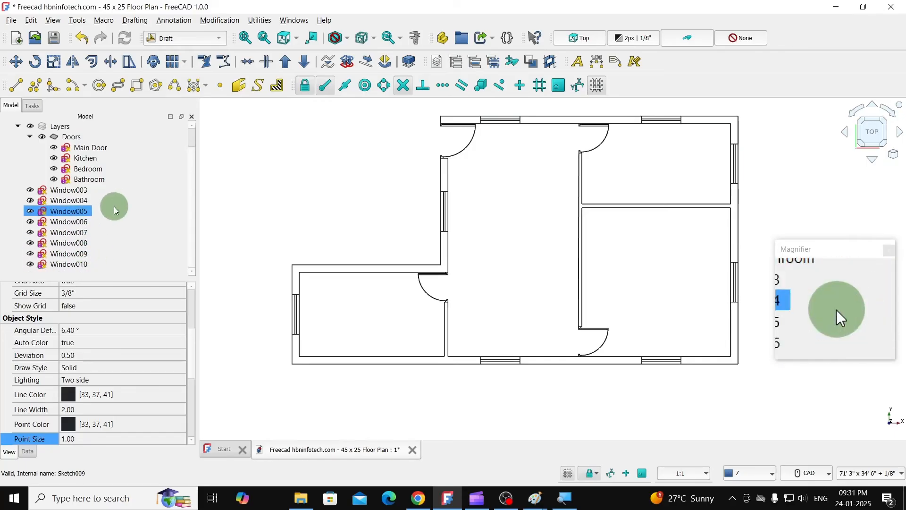
- Add a new layer to the document and rename it Windows
click(260, 20)
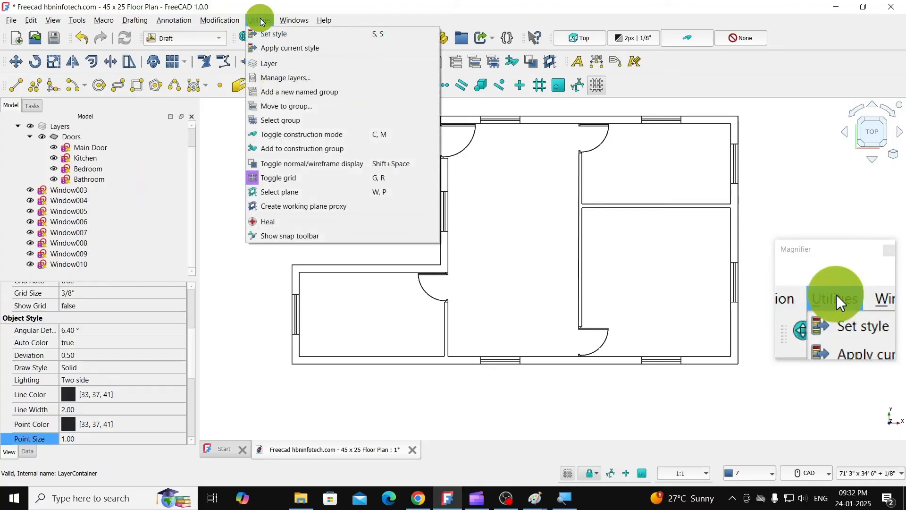
click(268, 63)
click(77, 190)
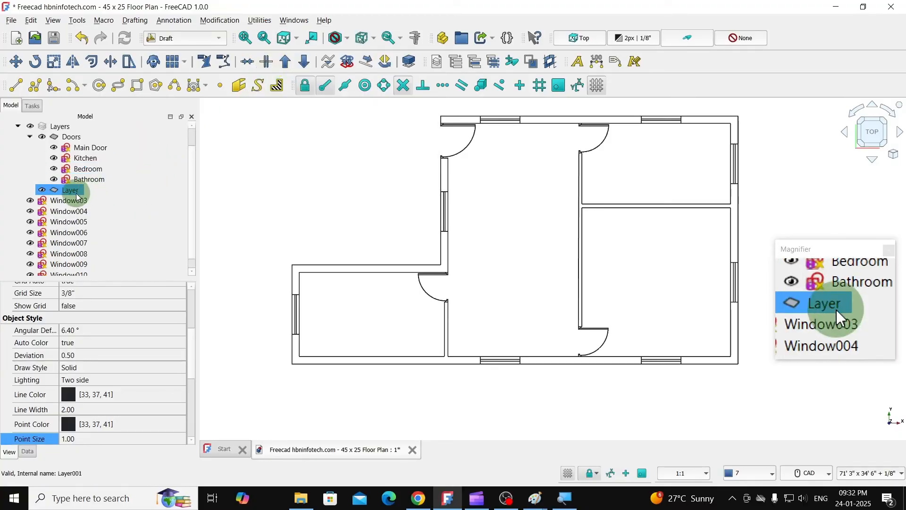
click(71, 189)
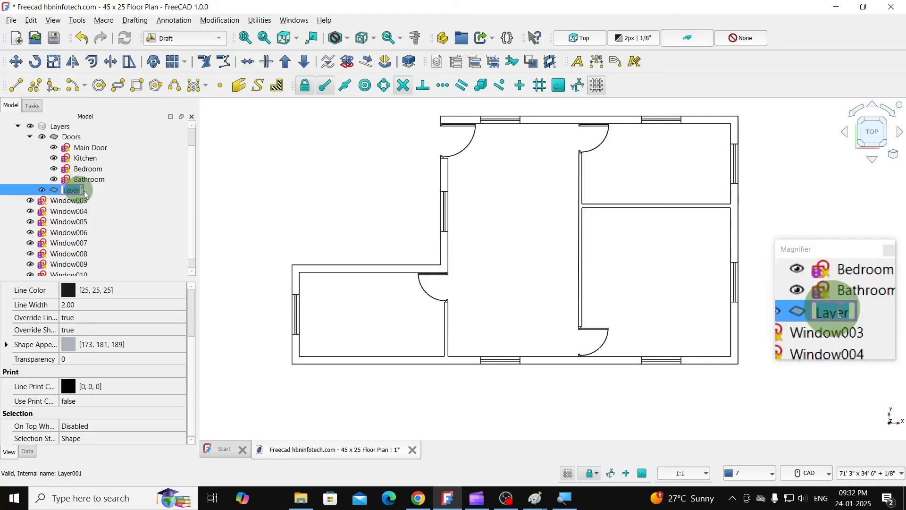
text(W)
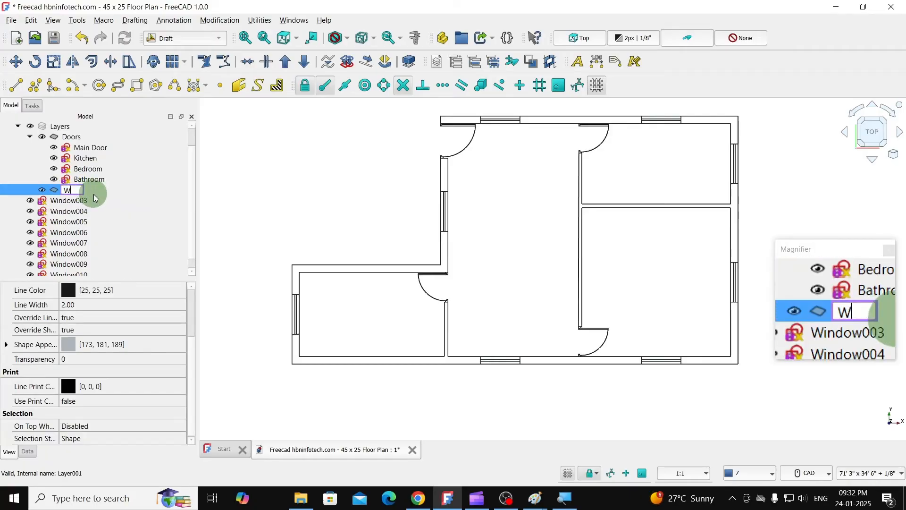
text(indows)
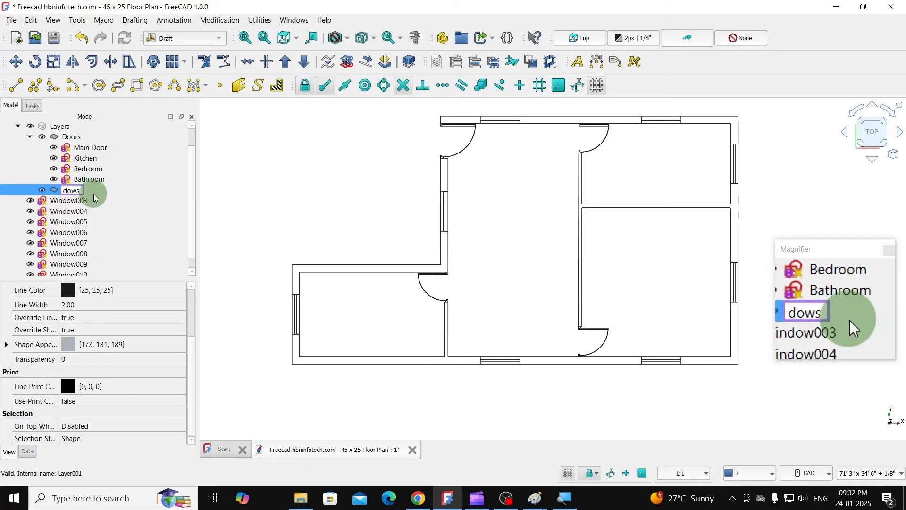
key(Return)
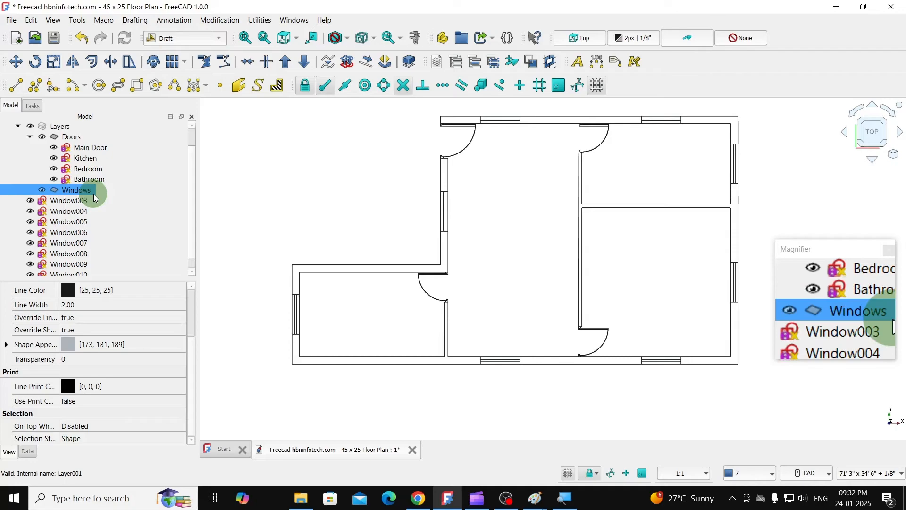
- Move the sketches Window003 to Window010 into the Windows layer and collapse the Doors layer
click(78, 201)
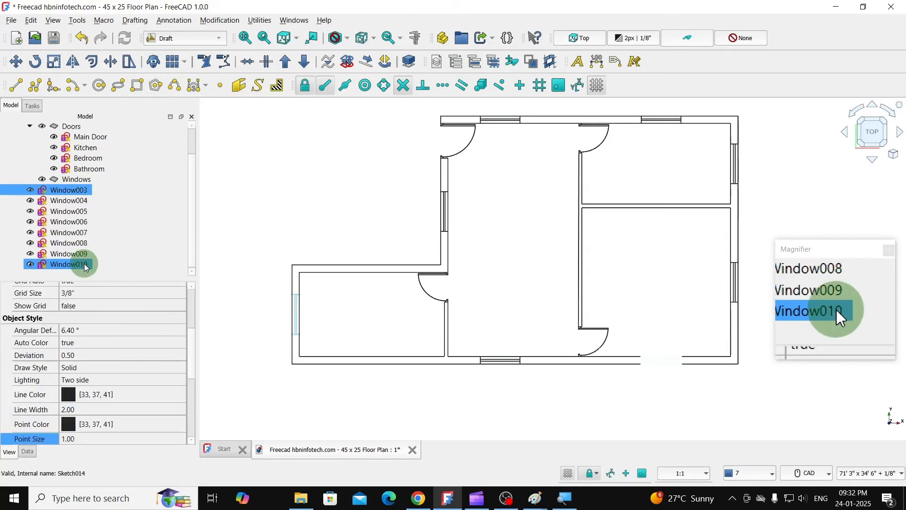
shift+click(84, 264)
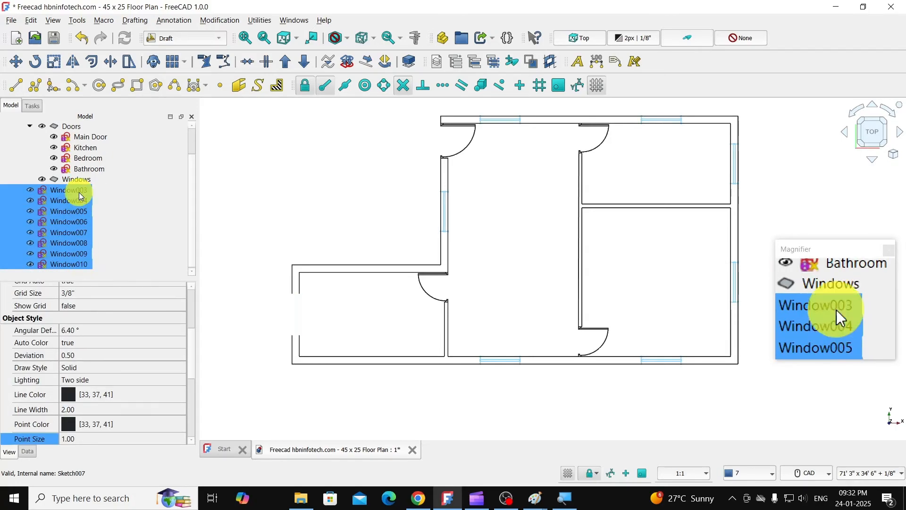
drag(80, 196, 87, 179)
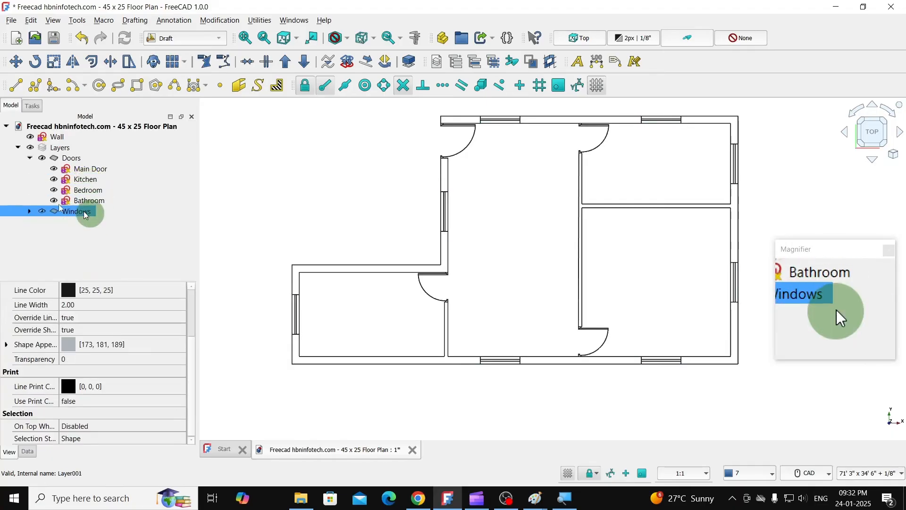
click(31, 158)
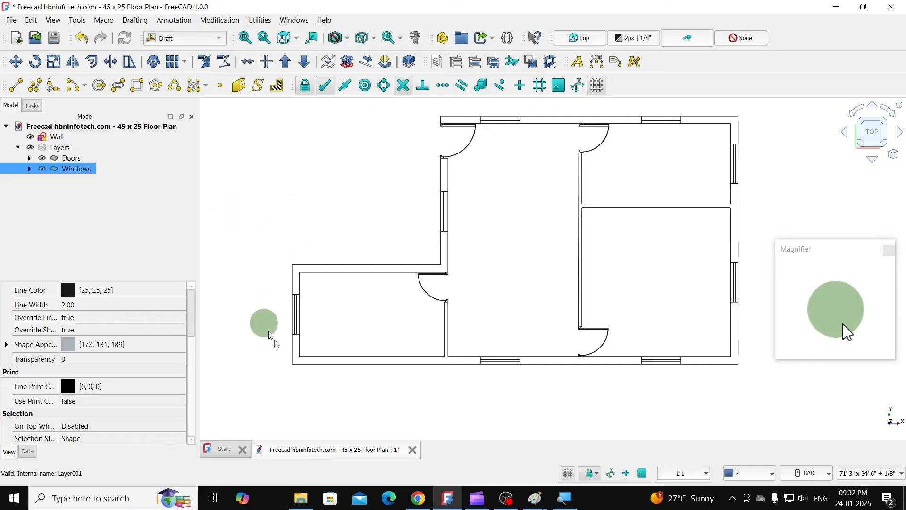
- Switch to Chrome and look over the DXF Symbols for Floor Plan download page
click(418, 498)
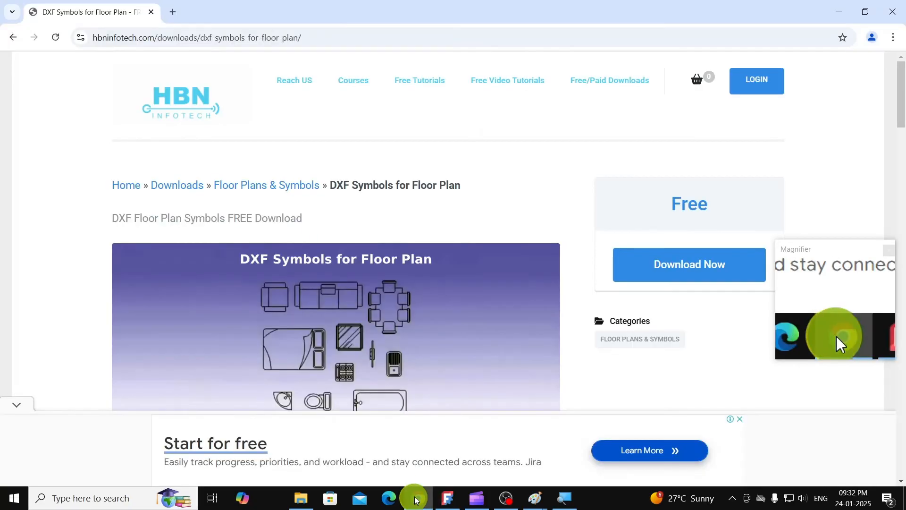
scroll(386, 288, down, 5)
scroll(263, 261, up, 4)
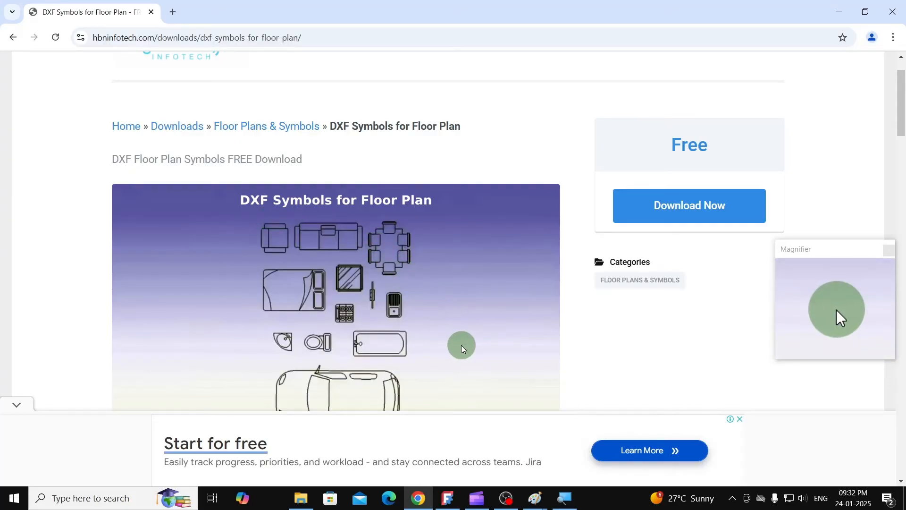
- Switch back to FreeCAD and import DXF Floor Plan Symbols Final.dxf from the Floor Plans folder with the default DXF import options
click(447, 497)
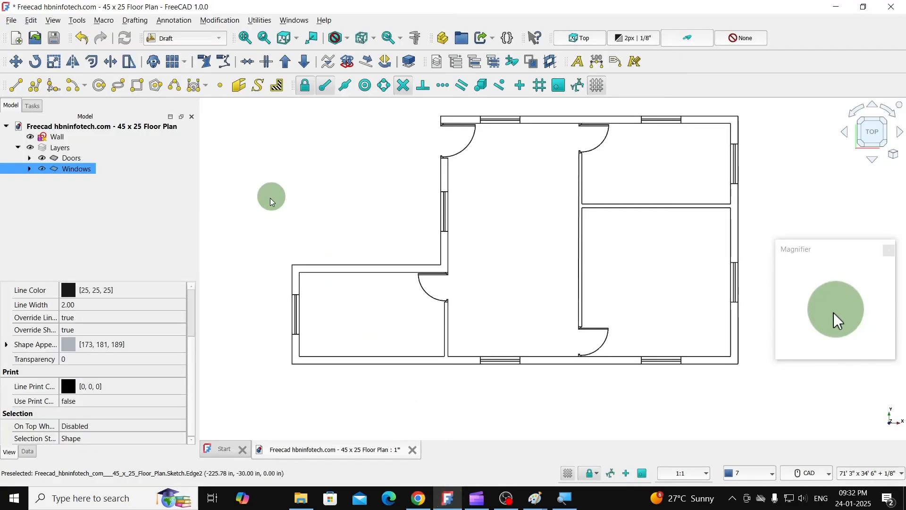
click(10, 22)
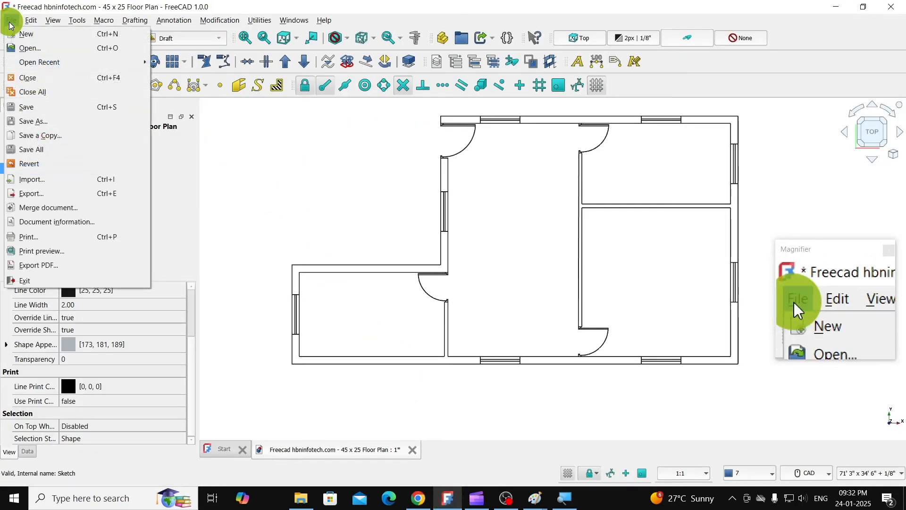
click(27, 178)
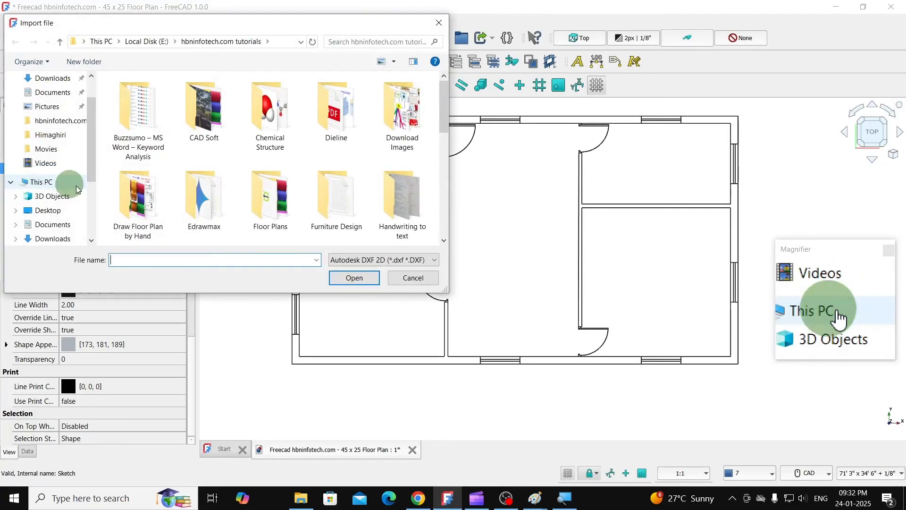
double_click(267, 200)
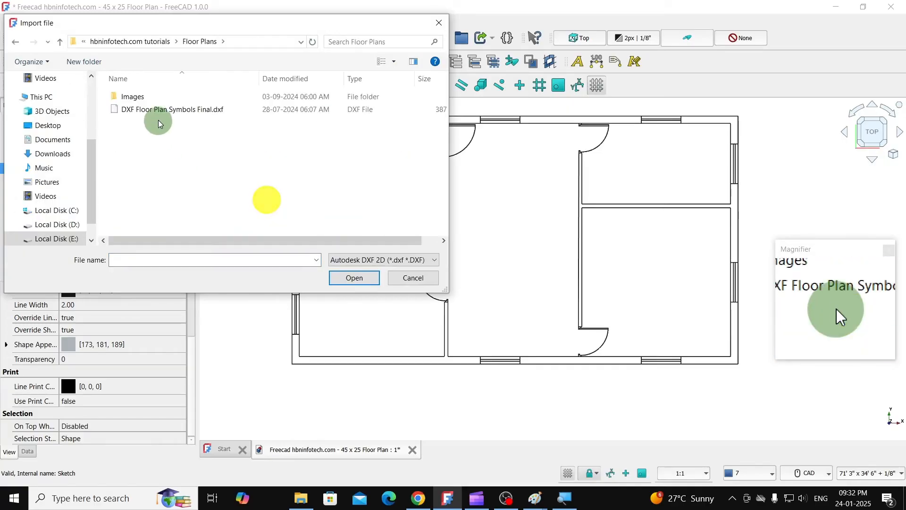
click(162, 111)
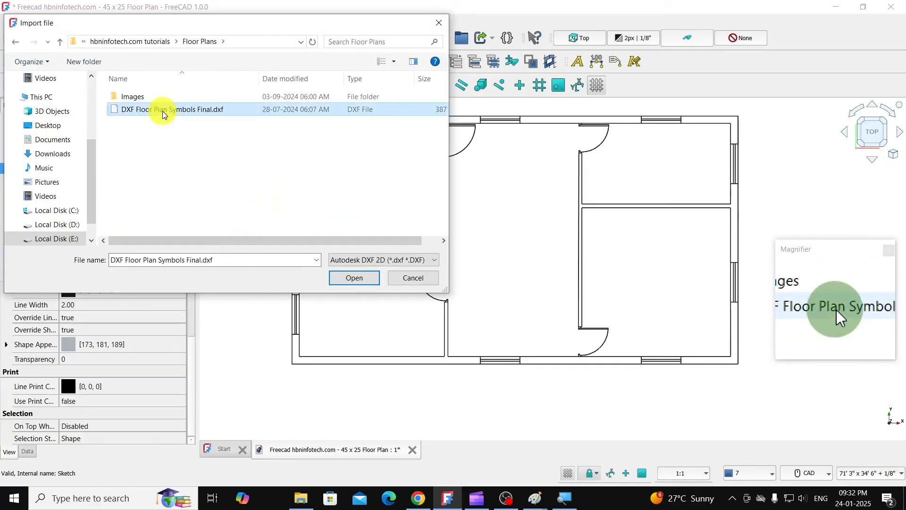
click(354, 278)
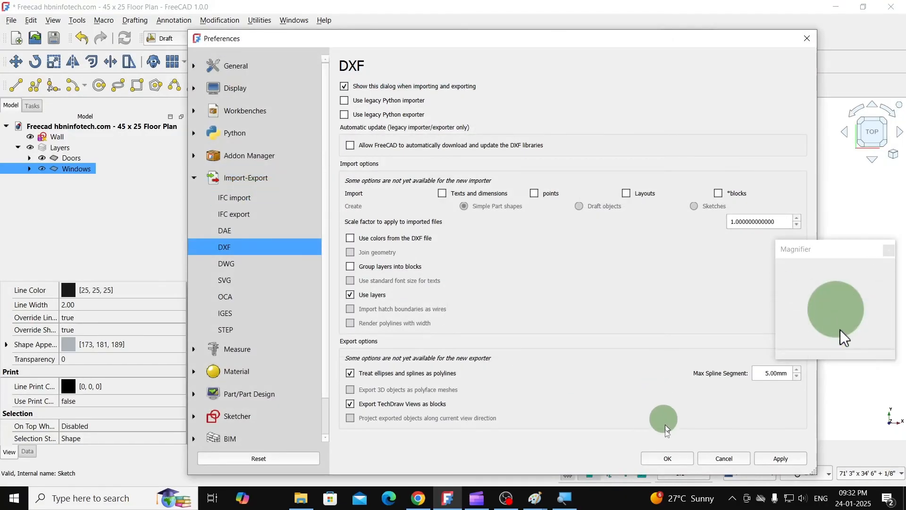
click(667, 460)
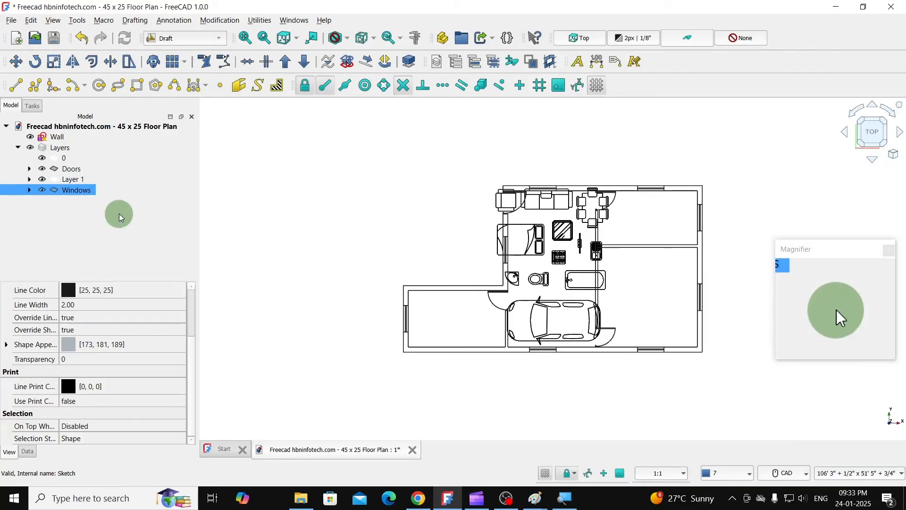
- Expand the imported Layer 1 to view the objects it contains
click(39, 178)
click(39, 178)
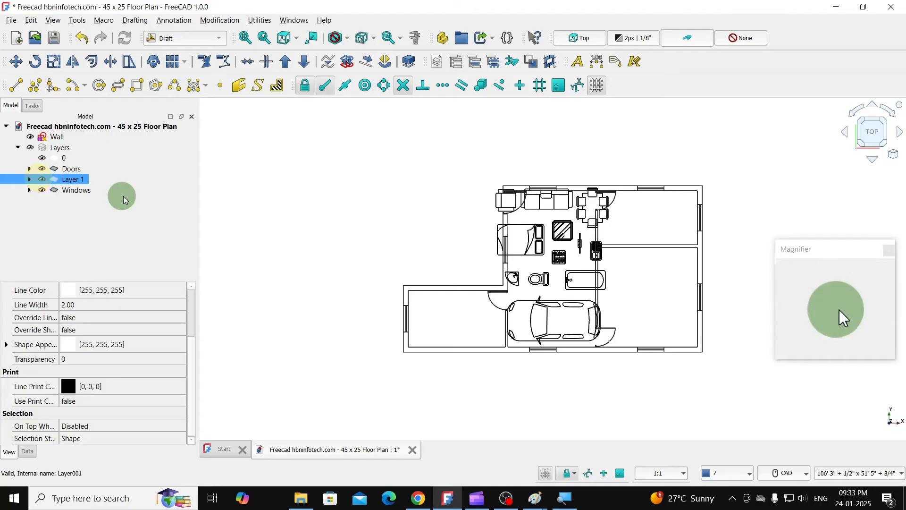
click(29, 179)
click(90, 201)
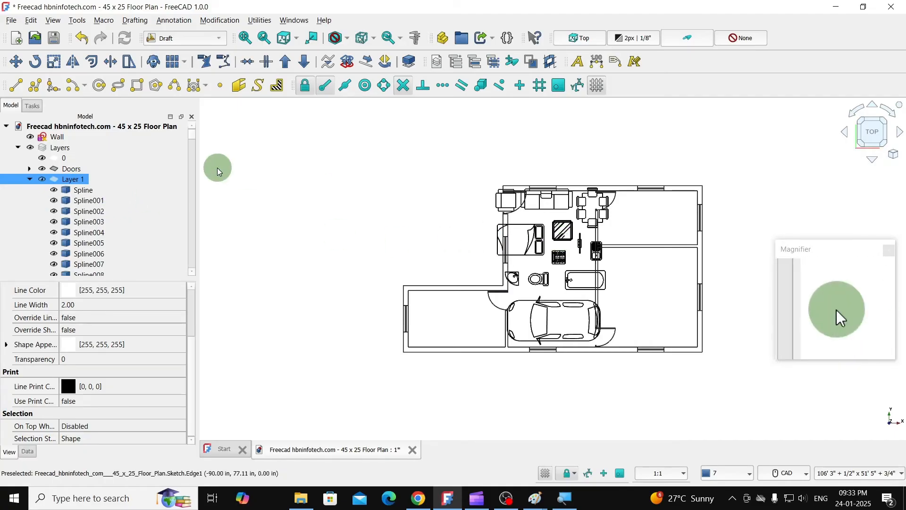
- Select all contents of Layer 1 and move them without copying, about 37' left and 10' up, clear of the floor plan
click(72, 182)
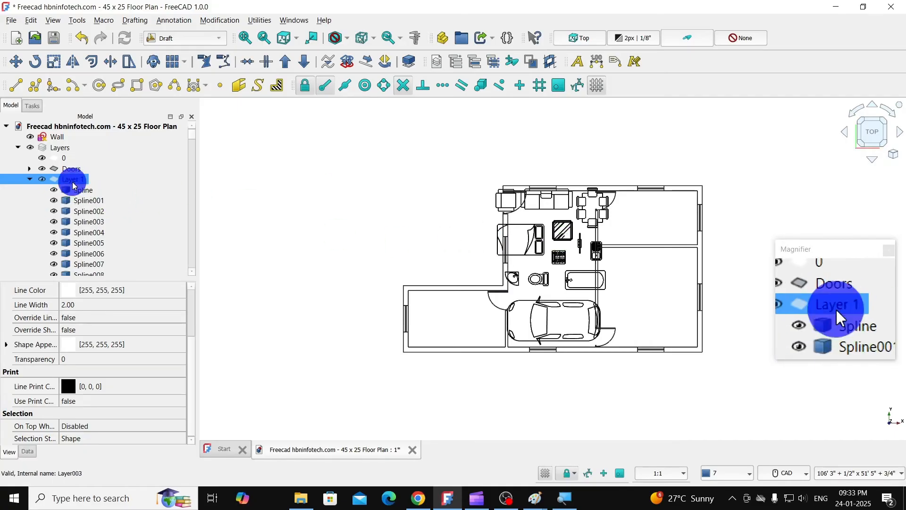
right_click(72, 182)
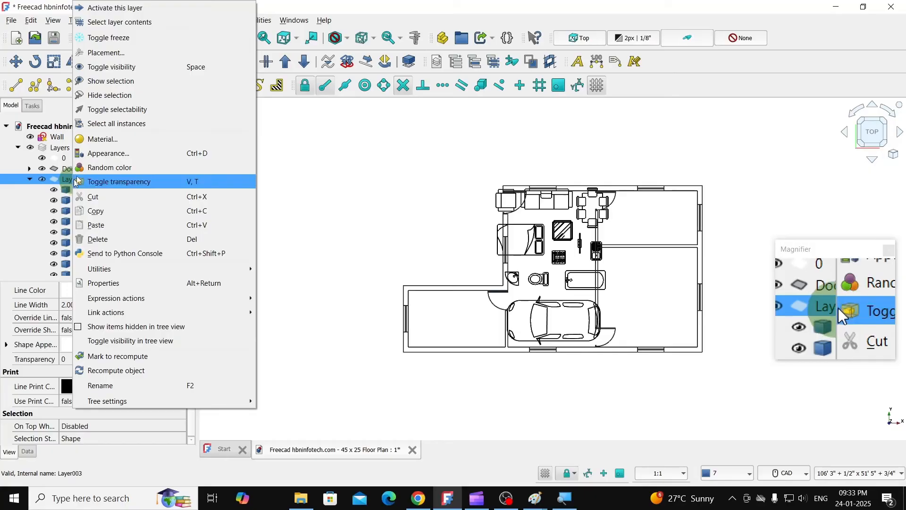
click(123, 22)
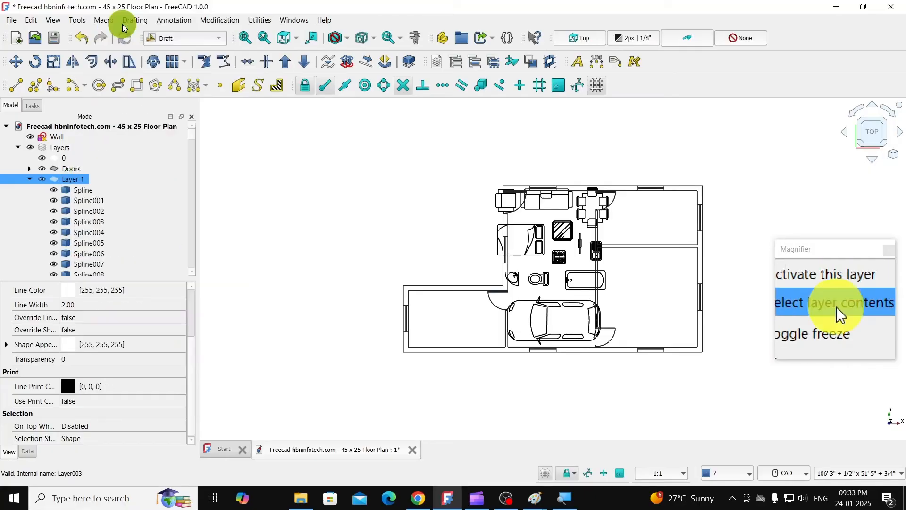
click(23, 65)
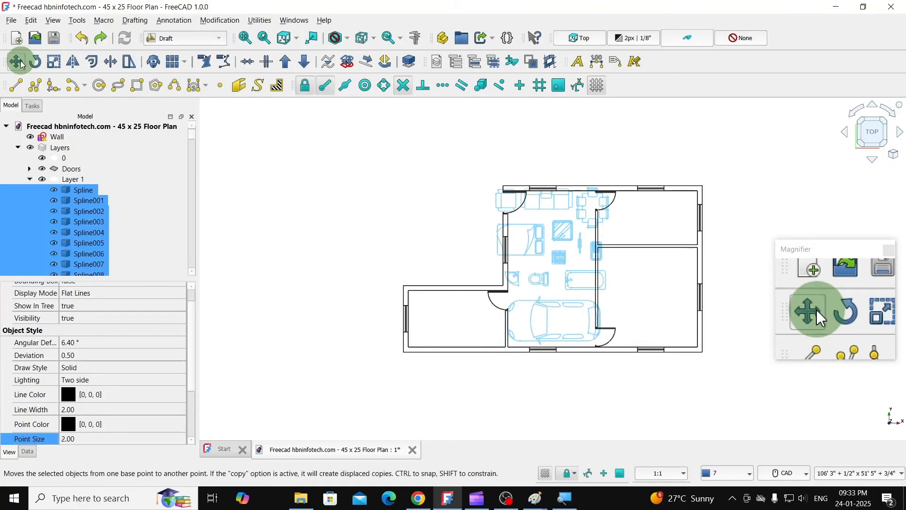
click(40, 340)
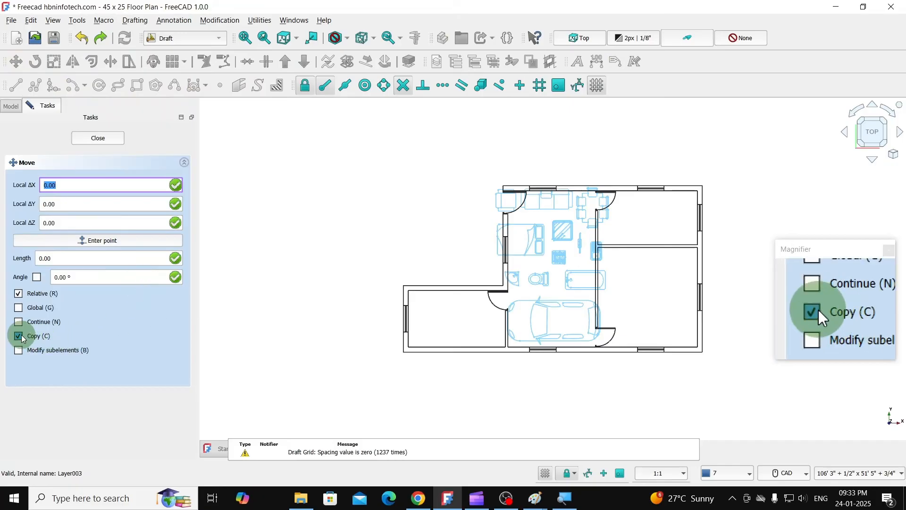
click(19, 336)
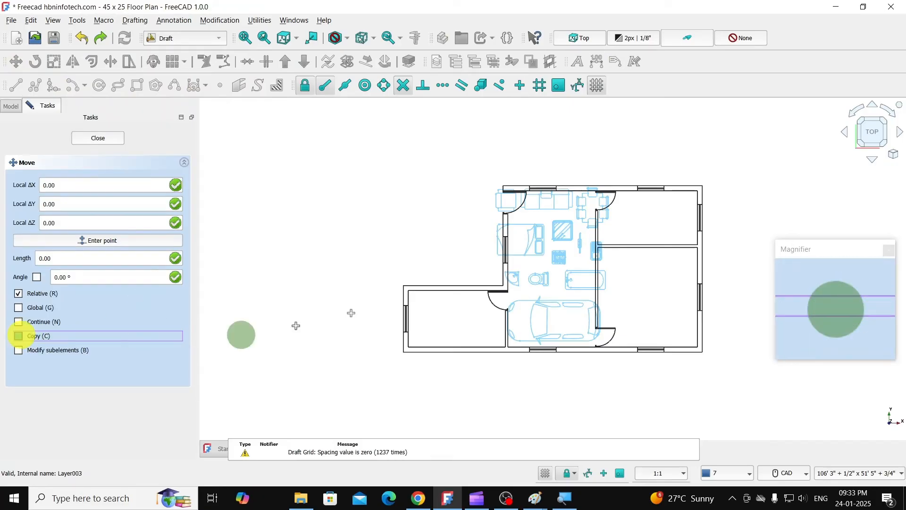
click(564, 224)
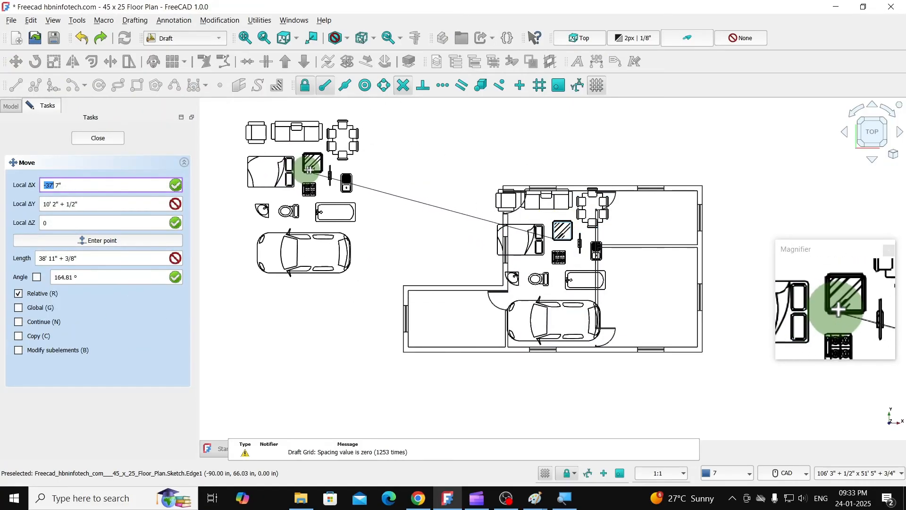
click(315, 173)
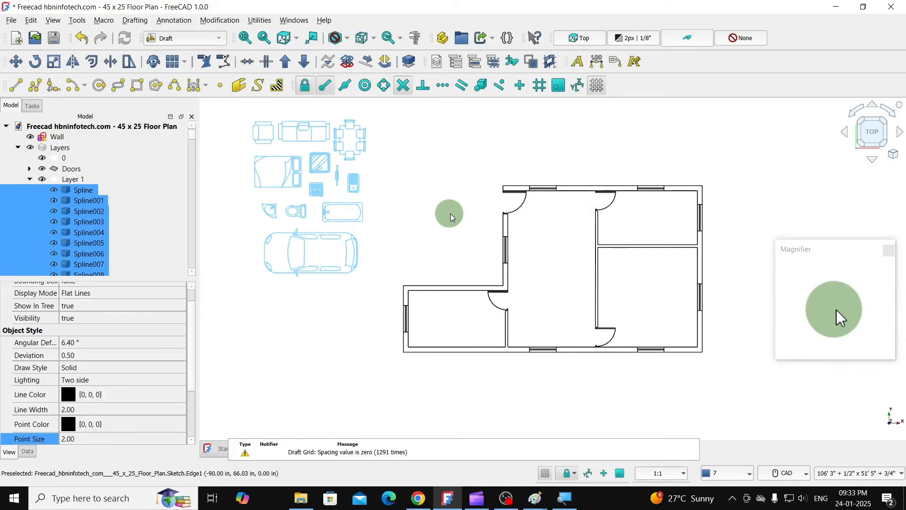
click(421, 205)
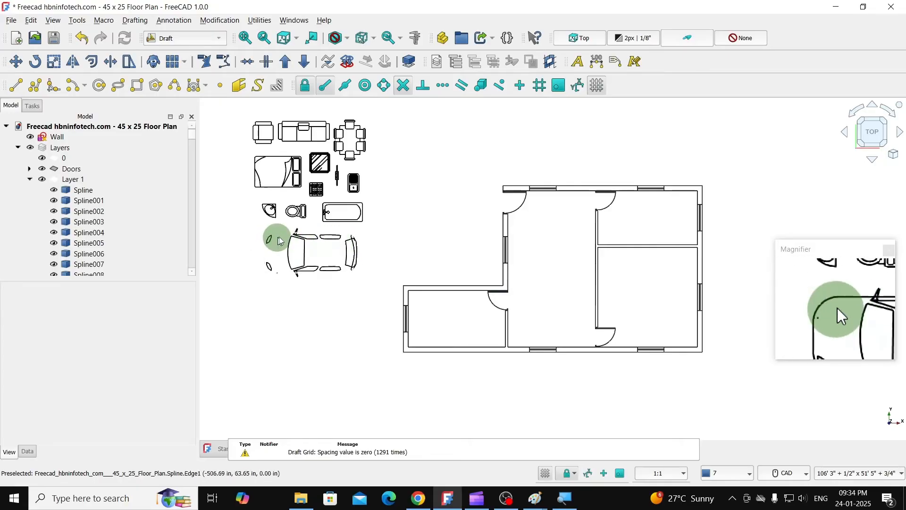
- Delete the windshield spline inside the imported car symbol
click(302, 251)
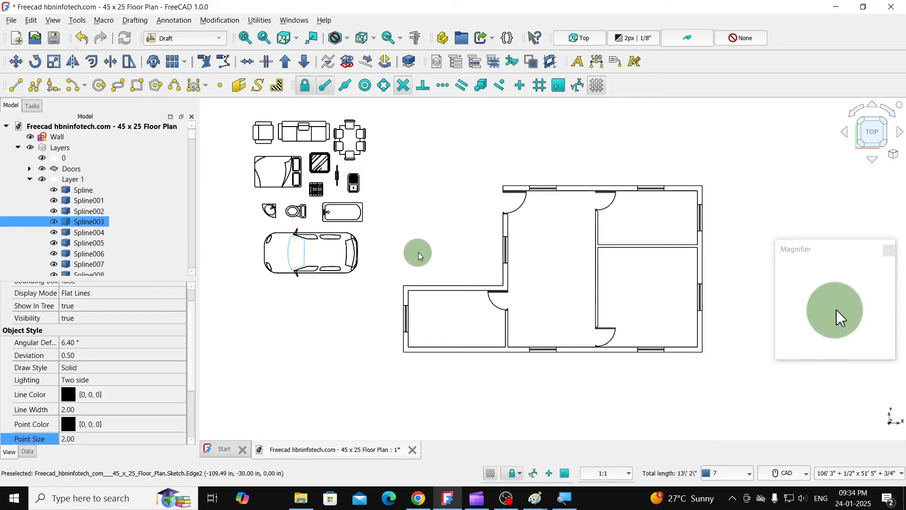
key(Delete)
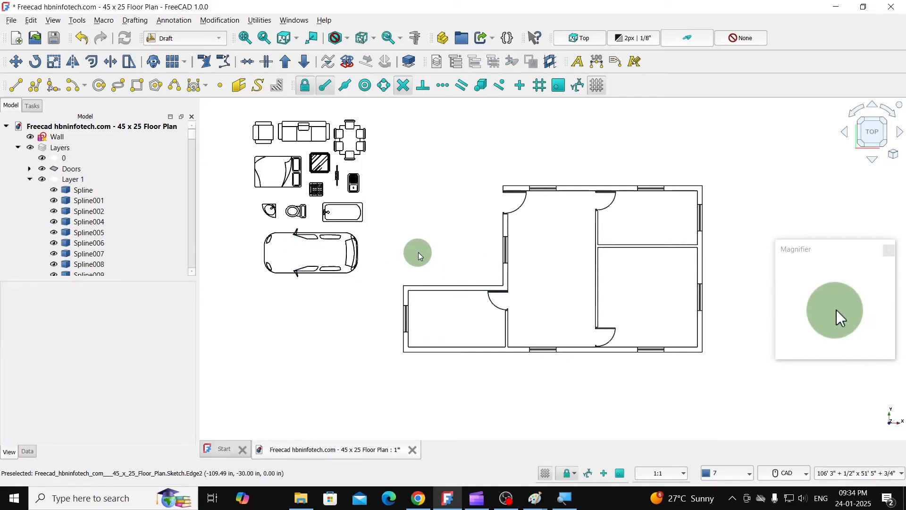
- Undo the windshield spline's deletion and box-select all splines of the imported car symbol
key(ctrl+z)
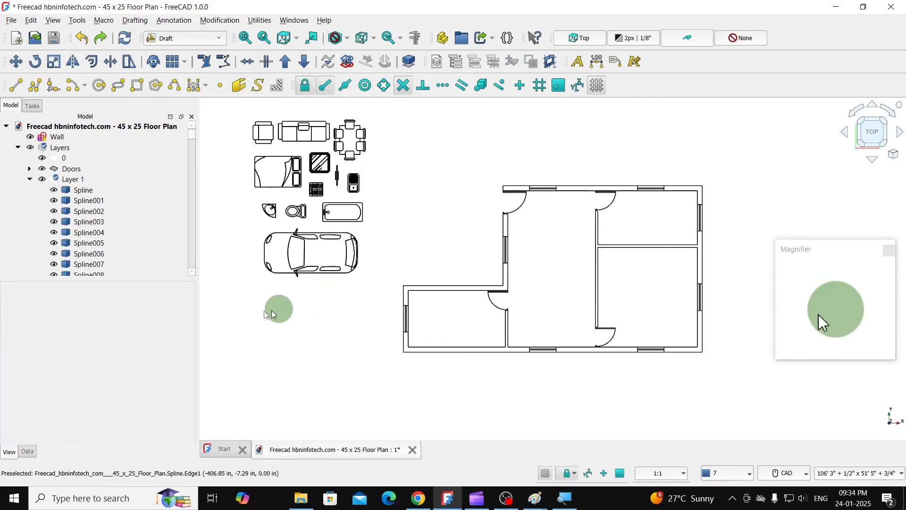
scroll(234, 262, up, 2)
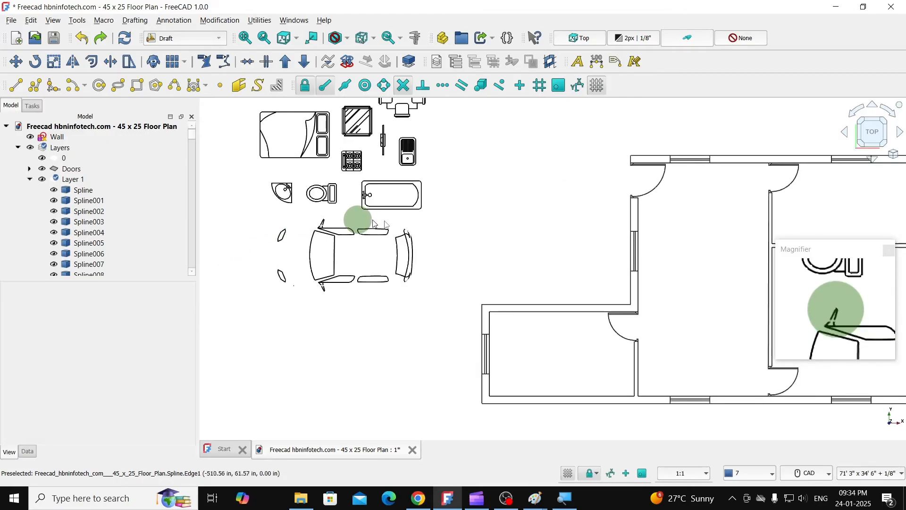
scroll(354, 222, up, 1)
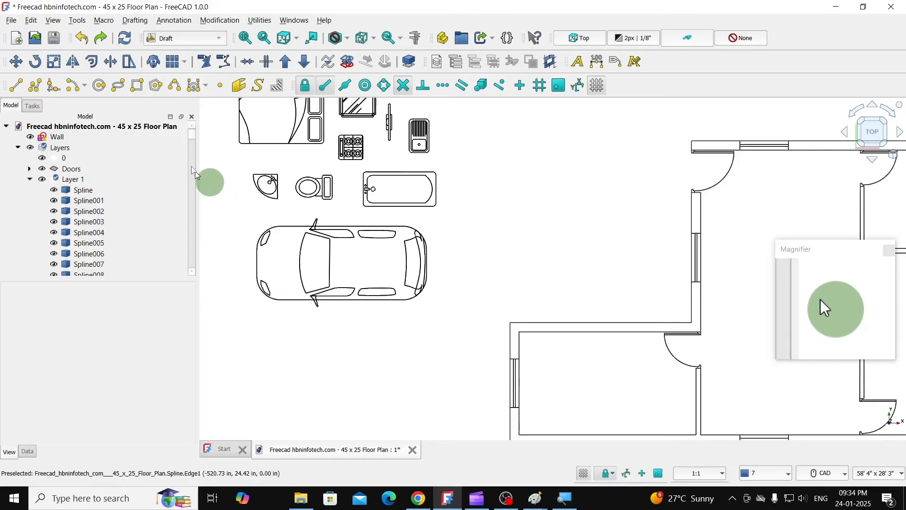
click(31, 20)
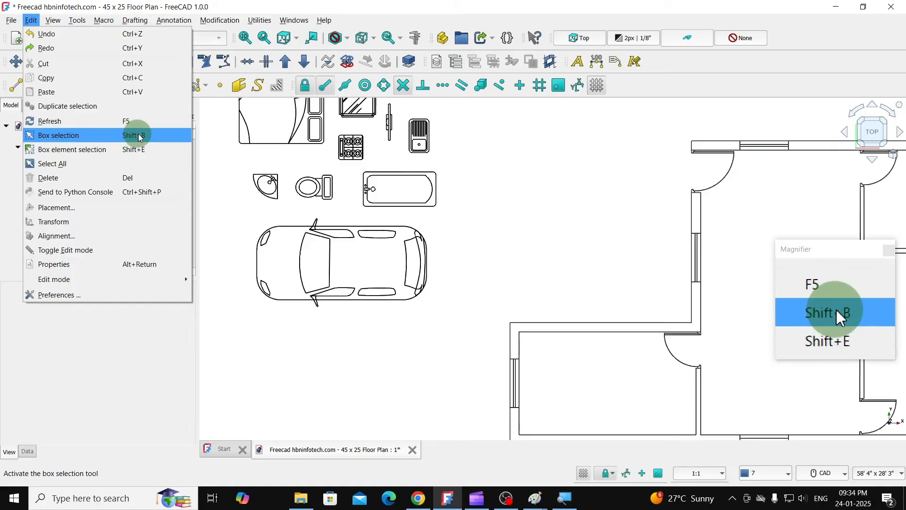
click(98, 135)
drag(236, 207, 443, 297)
drag(465, 337, 463, 336)
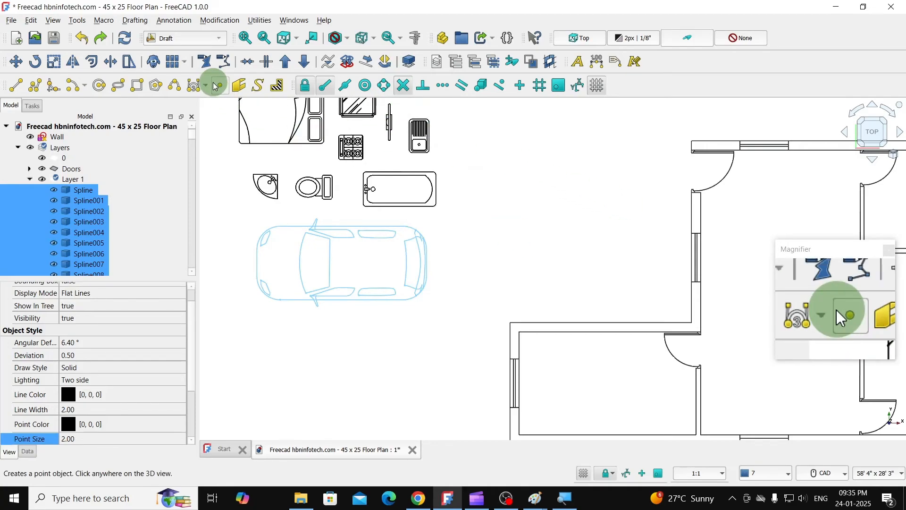
- Switch to the BIM workbench and make a compound of the selected car splines
click(196, 40)
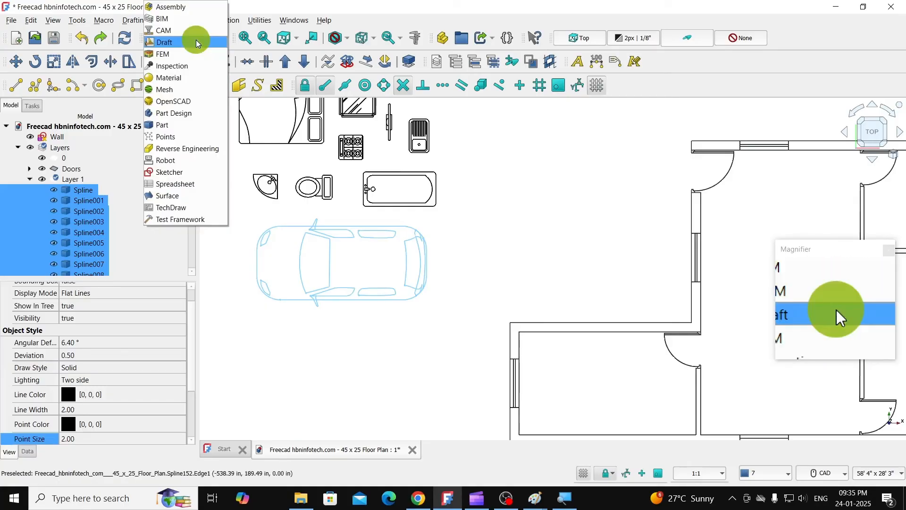
click(178, 19)
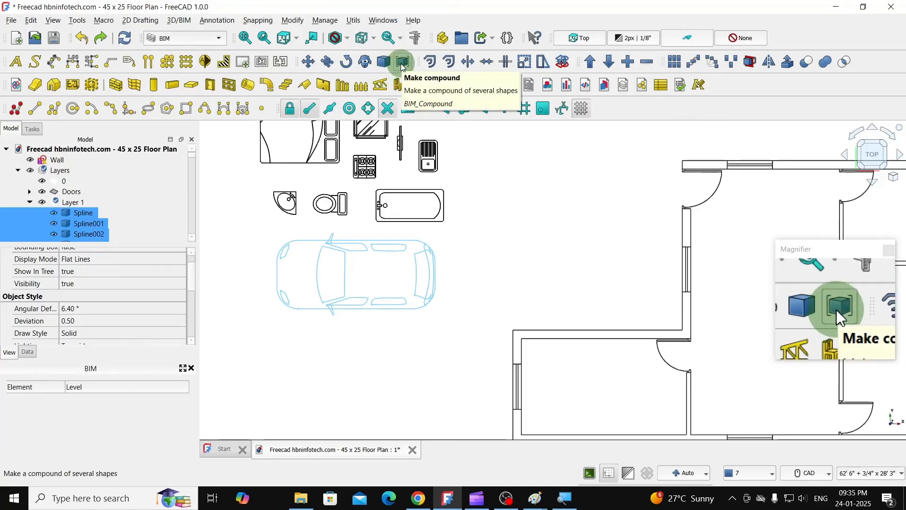
click(401, 62)
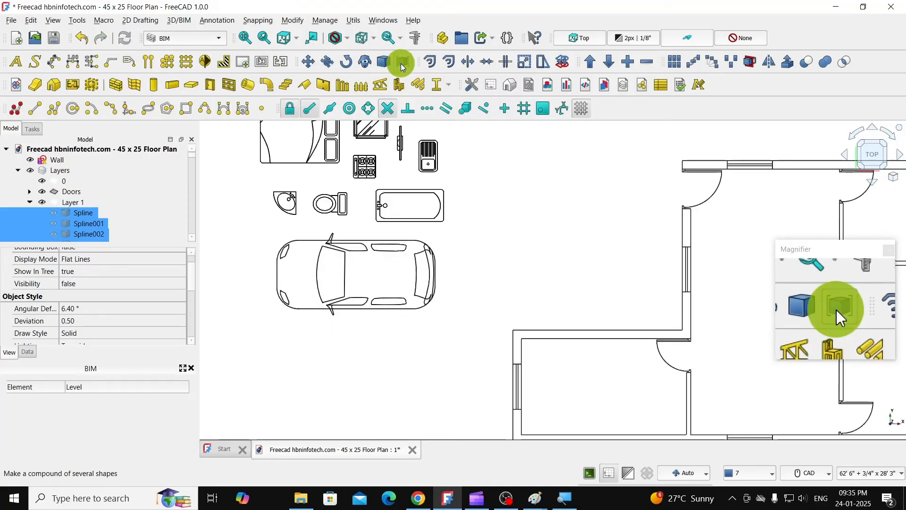
- Move the car compound without copying into the open corner outside the house, just above the lower-left room's top wall
click(358, 256)
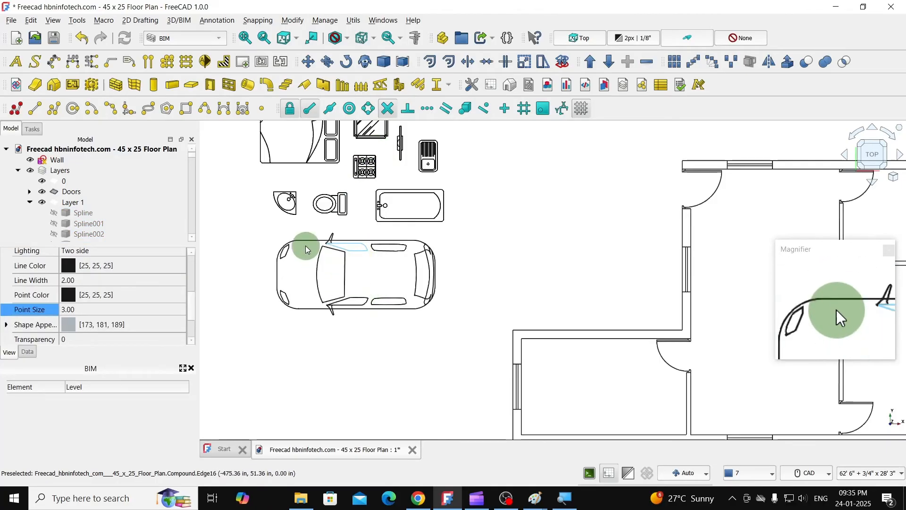
scroll(305, 245, down, 1)
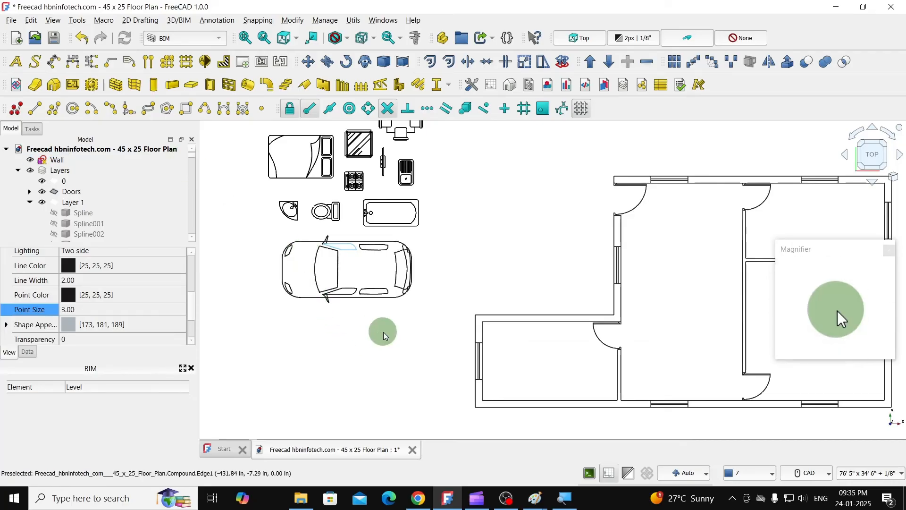
click(308, 62)
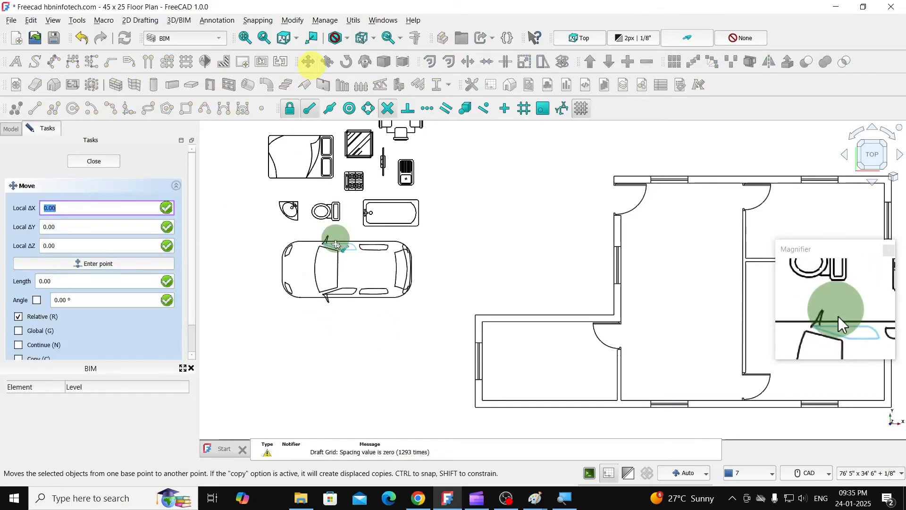
click(325, 283)
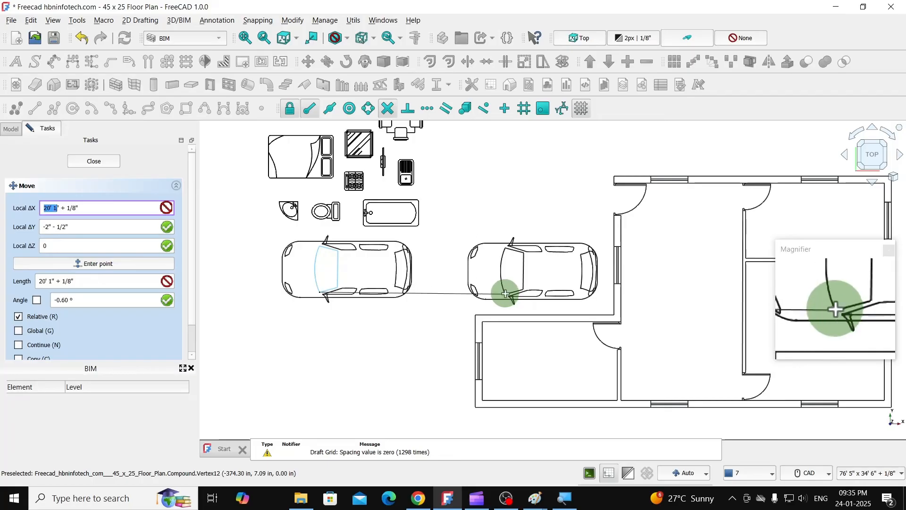
click(508, 300)
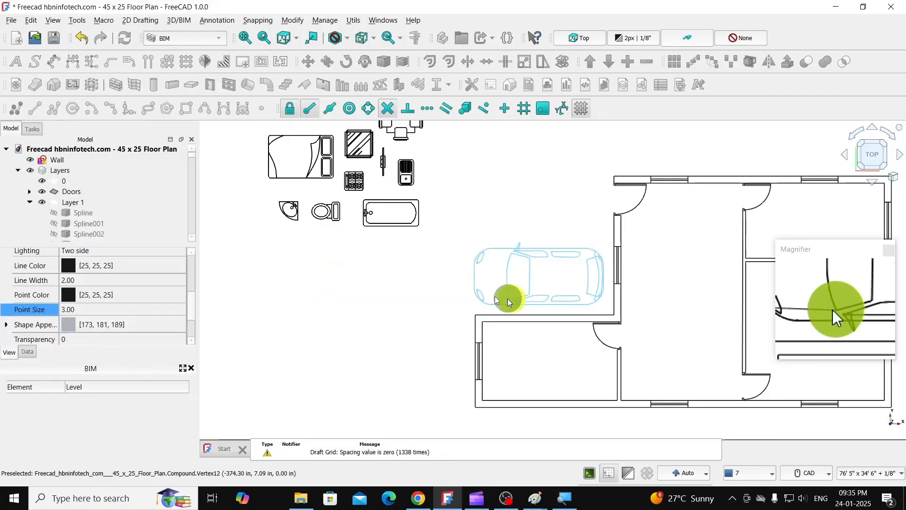
click(395, 293)
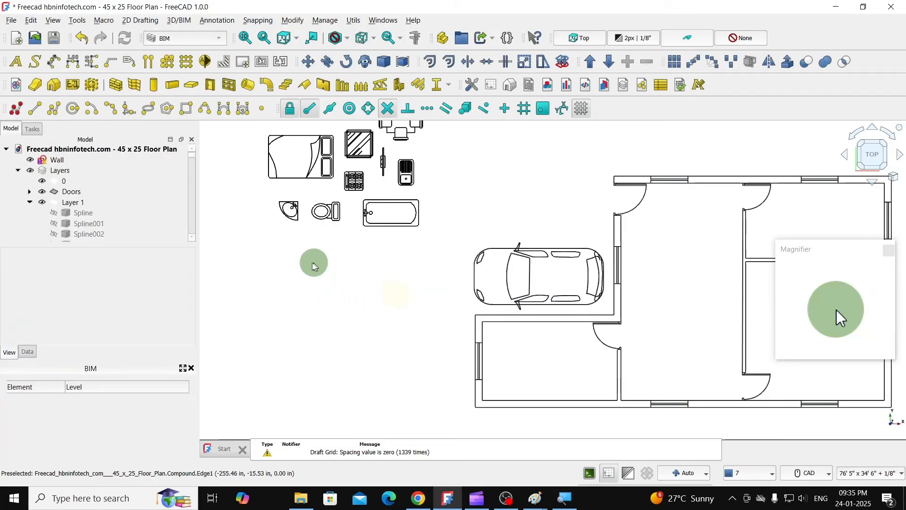
- Box-select all parts of the imported bathtub symbol and make a compound of them
scroll(370, 192, up, 2)
scroll(371, 191, up, 2)
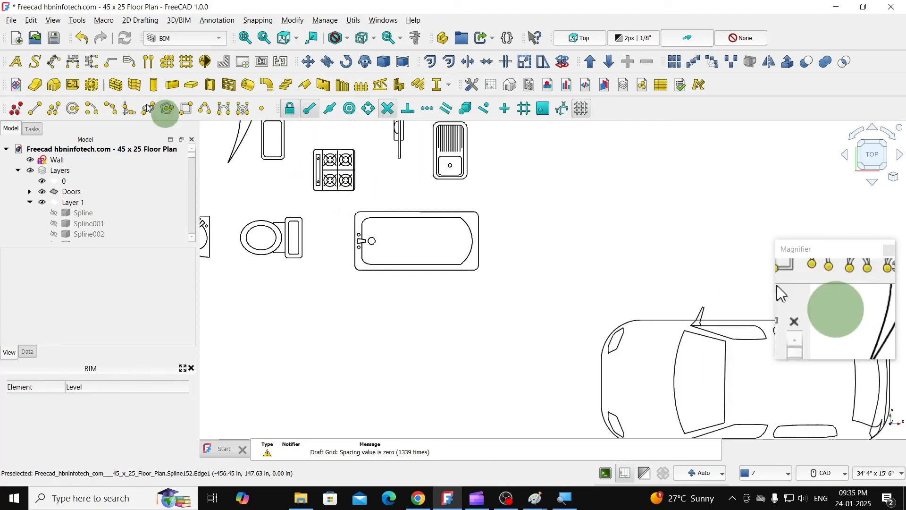
click(33, 21)
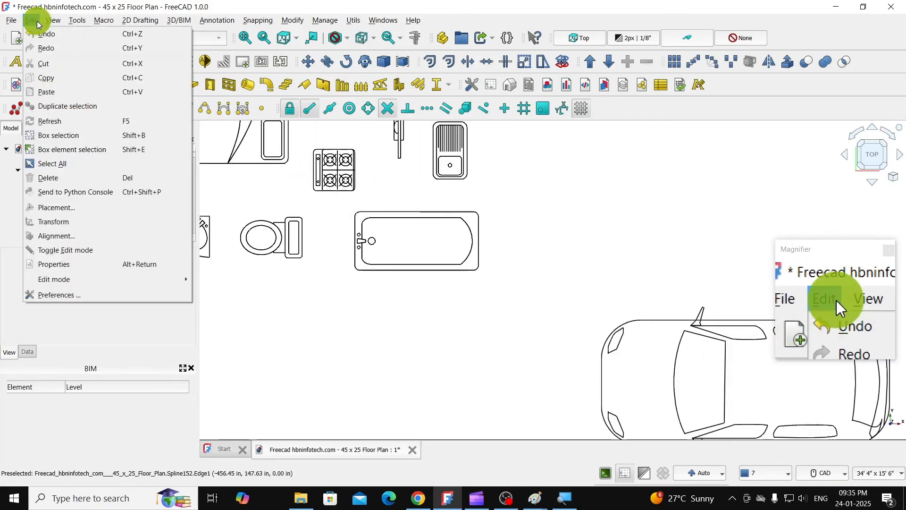
click(66, 134)
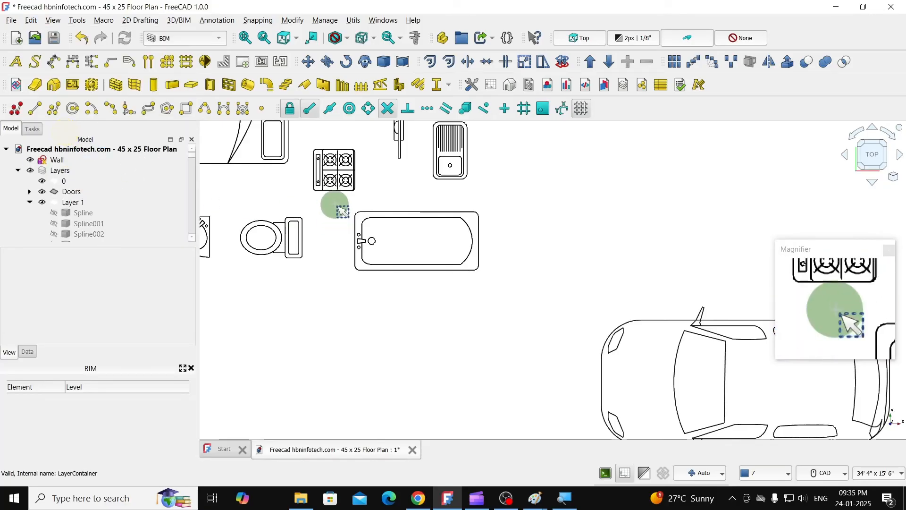
drag(340, 197, 504, 301)
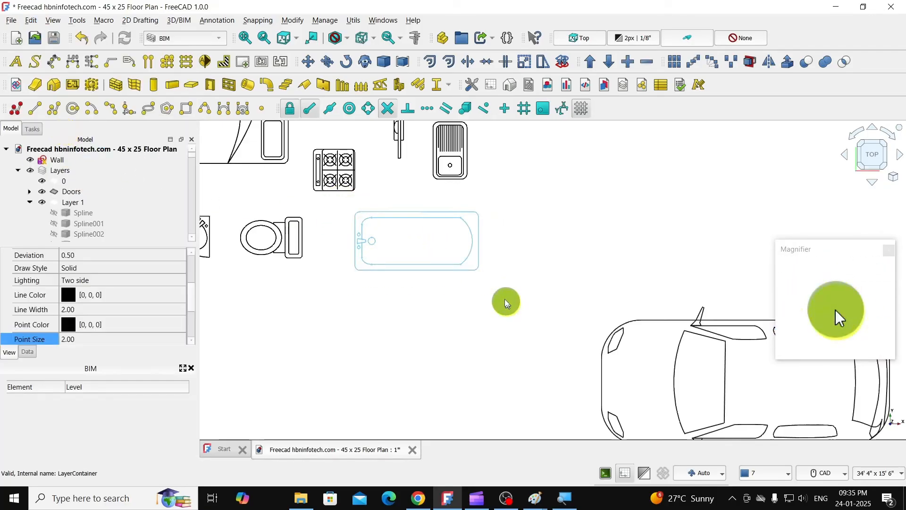
click(402, 63)
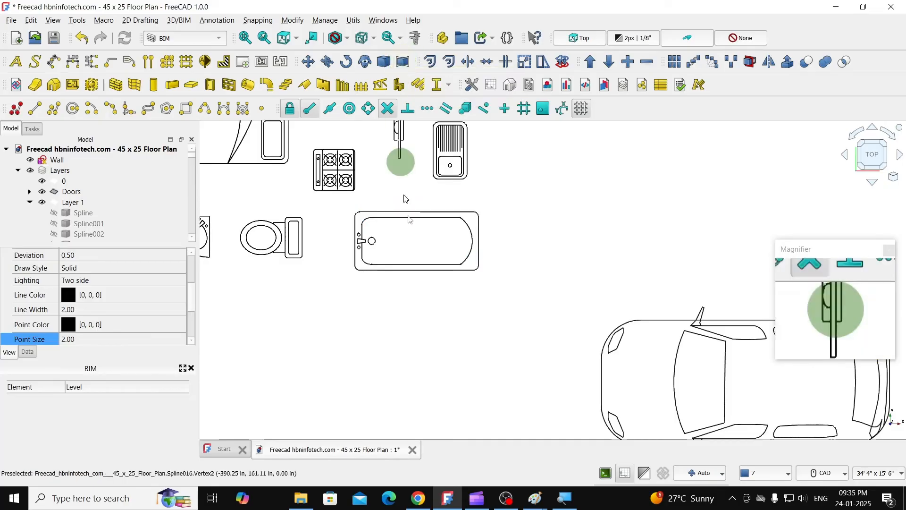
- Move the bathtub compound into the lower-left room's upper-left corner against the top wall, with intersection snap off and near snap on
click(412, 217)
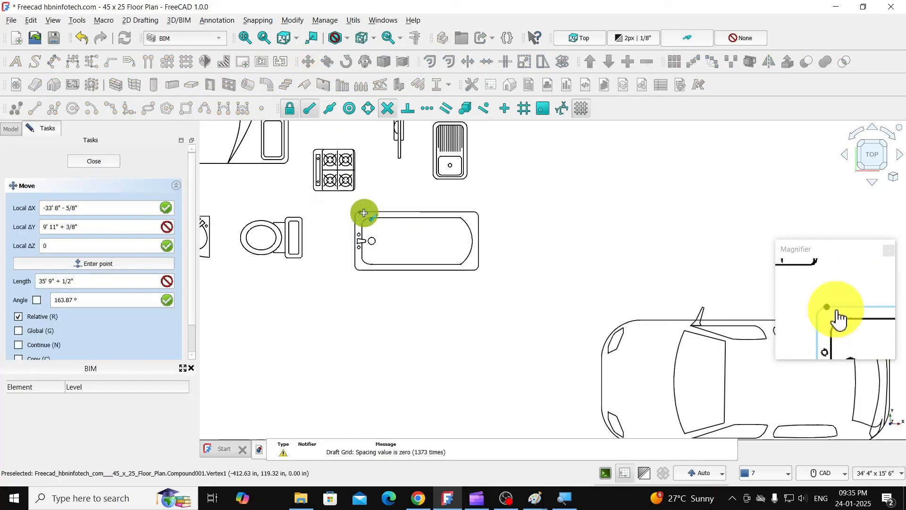
click(364, 213)
scroll(404, 242, down, 4)
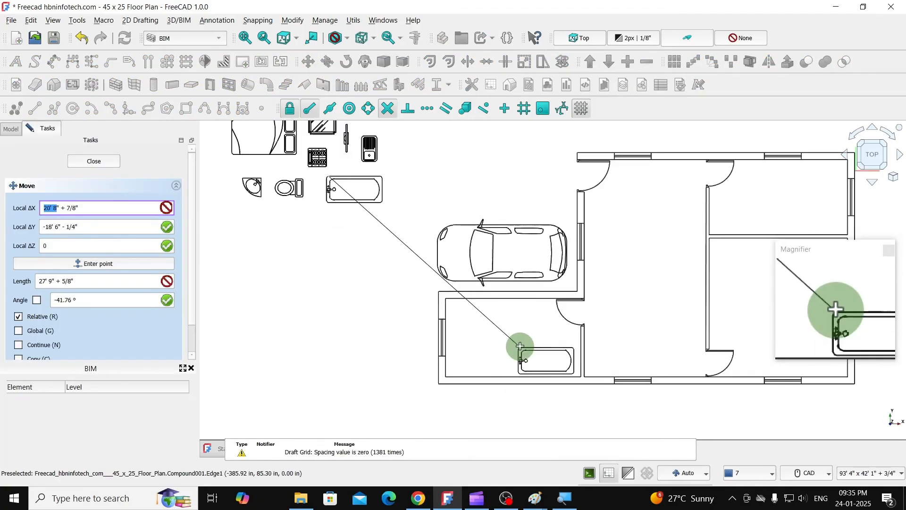
scroll(519, 346, up, 2)
scroll(406, 271, up, 3)
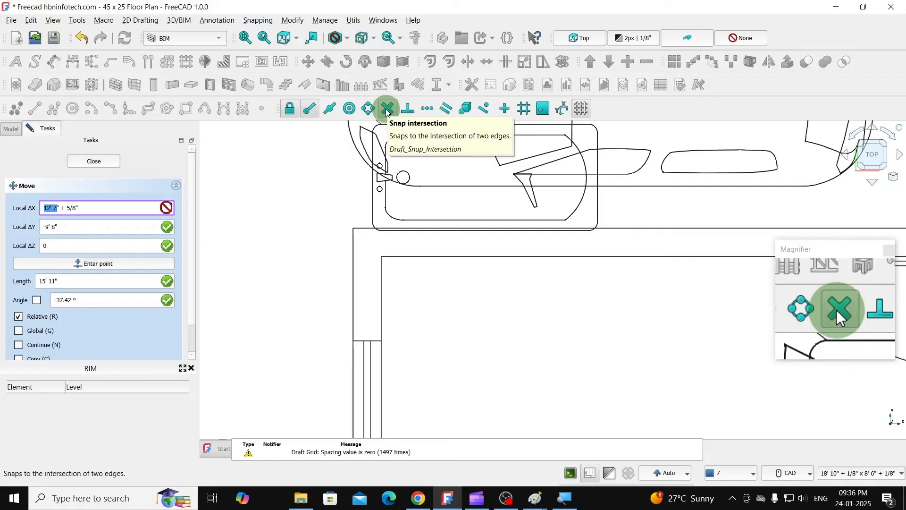
click(387, 109)
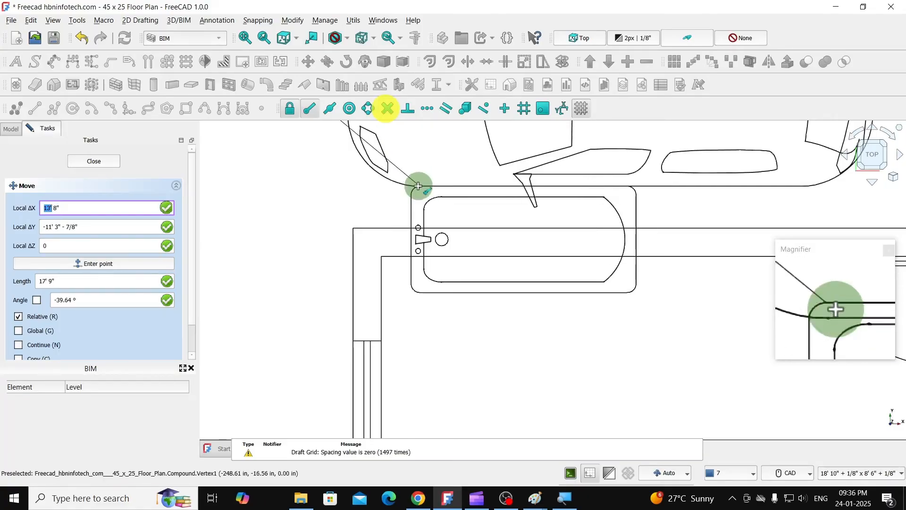
click(484, 109)
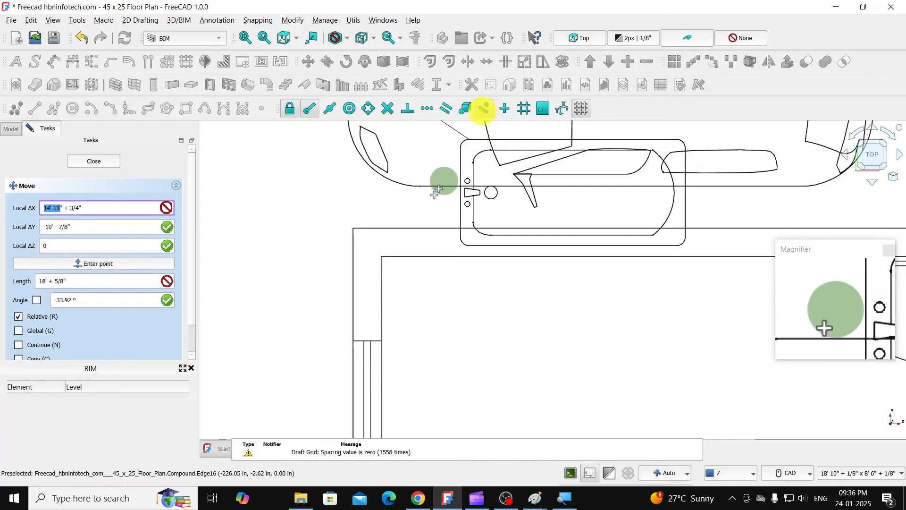
click(389, 258)
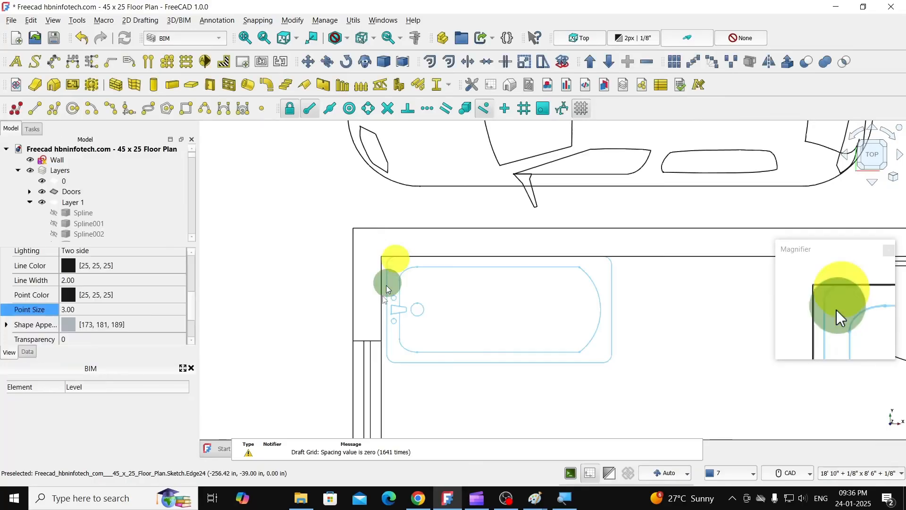
- Move the bathtub slightly left so its faucet end sits against the inner face of the room's left wall
click(308, 65)
scroll(386, 313, up, 2)
scroll(392, 347, up, 3)
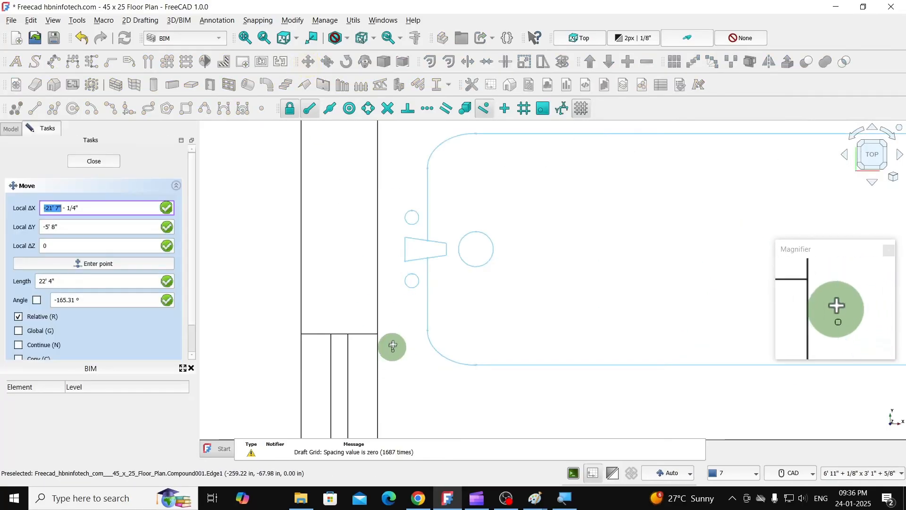
scroll(392, 309, down, 3)
click(393, 299)
scroll(392, 298, down, 2)
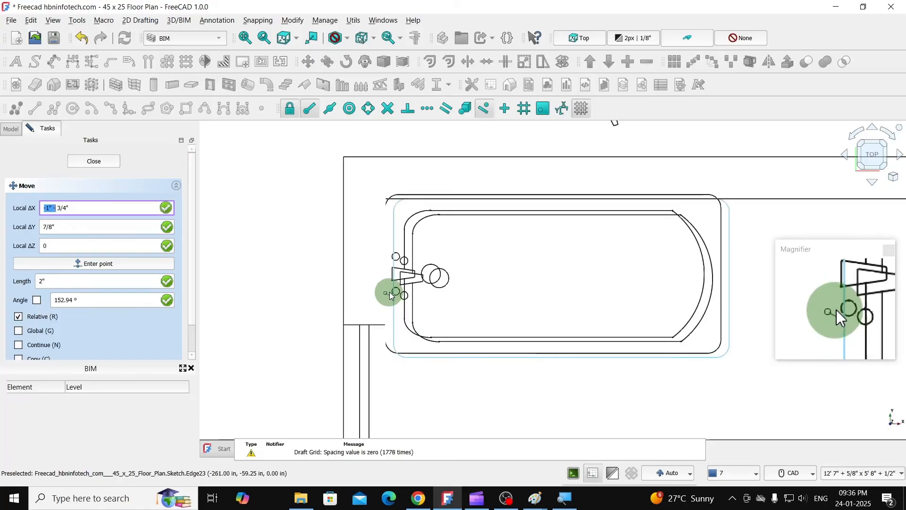
click(384, 299)
click(300, 215)
- Box-select all parts of the imported toilet symbol and make a compound of them
scroll(319, 204, down, 5)
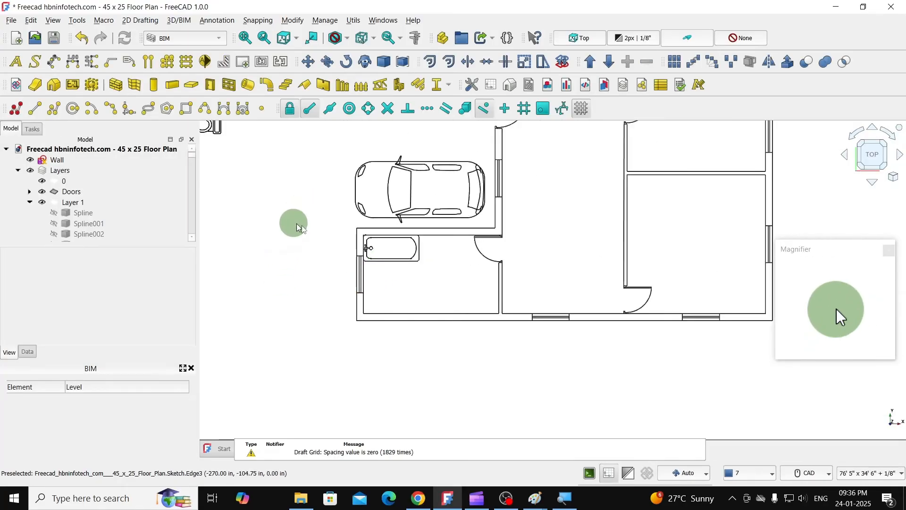
scroll(354, 267, down, 3)
scroll(232, 182, up, 6)
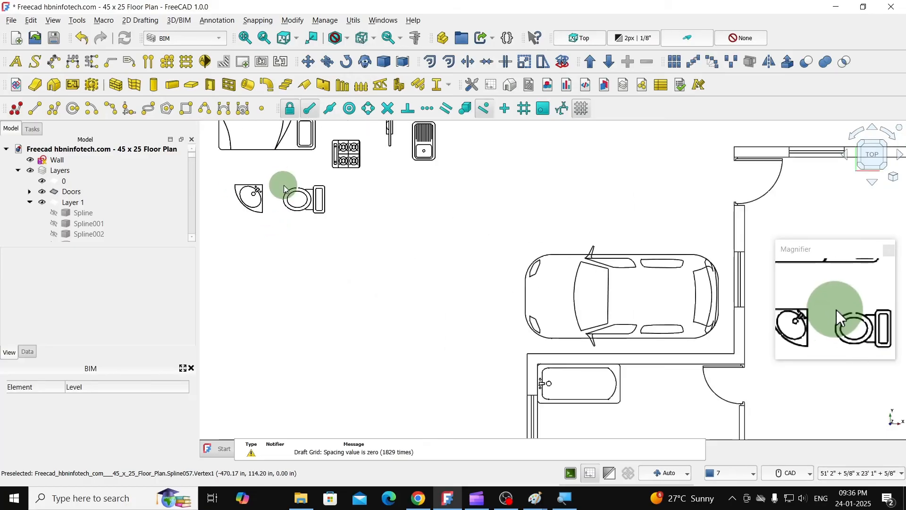
scroll(284, 189, up, 3)
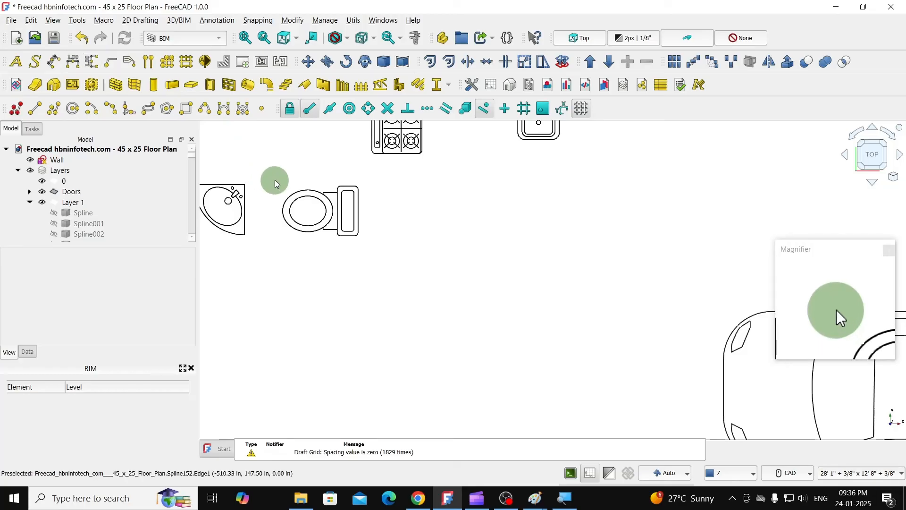
drag(266, 167, 385, 261)
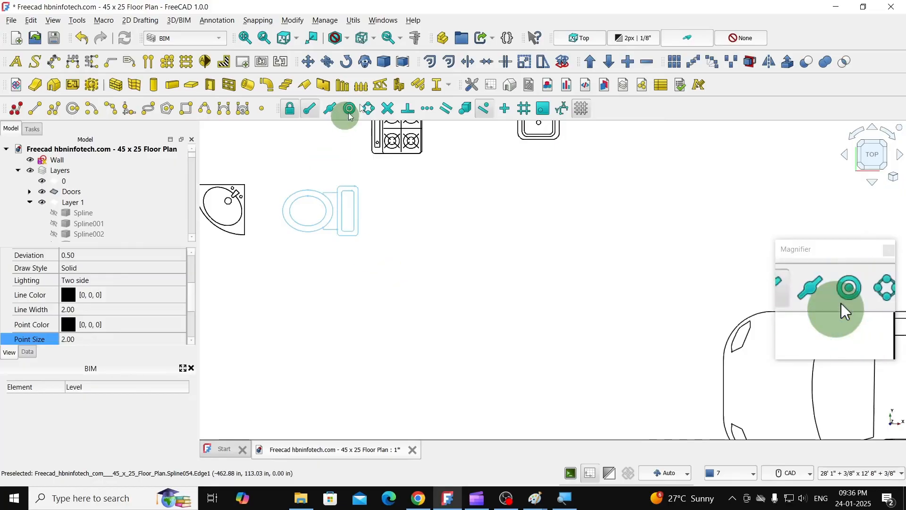
click(407, 60)
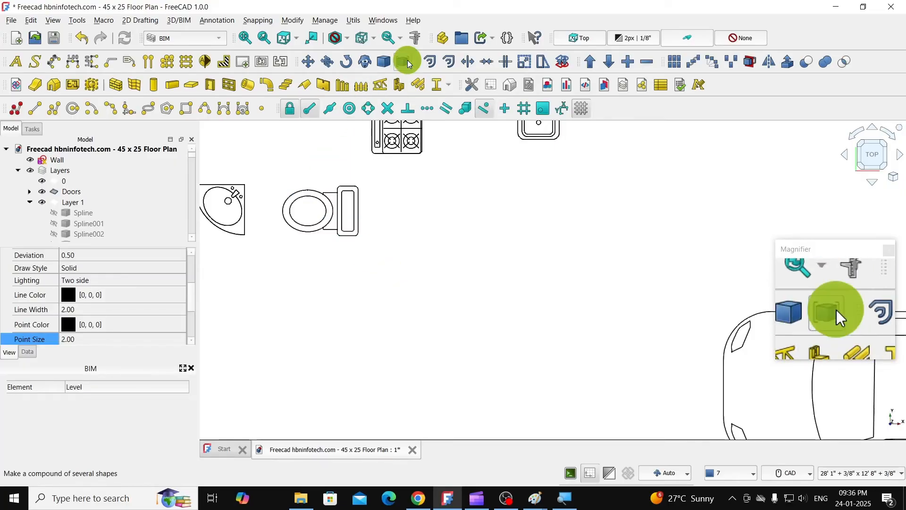
- Rotate the toilet compound by 270° about the top of its bowl with ortho snap on, so the tank faces down
click(313, 200)
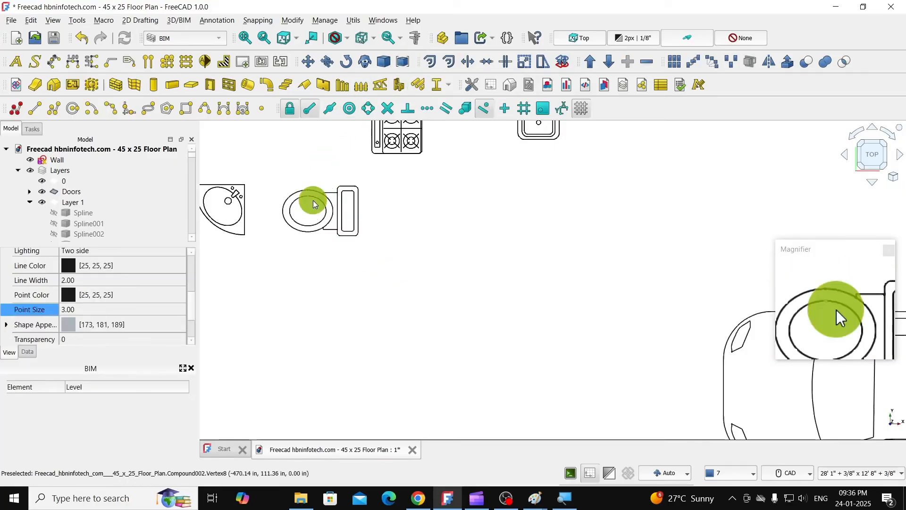
click(346, 61)
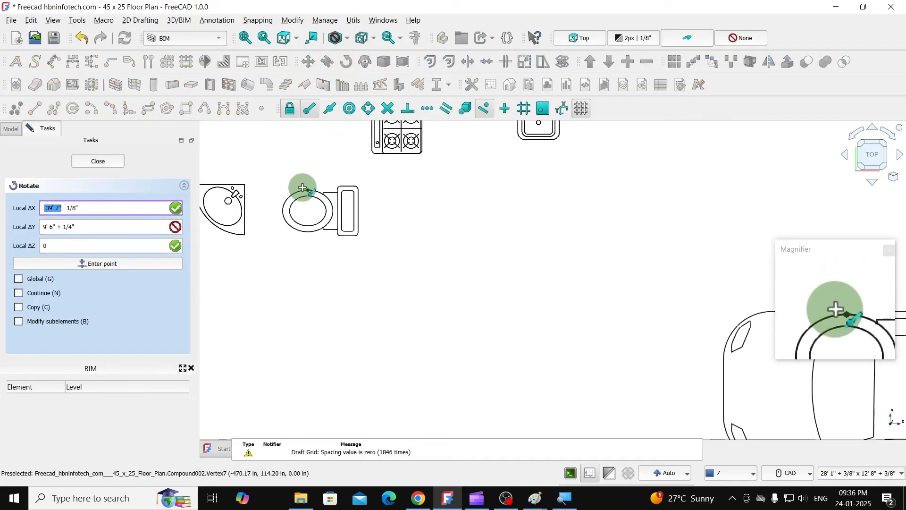
click(304, 187)
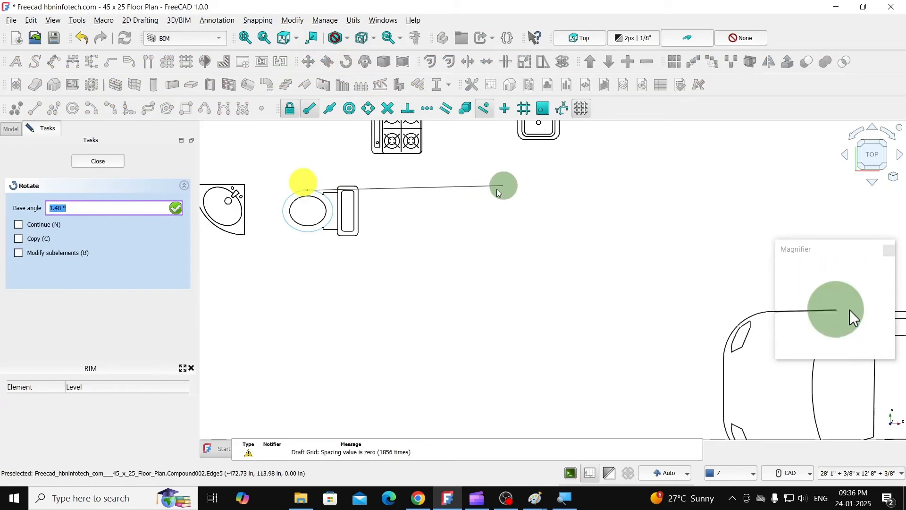
click(506, 112)
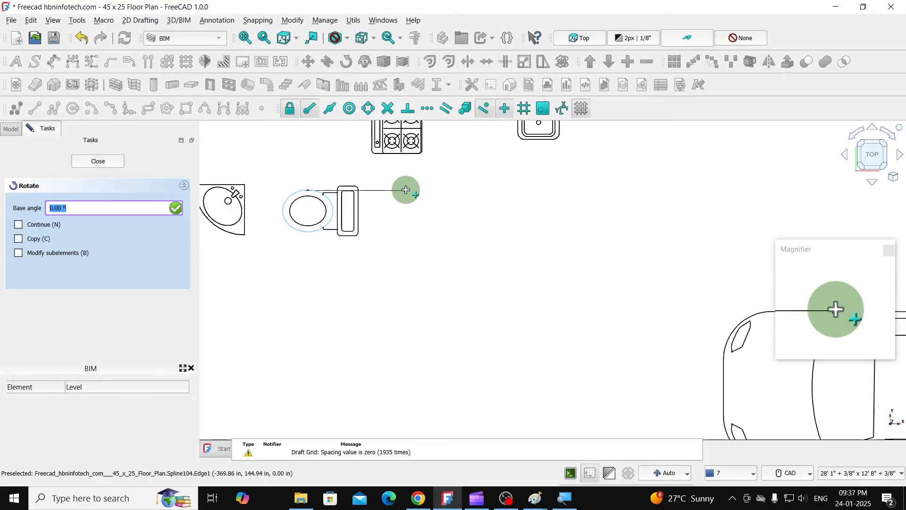
click(406, 189)
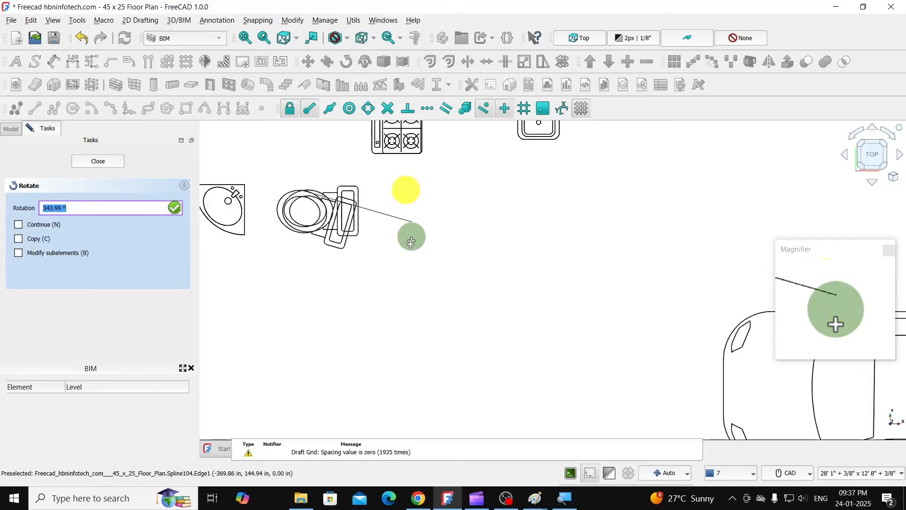
click(301, 296)
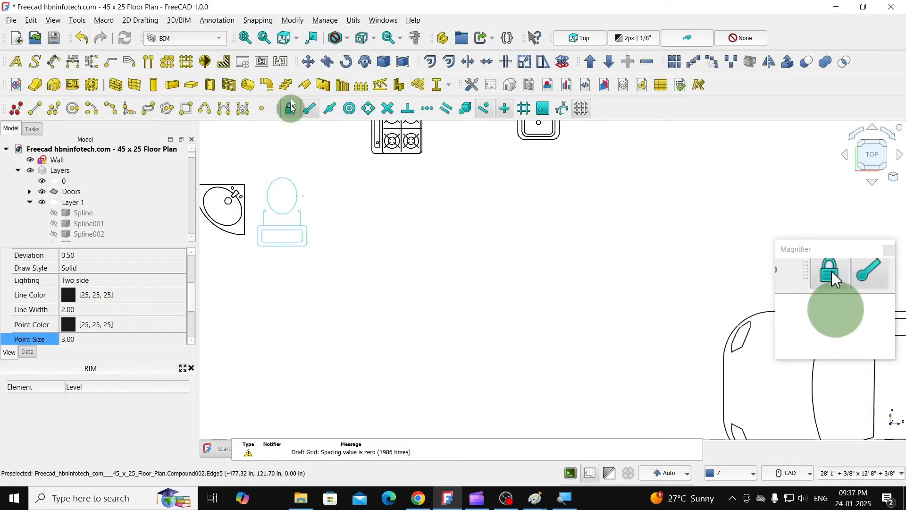
- Move the toilet compound into the bathroom so the back of its tank rests against the bottom wall, below the bathtub
click(307, 61)
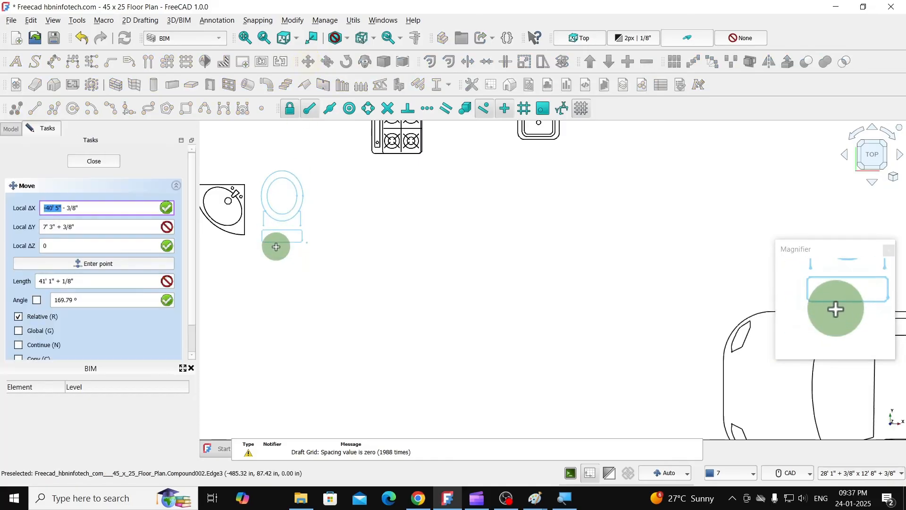
click(282, 246)
scroll(316, 214, down, 5)
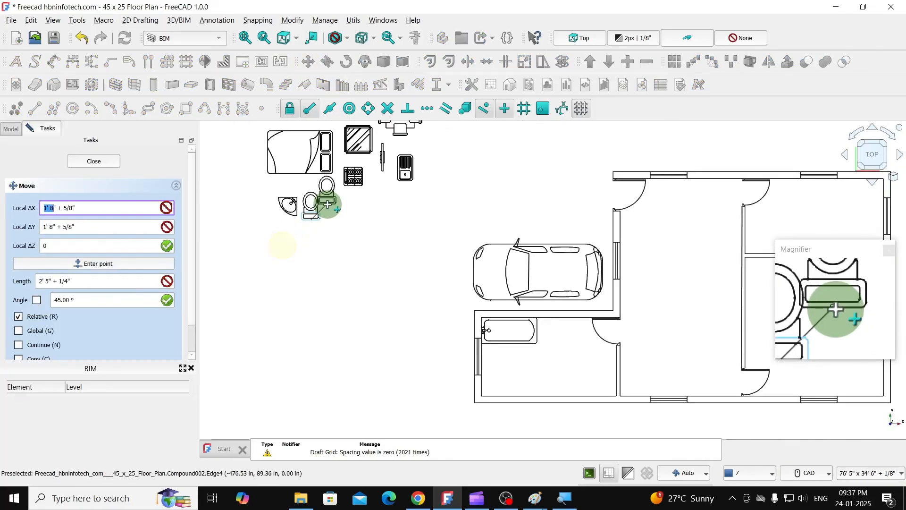
scroll(476, 349, up, 3)
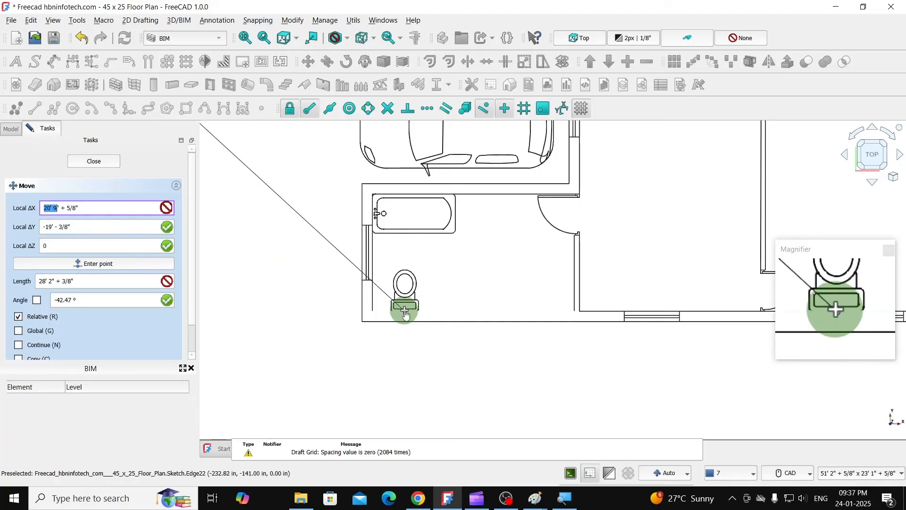
click(404, 314)
- Box-select all parts of the imported corner washbasin symbol and make a compound of them
scroll(504, 327, down, 4)
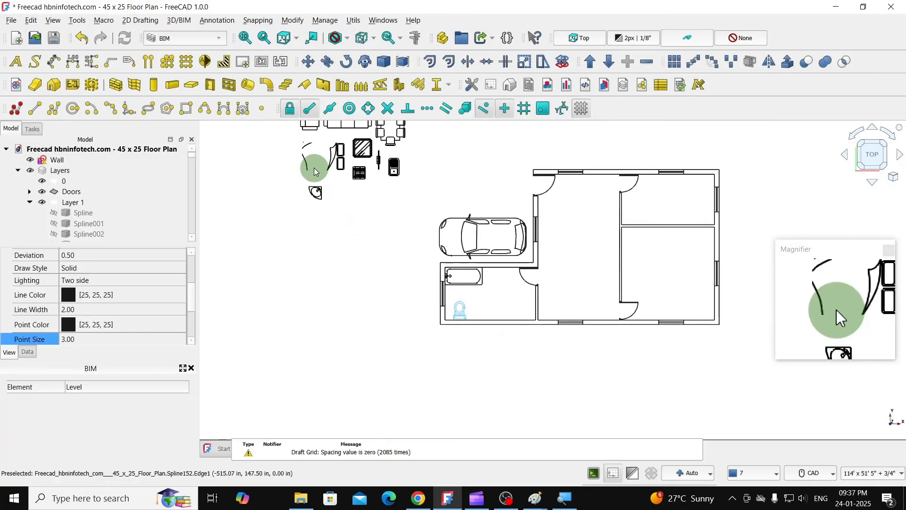
scroll(312, 171, up, 5)
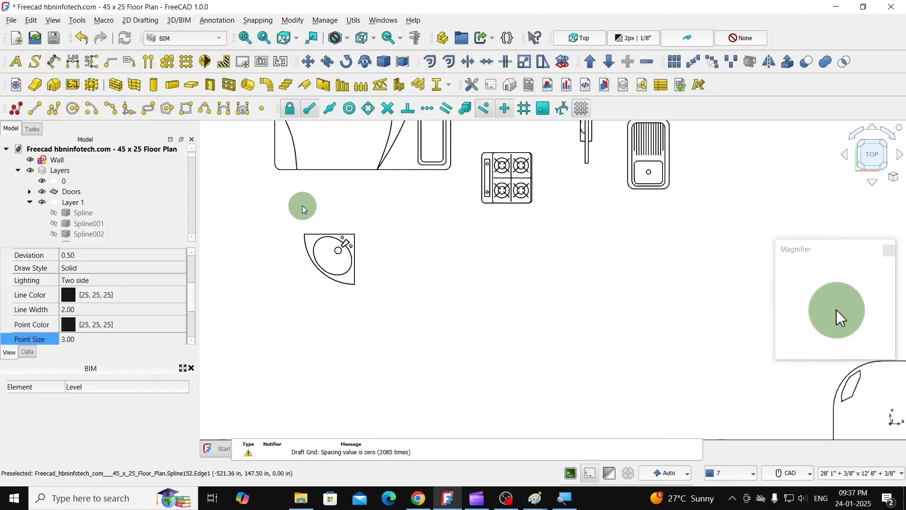
key(shift+b)
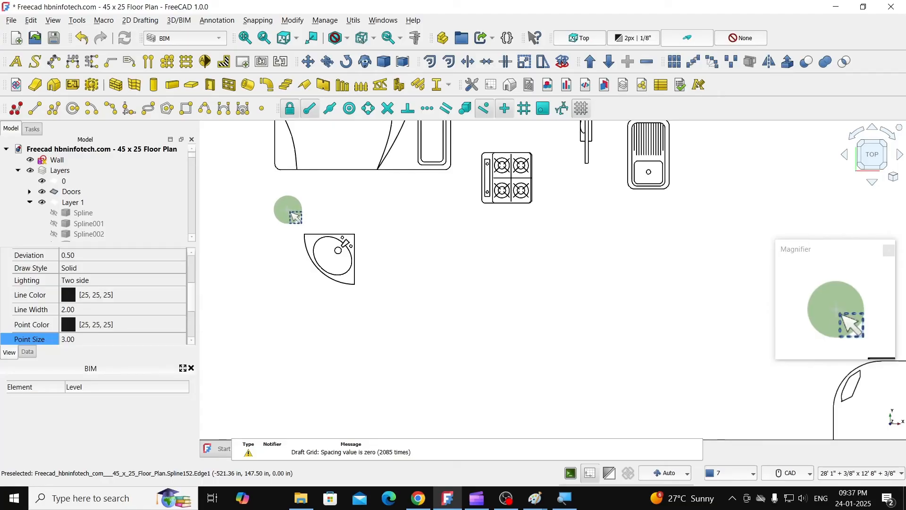
drag(288, 210, 403, 324)
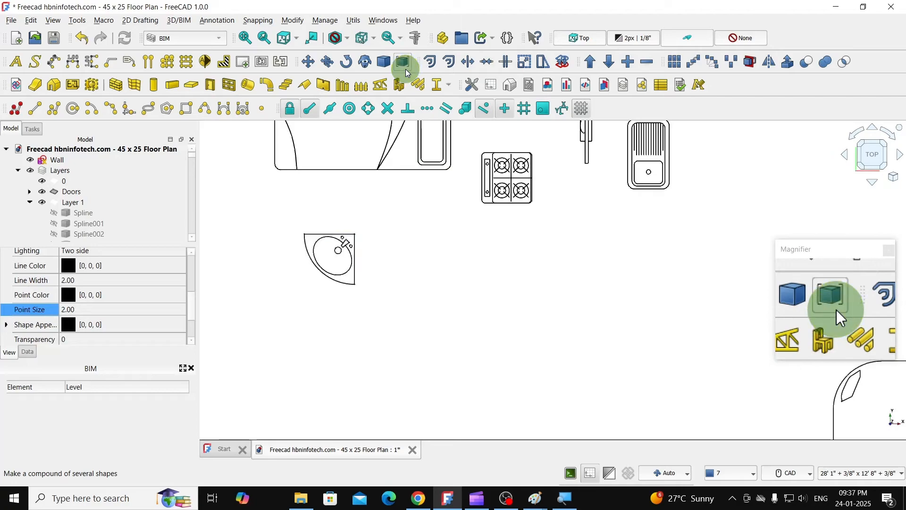
- Move the washbasin compound into the open floor area of the bathroom, between the toilet and the door
click(307, 61)
click(343, 245)
scroll(366, 234, down, 5)
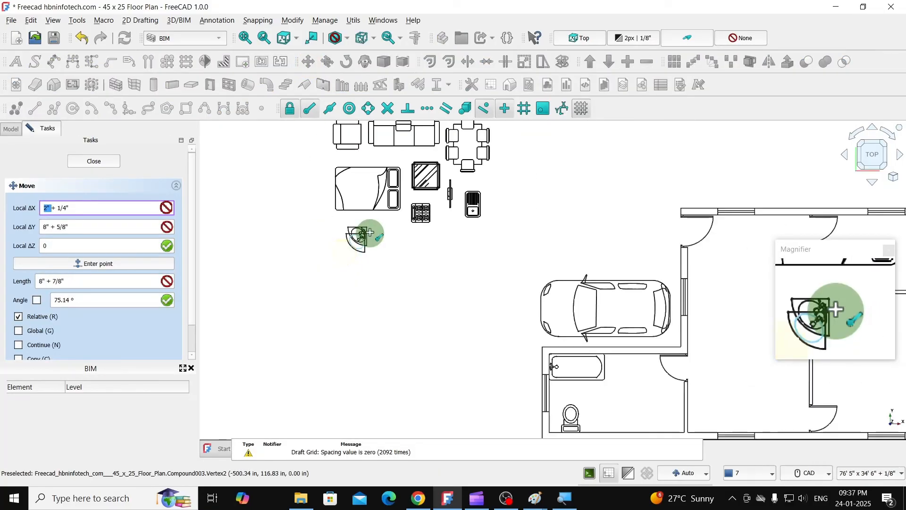
scroll(519, 359, up, 6)
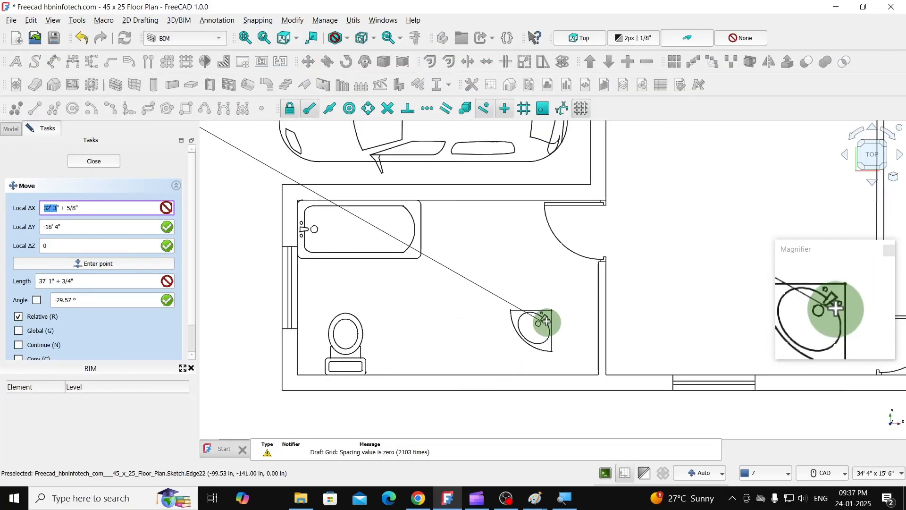
click(511, 273)
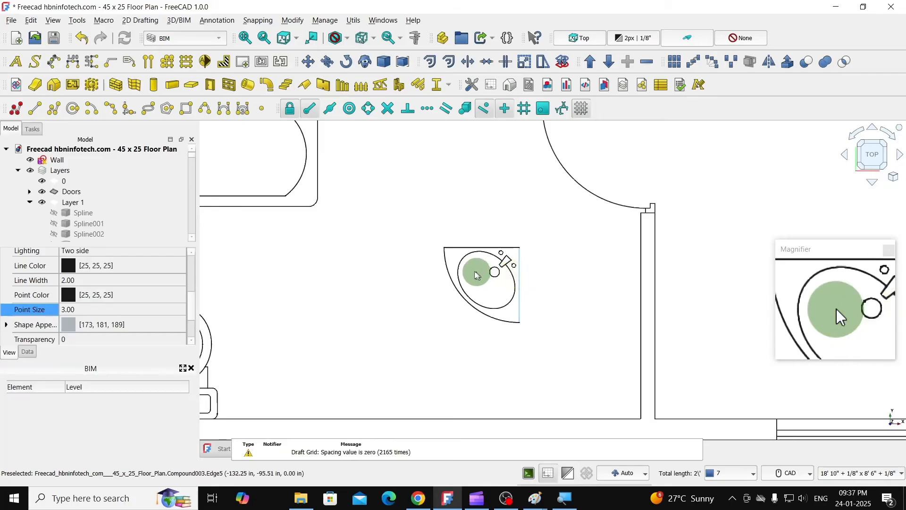
- Rotate the washbasin a quarter turn clockwise about its square corner, so that corner faces the lower right
click(341, 65)
click(521, 247)
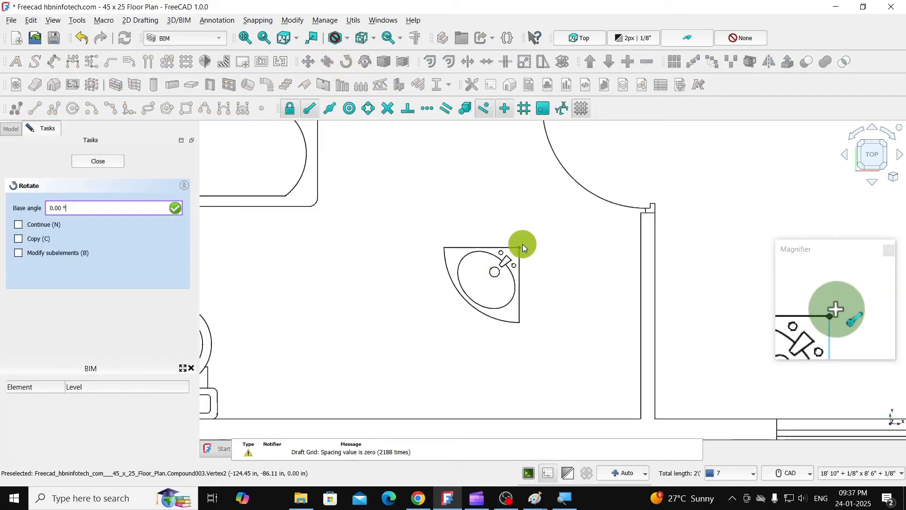
click(518, 364)
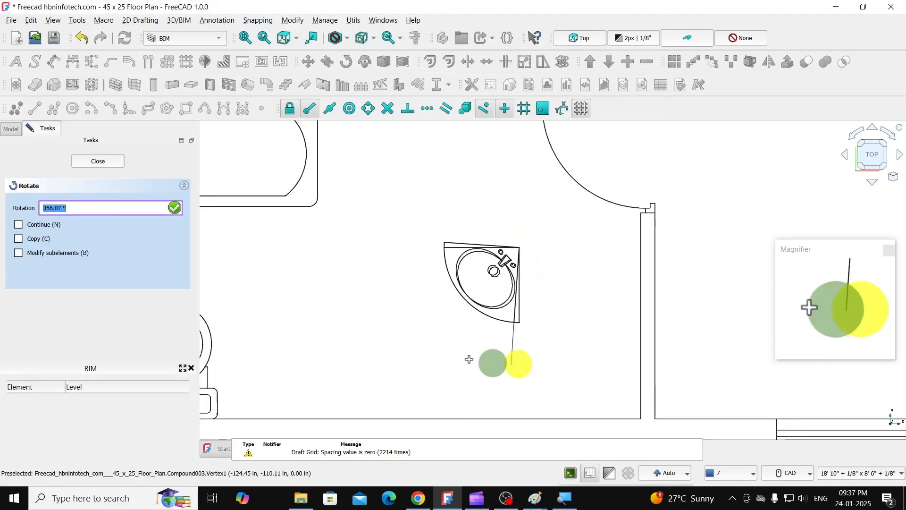
click(394, 247)
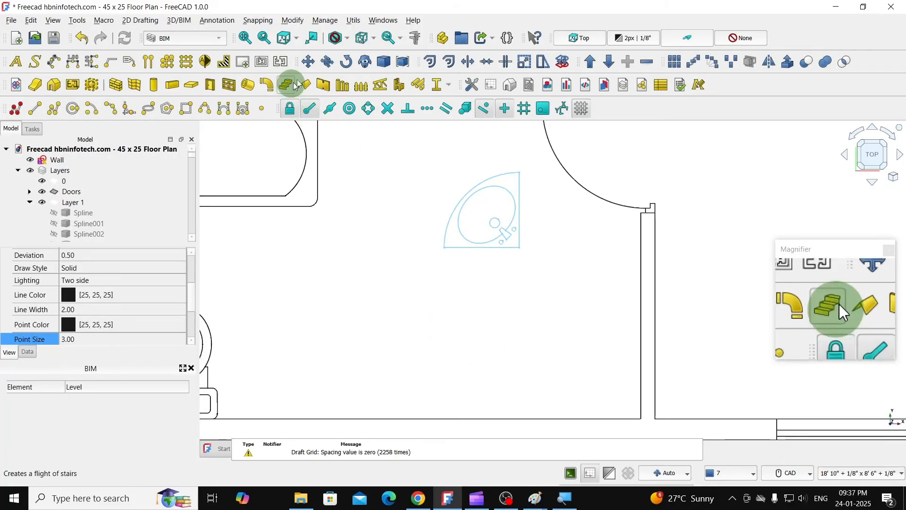
- Move the washbasin by its square corner into the bathroom's lower-right inner corner
click(521, 249)
scroll(519, 251, down, 3)
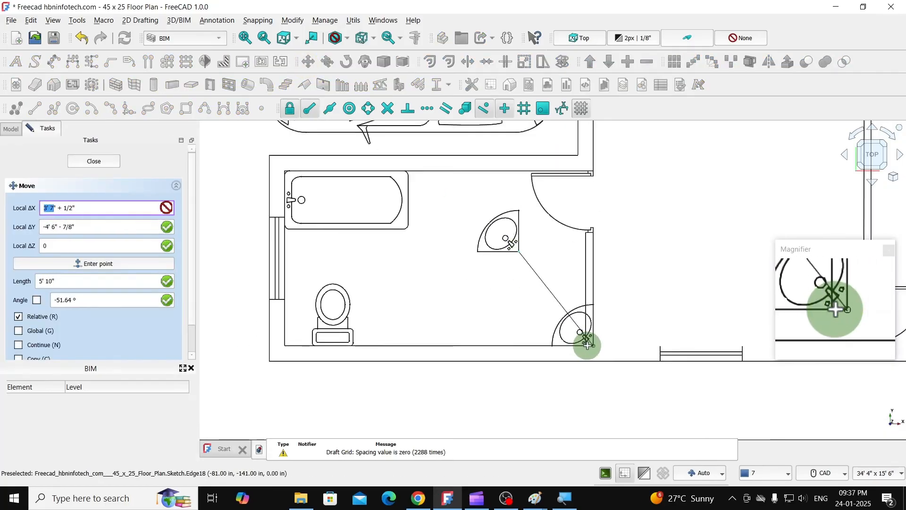
click(583, 349)
scroll(485, 330, down, 4)
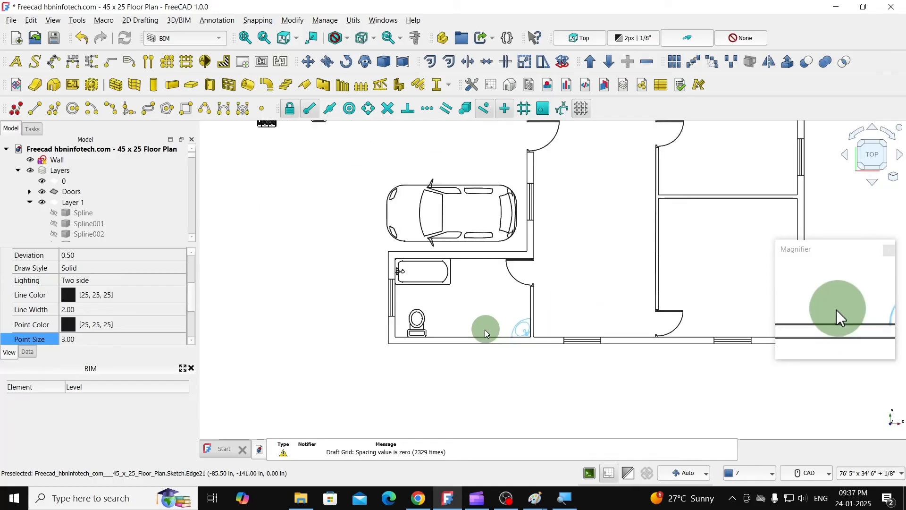
- Box-select all parts of the imported double bed symbol and make a compound of them
click(333, 273)
scroll(333, 273, down, 3)
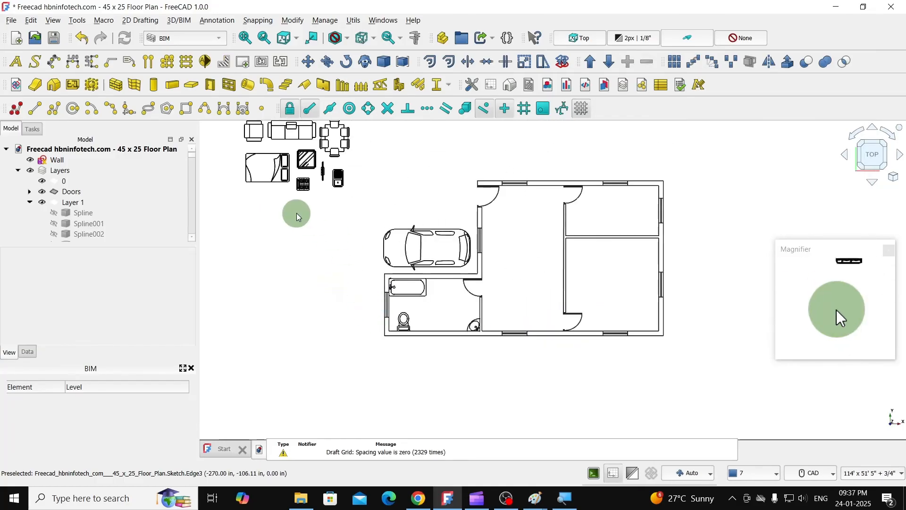
scroll(463, 282, down, 2)
scroll(338, 211, up, 5)
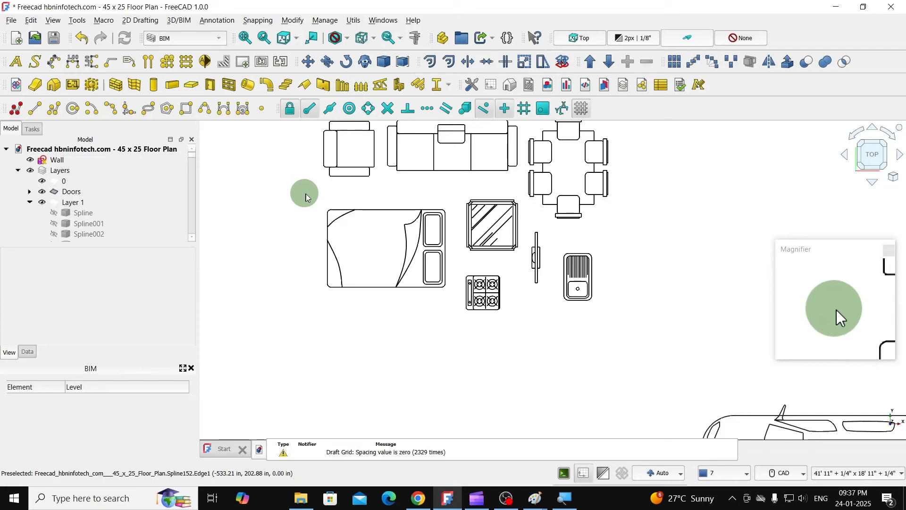
drag(310, 191, 456, 309)
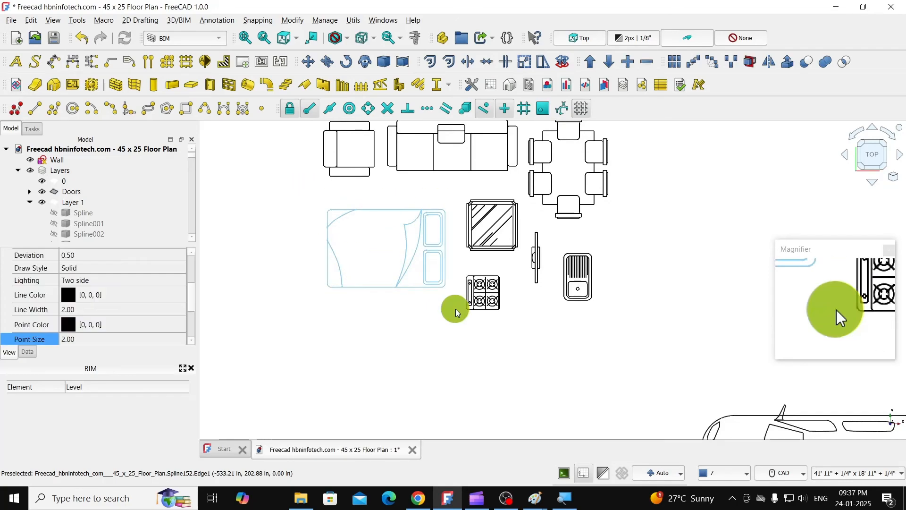
click(405, 63)
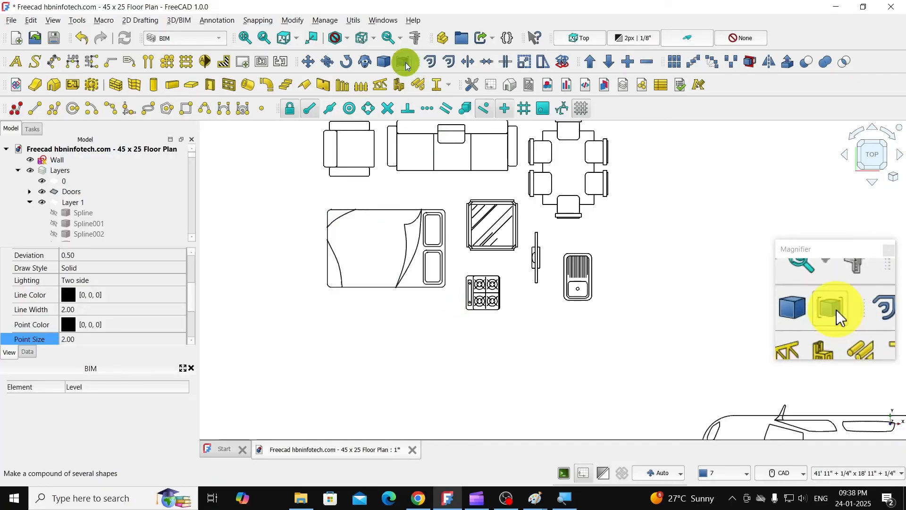
- Move the bed compound into the lower-right bedroom, near its upper-right corner with the pillows toward the right wall
click(382, 218)
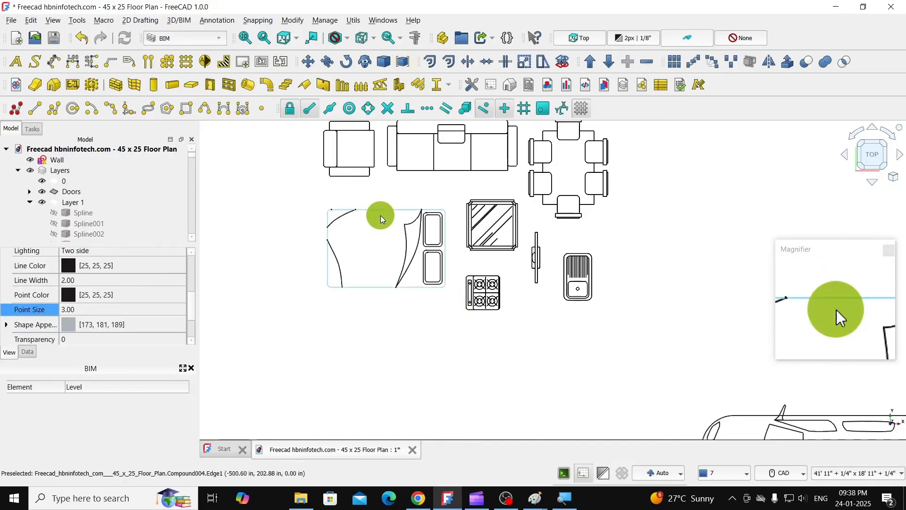
click(308, 62)
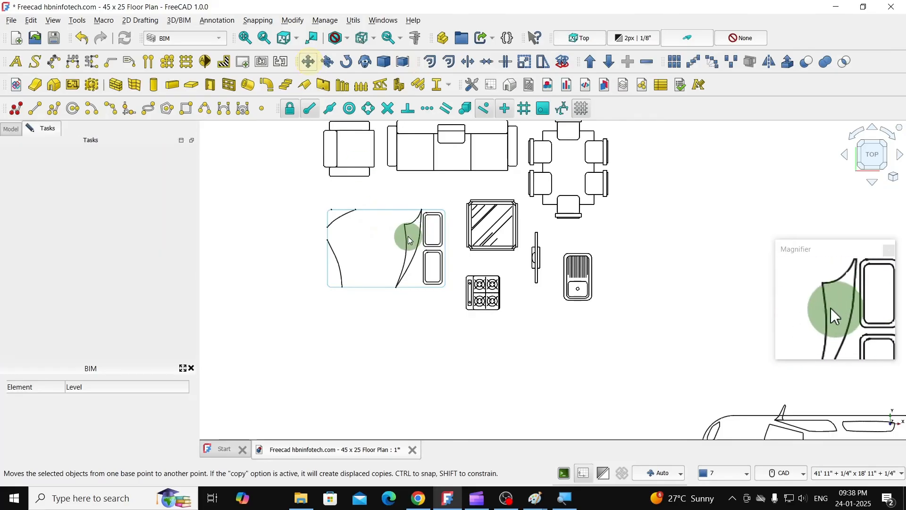
click(404, 239)
scroll(327, 238, down, 5)
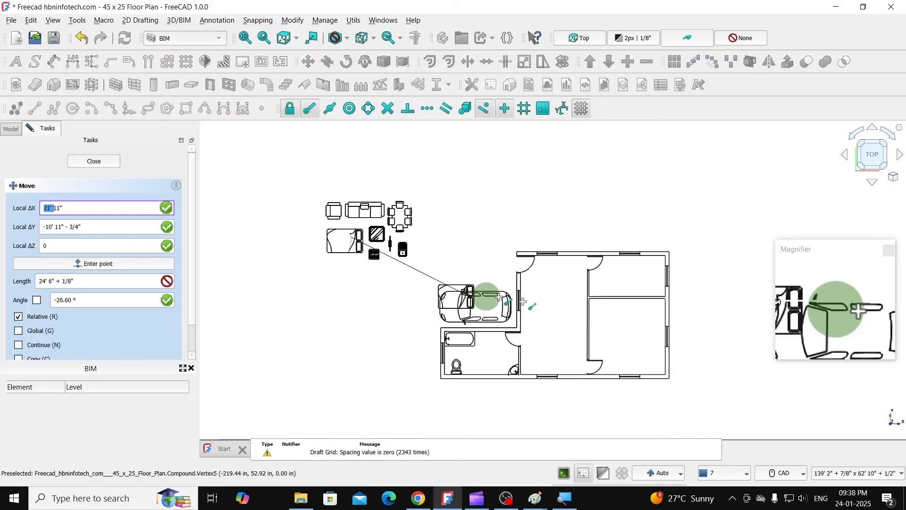
scroll(623, 314, up, 4)
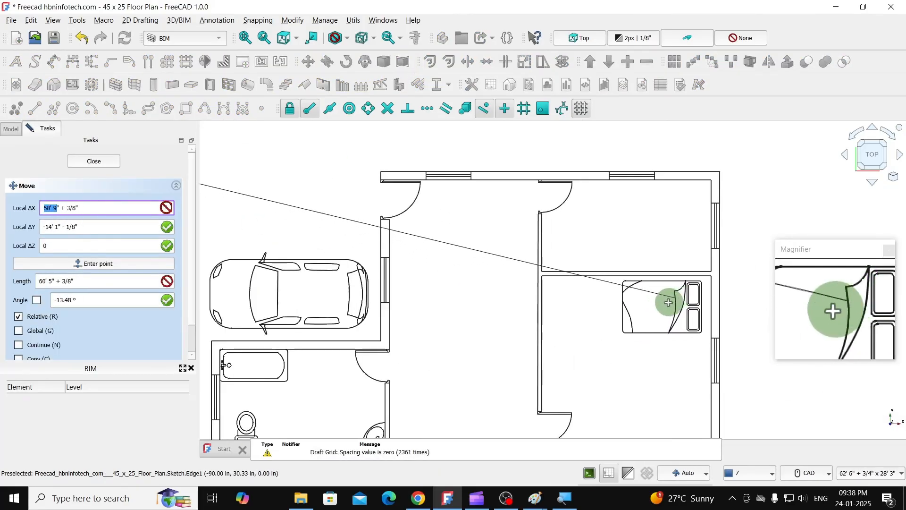
click(666, 301)
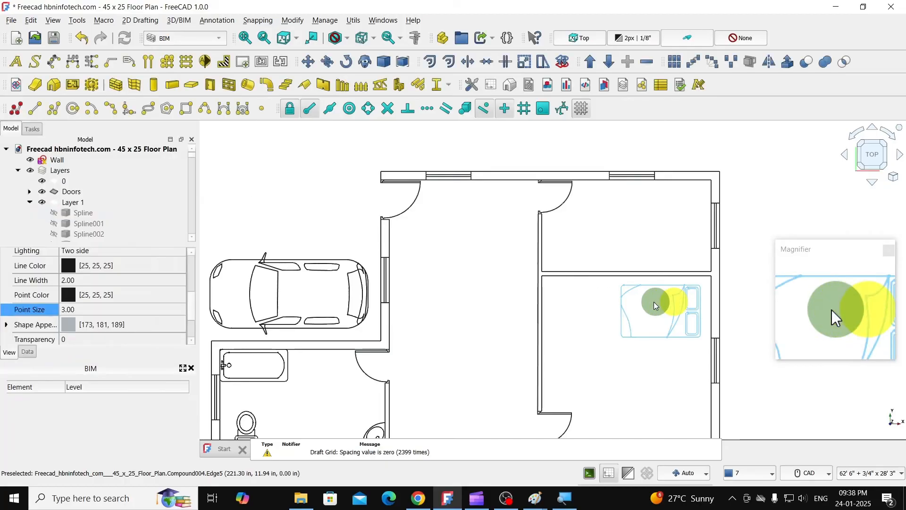
- Box-select the imported dining table symbol with its six chairs and make a compound of them
scroll(529, 275, down, 3)
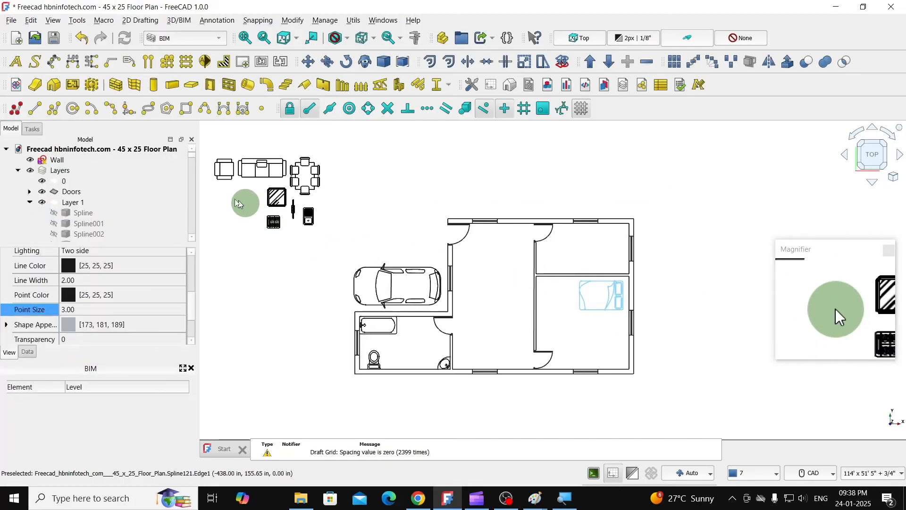
scroll(233, 196, up, 2)
scroll(358, 212, down, 2)
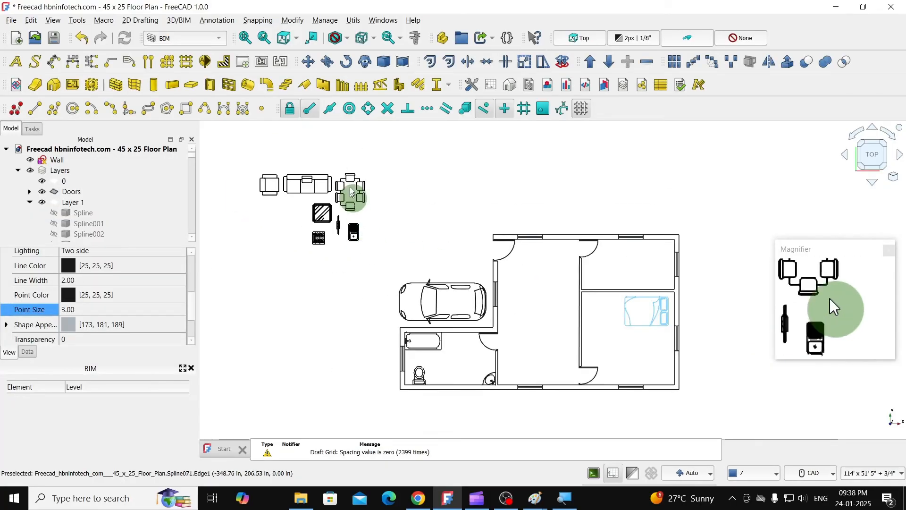
scroll(347, 179, up, 4)
scroll(333, 172, up, 2)
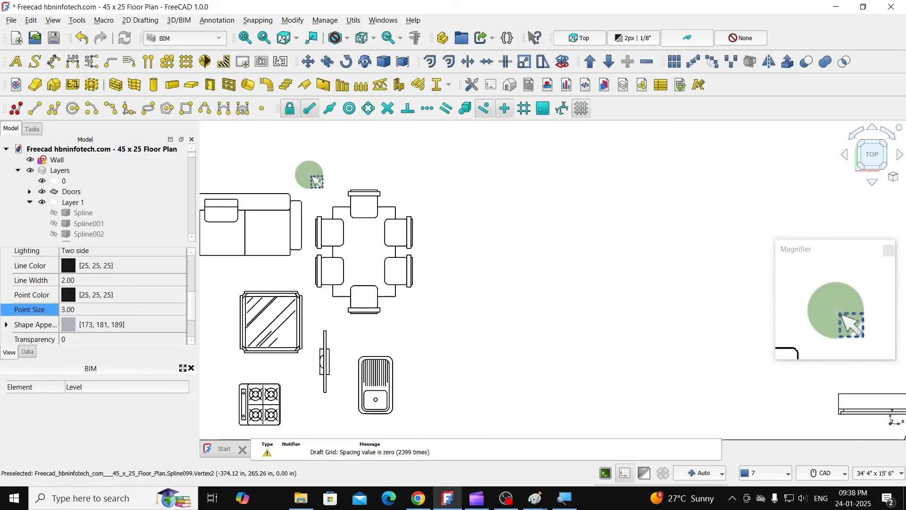
mouse_move(313, 190)
mouse_down()
mouse_move(360, 284)
mouse_move(429, 320)
mouse_up()
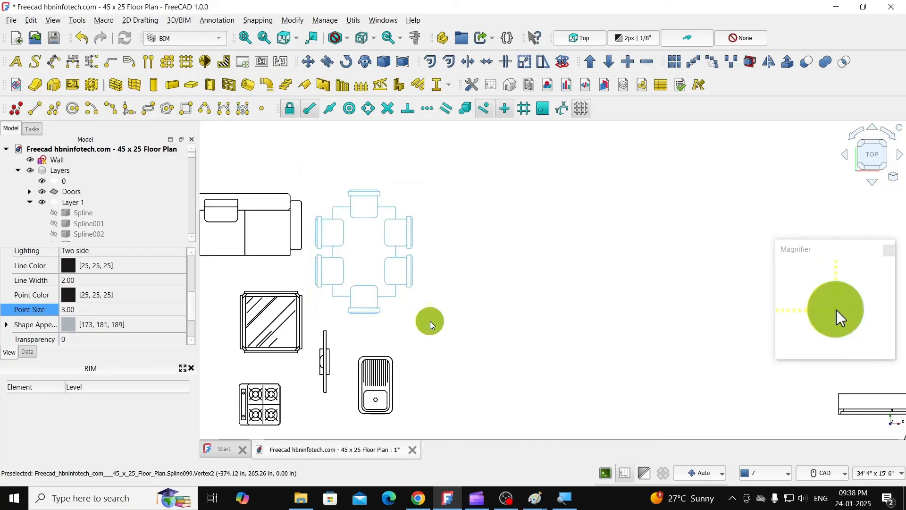
click(402, 63)
scroll(486, 235, down, 3)
scroll(390, 356, up, 3)
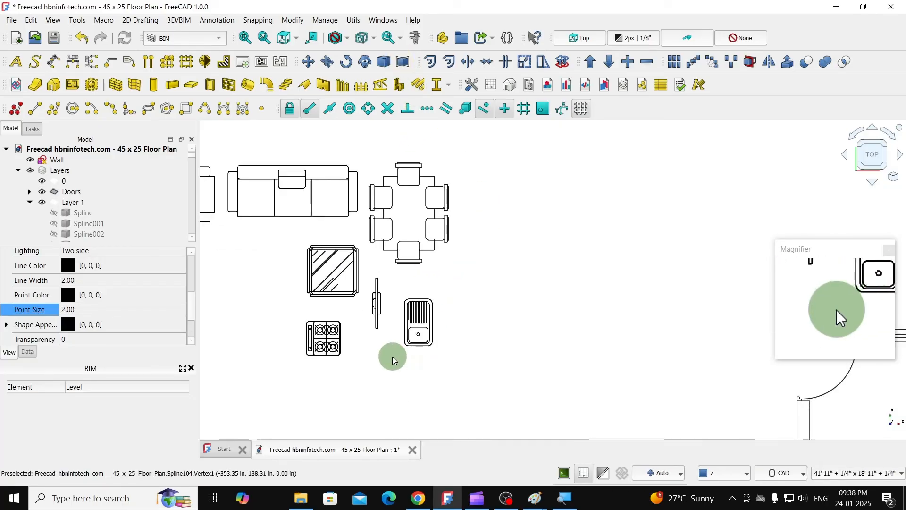
- Box-select the kitchen sink symbol and make a compound of it, and do the same for the wall-mounted TV symbol
key(shift+b)
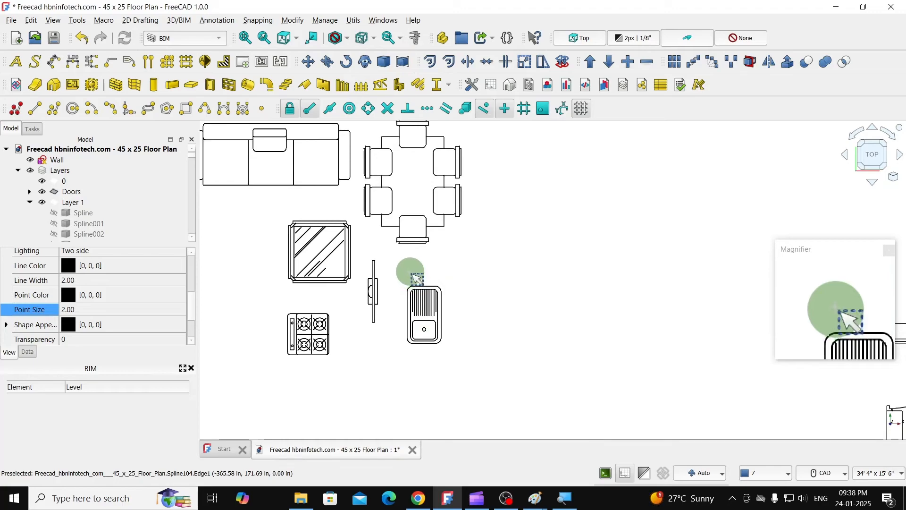
drag(400, 276, 469, 380)
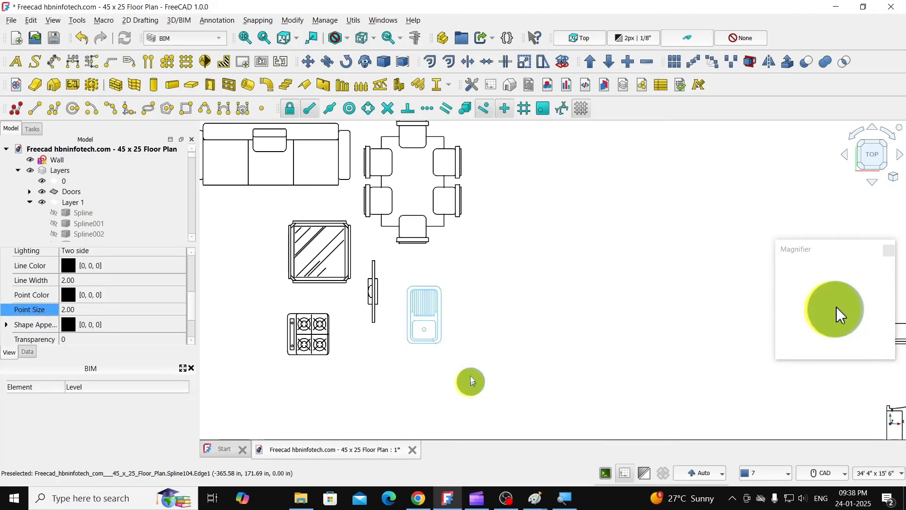
click(404, 67)
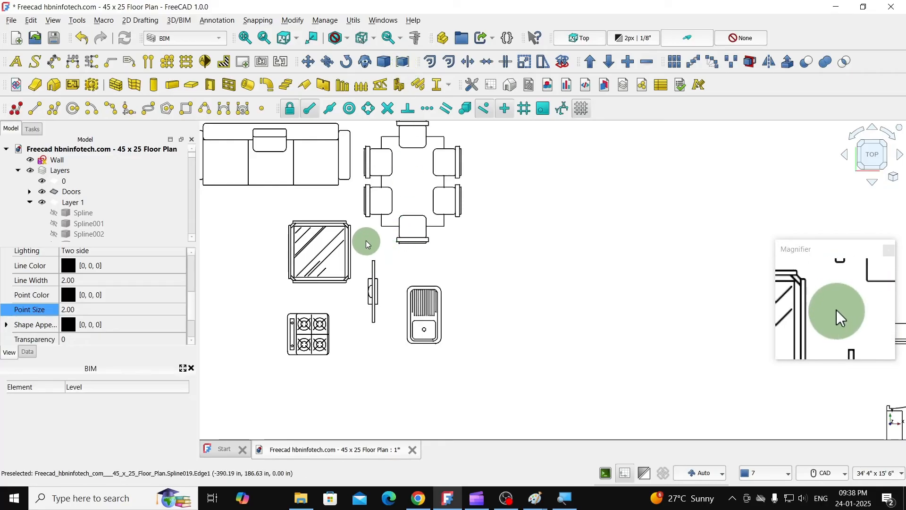
drag(359, 242, 392, 347)
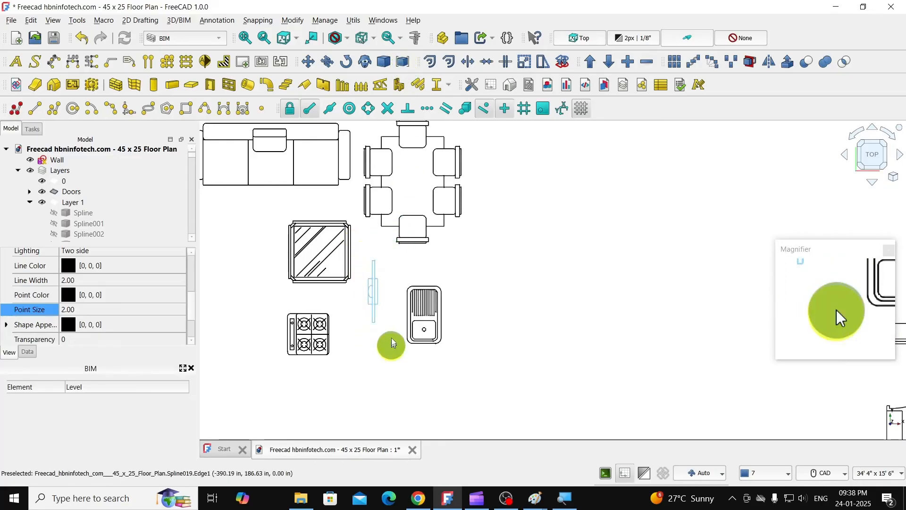
click(404, 66)
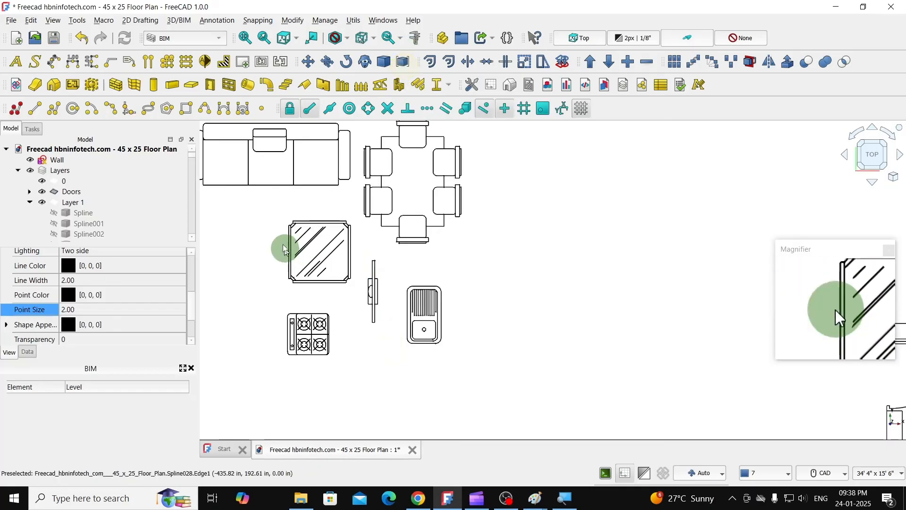
- Group the square glass table symbol into one compound and the four-burner stove symbol into another
drag(279, 206, 356, 292)
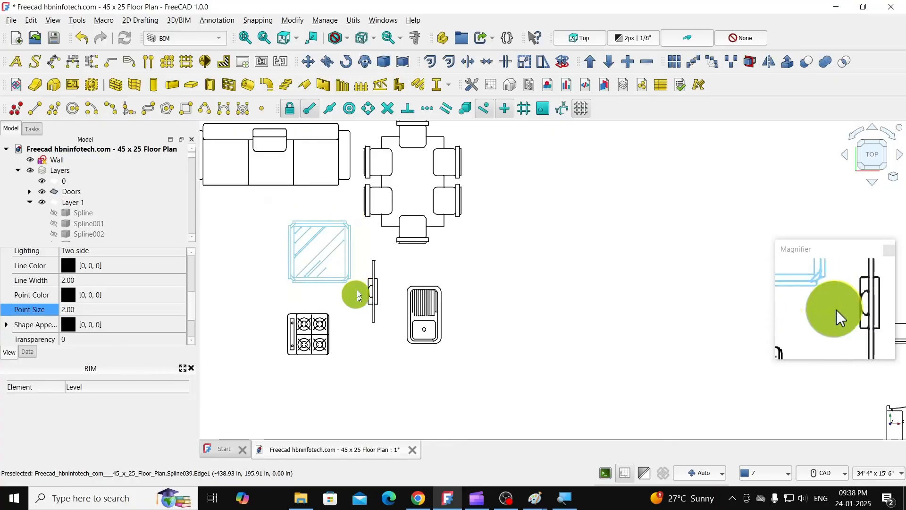
click(407, 60)
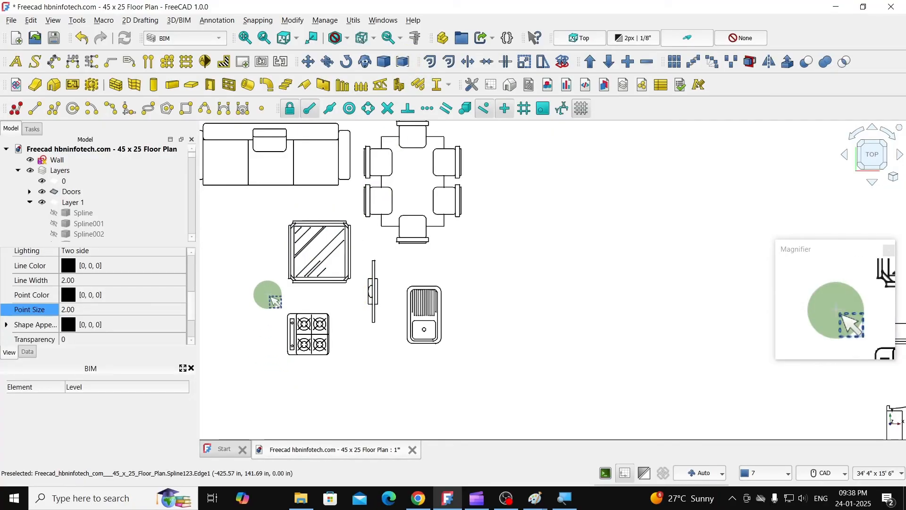
drag(274, 297, 278, 300)
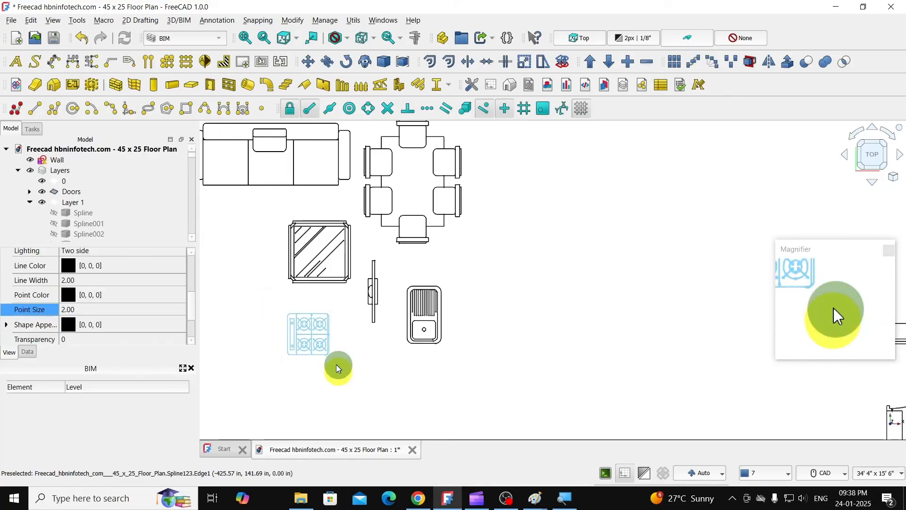
click(403, 61)
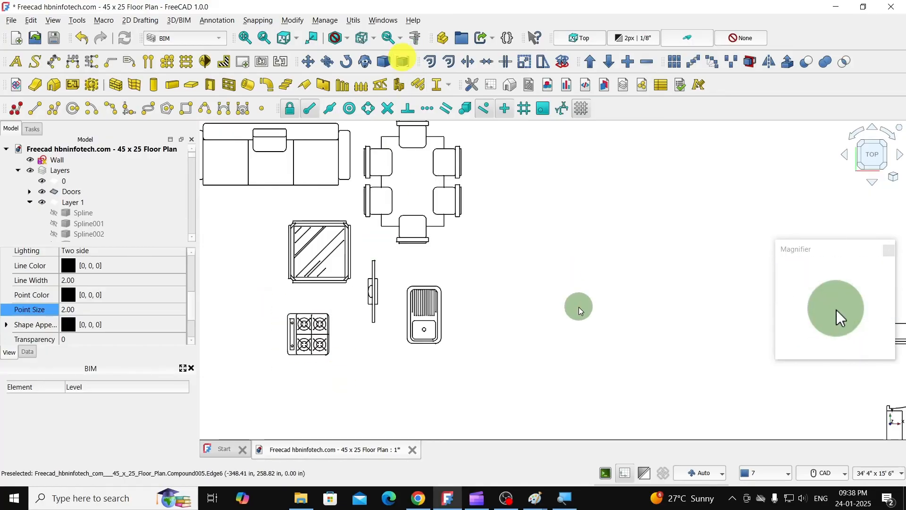
- Group the three-seat sofa symbol into one compound and the armchair symbol into another
scroll(569, 306, down, 2)
scroll(343, 170, up, 2)
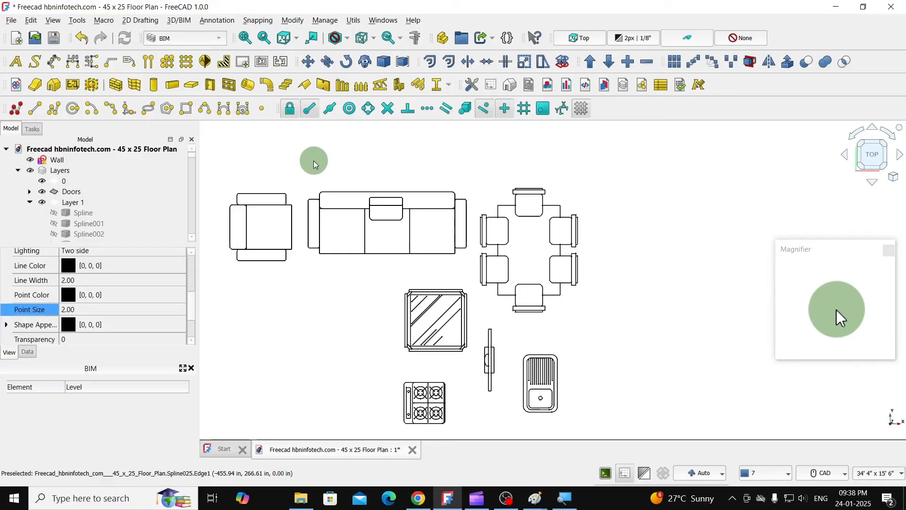
drag(295, 168, 464, 279)
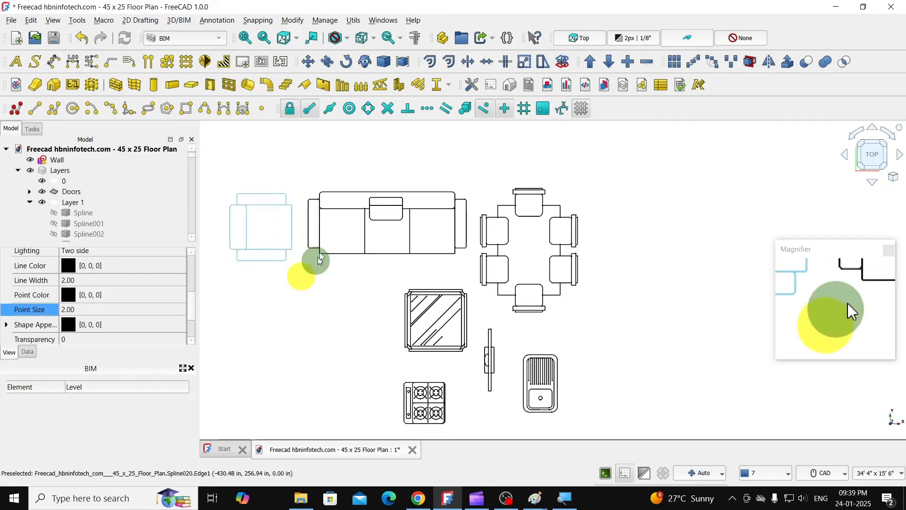
click(402, 65)
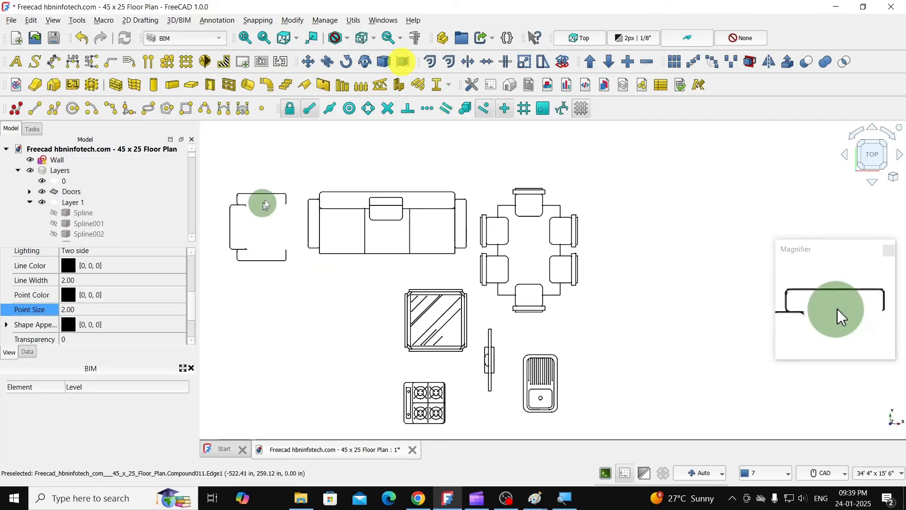
- Move the dining table compound into the central hall, beside the window in its left wall below the entrance door
scroll(269, 196, down, 5)
scroll(355, 218, down, 2)
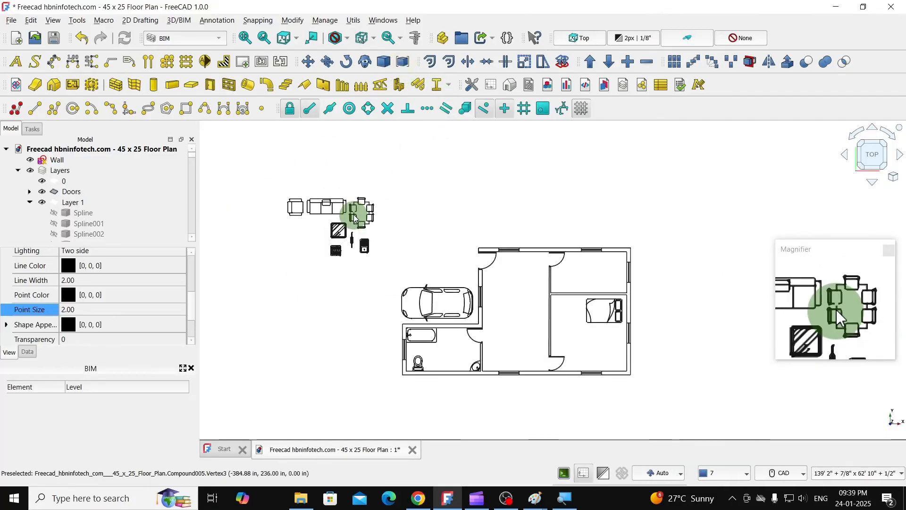
scroll(433, 250, up, 2)
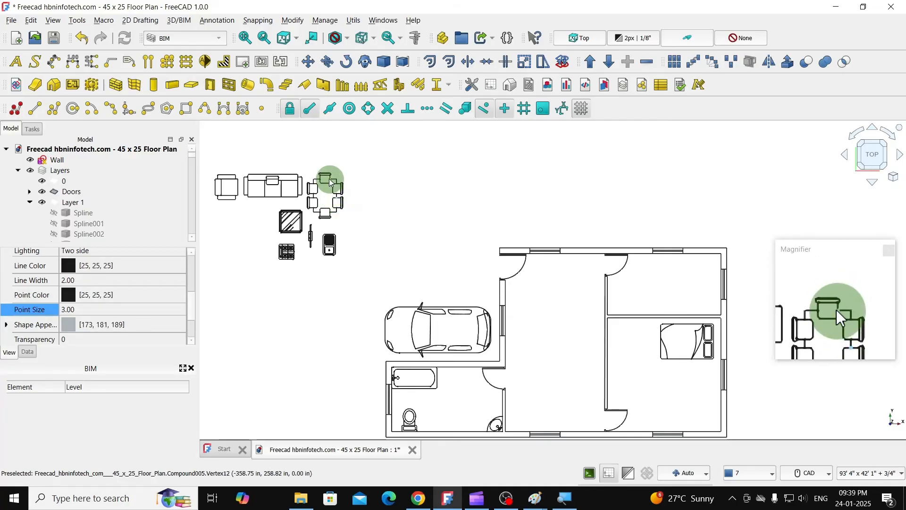
click(329, 175)
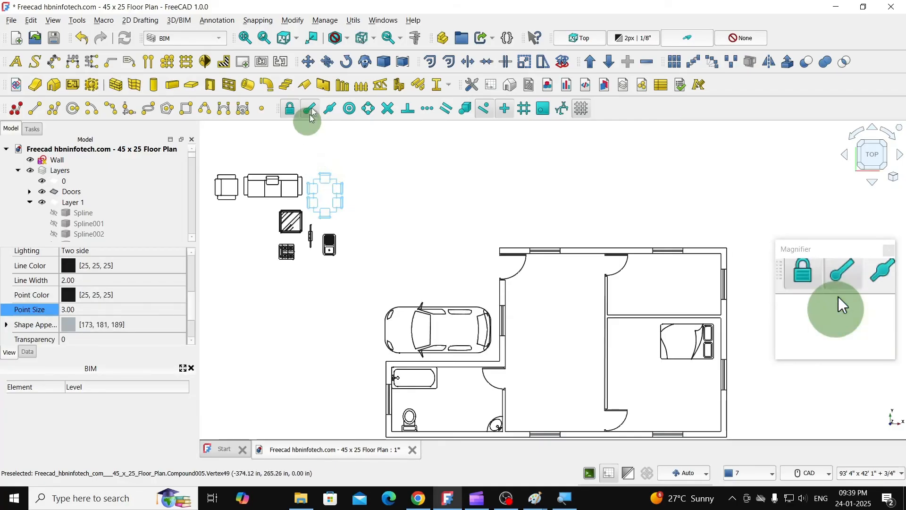
click(325, 190)
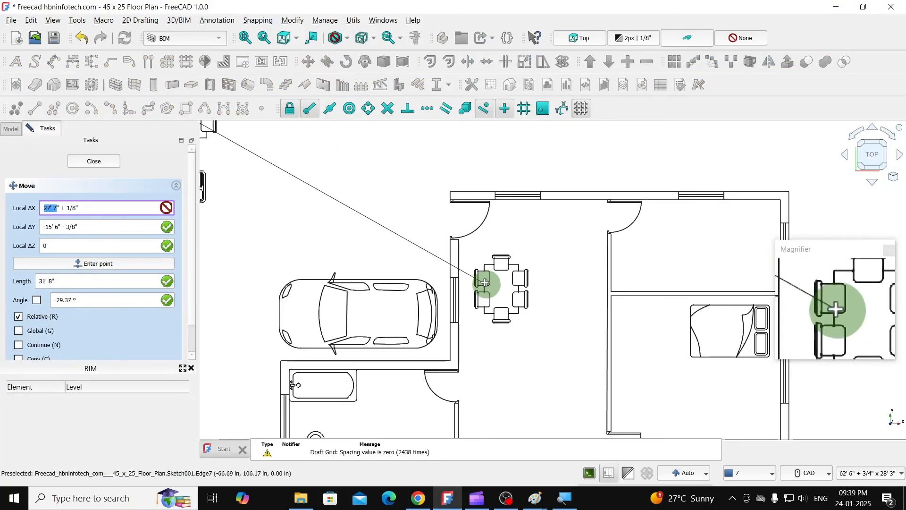
scroll(477, 279, up, 2)
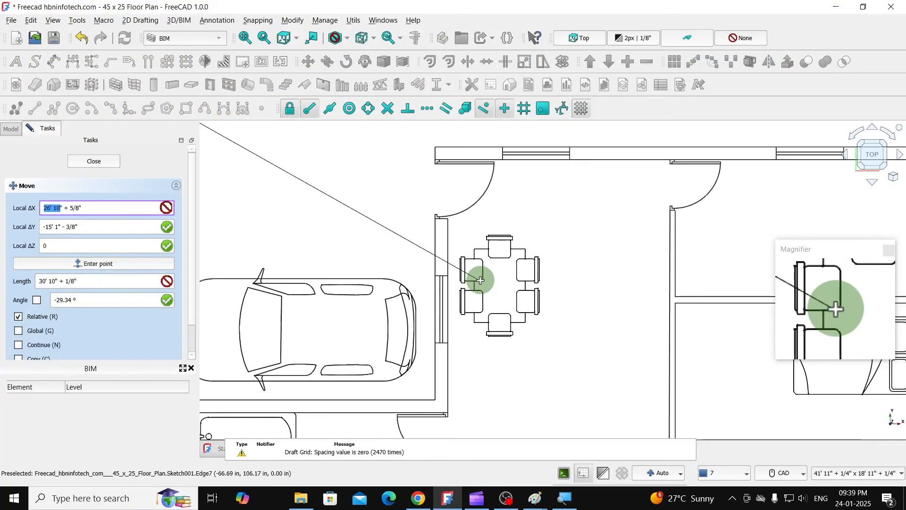
click(479, 278)
scroll(542, 263, down, 3)
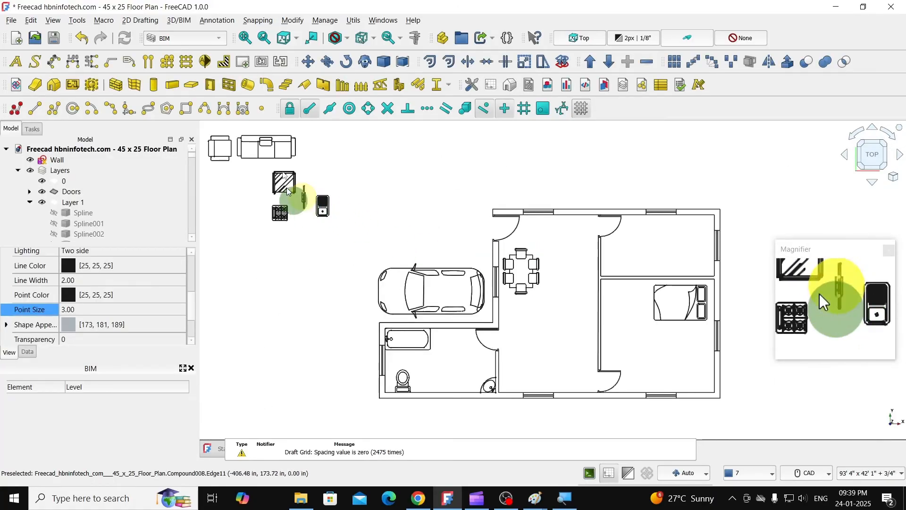
- Move the TV compound into the central hall, near the left wall just below the dining table
click(307, 62)
scroll(307, 177, up, 5)
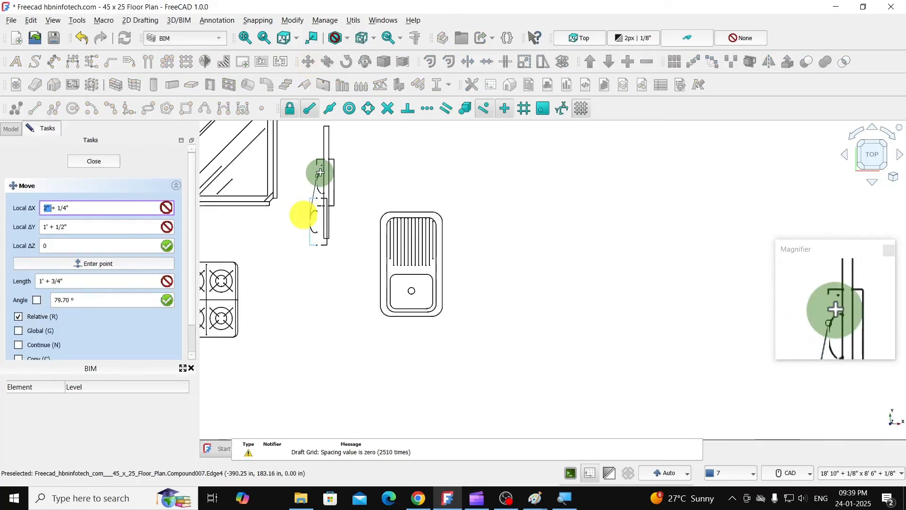
scroll(317, 173, down, 5)
scroll(542, 300, up, 5)
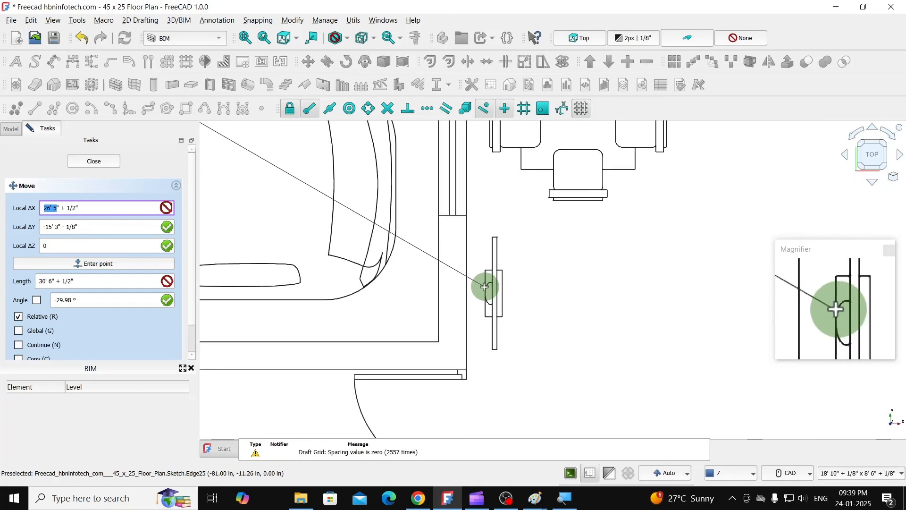
click(498, 285)
scroll(550, 265, down, 3)
scroll(550, 265, down, 3)
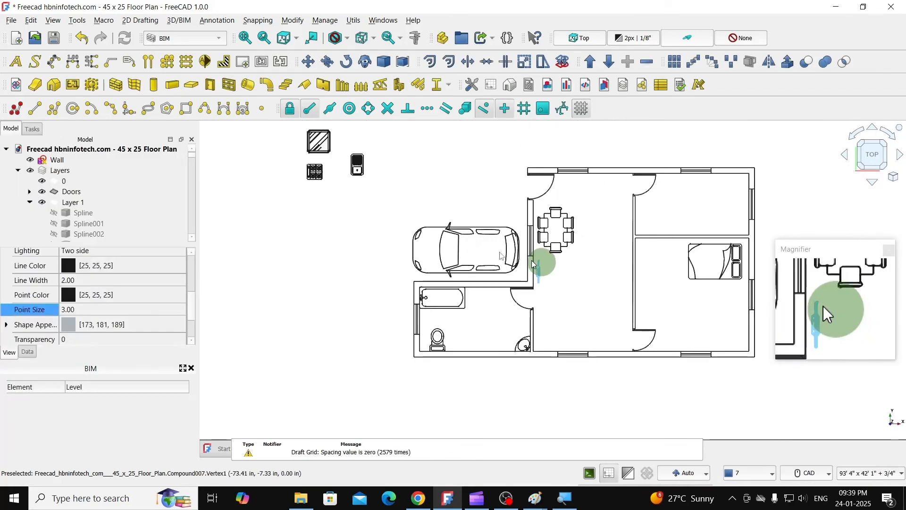
click(390, 199)
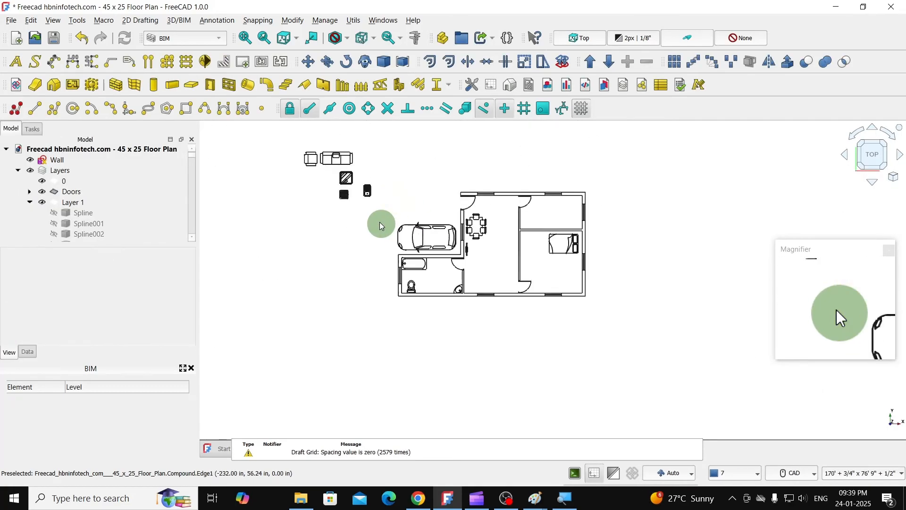
- Select the armchair, sofa and glass table compounds together and move them into the floor plan, level with the TV
scroll(336, 126, up, 3)
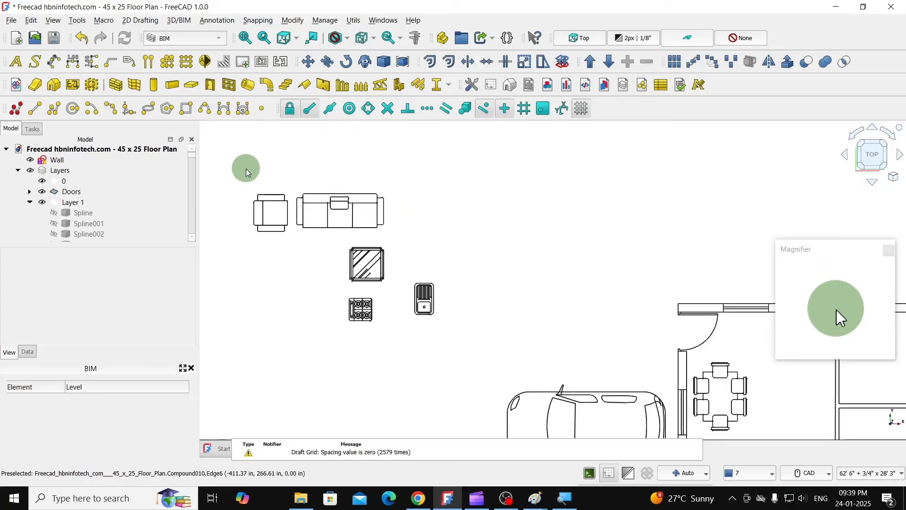
mouse_move(245, 169)
mouse_down()
mouse_move(246, 183)
mouse_move(402, 294)
mouse_up()
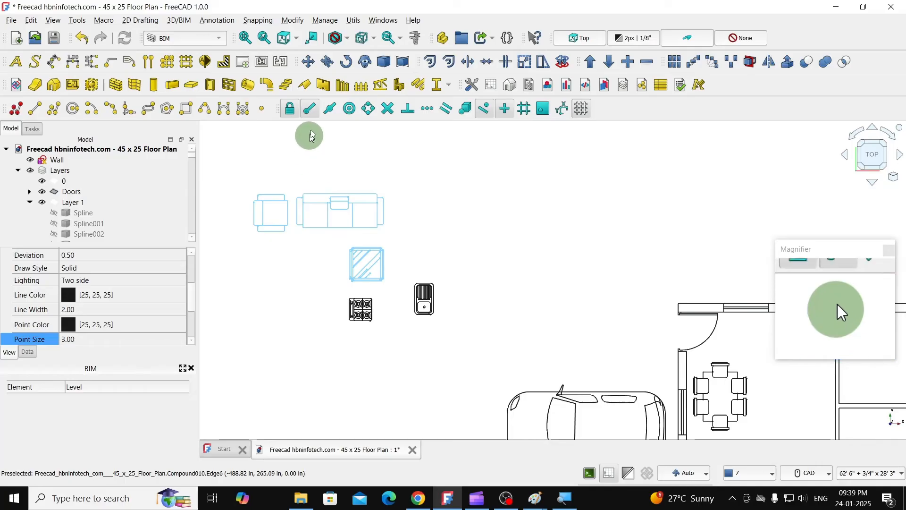
click(306, 69)
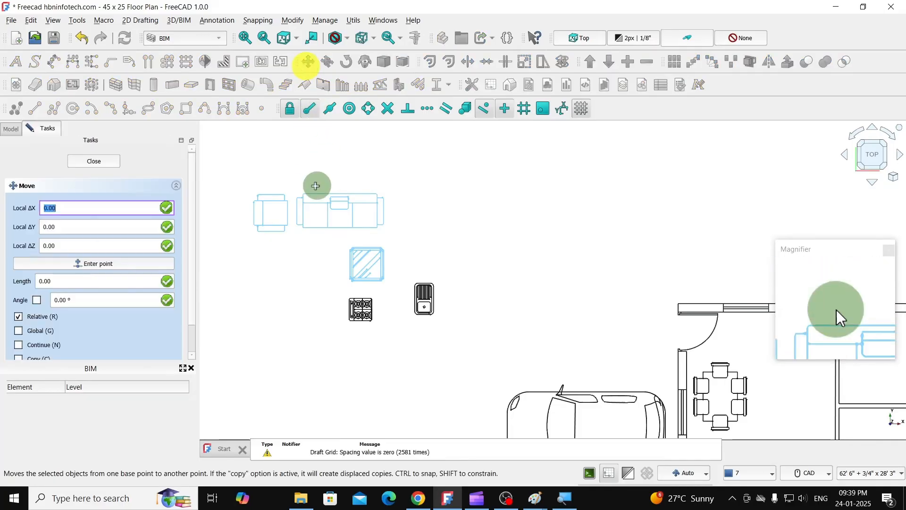
scroll(309, 201, down, 5)
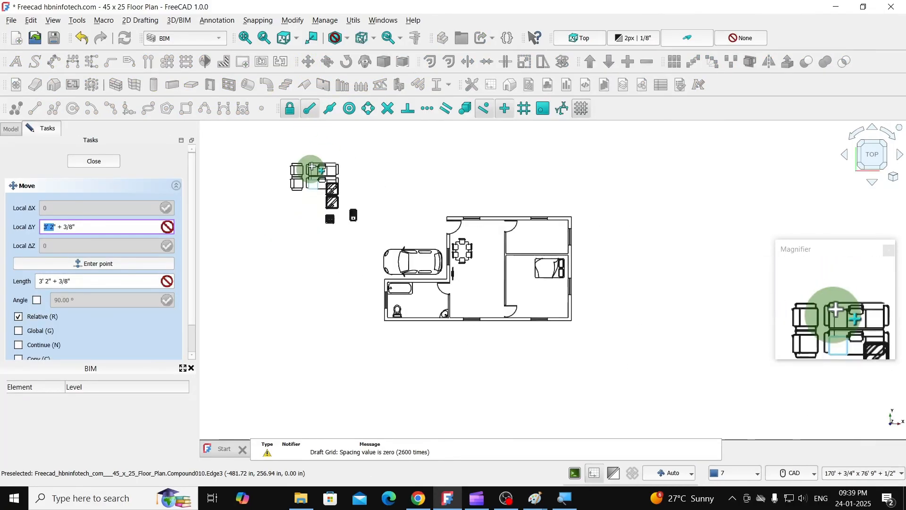
scroll(429, 236, up, 3)
scroll(479, 258, up, 4)
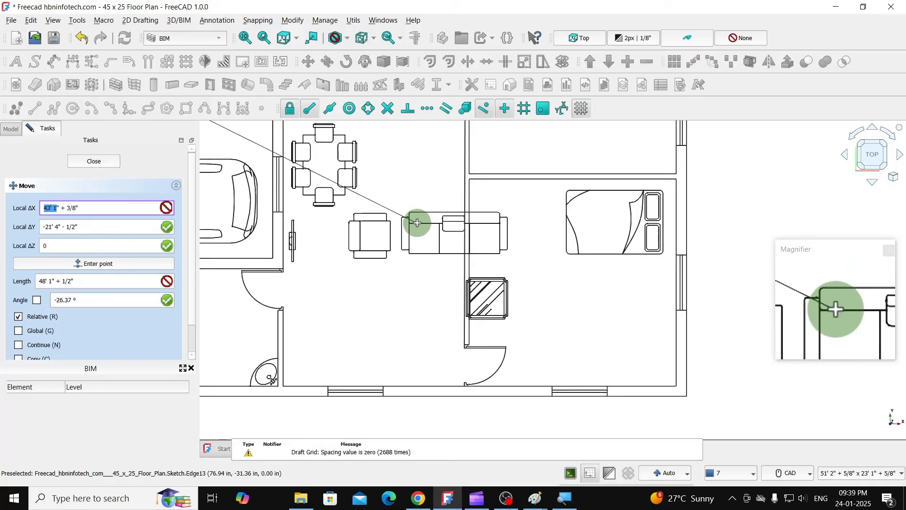
click(416, 225)
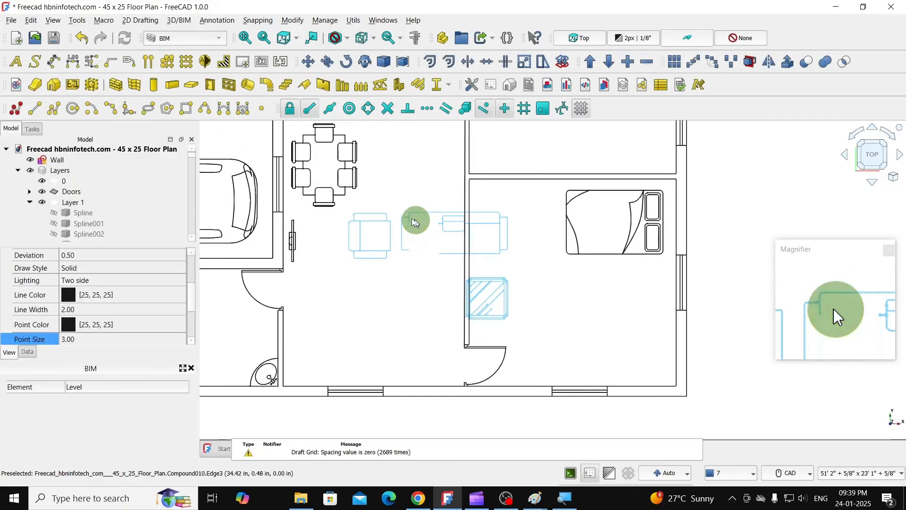
- Rotate the armchair, sofa and glass table together a quarter turn clockwise so the sofa faces the TV wall
click(346, 62)
click(422, 194)
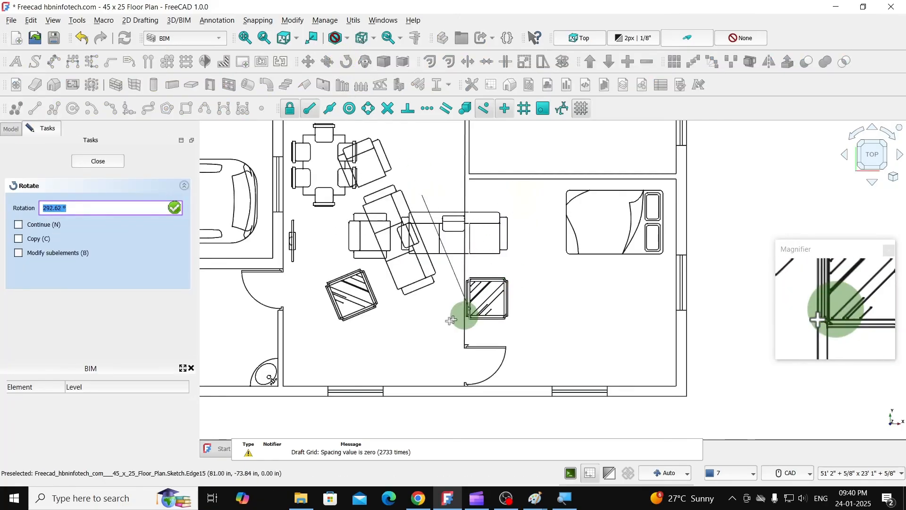
click(421, 322)
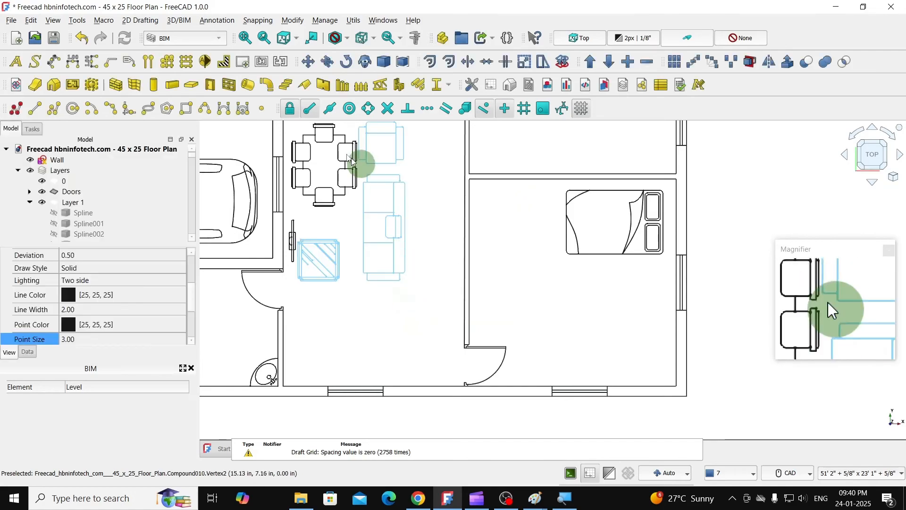
- Move the rotated armchair, sofa and glass table so the sofa's back stands close to the hall's right wall
click(307, 62)
scroll(437, 243, down, 3)
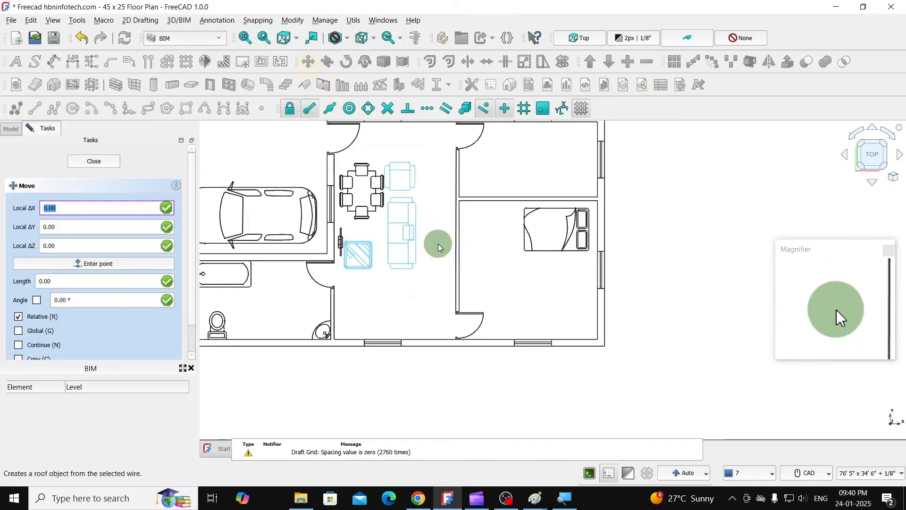
click(415, 243)
scroll(443, 267, up, 3)
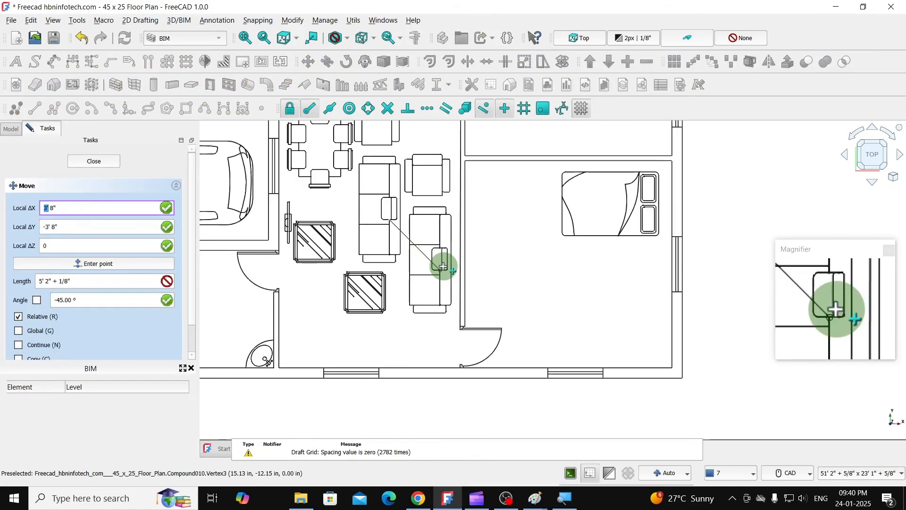
scroll(442, 262, up, 2)
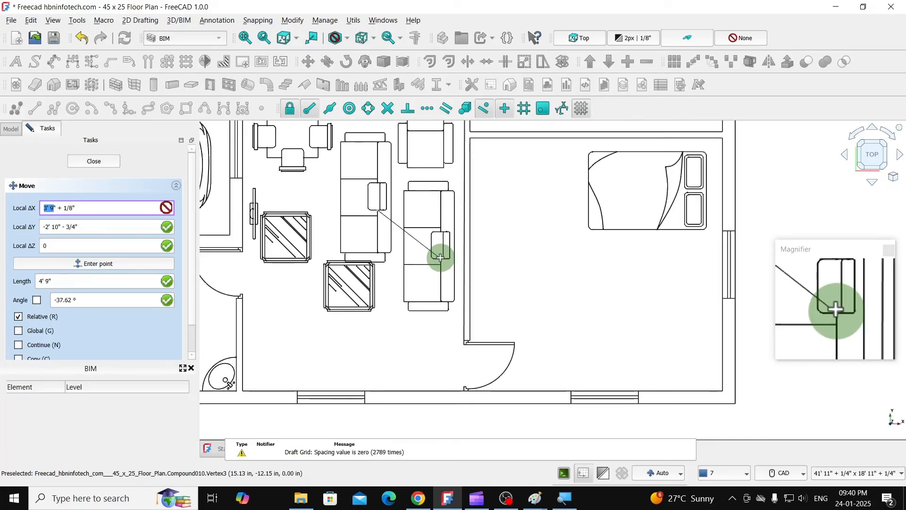
click(441, 255)
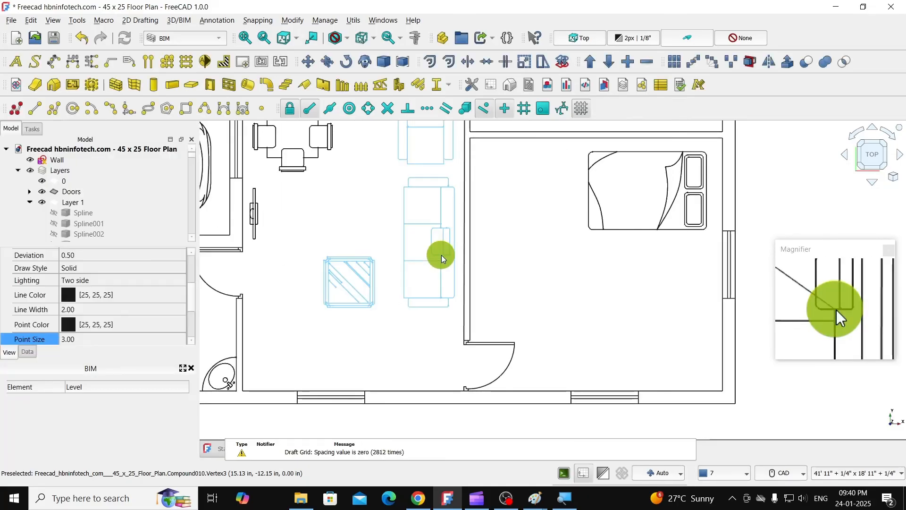
scroll(437, 286, down, 2)
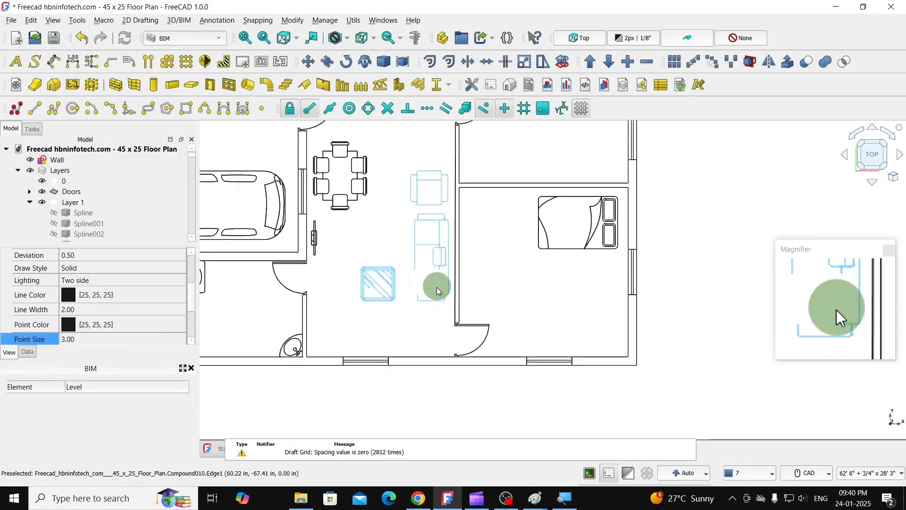
- Move the glass table up so it stands in front of the middle of the sofa in the central hall
click(403, 330)
click(387, 270)
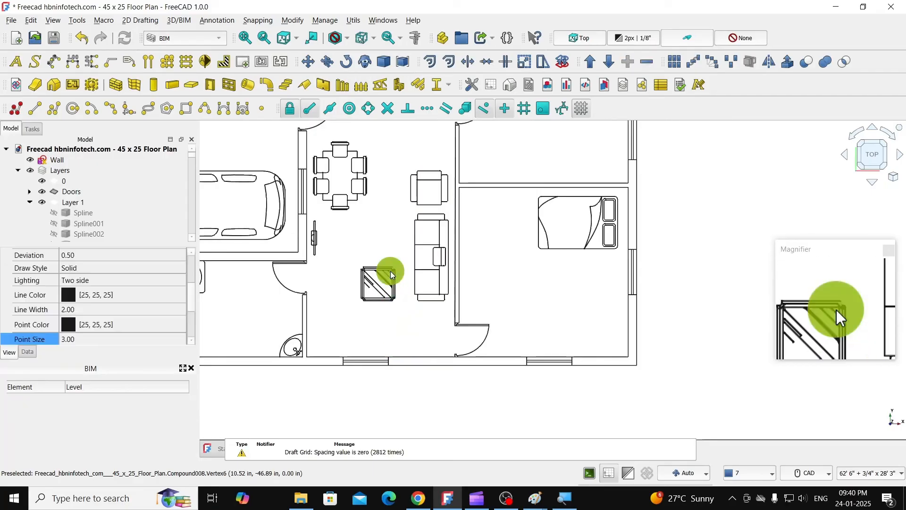
click(304, 65)
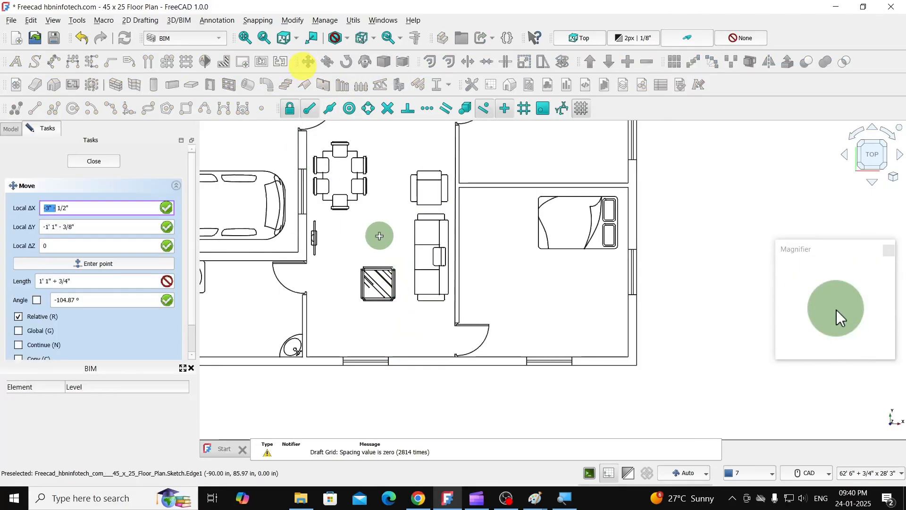
scroll(376, 233, up, 2)
click(377, 297)
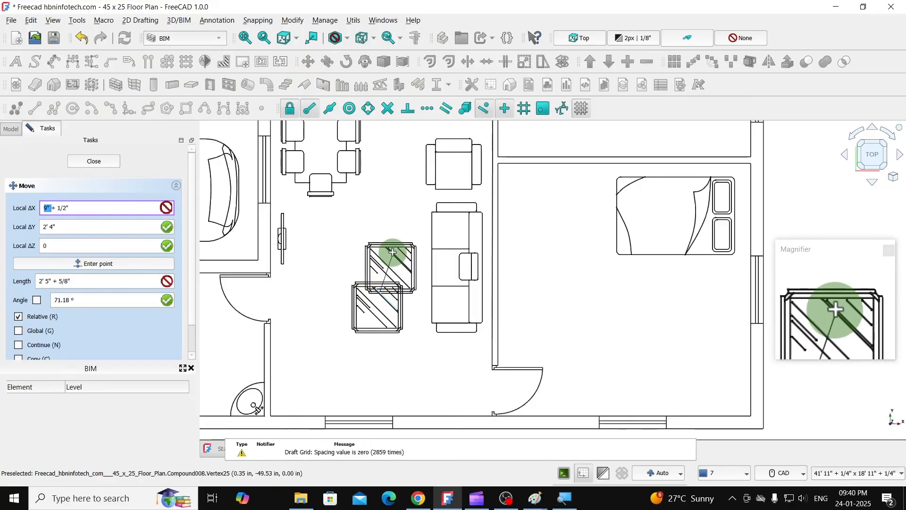
click(392, 251)
scroll(394, 253, down, 3)
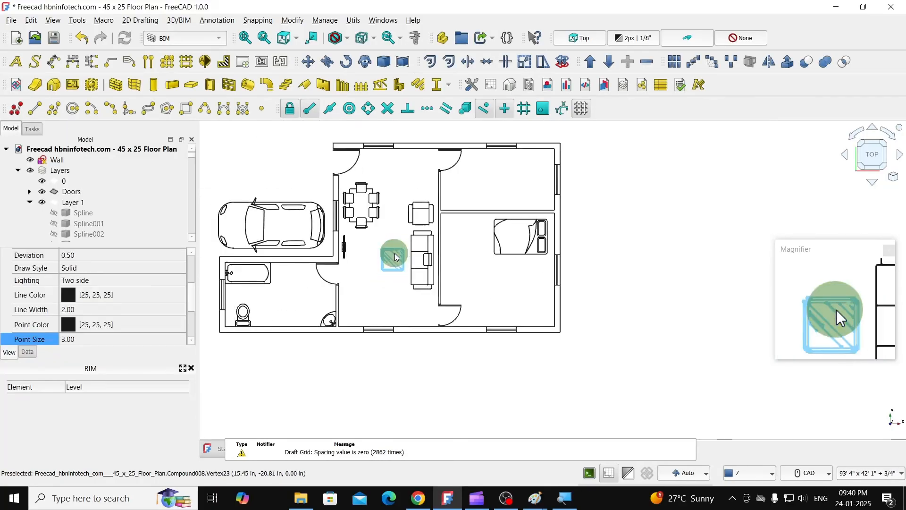
click(610, 230)
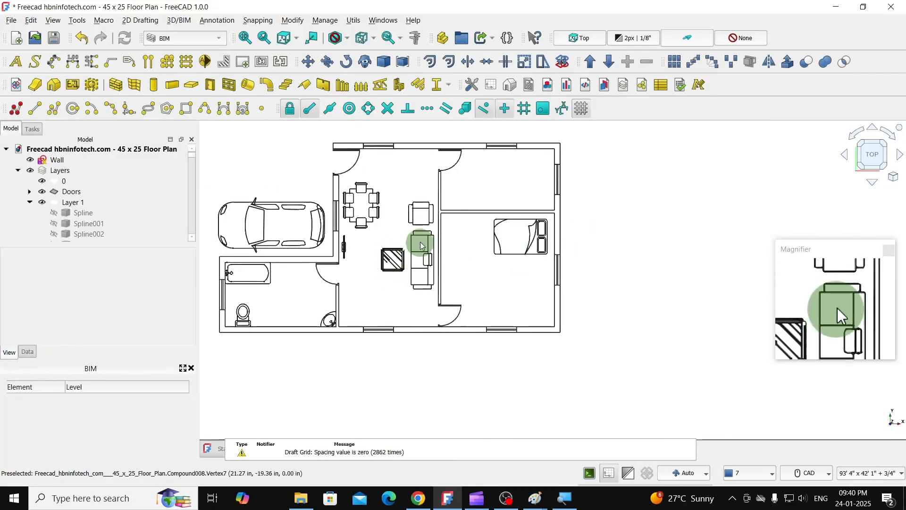
scroll(480, 269, down, 3)
scroll(338, 214, up, 3)
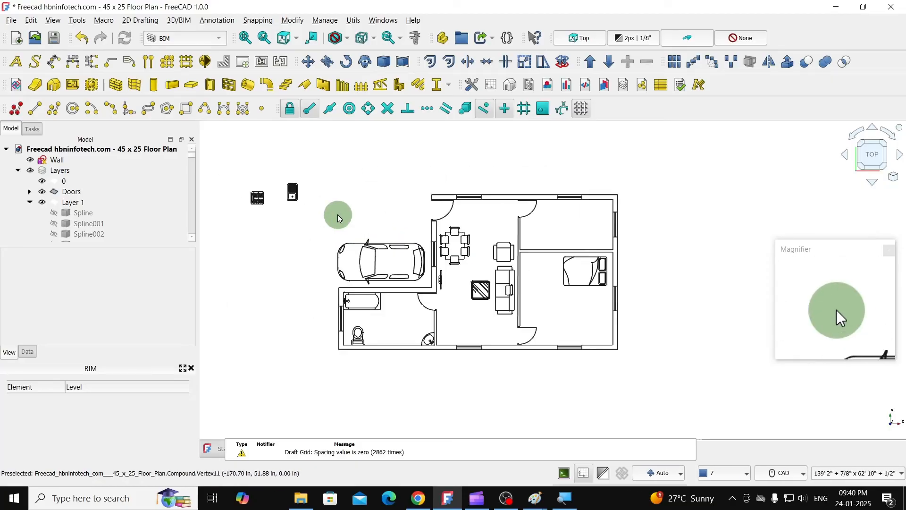
click(283, 187)
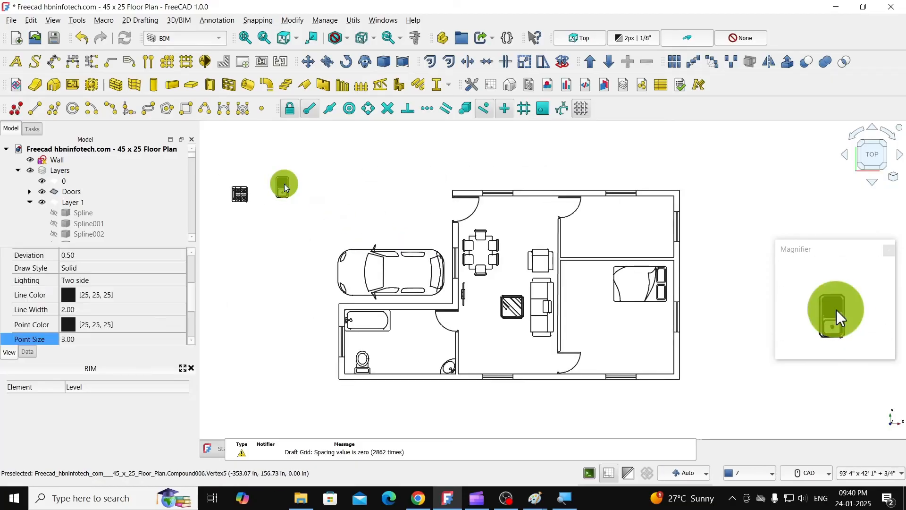
scroll(662, 229, up, 2)
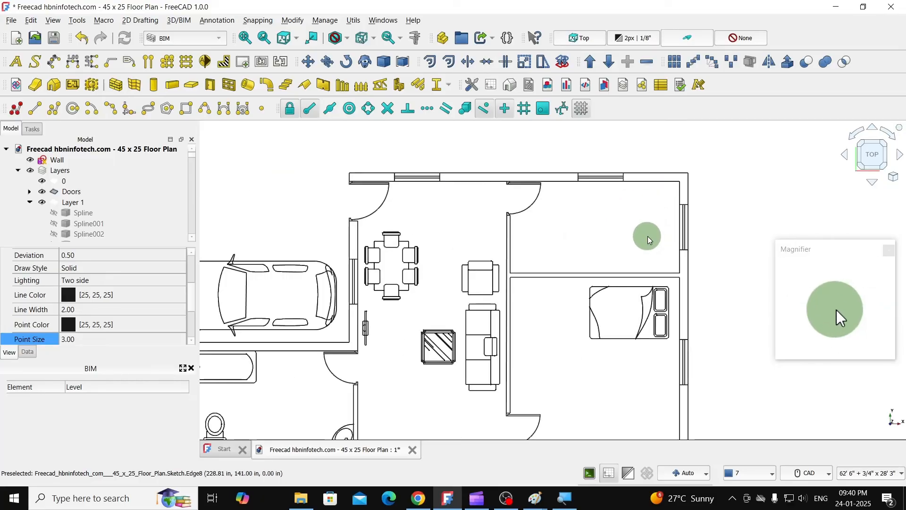
scroll(610, 216, down, 2)
- In the Wall sketch, translate one copy of the upper-right room's right inner wall line 2' into the room as a counter edge
click(28, 172)
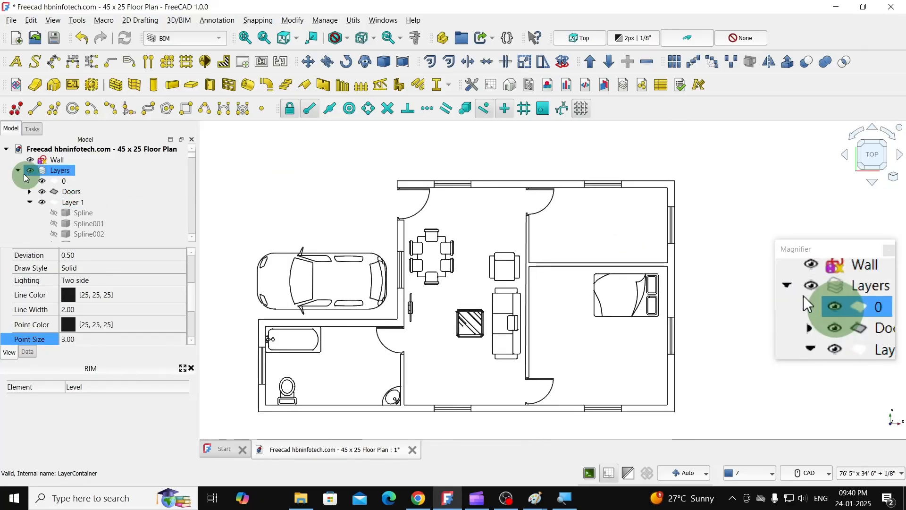
click(54, 161)
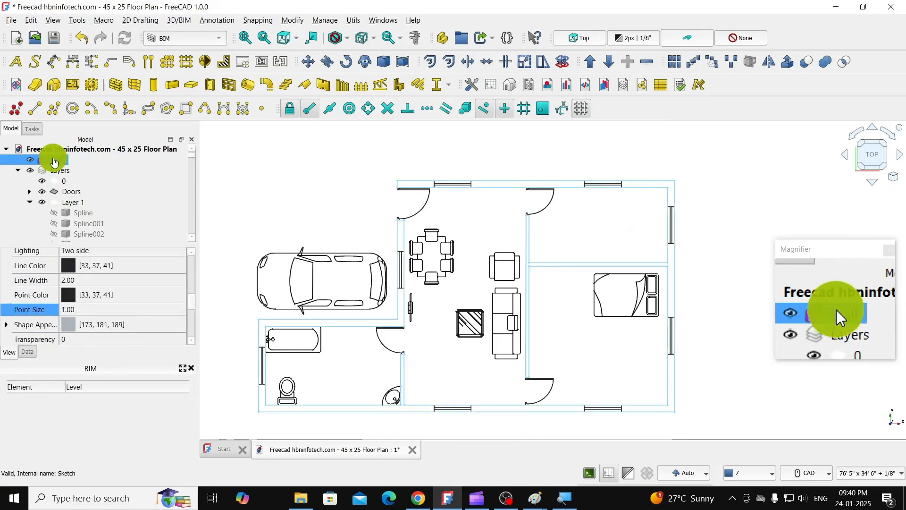
double_click(53, 160)
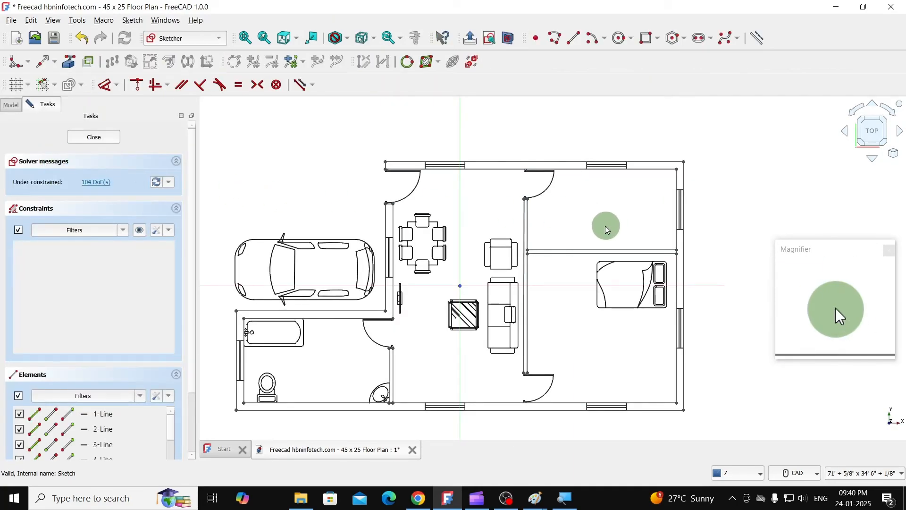
scroll(715, 212, up, 4)
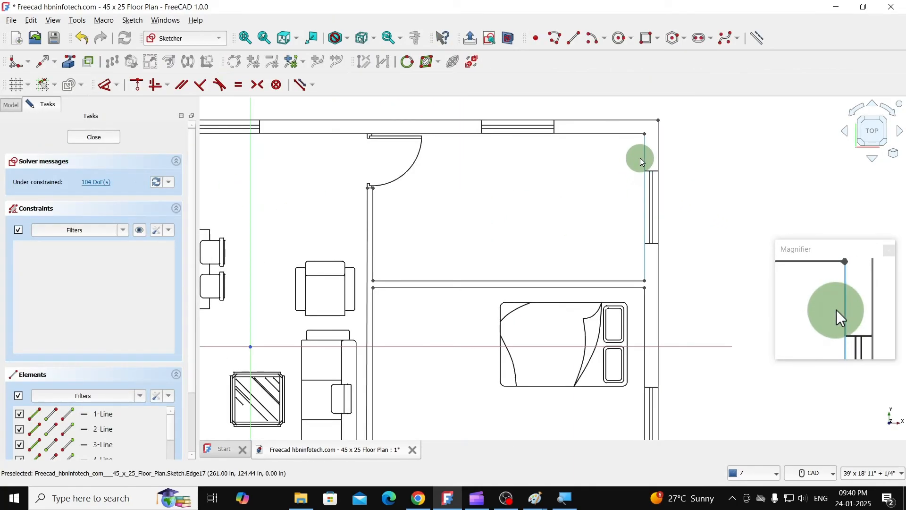
click(644, 156)
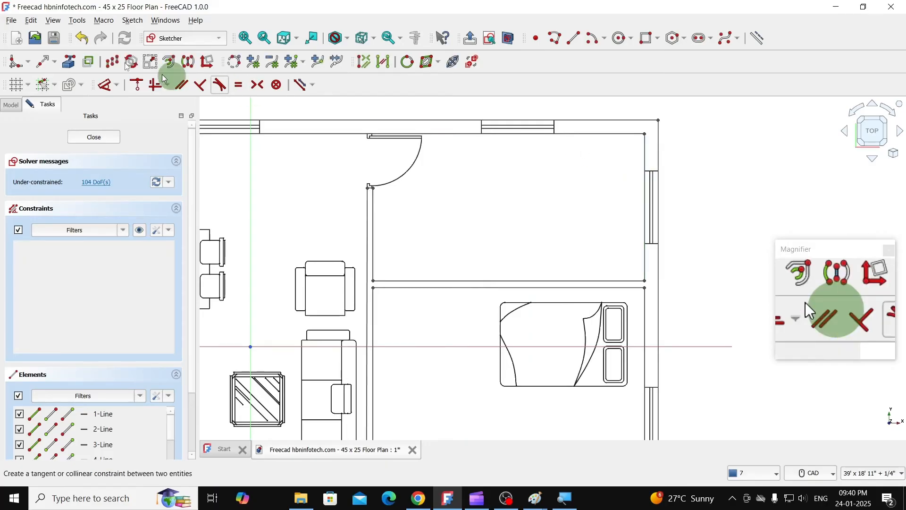
click(112, 62)
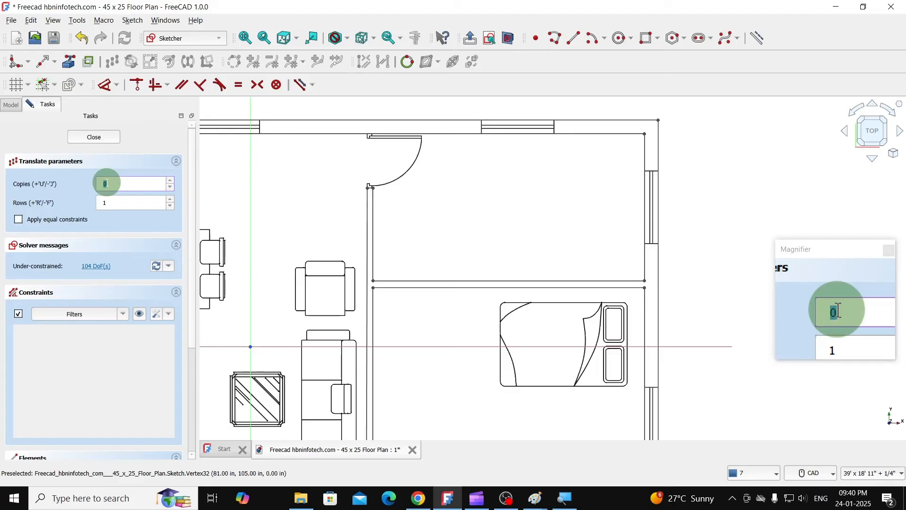
text(1)
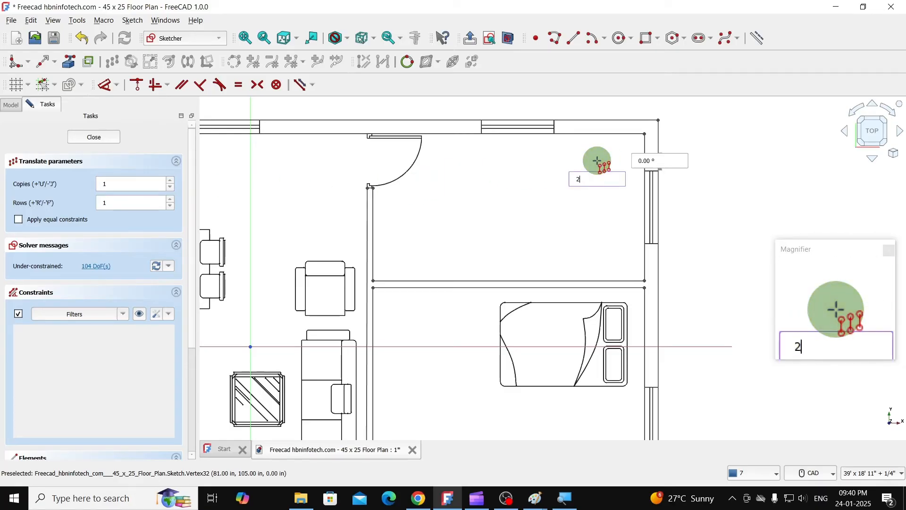
key(Tab)
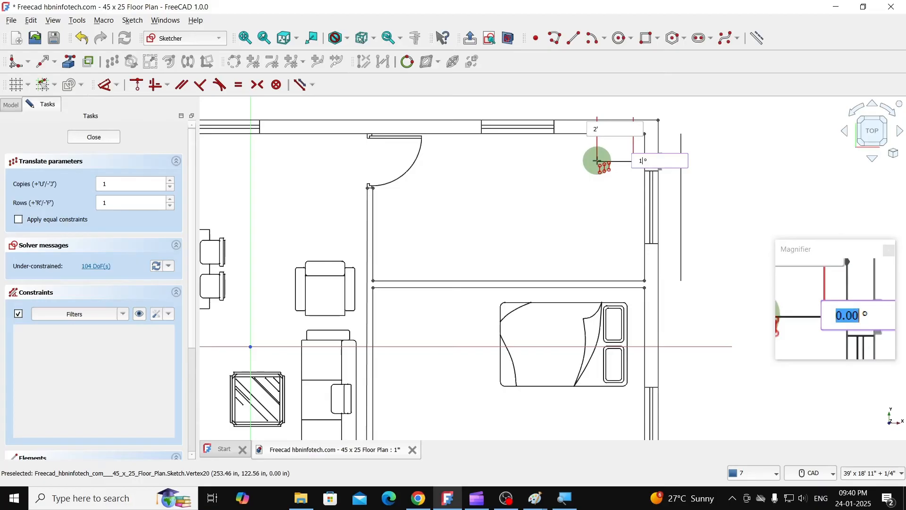
key(Return)
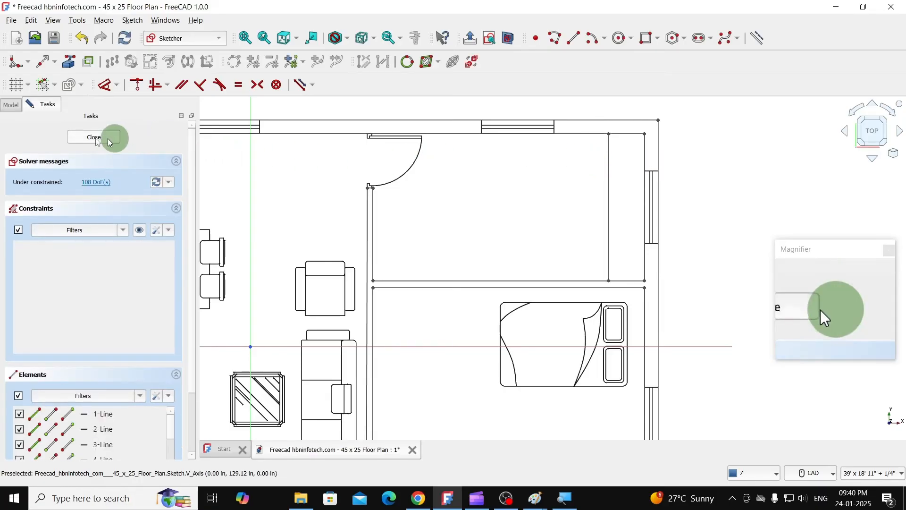
click(86, 137)
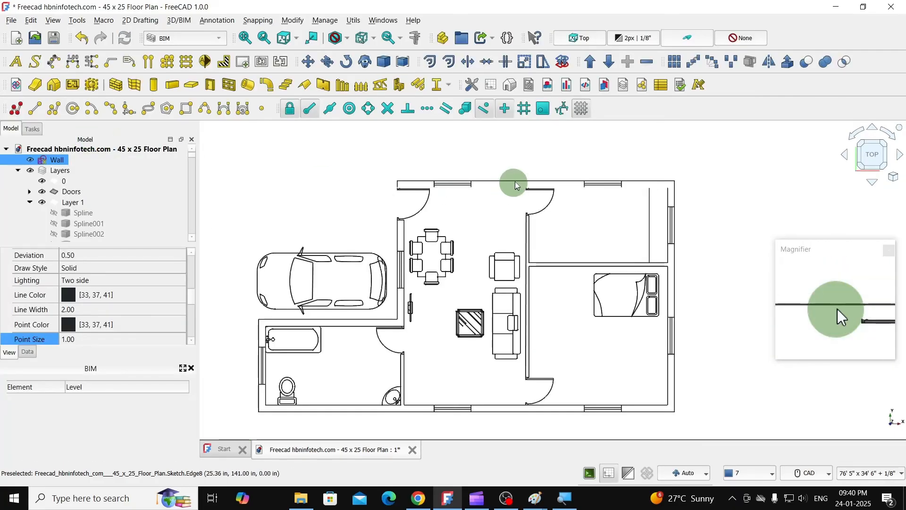
- Move the kitchen sink compound from outside the plan onto the counter strip along the upper-right room's right wall
scroll(594, 175, down, 2)
scroll(309, 179, up, 2)
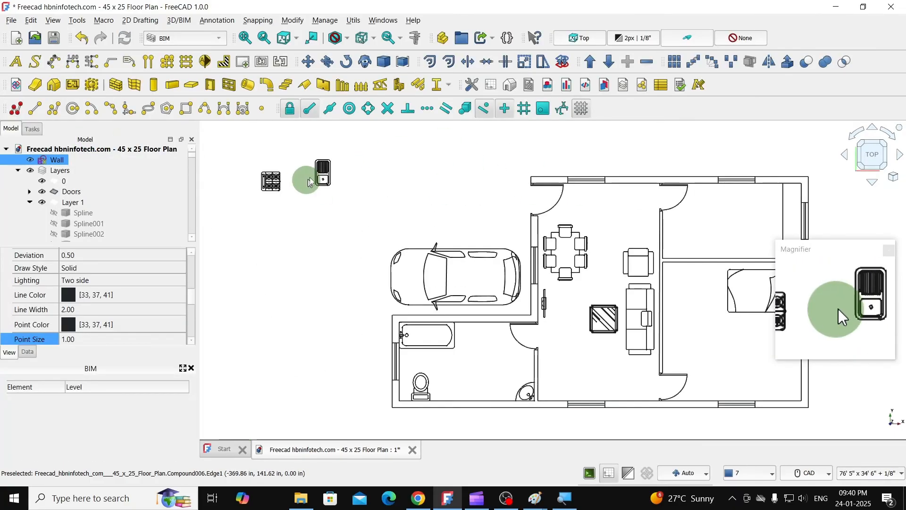
click(319, 174)
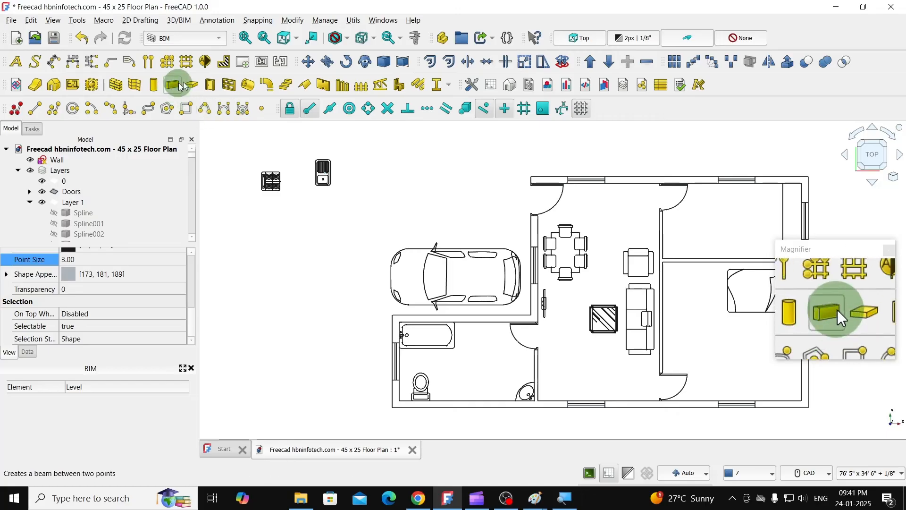
click(307, 62)
scroll(354, 170, up, 2)
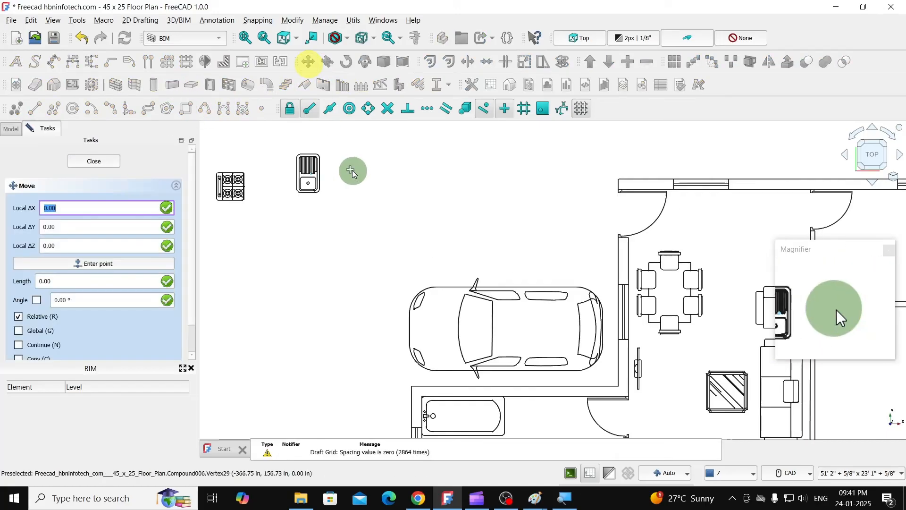
click(314, 175)
scroll(313, 174, down, 3)
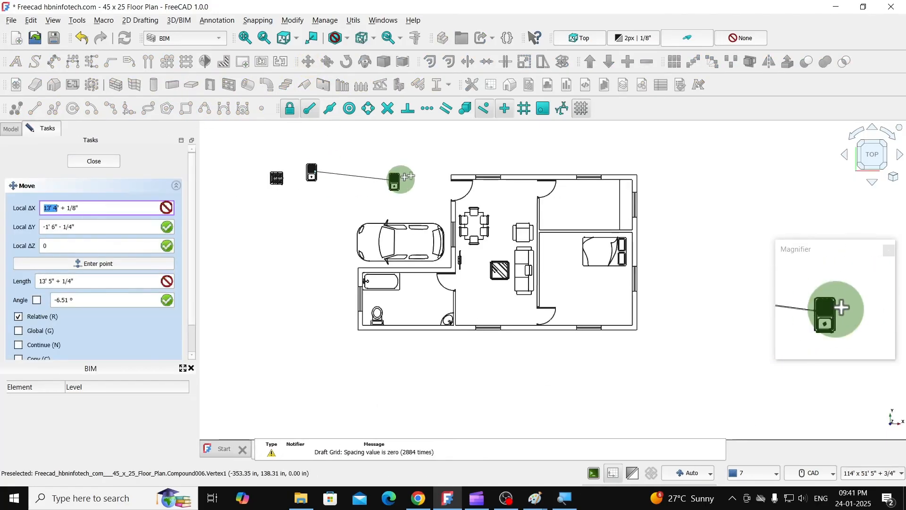
scroll(653, 210, up, 5)
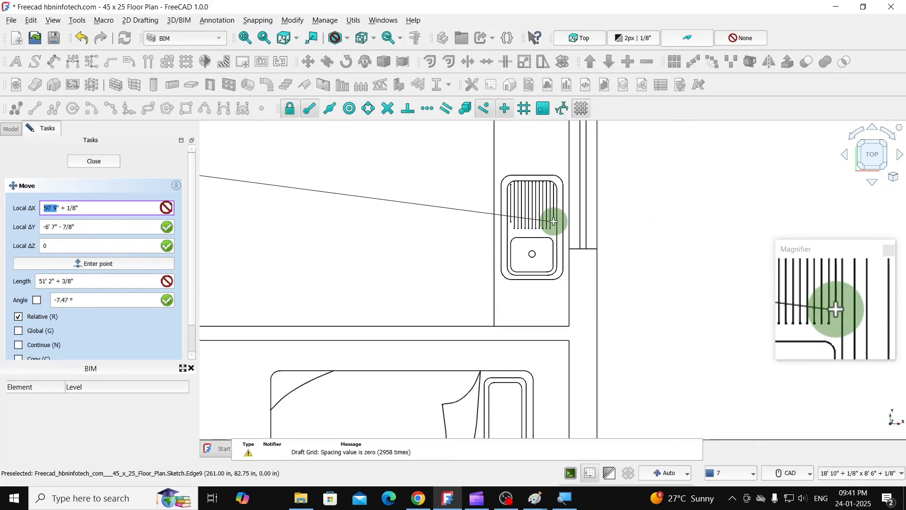
click(603, 245)
scroll(604, 245, down, 4)
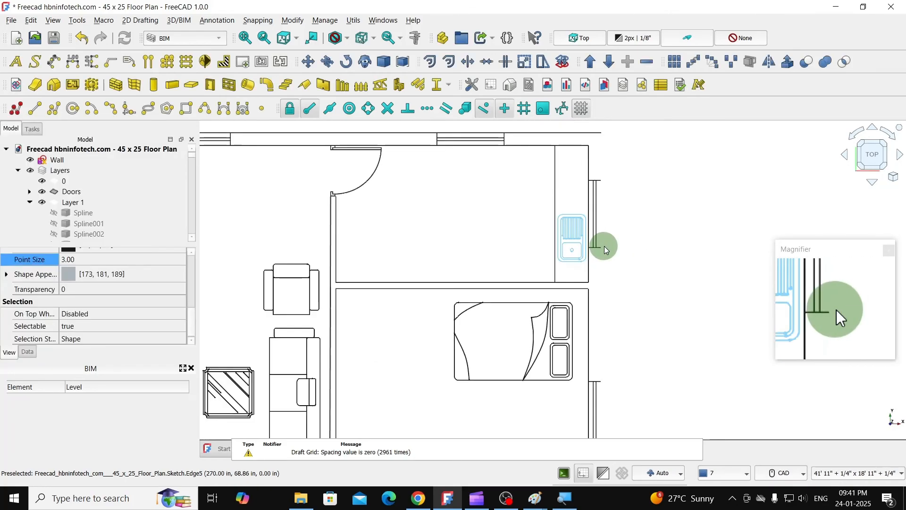
- Move the sink straight down about 11" along the counter so it sits near the counter's lower end
scroll(603, 246, down, 2)
scroll(606, 245, up, 6)
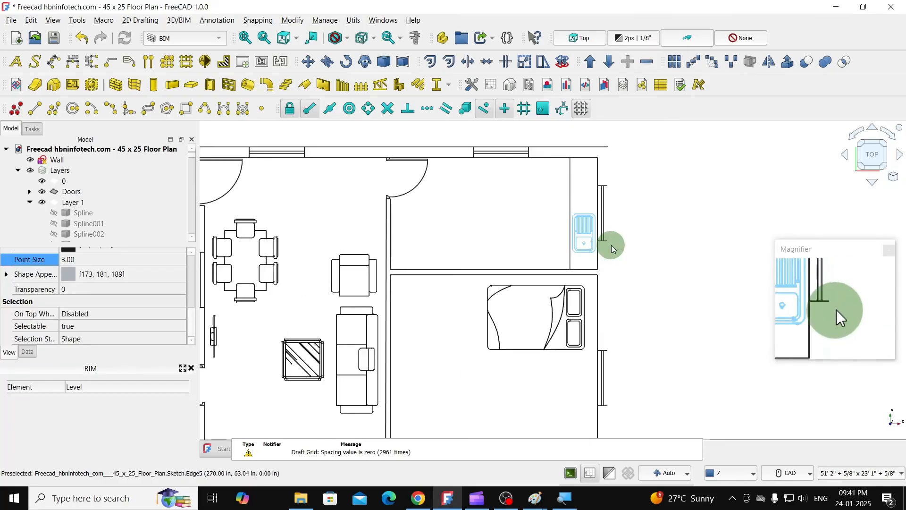
click(308, 62)
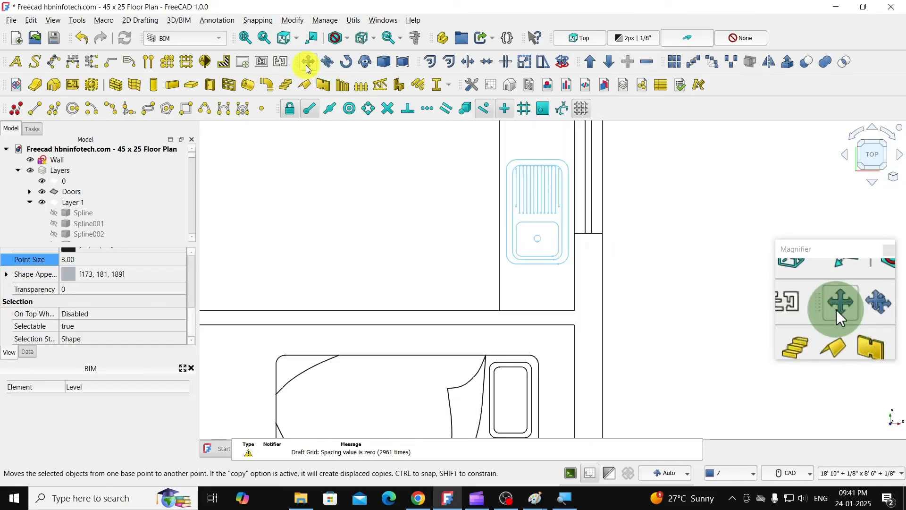
scroll(558, 307, up, 2)
click(526, 246)
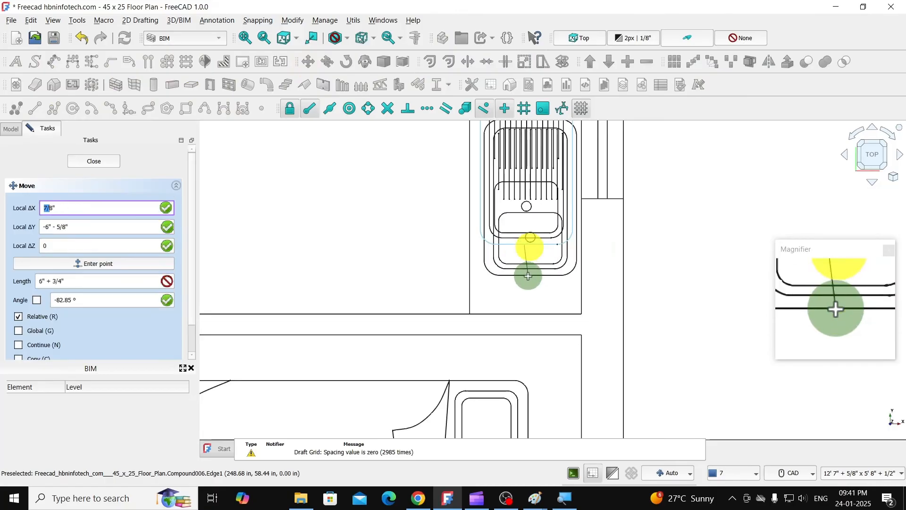
key(shift)
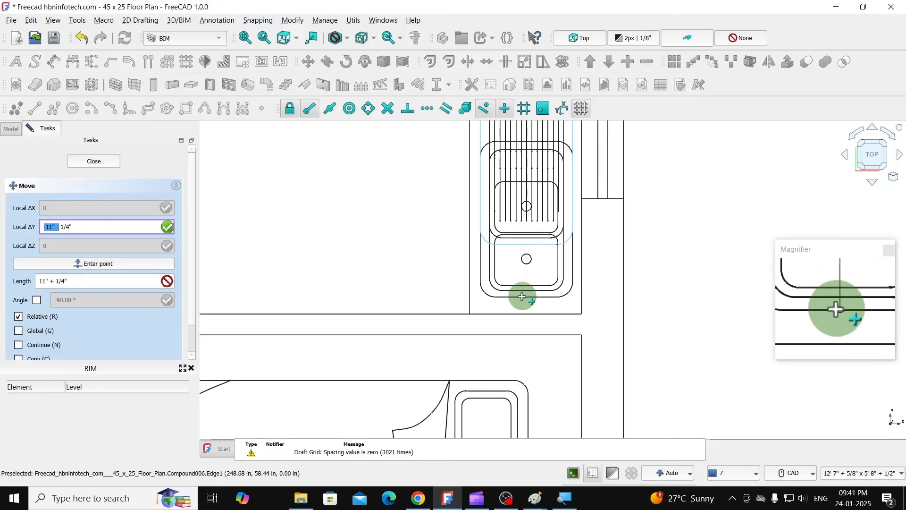
click(522, 300)
scroll(641, 305, down, 6)
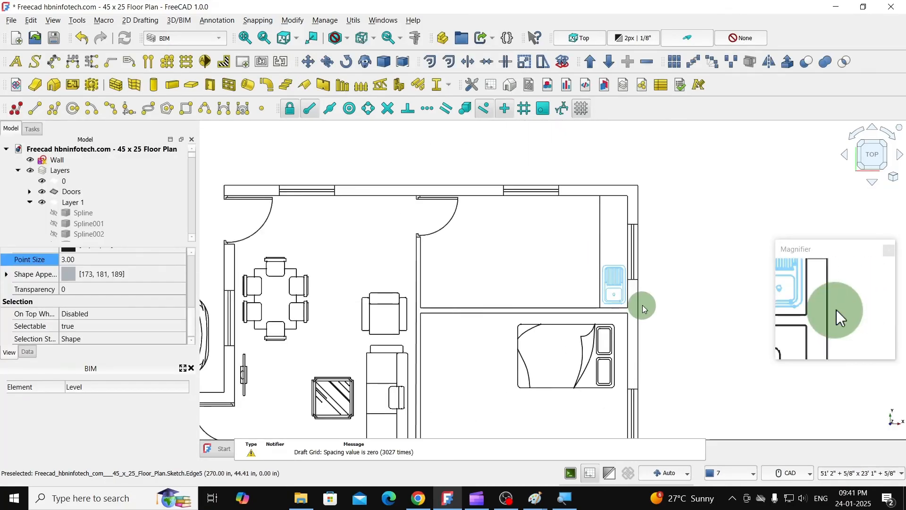
- Move the four-burner stove compound from outside the plan onto the upper end of the kitchen counter strip along the right wall
scroll(311, 251, down, 2)
scroll(257, 243, up, 8)
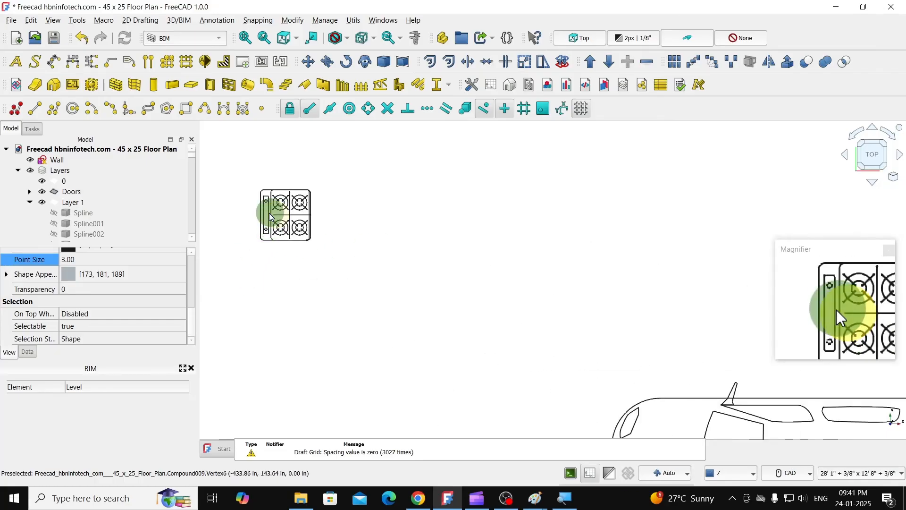
click(270, 214)
click(310, 60)
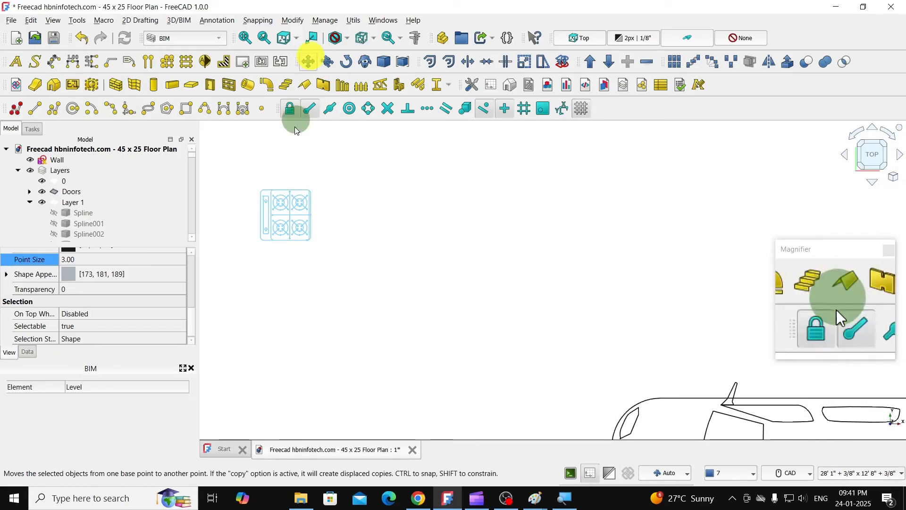
click(272, 204)
scroll(302, 215, down, 10)
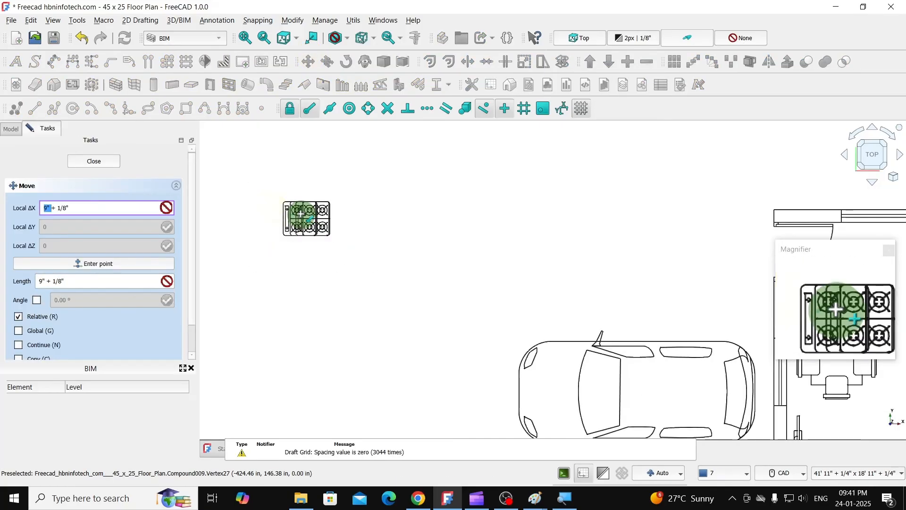
scroll(618, 268, up, 8)
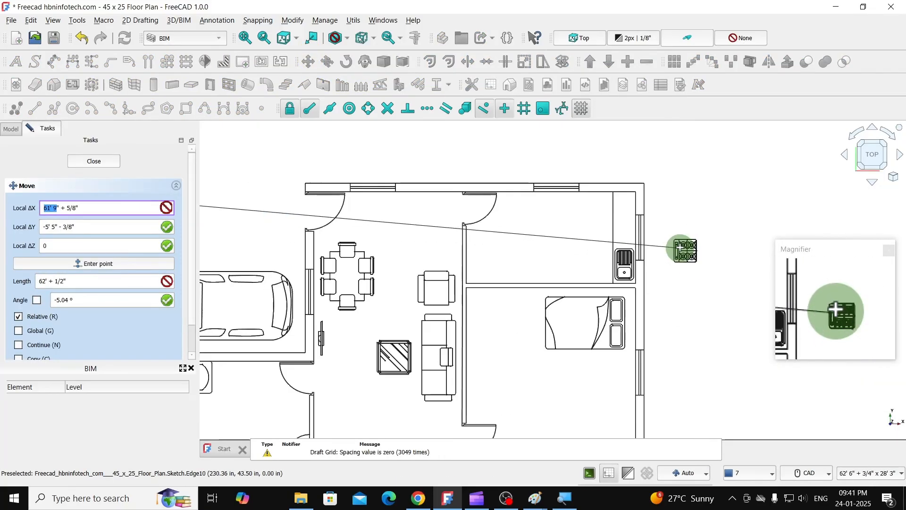
scroll(519, 164, down, 2)
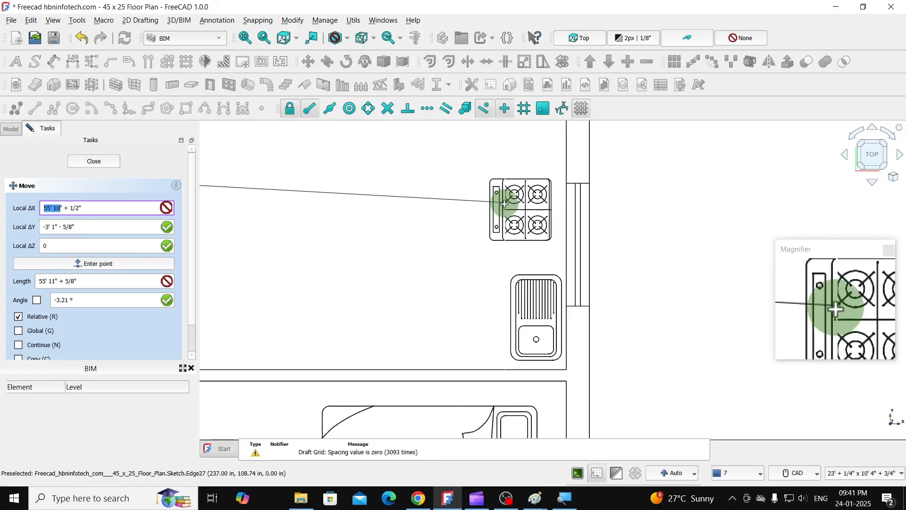
scroll(531, 152, up, 2)
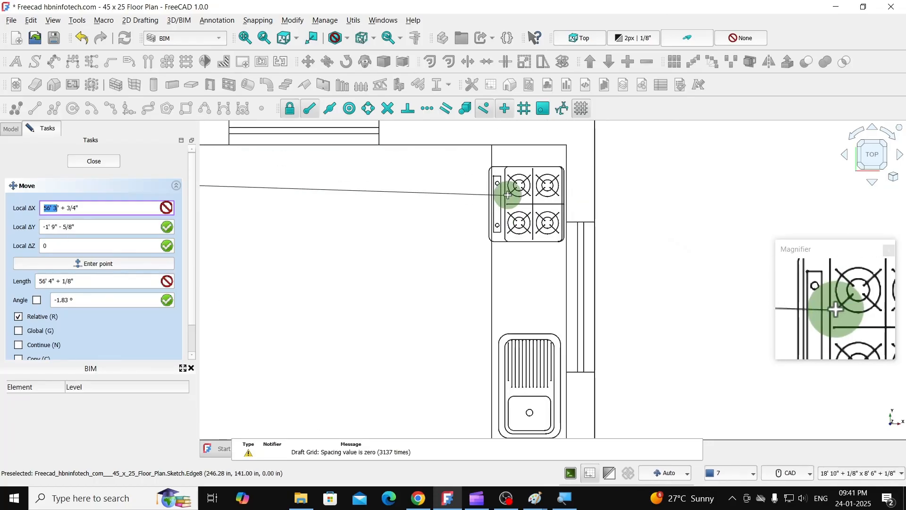
scroll(506, 196, up, 1)
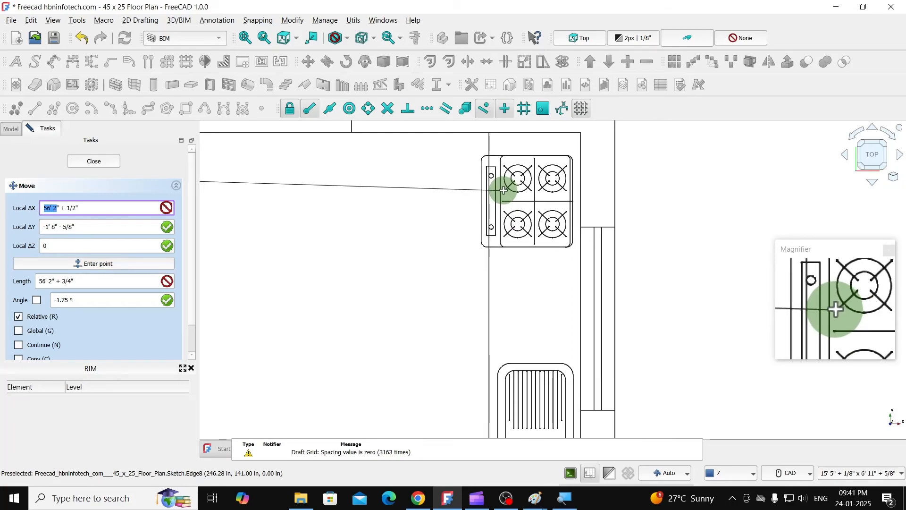
click(503, 190)
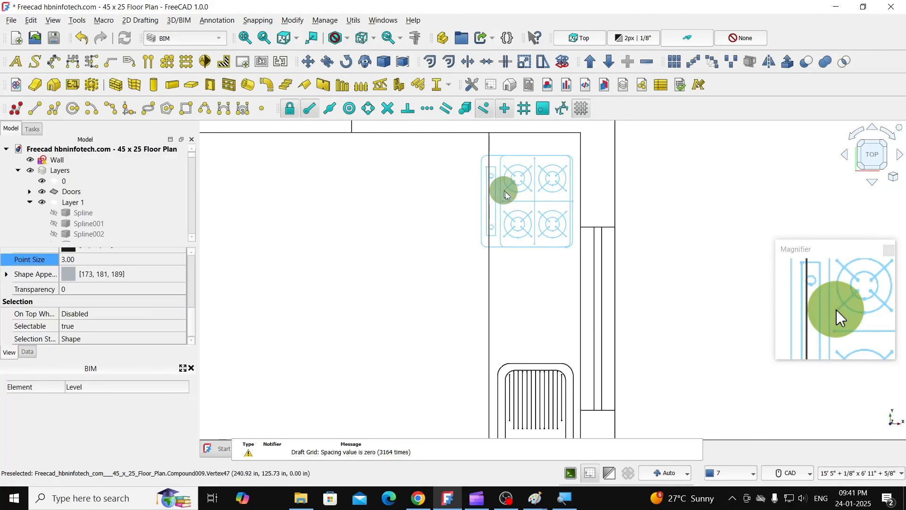
- In the Wall sketch, translate the kitchen counter's edge line 6" at 180° without copies to widen the counter
scroll(726, 251, down, 5)
scroll(725, 251, down, 2)
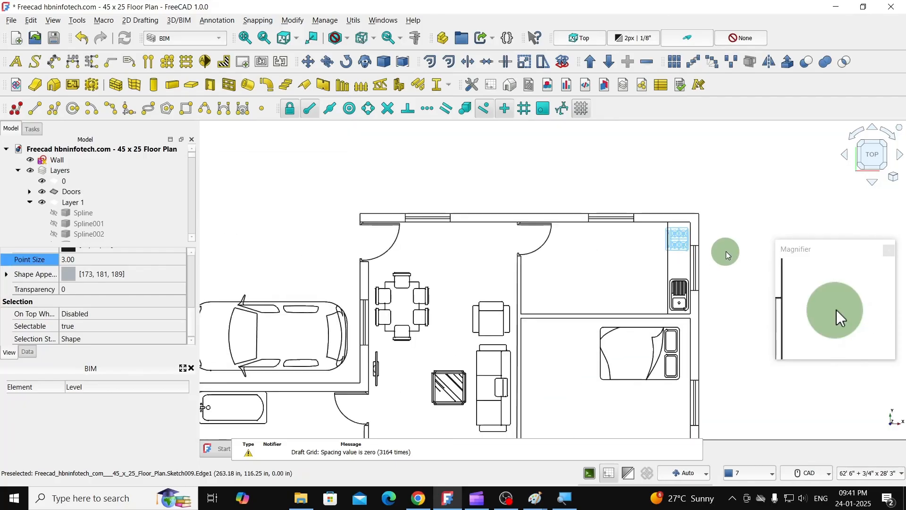
click(54, 160)
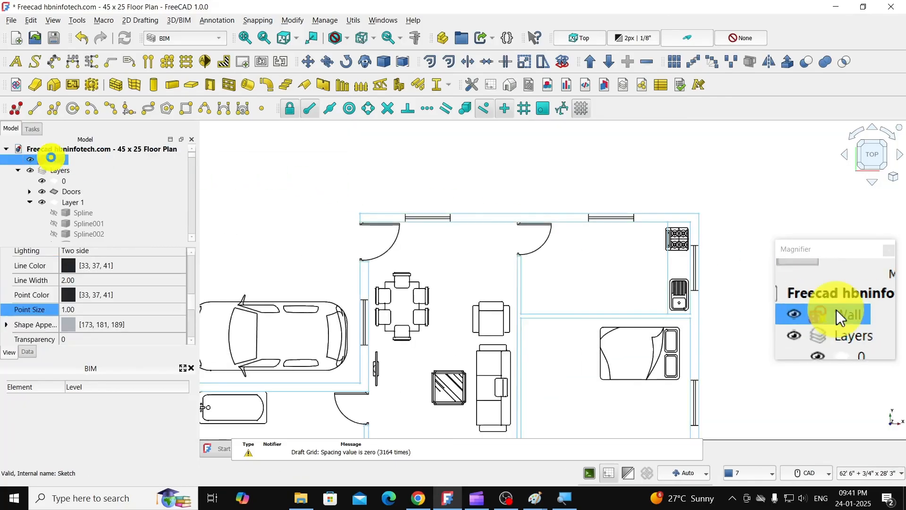
double_click(54, 160)
scroll(715, 262, up, 5)
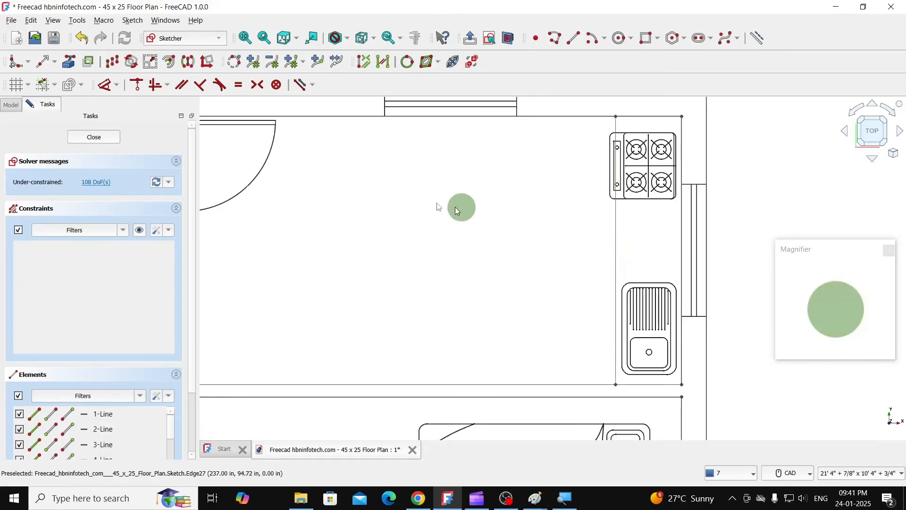
click(112, 62)
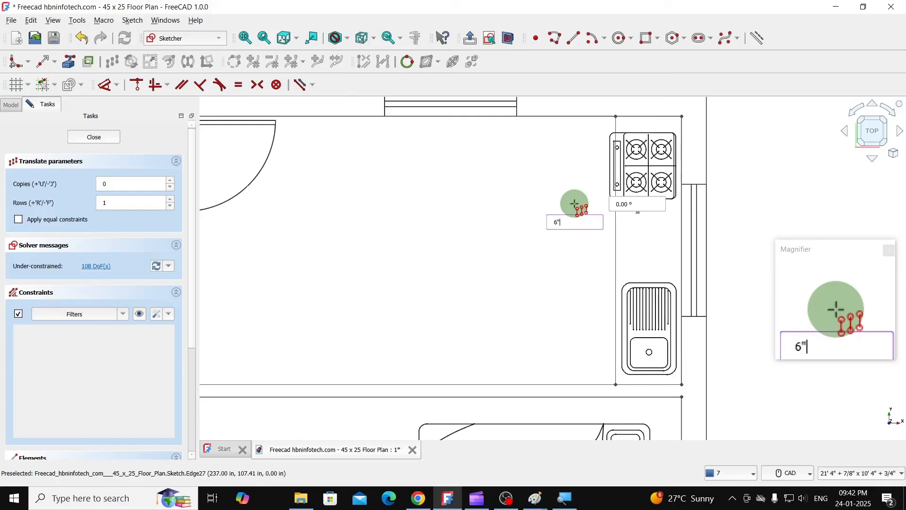
key(Tab)
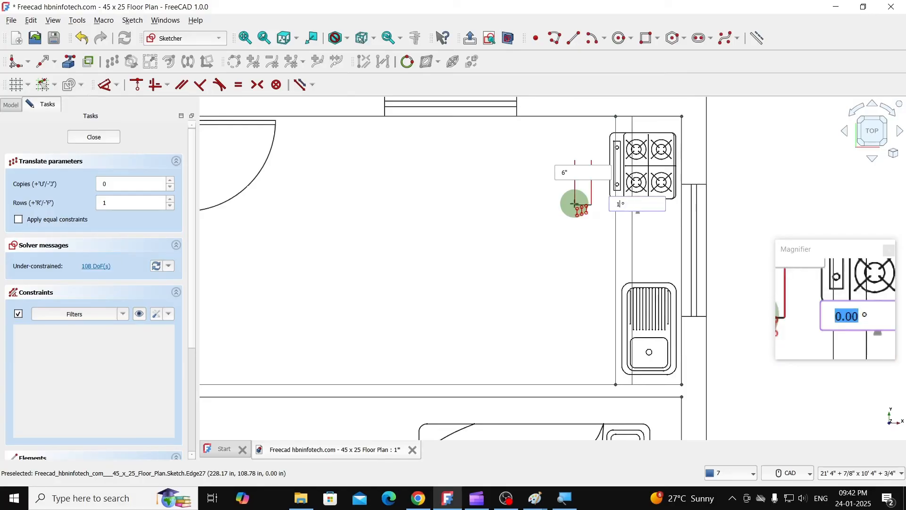
text(180)
key(Return)
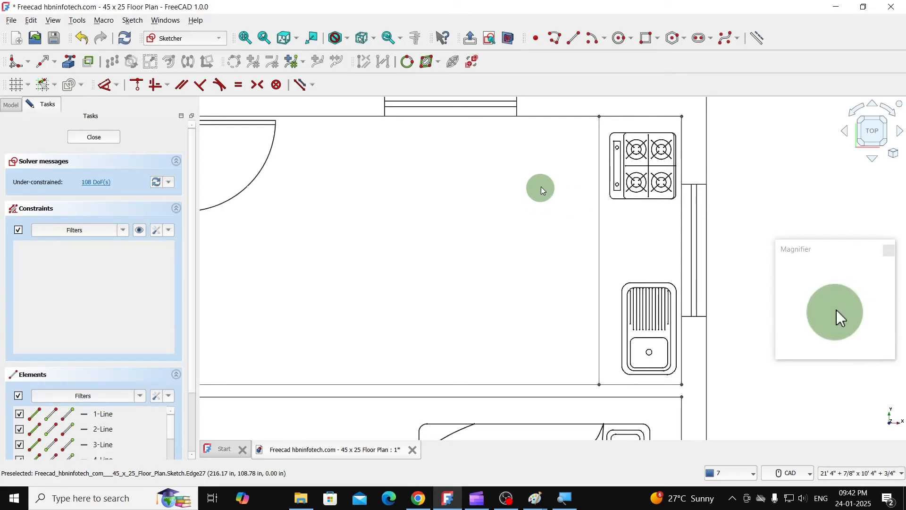
click(92, 138)
- Move the kitchen sink about 5" away from the right wall so it sits centred across the counter's width
scroll(639, 202, up, 5)
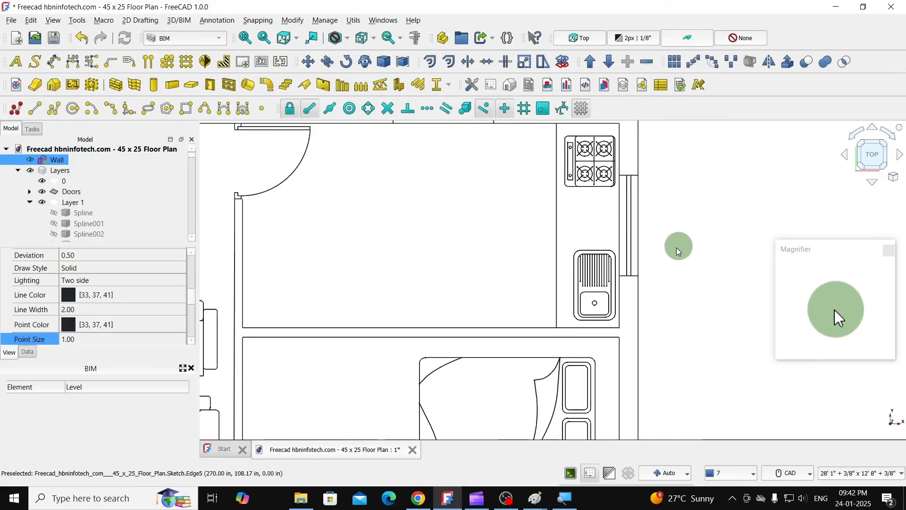
click(584, 274)
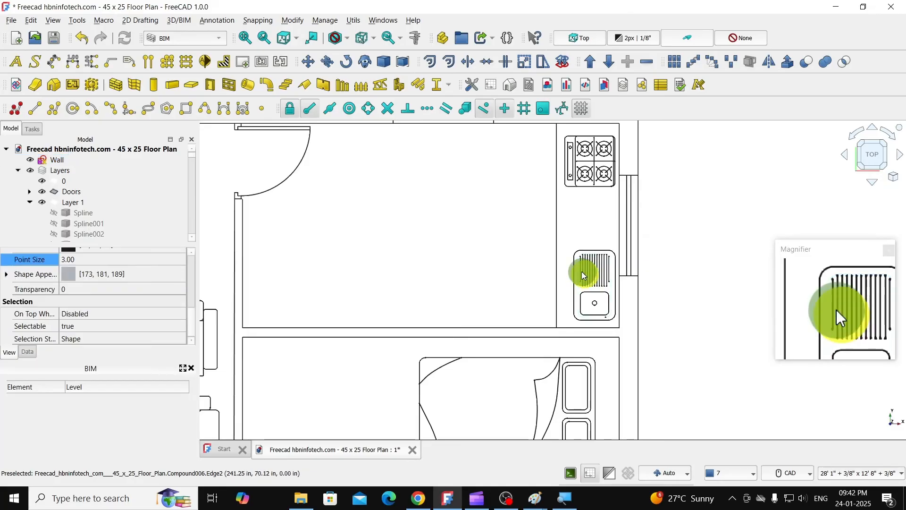
click(306, 65)
scroll(630, 297, up, 3)
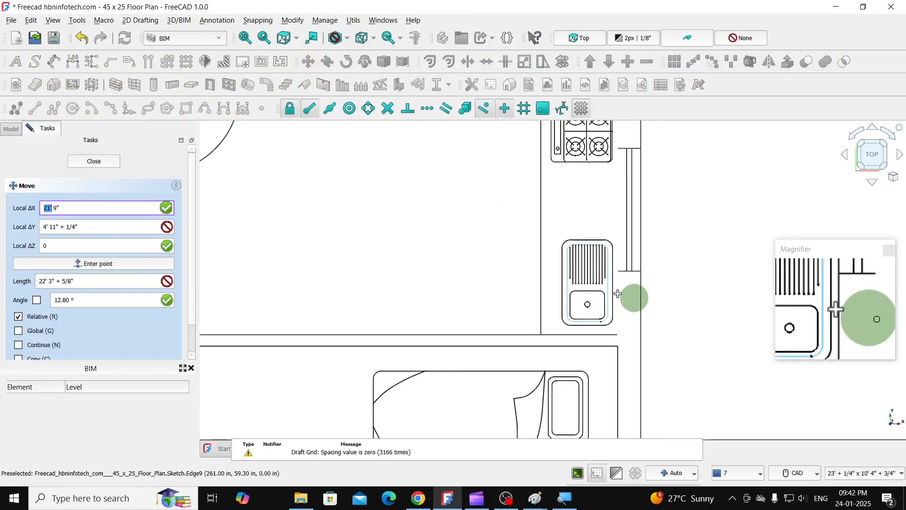
click(571, 269)
scroll(553, 260, up, 2)
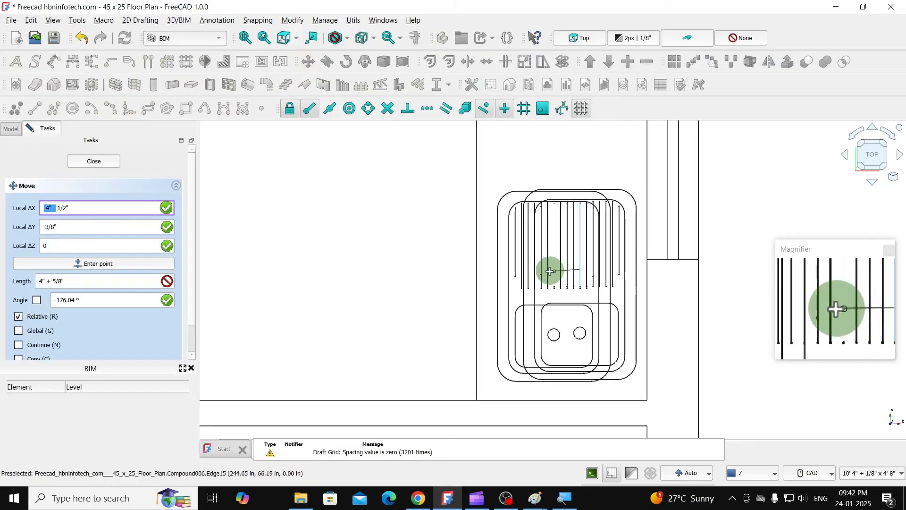
click(546, 273)
scroll(573, 279, down, 3)
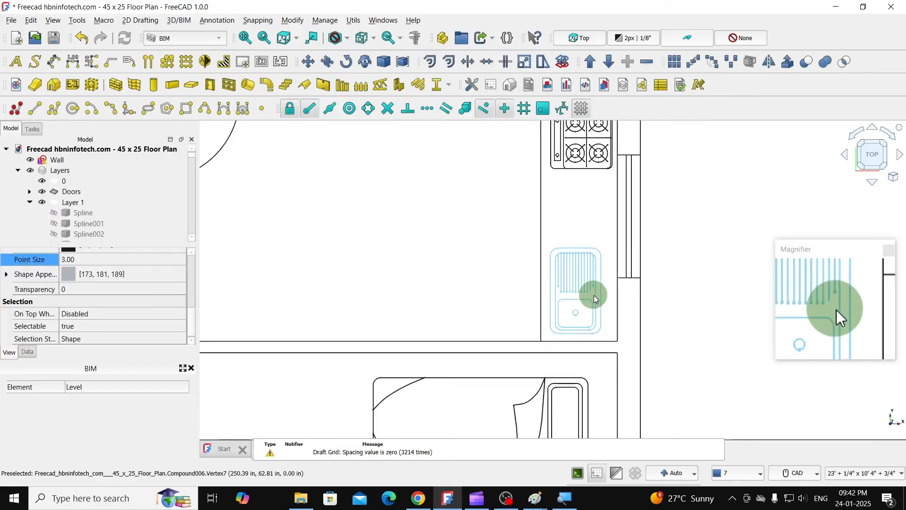
- Move the stove down about 10" along the counter and slightly toward its front edge, away from the upper wall
scroll(595, 298, down, 1)
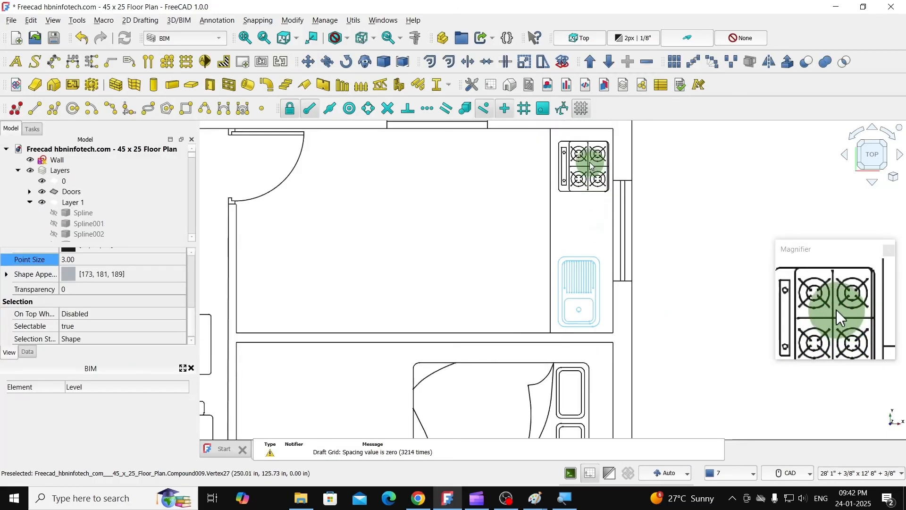
scroll(587, 163, up, 3)
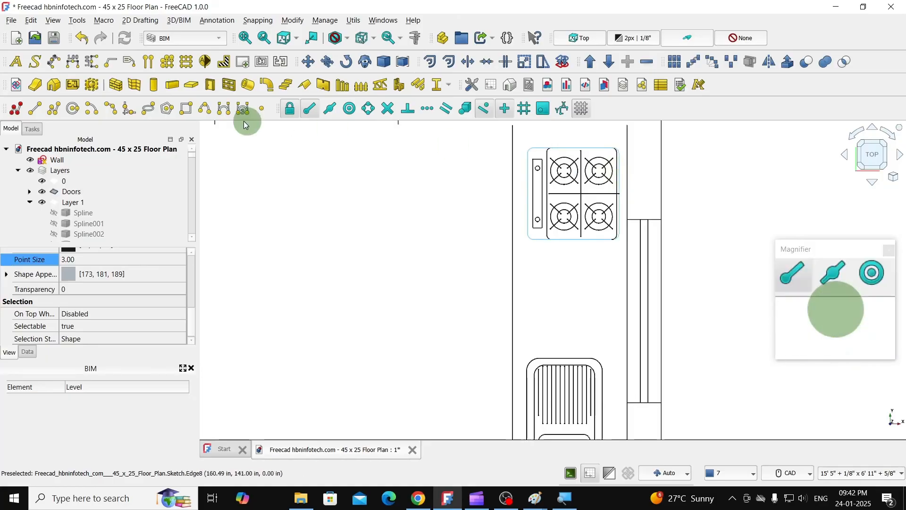
click(308, 68)
scroll(644, 210, up, 2)
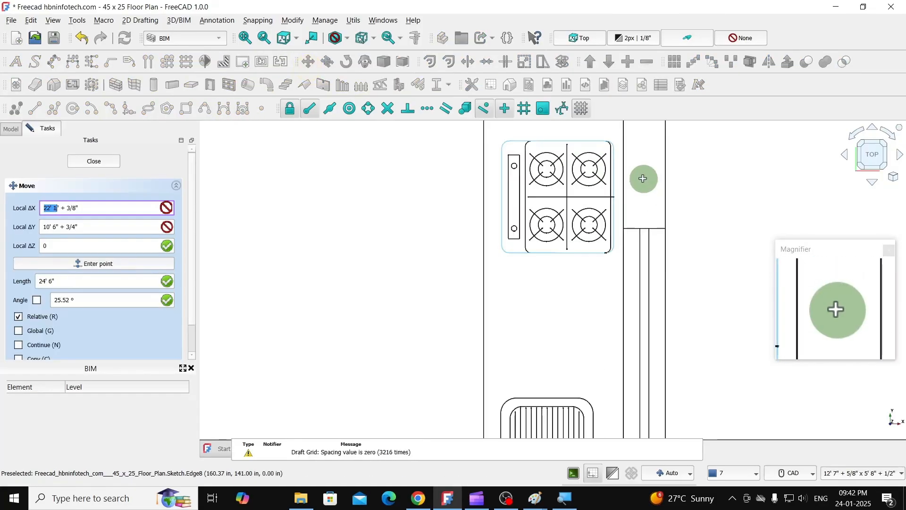
click(549, 186)
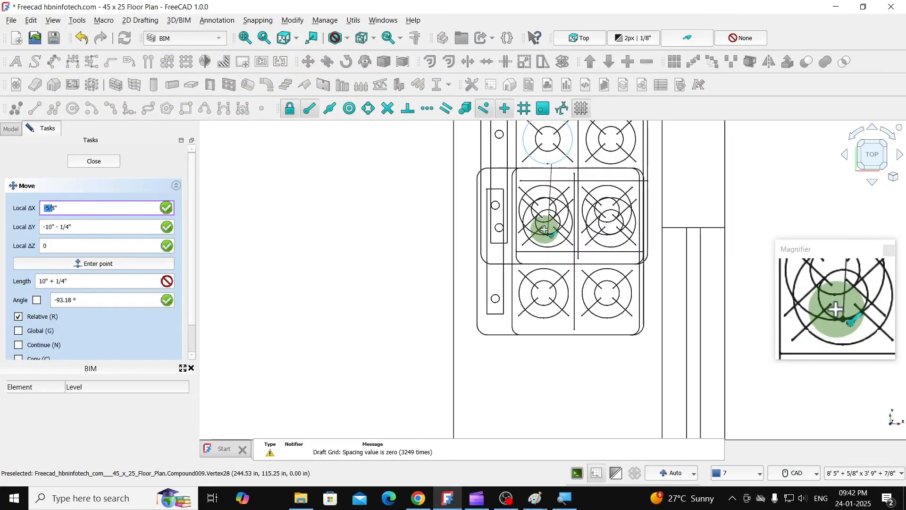
scroll(538, 224, up, 2)
click(539, 232)
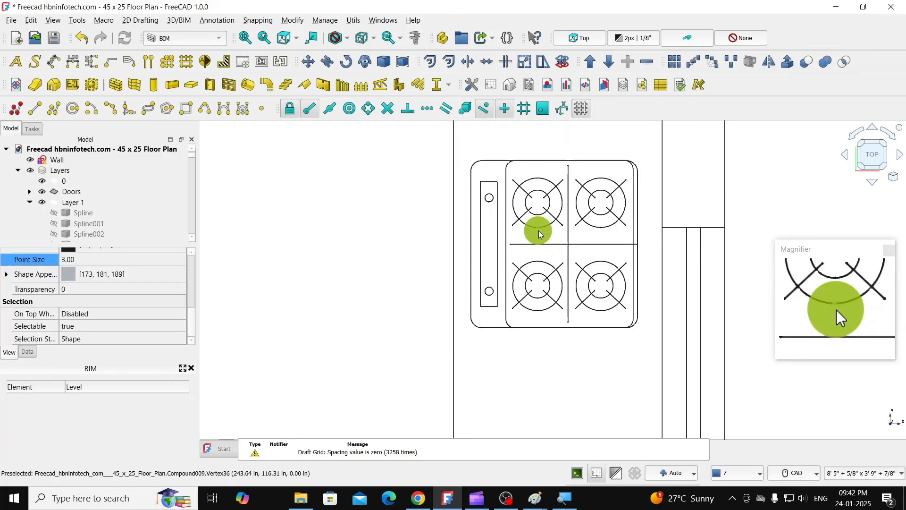
- Try to move the sofa from the central hall into the lower-right bedroom, below the bed along the right wall
scroll(546, 226, down, 6)
scroll(647, 208, down, 2)
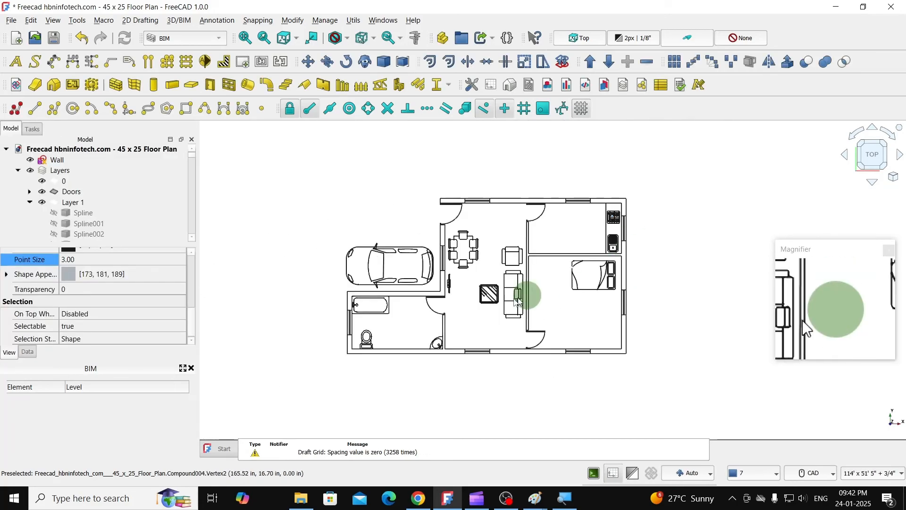
scroll(498, 294, up, 2)
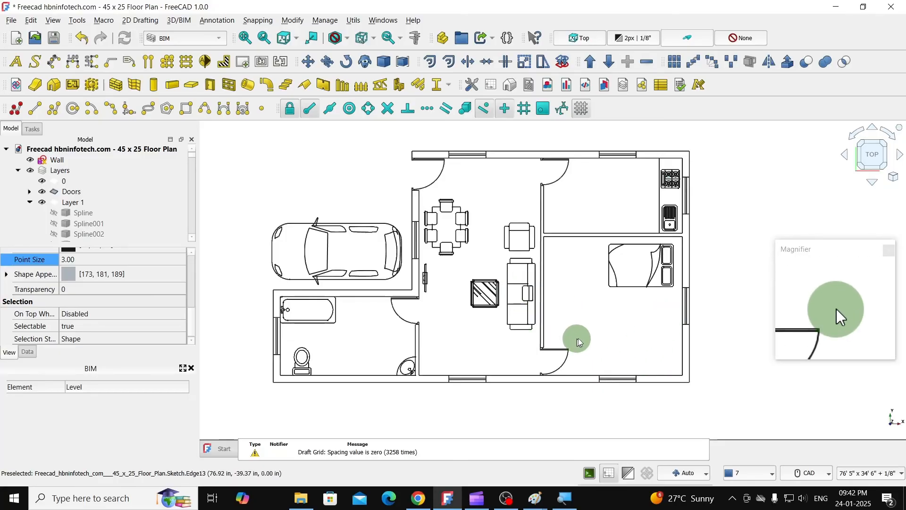
click(526, 262)
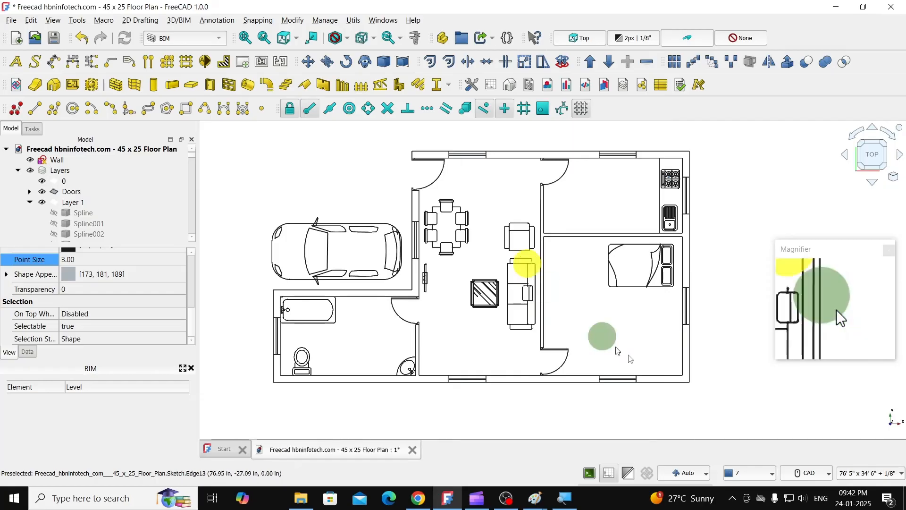
scroll(530, 289, up, 2)
click(521, 293)
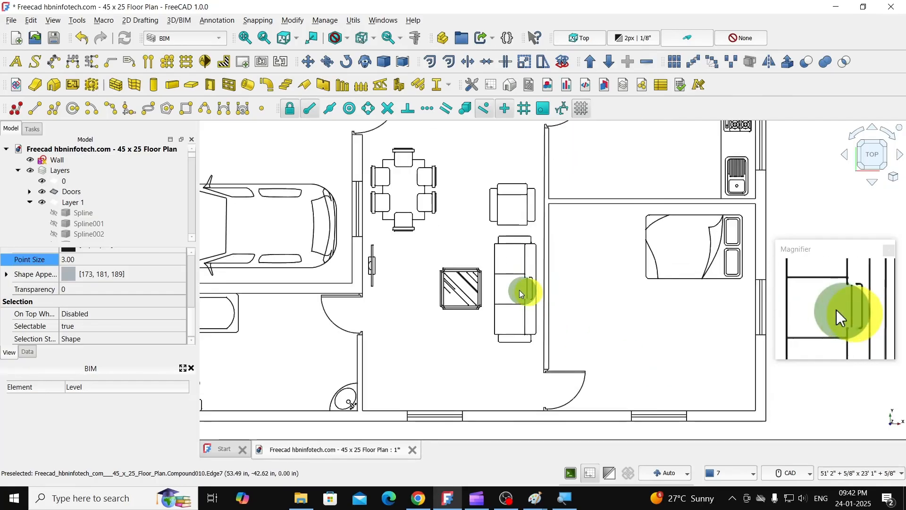
click(308, 61)
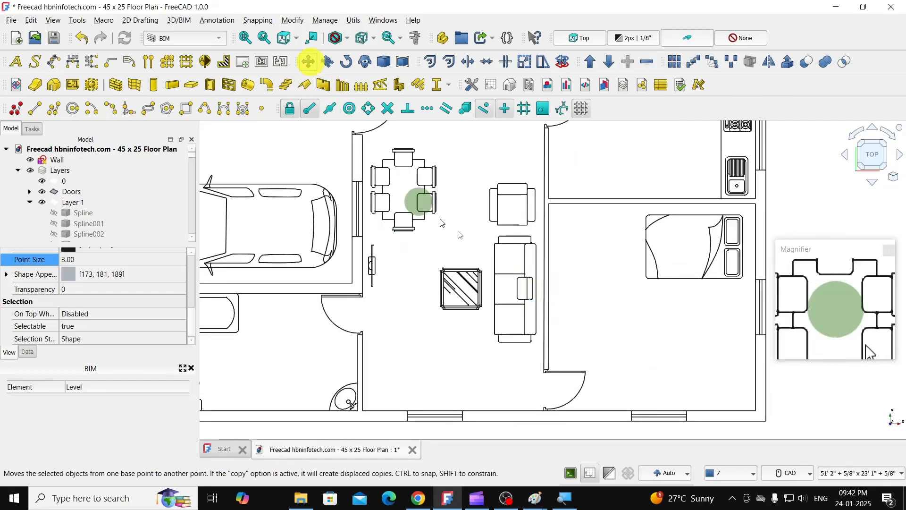
click(516, 244)
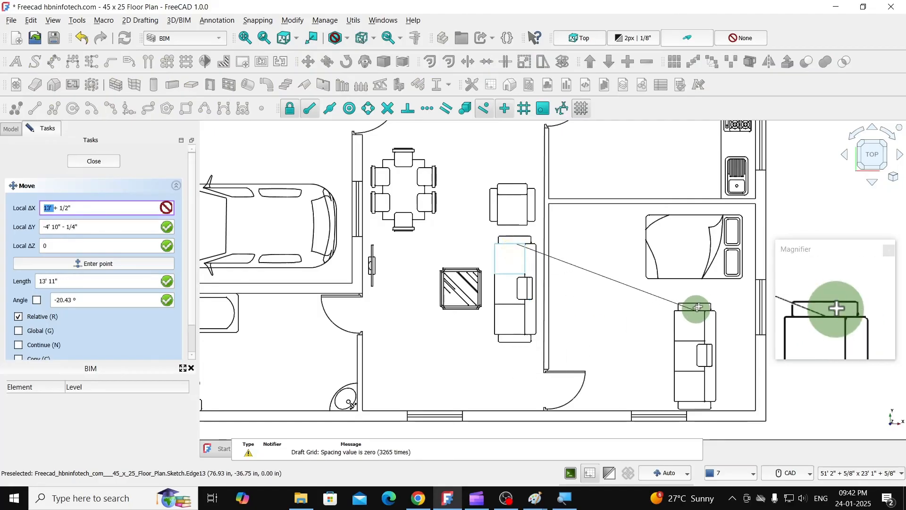
scroll(710, 303, up, 1)
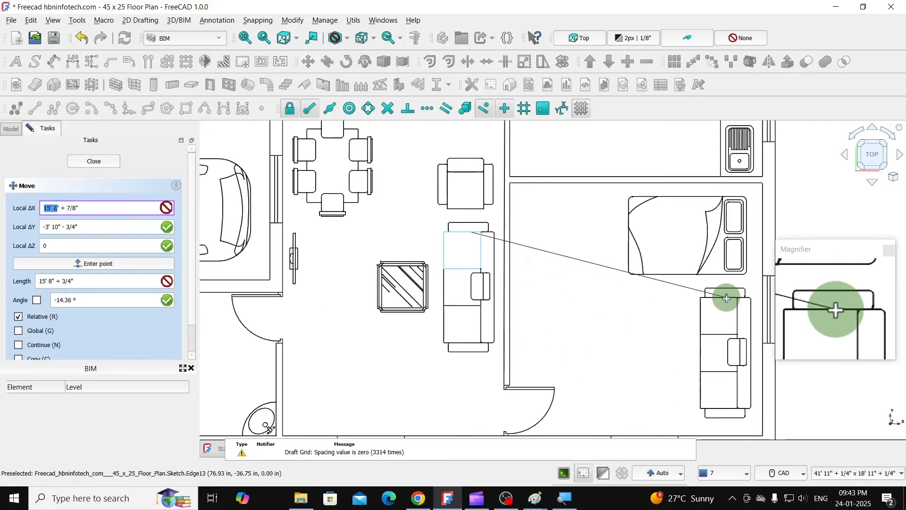
click(725, 298)
scroll(599, 287, down, 2)
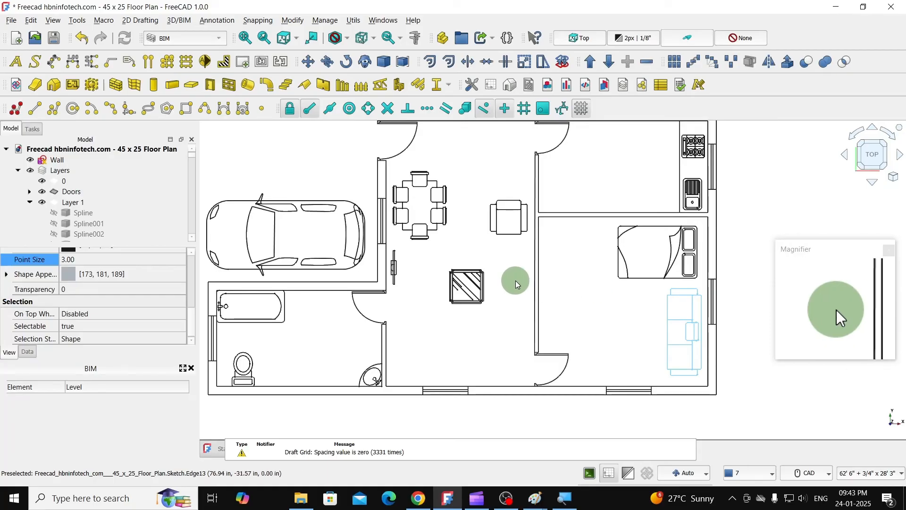
key(ctrl+z)
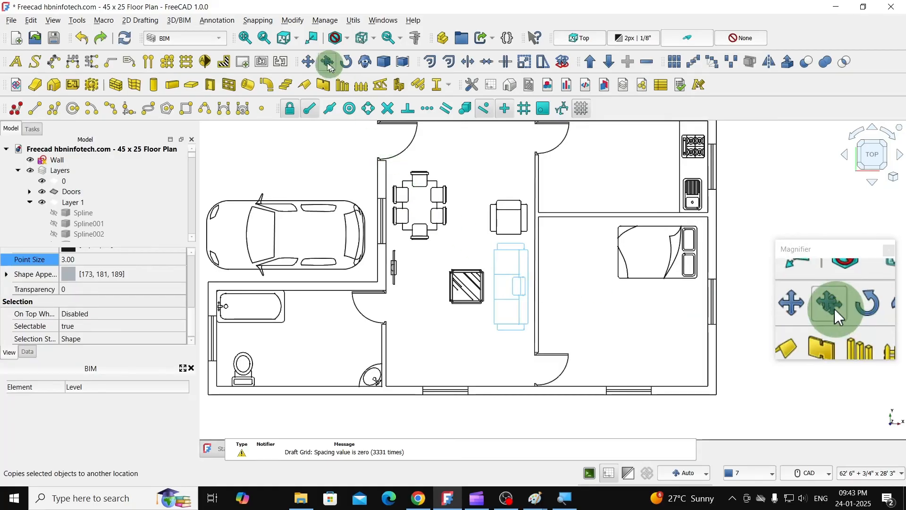
- Copy the hall sofa into the lower-right bedroom, about 15' 4" right and 4' 2" down, against the right wall below the bed
click(307, 62)
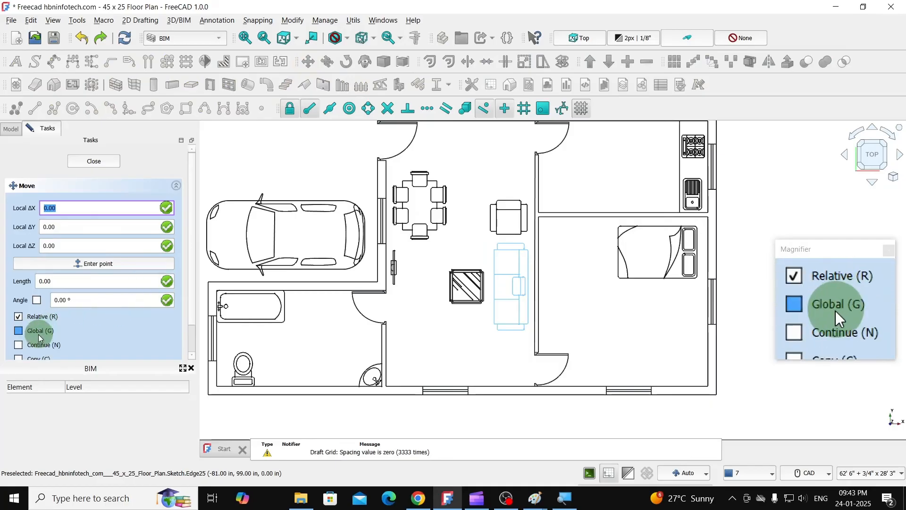
click(19, 327)
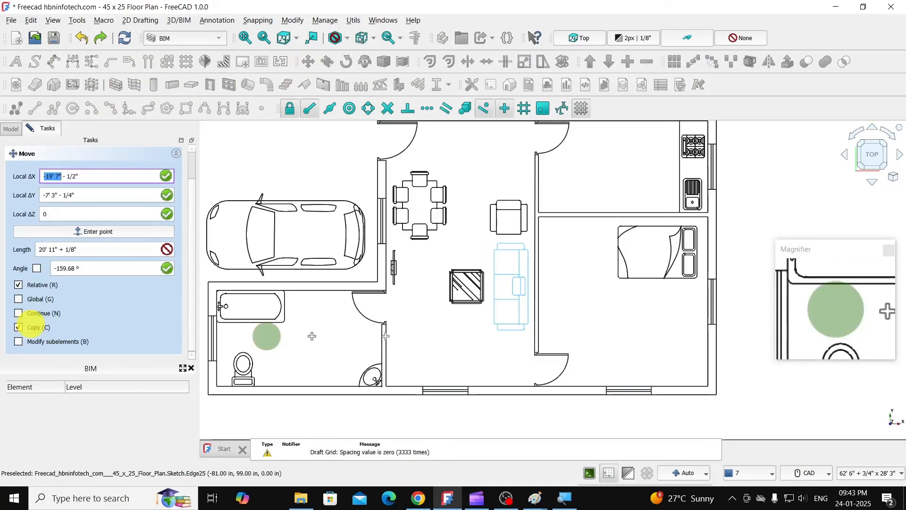
click(522, 278)
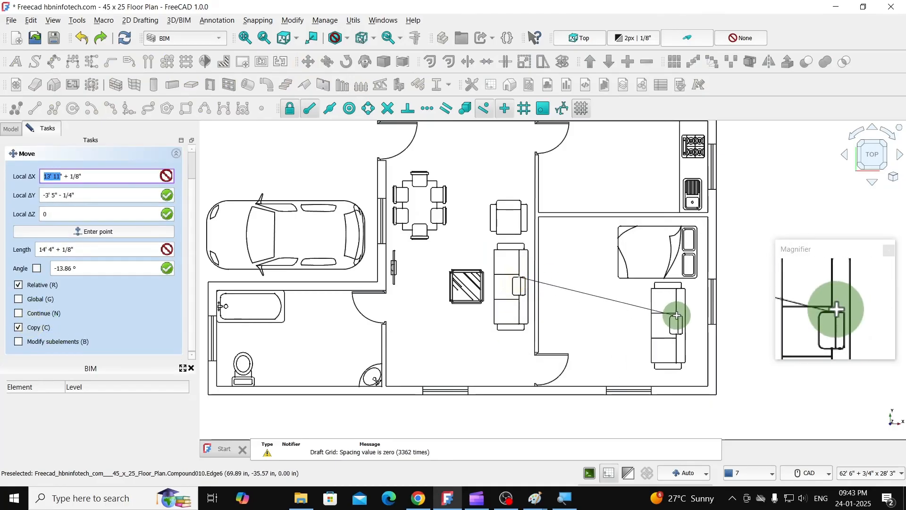
scroll(680, 315, up, 1)
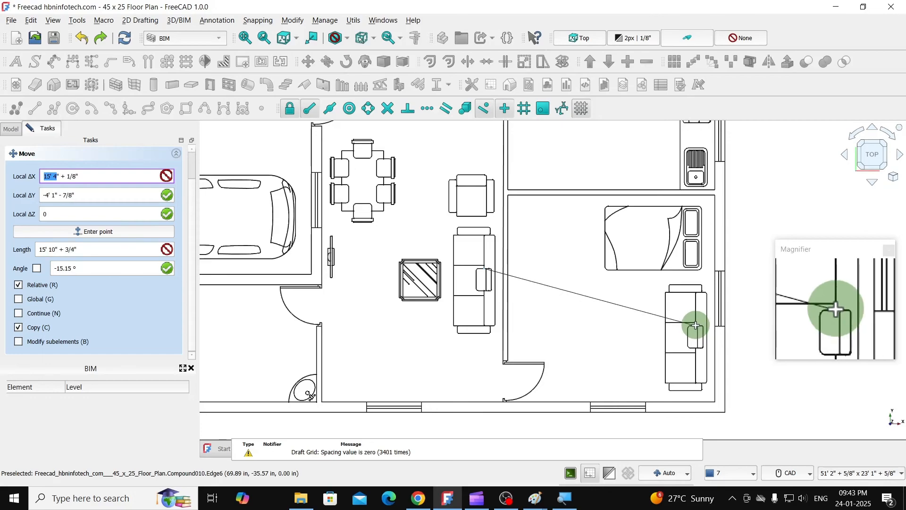
click(696, 328)
scroll(565, 316, down, 2)
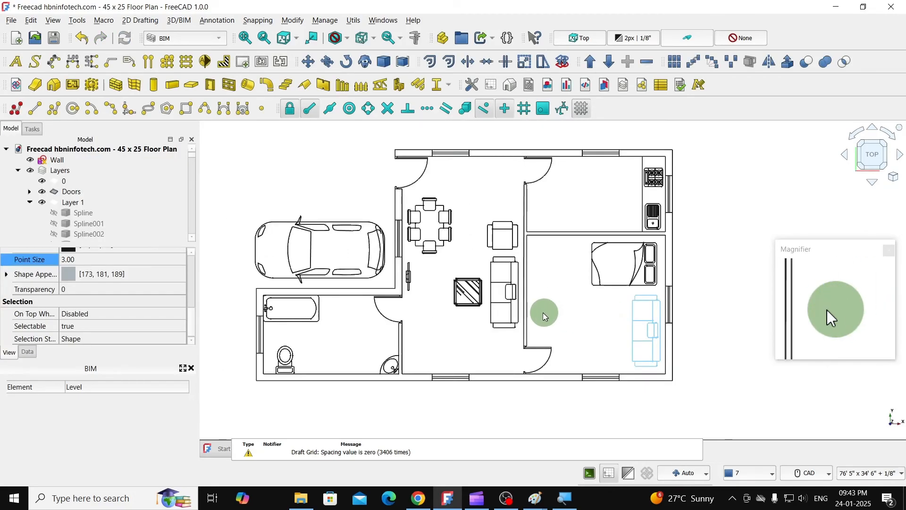
- Copy the wall-mounted TV symbol from the hall about 13' 5" right and 1' 11" up, beside the bedroom's left wall
click(410, 275)
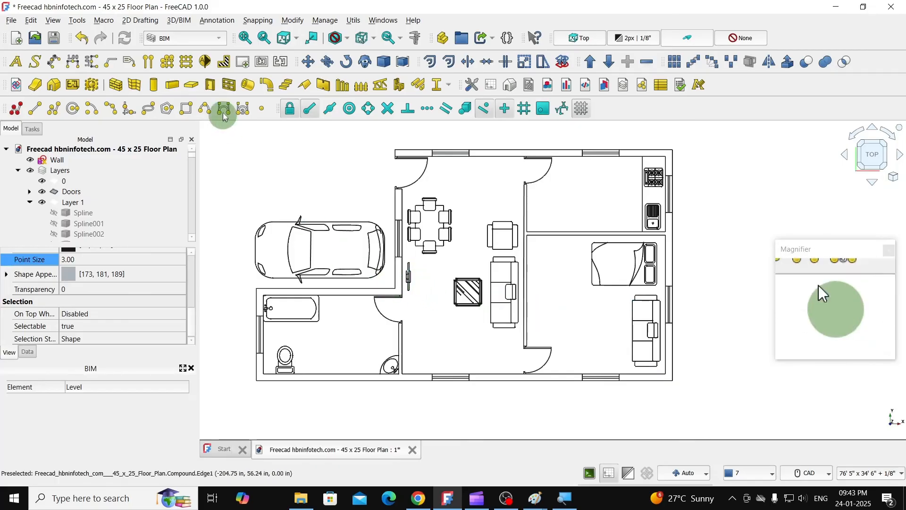
click(307, 61)
scroll(412, 273, up, 4)
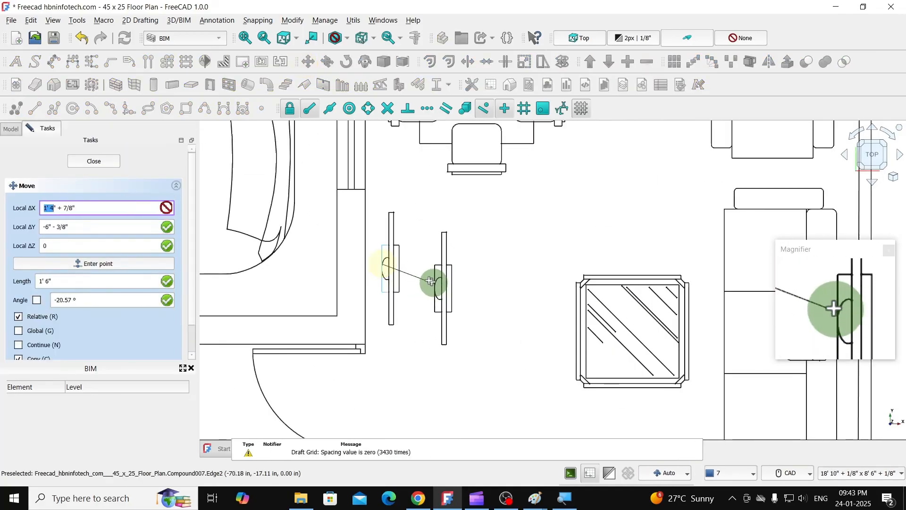
scroll(419, 280, down, 5)
scroll(420, 280, down, 2)
scroll(548, 248, up, 4)
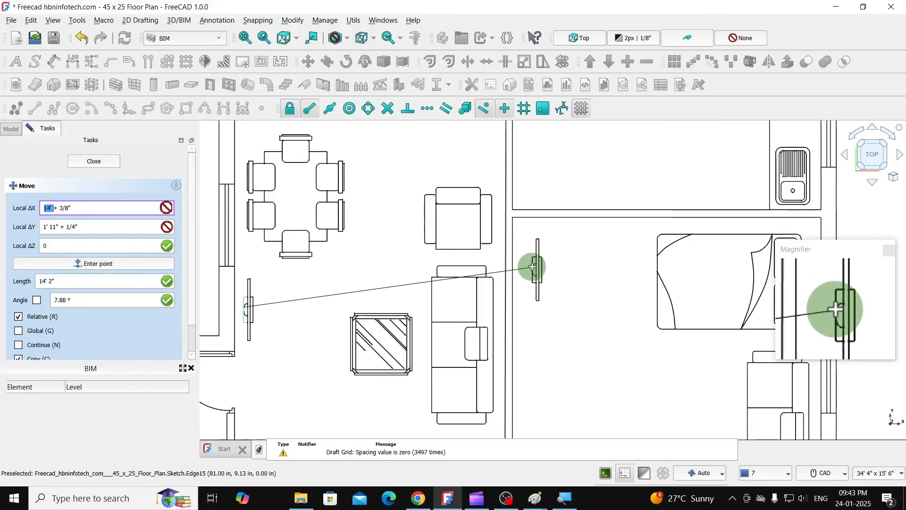
scroll(531, 265, up, 2)
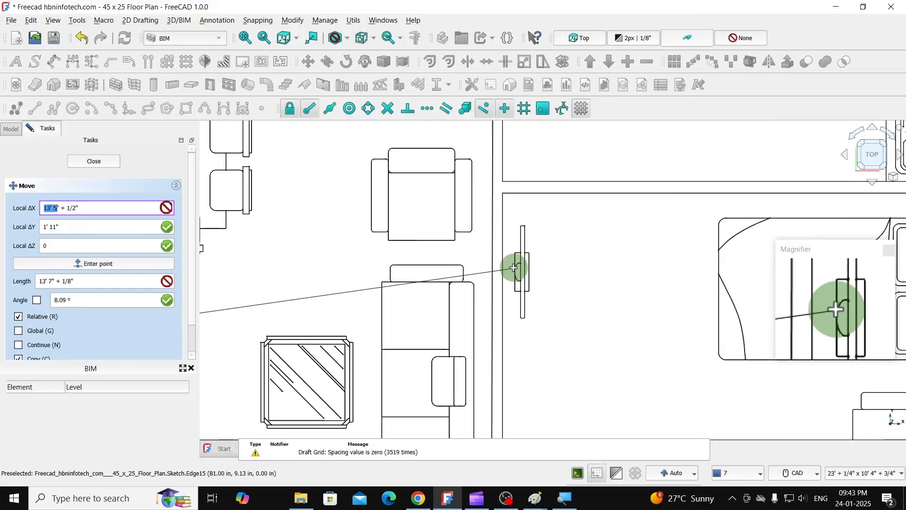
click(513, 270)
scroll(564, 247, down, 4)
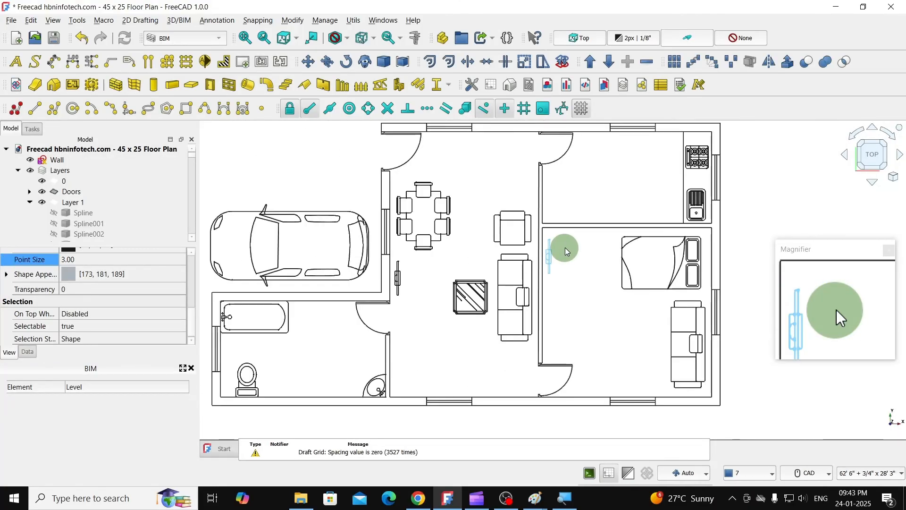
- Copy the hall armchair into the lower-right bedroom, about 9' 3" right and 11' 3" down, beside the bedroom sofa
scroll(573, 309, down, 2)
scroll(622, 293, down, 2)
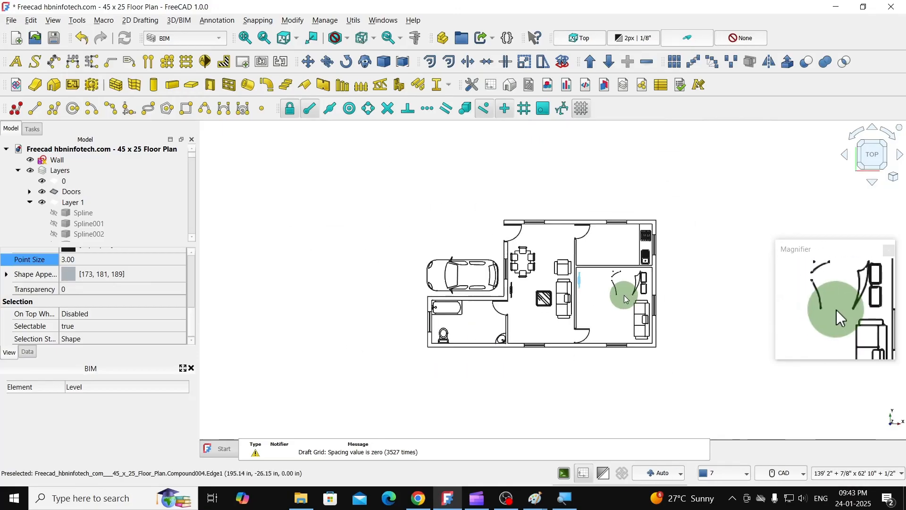
scroll(567, 293, up, 6)
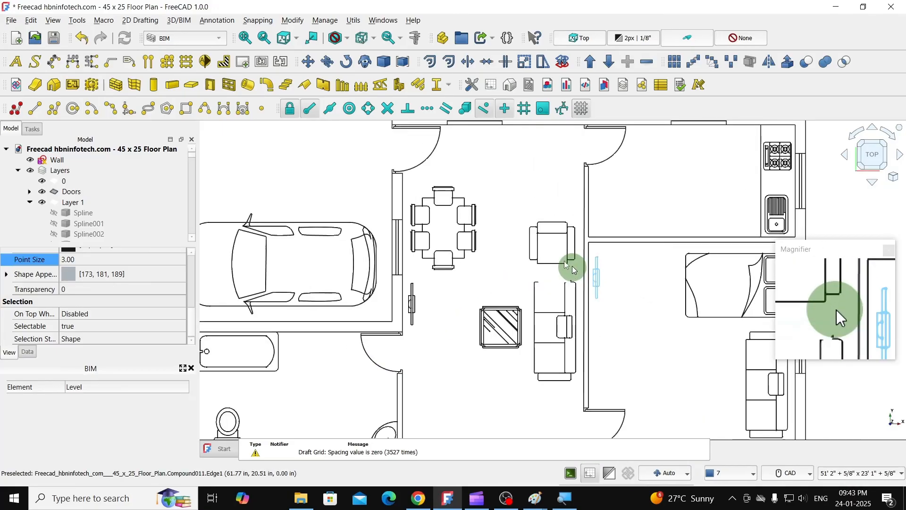
scroll(502, 246, down, 2)
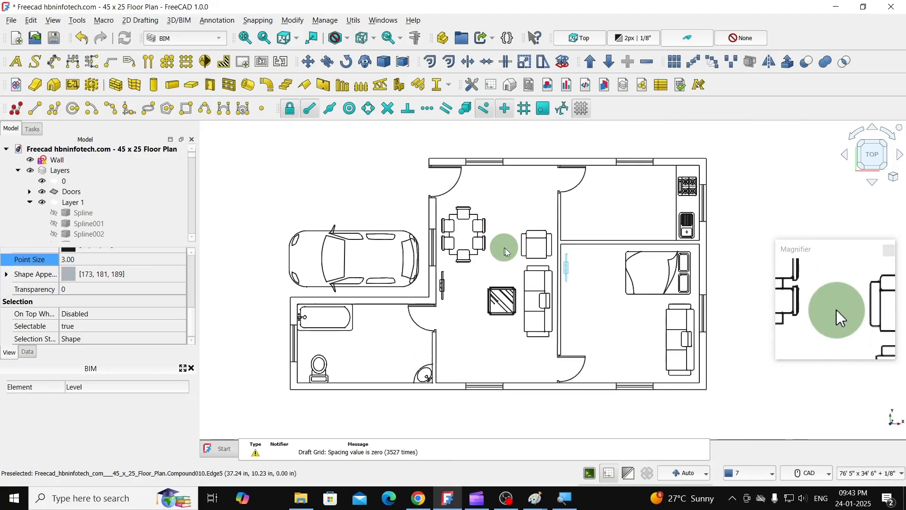
click(535, 241)
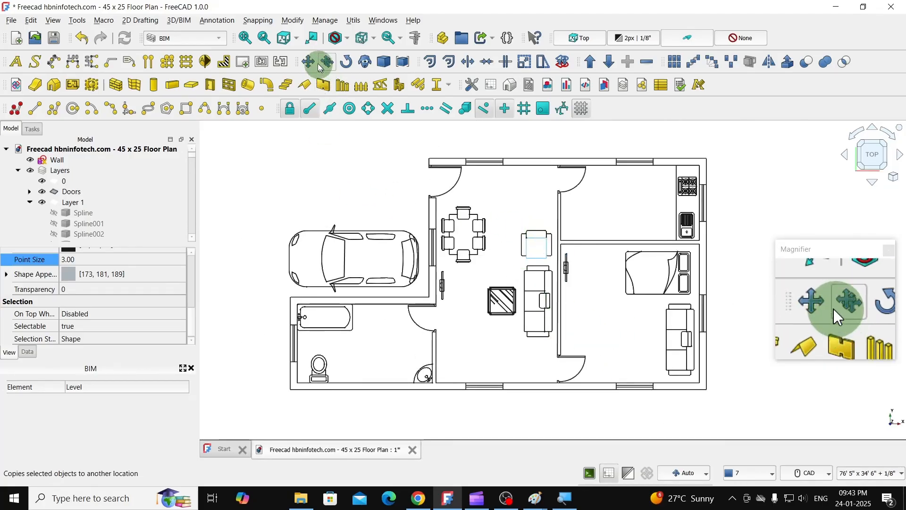
click(310, 60)
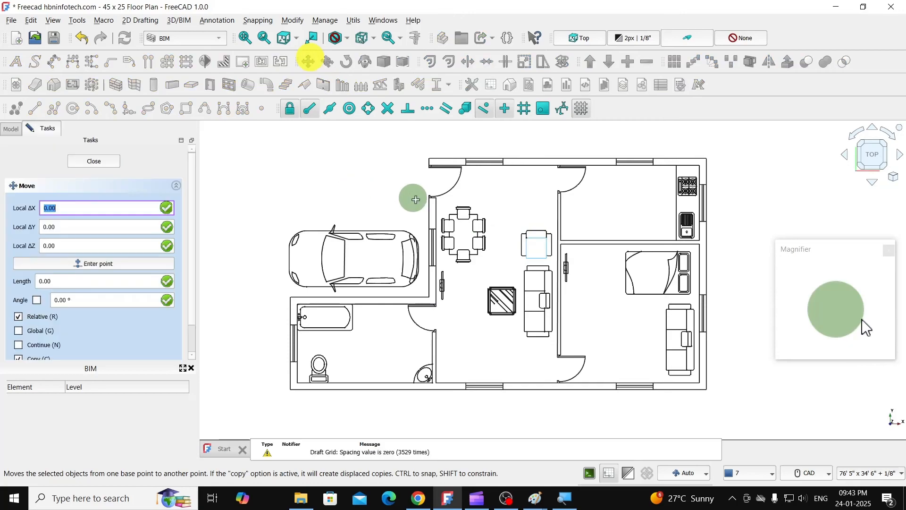
click(544, 248)
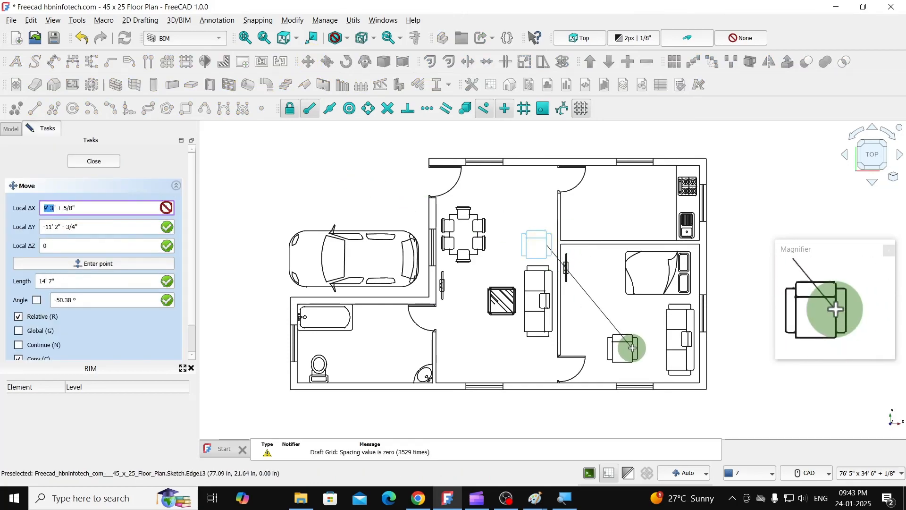
click(632, 349)
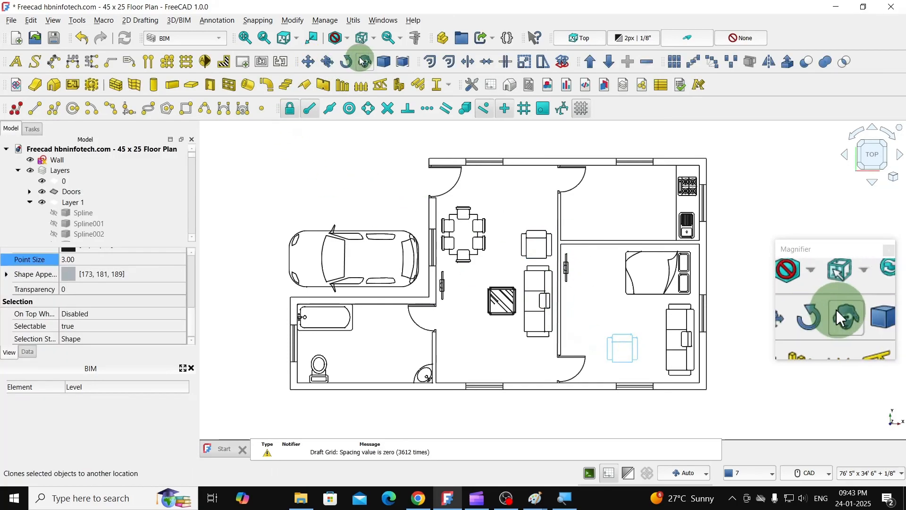
- Rotate the bedroom armchair 180° without making a copy
click(347, 62)
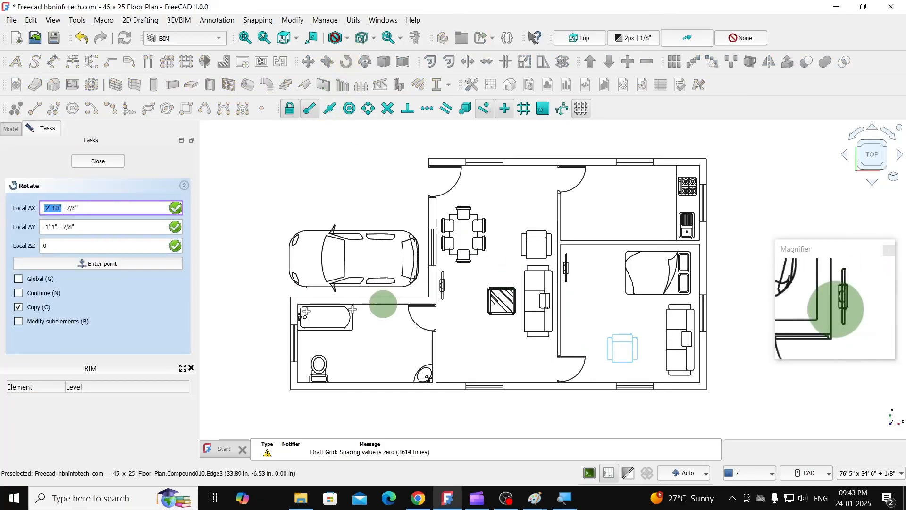
click(19, 307)
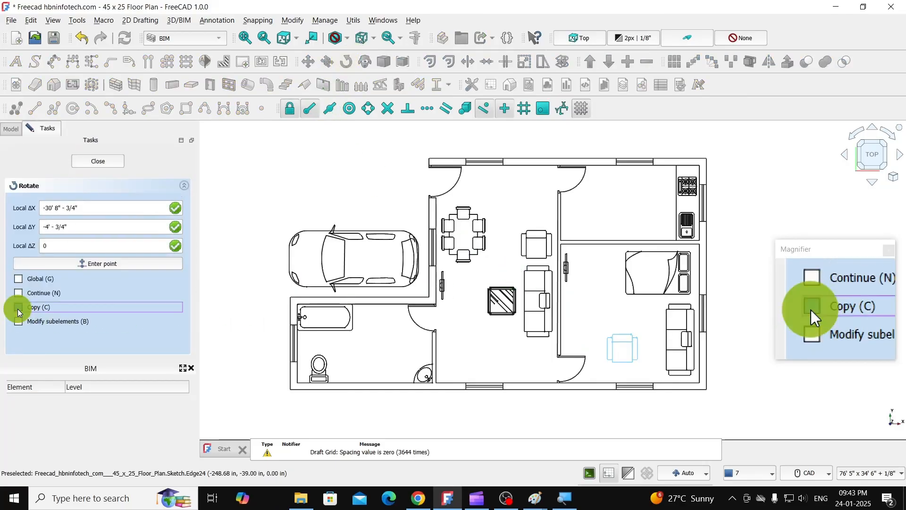
scroll(669, 368, up, 4)
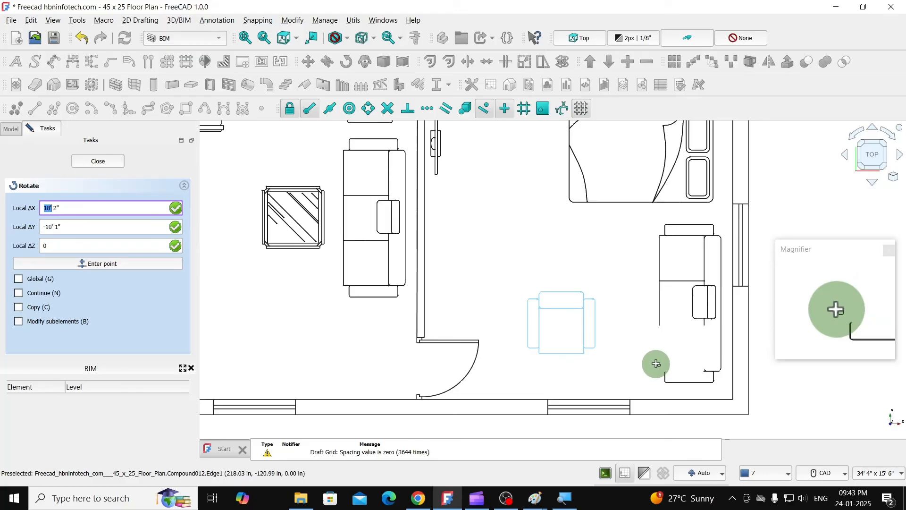
click(604, 315)
click(646, 314)
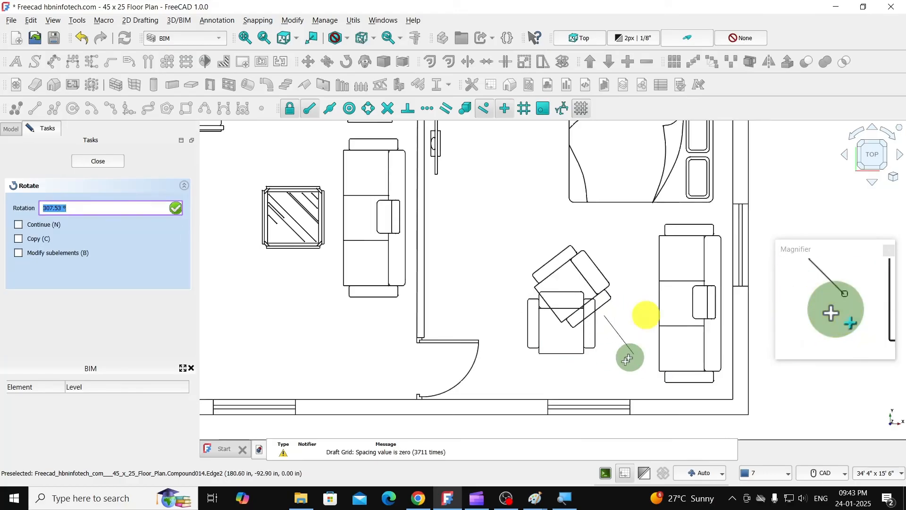
click(514, 316)
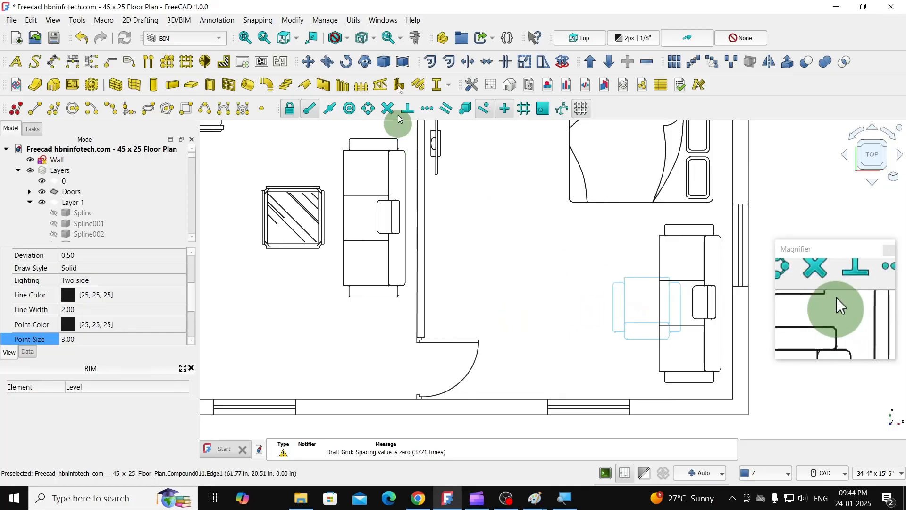
- Move the bedroom armchair down and left, clear of the sofa, in front of the lower wall's window
click(309, 66)
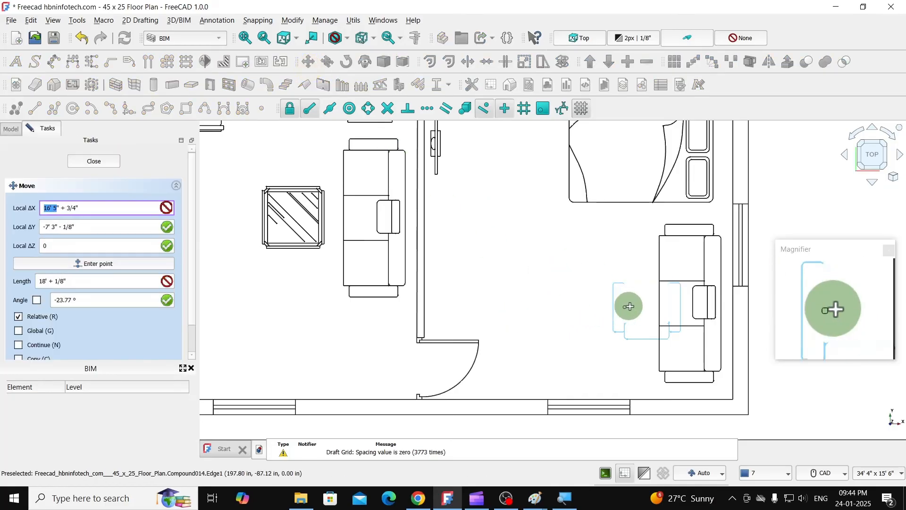
click(627, 306)
scroll(564, 342, up, 2)
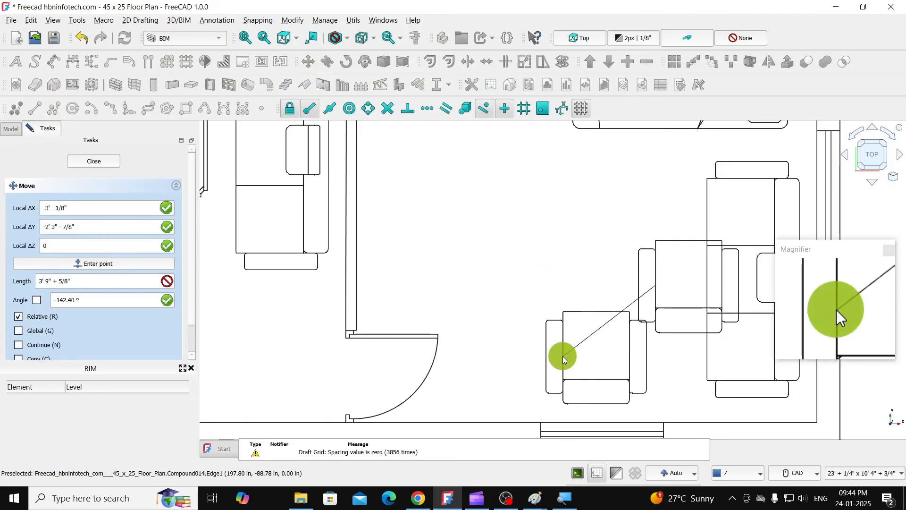
click(562, 356)
scroll(550, 279, down, 8)
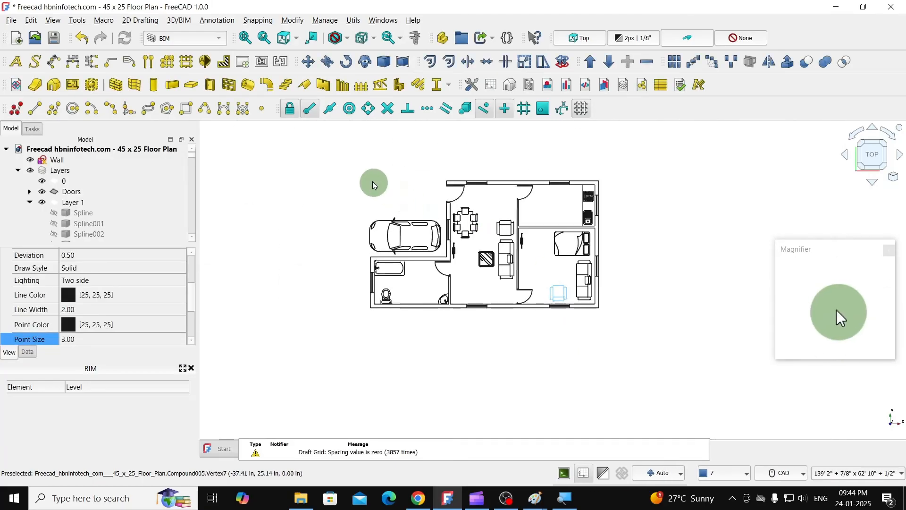
- Rename the layer Layer 1 as Symbols
scroll(512, 187, up, 5)
scroll(540, 217, down, 2)
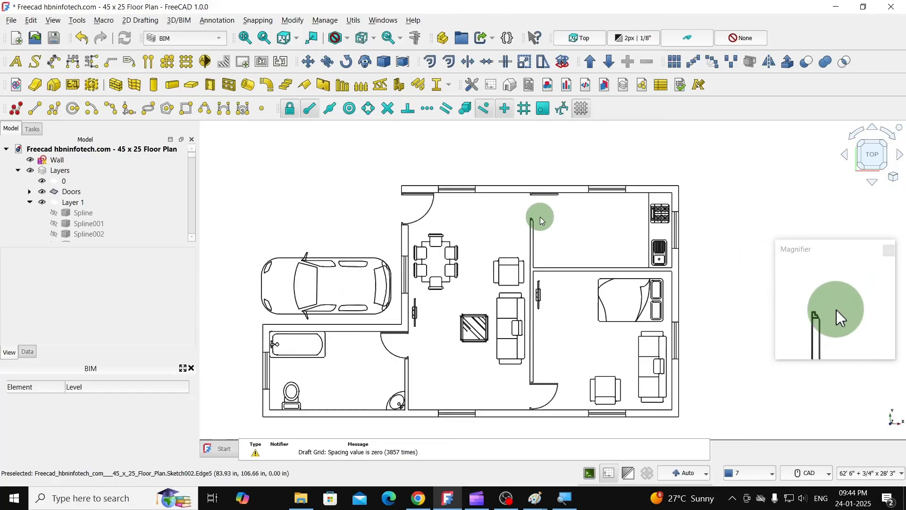
middle_drag(571, 257, 584, 222)
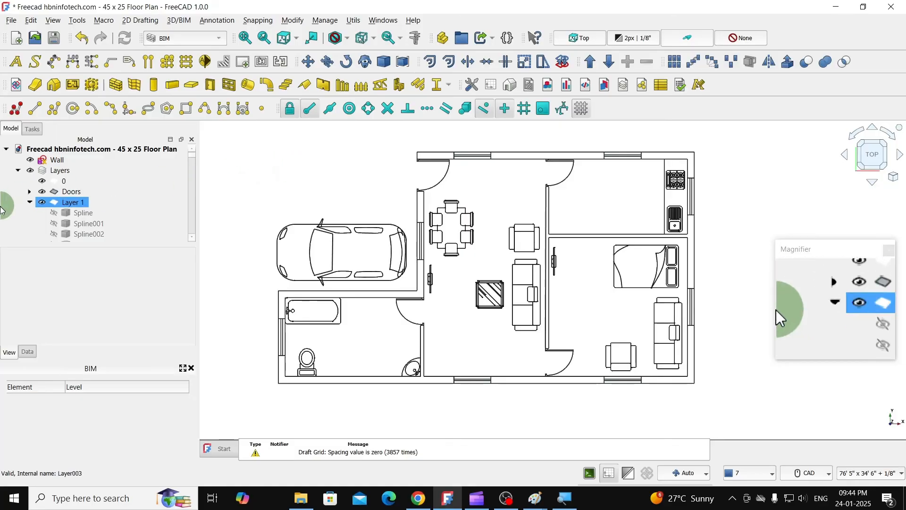
click(30, 201)
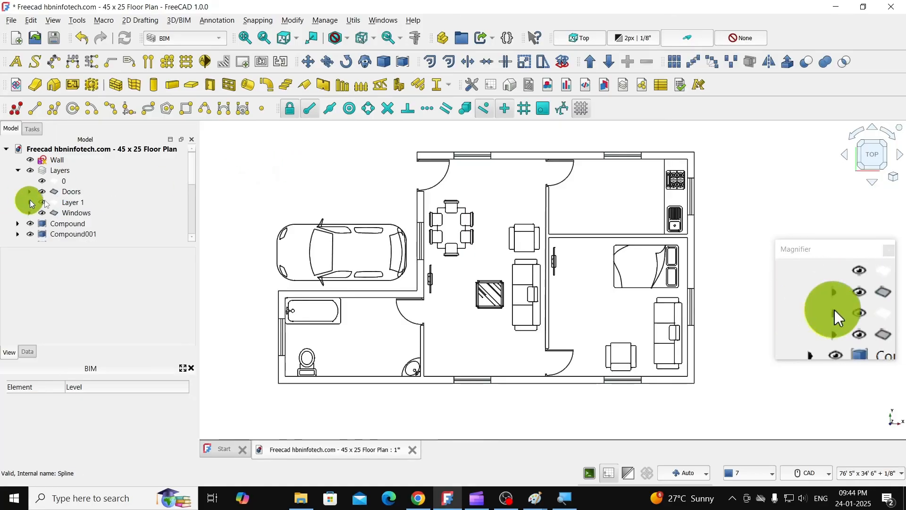
click(156, 195)
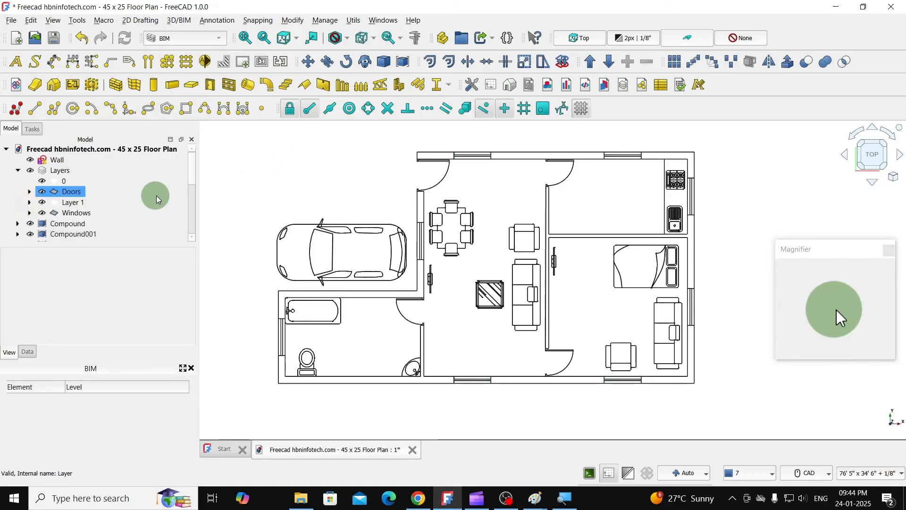
click(30, 203)
click(75, 203)
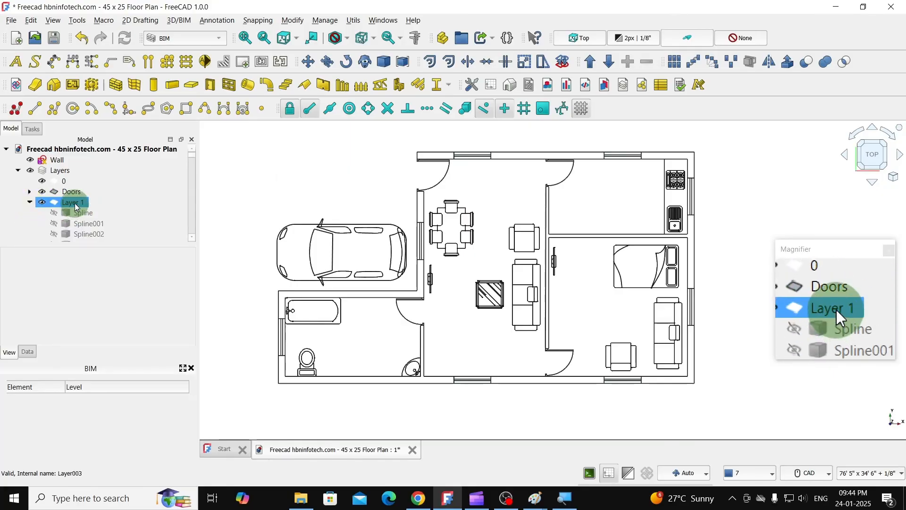
click(75, 202)
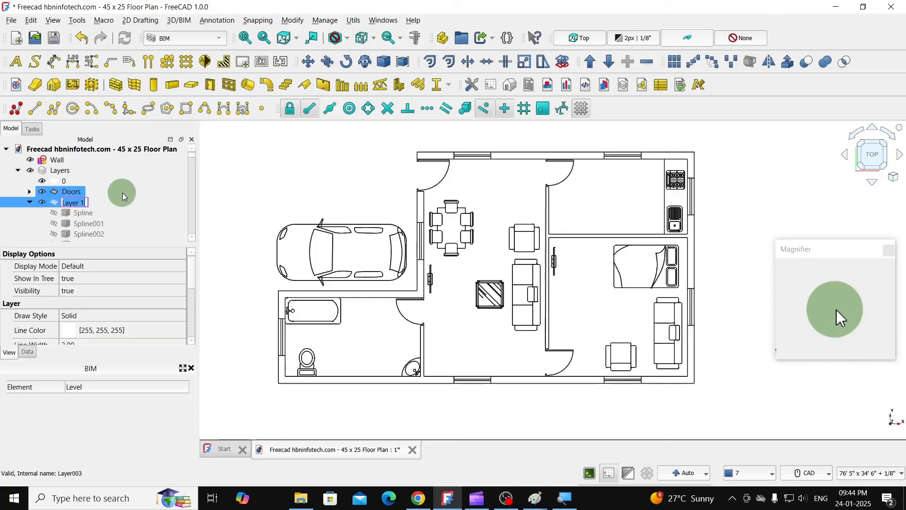
text(Symb)
text(ols)
key(Return)
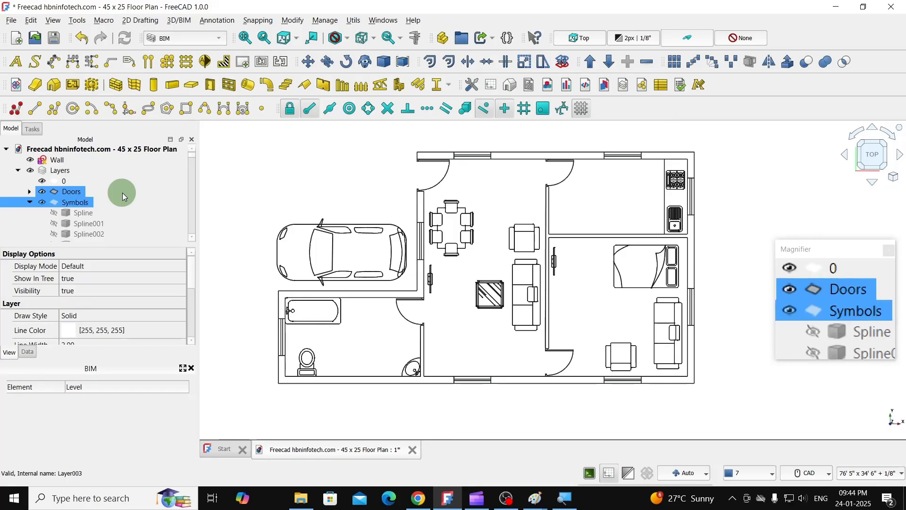
- Move all furniture compounds, from Compound through Compound014, into the Symbols layer
click(76, 202)
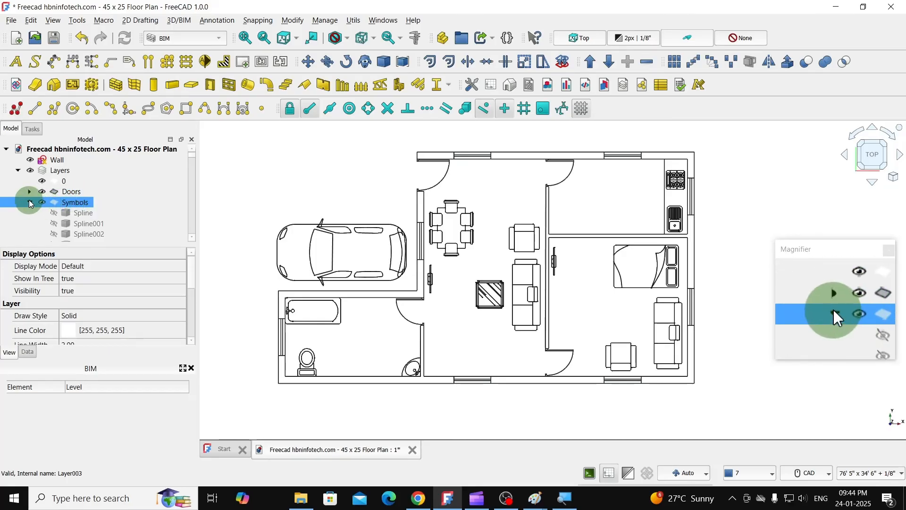
scroll(129, 200, down, 2)
click(130, 202)
scroll(129, 200, up, 1)
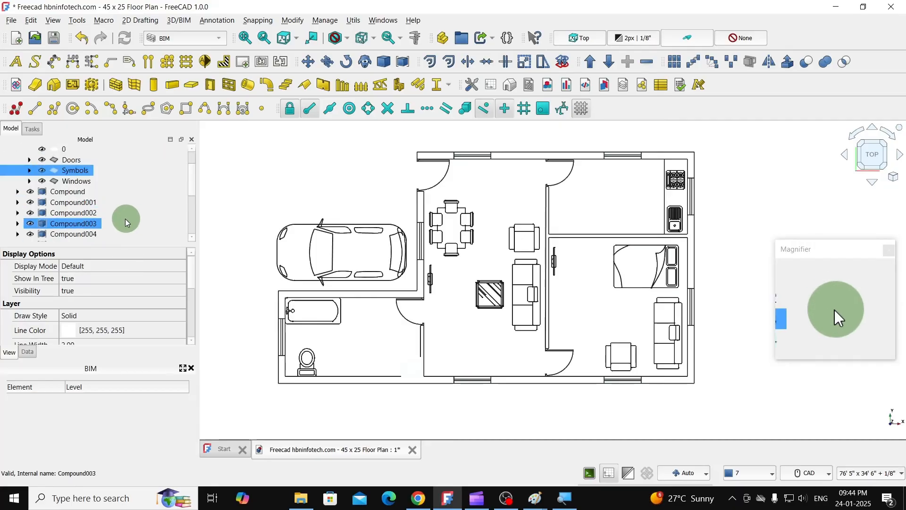
click(87, 202)
click(82, 223)
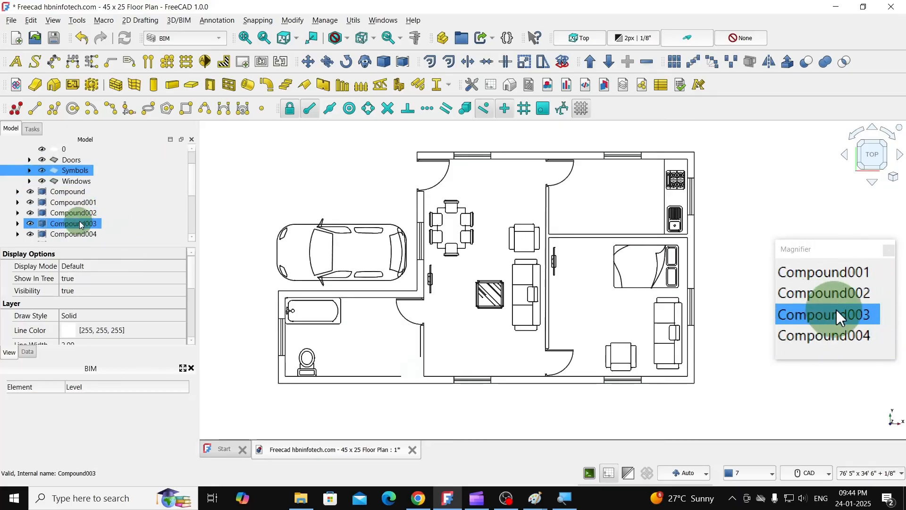
click(70, 196)
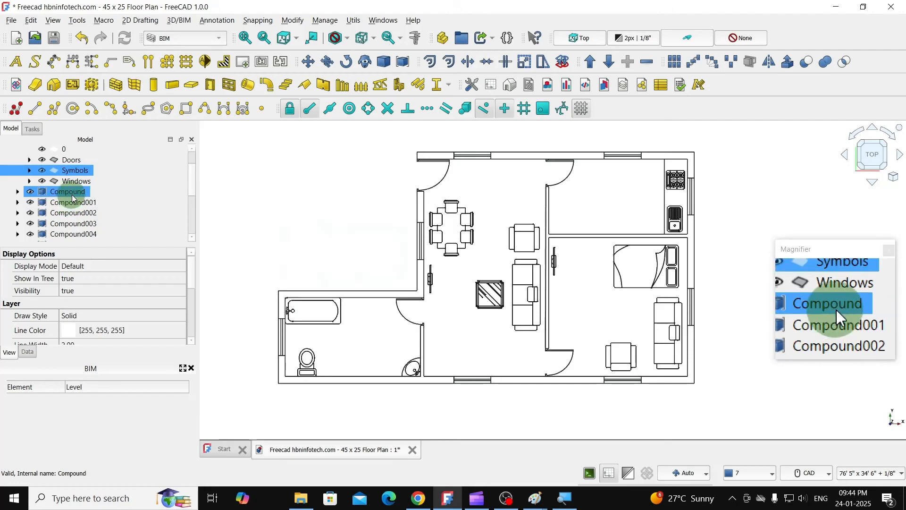
click(72, 194)
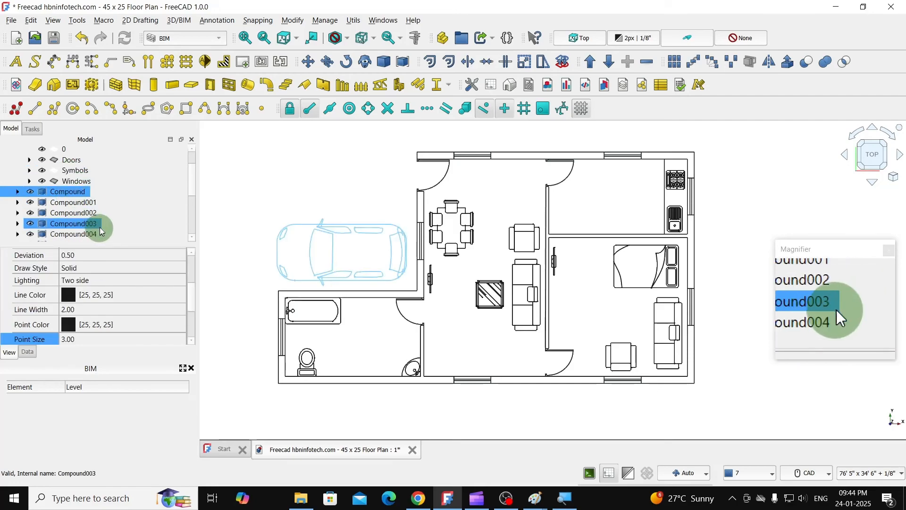
scroll(101, 230, down, 3)
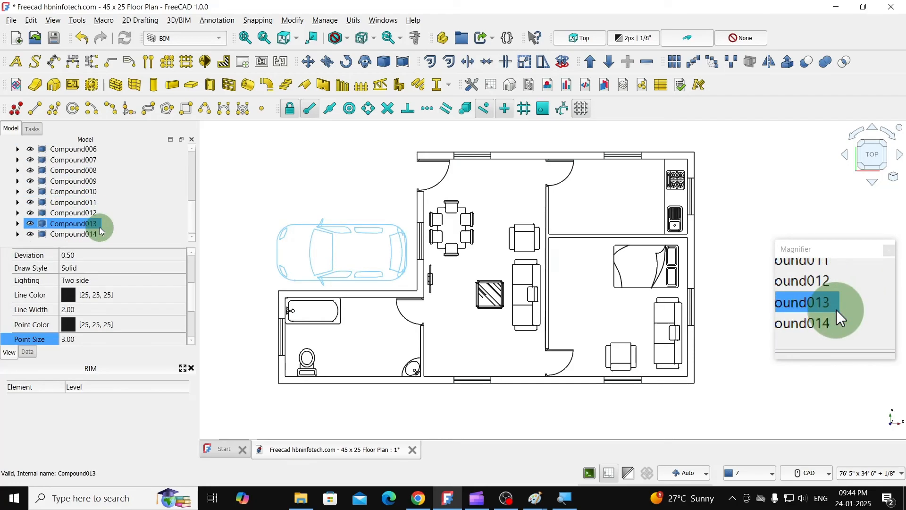
shift+click(96, 233)
scroll(96, 233, up, 4)
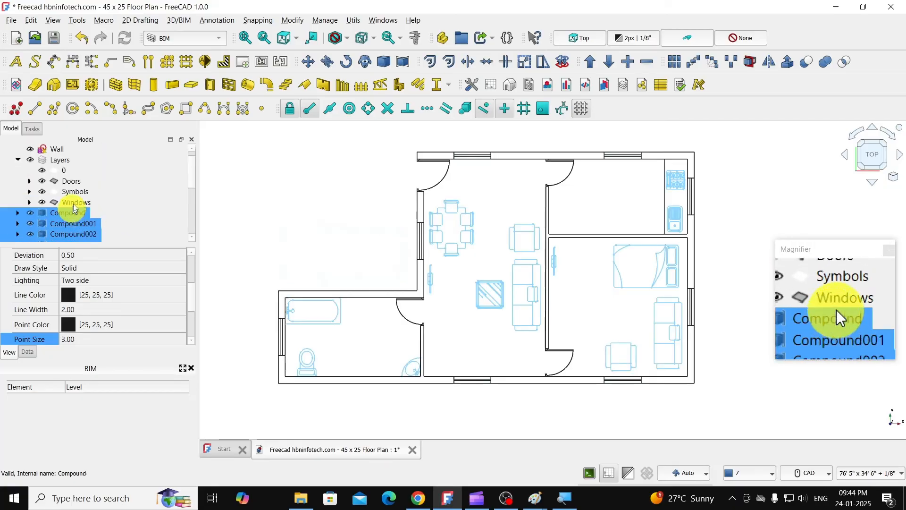
drag(74, 209, 79, 193)
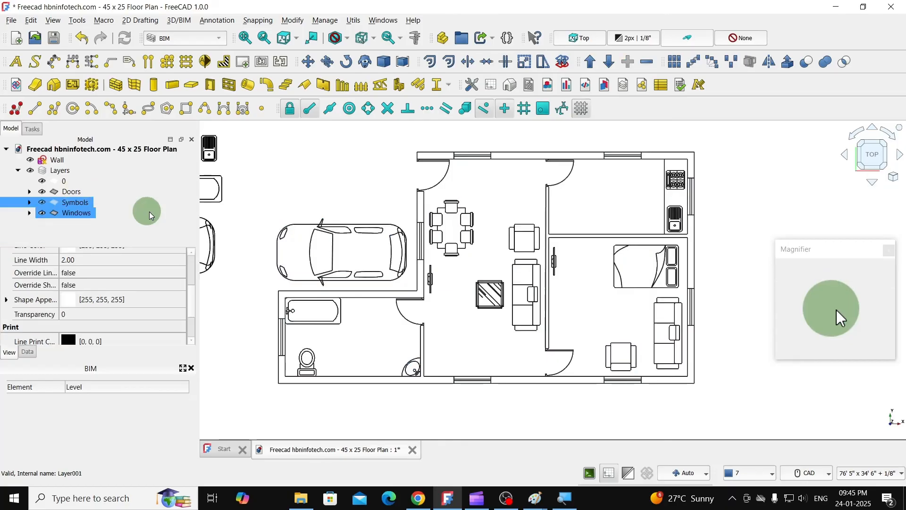
- Check the layer contents by toggling the Symbols, Windows and Doors layers, leaving only Doors hidden
click(64, 232)
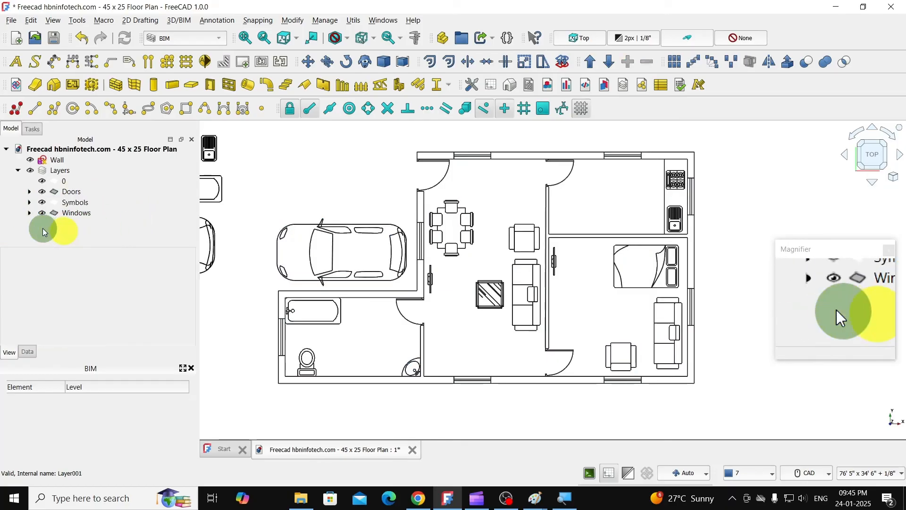
click(42, 203)
click(43, 201)
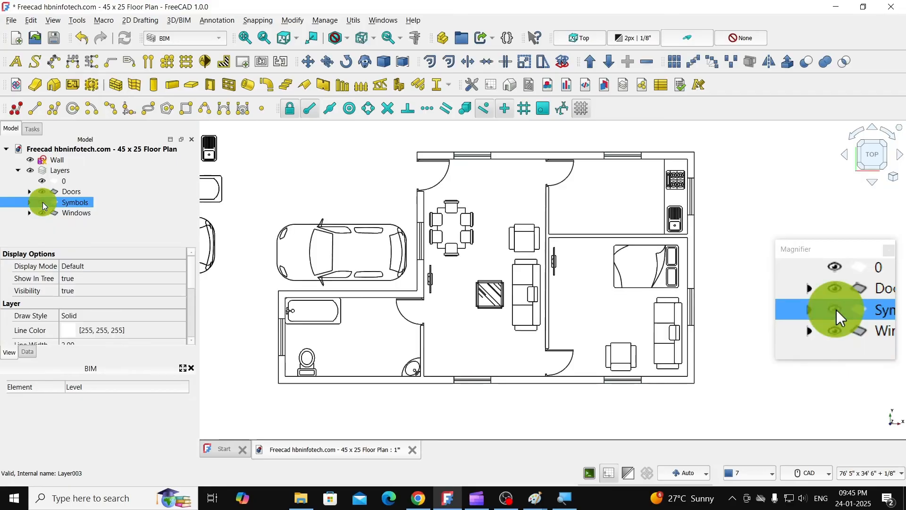
click(43, 201)
click(43, 202)
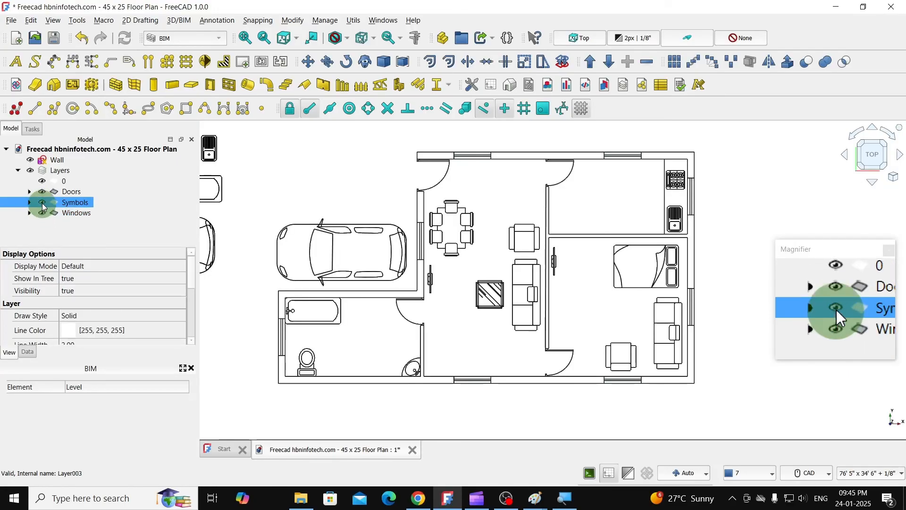
click(42, 202)
click(41, 212)
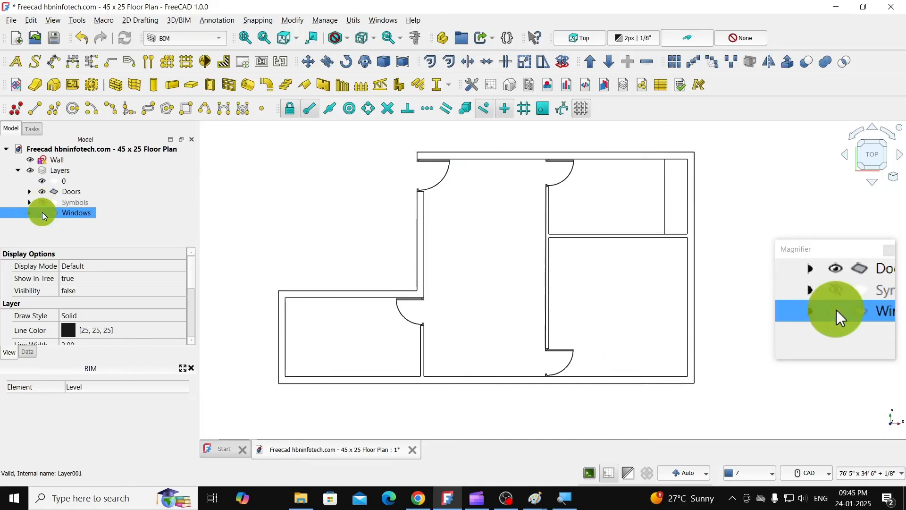
double_click(42, 192)
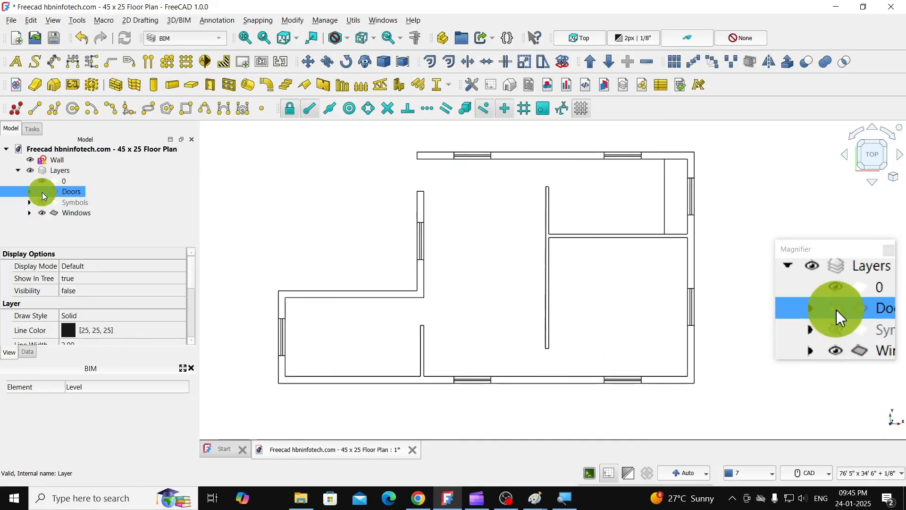
click(42, 202)
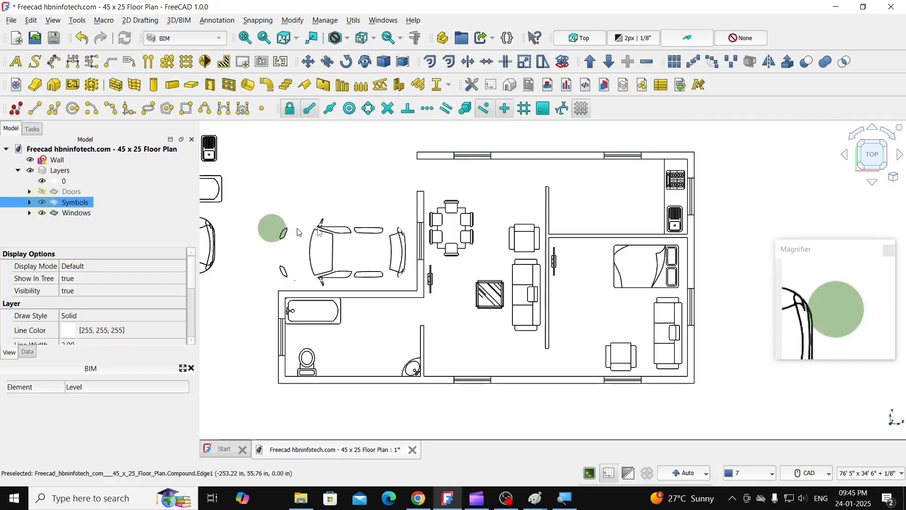
- Box-select the original imported symbols outside the floor plan and delete them, accepting the dependency warning
scroll(461, 246, down, 3)
scroll(353, 238, up, 3)
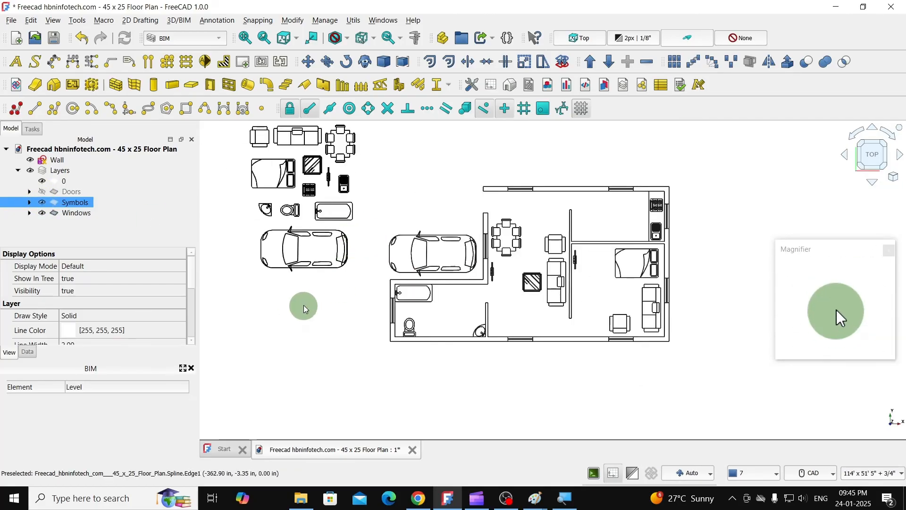
middle_drag(304, 305, 313, 334)
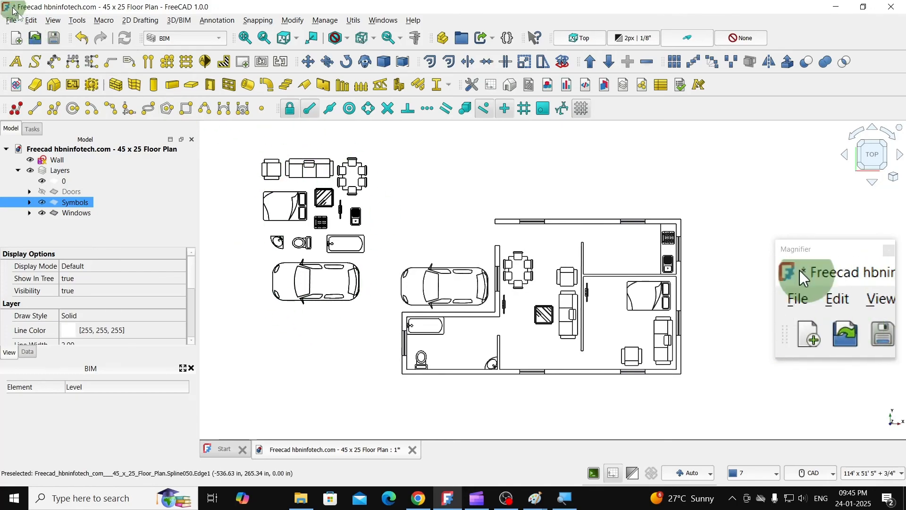
click(29, 21)
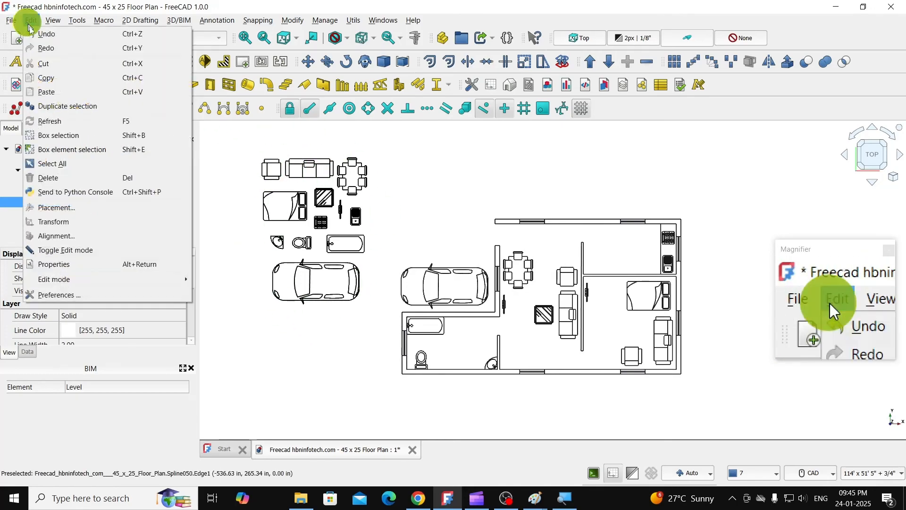
click(53, 133)
drag(240, 141, 382, 329)
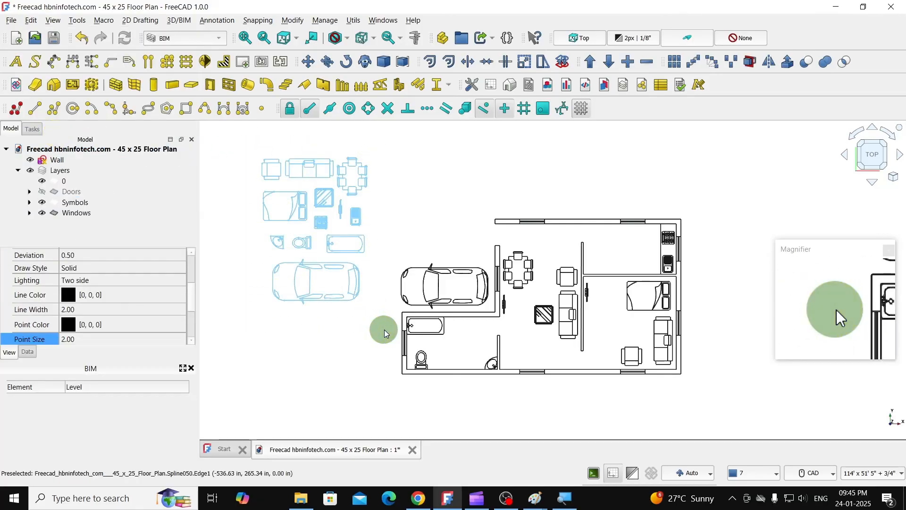
key(Delete)
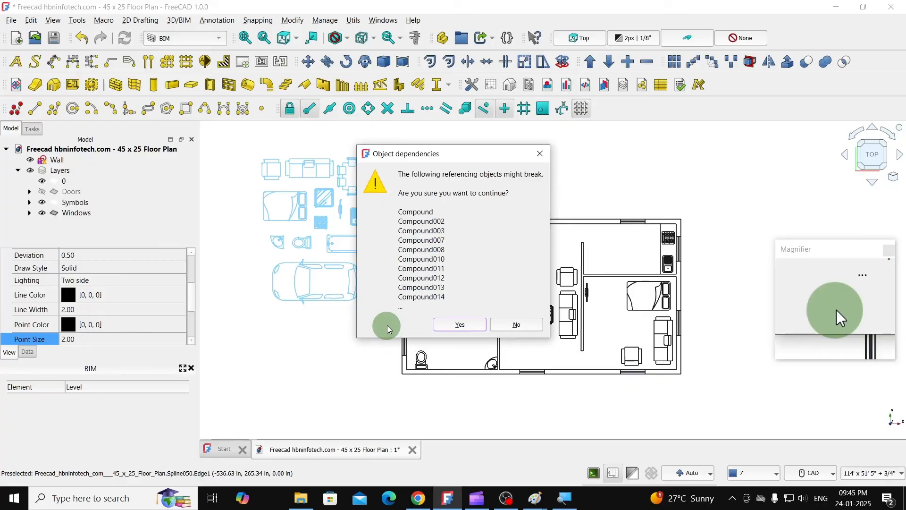
click(454, 324)
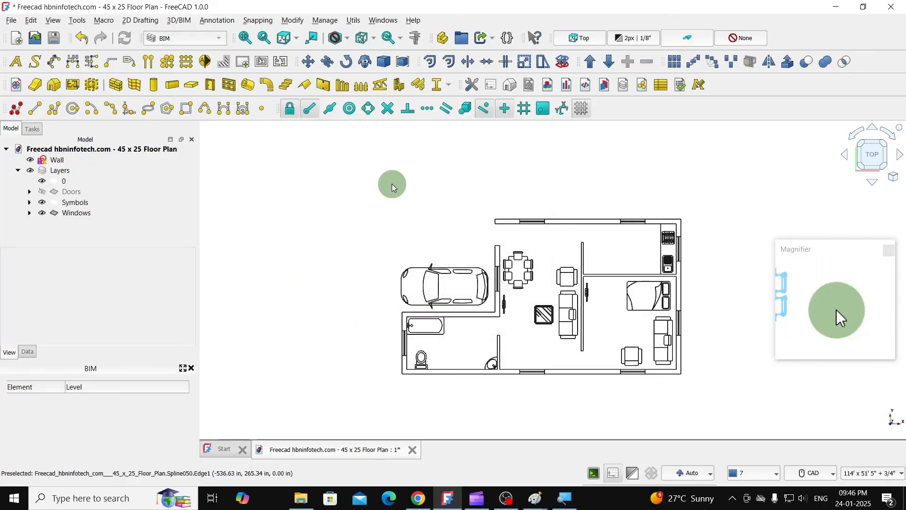
- Make the Doors layer visible again and centre the finished floor plan in the view
scroll(390, 198, down, 2)
scroll(542, 275, up, 4)
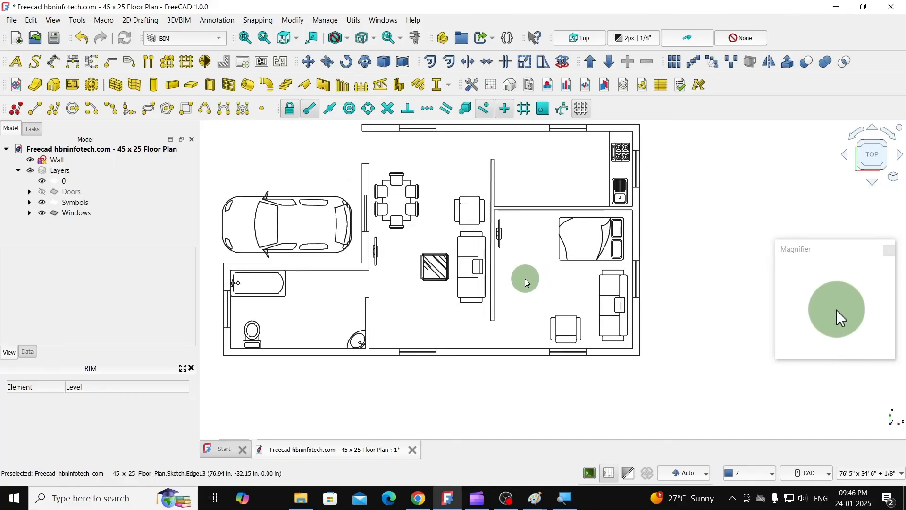
middle_drag(526, 283, 539, 295)
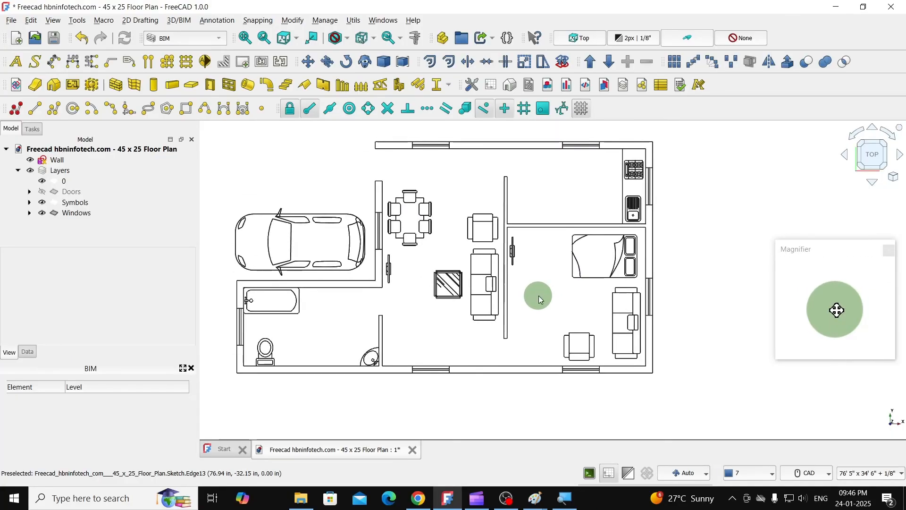
click(42, 191)
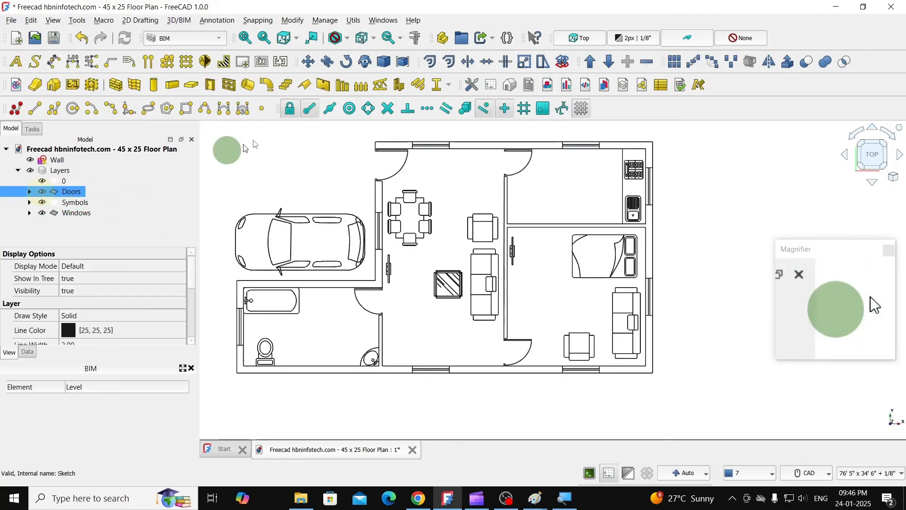
middle_drag(338, 169, 370, 170)
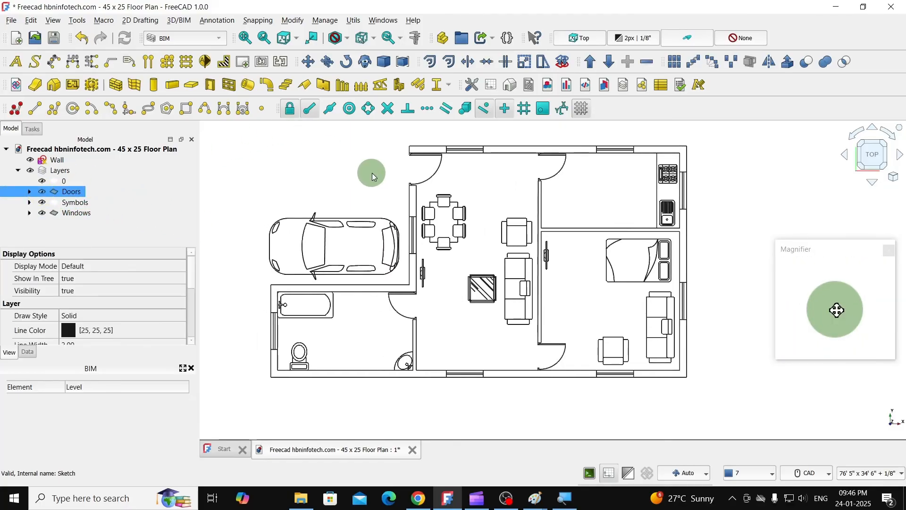
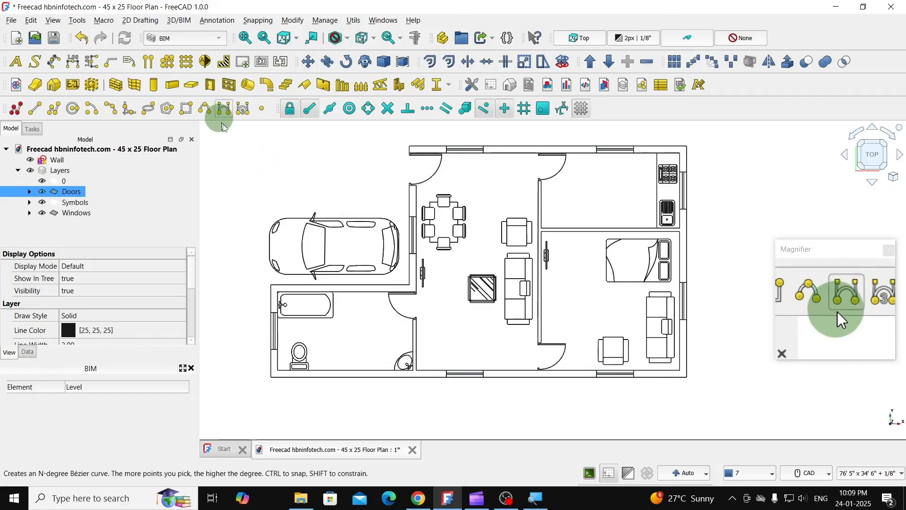
- Add a new layer to the layer group and rename it as Dim
right_click(60, 172)
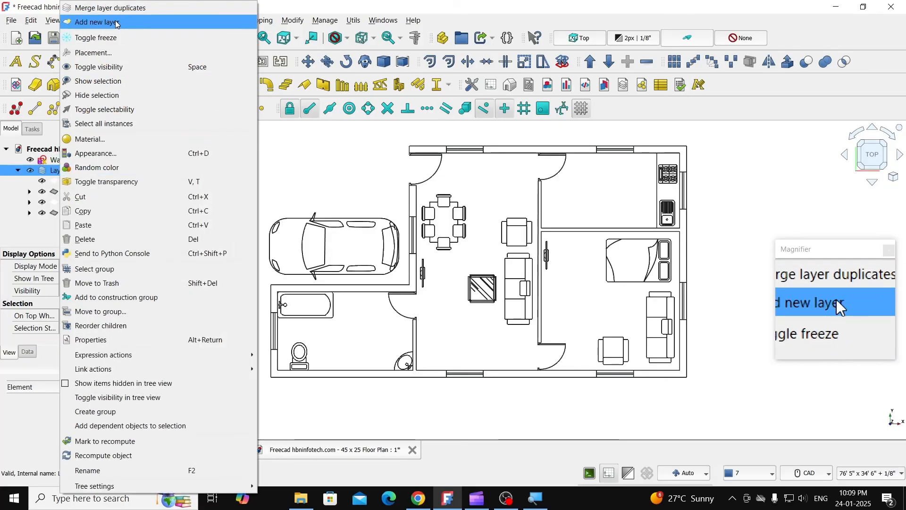
click(117, 24)
click(86, 268)
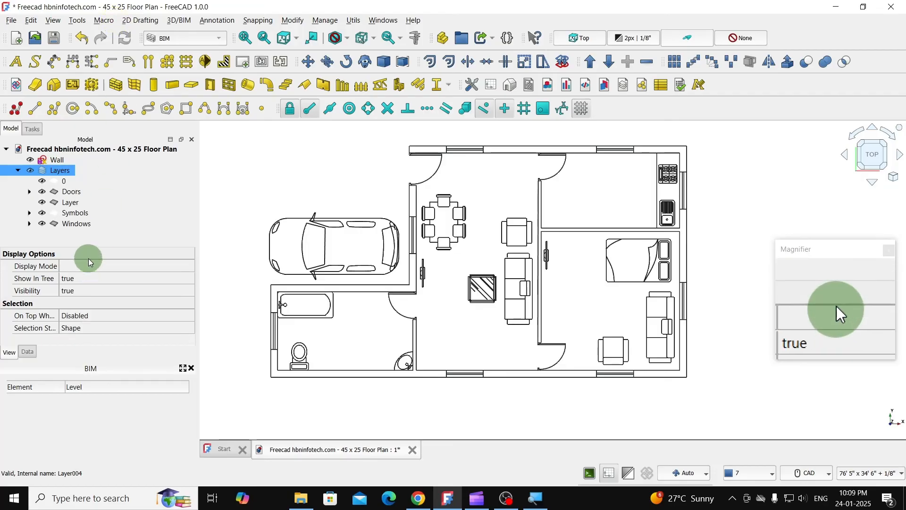
click(75, 224)
click(72, 203)
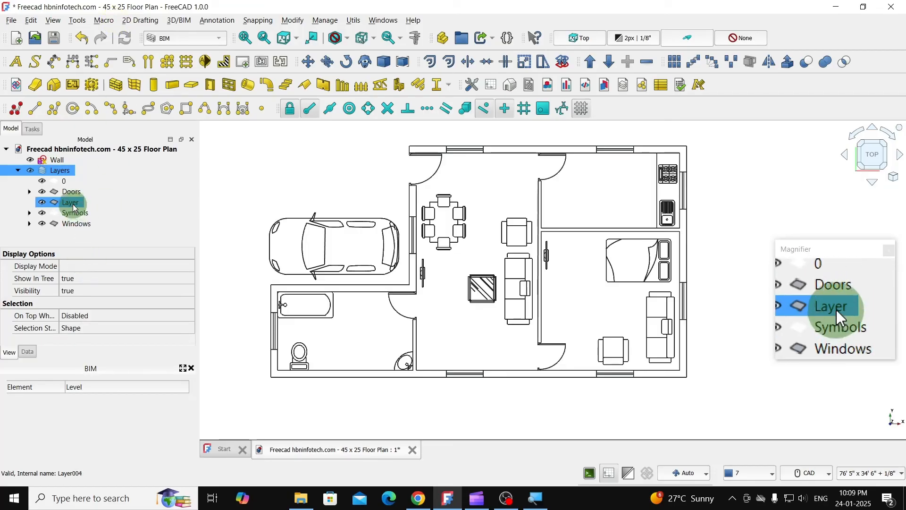
click(71, 202)
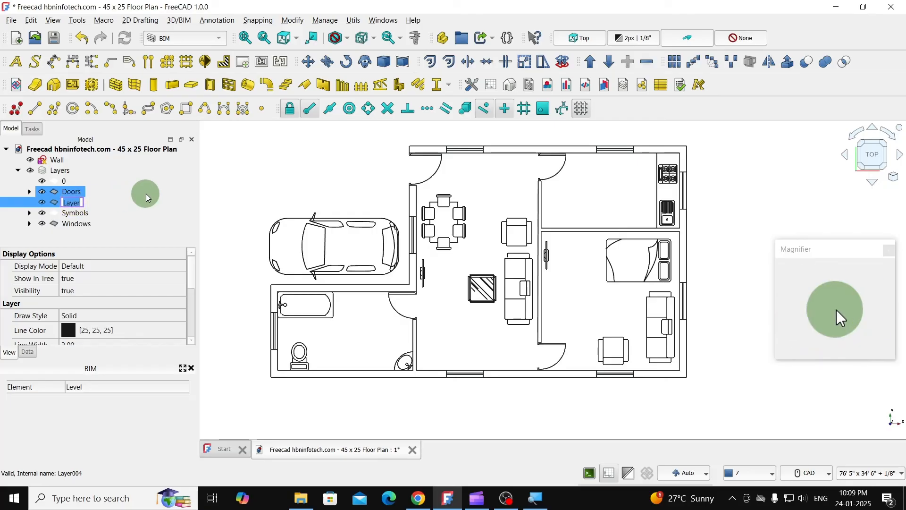
text(Dim)
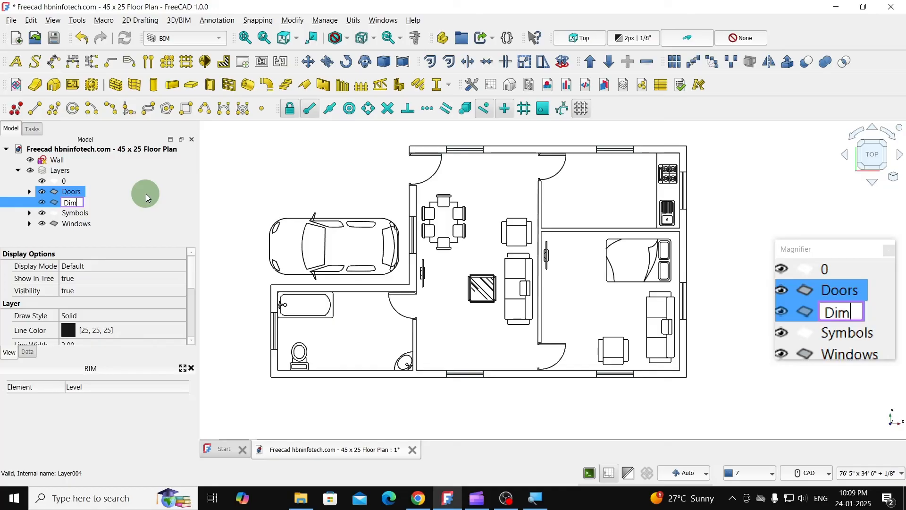
key(Return)
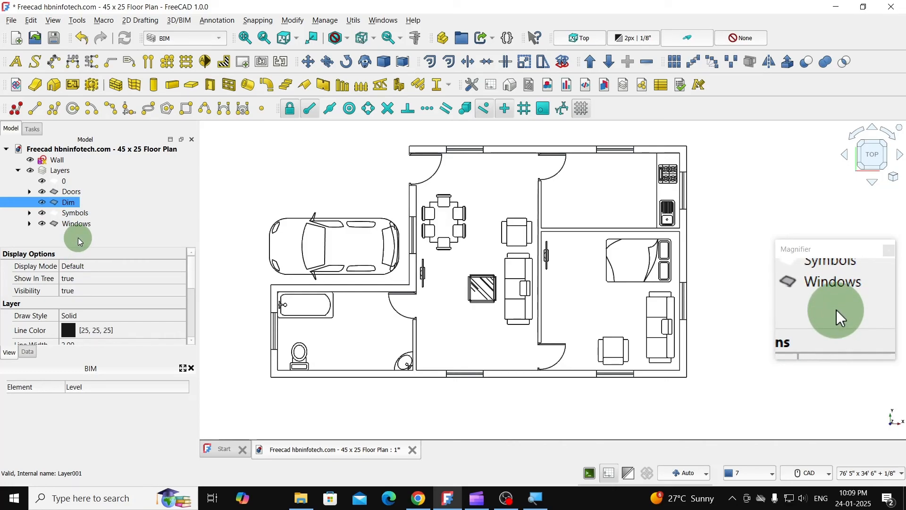
- Make the Dim layer the active layer
right_click(68, 204)
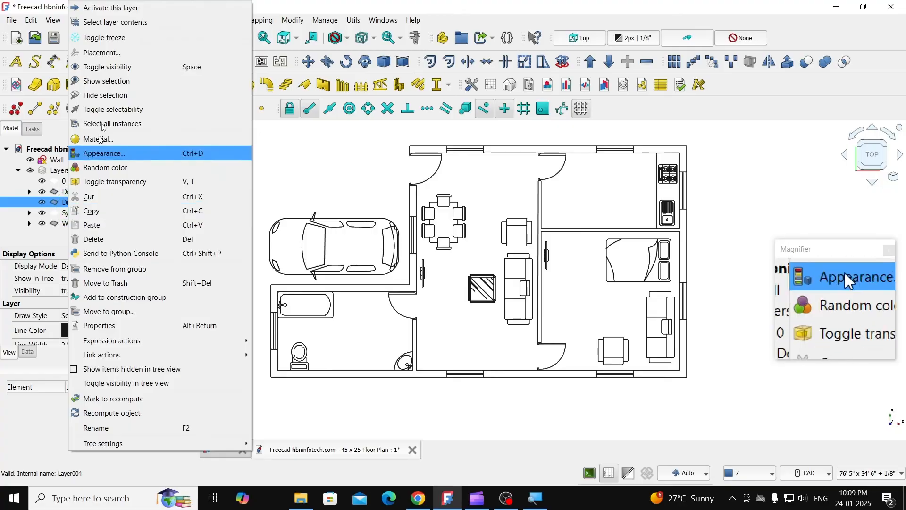
click(95, 9)
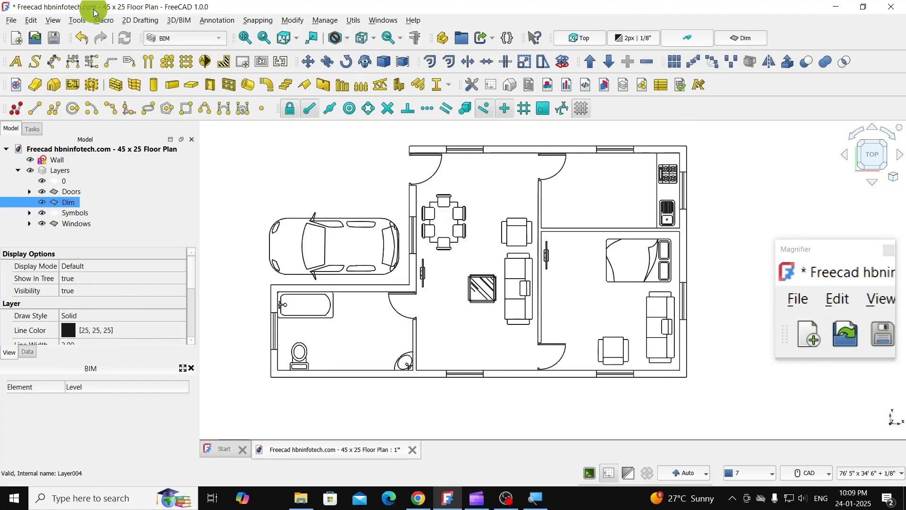
click(132, 150)
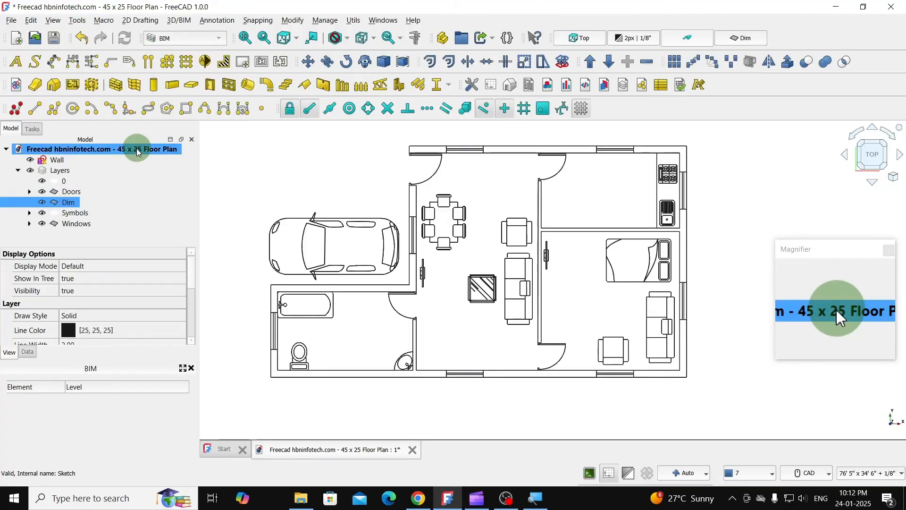
- Add a horizontal dimension to the plan's lower outer wall edge, placing its line about 2' 9" below the wall
click(72, 66)
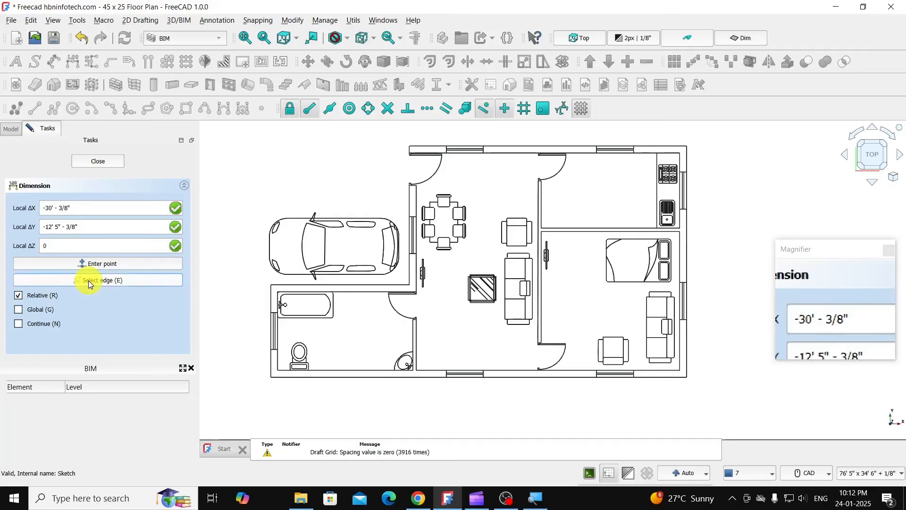
click(89, 281)
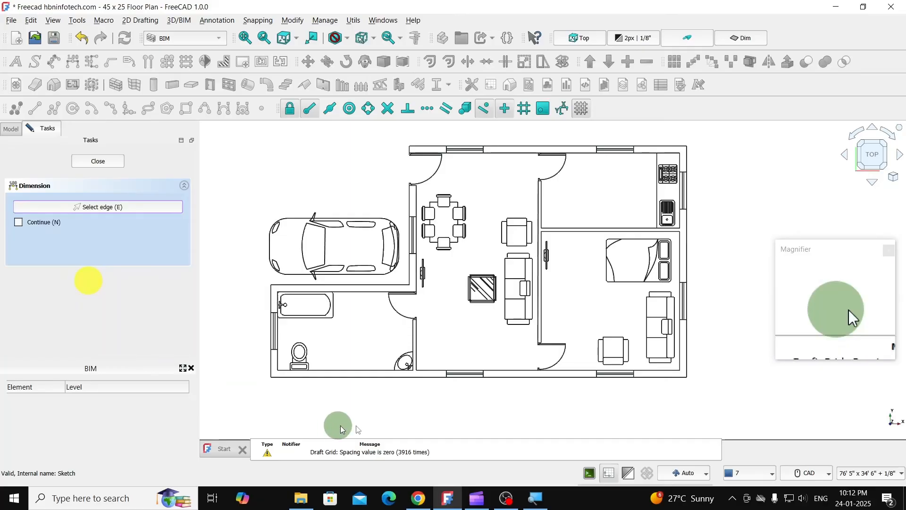
click(390, 378)
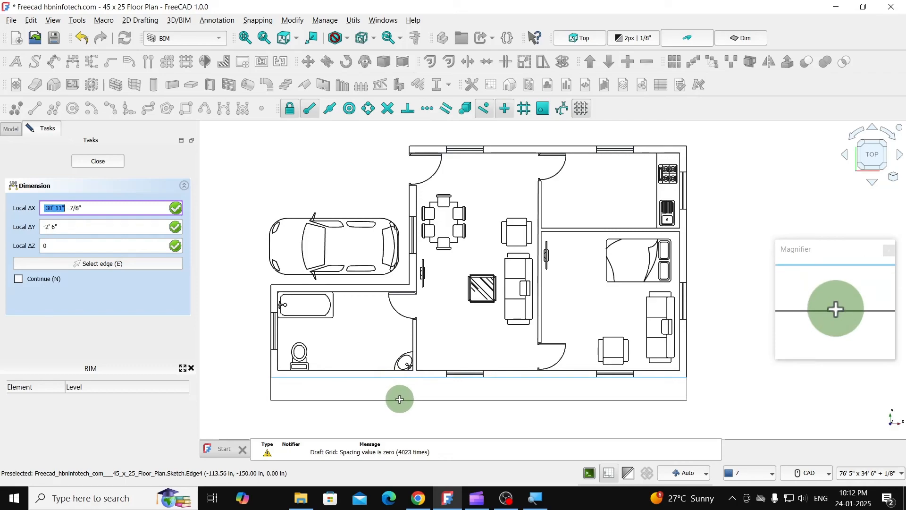
click(400, 402)
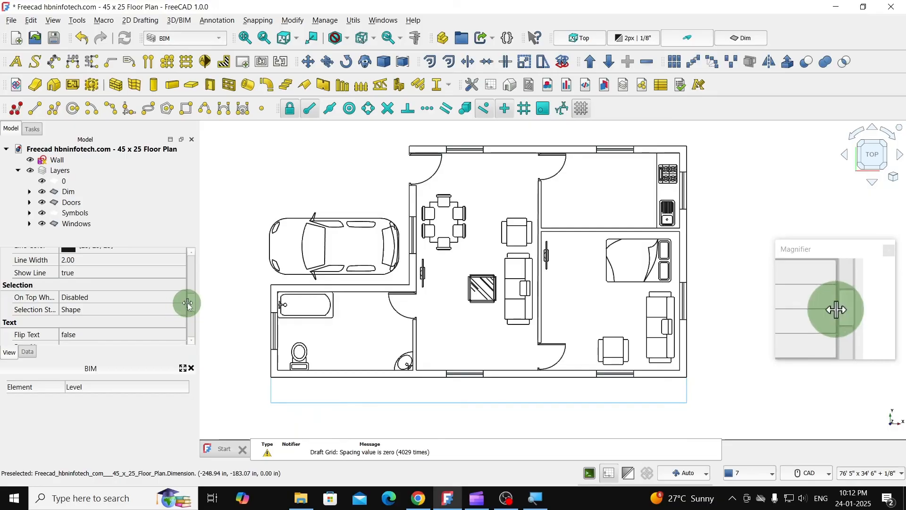
- Set the new dimension's arrow size to 5" and its arrow type to Arrow
drag(189, 302, 192, 255)
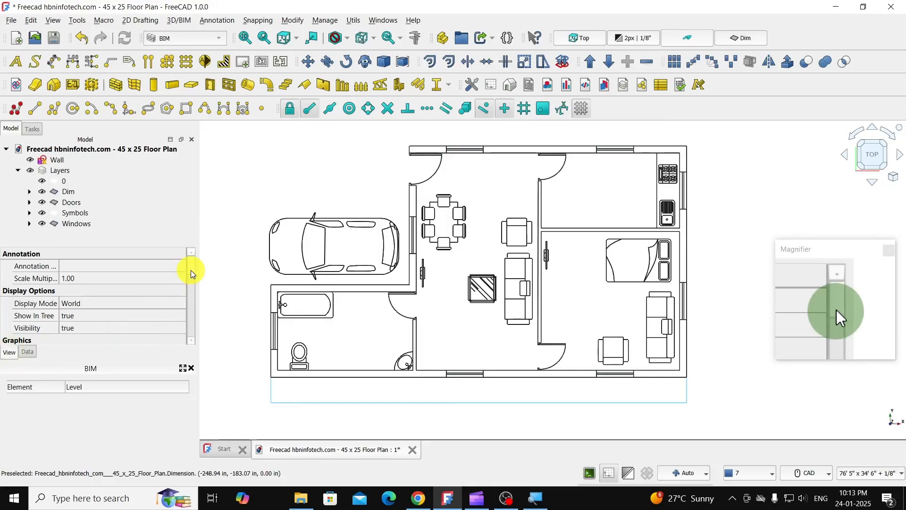
drag(191, 270, 191, 285)
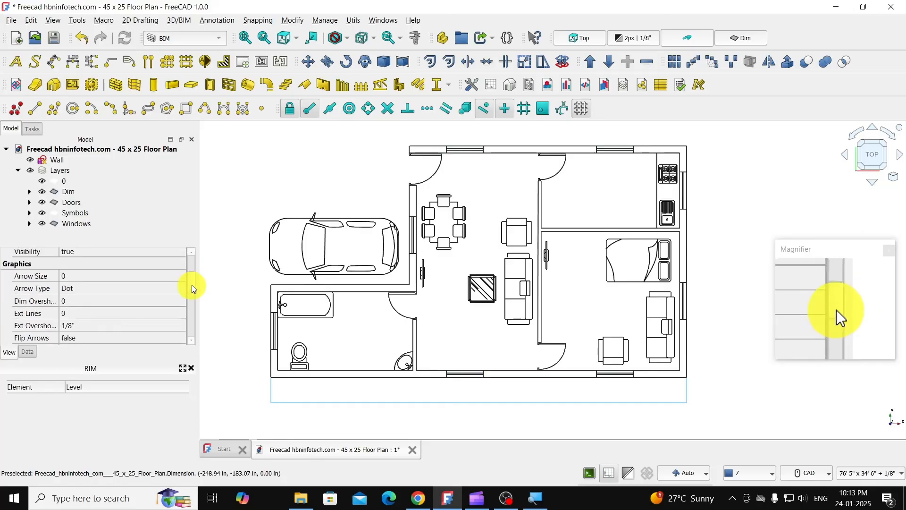
click(76, 279)
click(75, 279)
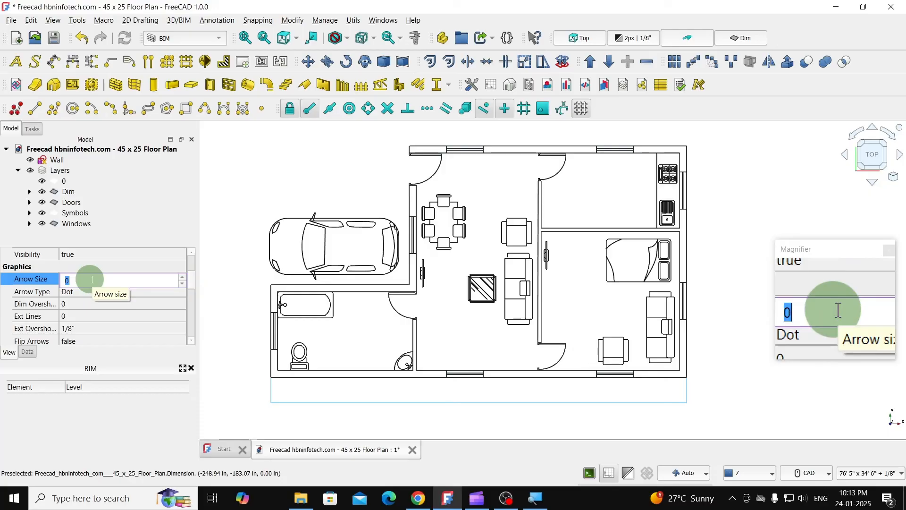
text(5)
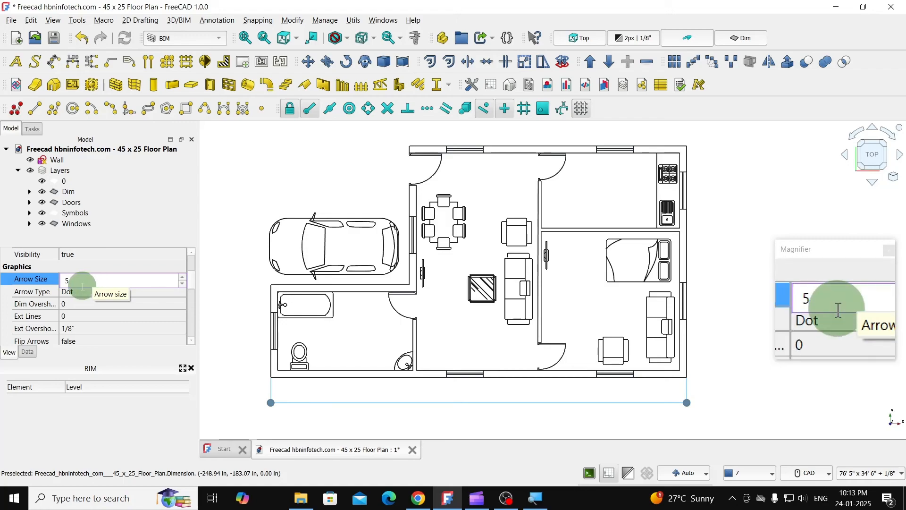
click(79, 293)
click(81, 292)
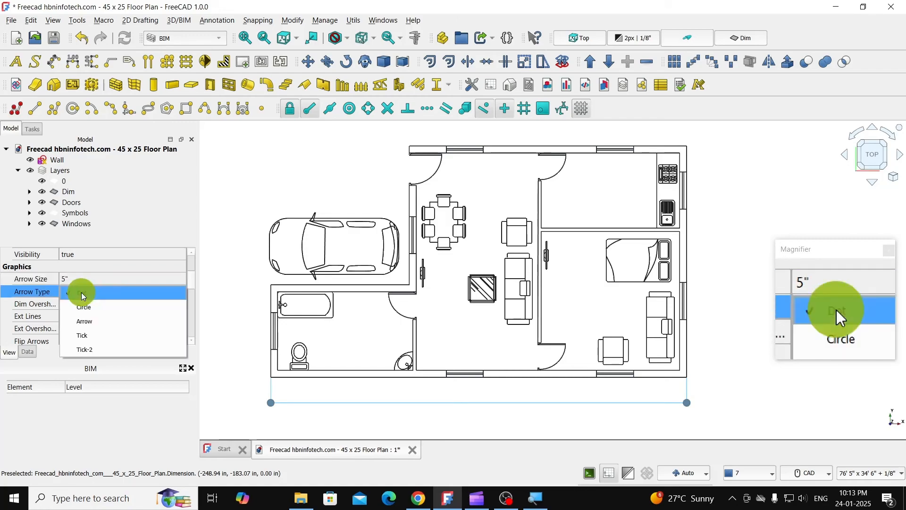
click(95, 321)
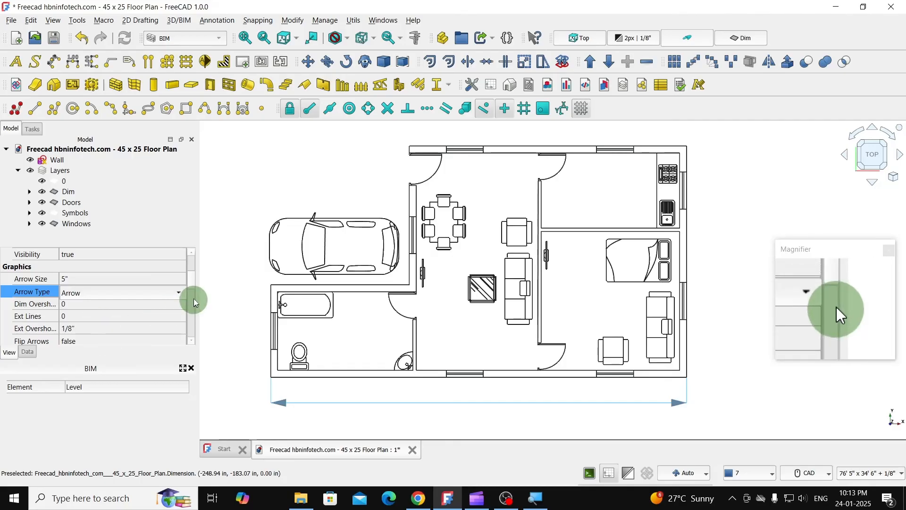
- Set the length of the dimension's extension lines to 25"
scroll(188, 281, down, 3)
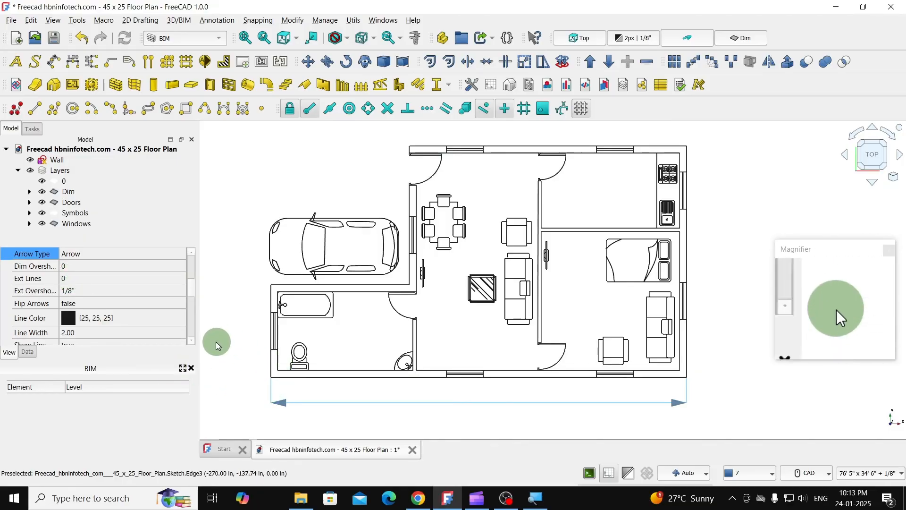
click(74, 277)
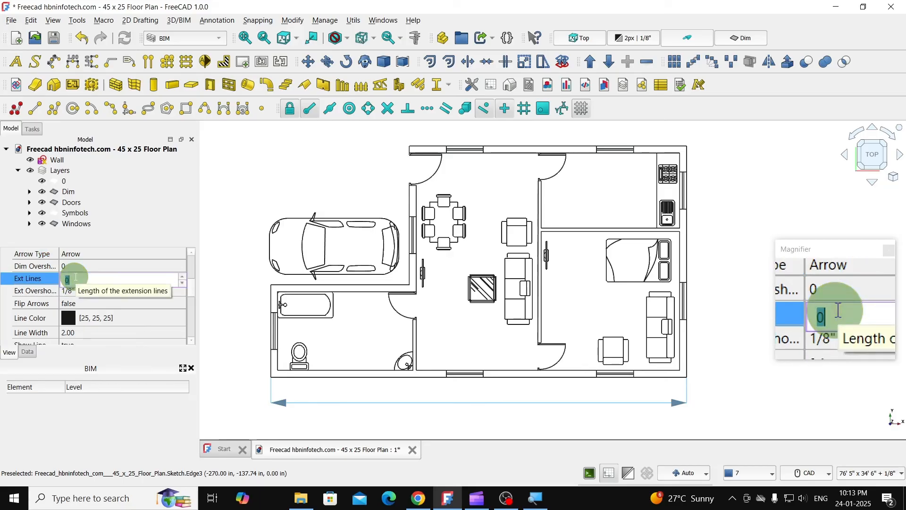
text(2)
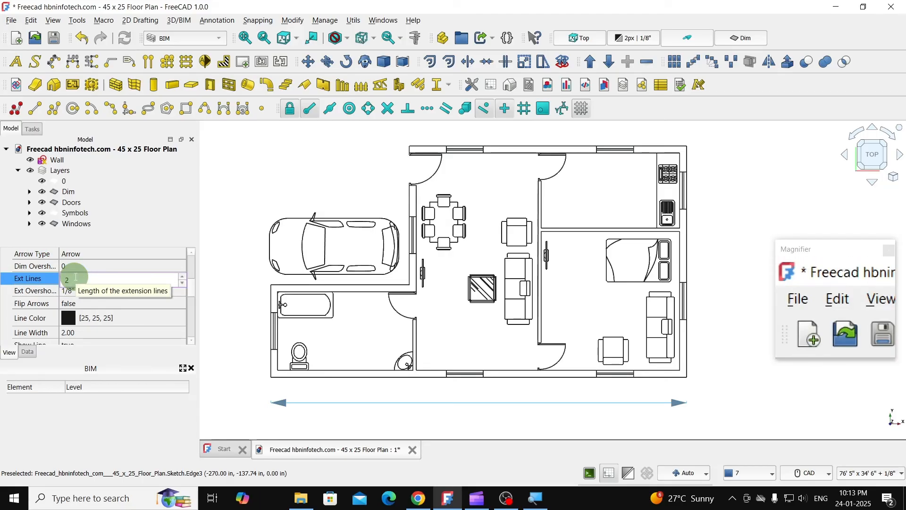
text(5)
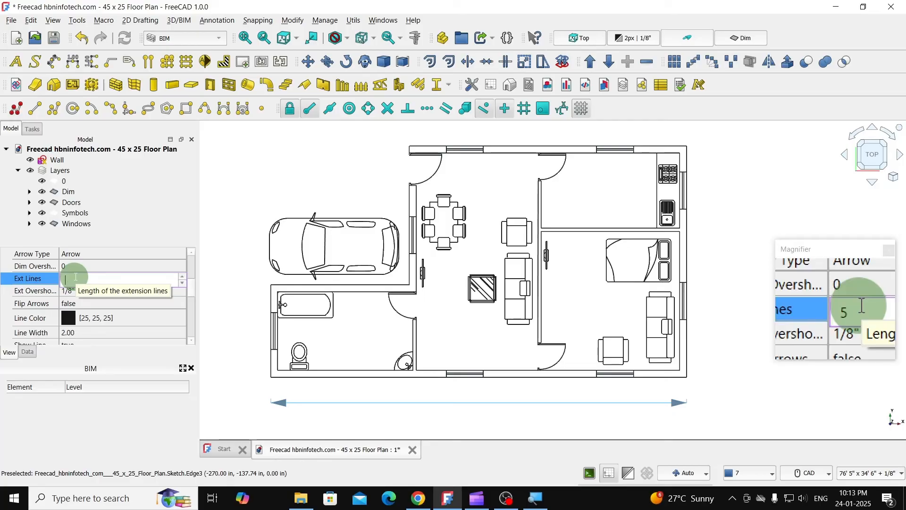
text(0)
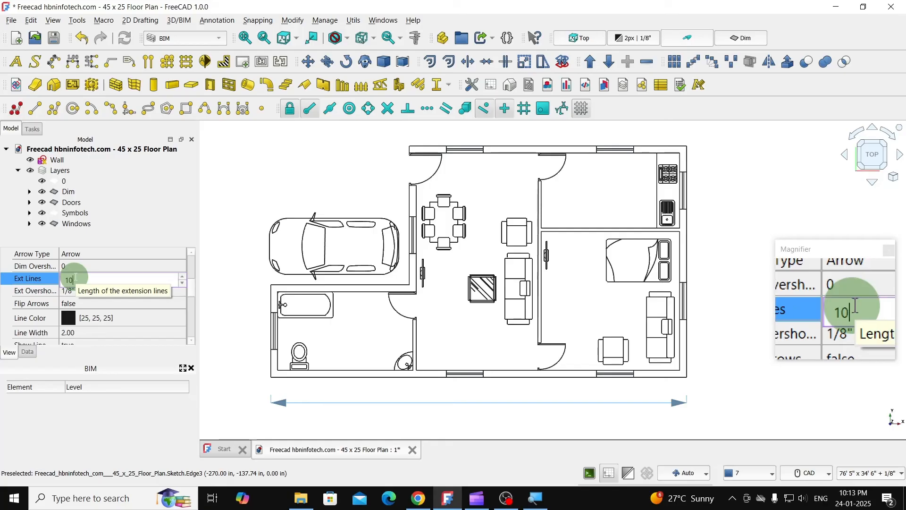
key(BackSpace)
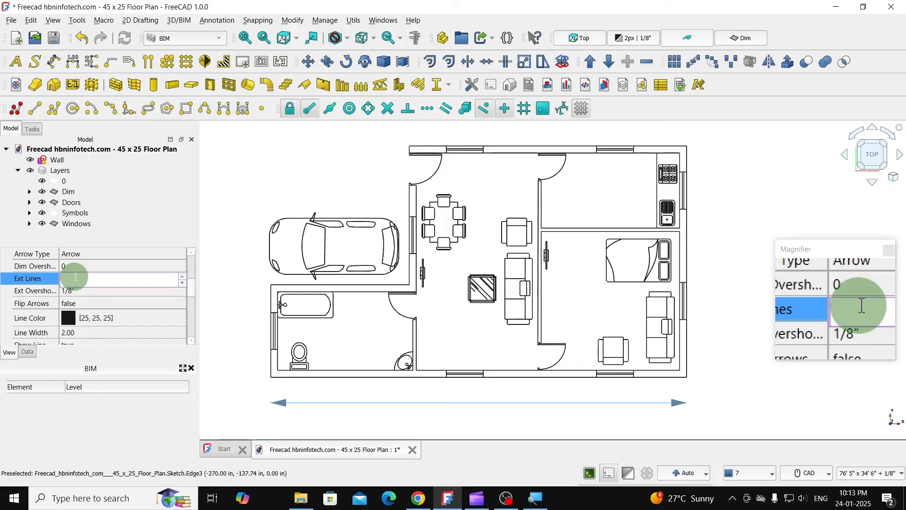
text(20)
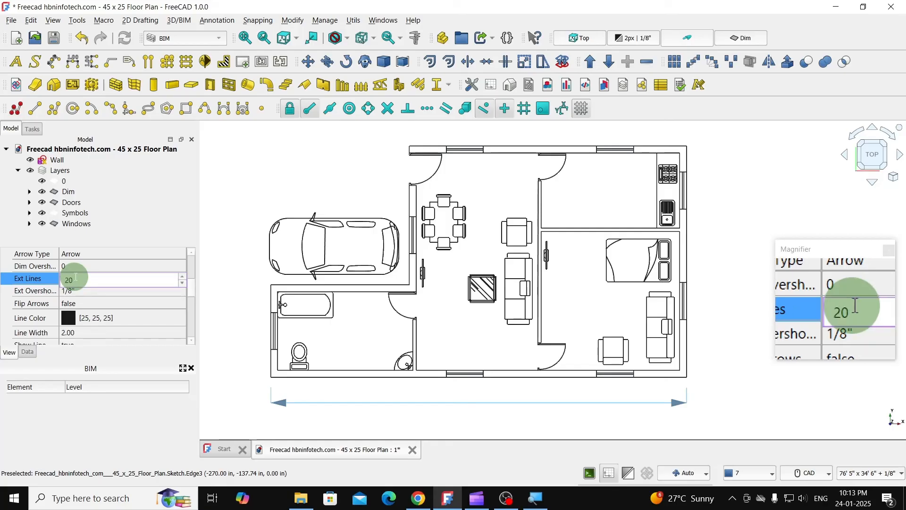
key(BackSpace)
text(5)
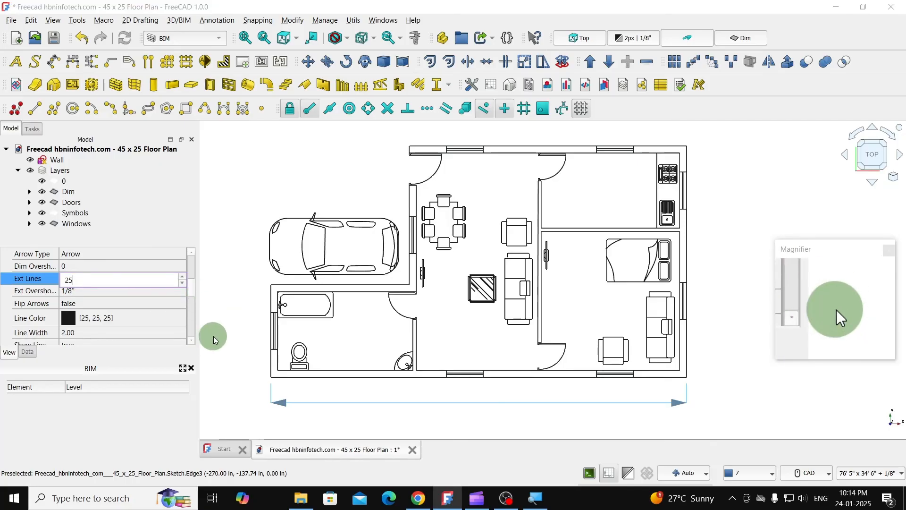
- Open Notepad and write down the dimension's arrow size as "arrow: 5"
key(super+r)
text(n)
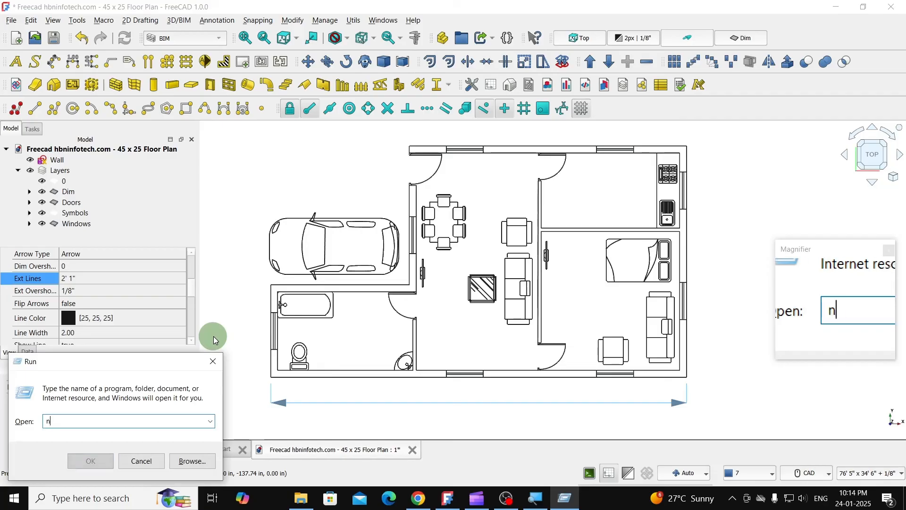
text(otepad)
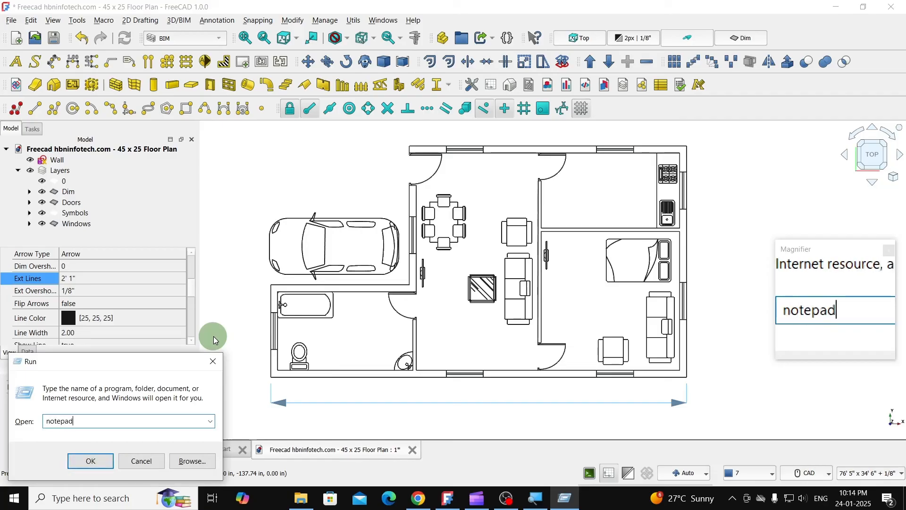
key(Return)
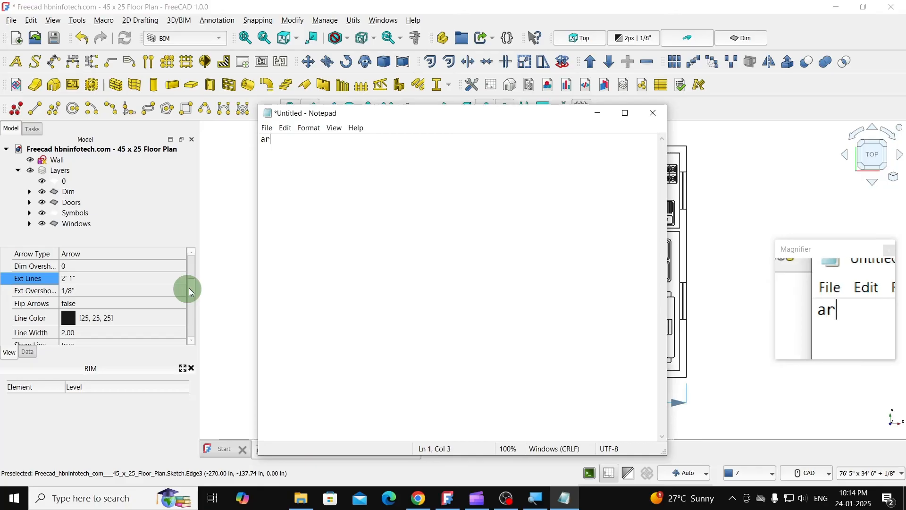
text(arrow)
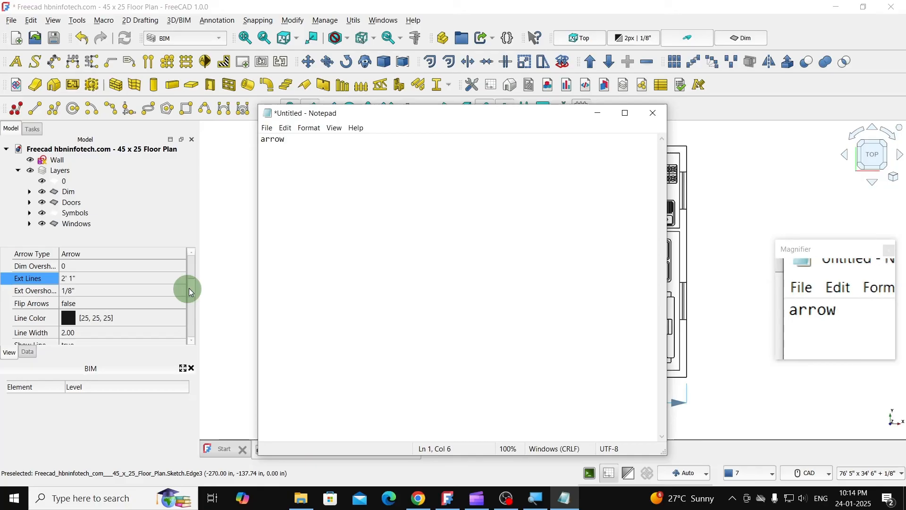
text(:)
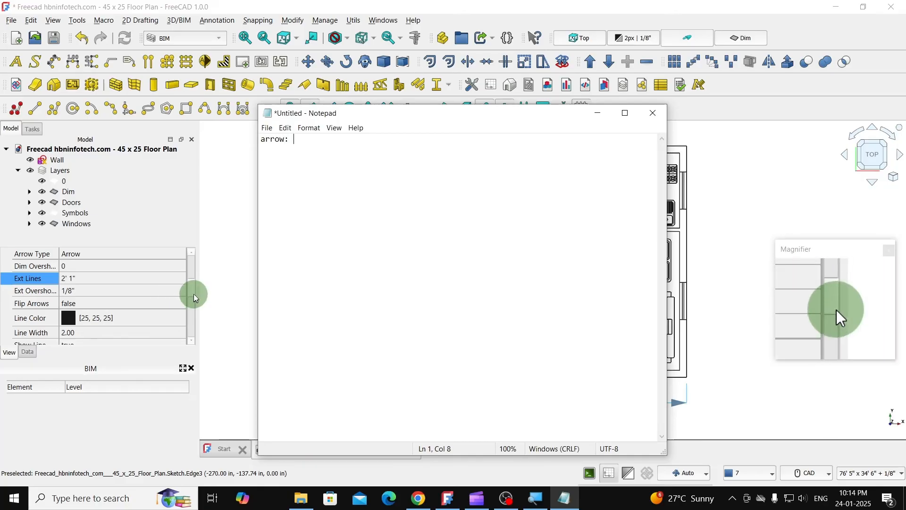
click(366, 229)
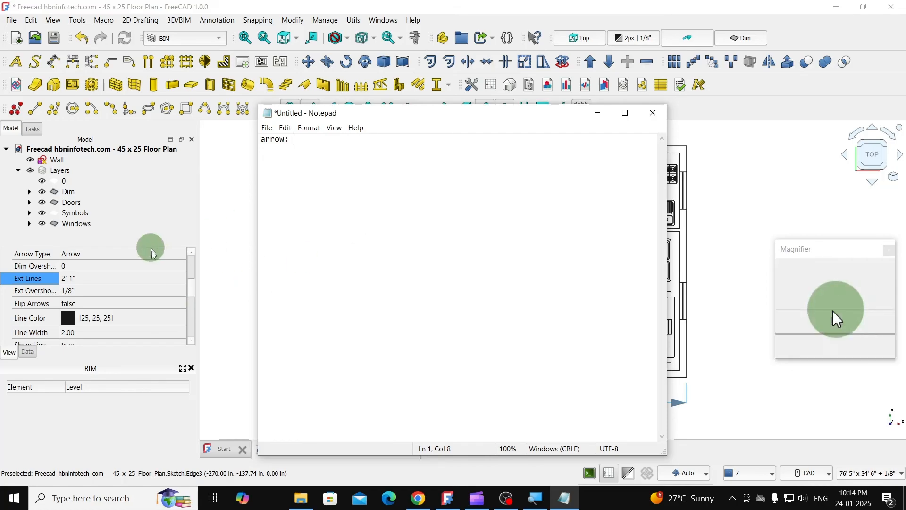
drag(190, 289, 189, 279)
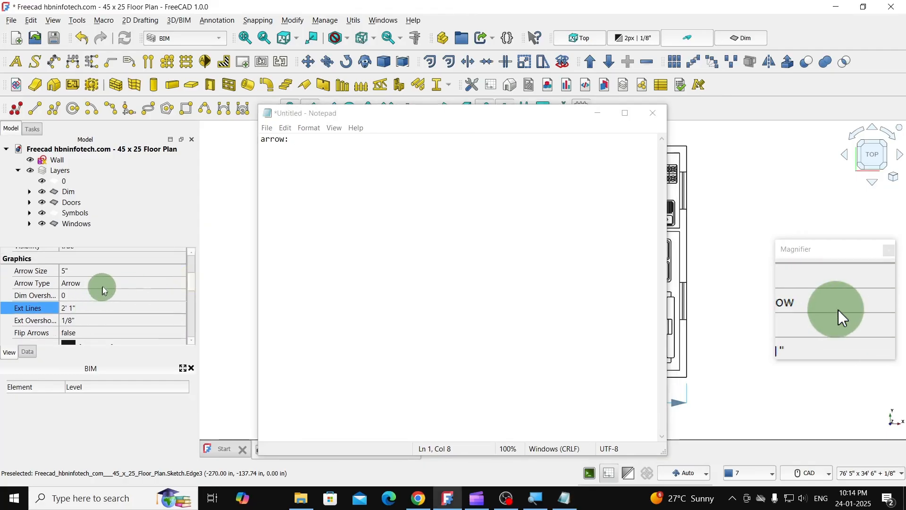
click(322, 143)
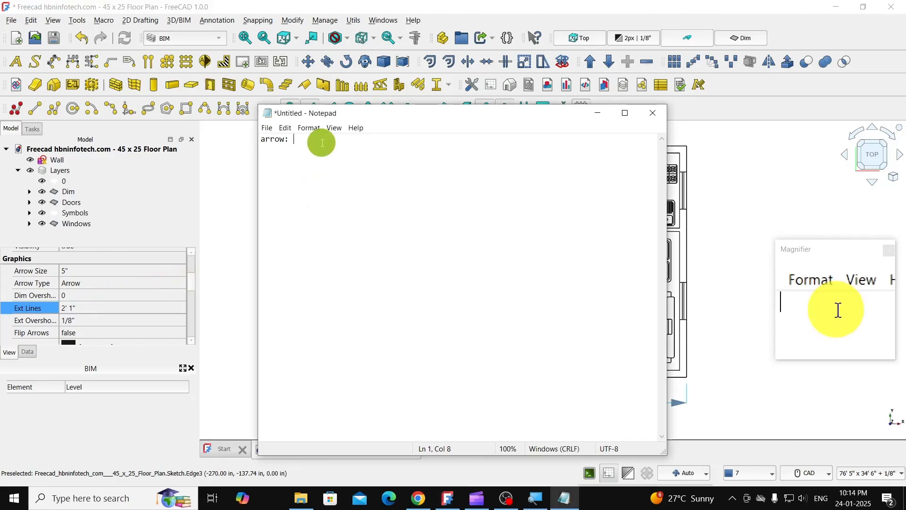
text(5)
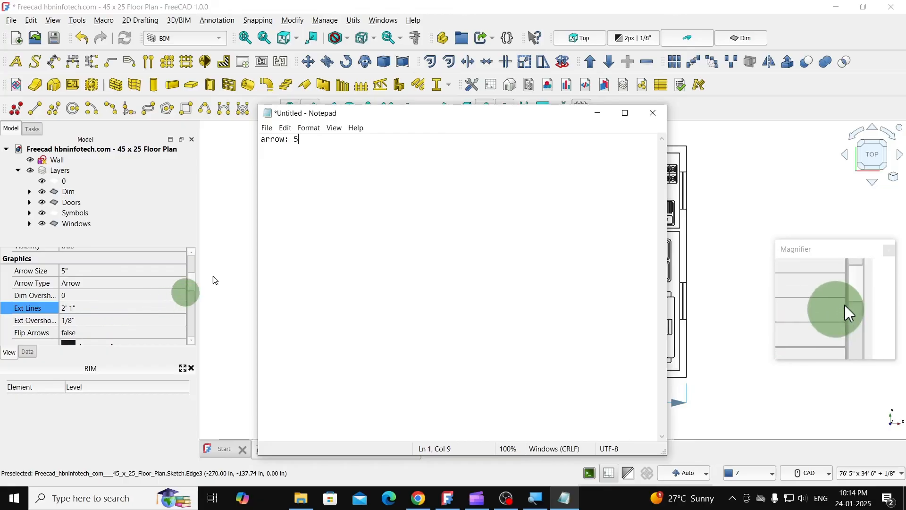
- Add a second line, "ext: 25", to the Notepad note for the extension line length
key(Return)
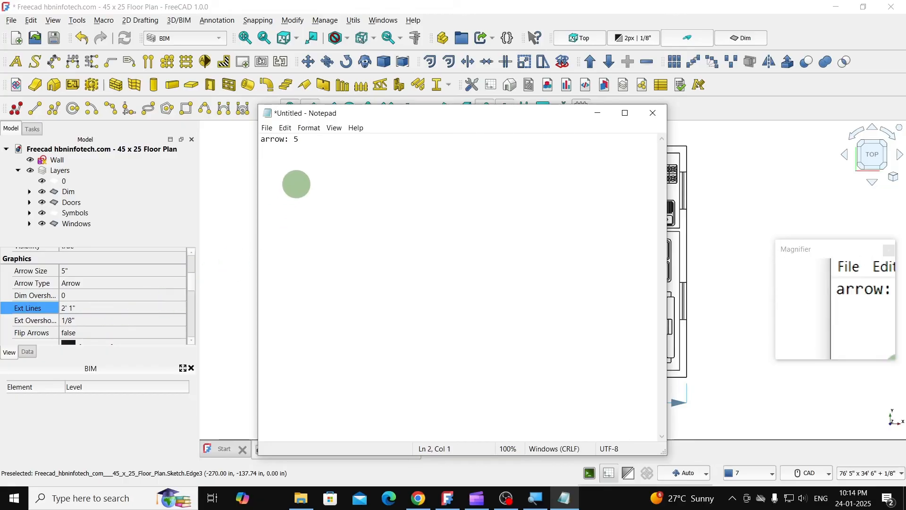
text(ext:)
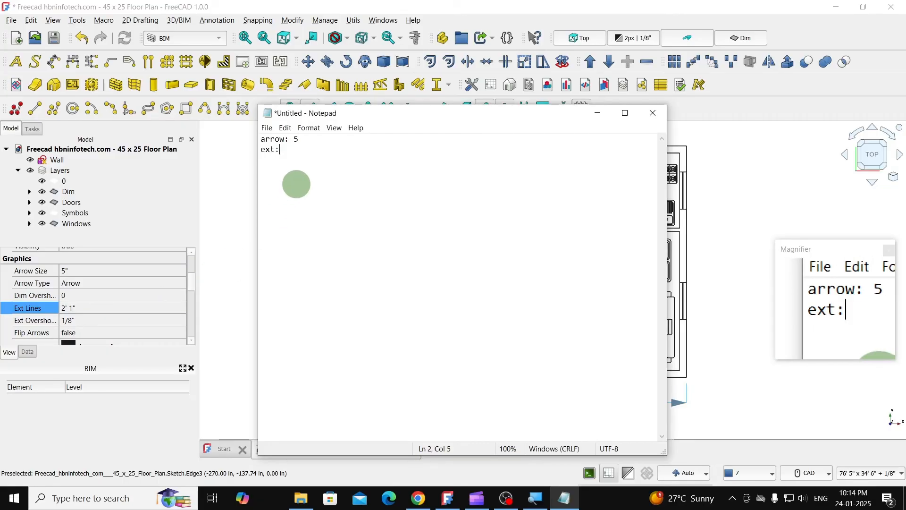
text( 25)
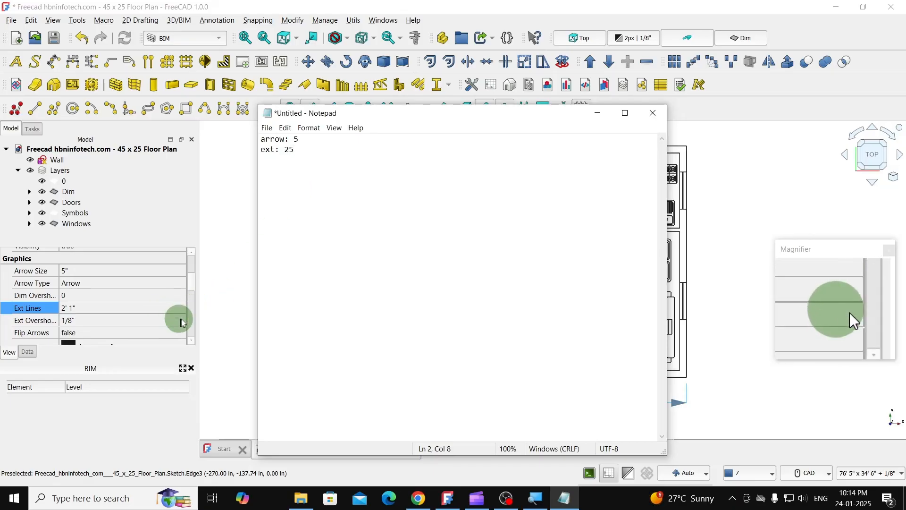
- Return to FreeCAD with Notepad minimized and set the lower overall dimension's font size to 20"
click(188, 283)
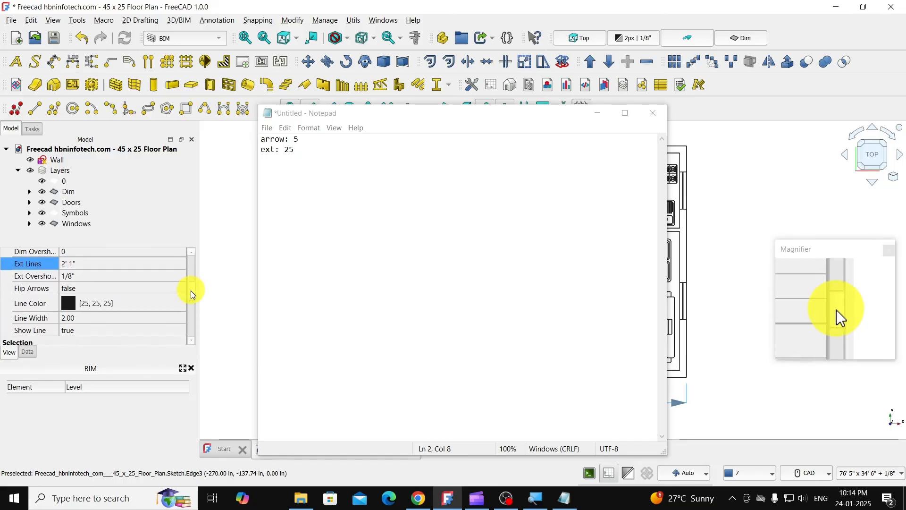
drag(190, 290, 191, 296)
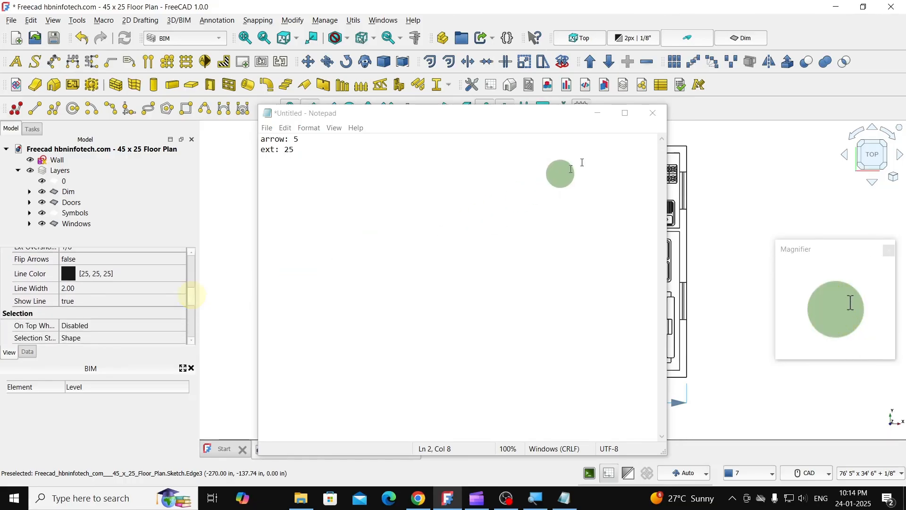
click(597, 113)
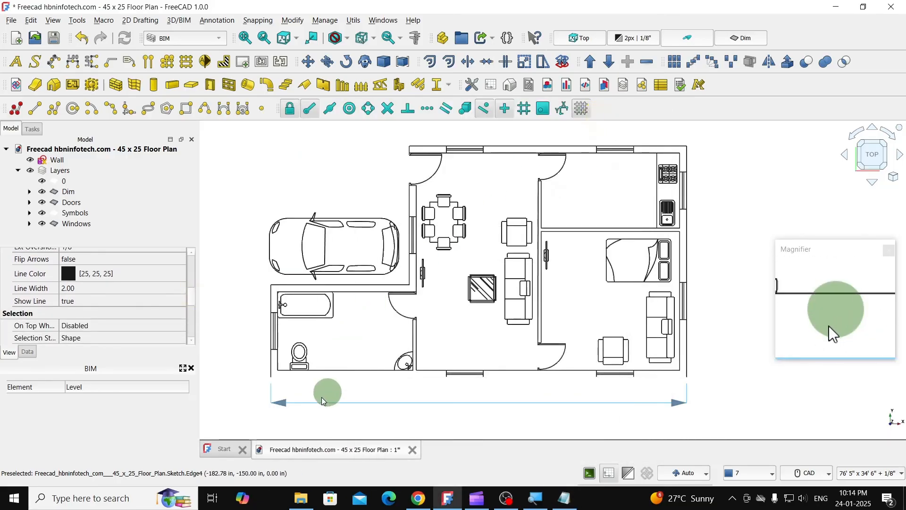
drag(189, 293, 196, 313)
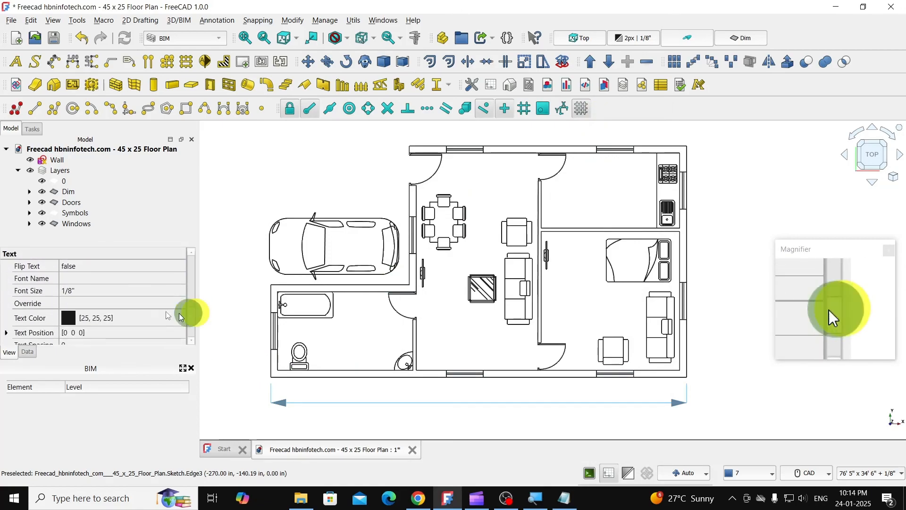
double_click(84, 291)
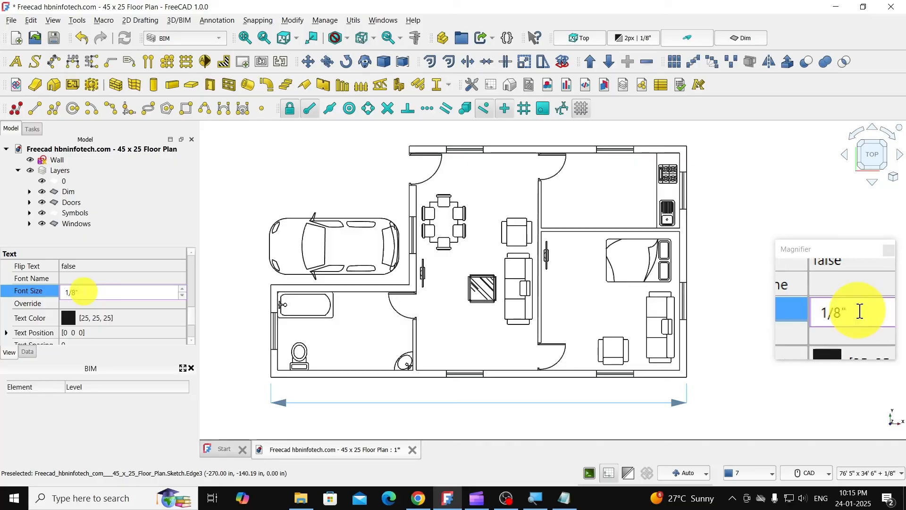
drag(84, 291, 61, 295)
text(5)
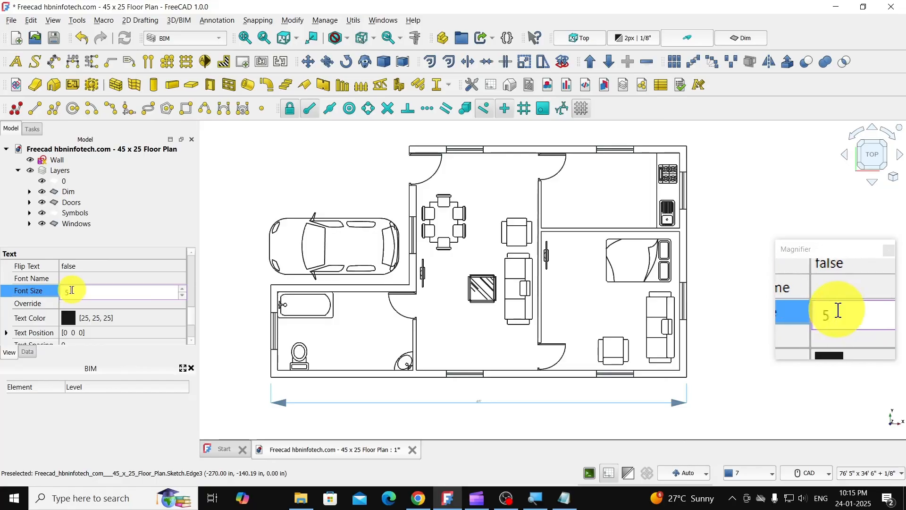
double_click(64, 294)
text(20)
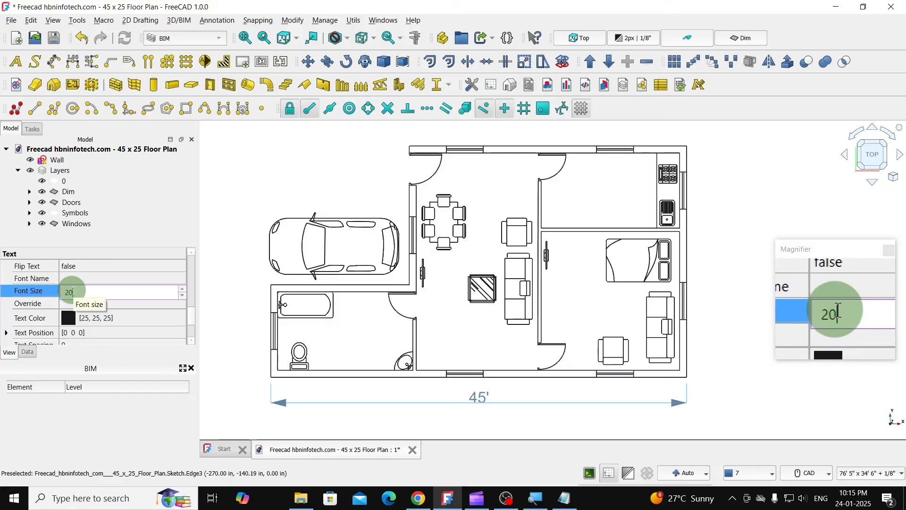
click(79, 291)
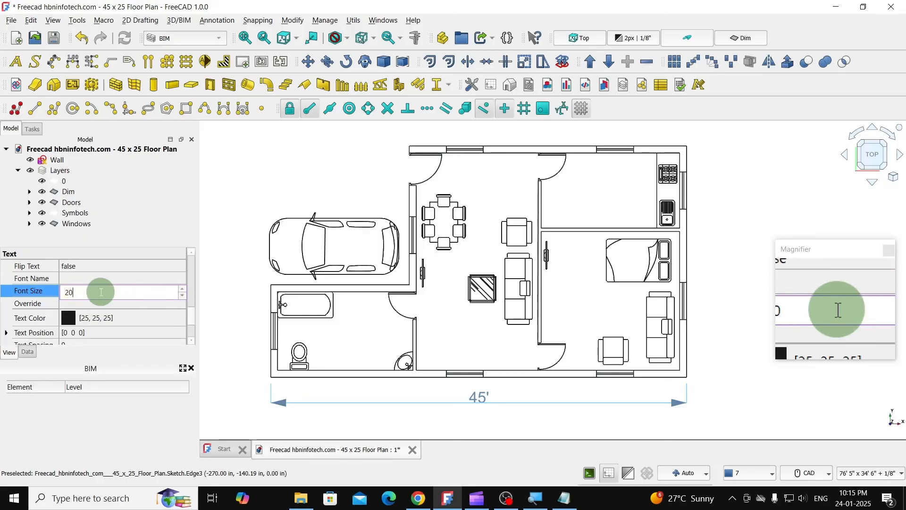
- Switch to Notepad and add the line "text: 20" to the note for the font size
click(565, 498)
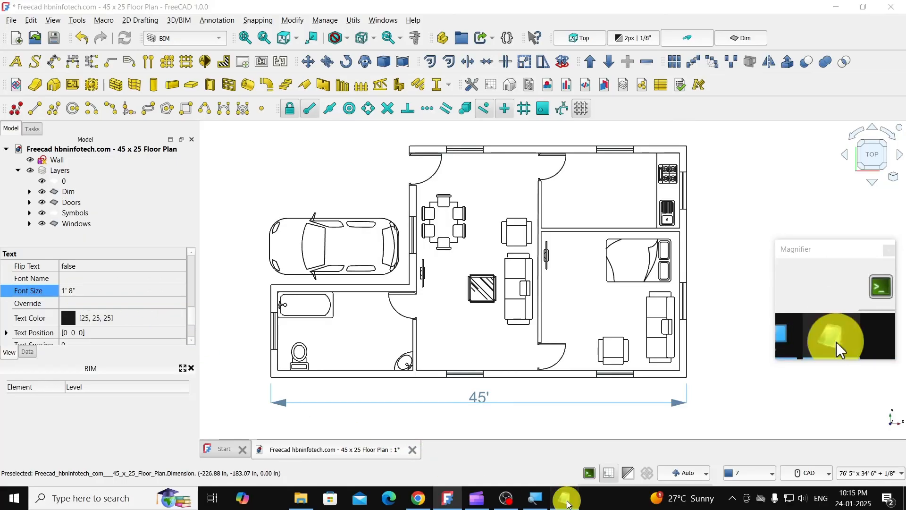
key(Return)
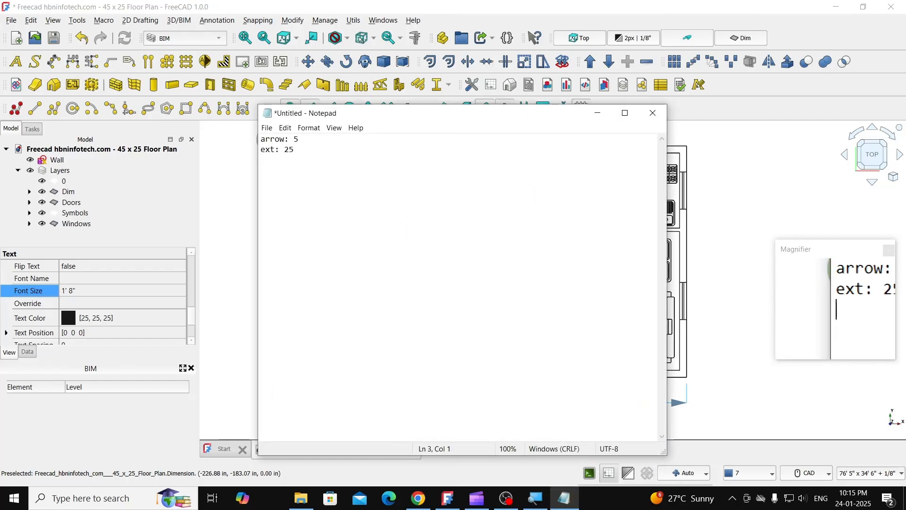
text(text: 20)
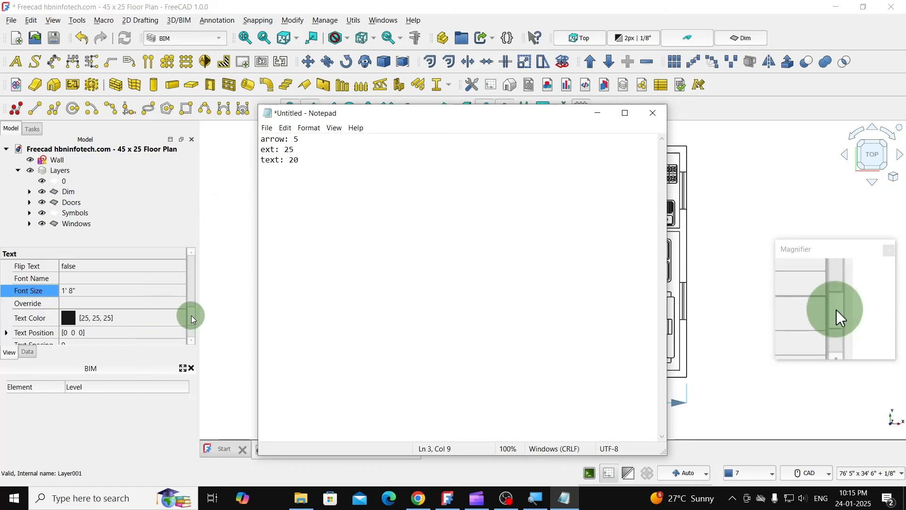
- Return to FreeCAD with Notepad minimized and set the dimension's text spacing to 4"
scroll(191, 317, down, 2)
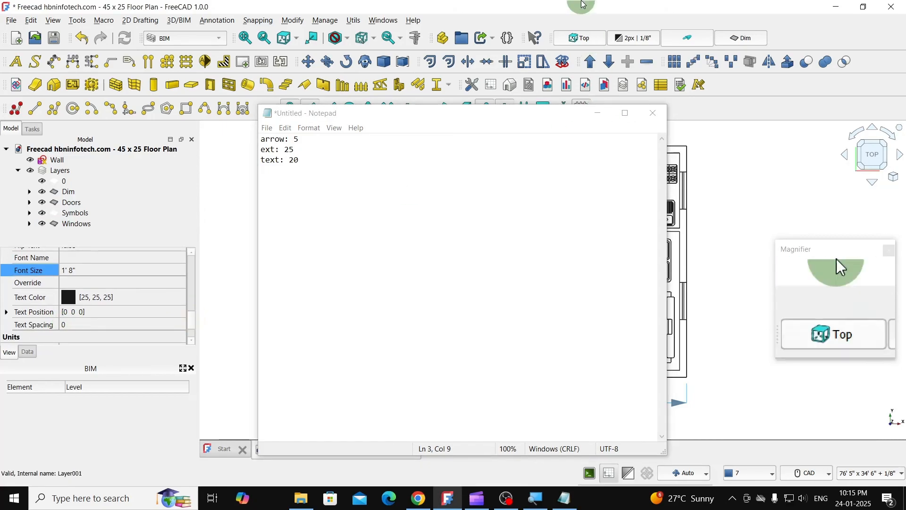
click(600, 114)
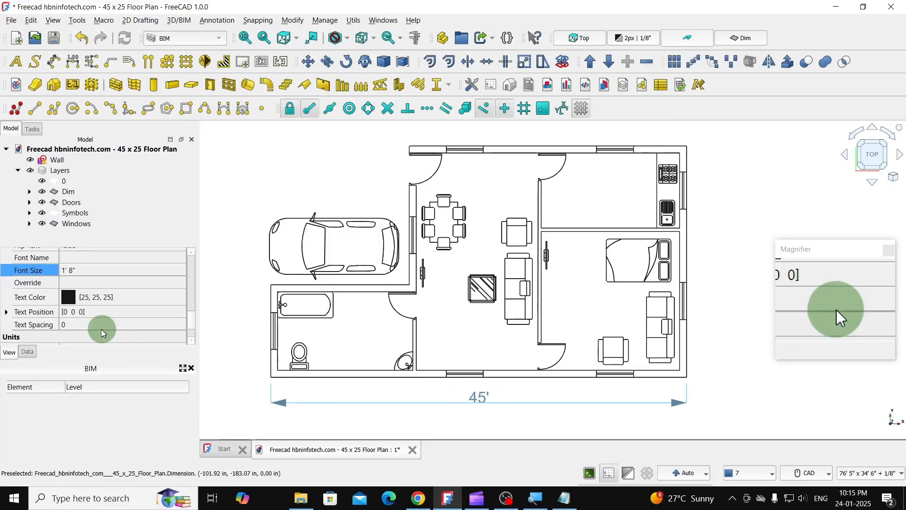
click(73, 324)
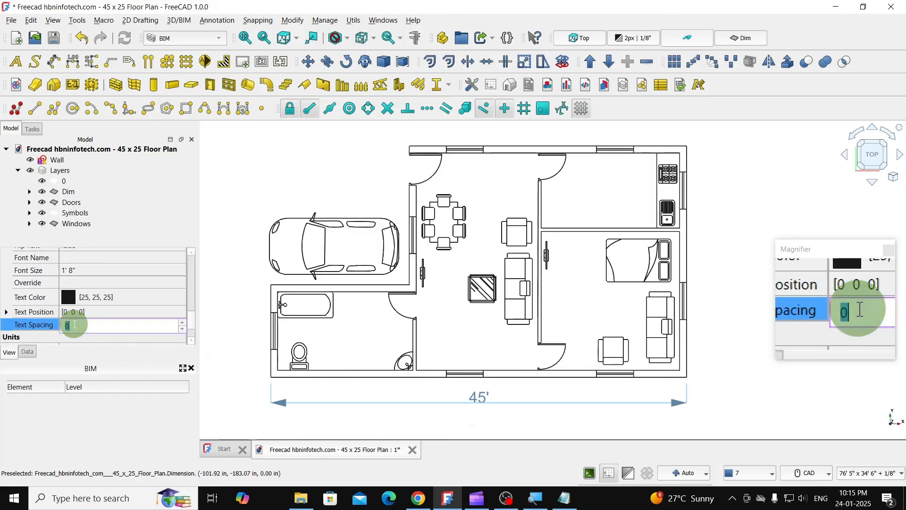
text(2)
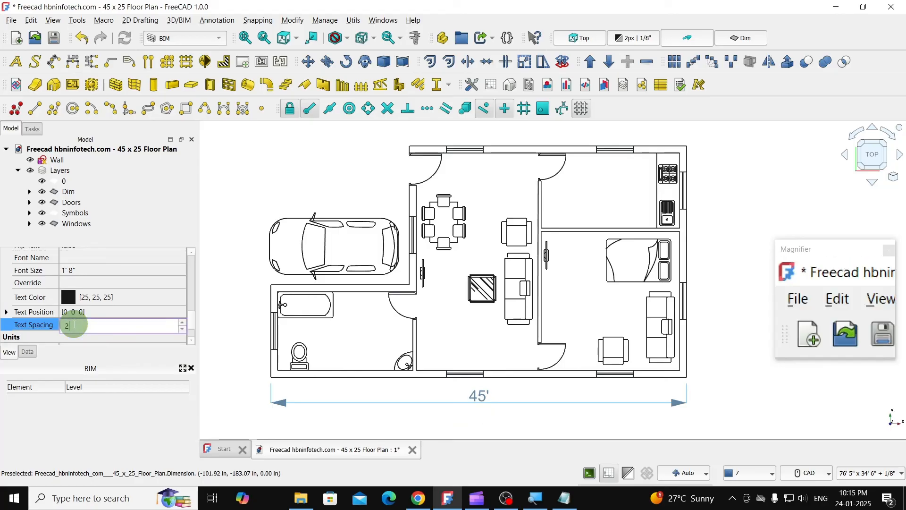
text(4)
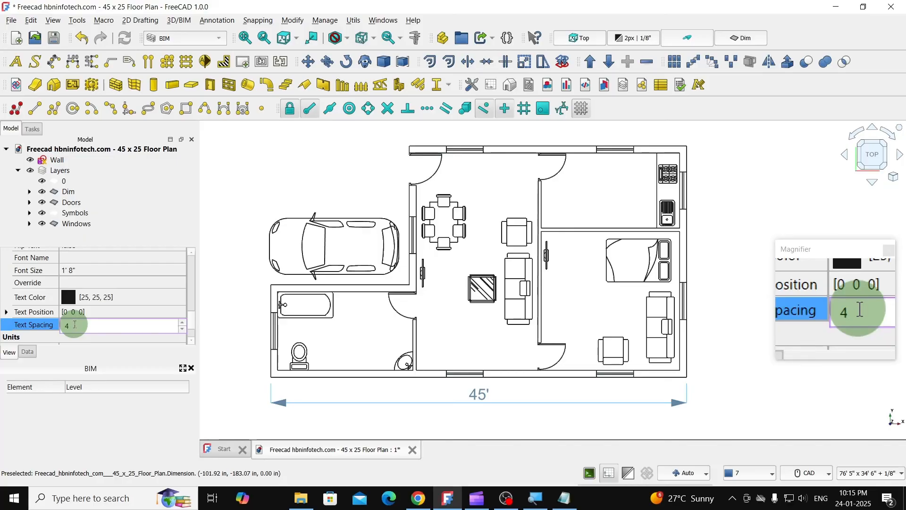
- Switch to Notepad, add the line "text spacing:4", and shrink its window to uncover more of the plan
click(575, 499)
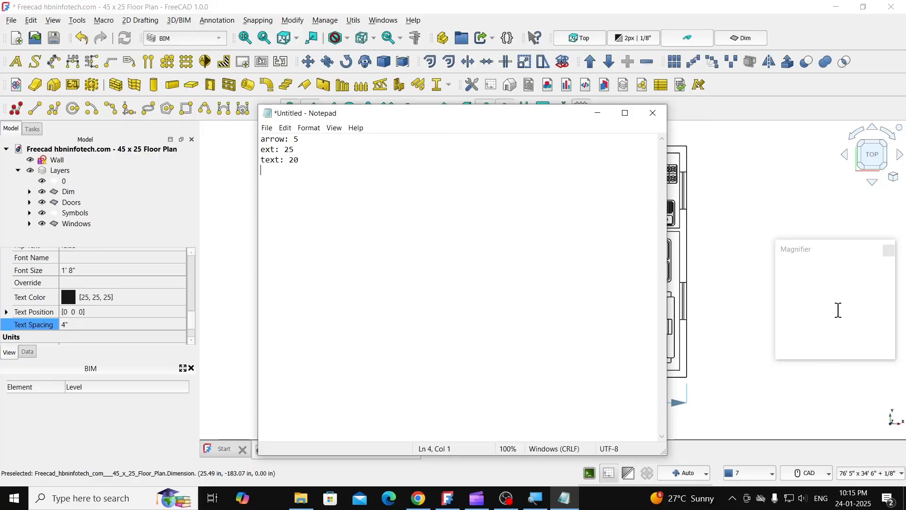
text(text spacing:4)
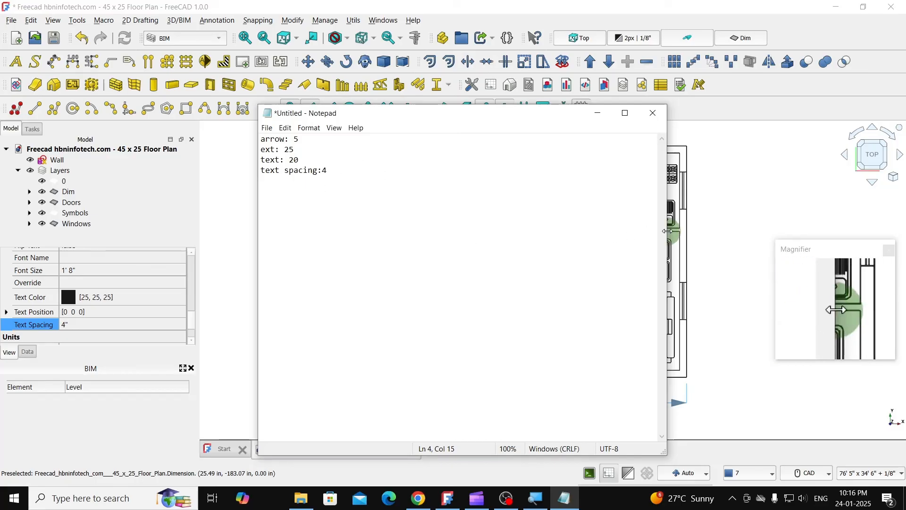
drag(666, 231, 422, 231)
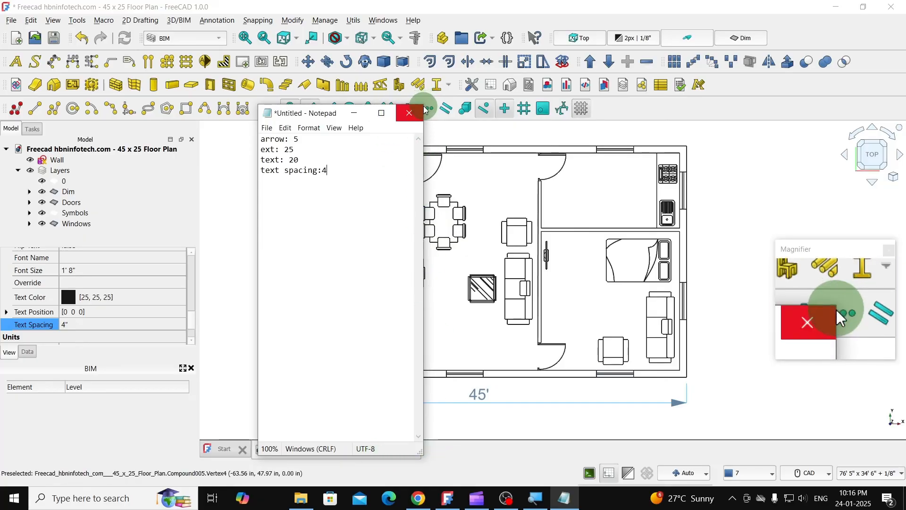
drag(425, 110, 399, 305)
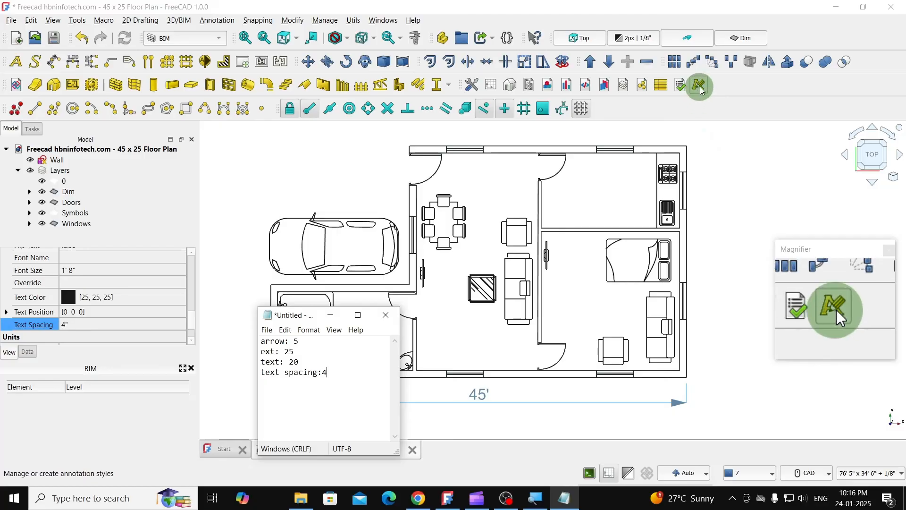
- Deselect the dimension, add a new annotation style named "Dim 1", and keep its editor clear of the Notepad notes
click(712, 145)
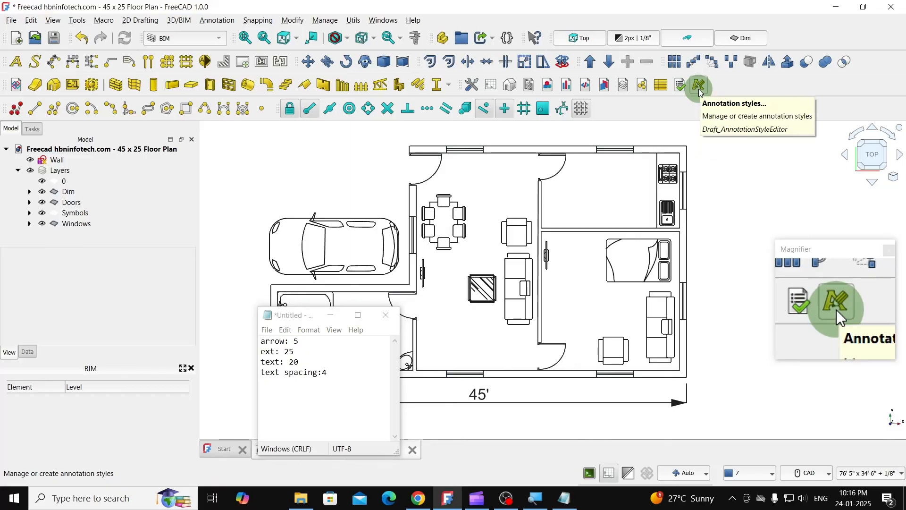
click(699, 86)
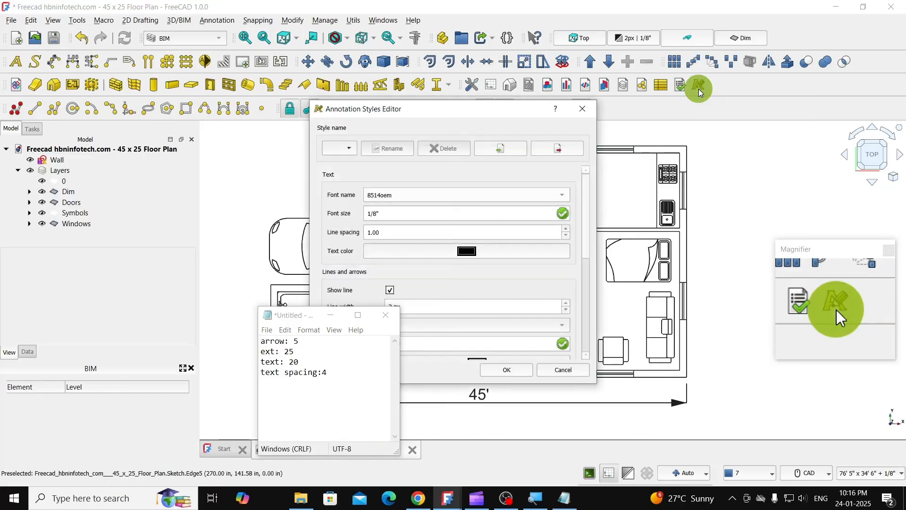
drag(428, 125, 544, 125)
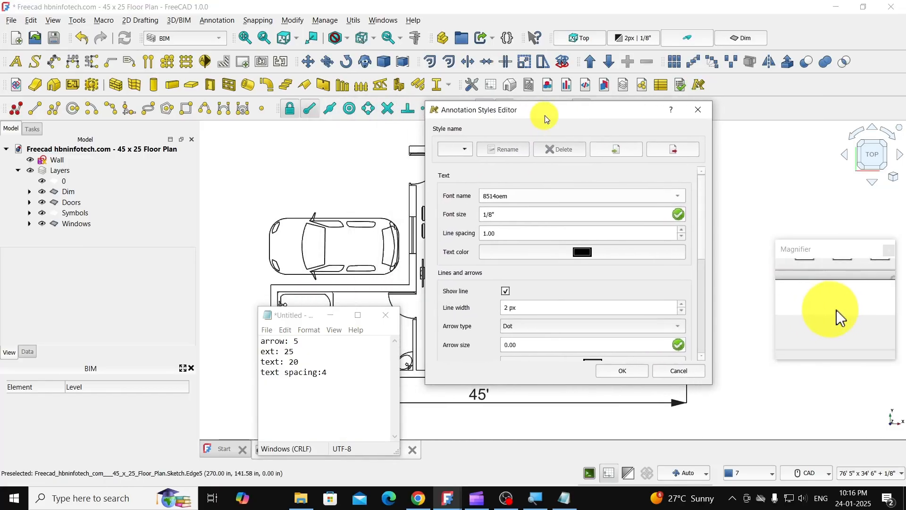
click(469, 152)
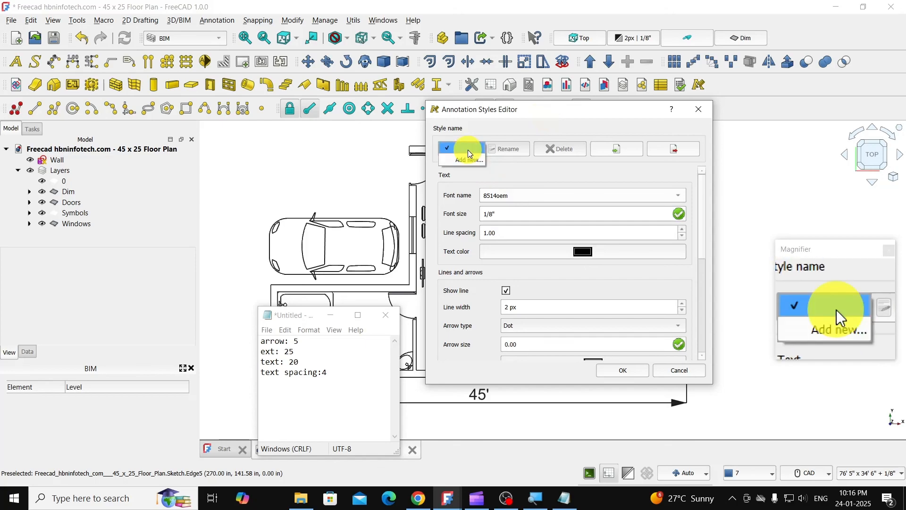
click(463, 160)
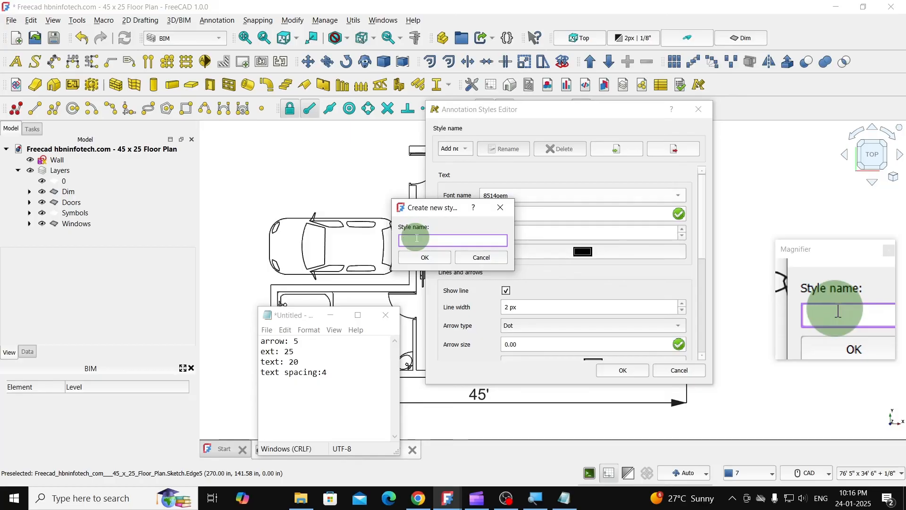
text(Dim)
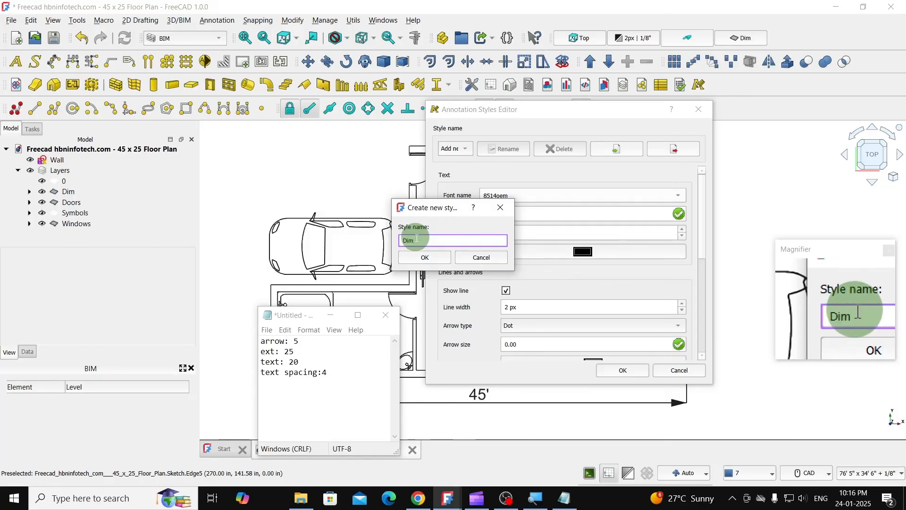
text(1)
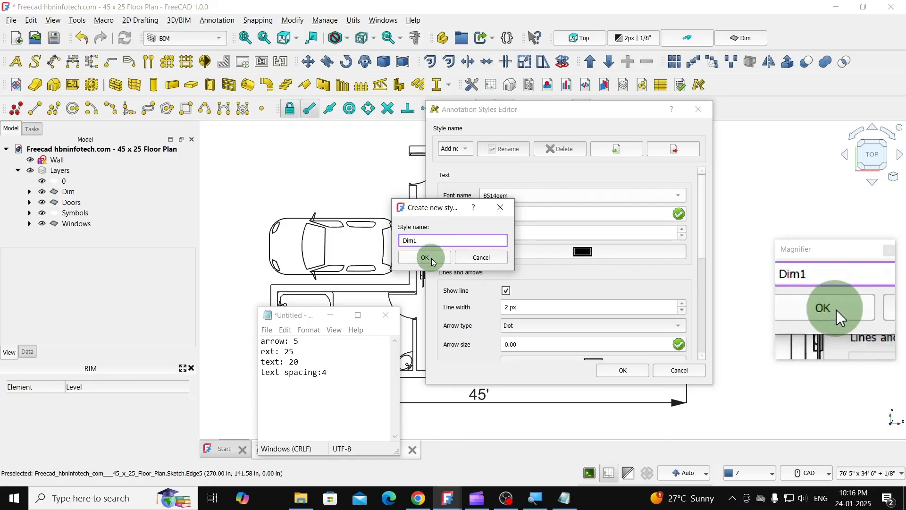
click(425, 257)
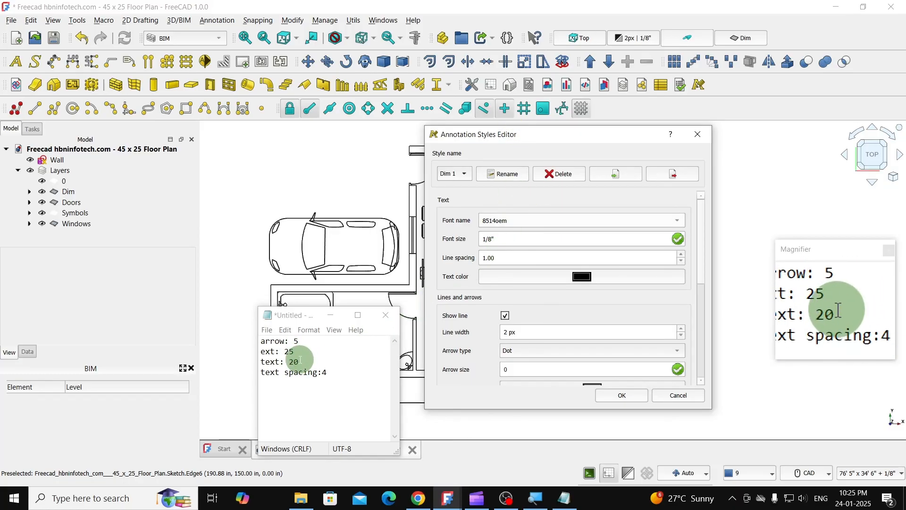
- Set the font size of the Dim 1 annotation style to 20"
click(504, 240)
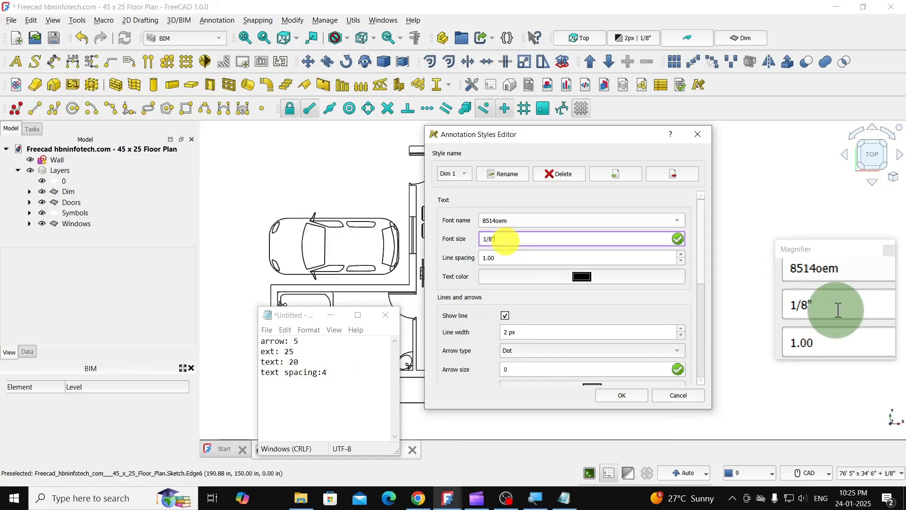
drag(504, 240, 477, 245)
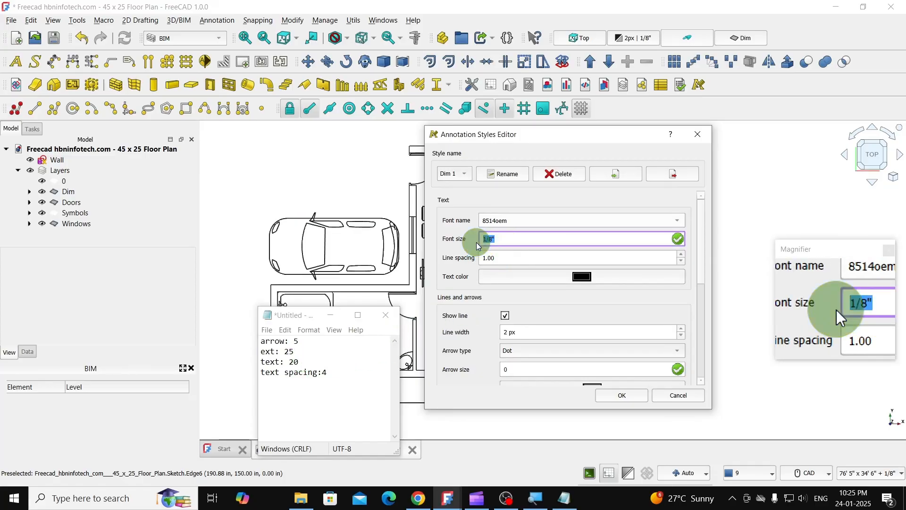
text(20)
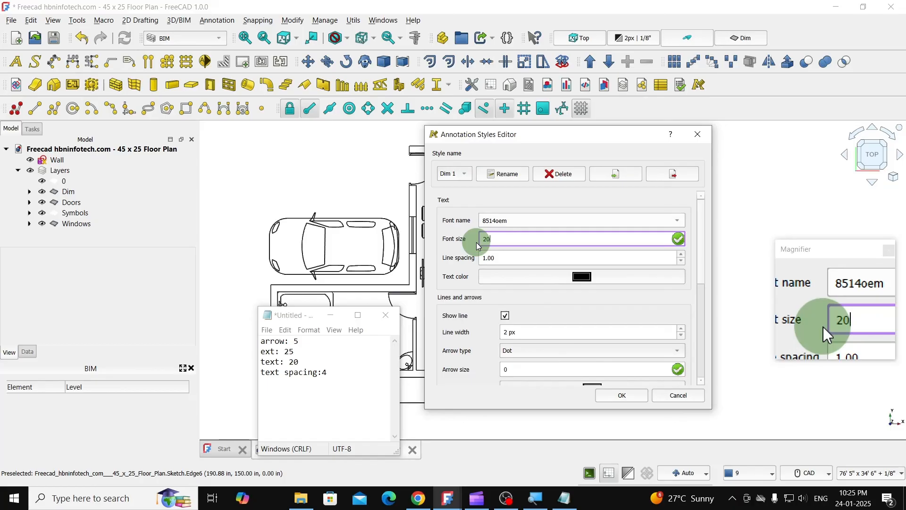
text(")
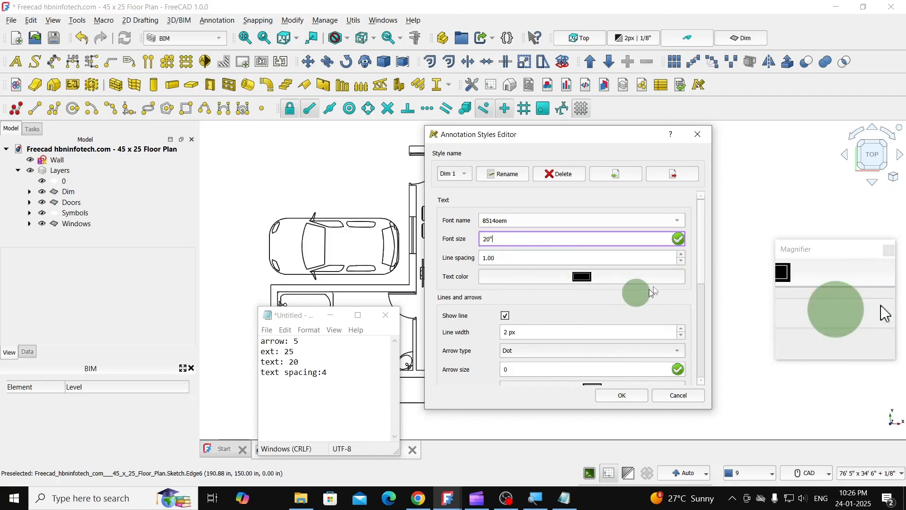
- Set the Dim 1 style's arrow type to Arrow and its arrow size to 5"
scroll(701, 250, down, 2)
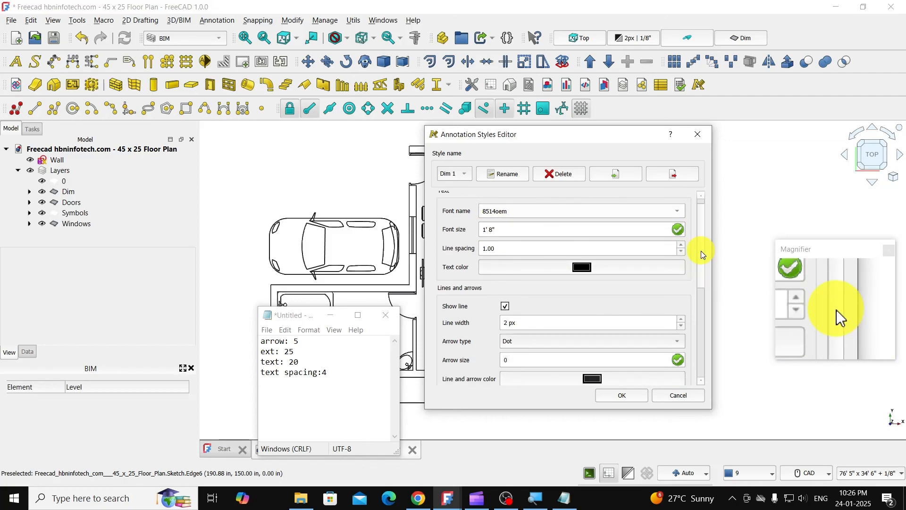
scroll(701, 255, down, 1)
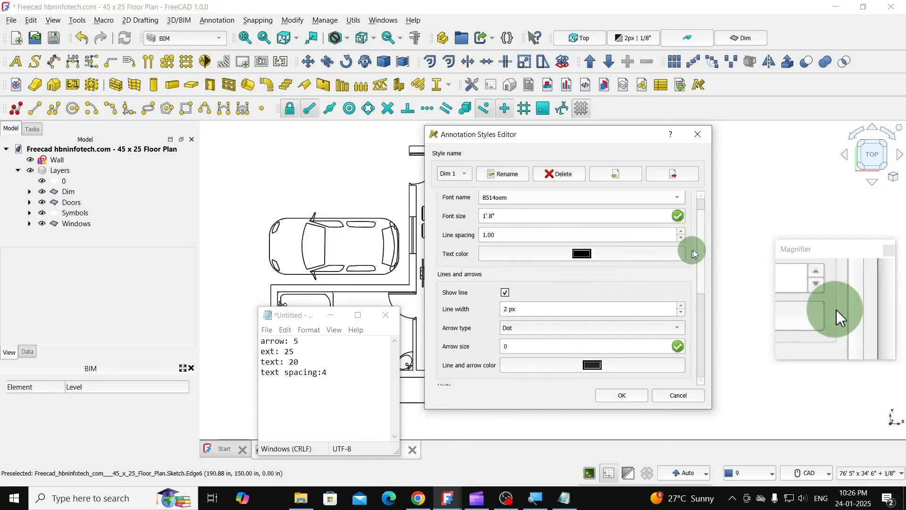
scroll(699, 253, down, 2)
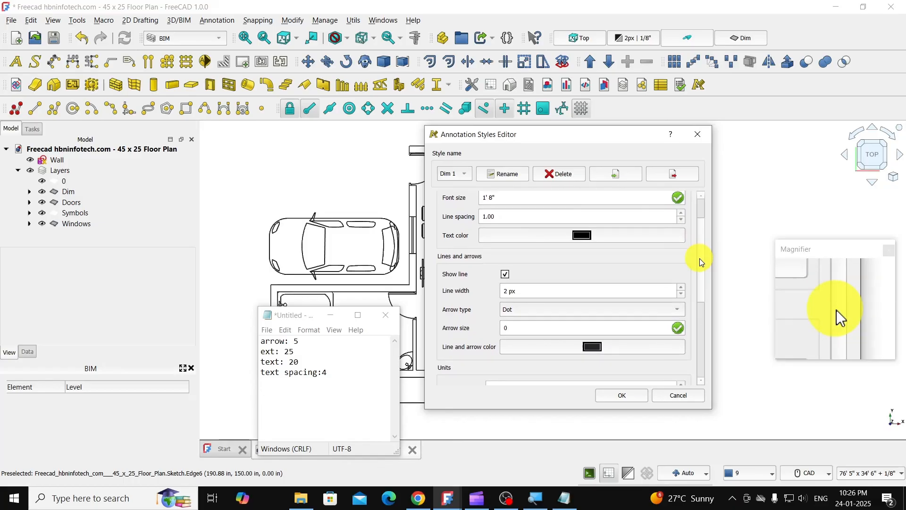
drag(702, 262, 700, 269)
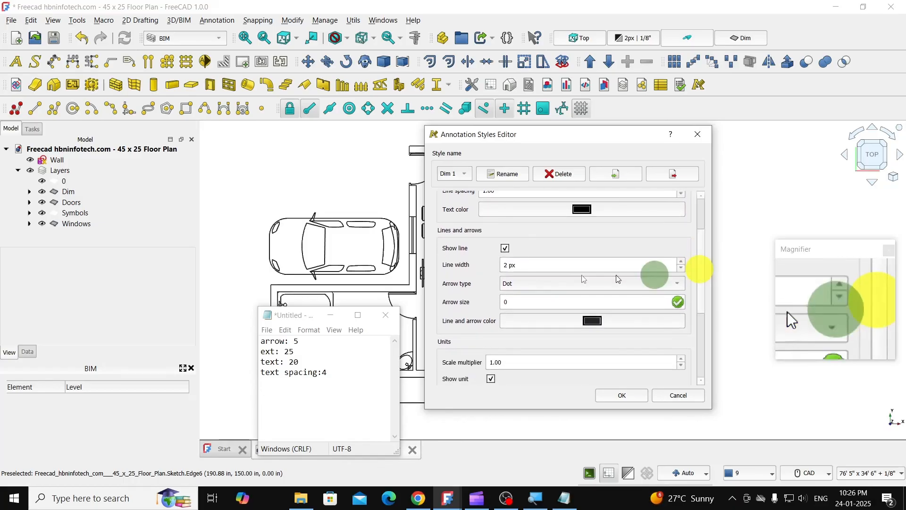
click(520, 285)
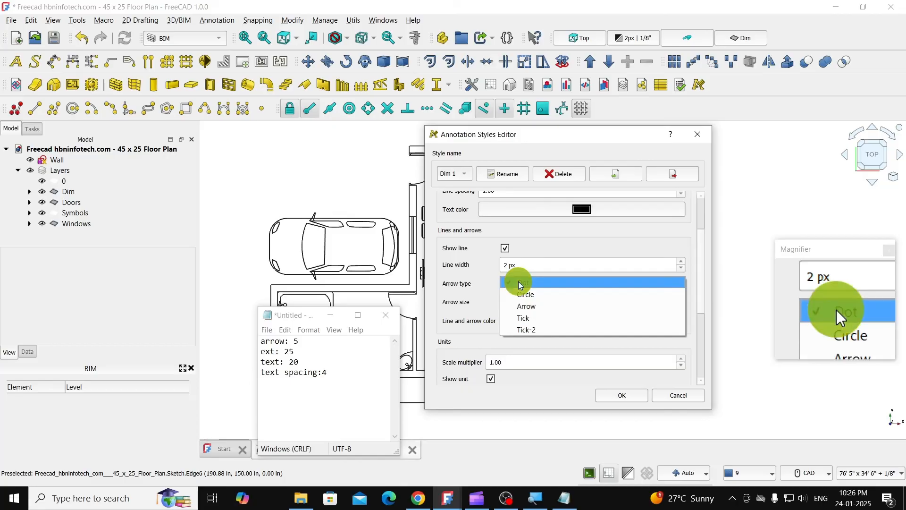
click(537, 303)
drag(519, 303, 493, 301)
click(545, 308)
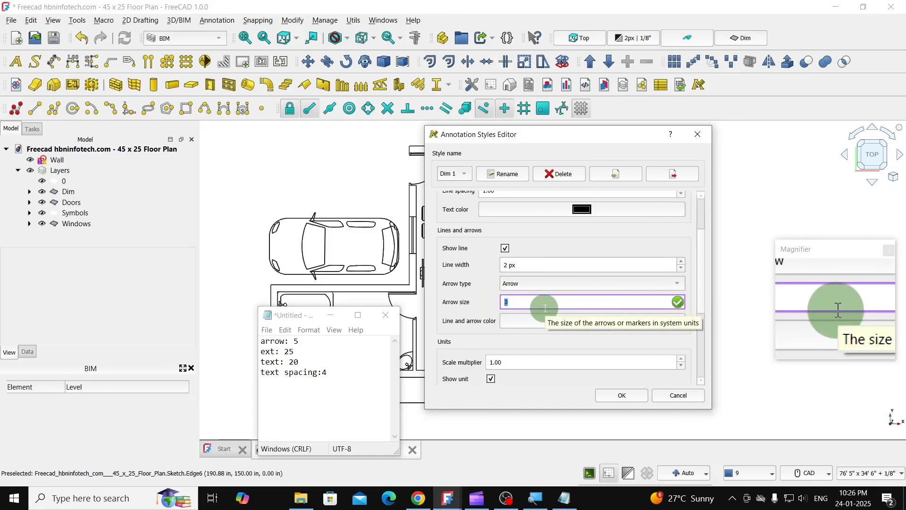
text(5")
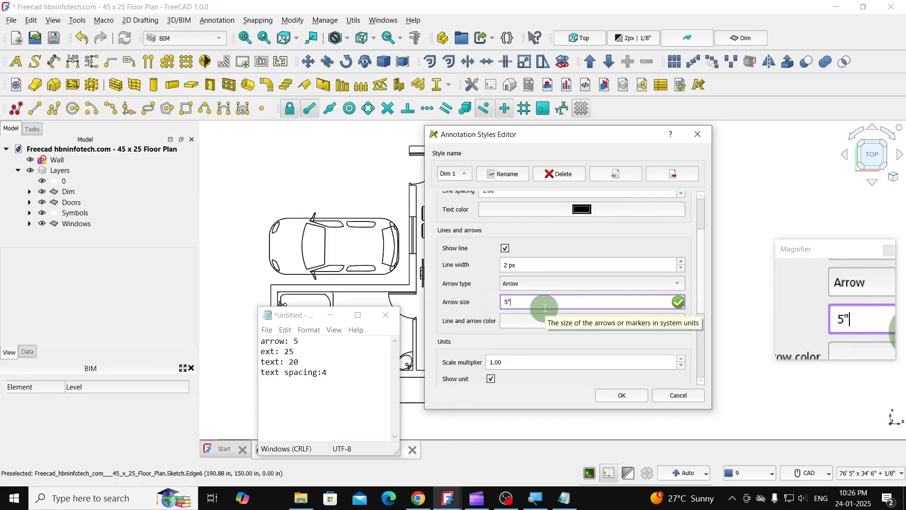
click(573, 265)
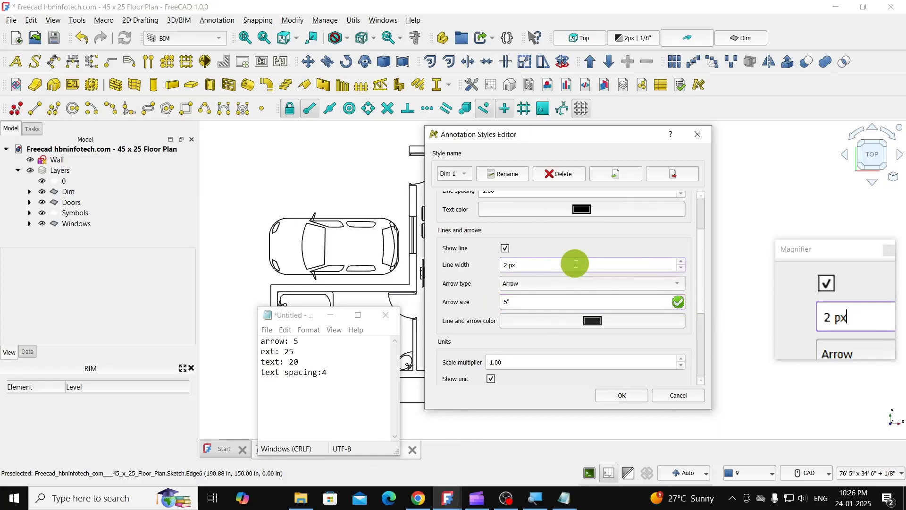
- Set the Dim 1 style's text color to dark green and its line and arrow color to blue (#0000ff)
drag(702, 262, 704, 260)
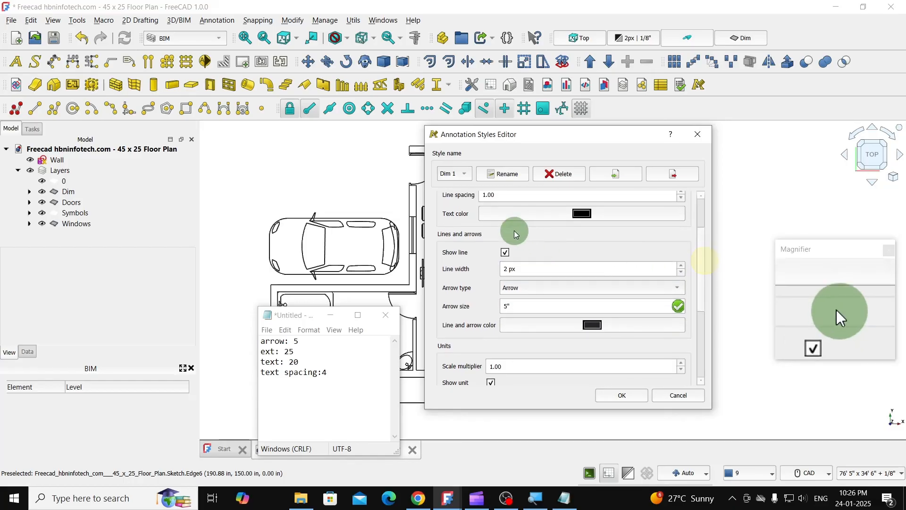
click(578, 214)
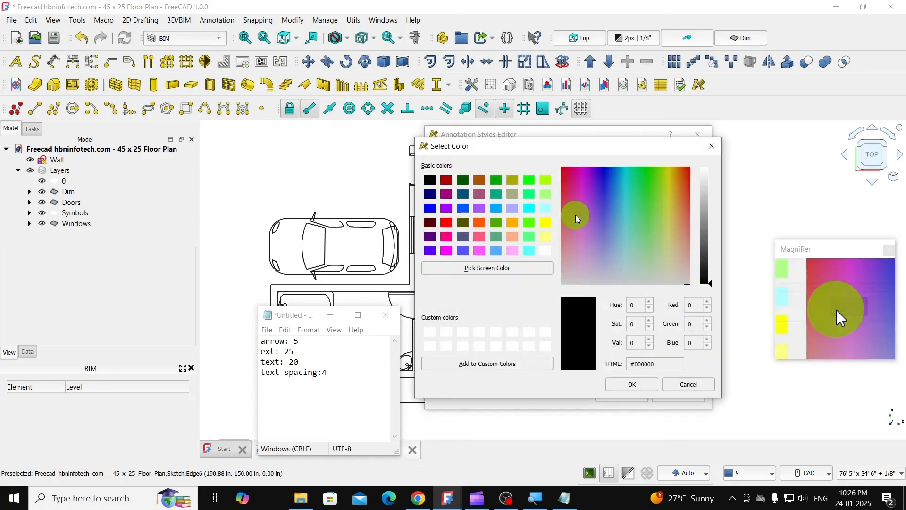
click(471, 180)
click(650, 384)
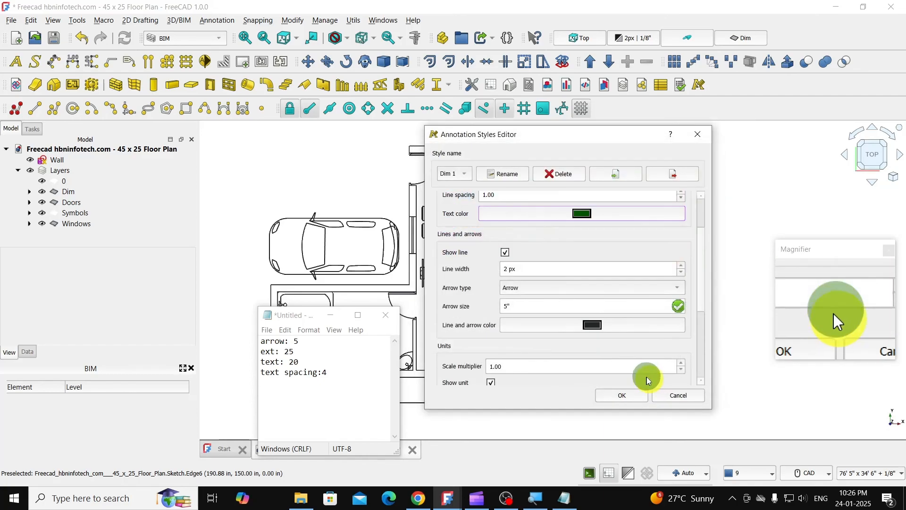
click(593, 325)
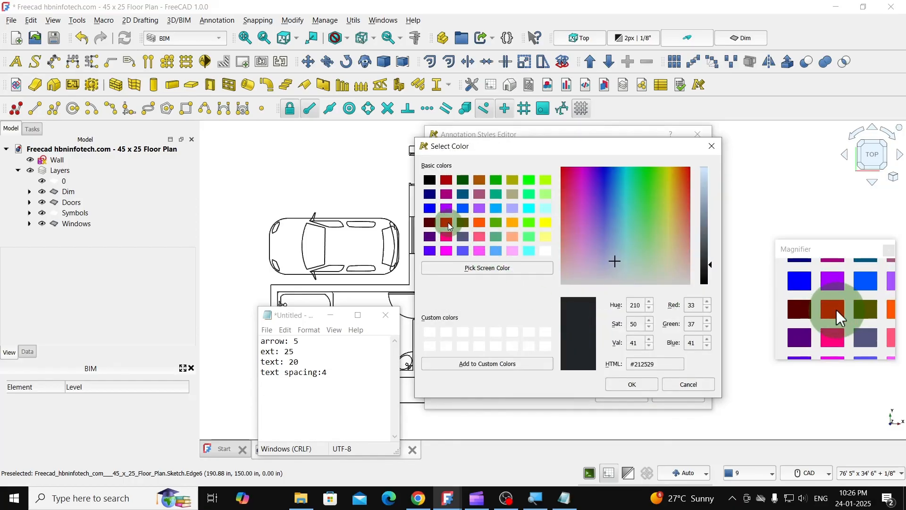
click(429, 209)
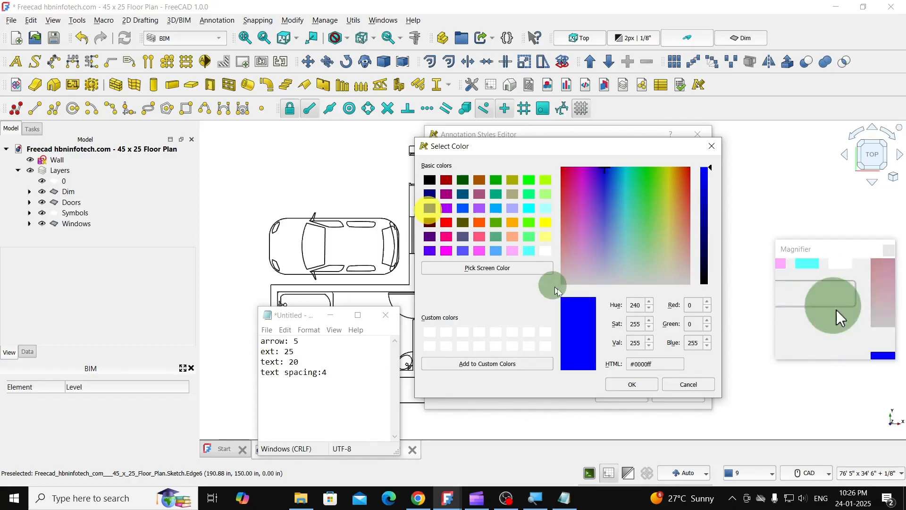
click(630, 383)
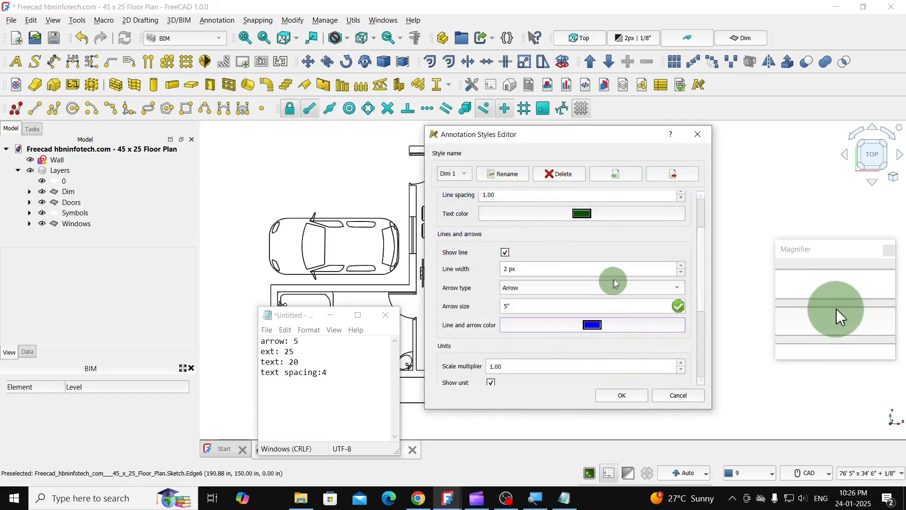
- Set the style's extension lines to 25" and text spacing to 4", and accept the annotation style
drag(699, 248, 698, 313)
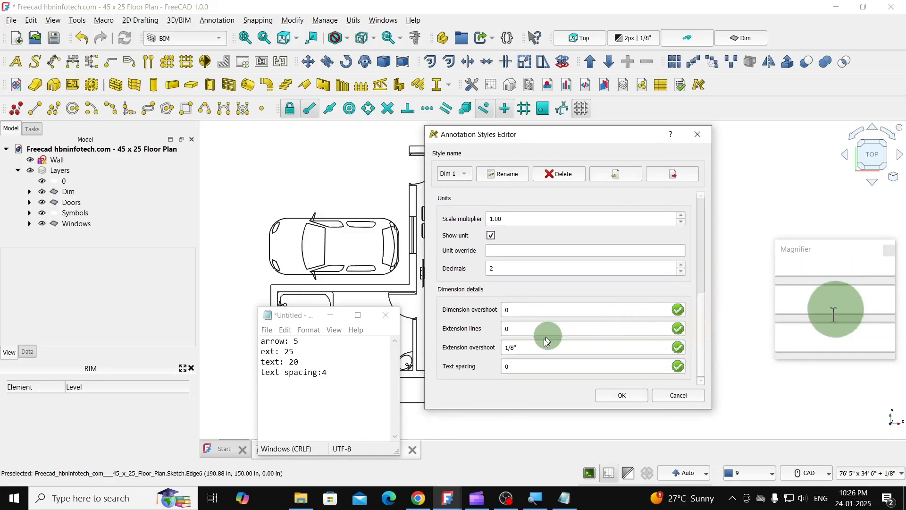
double_click(514, 328)
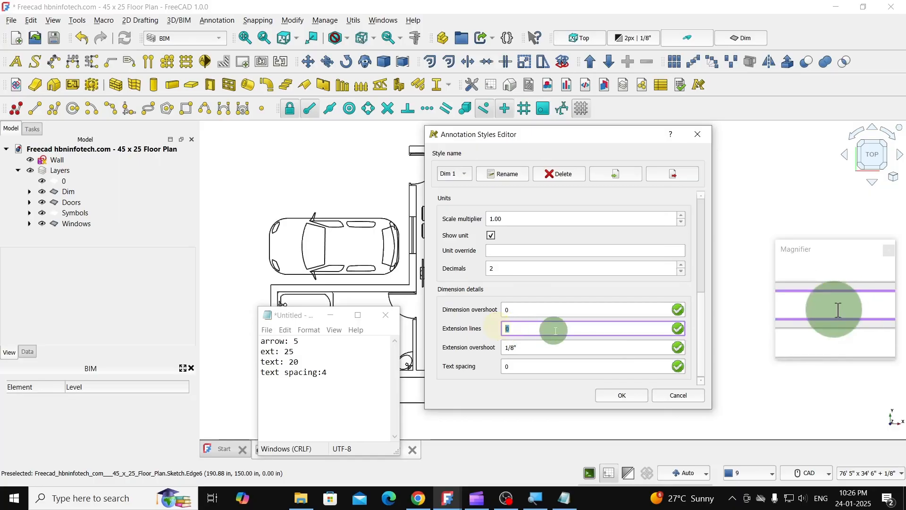
text(25)
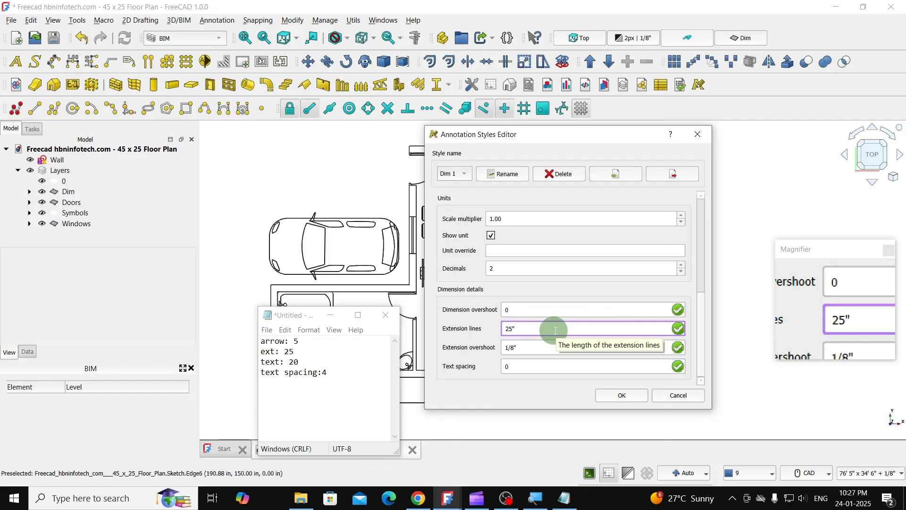
click(524, 367)
double_click(565, 362)
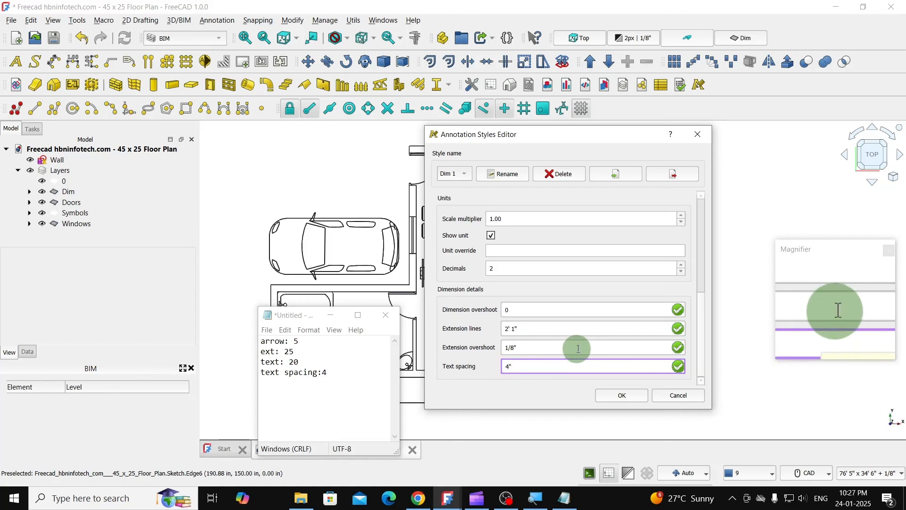
click(581, 346)
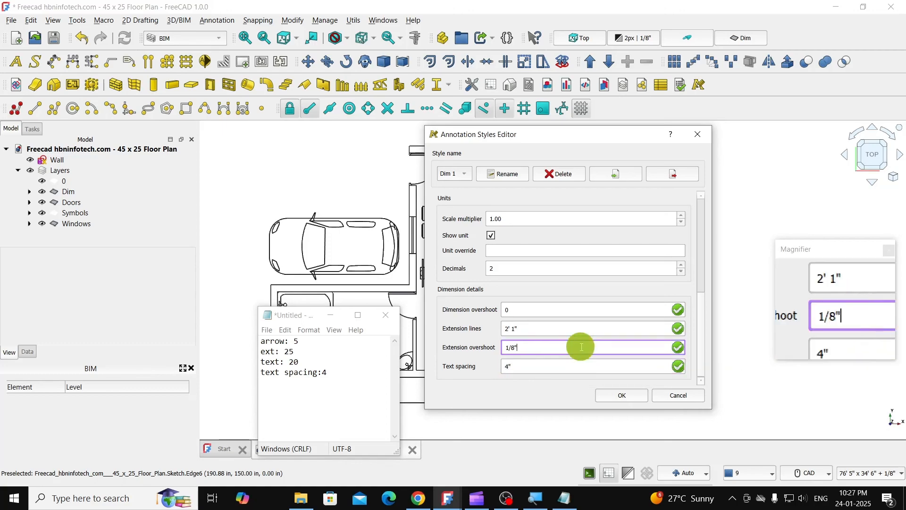
click(622, 397)
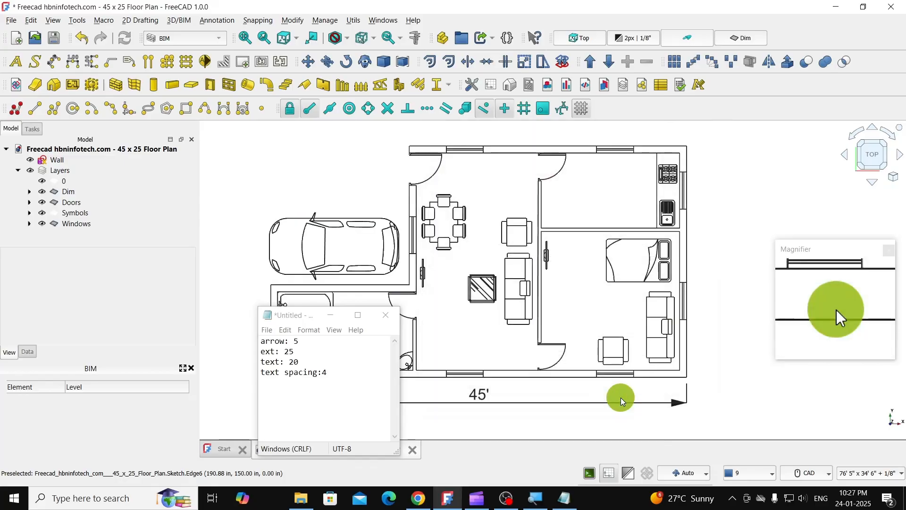
- Add a vertical dimension along the full right-hand outer wall edge of the floor plan, with its dimension line just outside the wall
click(331, 314)
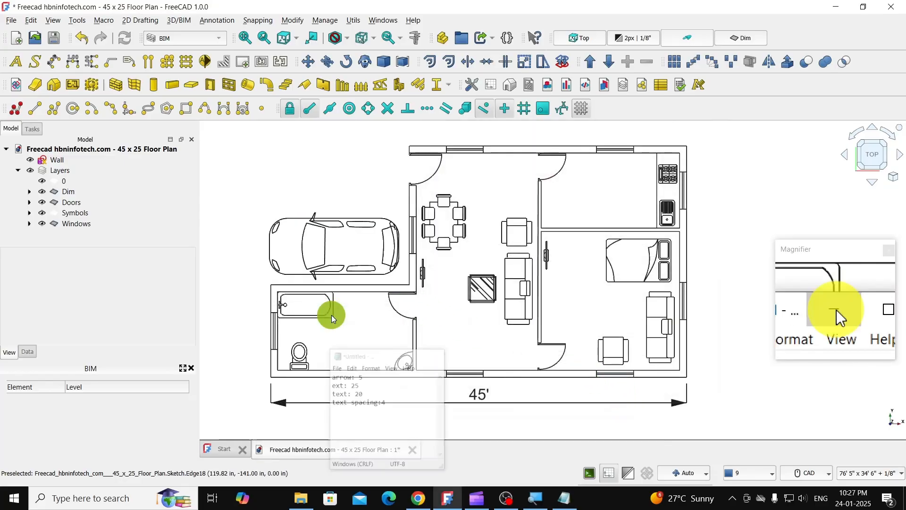
click(184, 181)
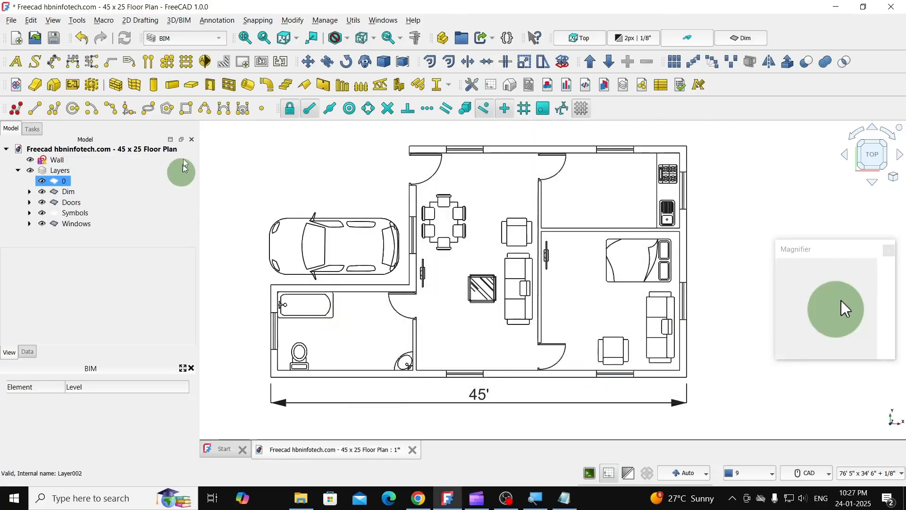
click(95, 68)
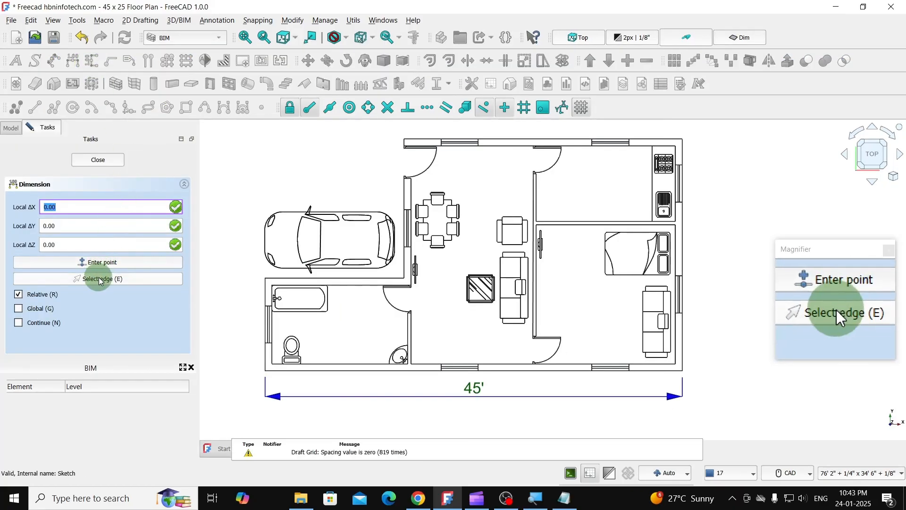
click(99, 279)
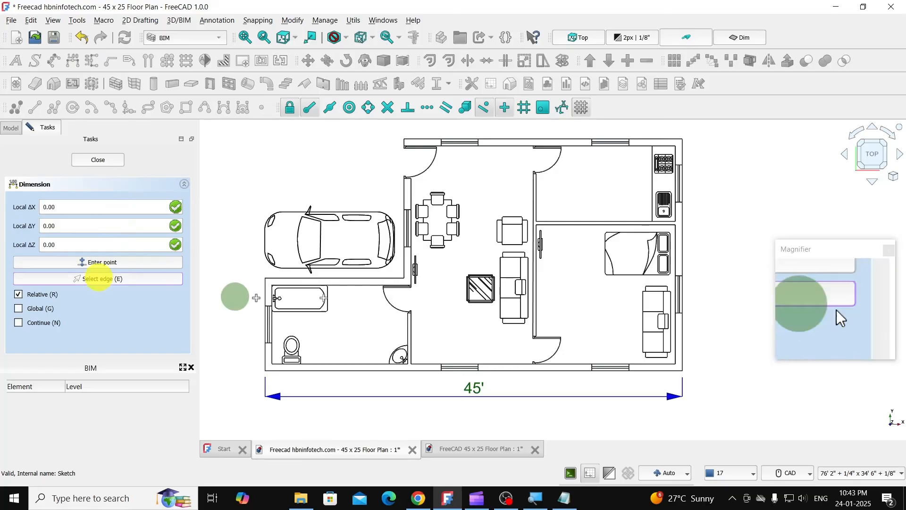
click(685, 227)
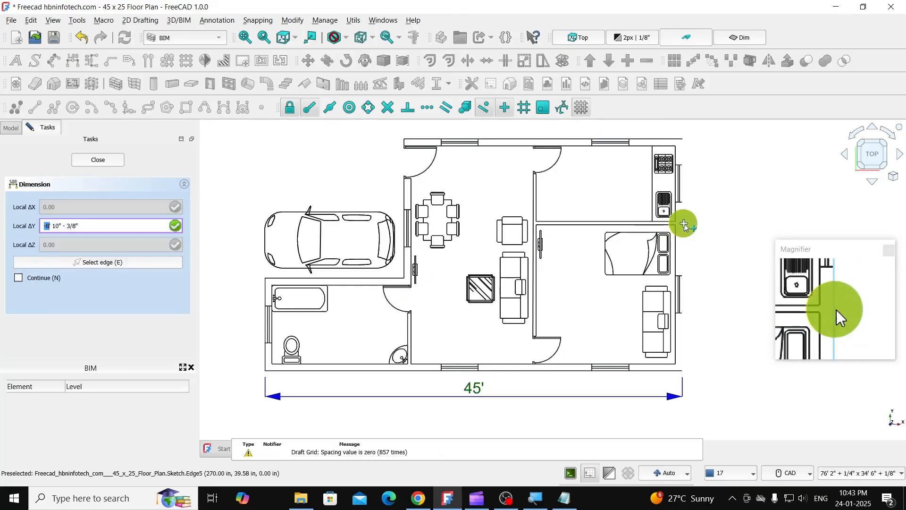
click(712, 224)
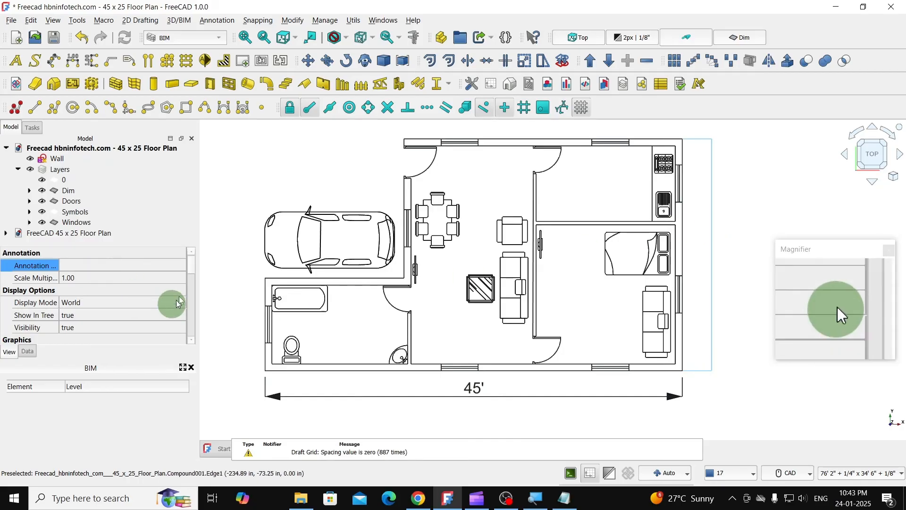
- Apply the Dim 1 annotation style to the new vertical dimension
mouse_move(192, 263)
mouse_down()
mouse_move(188, 289)
mouse_move(192, 256)
mouse_up()
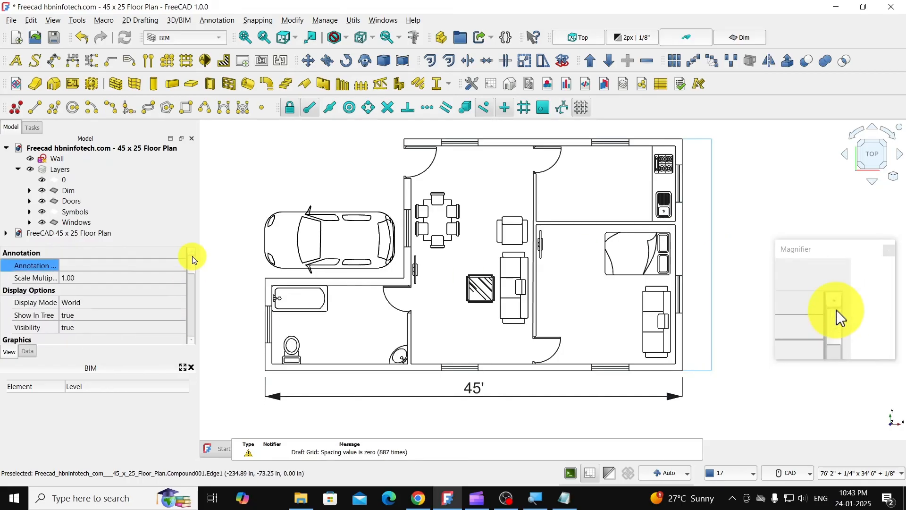
click(99, 260)
click(93, 263)
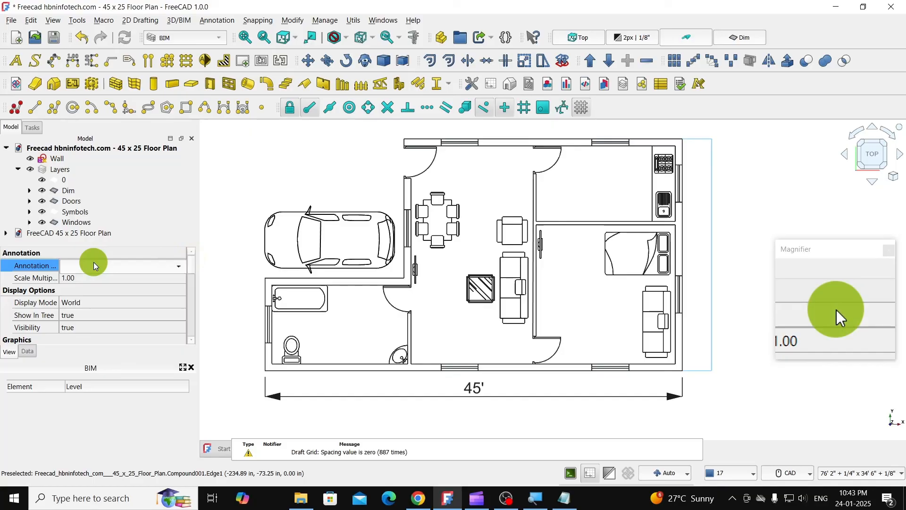
click(142, 267)
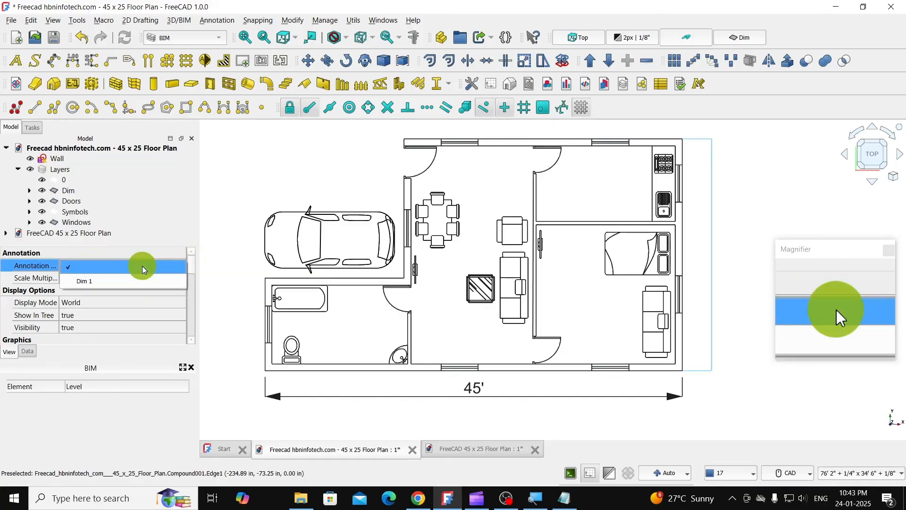
click(93, 282)
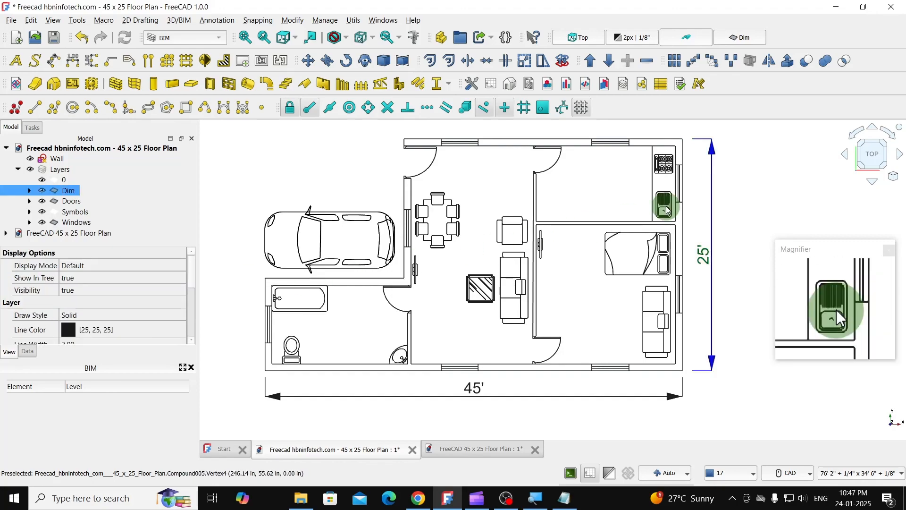
- Create a two-line text label reading "PARKING" and "15' x 15'" in the open area above the car
click(17, 60)
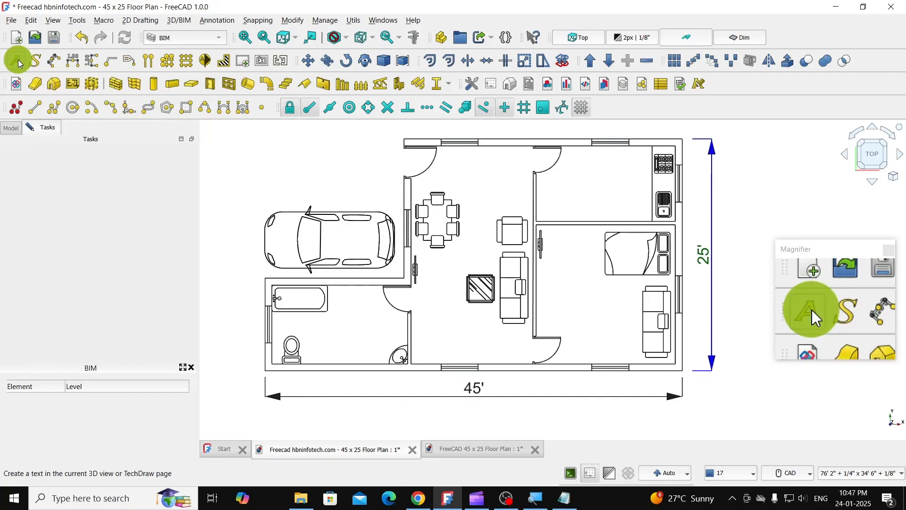
click(285, 168)
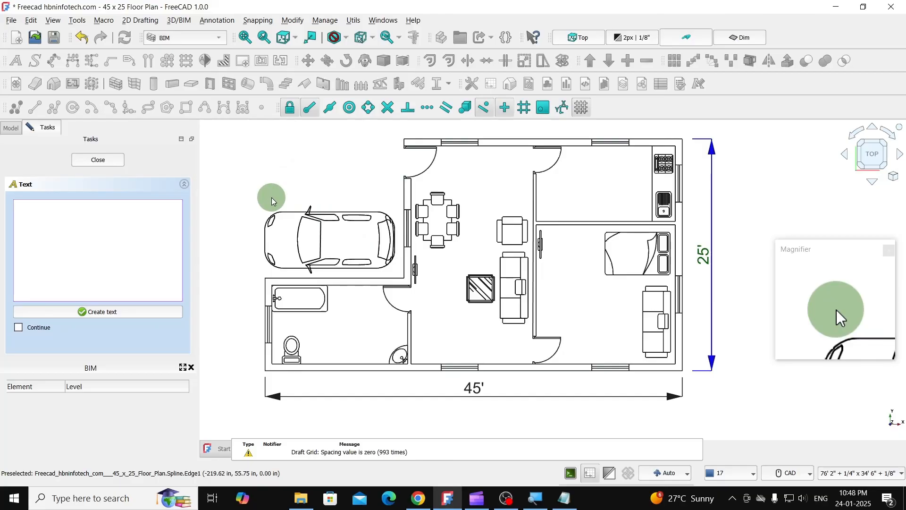
text(P)
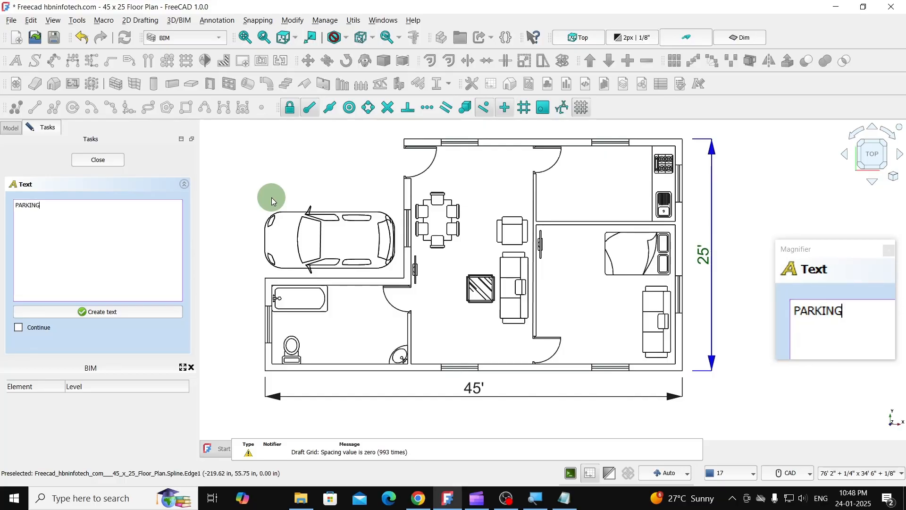
text(ARKING)
key(Return)
text(15' x 15)
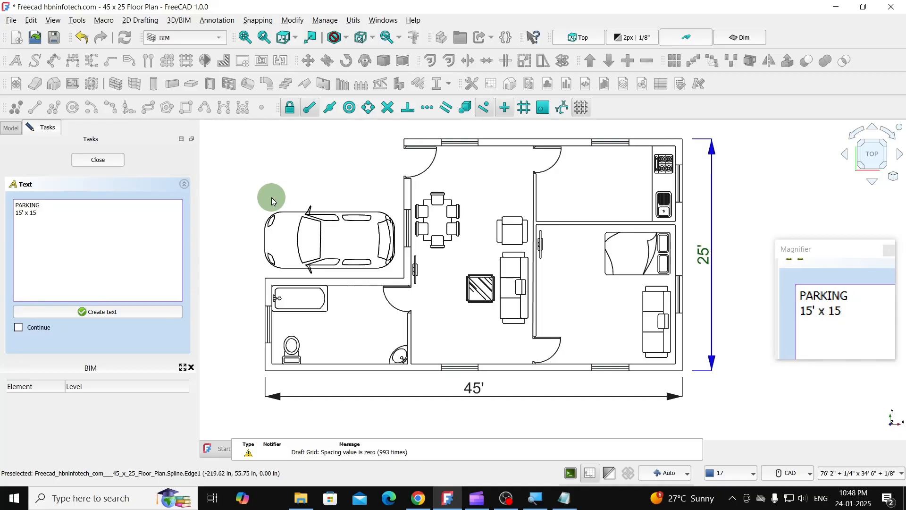
text(')
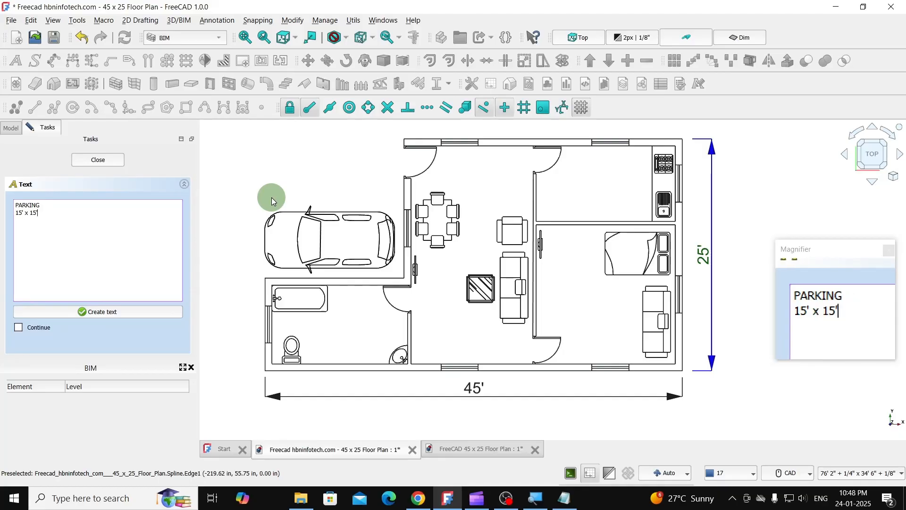
click(115, 313)
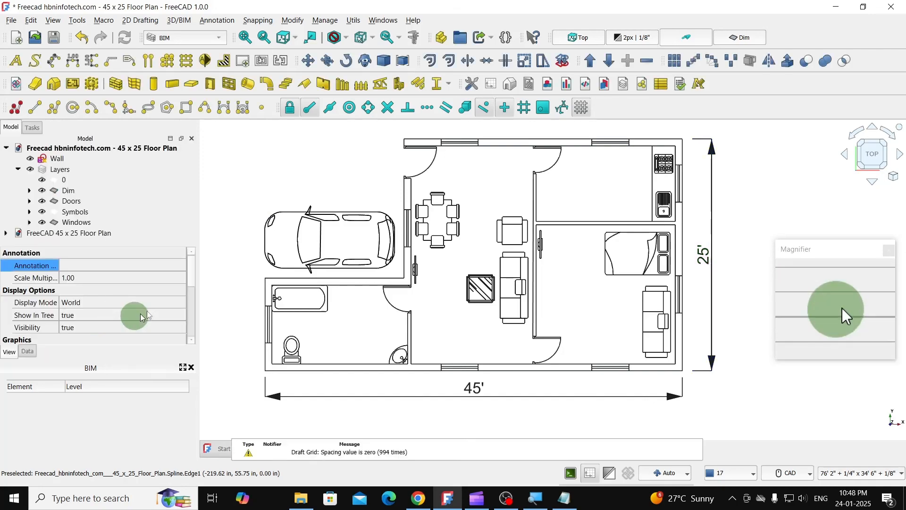
- Assign the Dim 1 annotation style to the parking label
click(167, 265)
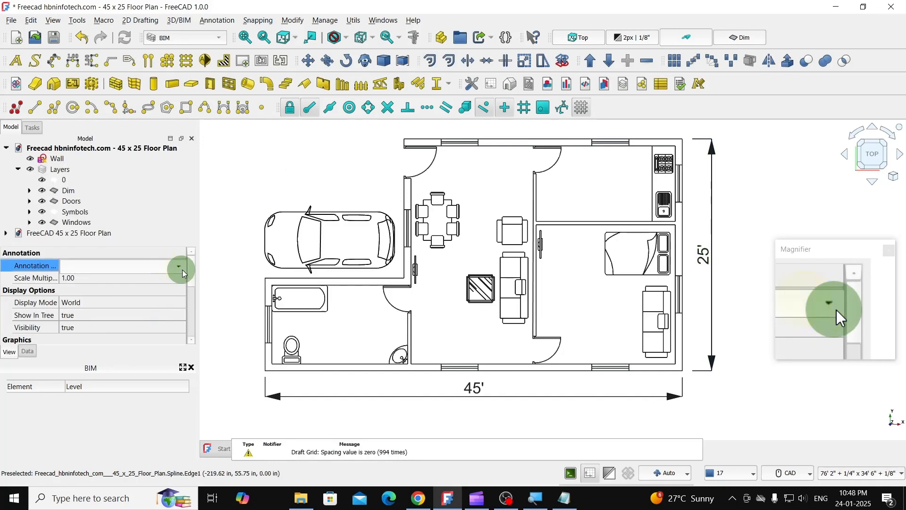
click(182, 270)
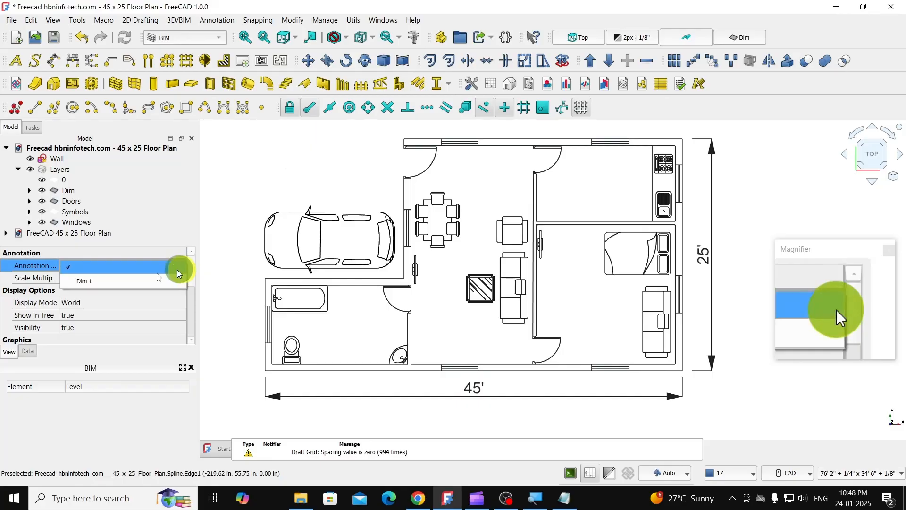
click(137, 280)
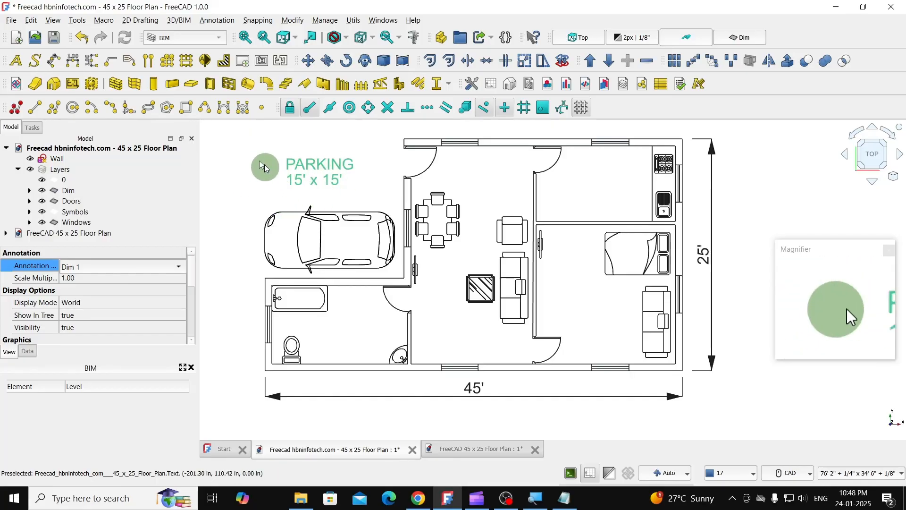
- Create a new annotation style named Annotation in the Annotation Styles Editor
click(700, 86)
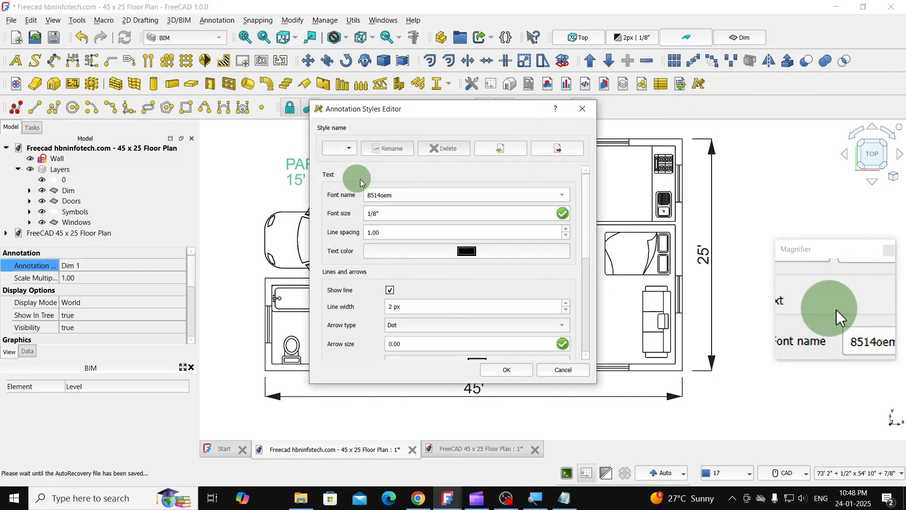
click(352, 151)
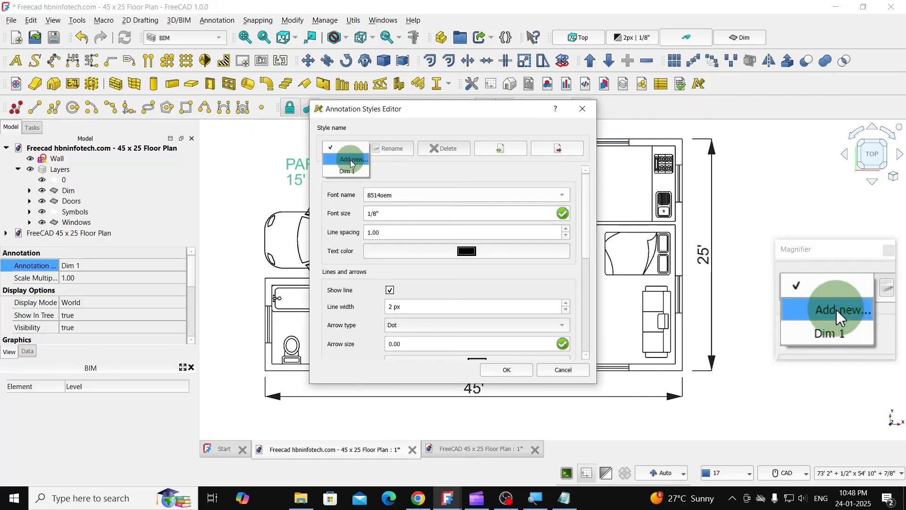
click(352, 160)
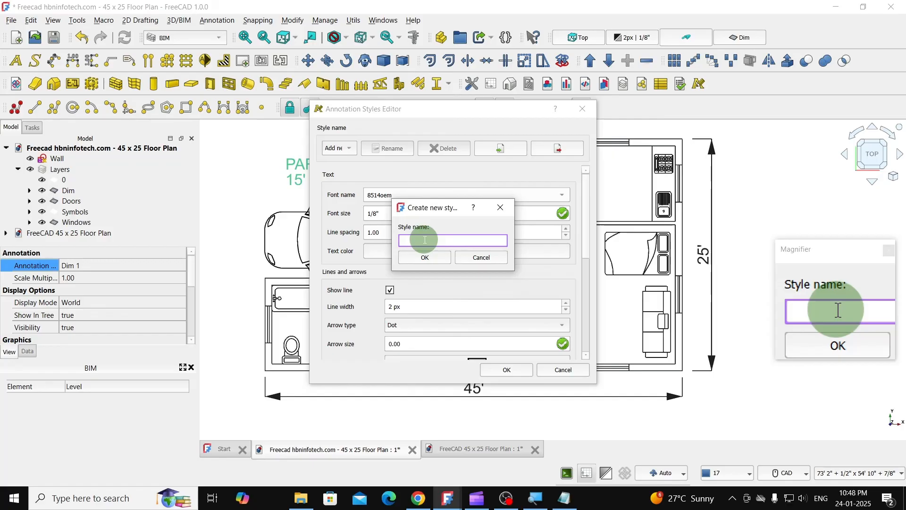
text(A)
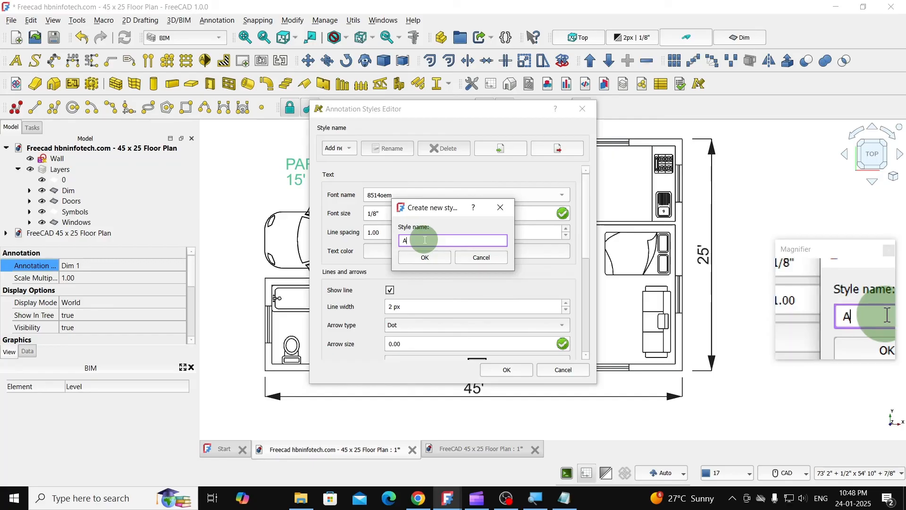
text(nn)
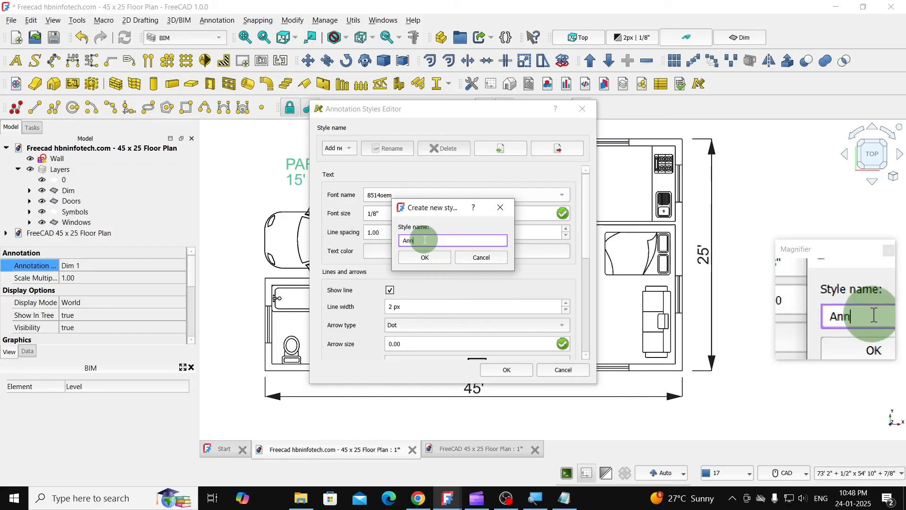
text(otat)
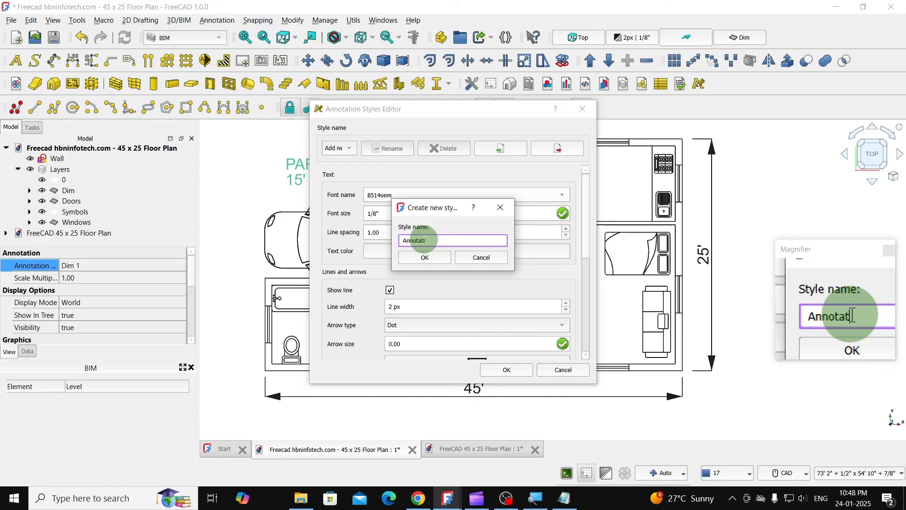
text(ion)
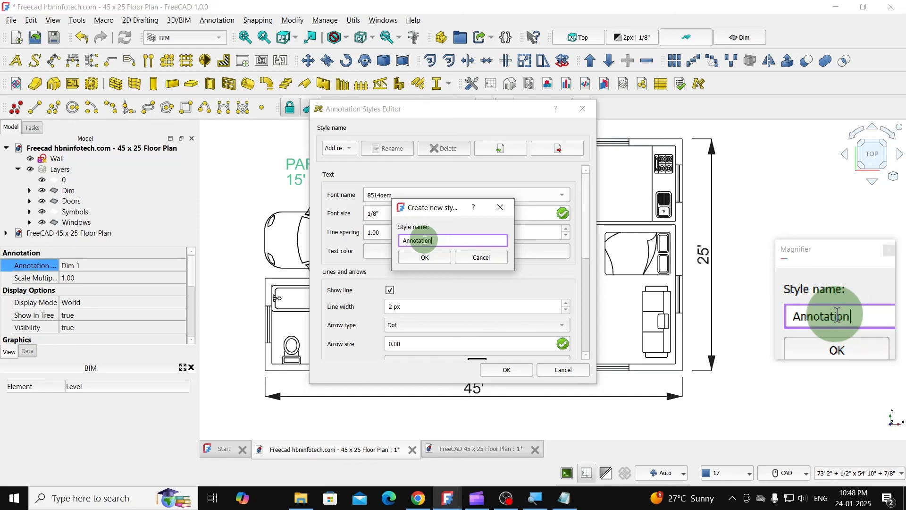
click(413, 258)
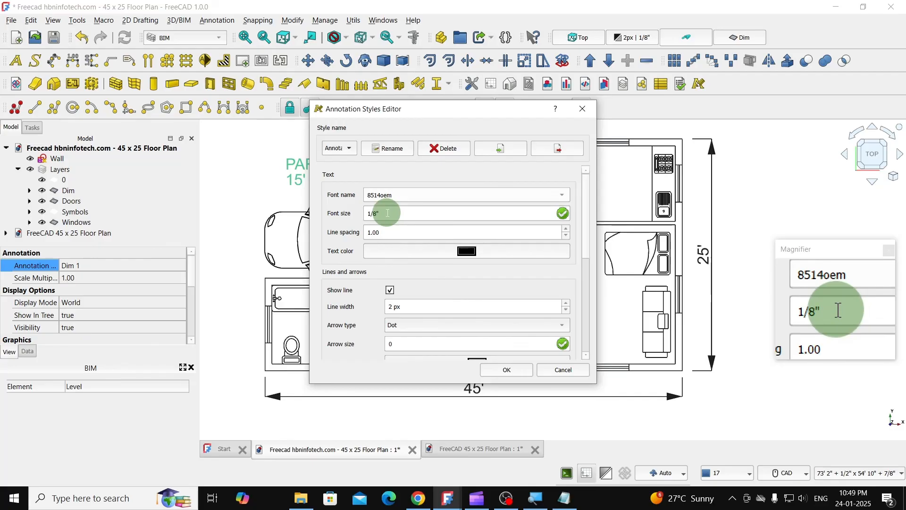
- Set the Annotation style's font size to 15" and its text color to dark green (#005500), and accept the style changes
drag(387, 213, 354, 213)
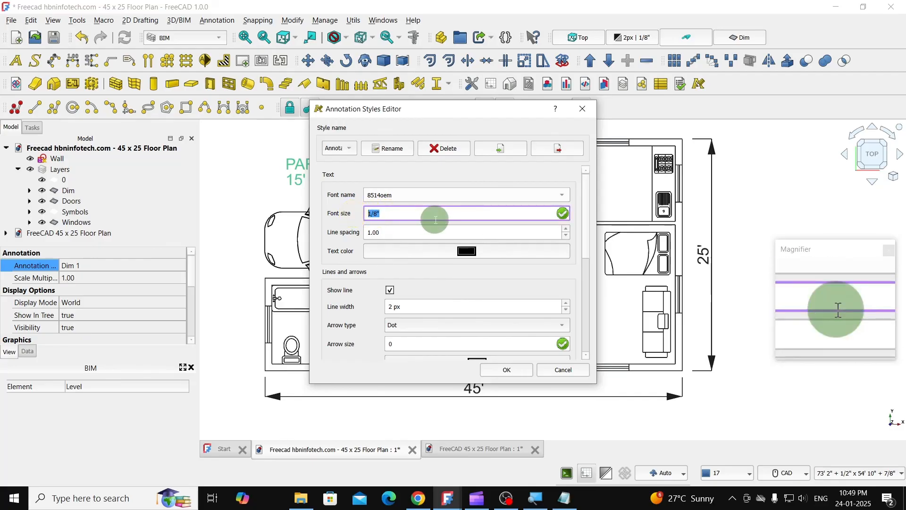
text(15)
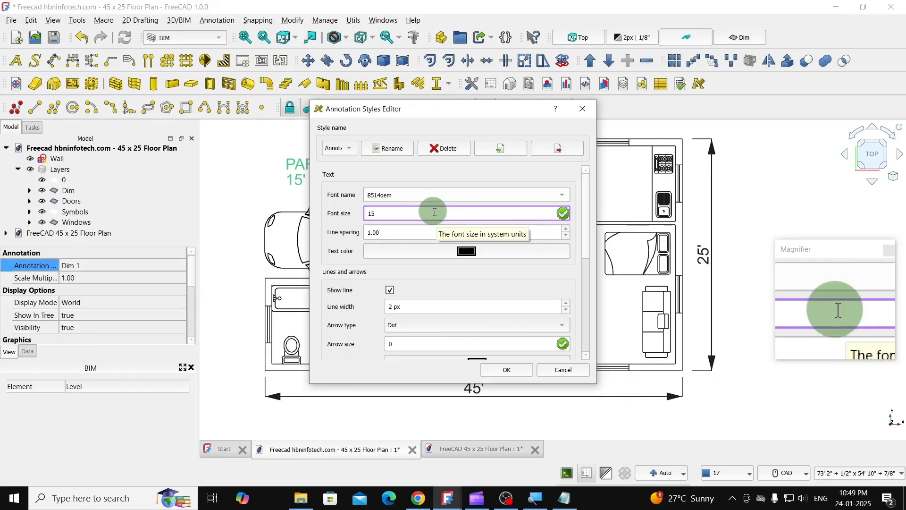
click(463, 252)
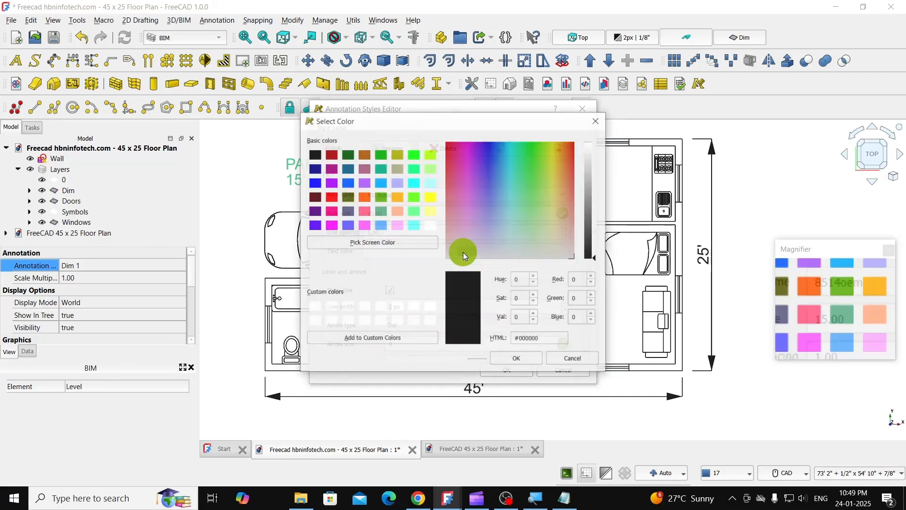
click(350, 159)
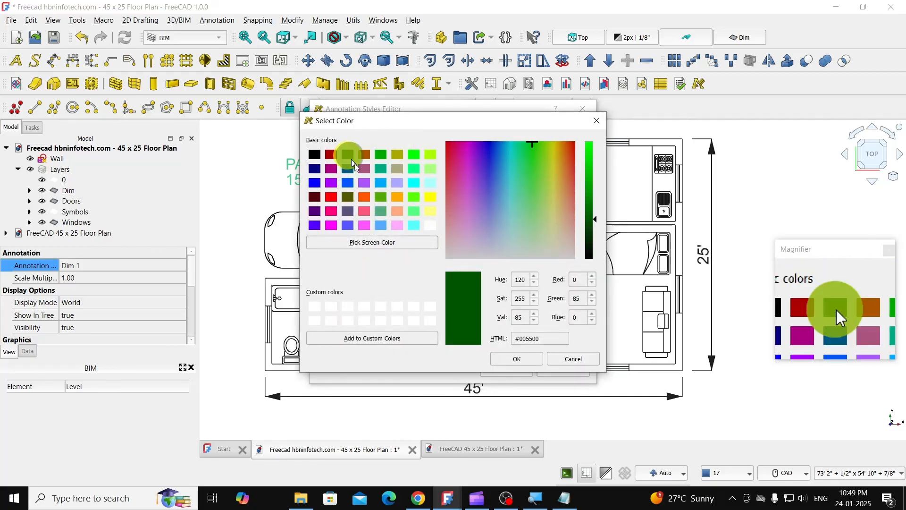
click(509, 362)
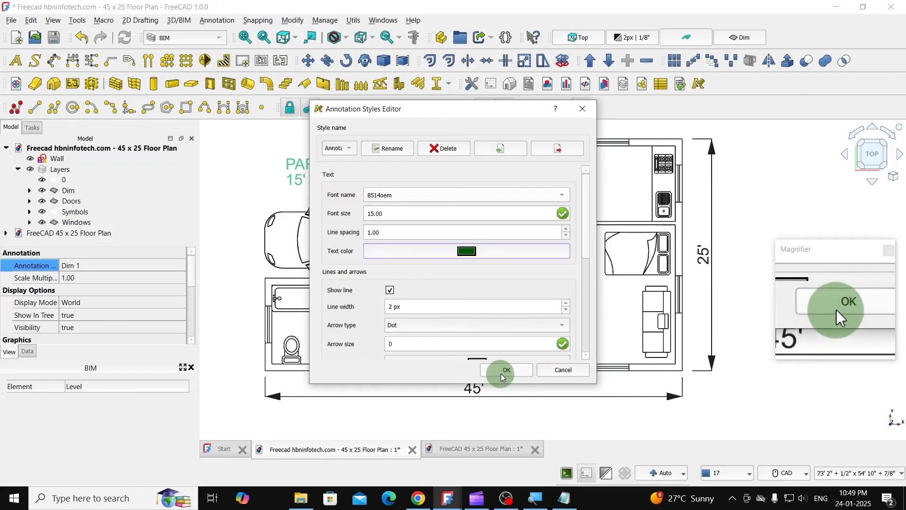
drag(395, 214, 366, 215)
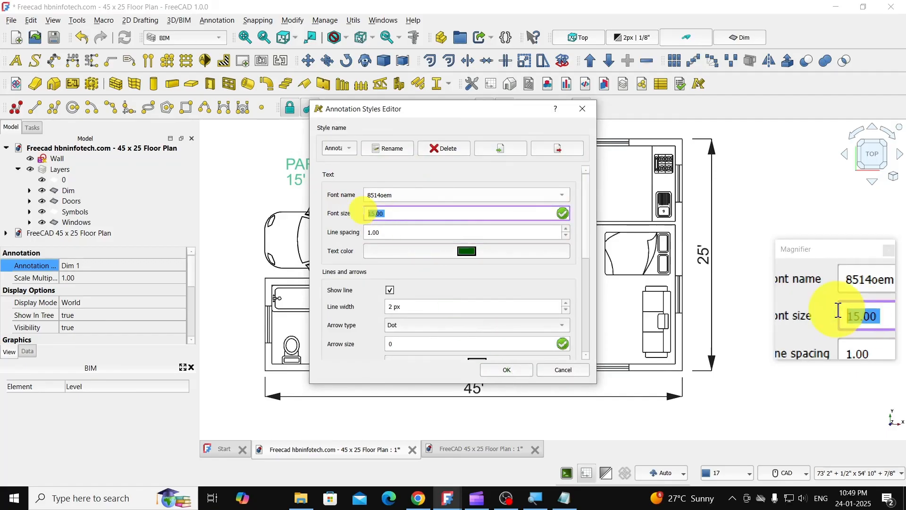
text(15")
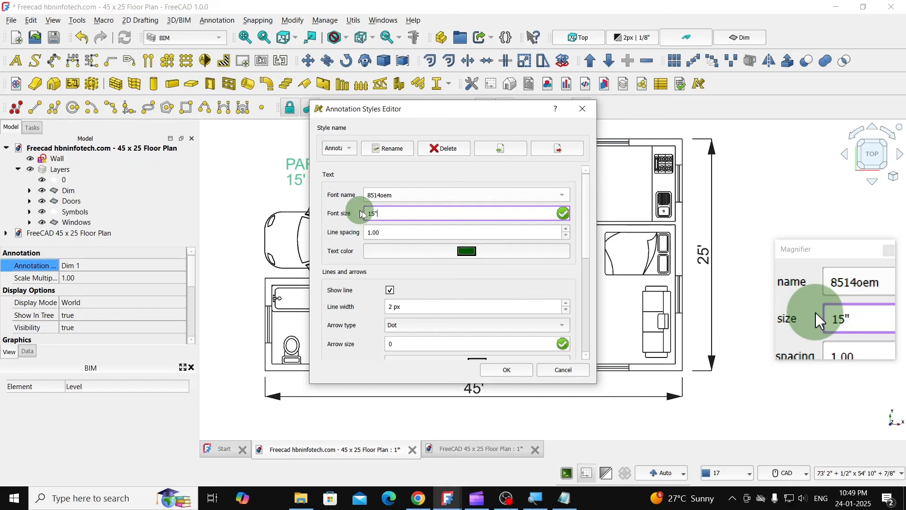
click(517, 371)
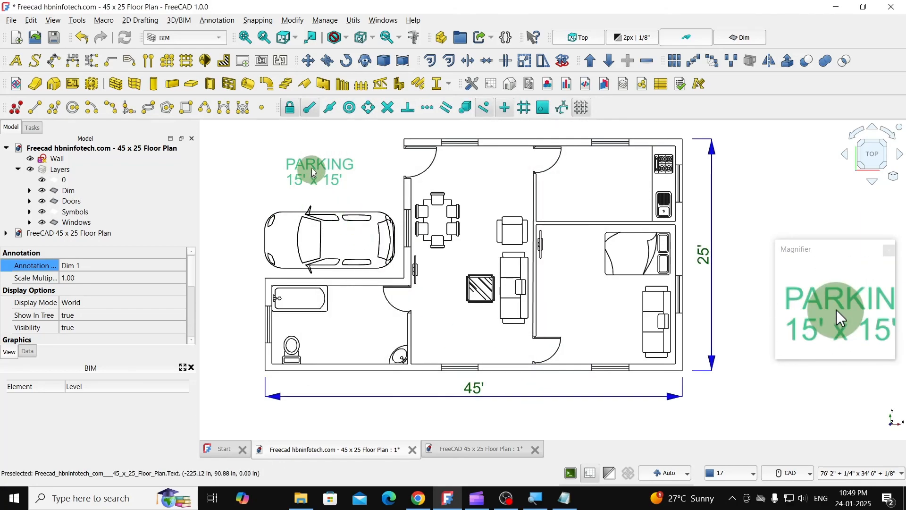
- Assign the Annotation style to the parking label and set its text justification to Center
click(121, 264)
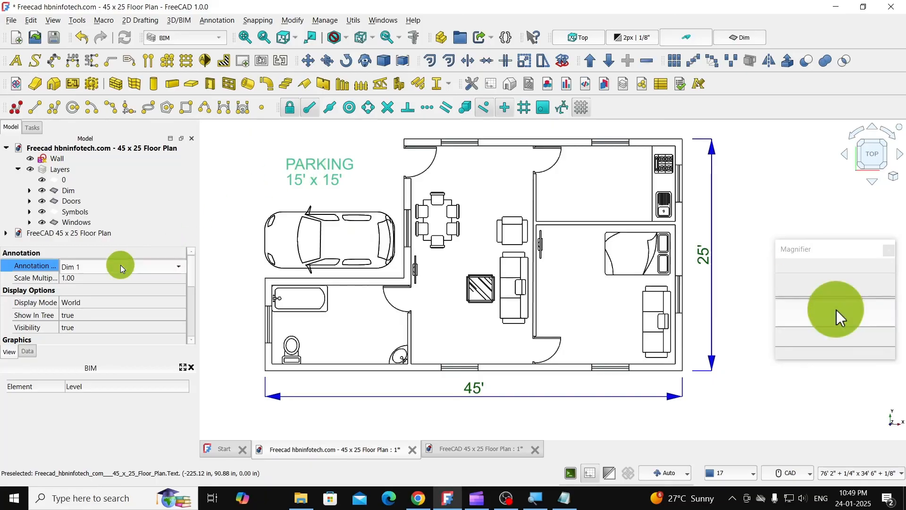
click(123, 265)
click(109, 281)
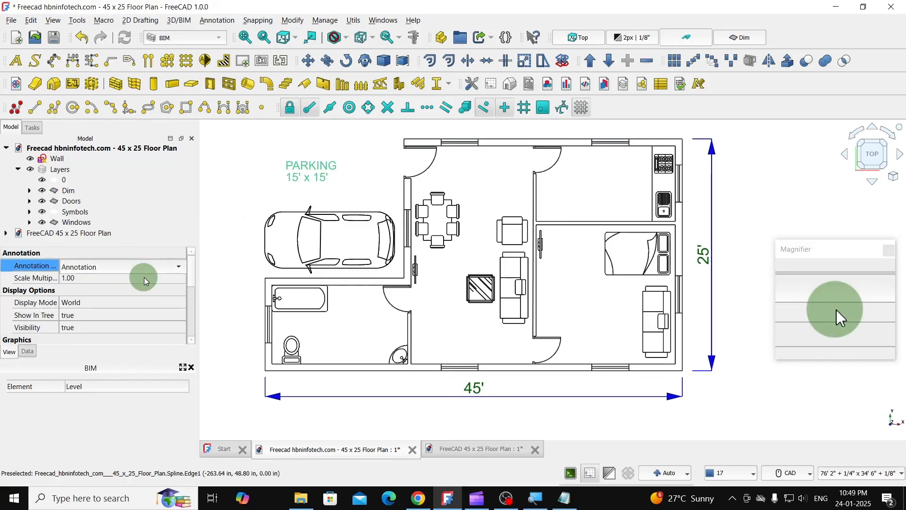
scroll(143, 304, down, 3)
scroll(144, 305, down, 3)
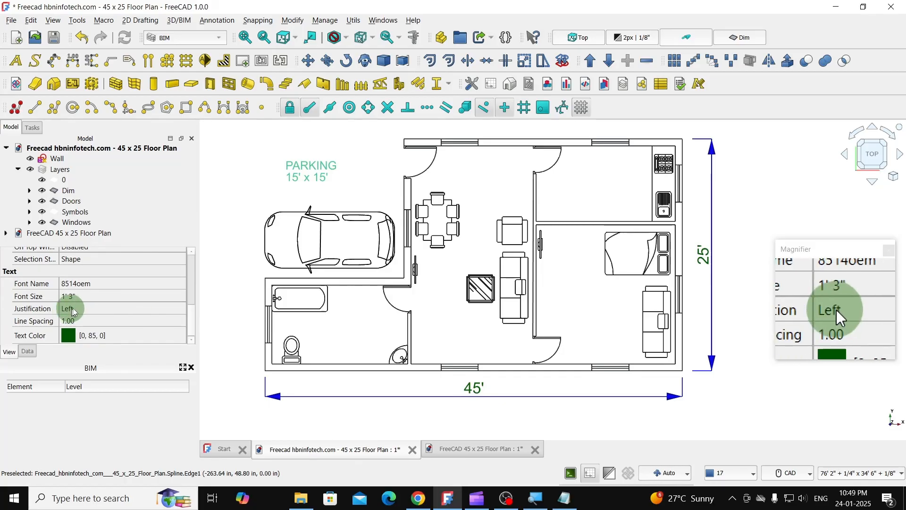
click(80, 312)
click(96, 310)
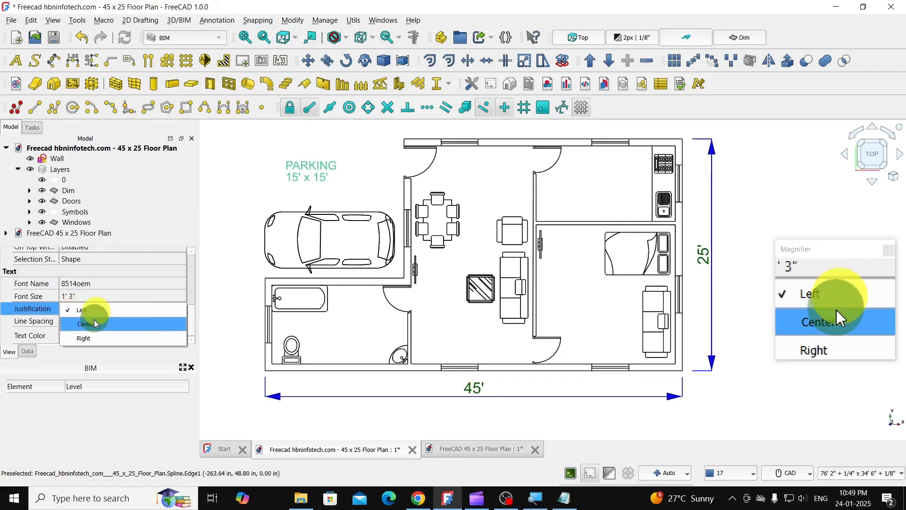
click(95, 323)
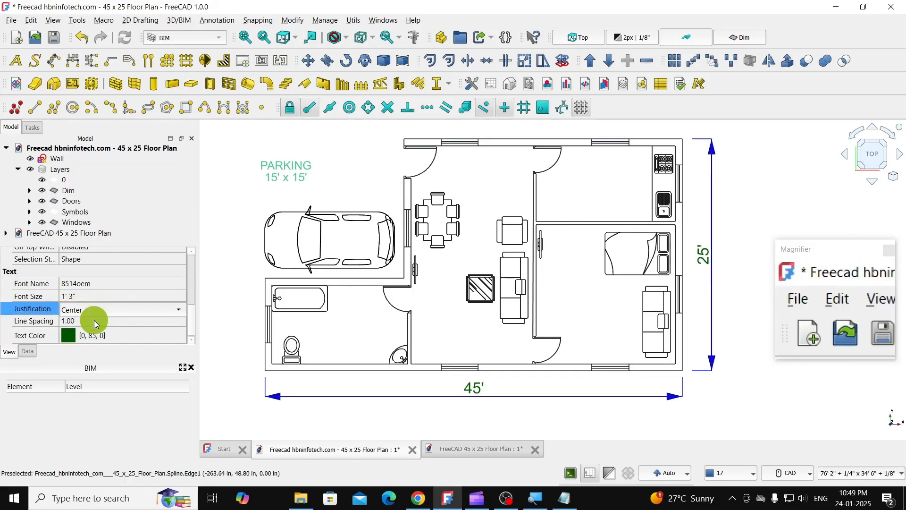
- Move the parking label so it sits centered in the open area above the car
click(312, 66)
click(286, 164)
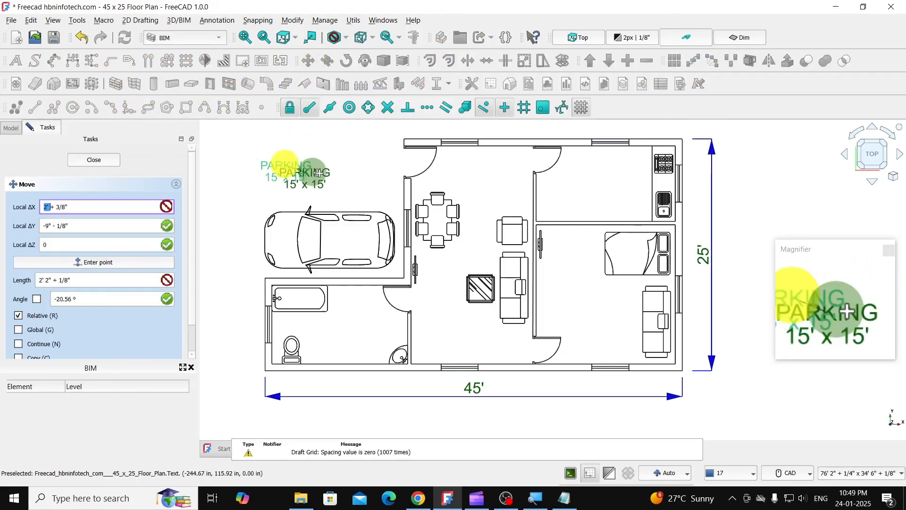
click(328, 170)
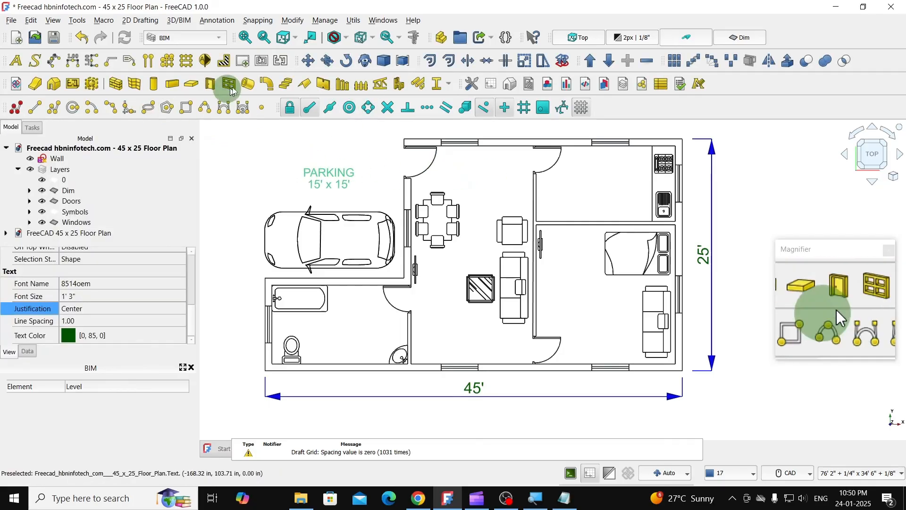
- Copy the parking label into the central hall, above the dining table, using Move with the Copy option
click(308, 61)
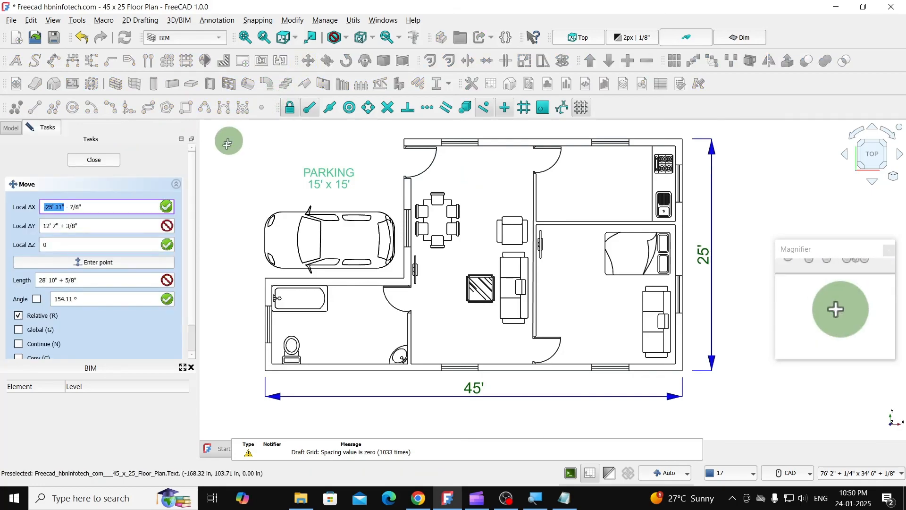
click(36, 354)
scroll(84, 322, down, 2)
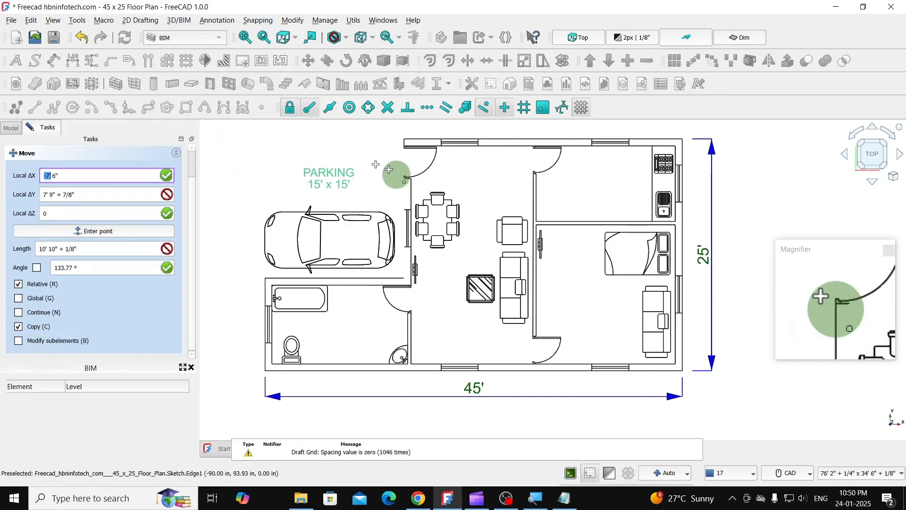
click(328, 174)
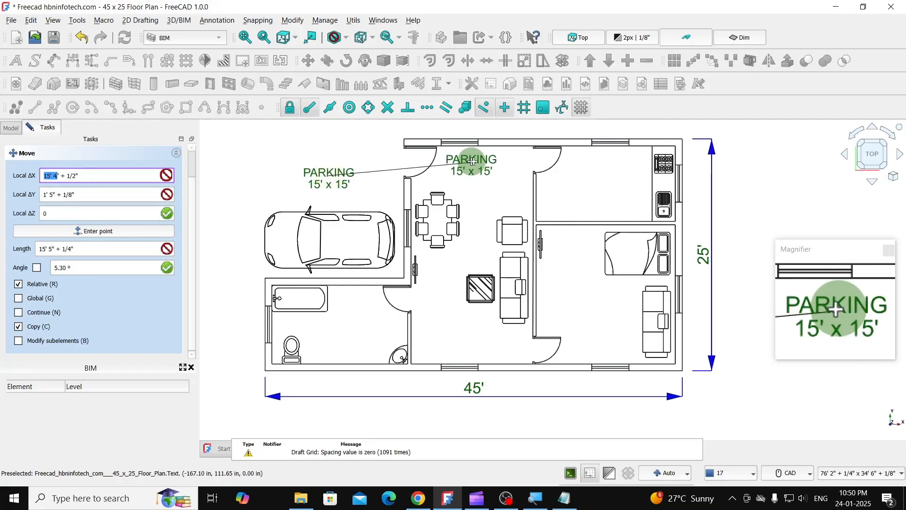
click(477, 162)
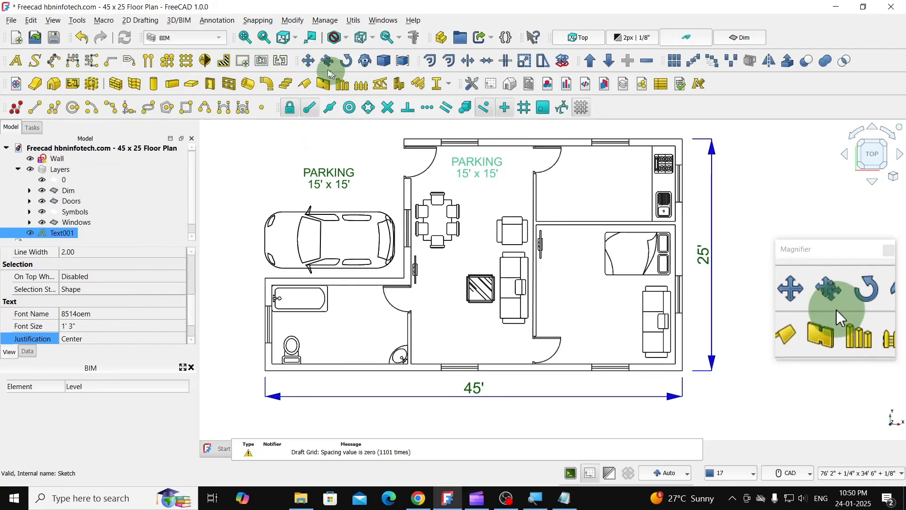
- Place further copies of the hall label in the kitchen, bedroom and bathroom using Move with the Copy and Continue options
click(308, 61)
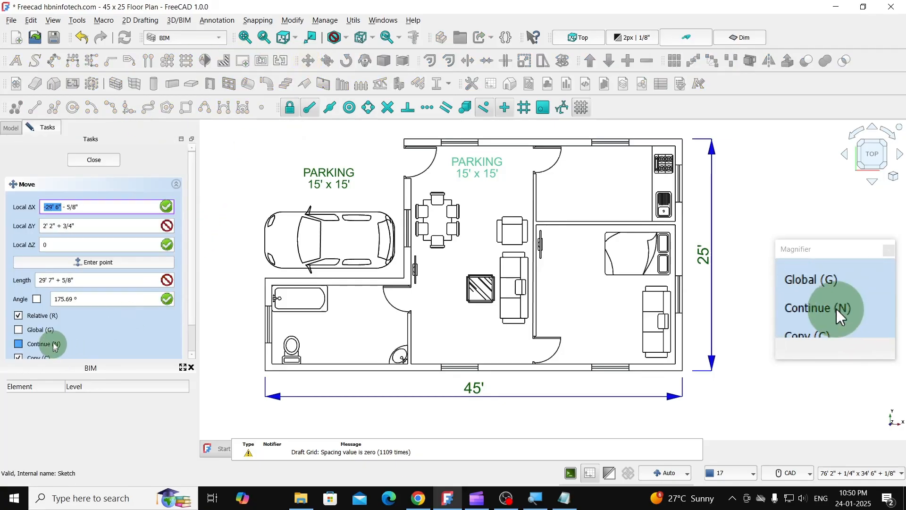
click(19, 343)
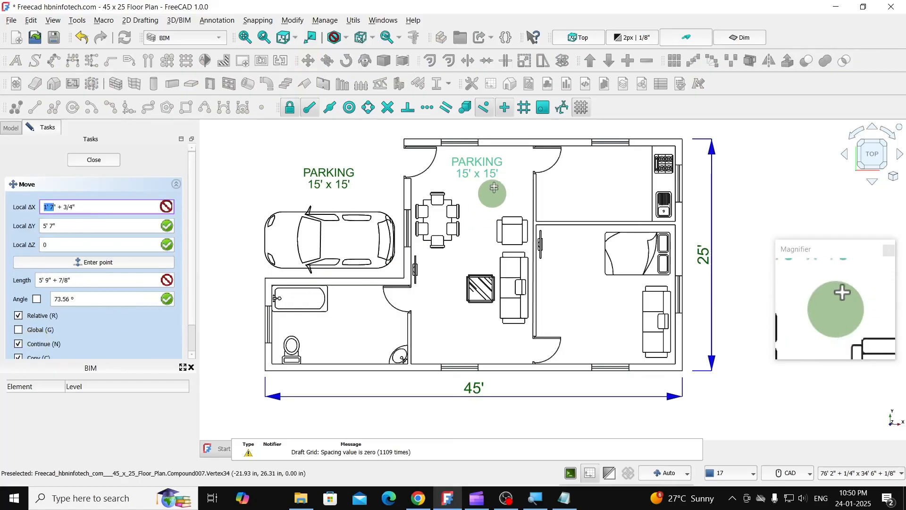
click(493, 163)
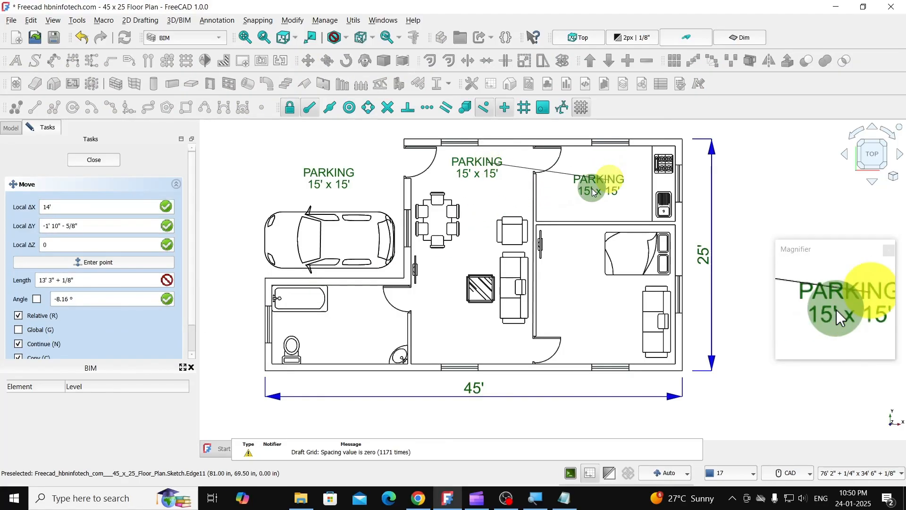
click(593, 191)
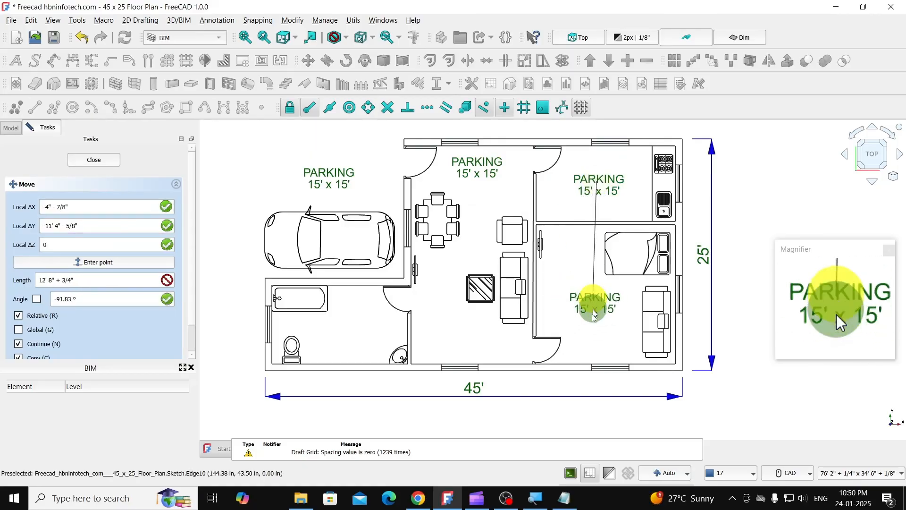
click(595, 313)
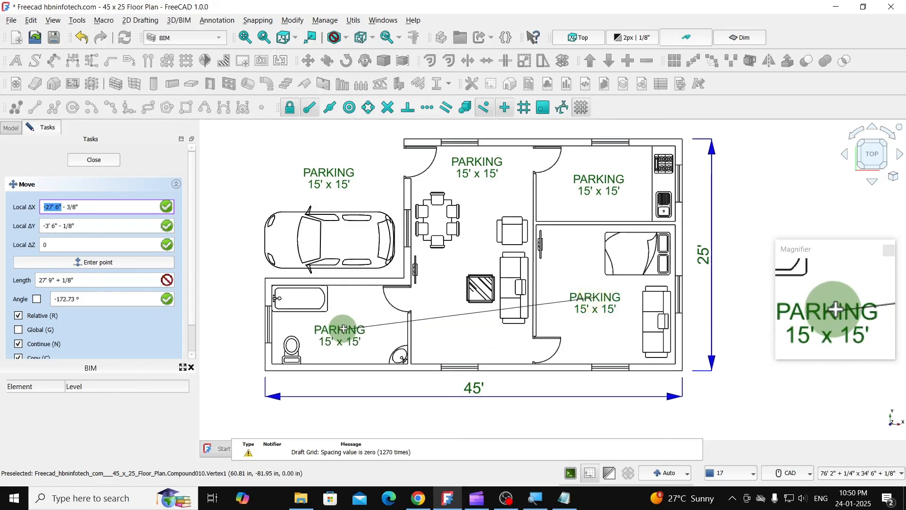
click(343, 330)
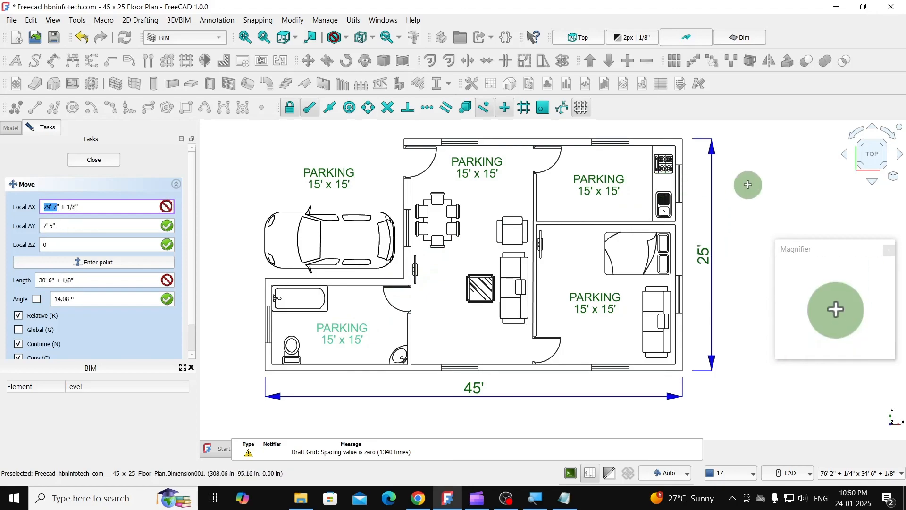
key(Escape)
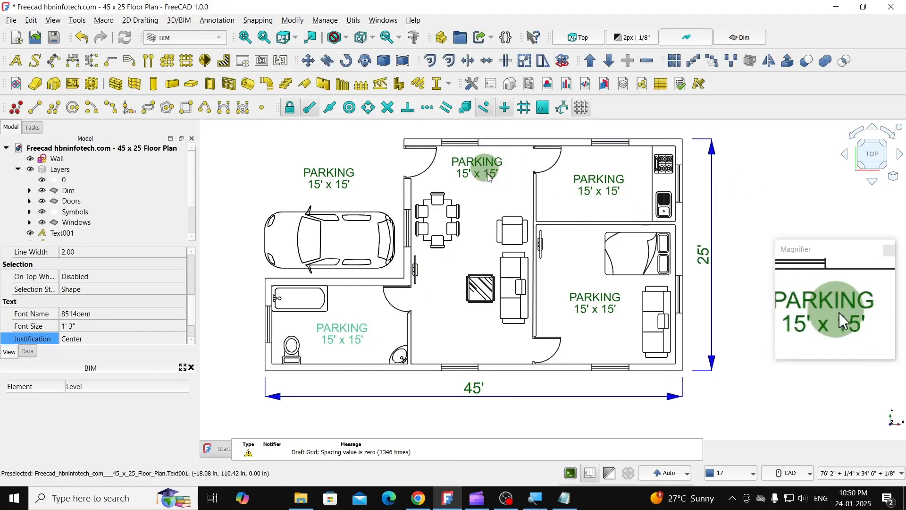
- Change the first line of the bedroom's text label to "BEDROOM"
click(590, 301)
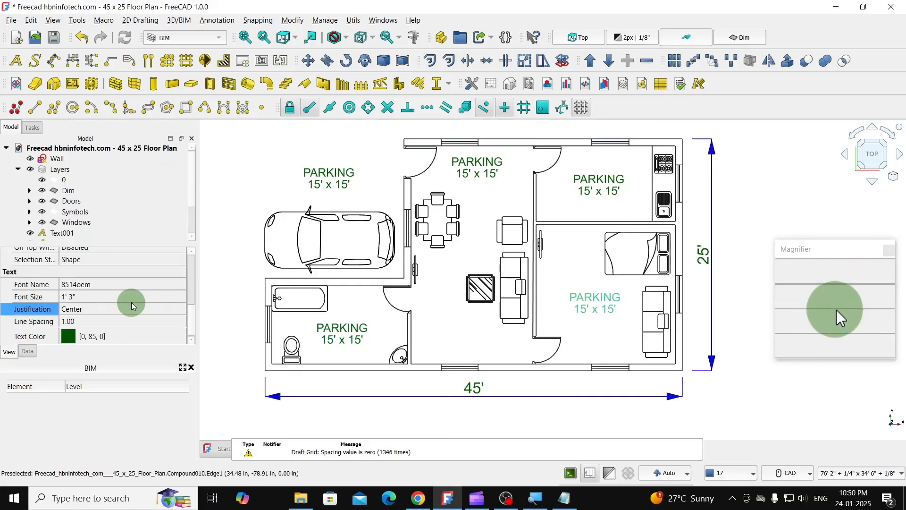
click(28, 354)
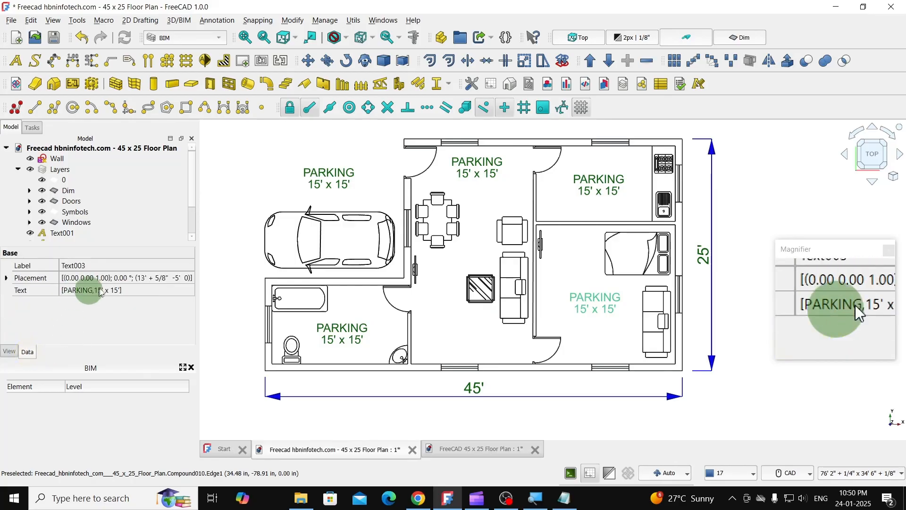
double_click(112, 289)
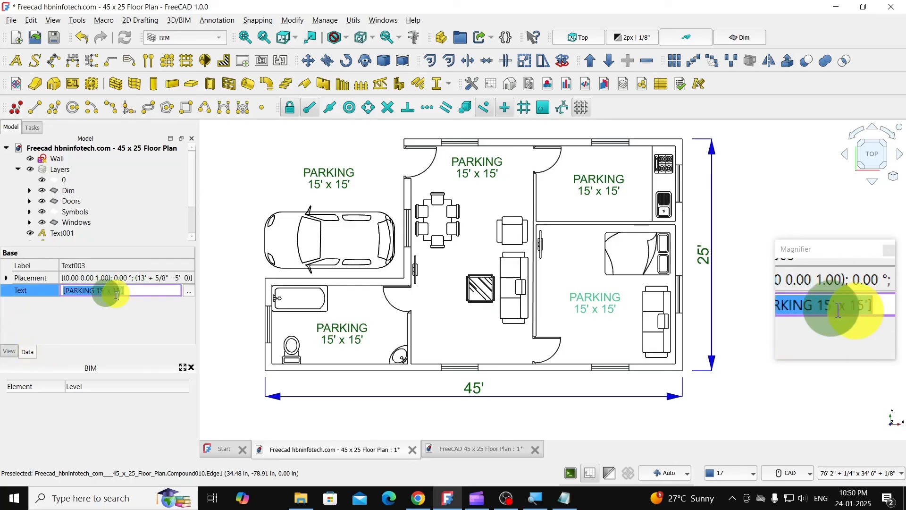
click(188, 295)
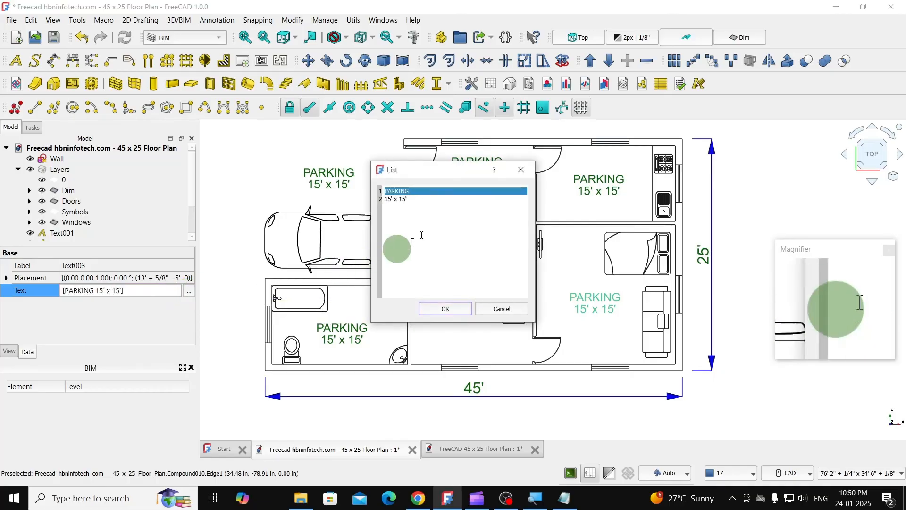
click(411, 191)
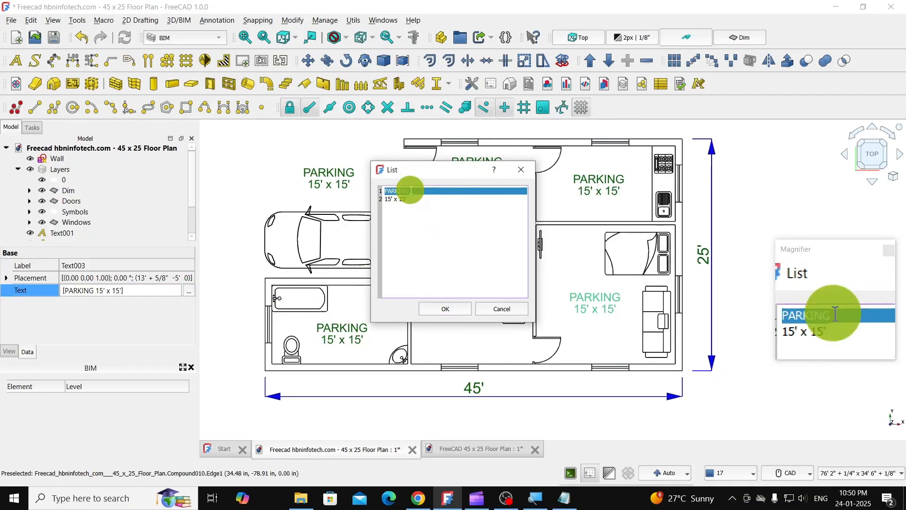
drag(412, 191, 369, 191)
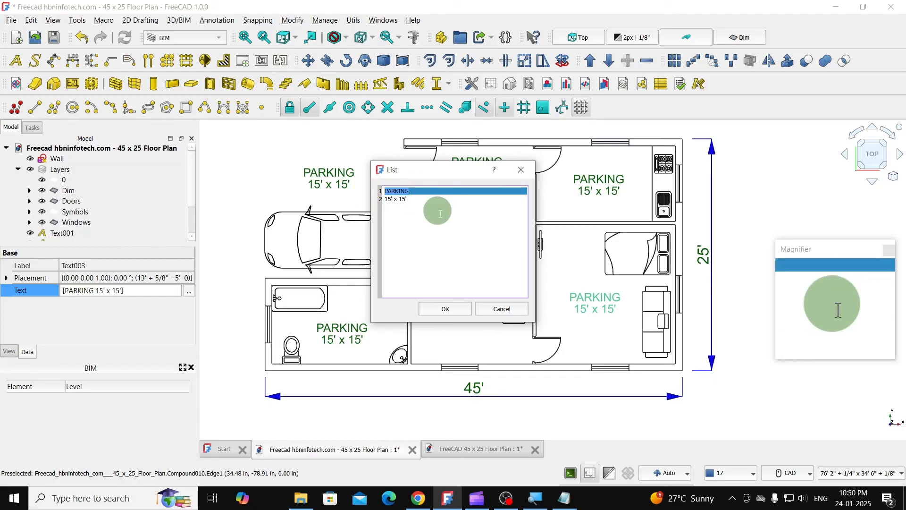
text(EDROOM)
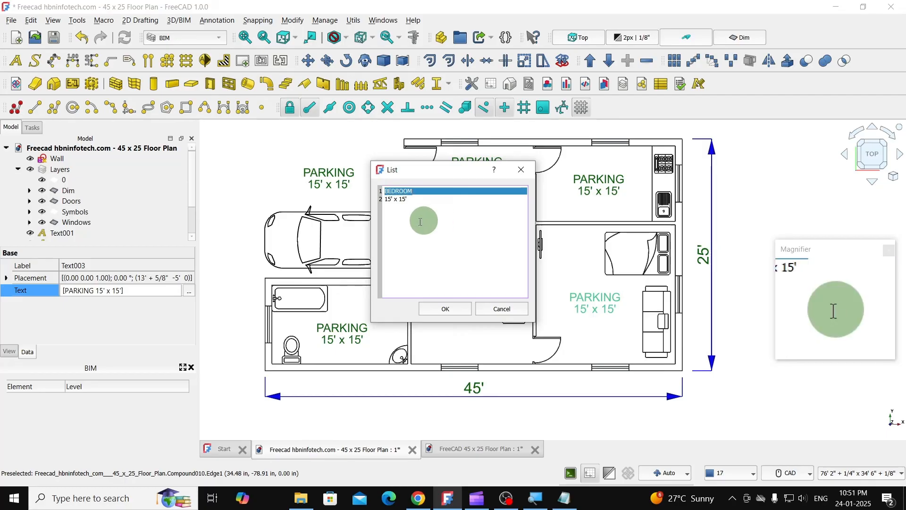
click(444, 309)
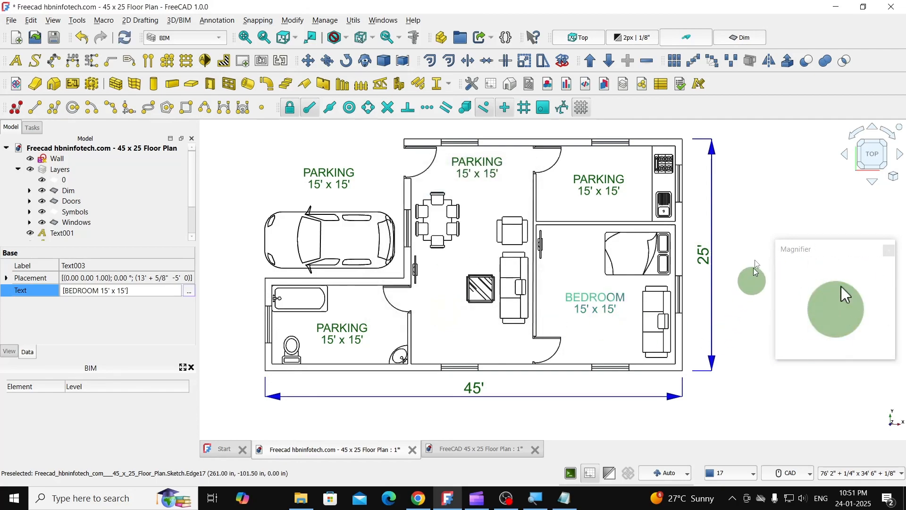
click(754, 231)
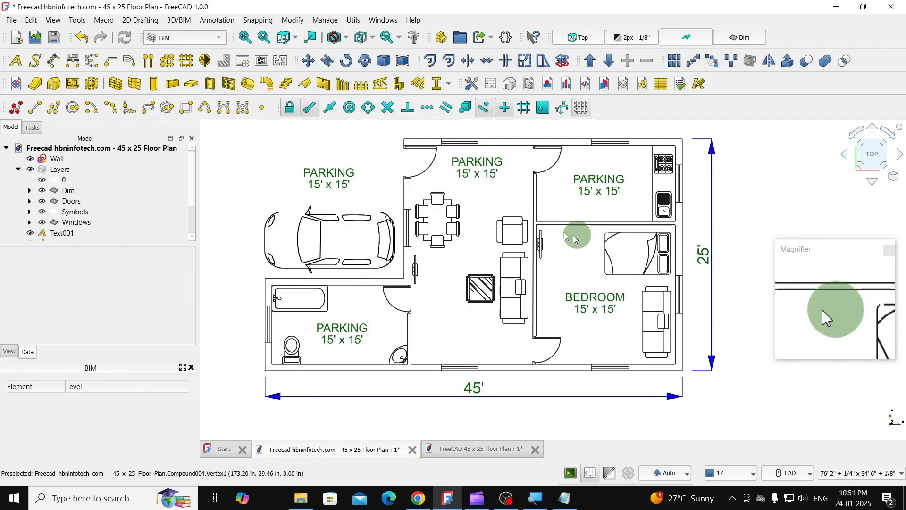